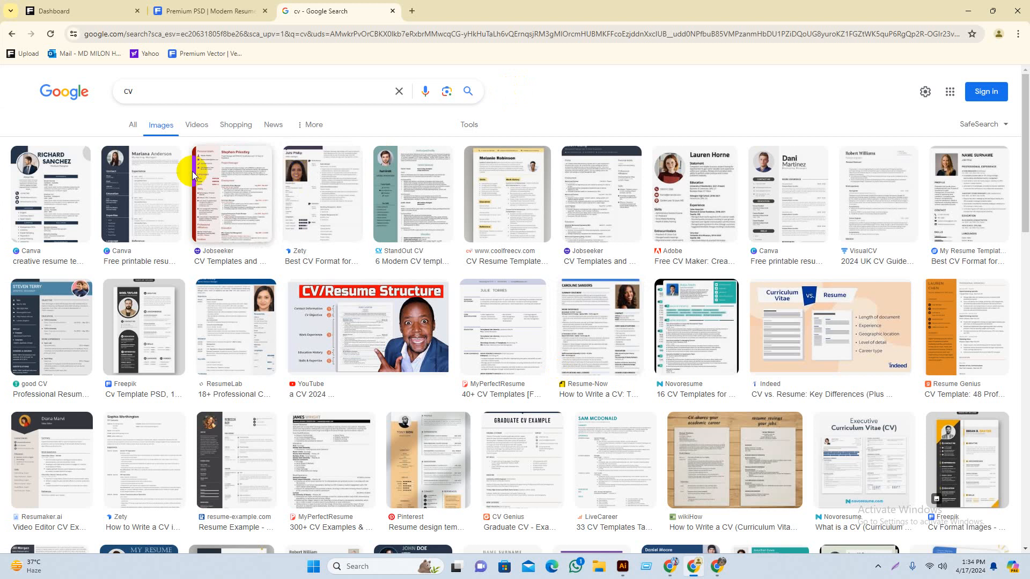
Step: Close the Freepik Modern Resume preview to get back to the cv template results
click(209, 11)
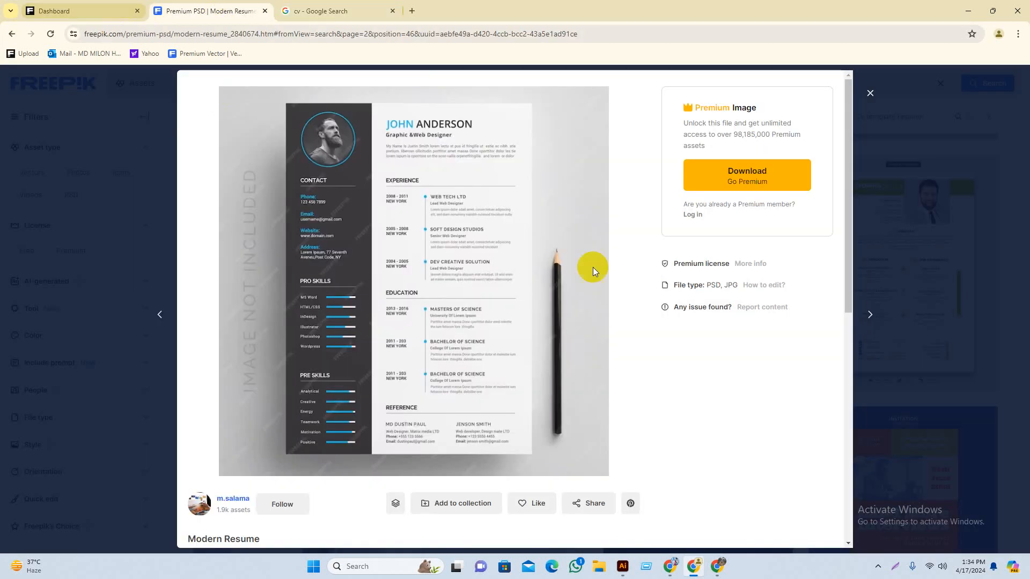
click(862, 96)
scroll(426, 379, up, 8)
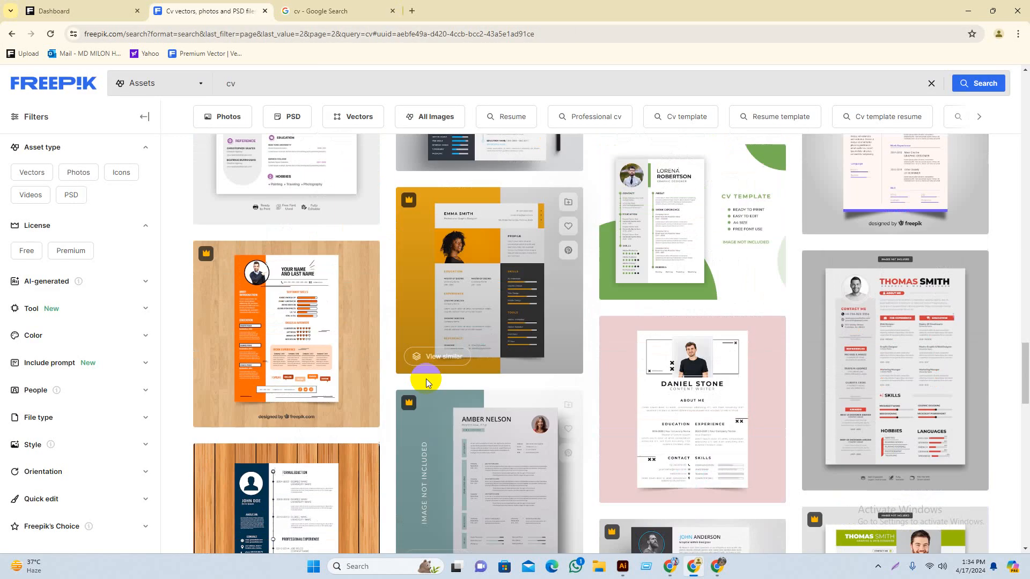
drag(1024, 340, 1026, 96)
scroll(372, 333, down, 3)
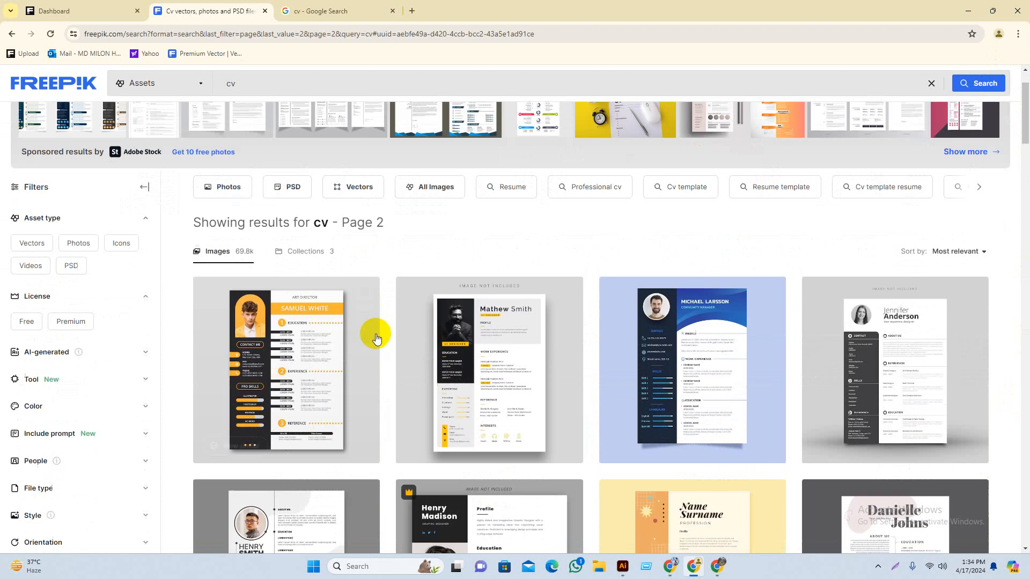
scroll(273, 115, up, 2)
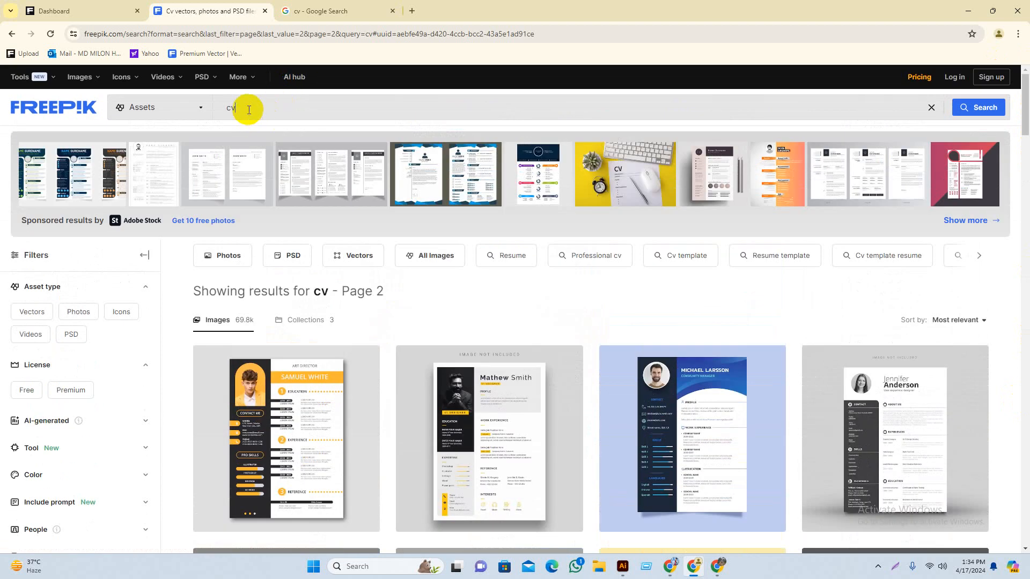
Step: Browse the Freepik cv template results, then return to the Google cv image results
click(288, 113)
scroll(566, 283, down, 2)
scroll(678, 379, up, 2)
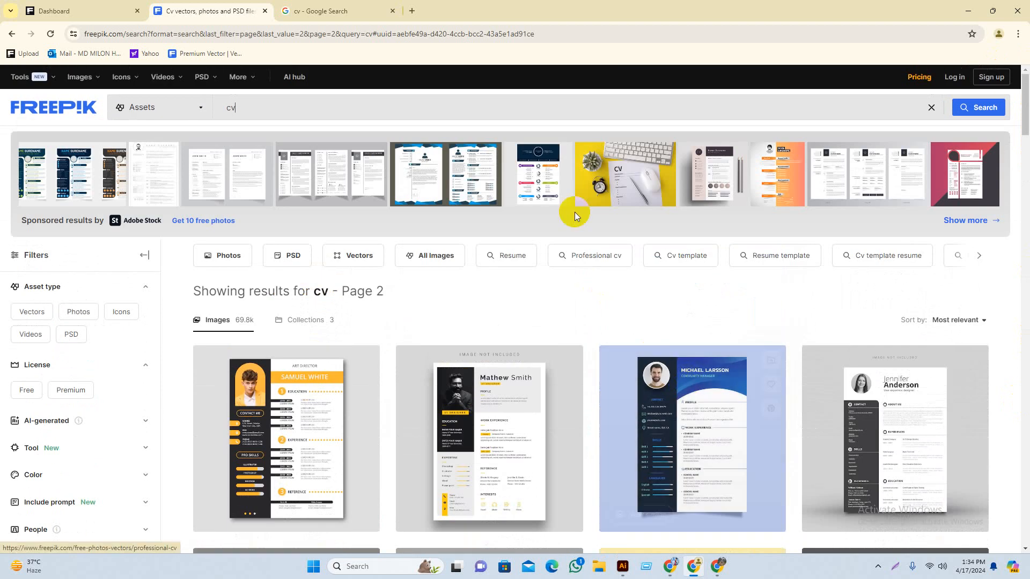
scroll(489, 340, down, 2)
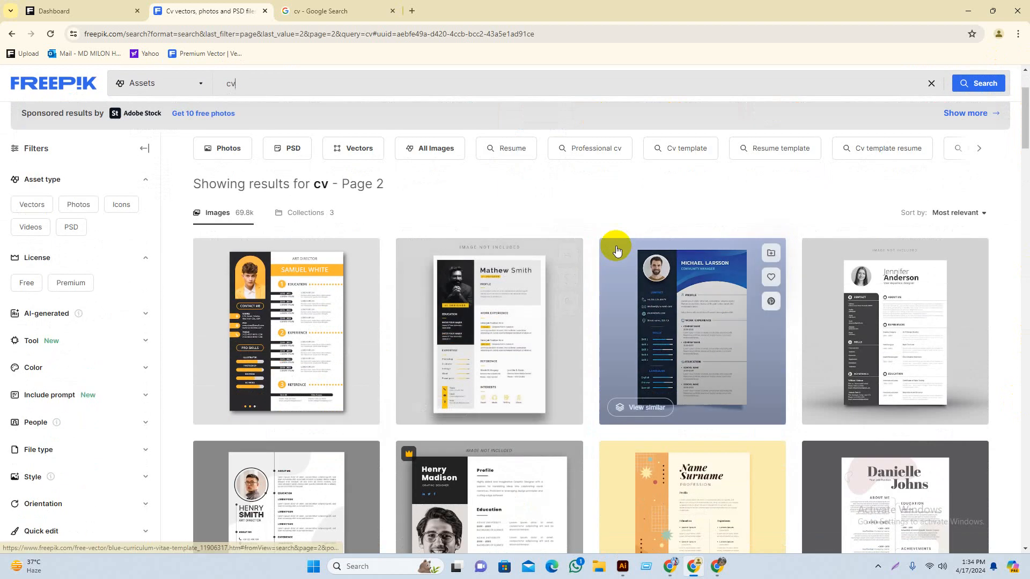
drag(1025, 115, 1025, 149)
scroll(662, 368, down, 3)
scroll(673, 434, up, 2)
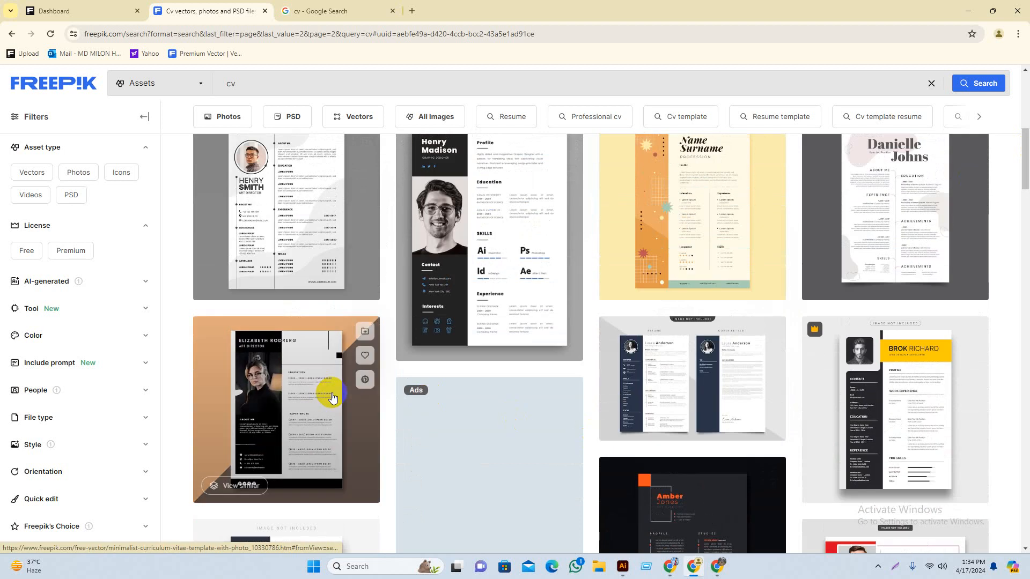
scroll(295, 322, up, 6)
scroll(558, 349, down, 3)
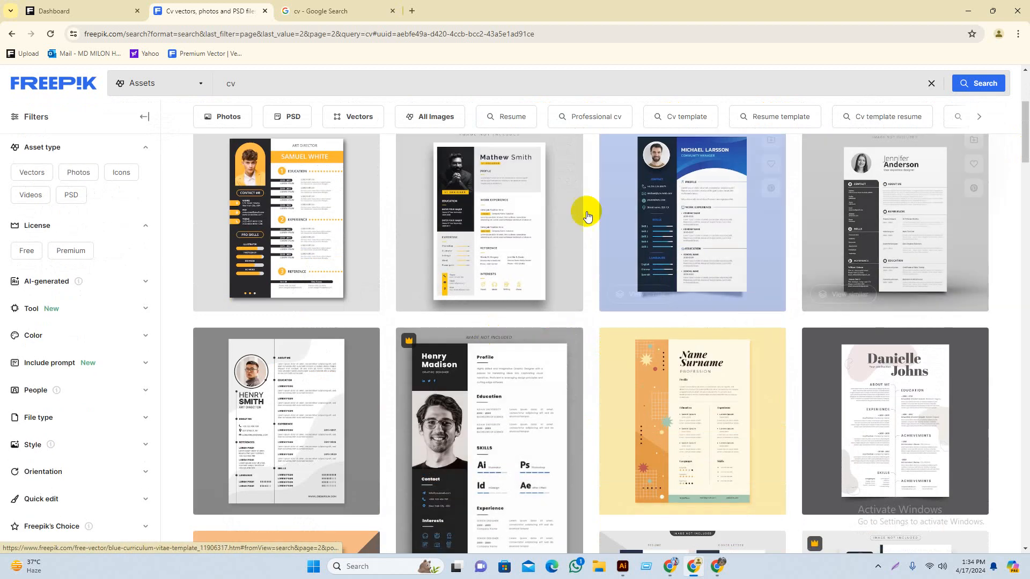
scroll(482, 321, down, 5)
scroll(416, 370, up, 5)
click(351, 12)
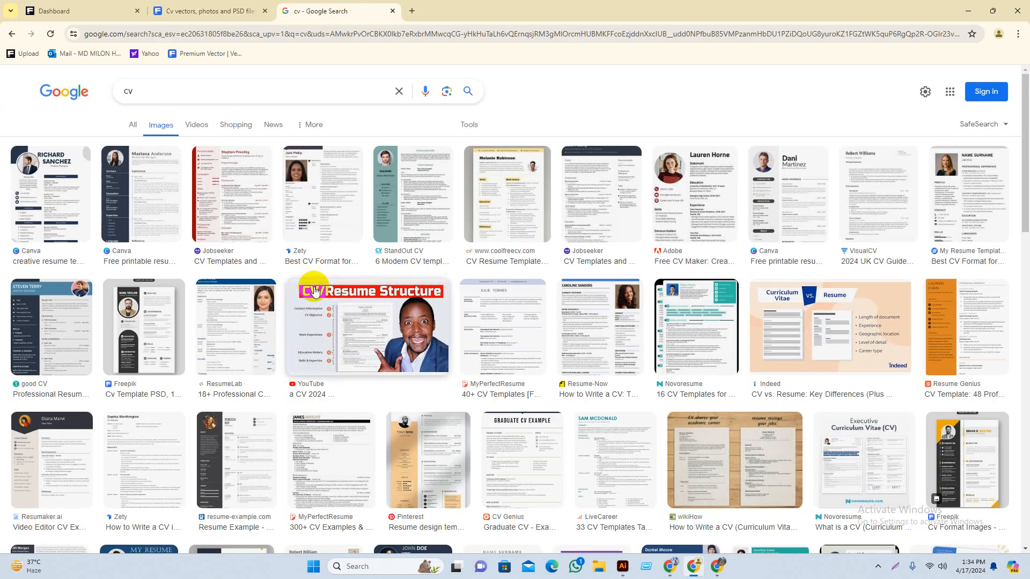
Step: Search Google Images for 'cv bd'
click(172, 92)
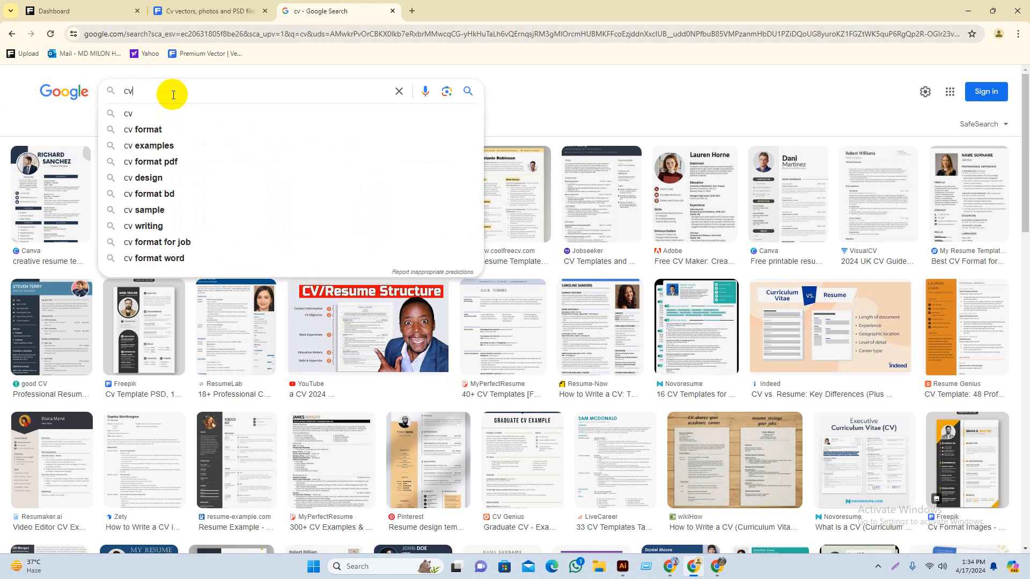
text(bd)
key(Return)
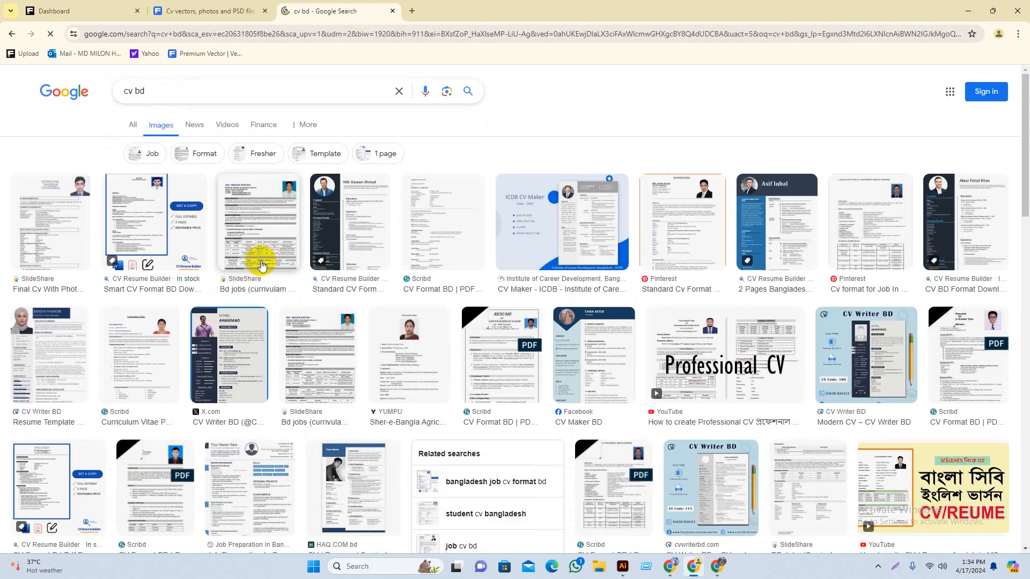
Step: Preview Bangladeshi CV examples: Final Cv With Photo, Bd jobs, ICDB, Scribd and CV Writer BD
click(66, 225)
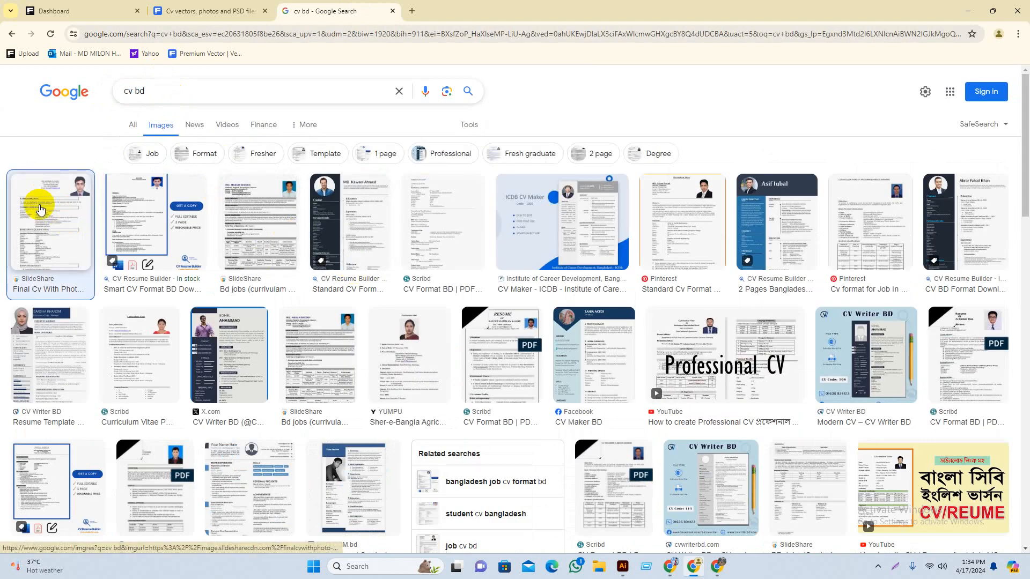
click(245, 241)
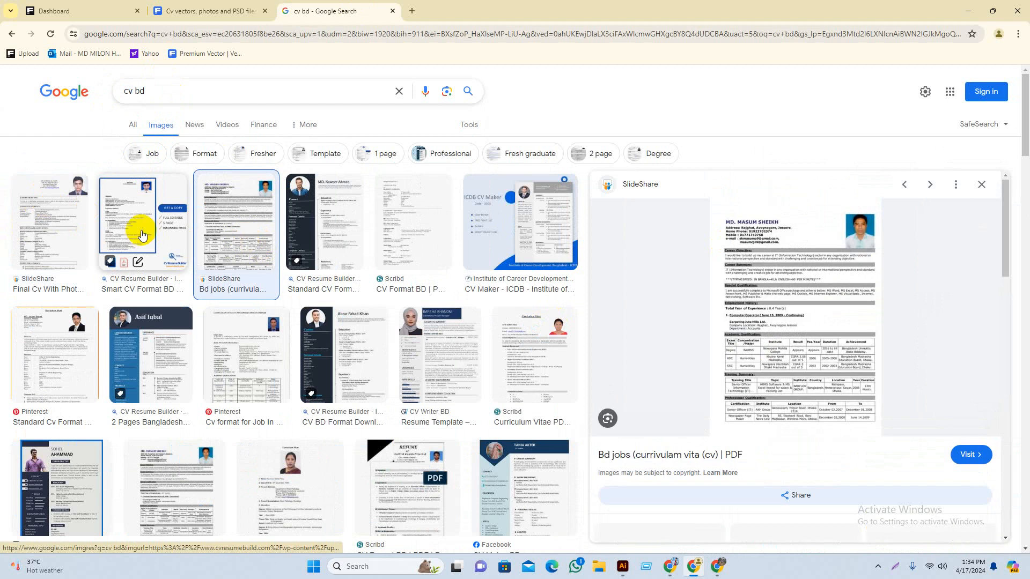
click(500, 289)
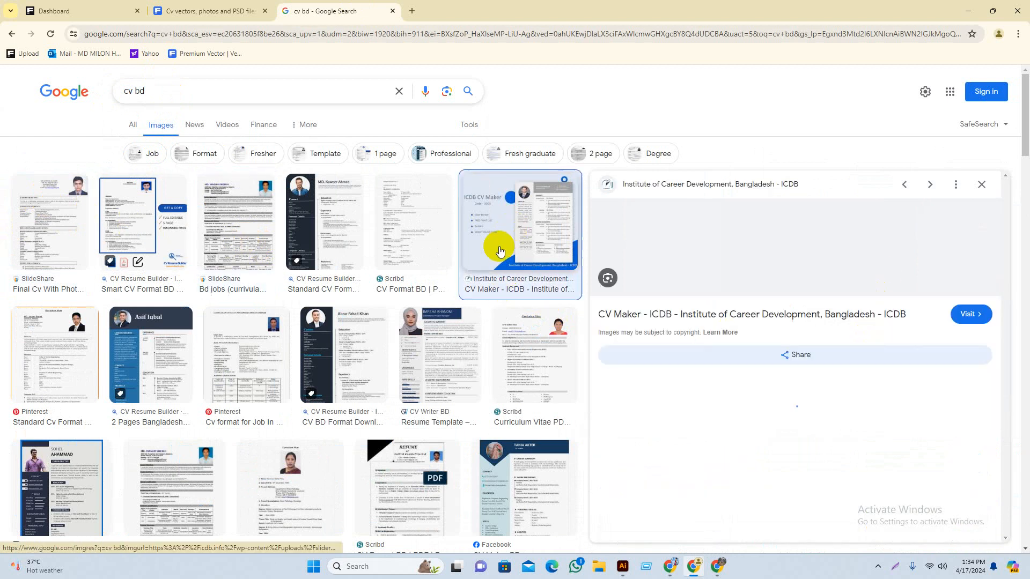
click(394, 241)
scroll(394, 241, down, 2)
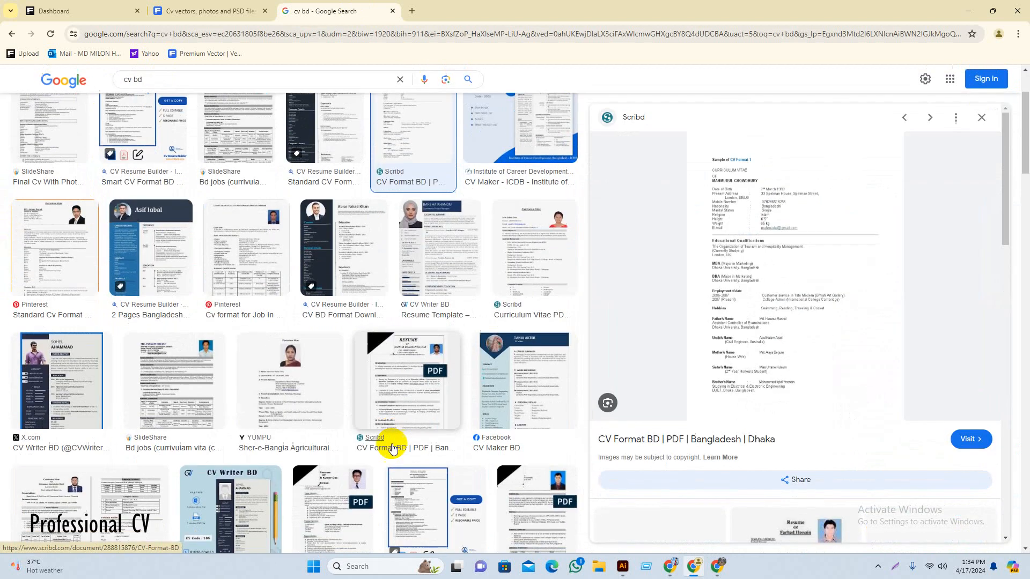
click(436, 257)
click(533, 268)
scroll(102, 354, down, 1)
scroll(363, 384, up, 3)
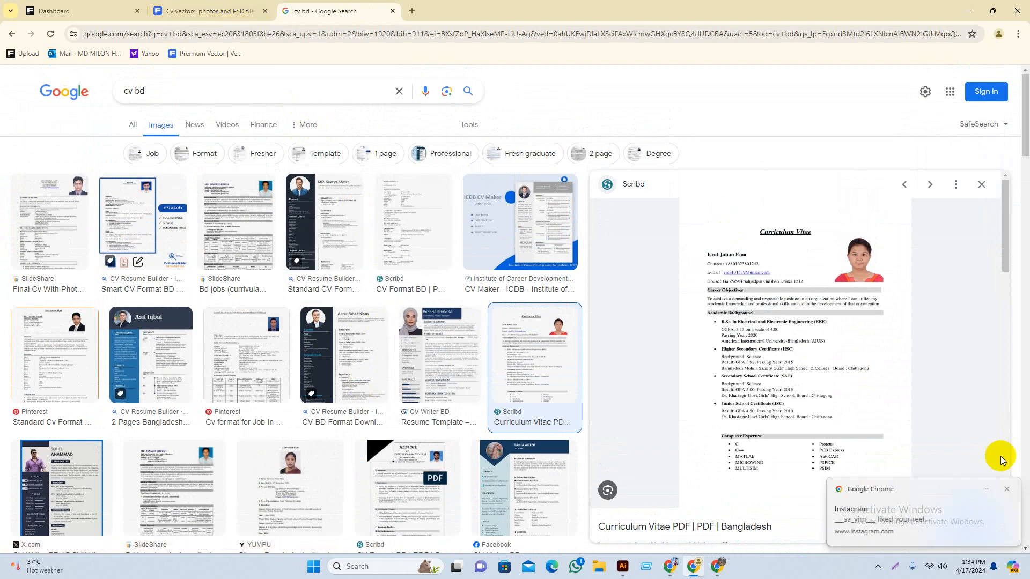
Step: Dismiss the Instagram notification and go back to the Freepik cv results
click(1008, 489)
click(248, 9)
scroll(559, 333, up, 5)
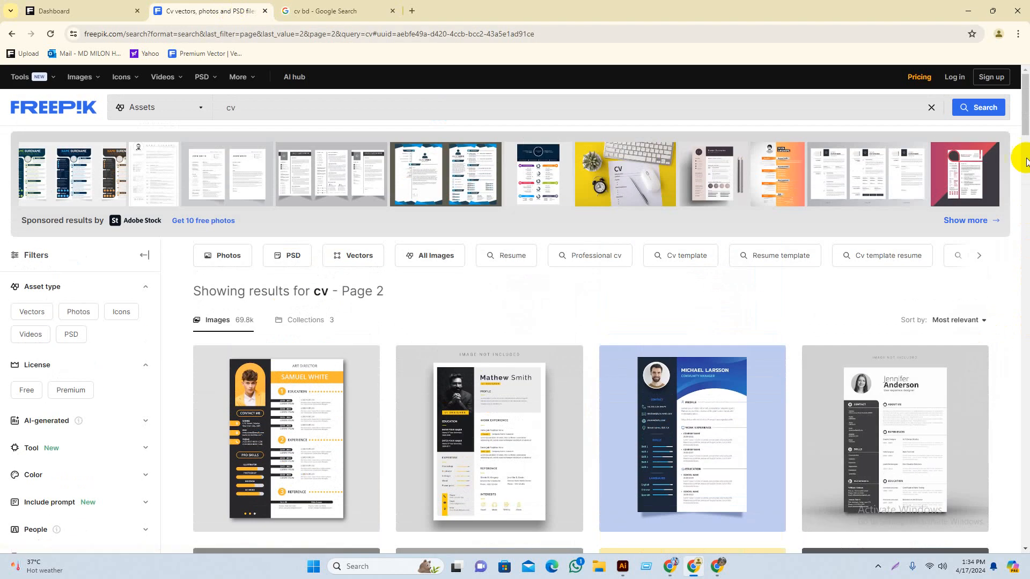
Step: Preview the Samuel White and Mathew Smith resume templates on Freepik
drag(1025, 112, 1025, 81)
click(324, 388)
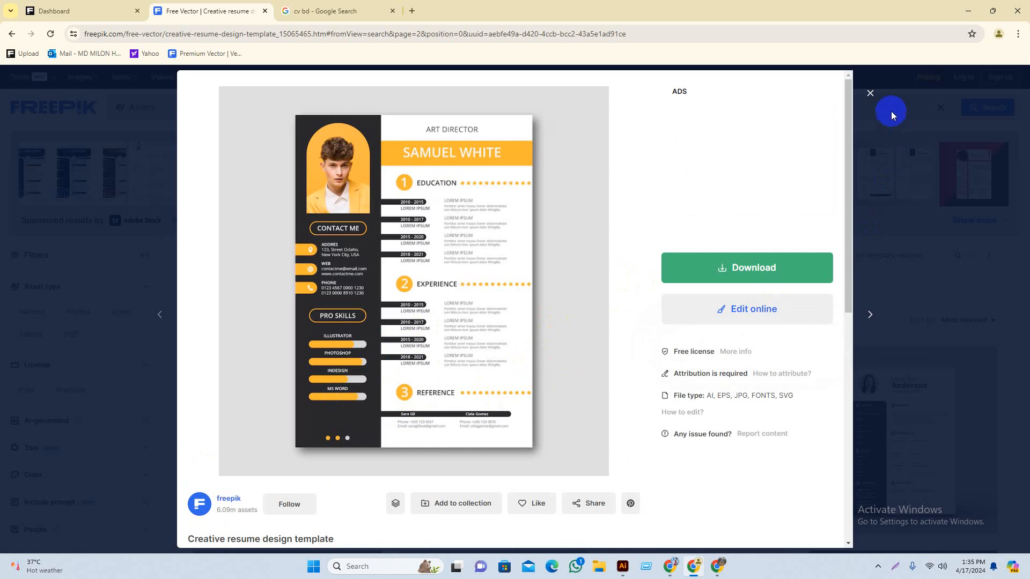
click(869, 93)
click(522, 386)
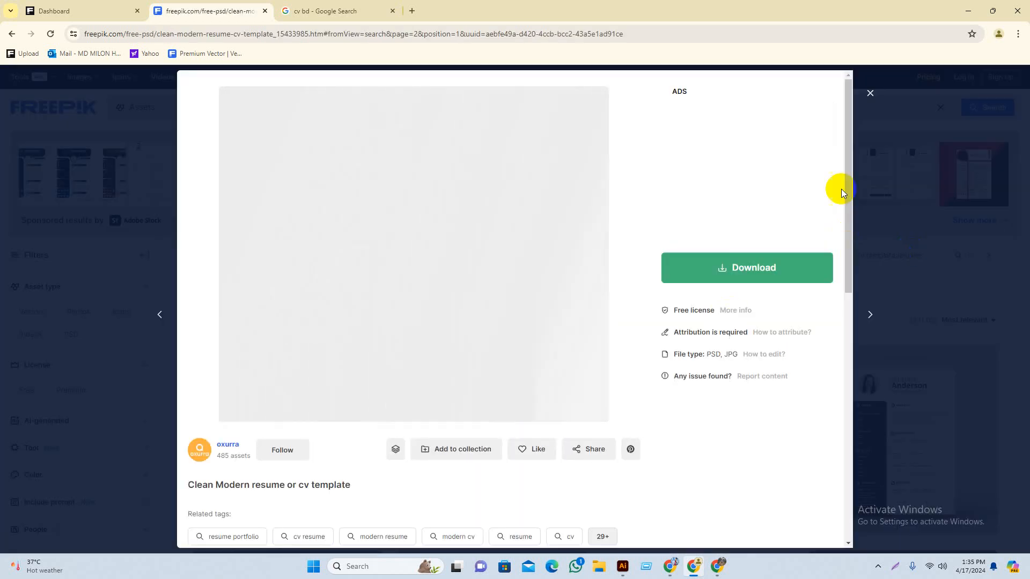
scroll(448, 310, down, 1)
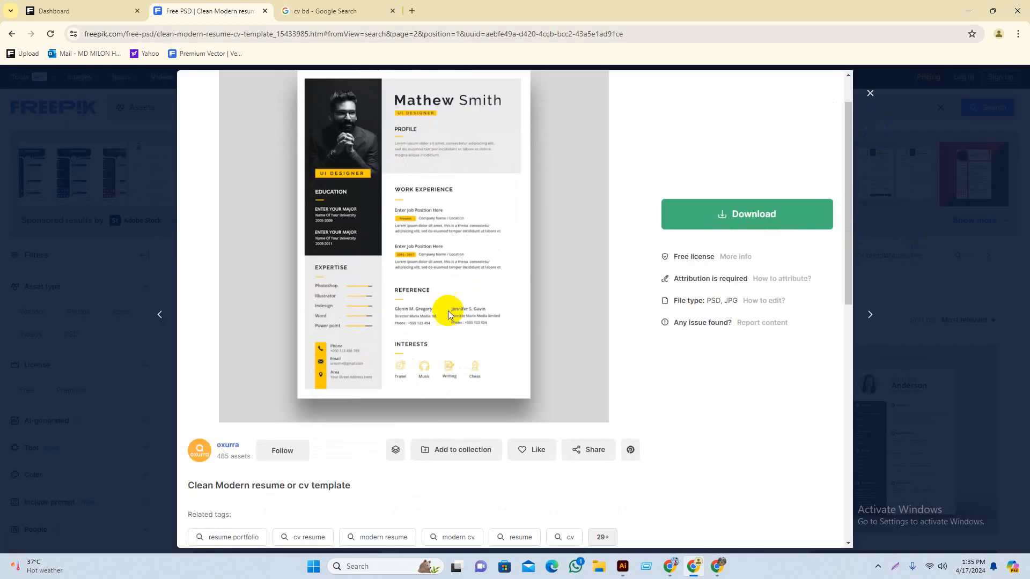
click(870, 93)
Step: Scroll further through the cv results and preview the John Parker resume template
scroll(697, 461, down, 3)
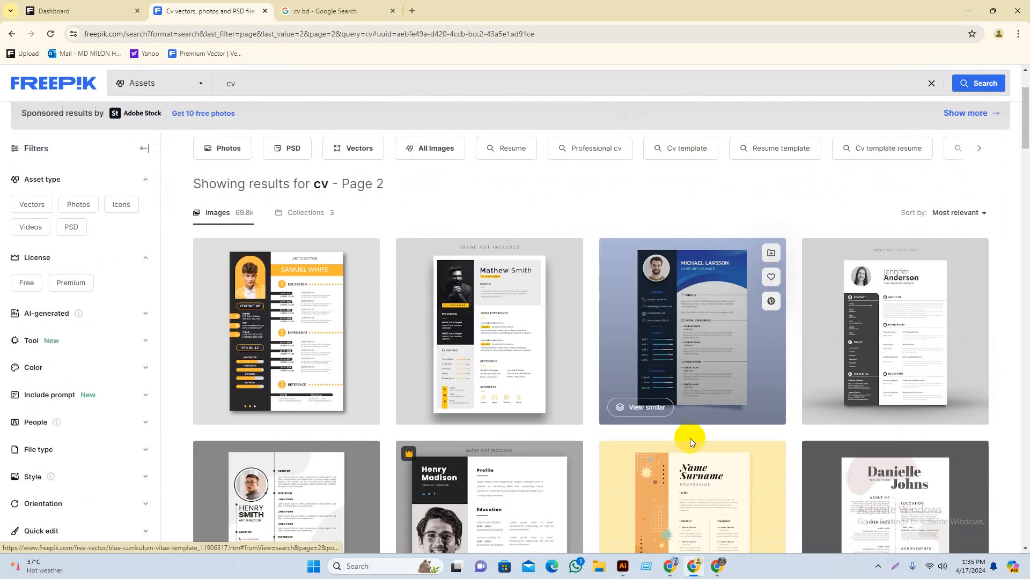
scroll(597, 409, down, 4)
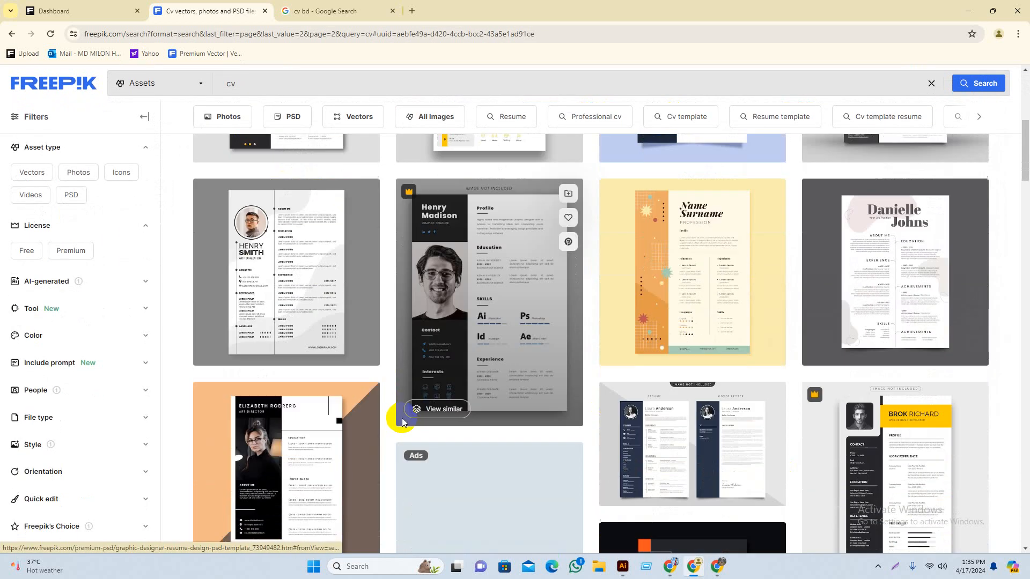
scroll(453, 333, down, 2)
scroll(301, 343, down, 3)
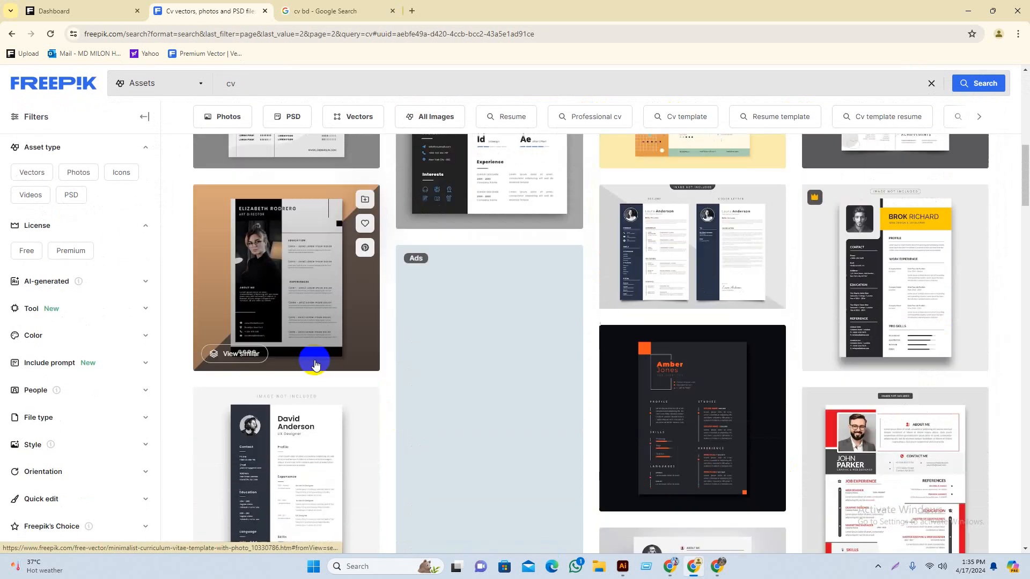
scroll(897, 435, up, 2)
scroll(822, 460, down, 4)
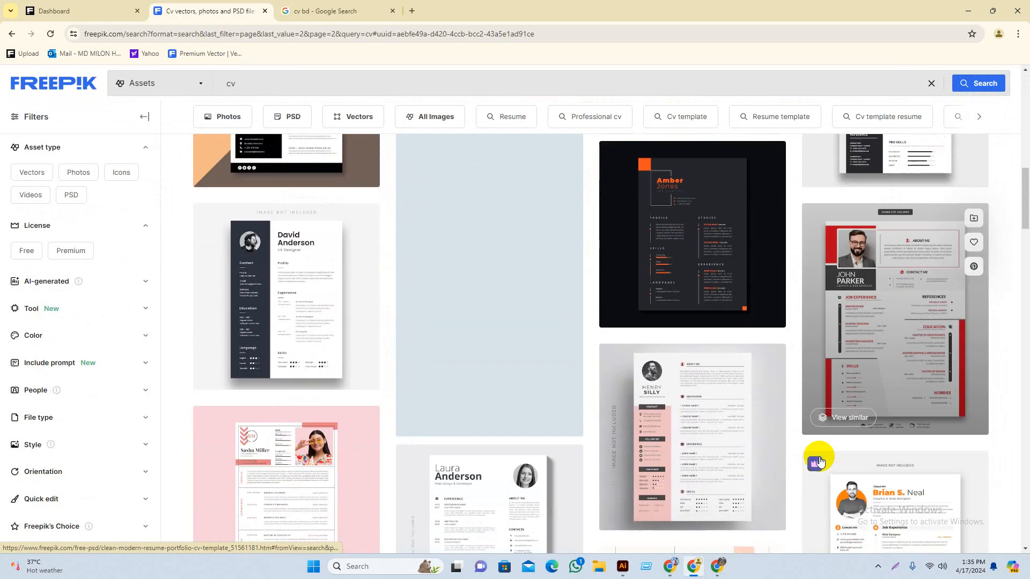
scroll(675, 339, down, 2)
scroll(675, 339, down, 2)
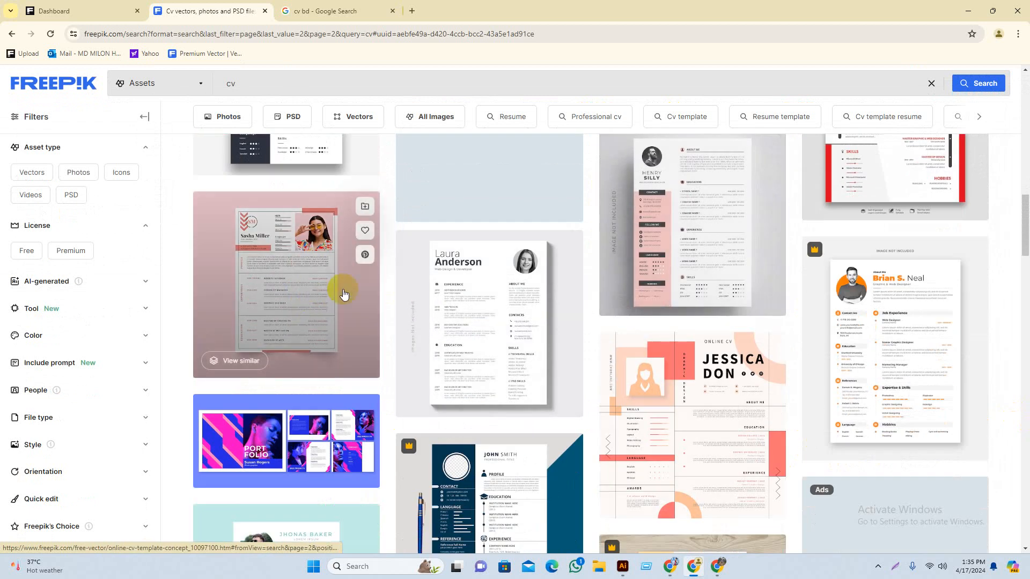
scroll(563, 322, down, 2)
scroll(547, 292, up, 4)
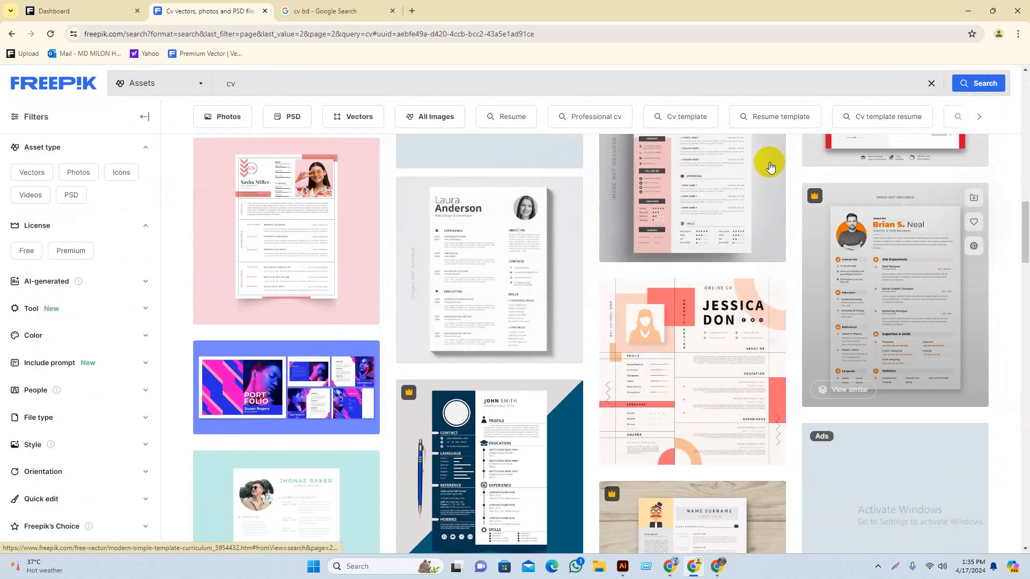
scroll(895, 238, up, 3)
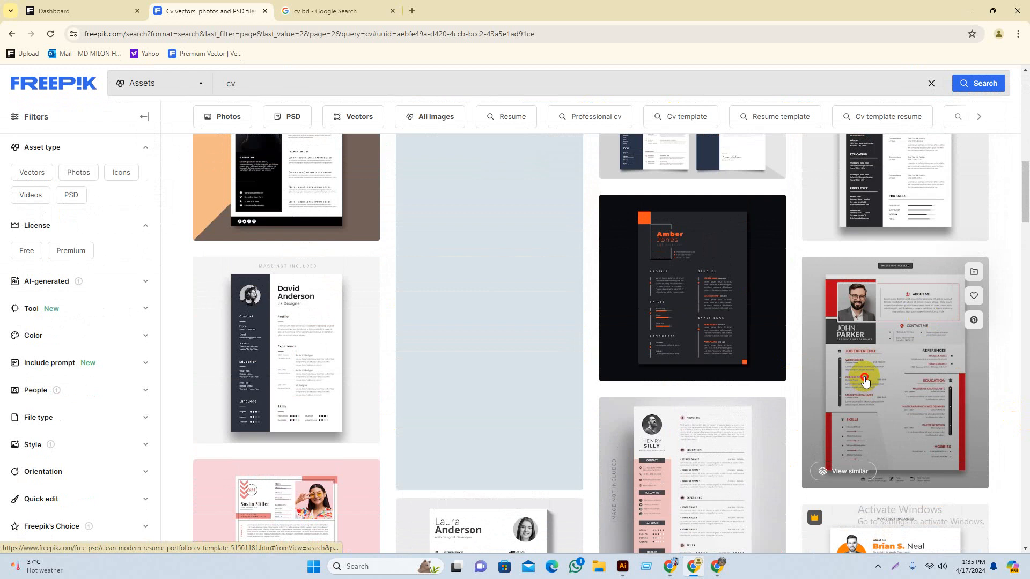
click(922, 315)
scroll(404, 363, down, 1)
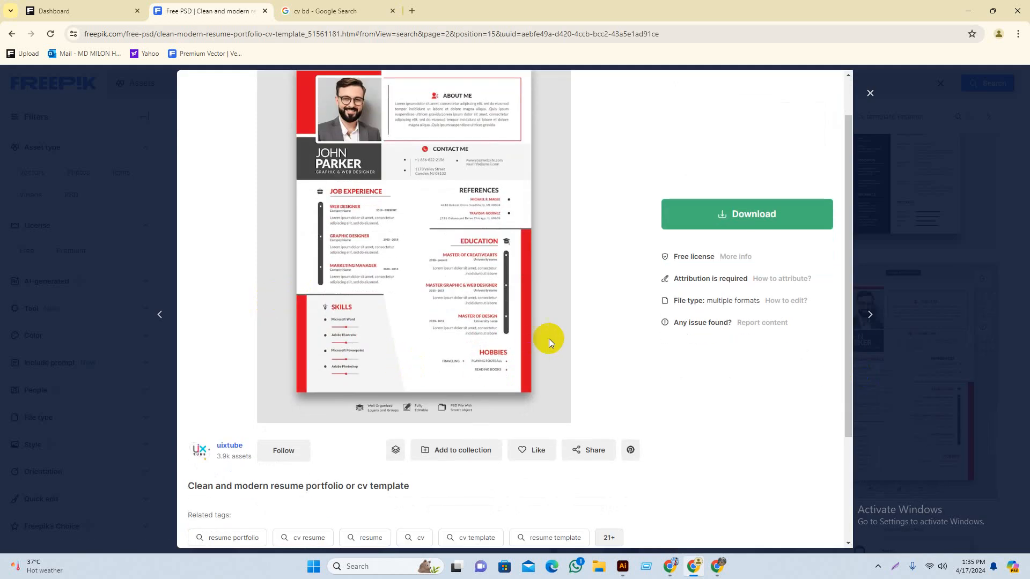
scroll(481, 252, down, 1)
scroll(483, 282, up, 1)
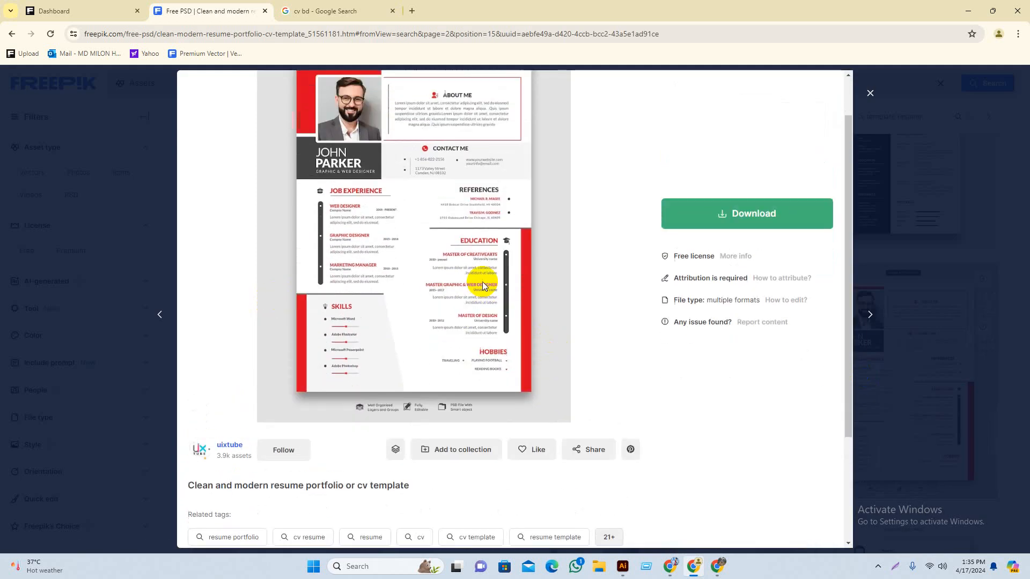
click(870, 93)
Step: Preview a dark-sidebar resume template from the results
scroll(593, 429, down, 3)
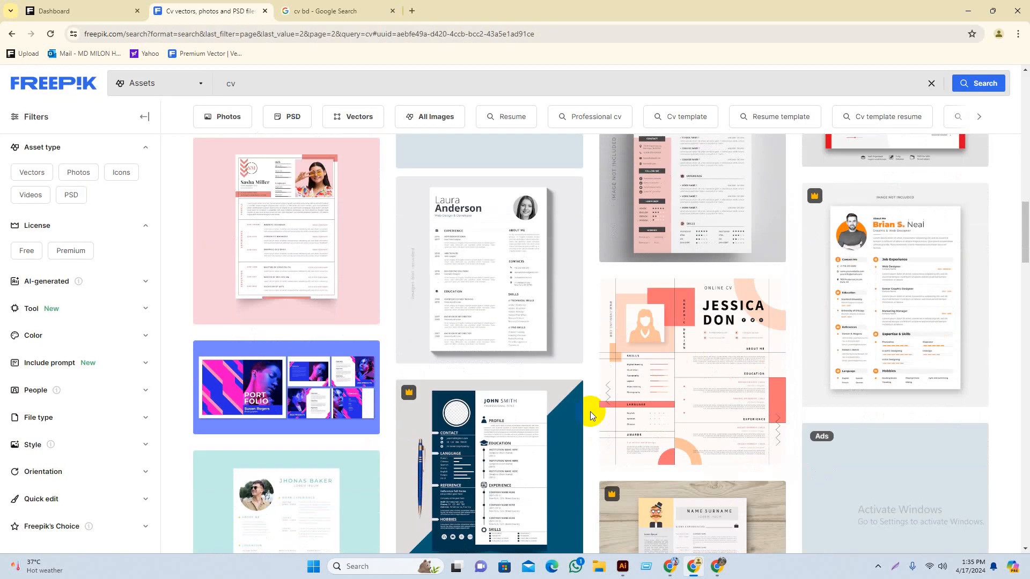
scroll(482, 305, down, 6)
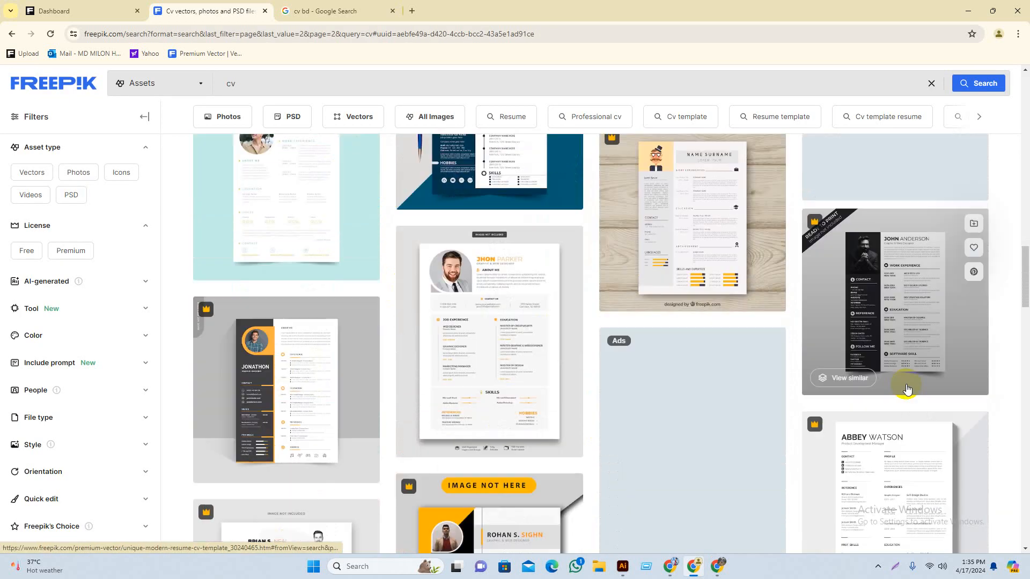
scroll(375, 338, down, 1)
click(306, 306)
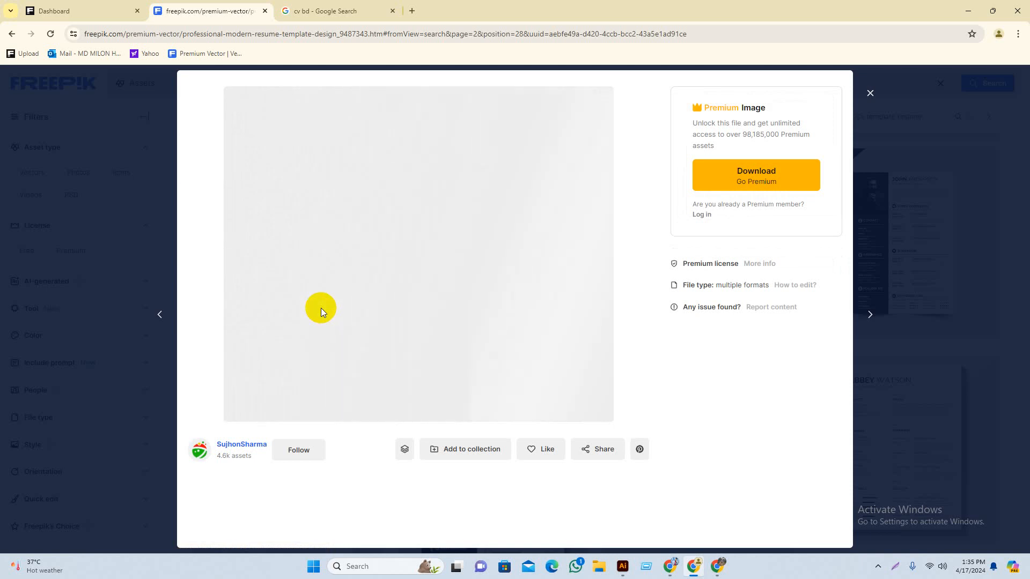
click(871, 94)
Step: Preview the orange and black resume template, then return to the cv bd search tab
scroll(491, 312, down, 3)
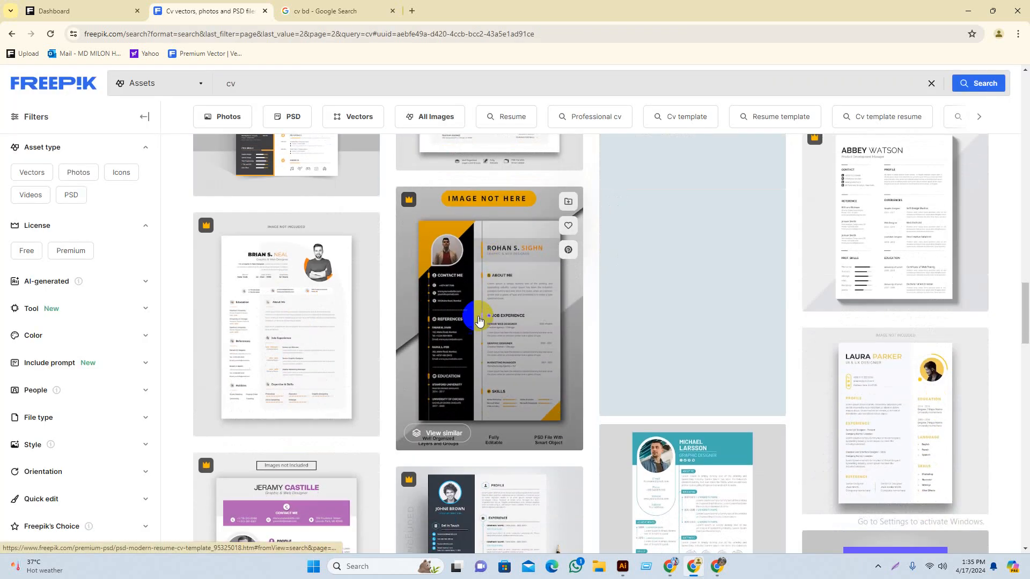
scroll(533, 356, down, 1)
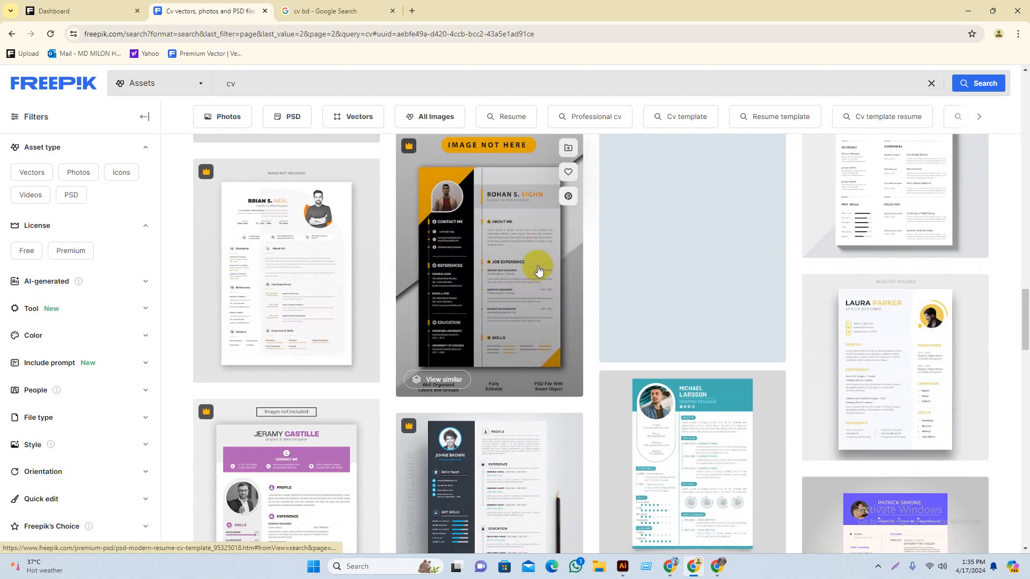
click(508, 262)
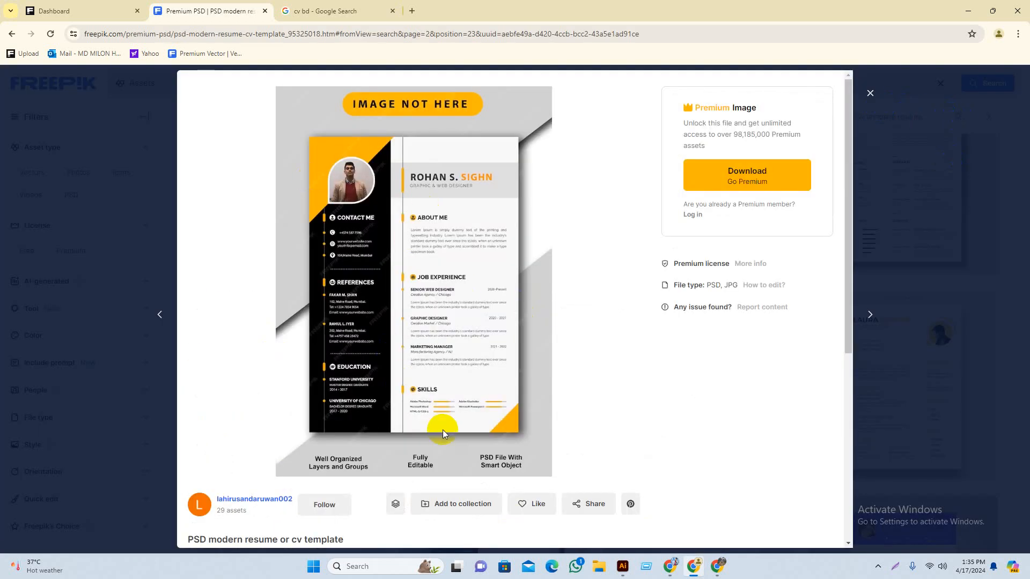
click(869, 95)
scroll(581, 368, down, 3)
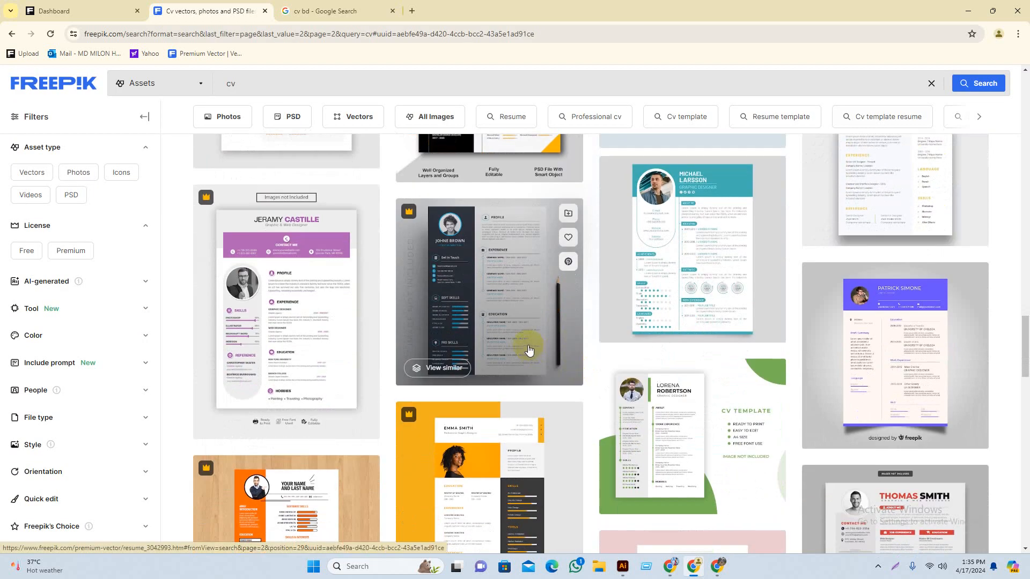
click(335, 12)
Step: Run a Google search for 'cv size' in a new tab
click(412, 12)
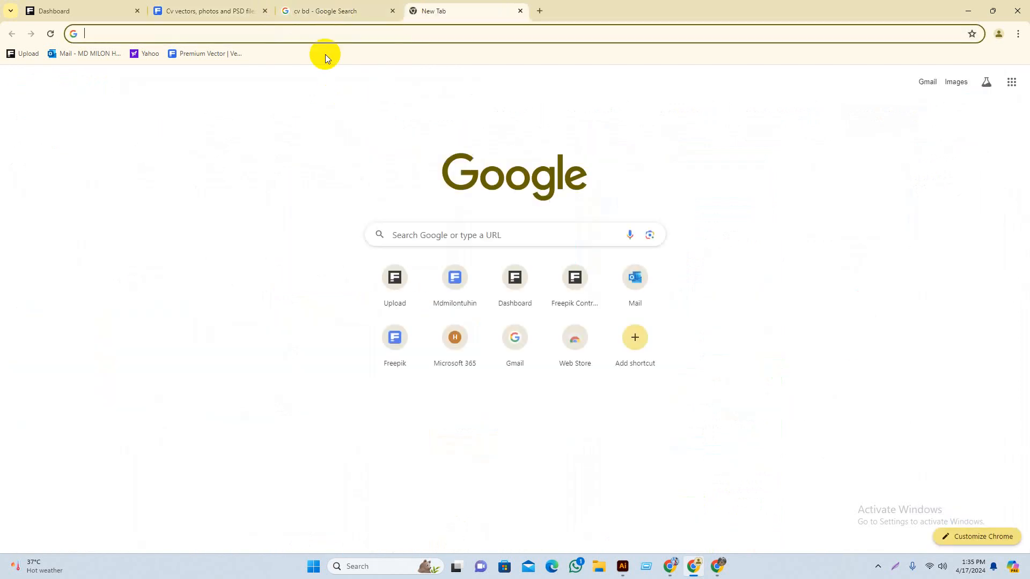
click(481, 231)
text(c)
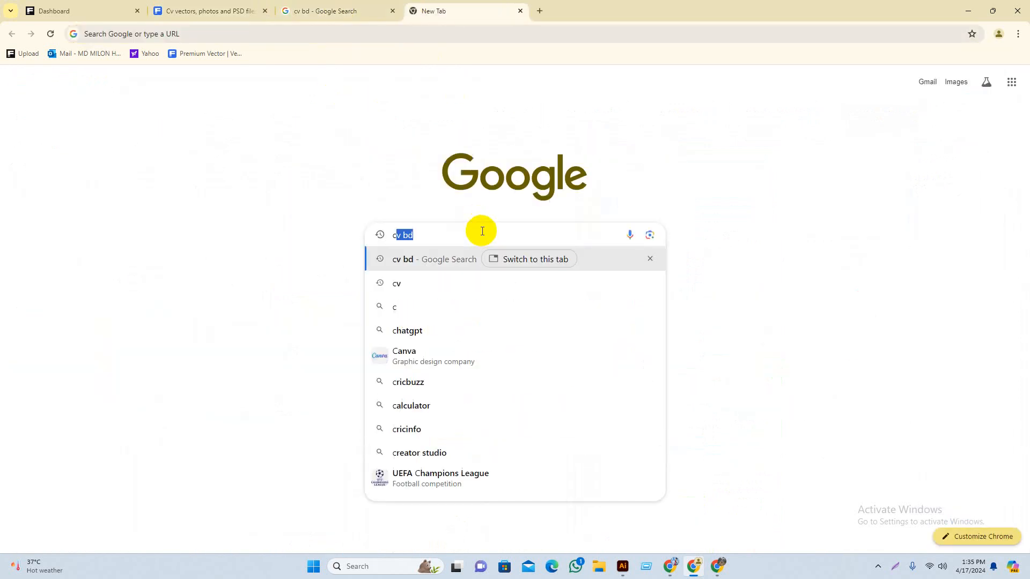
text(v)
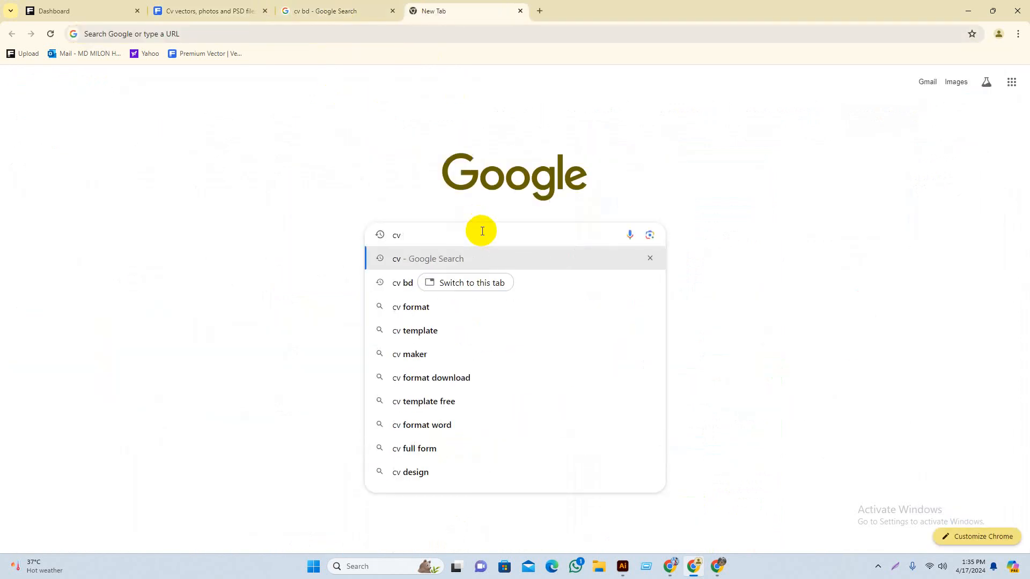
text( si)
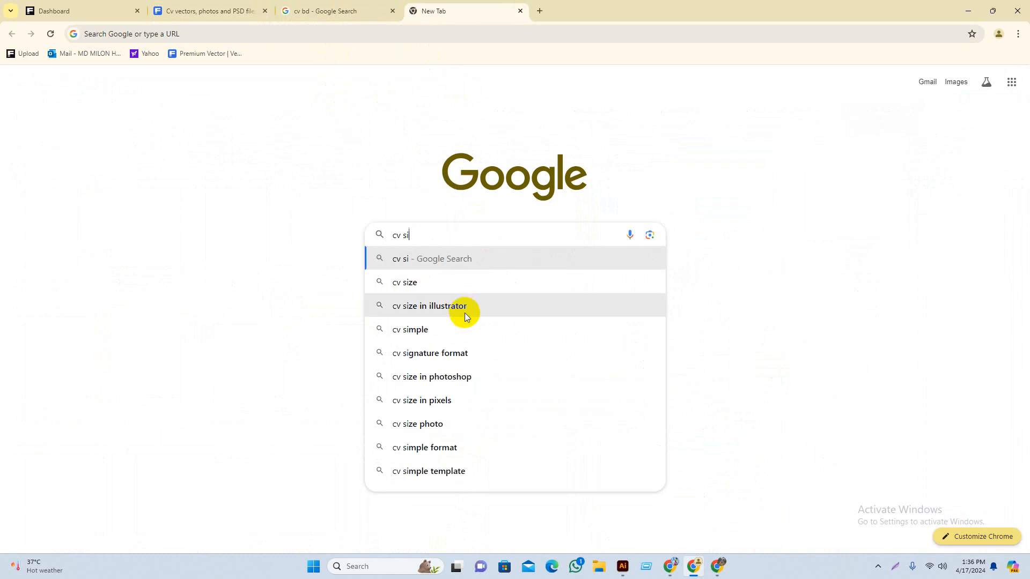
click(462, 284)
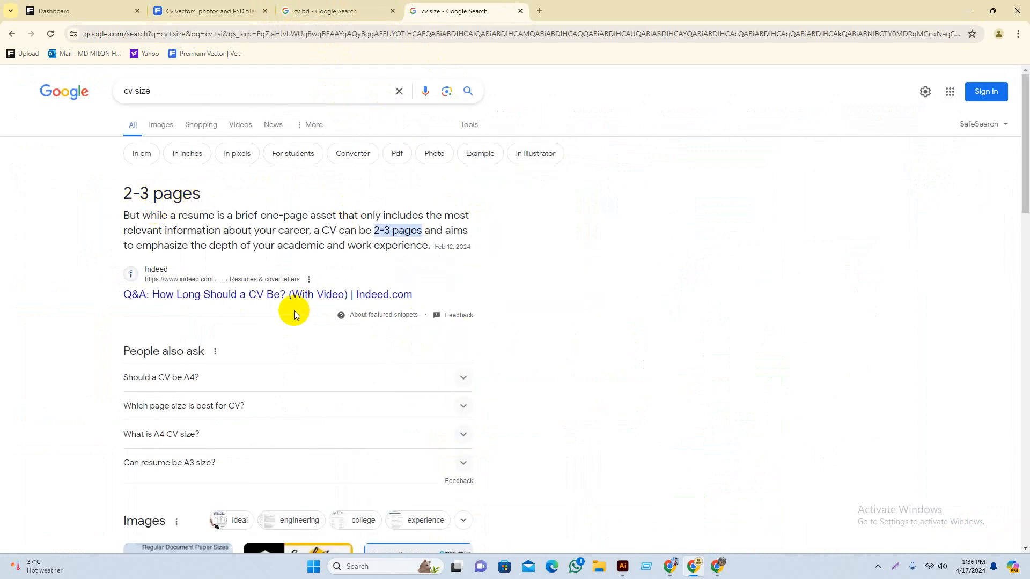
scroll(228, 301, down, 5)
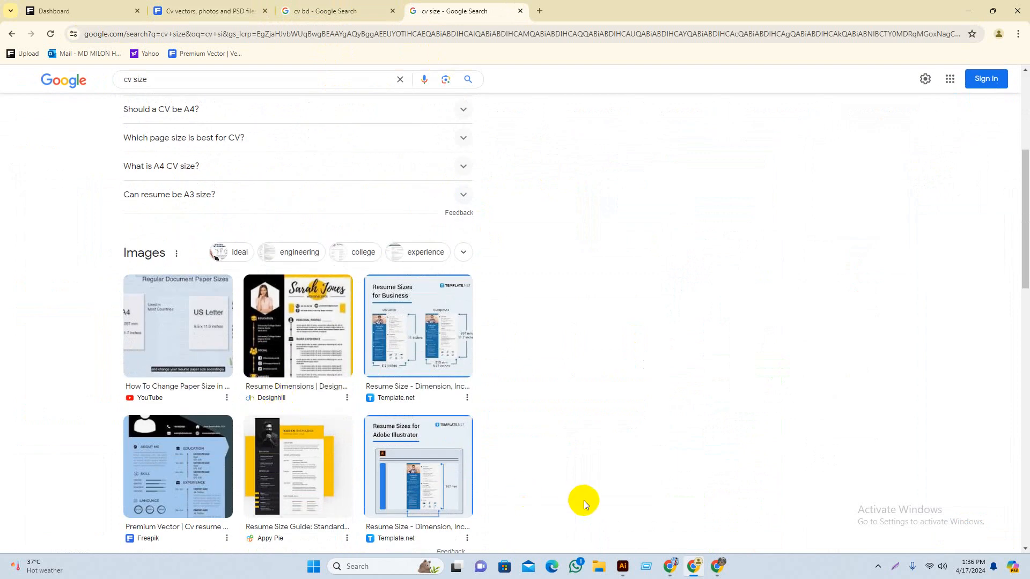
scroll(585, 497, up, 1)
scroll(584, 497, down, 2)
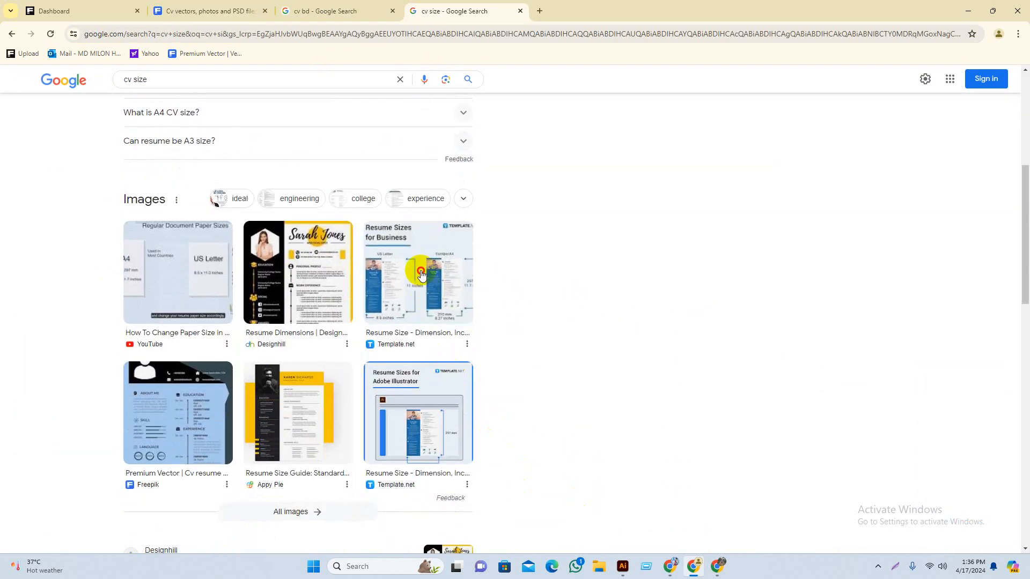
Step: Check the US Letter and A4 dimensions in the Resume Sizes for Business image, then return to Illustrator
click(421, 270)
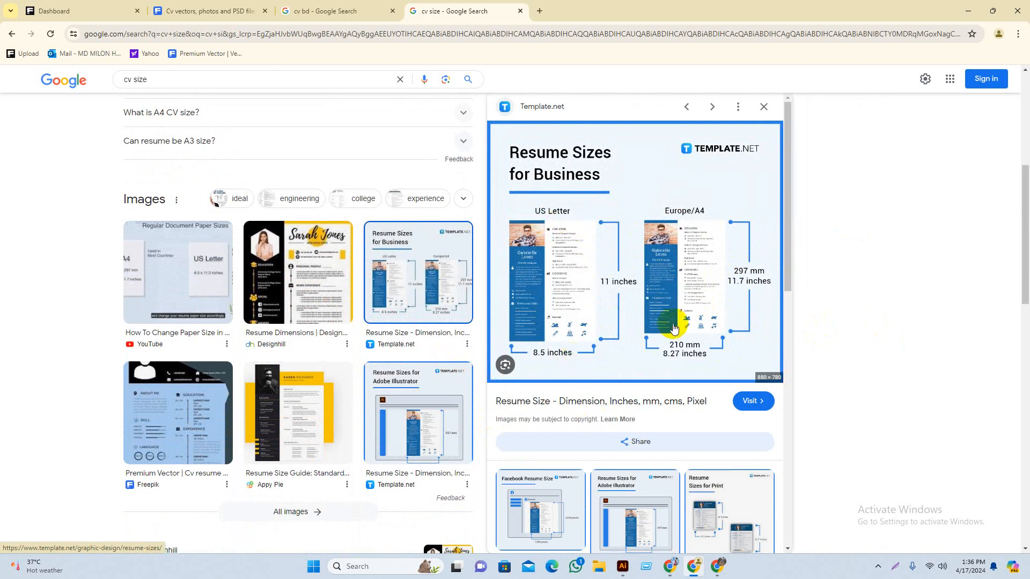
scroll(711, 332, down, 2)
scroll(628, 337, up, 2)
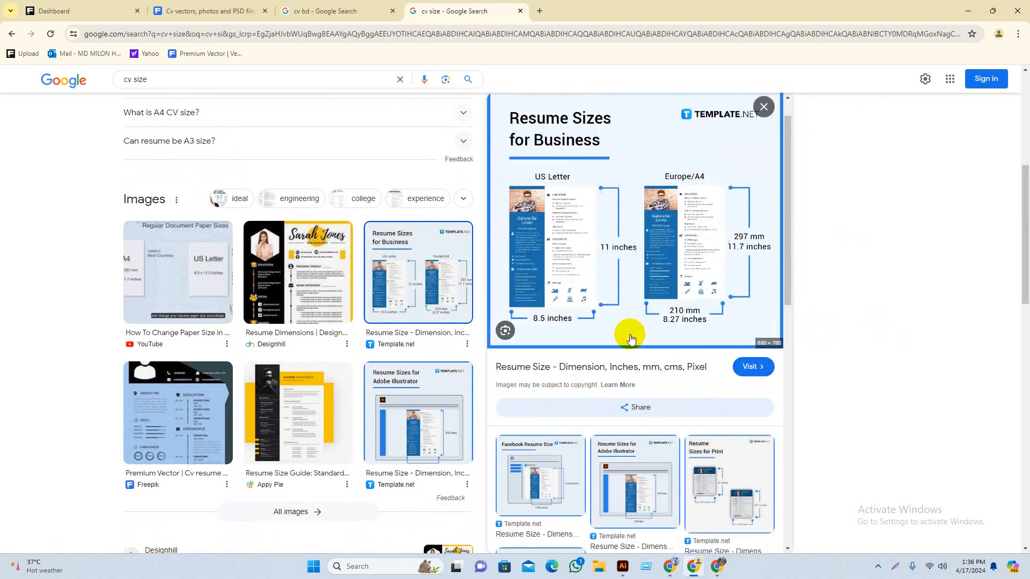
click(762, 108)
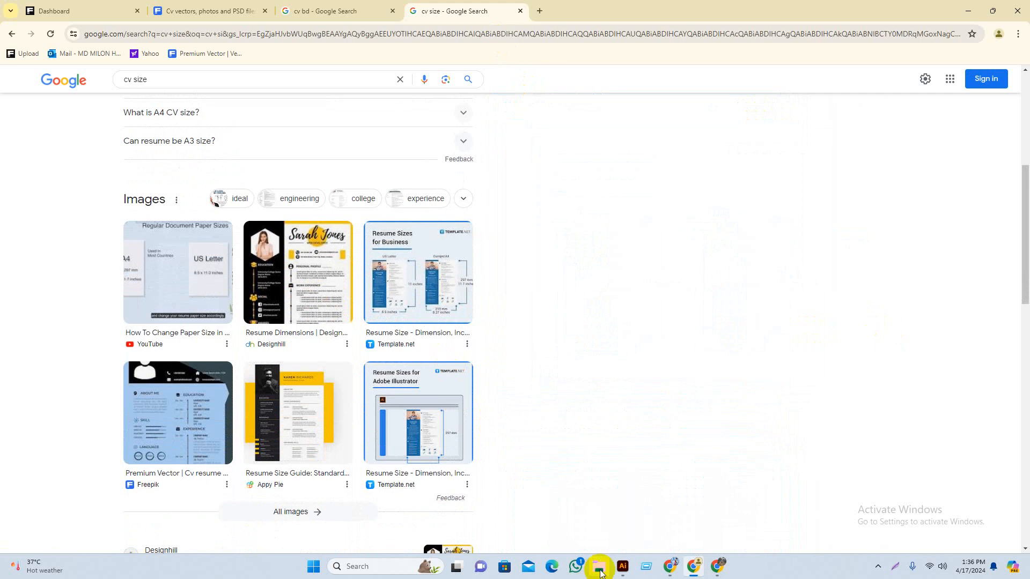
click(623, 571)
scroll(421, 184, up, 1)
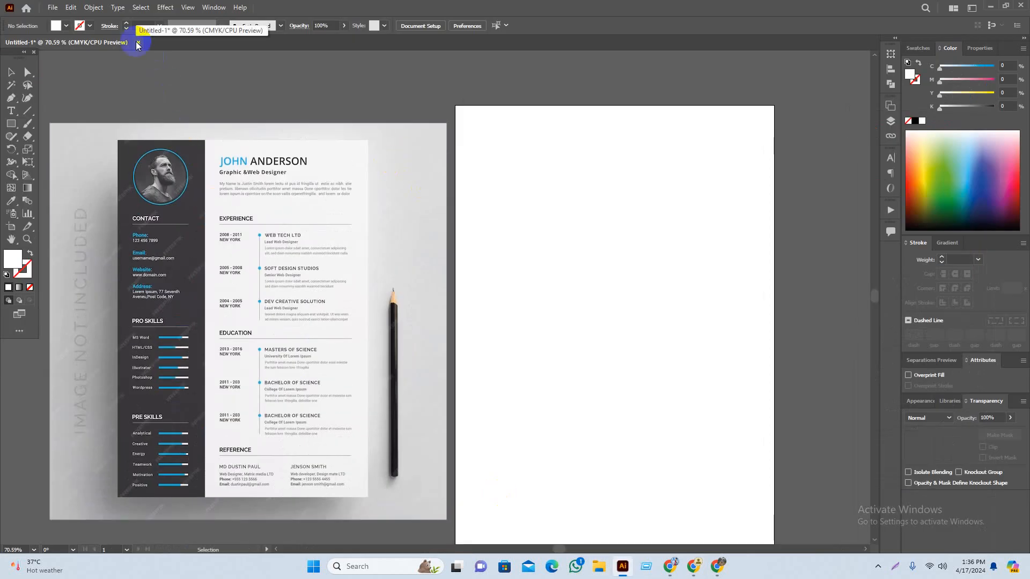
Step: Create a new Letter-size (215.9 x 279.4 mm) document in RGB Color mode
click(28, 7)
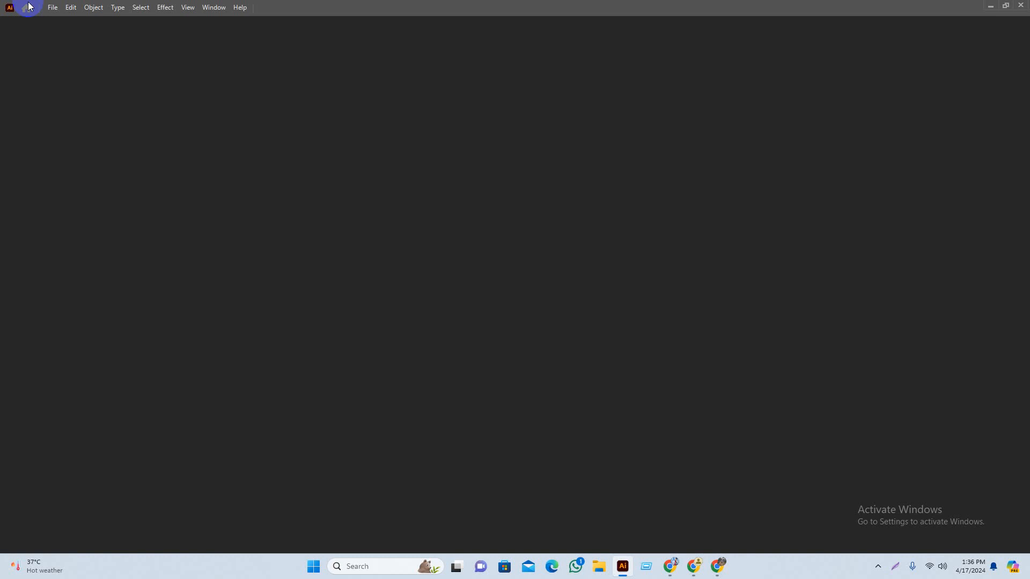
scroll(759, 432, down, 3)
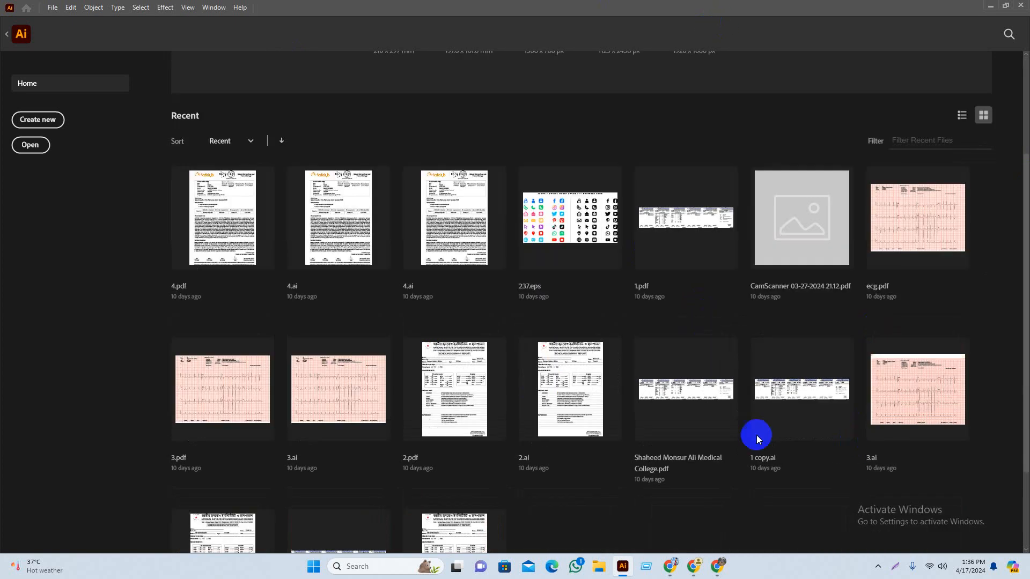
scroll(872, 393, up, 3)
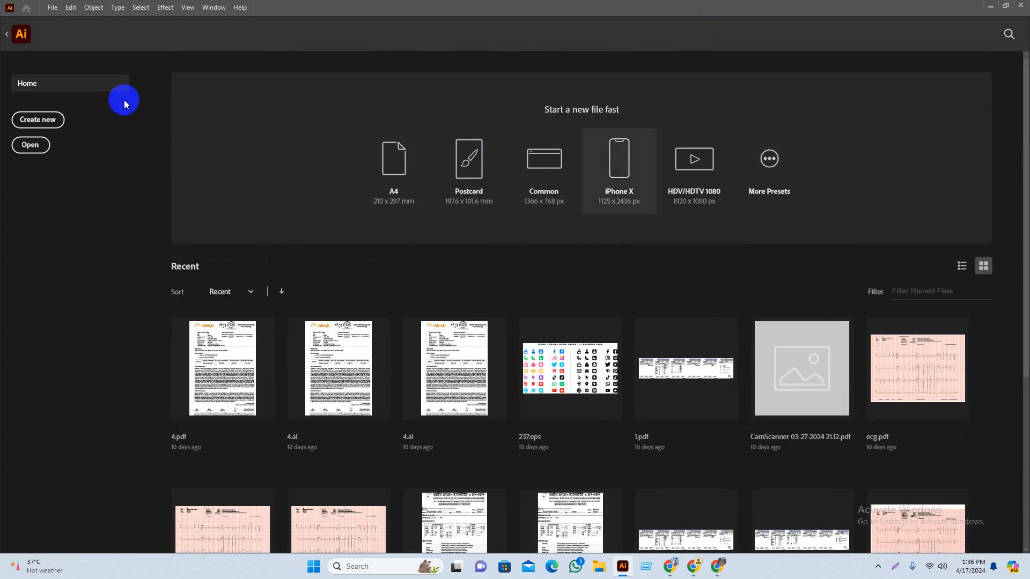
click(58, 120)
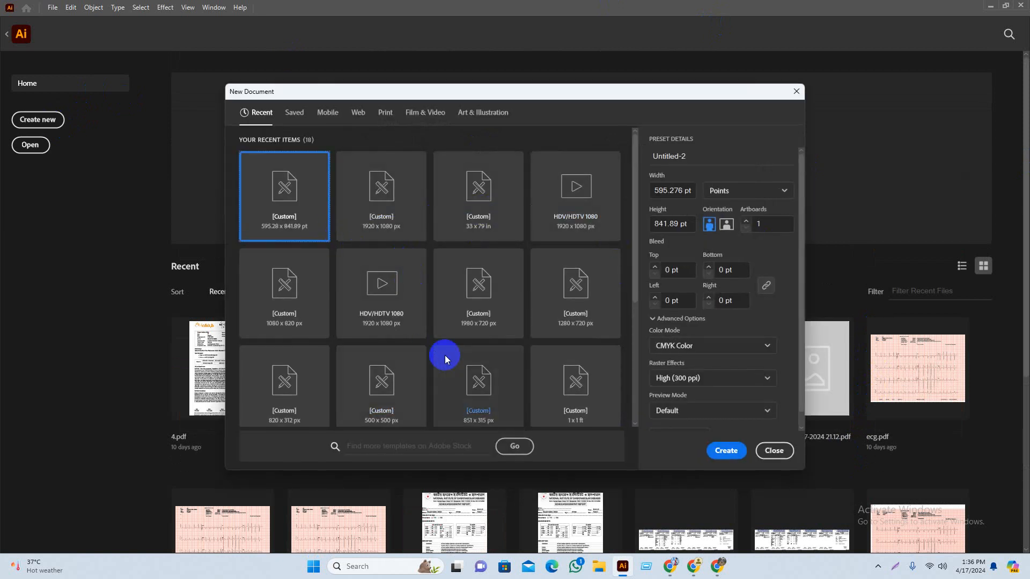
scroll(587, 321, down, 2)
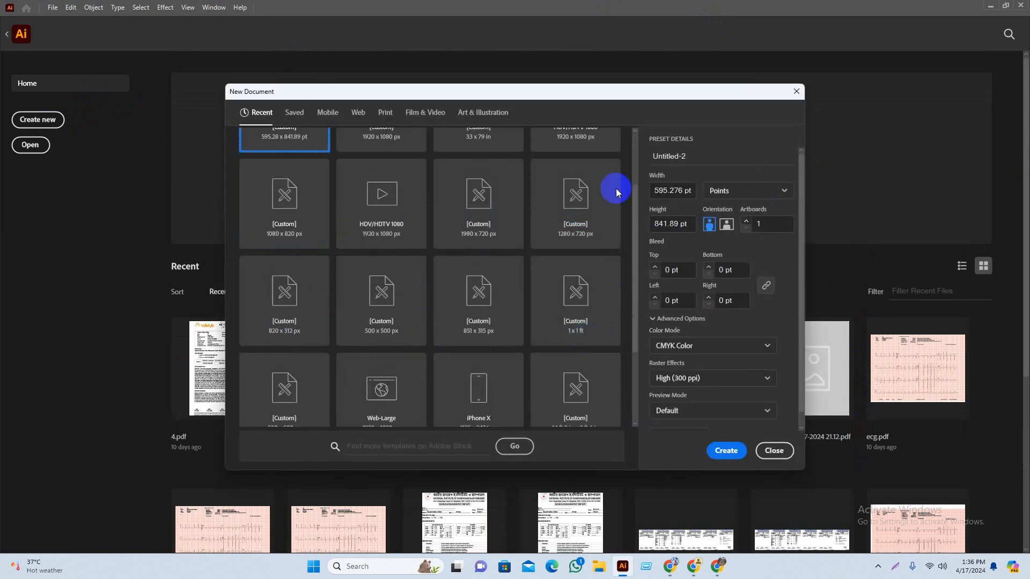
scroll(539, 345, down, 2)
scroll(403, 376, down, 1)
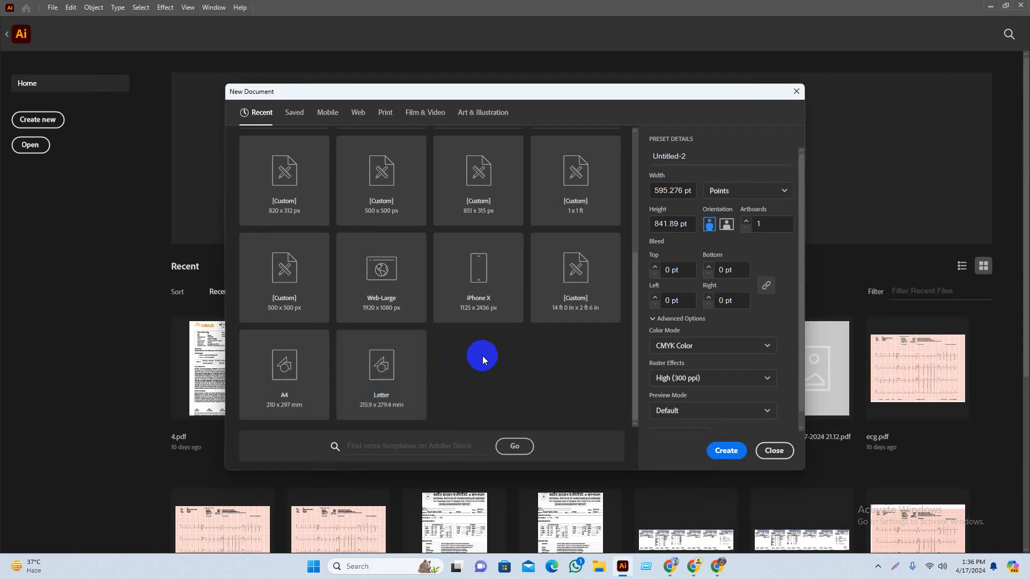
click(350, 374)
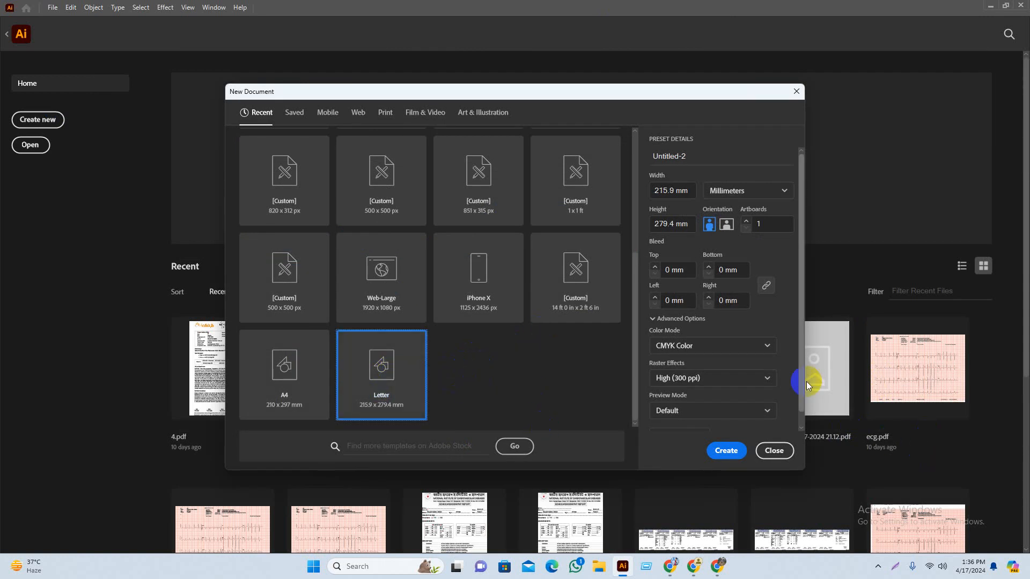
scroll(729, 289, down, 1)
click(717, 329)
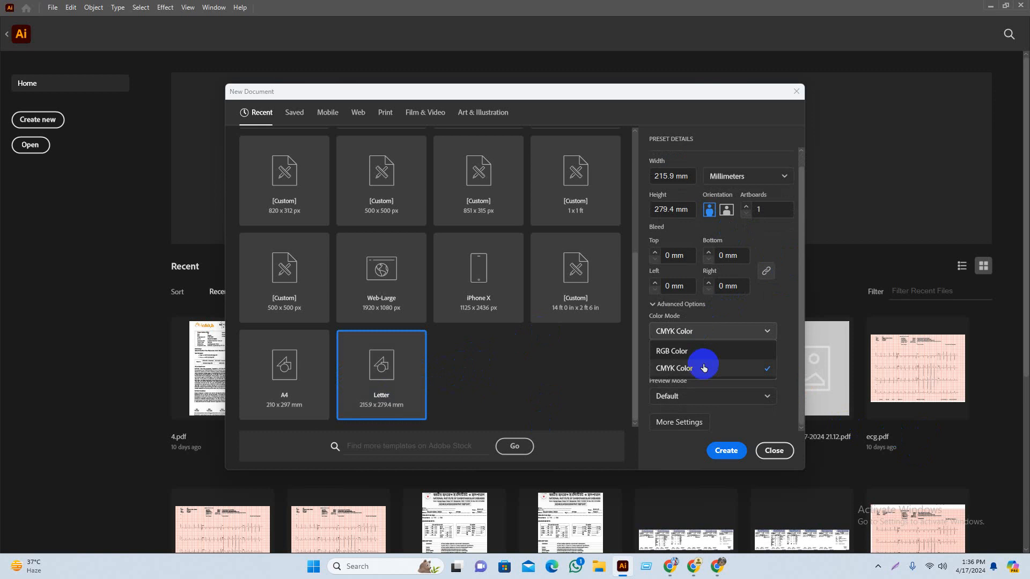
click(700, 351)
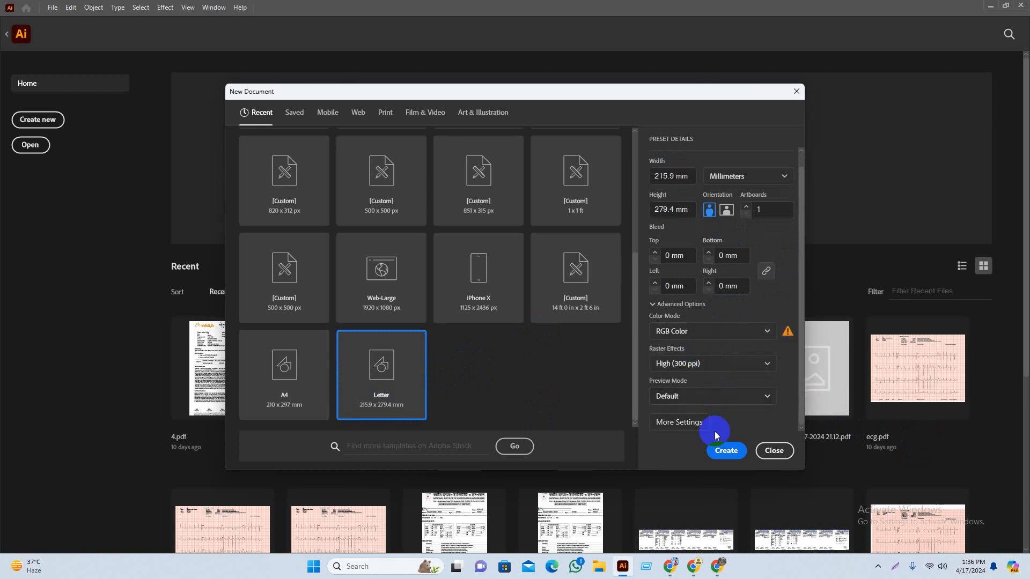
click(722, 449)
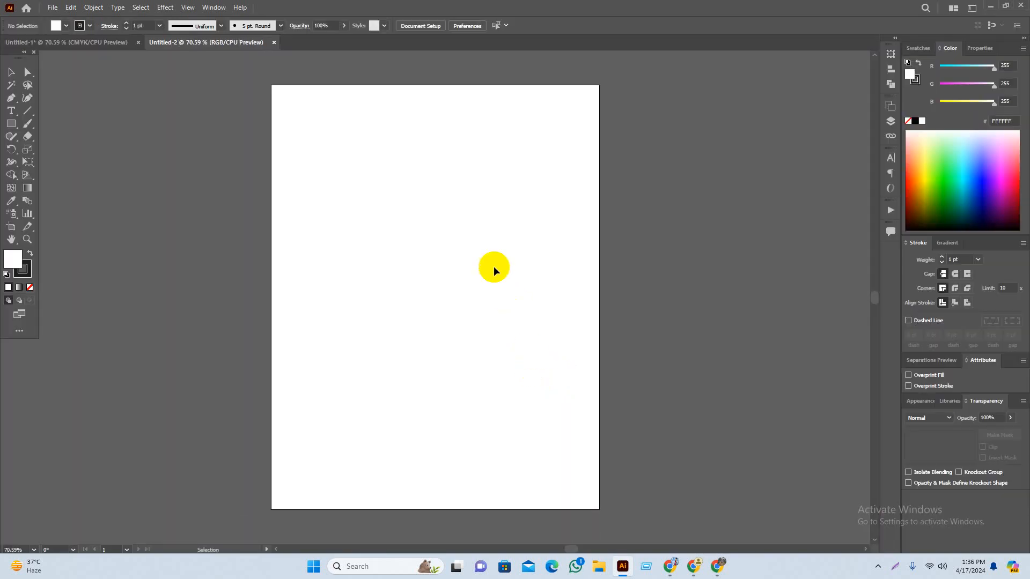
Step: Delete the reference resume image in Untitled-1 and close it without saving
click(102, 41)
click(241, 258)
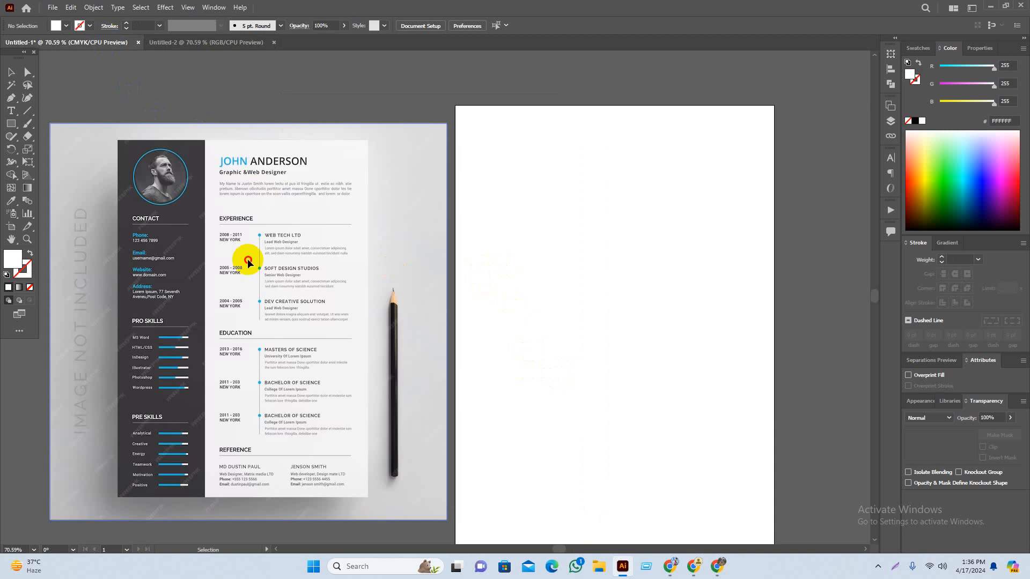
drag(280, 411, 230, 359)
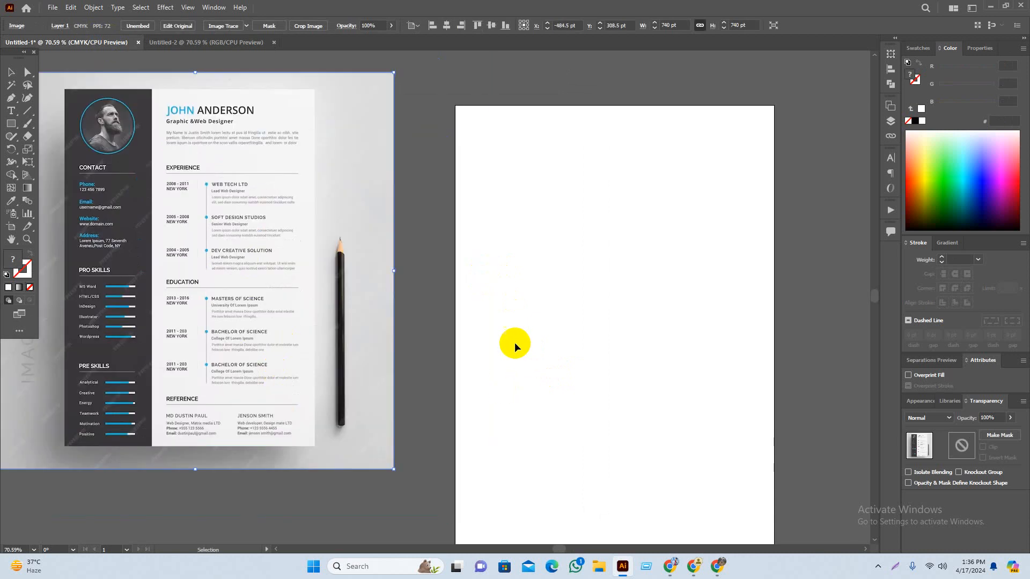
key(Delete)
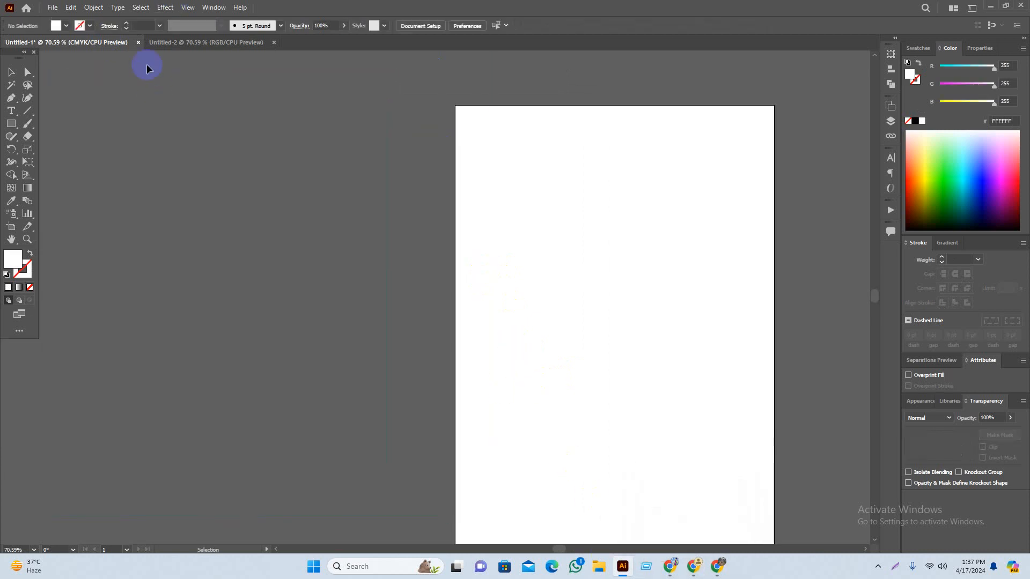
click(137, 43)
click(549, 306)
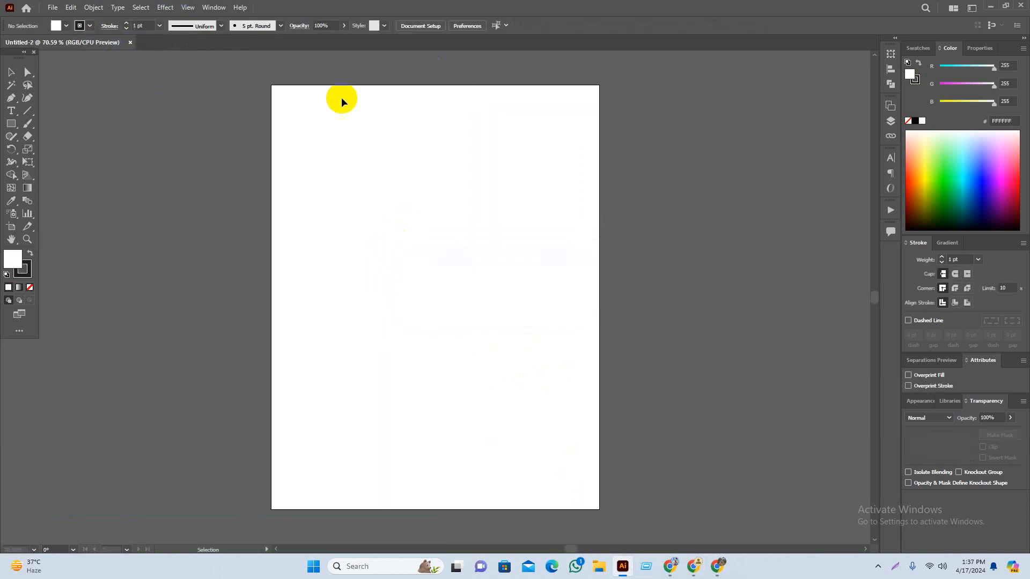
click(689, 572)
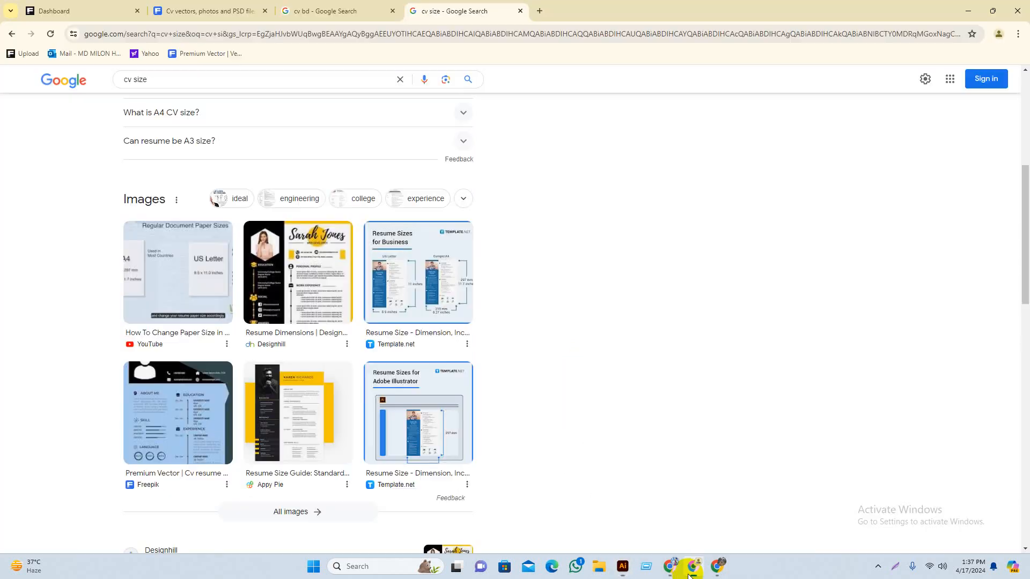
Step: Scroll the Freepik cv results to locate the ROHAN S. SIGHN resume template
click(258, 11)
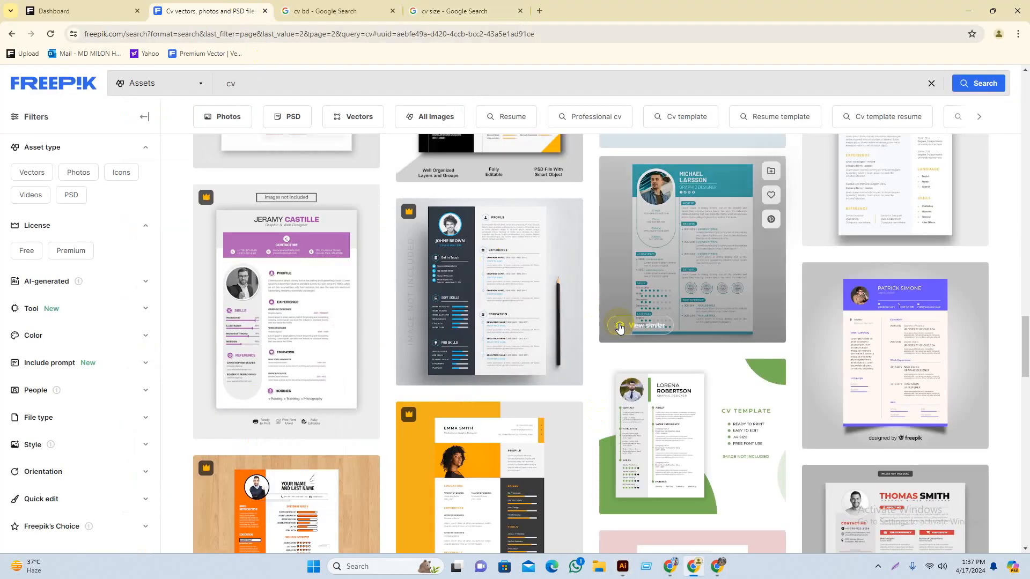
scroll(554, 369, up, 4)
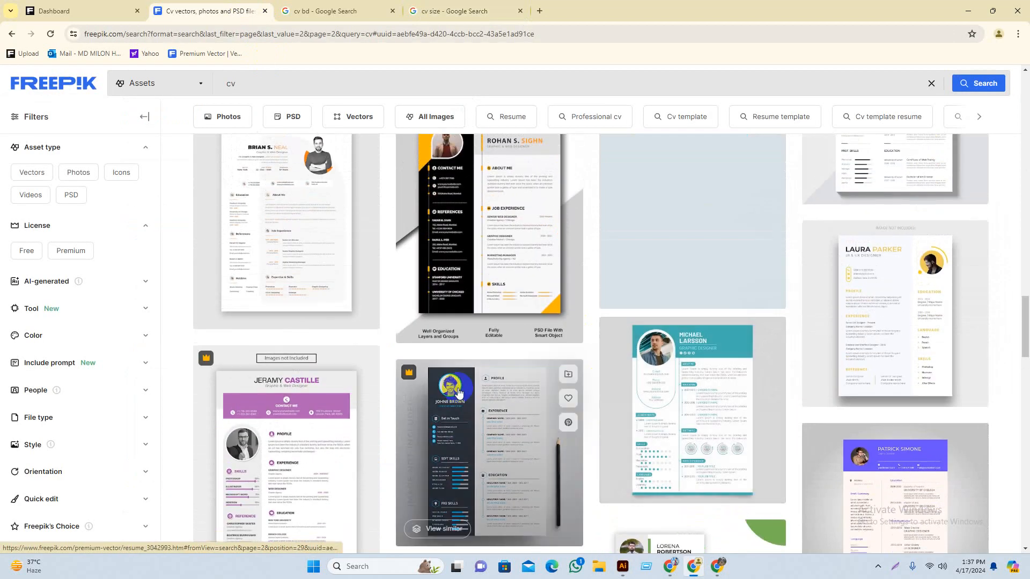
scroll(443, 393, down, 2)
scroll(381, 365, up, 3)
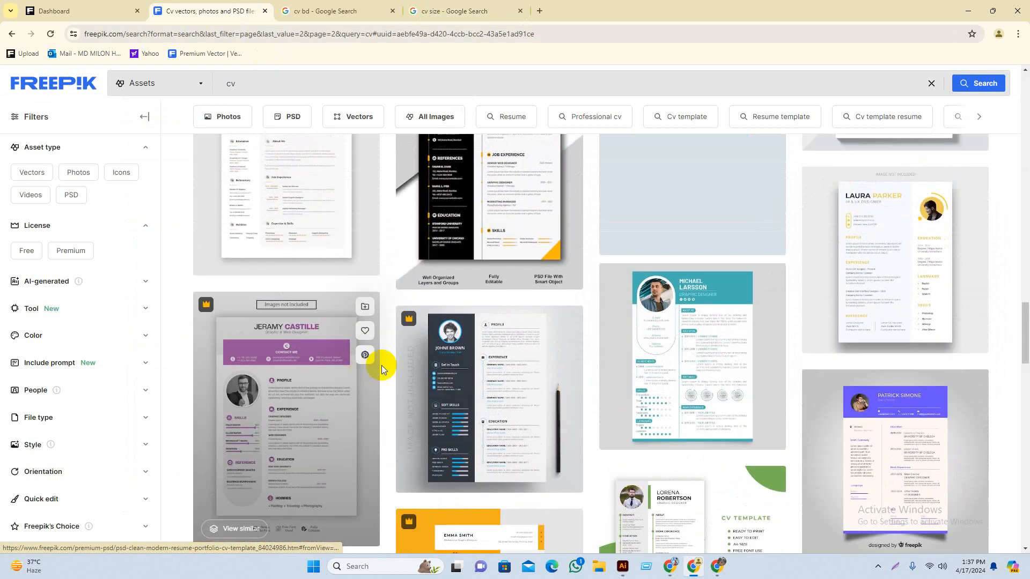
scroll(527, 363, up, 8)
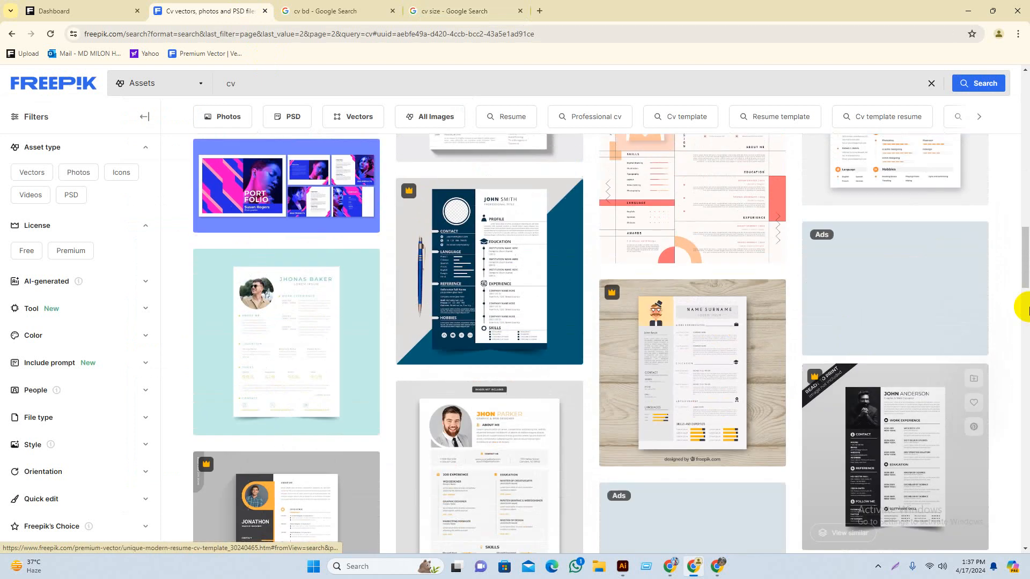
drag(1027, 310, 1026, 254)
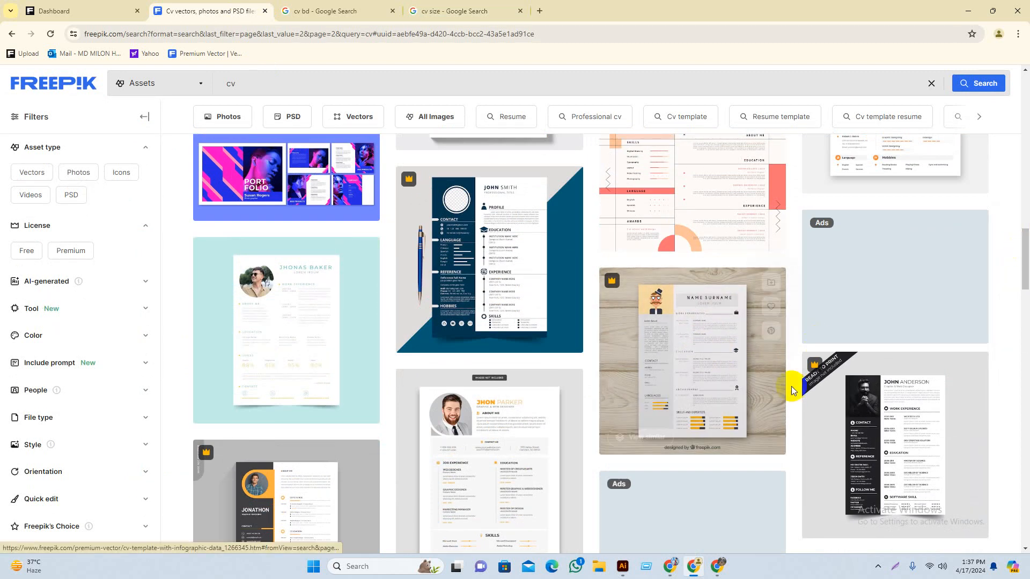
scroll(788, 379, down, 1)
drag(1025, 257, 1025, 275)
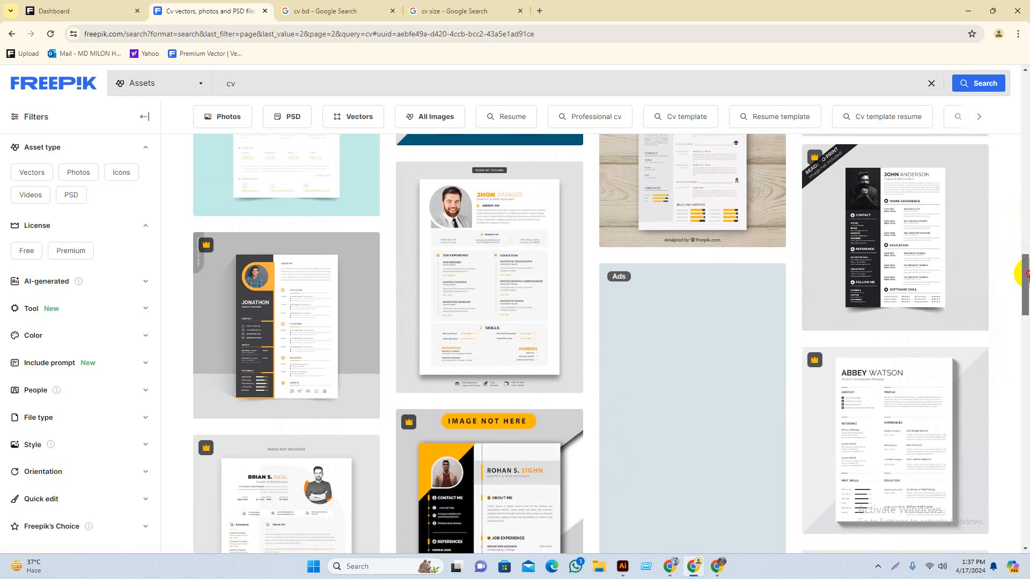
drag(1026, 295, 1017, 275)
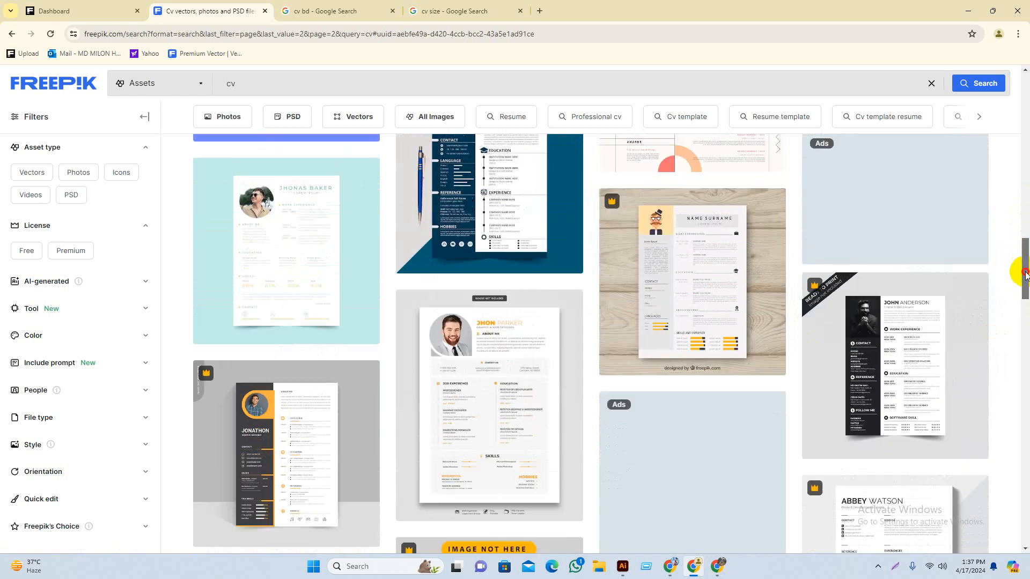
scroll(461, 314, down, 2)
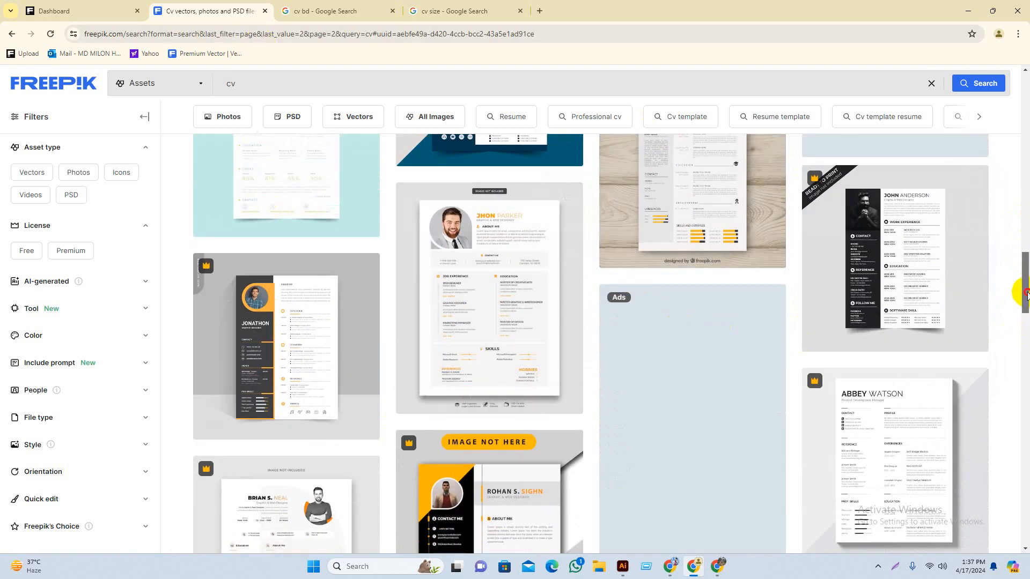
drag(1025, 295, 1025, 301)
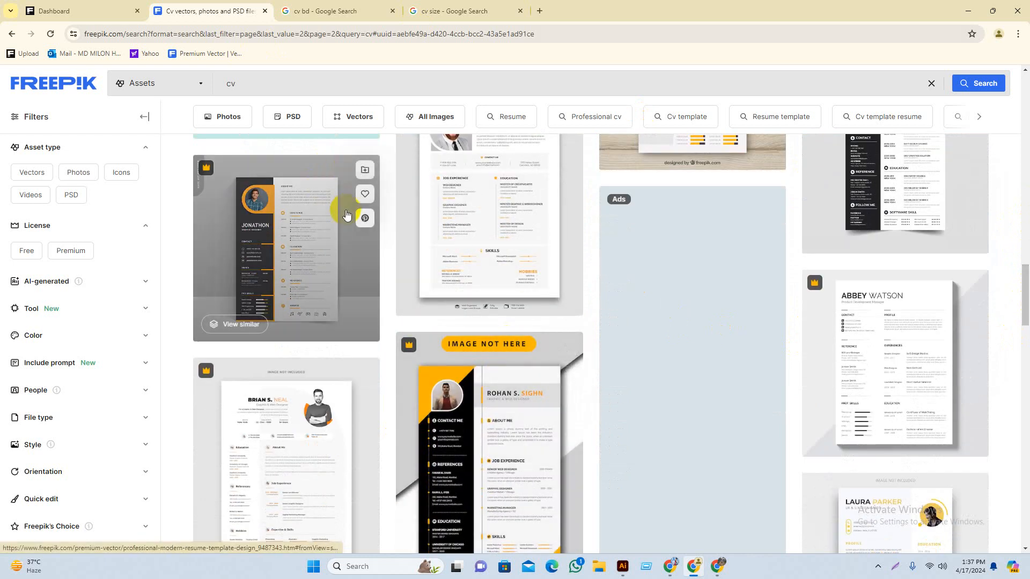
scroll(518, 360, down, 3)
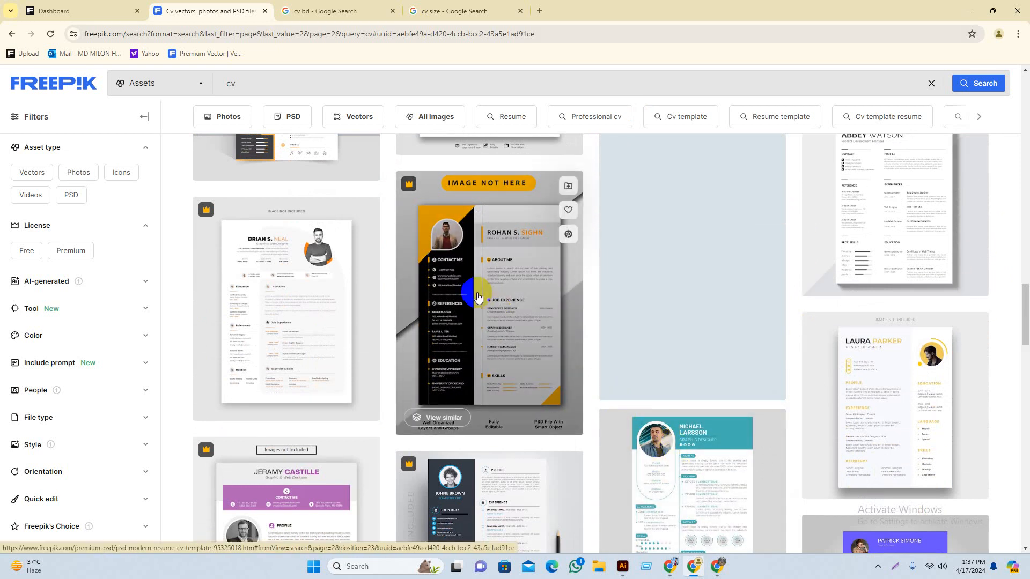
Step: Copy the ROHAN S. SIGHN template preview image and paste it into Illustrator's Untitled-2
click(477, 296)
right_click(423, 233)
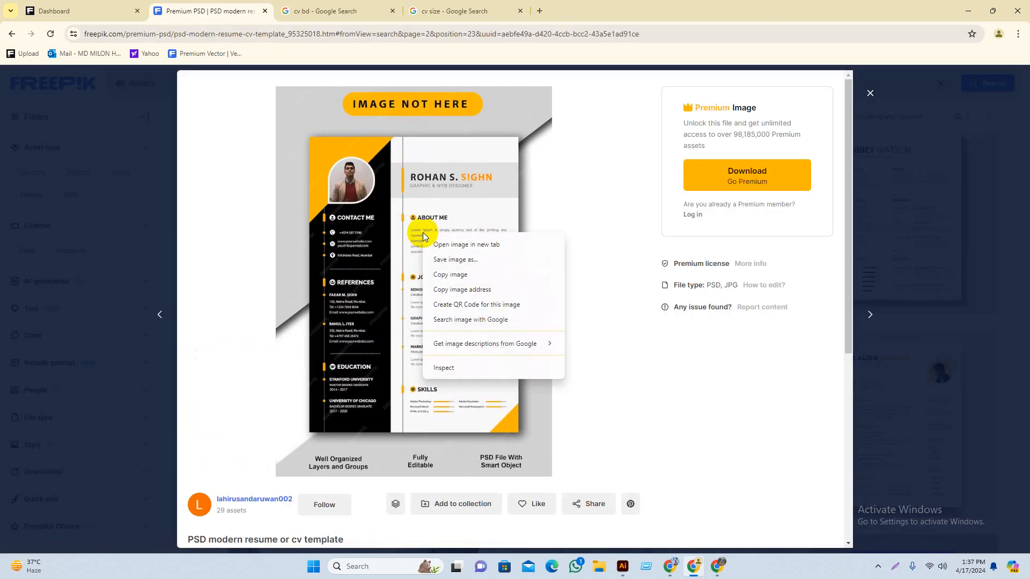
click(455, 276)
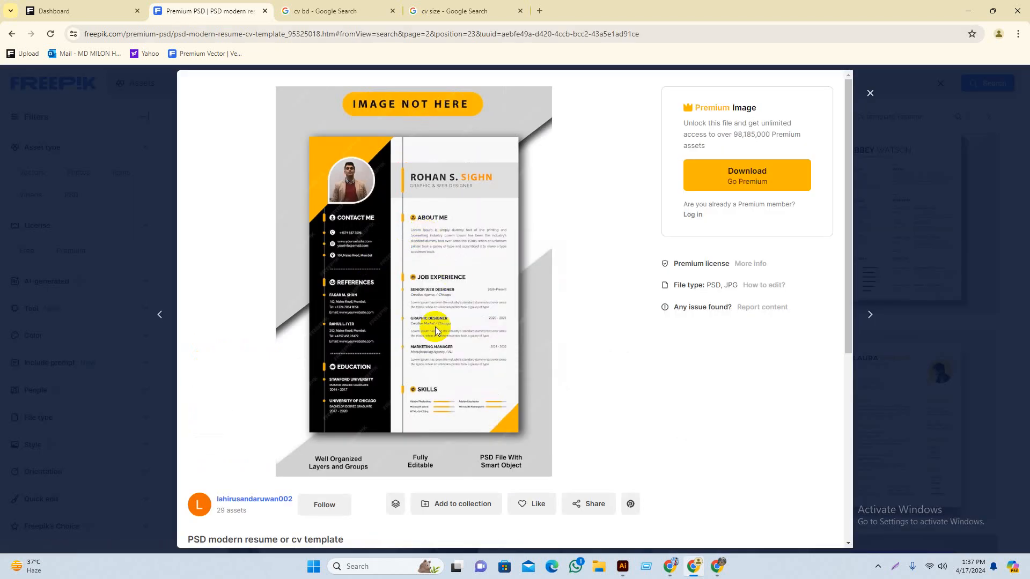
click(622, 566)
key(ctrl+v)
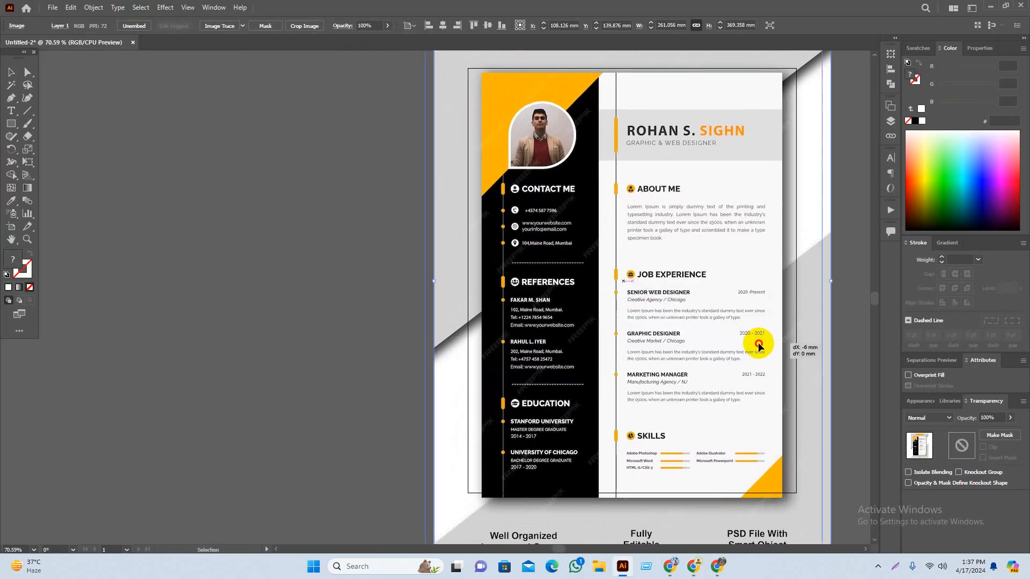
Step: Move the pasted resume image to the left of the artboard, edge against it
drag(777, 345, 354, 341)
drag(403, 273, 328, 262)
key(ctrl+z)
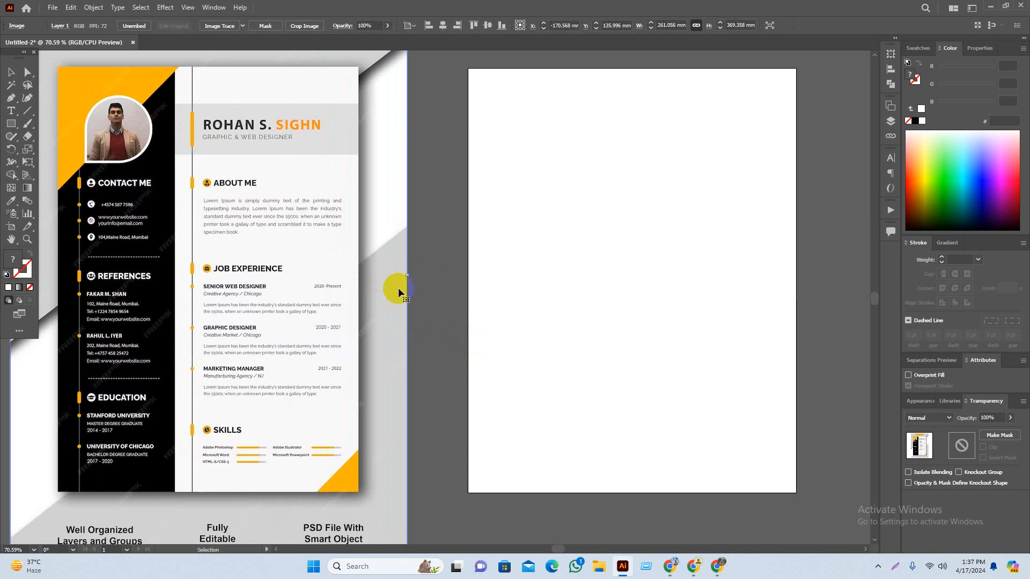
drag(406, 276, 301, 274)
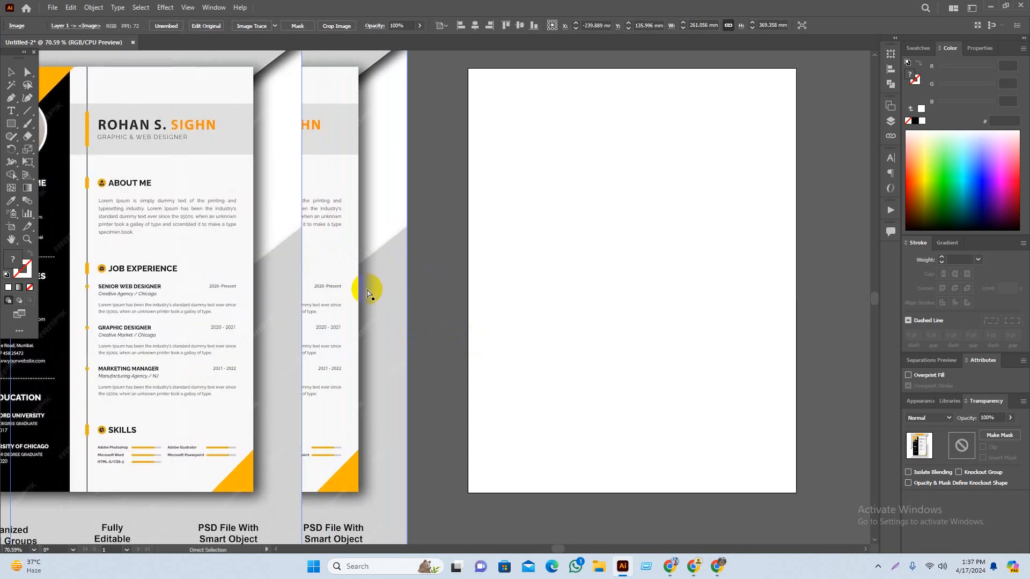
key(ctrl+z)
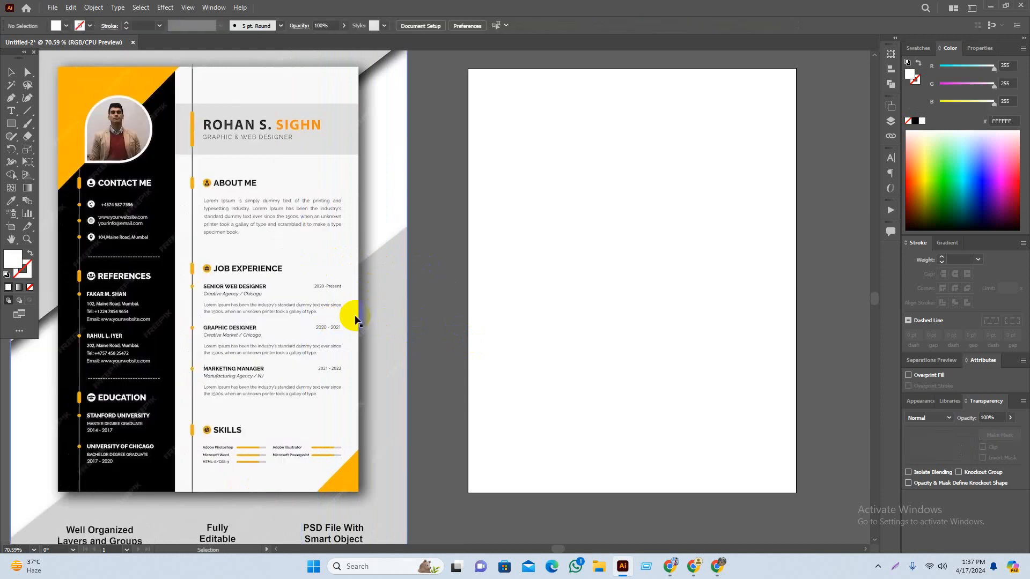
drag(288, 321, 351, 322)
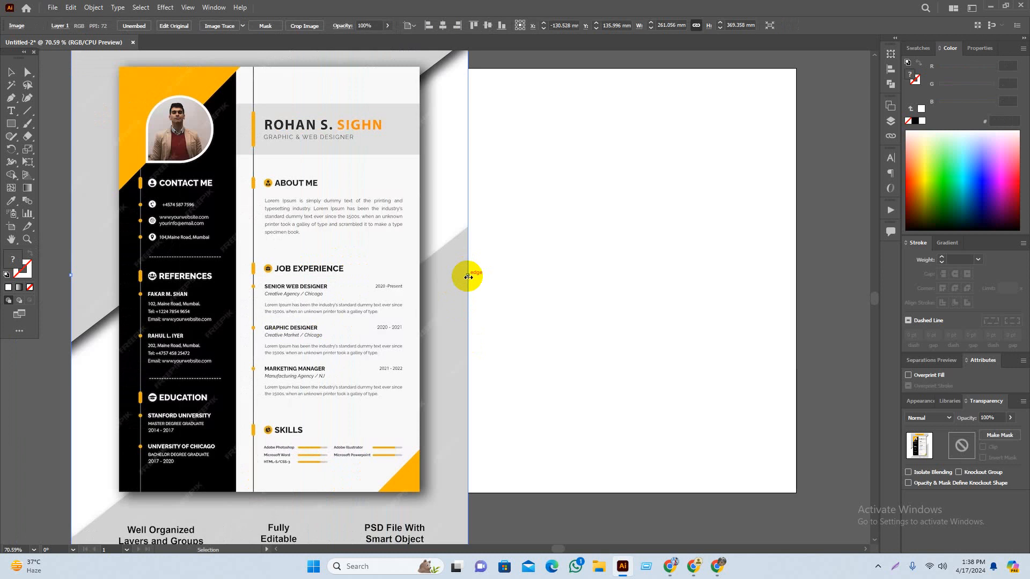
Step: Shrink the resume reference image and set it just left of the artboard
drag(468, 277, 370, 280)
click(380, 296)
drag(360, 333, 442, 337)
click(404, 472)
drag(405, 471, 315, 499)
drag(317, 325, 243, 325)
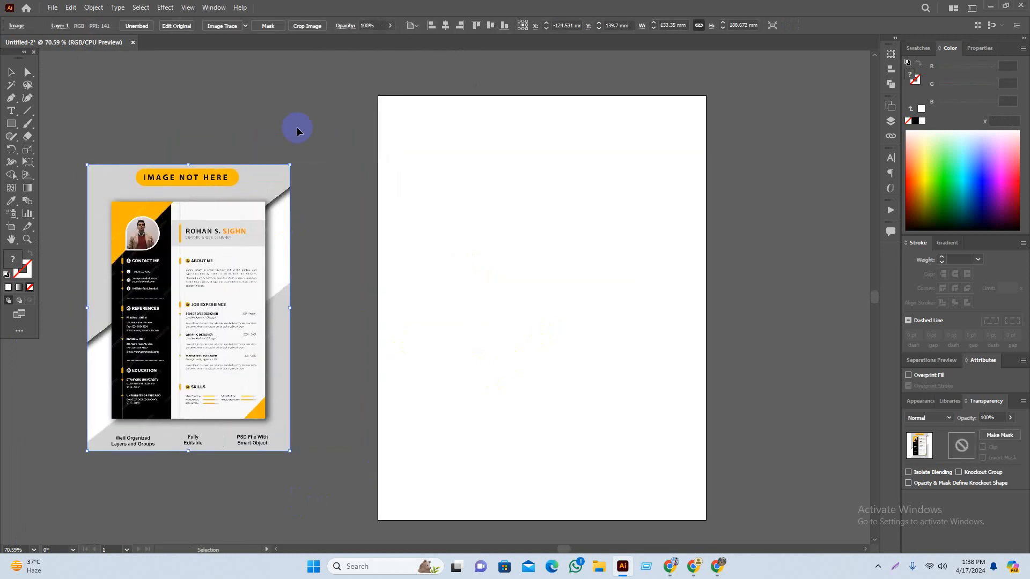
click(297, 128)
drag(321, 150, 317, 141)
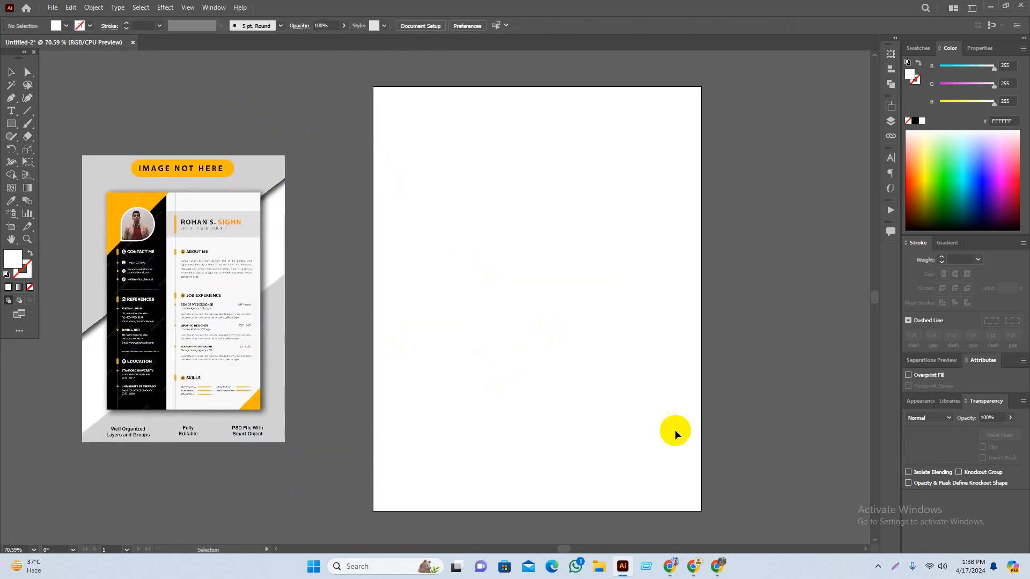
click(693, 566)
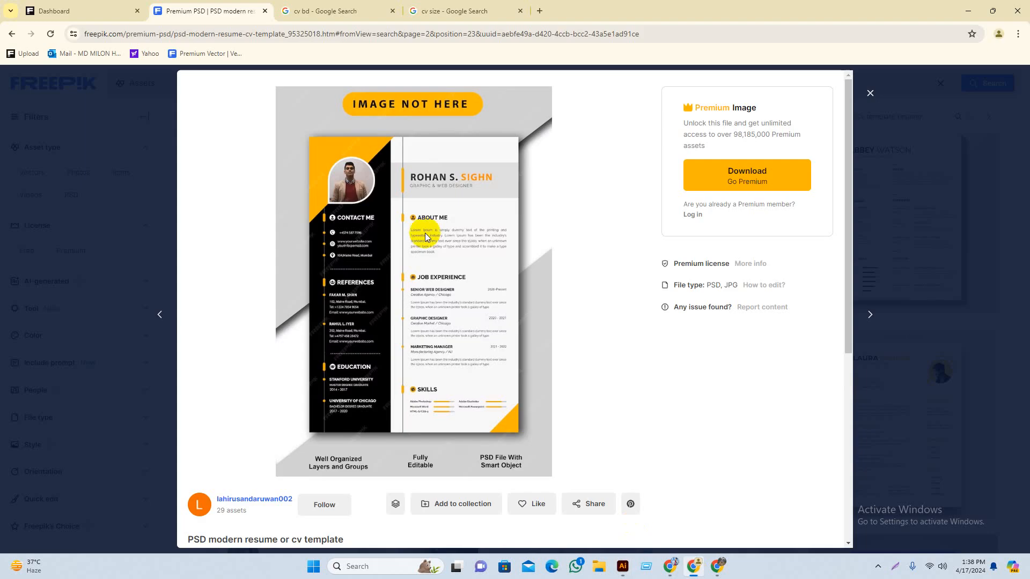
Step: Close the template preview and scroll back up through the Freepik cv results
click(870, 93)
scroll(590, 232, up, 3)
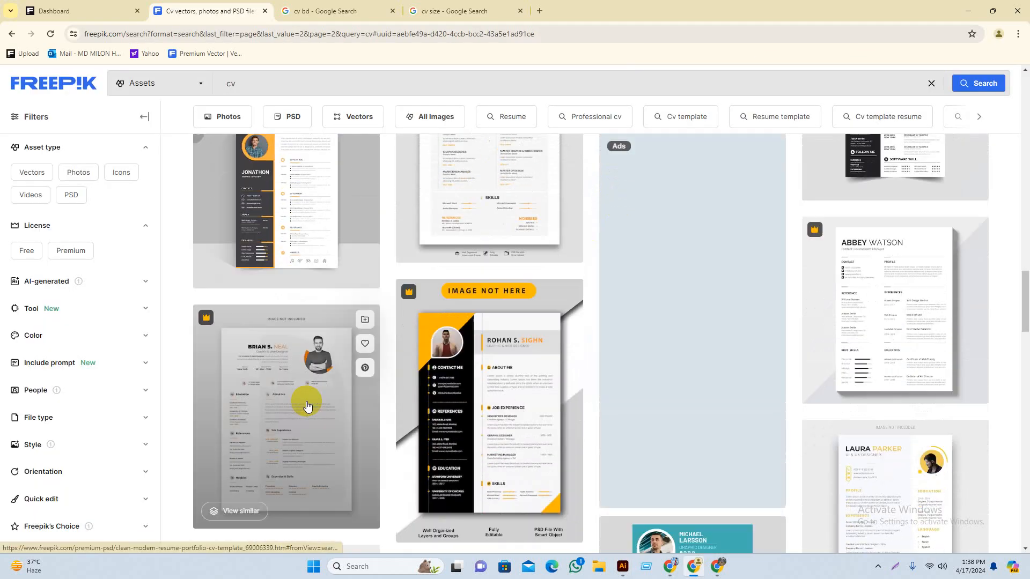
scroll(247, 375, up, 2)
scroll(691, 320, up, 4)
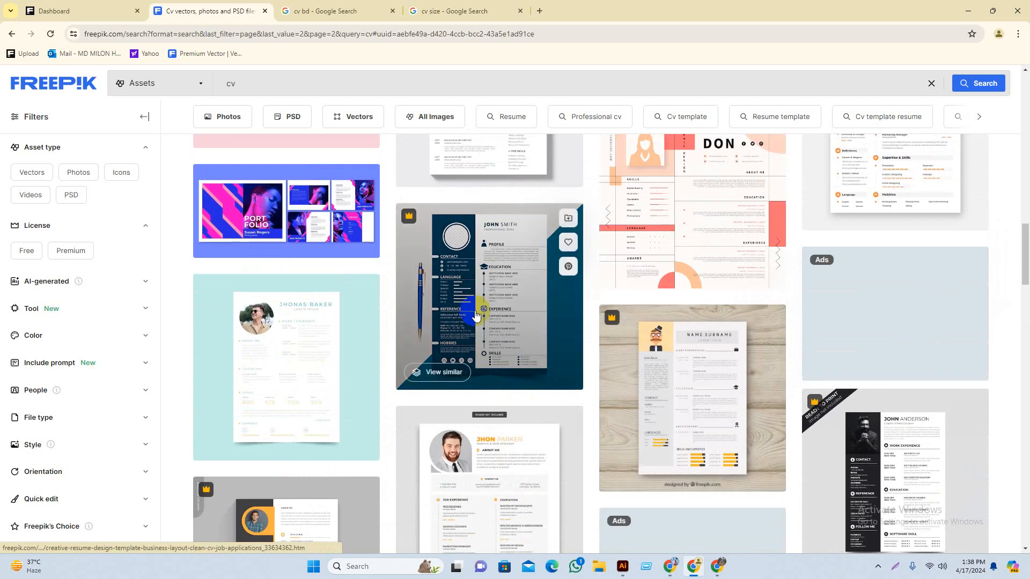
scroll(808, 214, up, 3)
Step: Browse down the cv templates for layout ideas, then minimize Chrome to return to Illustrator
scroll(869, 313, down, 10)
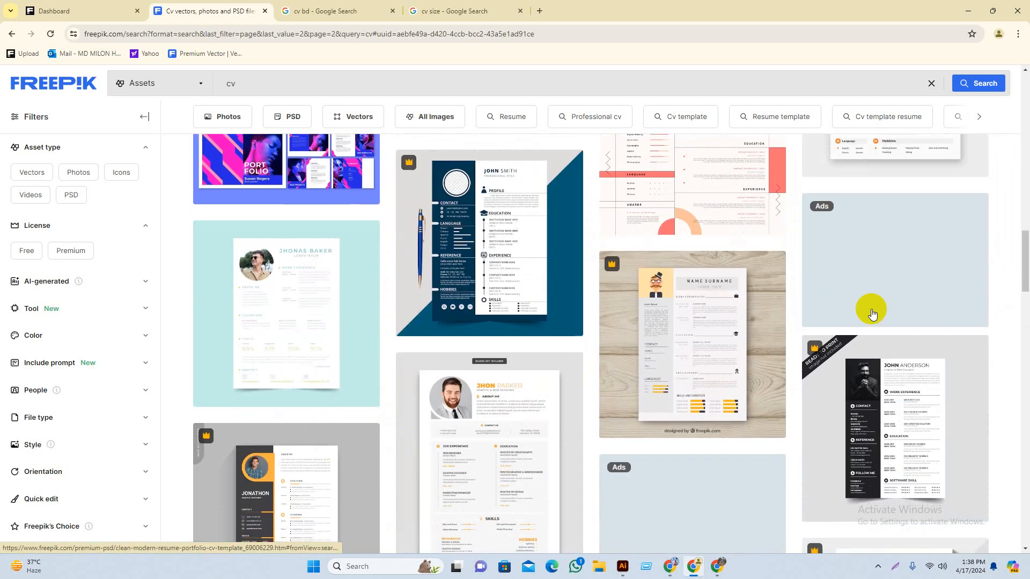
scroll(510, 395, down, 2)
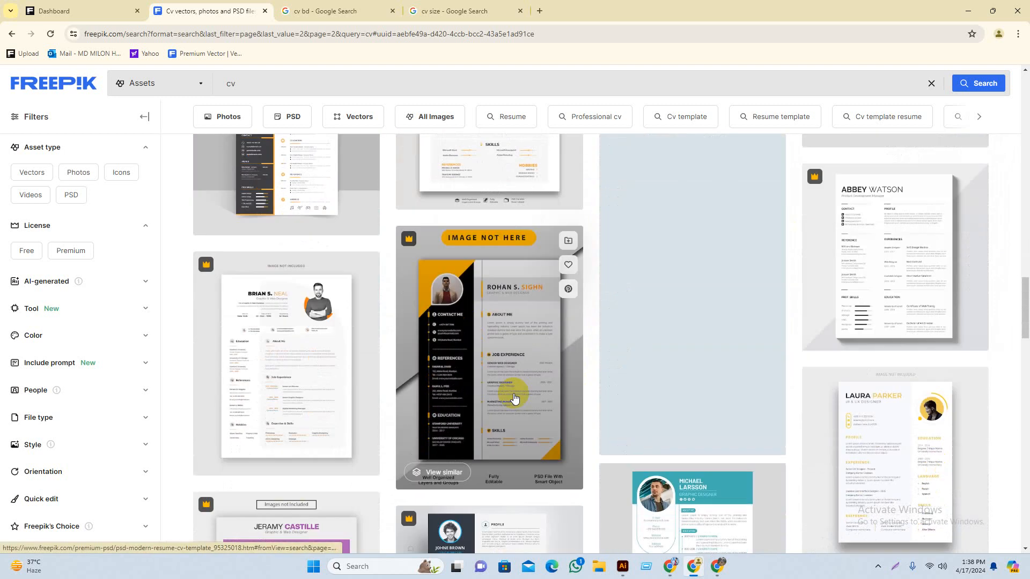
scroll(720, 399, down, 2)
scroll(721, 399, down, 5)
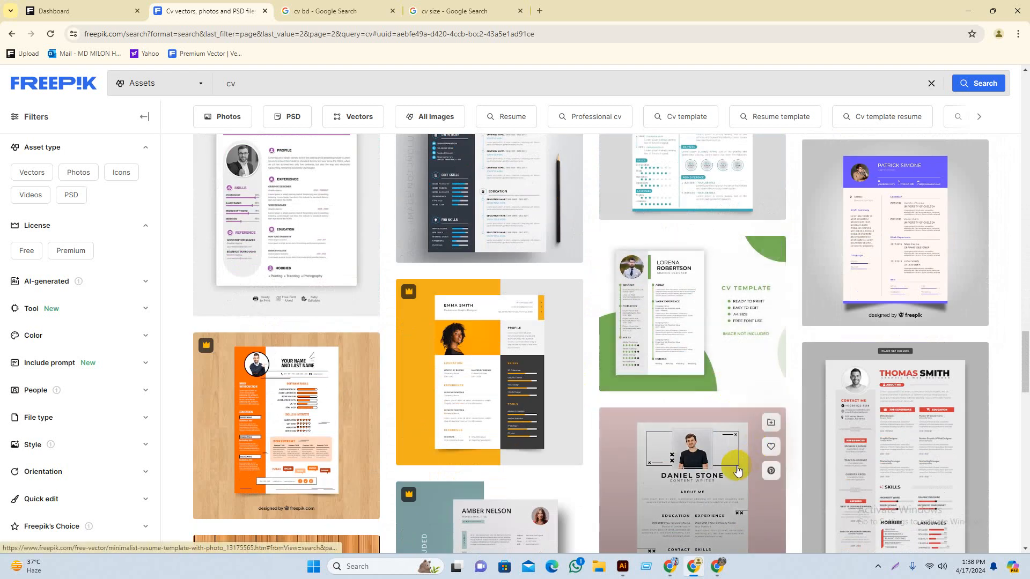
scroll(730, 469, down, 2)
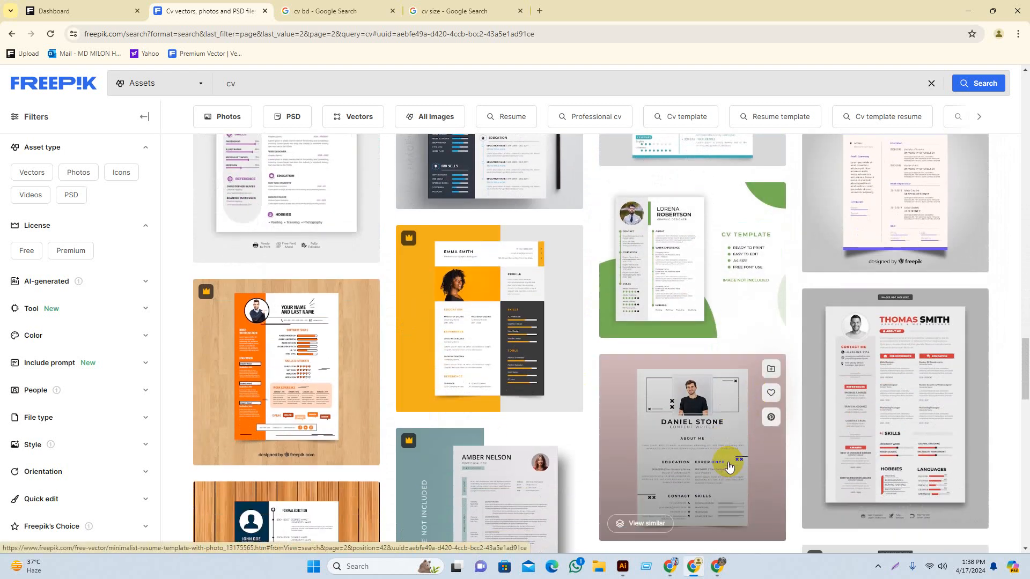
scroll(728, 466, down, 5)
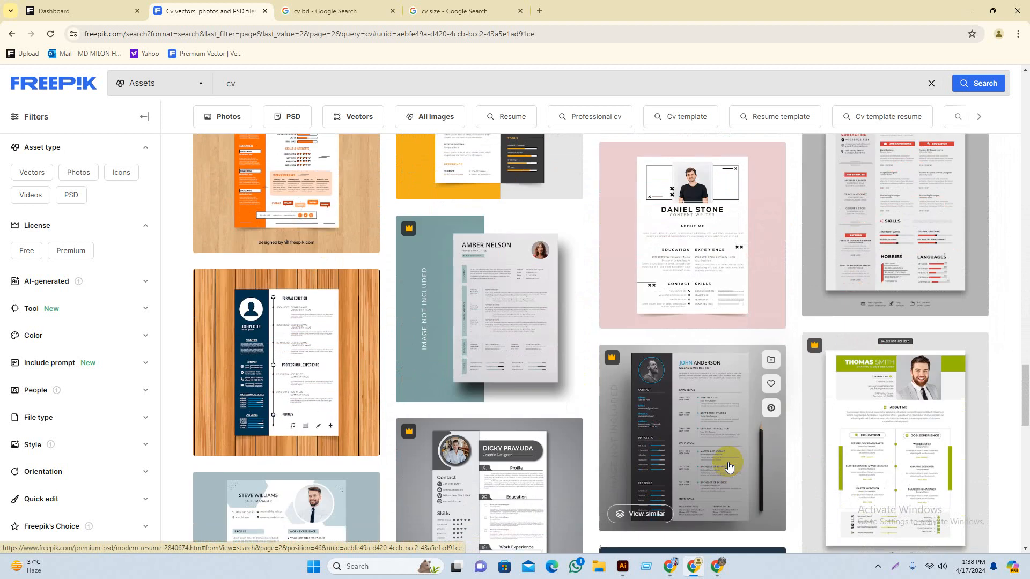
scroll(728, 466, down, 3)
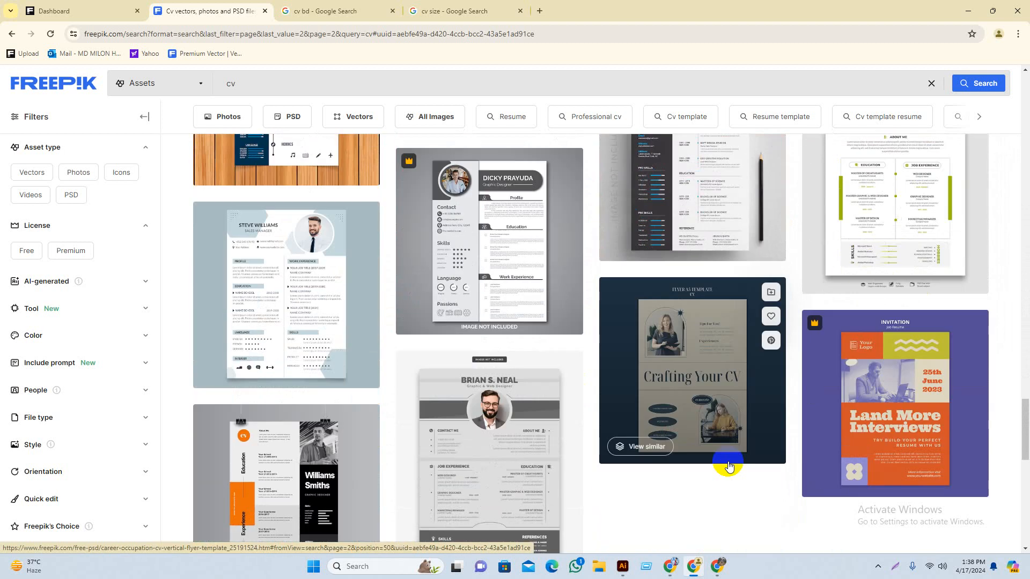
scroll(728, 466, down, 2)
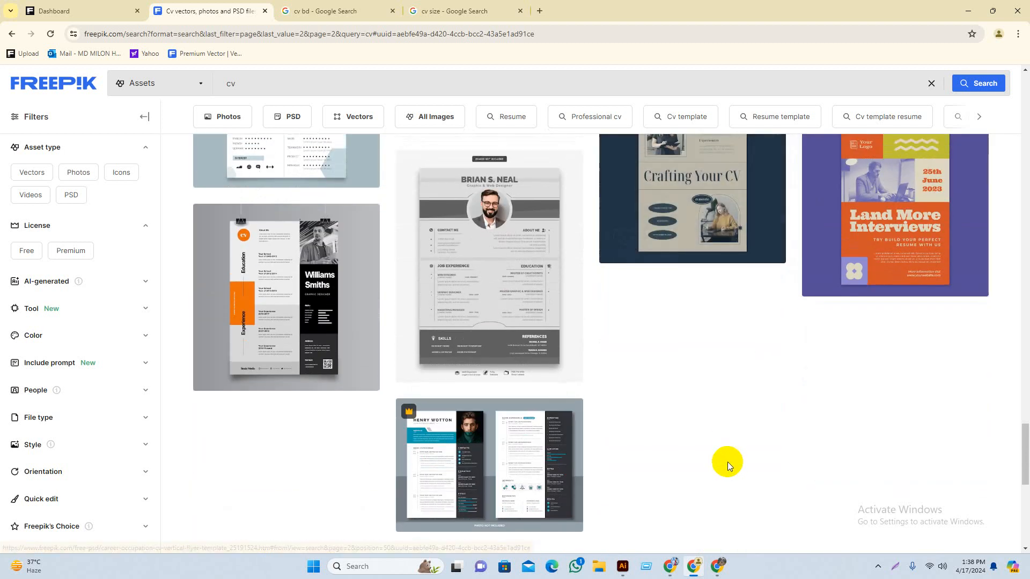
scroll(763, 86, down, 3)
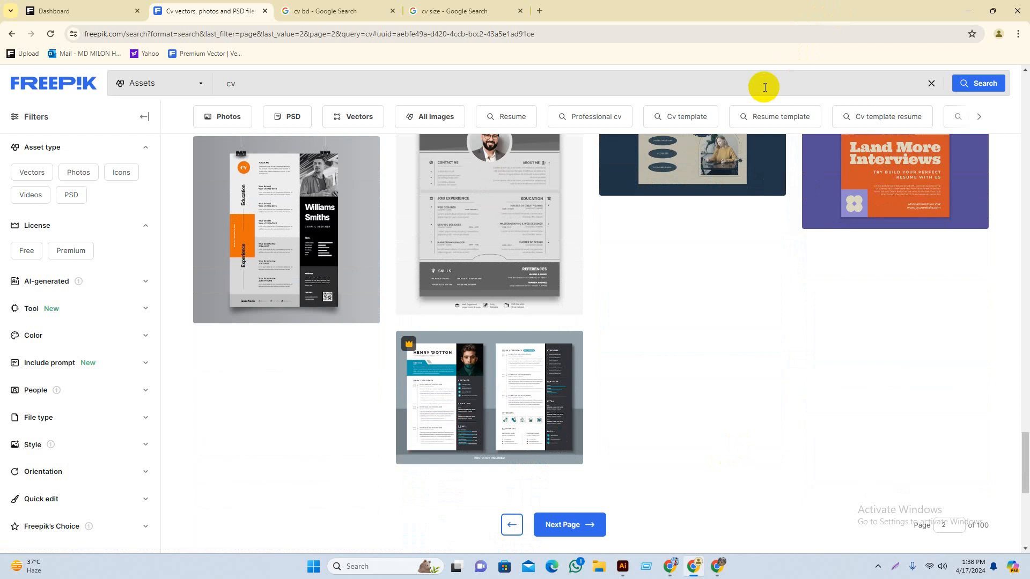
scroll(765, 84, up, 1)
scroll(765, 62, up, 3)
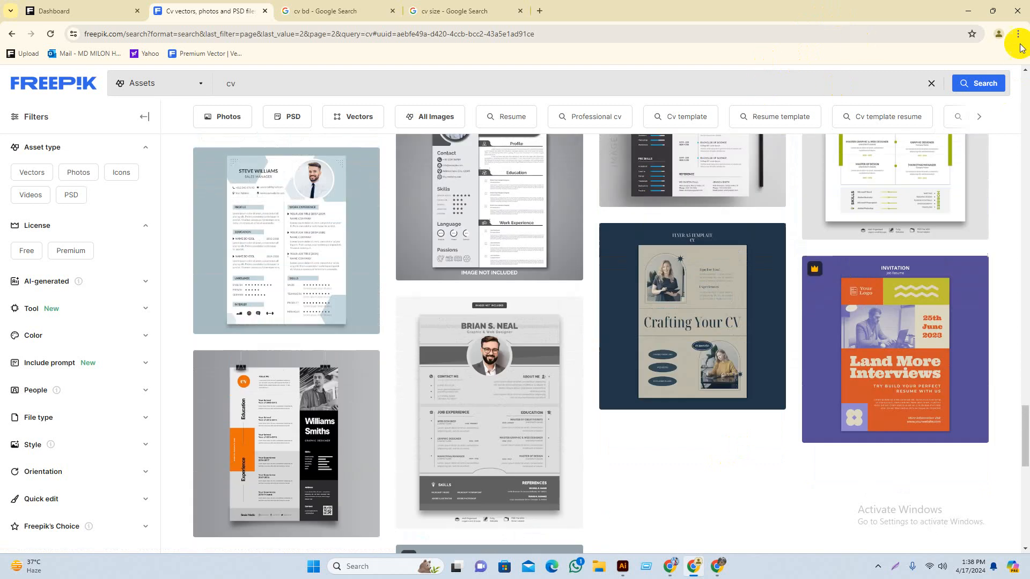
click(968, 11)
Step: Draw a full-height rectangle down the artboard's left side
drag(680, 327, 626, 288)
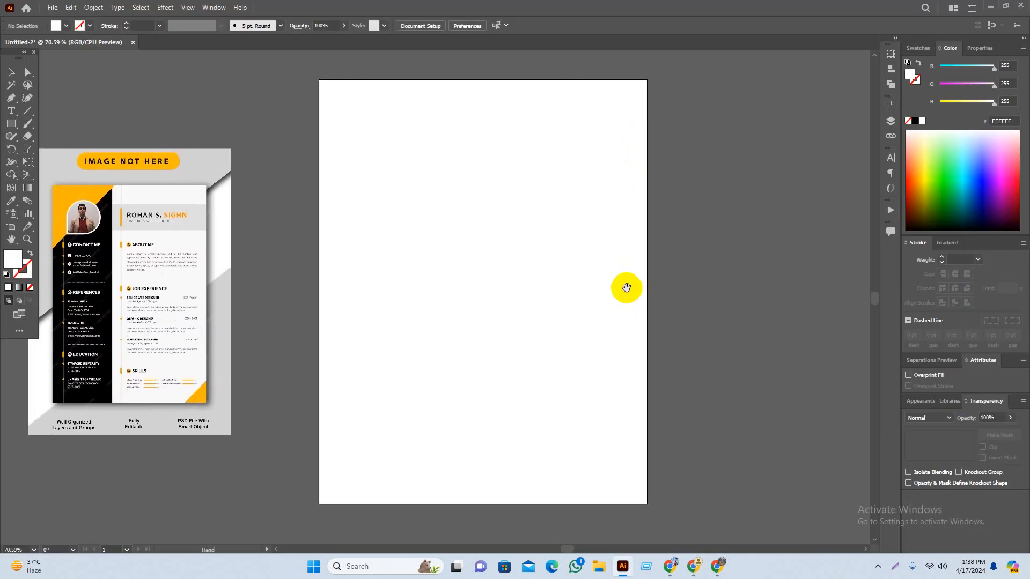
click(10, 124)
drag(498, 179, 498, 186)
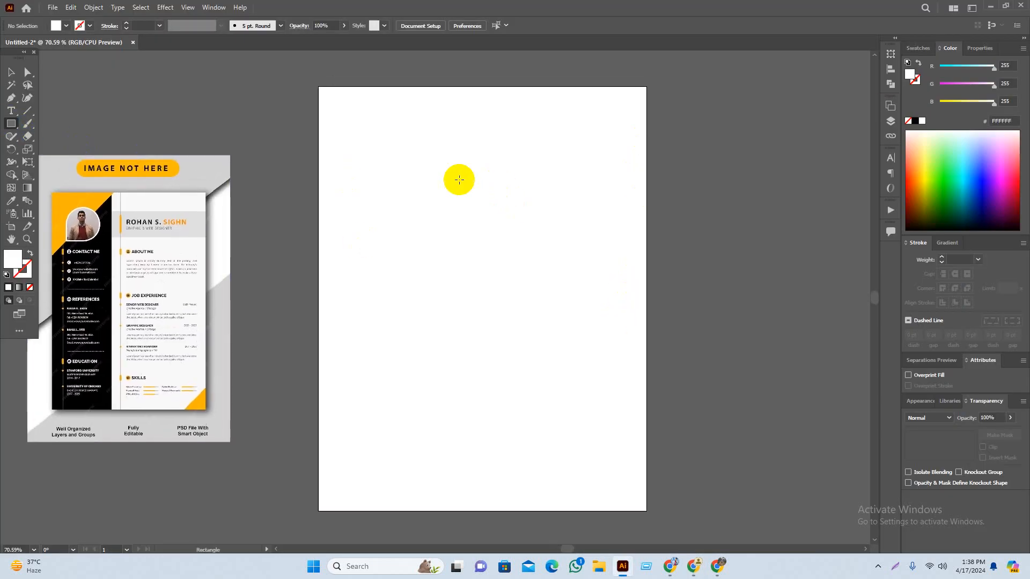
drag(318, 86, 401, 511)
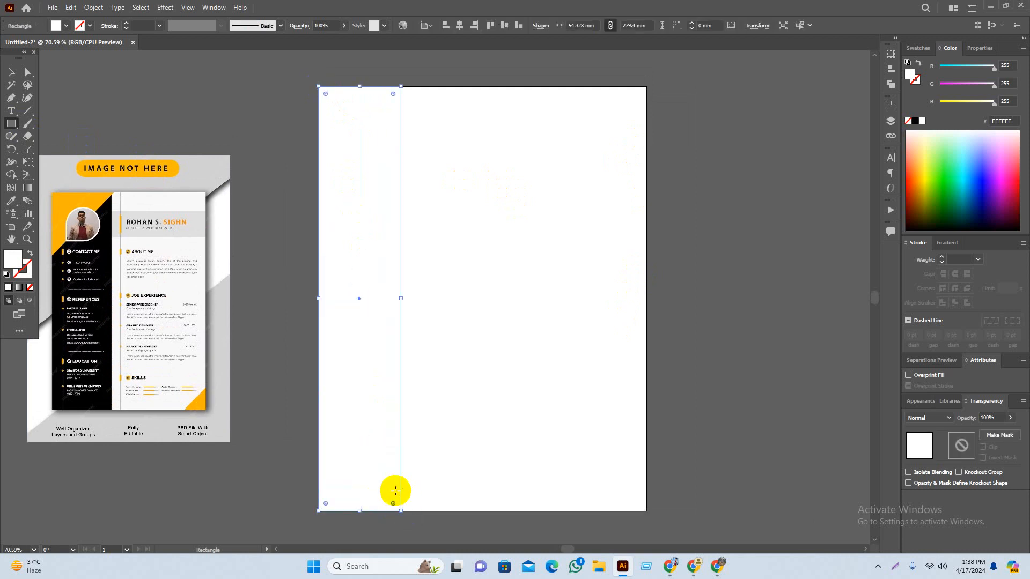
Step: Fill the new strip yellow (FFFC51)
key(v)
click(314, 368)
click(389, 346)
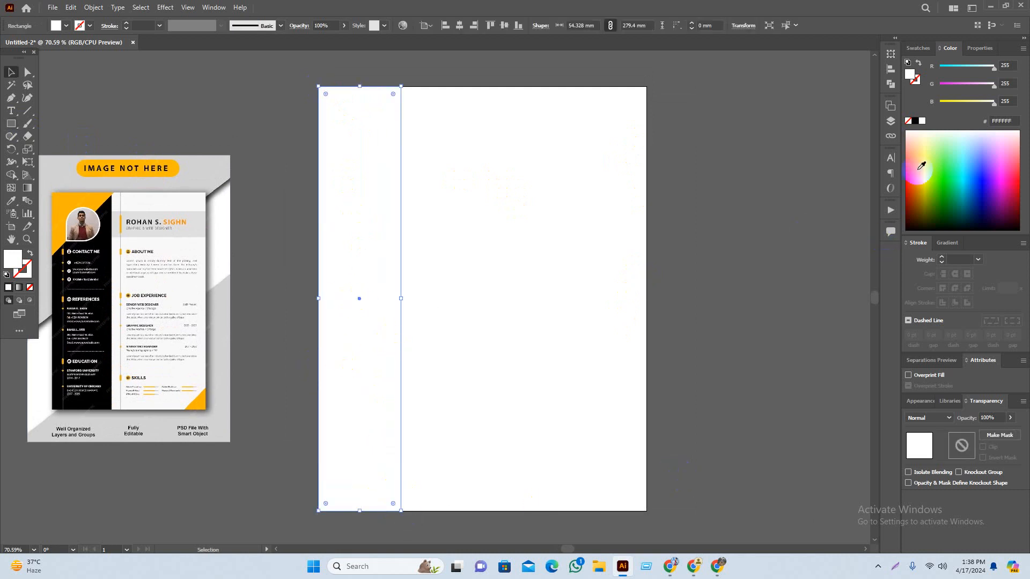
drag(932, 185, 917, 172)
Step: Widen the yellow strip to 69.144 mm and round its corners to 14.287 mm
click(807, 298)
scroll(719, 363, right, 1)
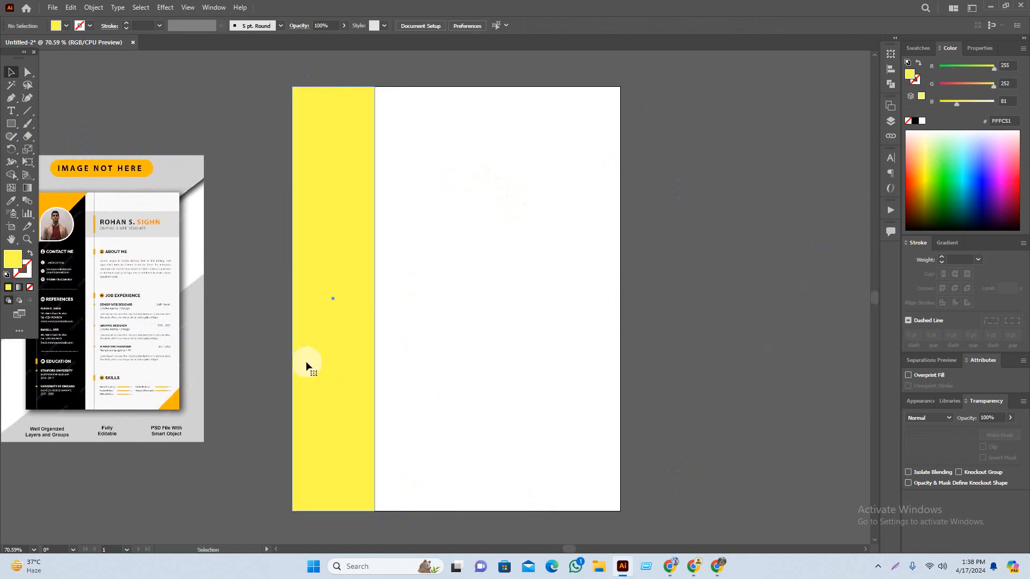
click(305, 363)
drag(378, 298, 392, 297)
click(674, 367)
drag(674, 366, 690, 369)
click(358, 312)
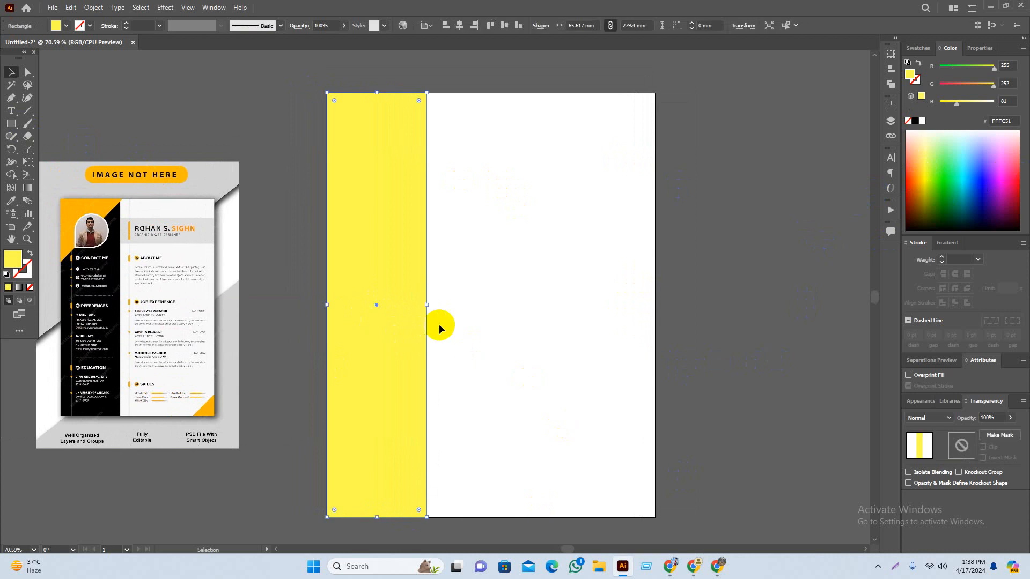
drag(427, 306, 432, 305)
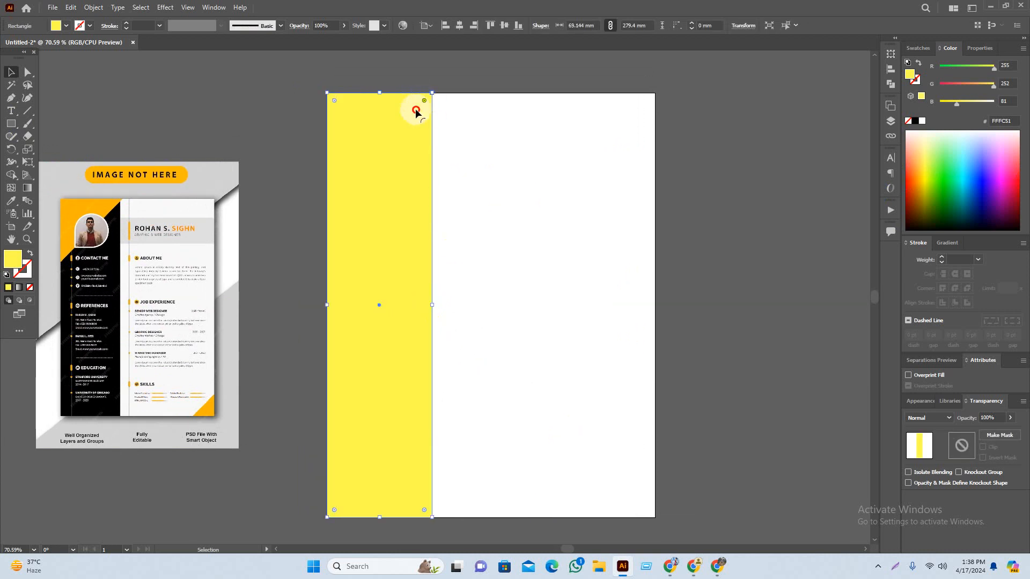
drag(416, 111, 413, 118)
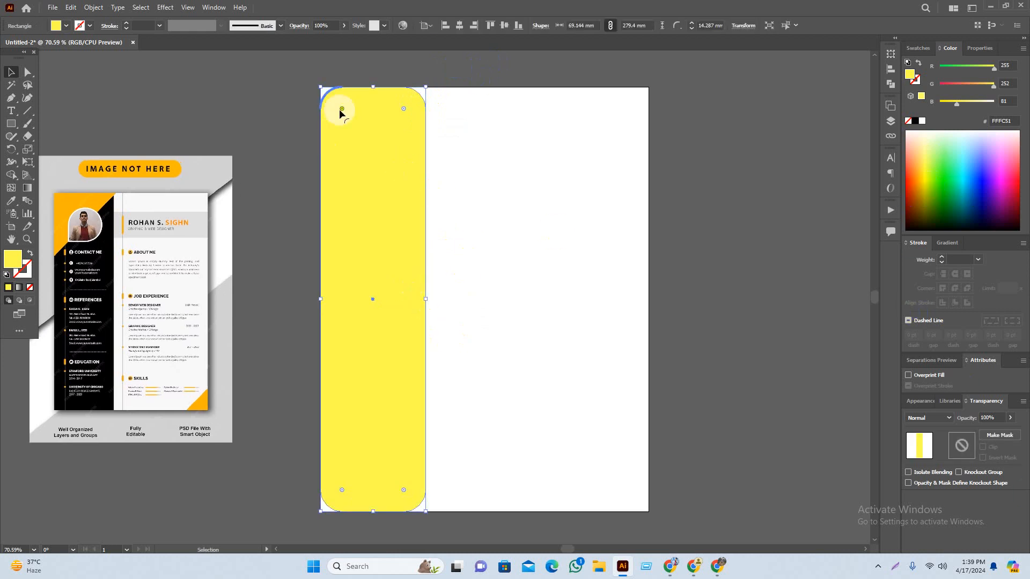
Step: Return the yellow strip's corners to sharp after testing the rounding
drag(341, 108, 298, 82)
click(282, 131)
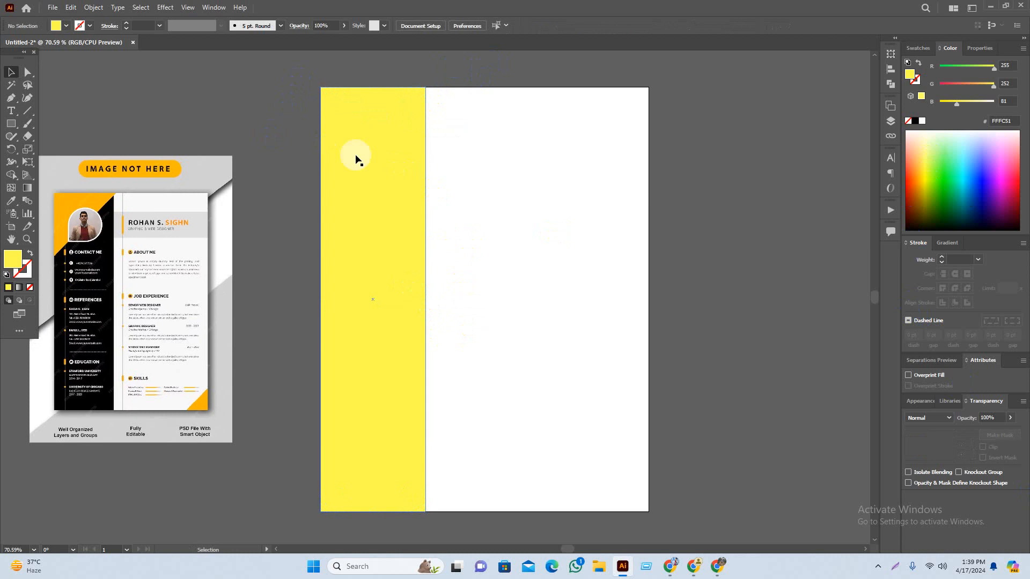
click(416, 97)
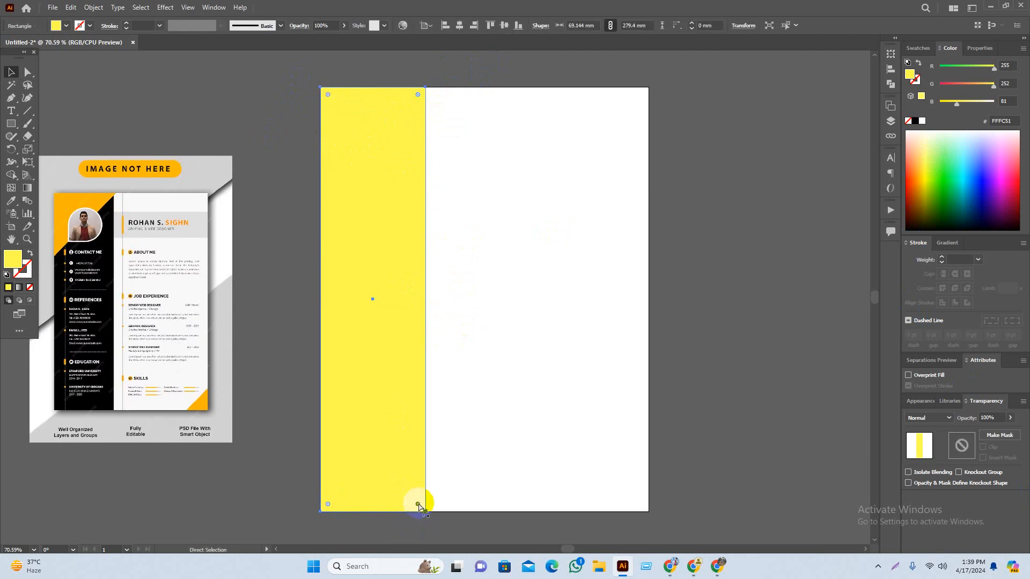
mouse_move(418, 505)
mouse_down()
mouse_move(404, 491)
mouse_move(405, 499)
mouse_up()
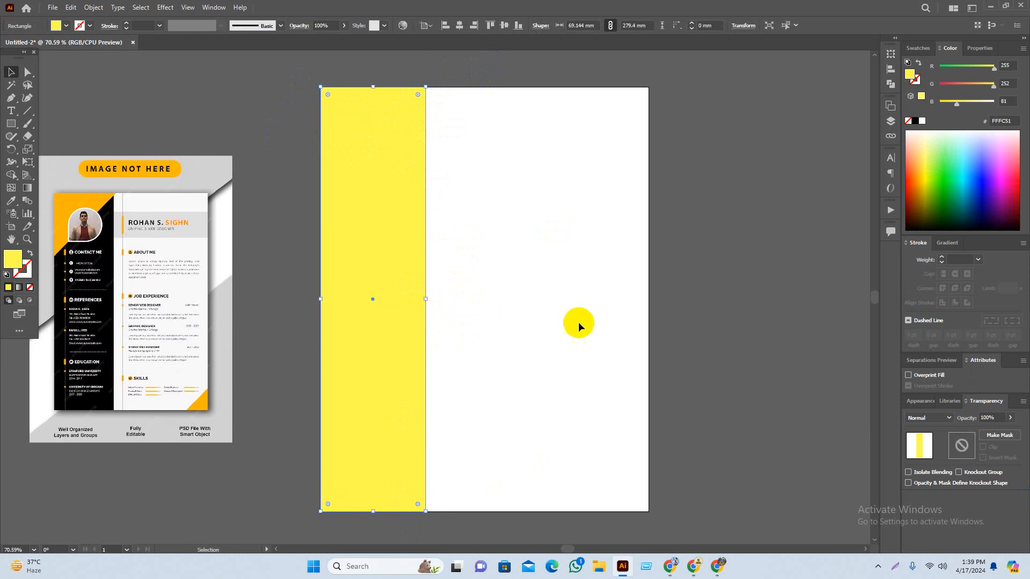
click(741, 340)
drag(741, 340, 715, 311)
Step: Try rounding only the top-right corner with Direct Selection, then undo it
click(28, 72)
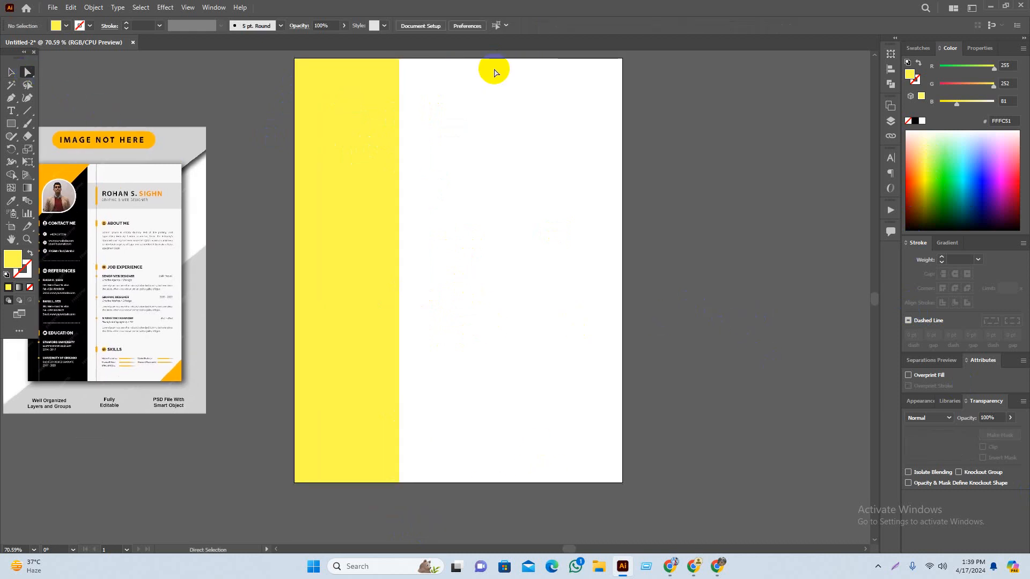
click(393, 74)
click(401, 62)
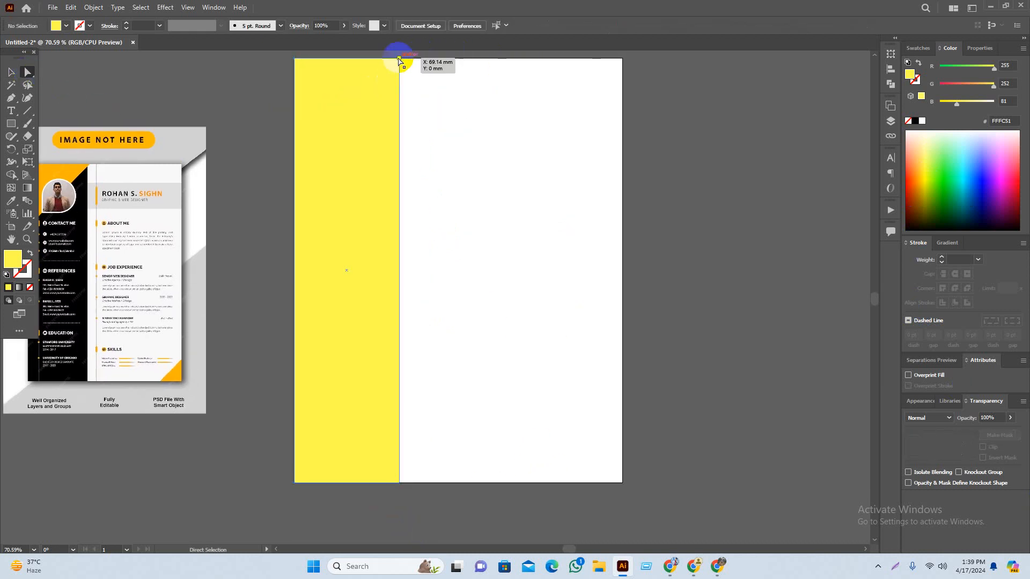
click(398, 58)
scroll(398, 59, up, 1)
drag(393, 77, 375, 88)
key(ctrl+z)
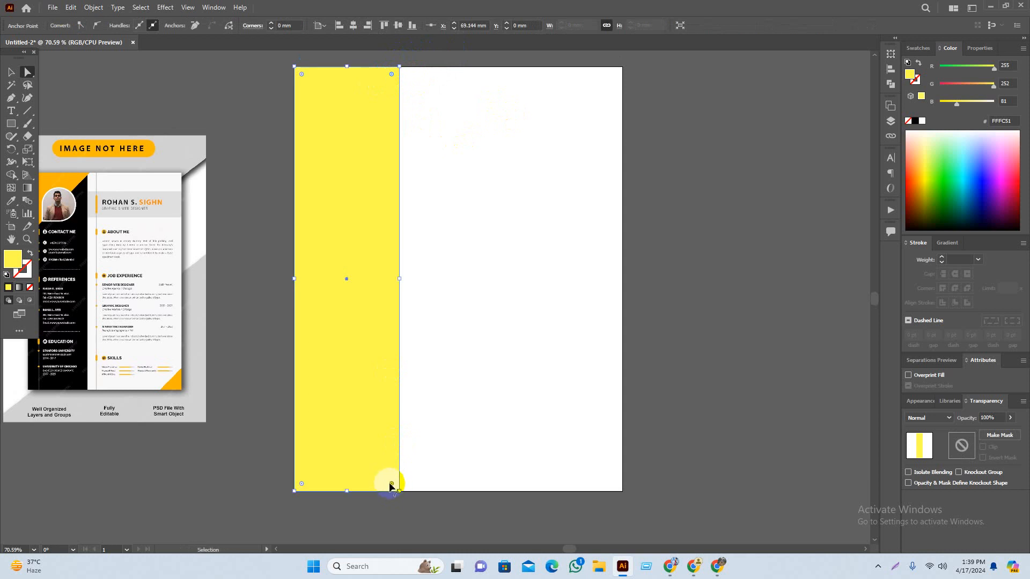
Step: Round all four corners of the yellow strip again with the Selection tool
click(382, 476)
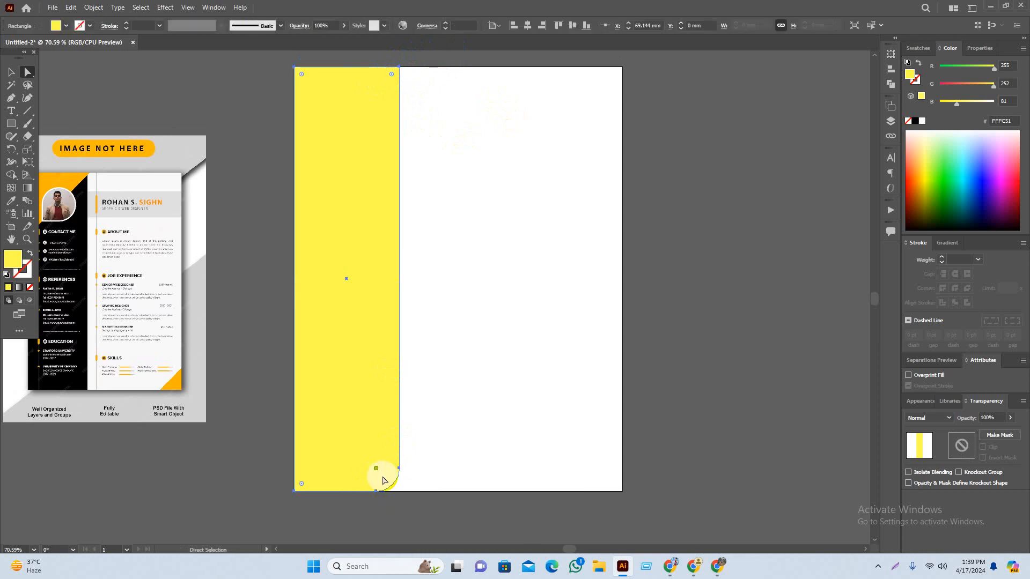
key(v)
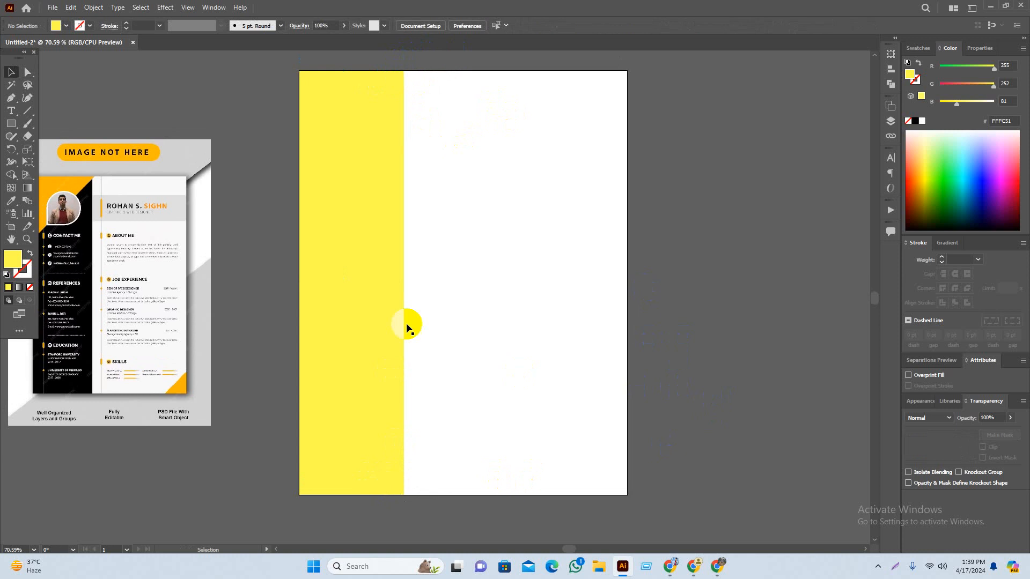
click(364, 256)
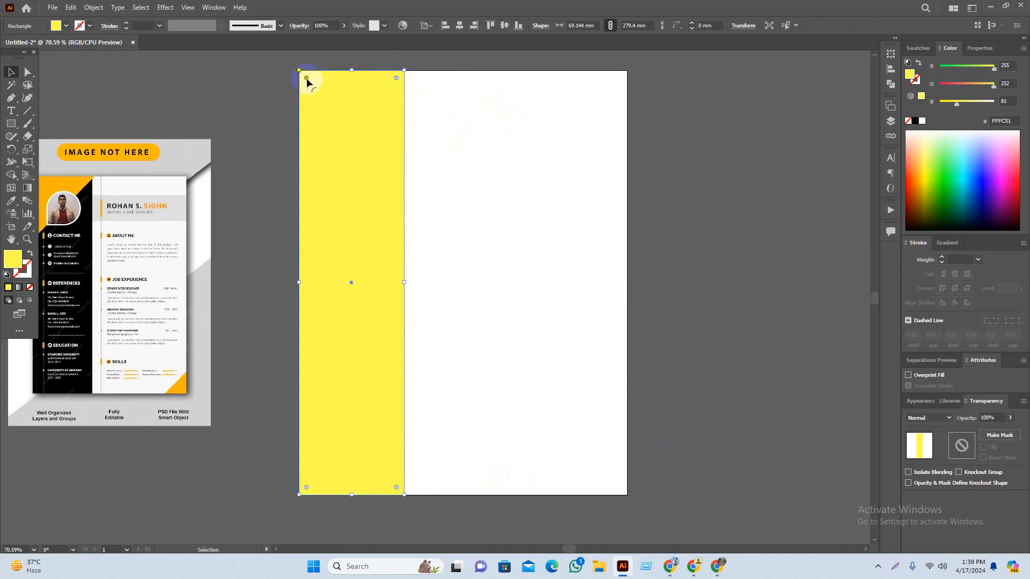
drag(306, 78, 316, 96)
click(213, 143)
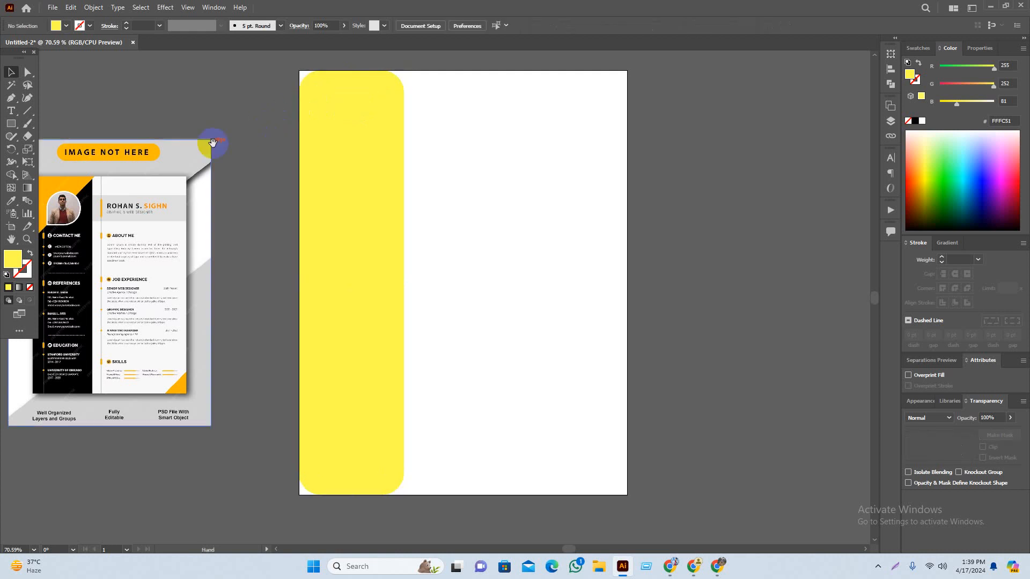
drag(213, 143, 234, 151)
click(404, 233)
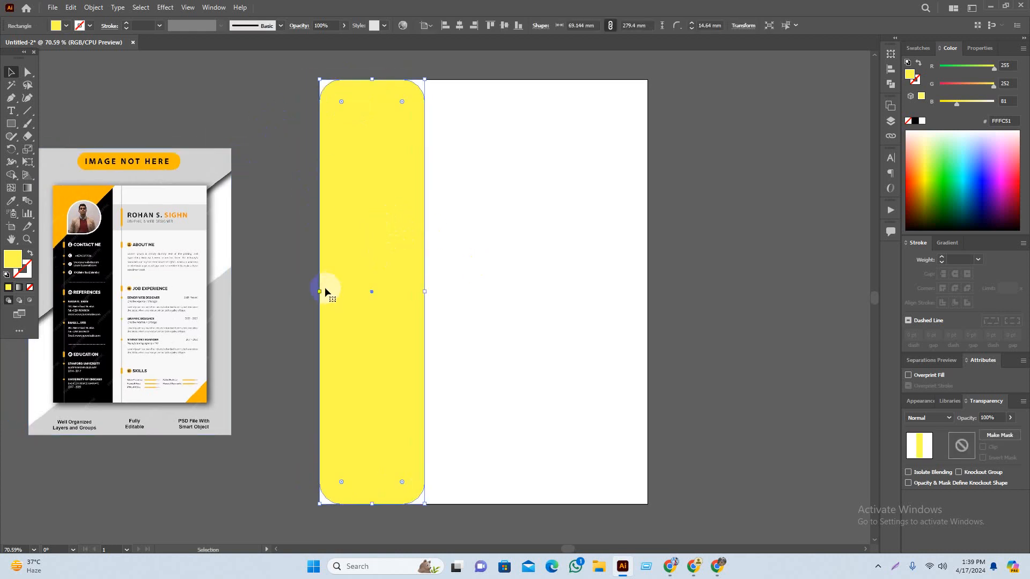
Step: Widen the strip past the page's left edge to 100.542 mm
drag(320, 291, 277, 291)
drag(393, 228, 385, 236)
click(740, 221)
drag(740, 222, 726, 219)
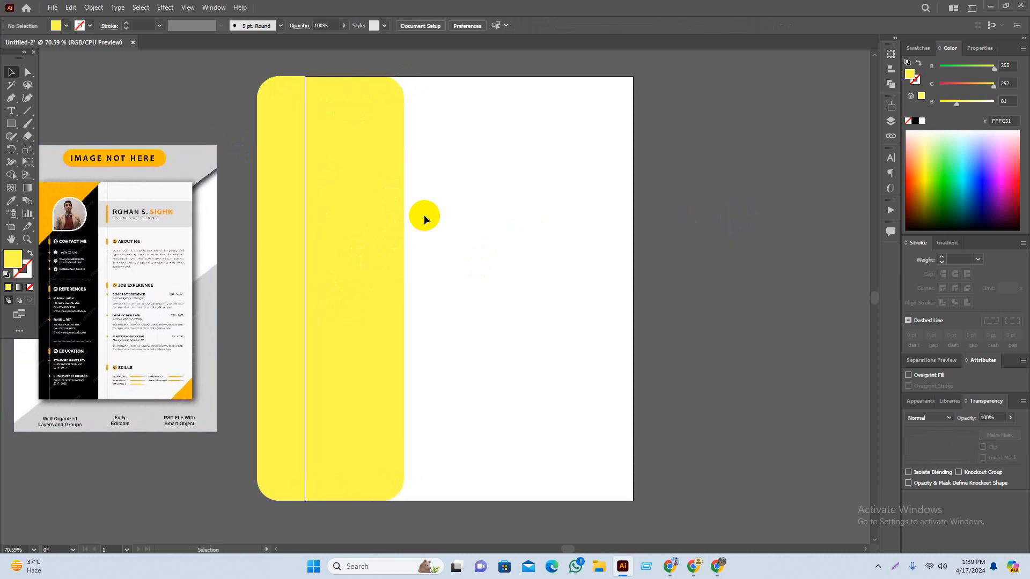
click(385, 218)
drag(407, 285, 409, 285)
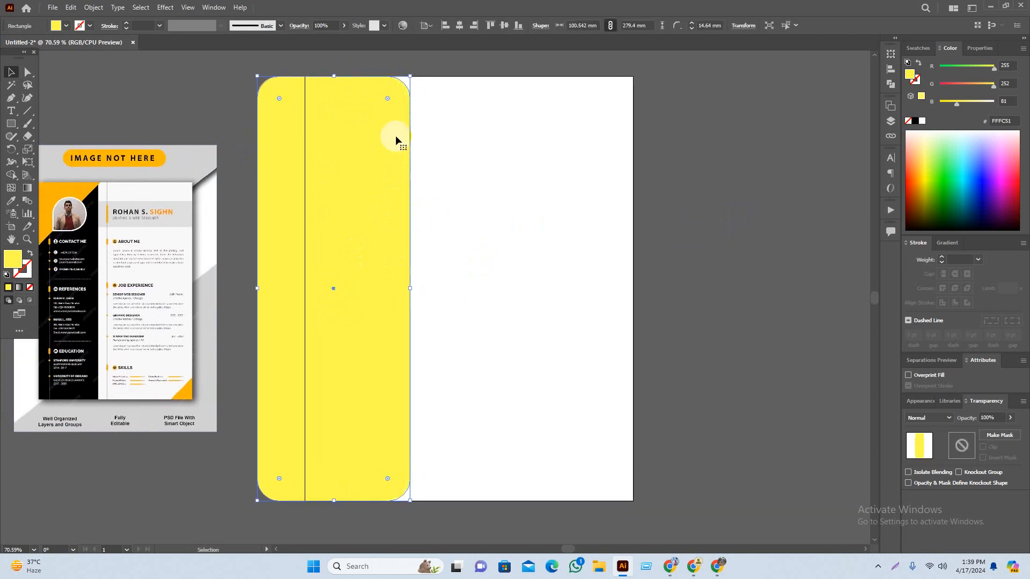
Step: Enlarge the strip's corner radius on all corners to about 19.932 mm
drag(388, 99, 375, 103)
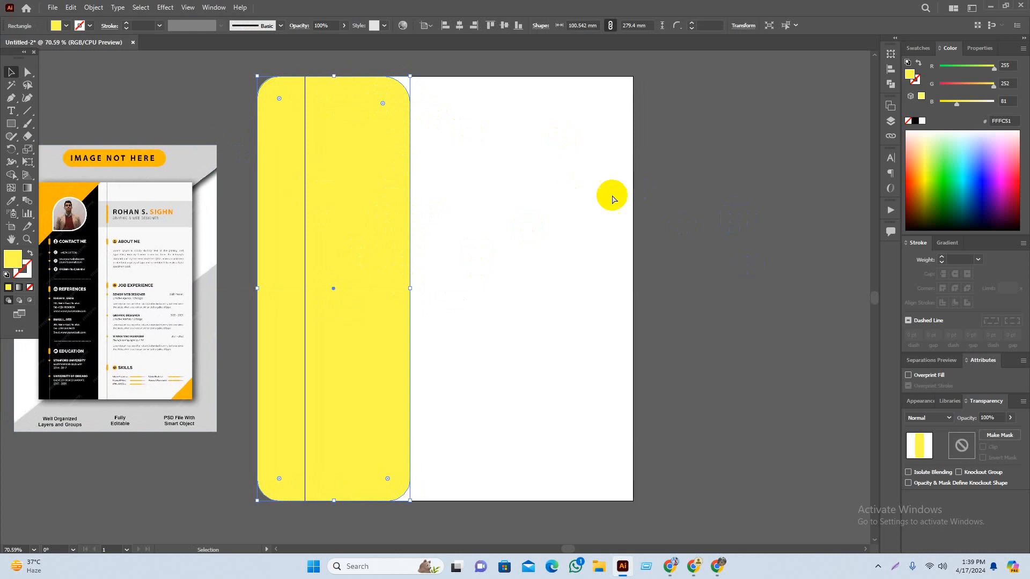
key(ctrl+z)
click(711, 215)
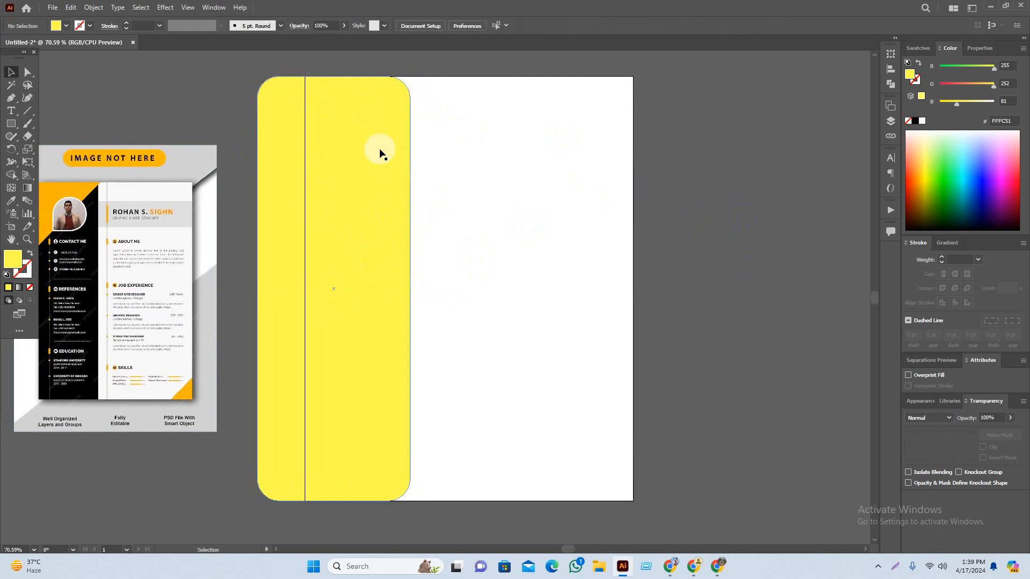
click(379, 149)
drag(387, 99, 377, 102)
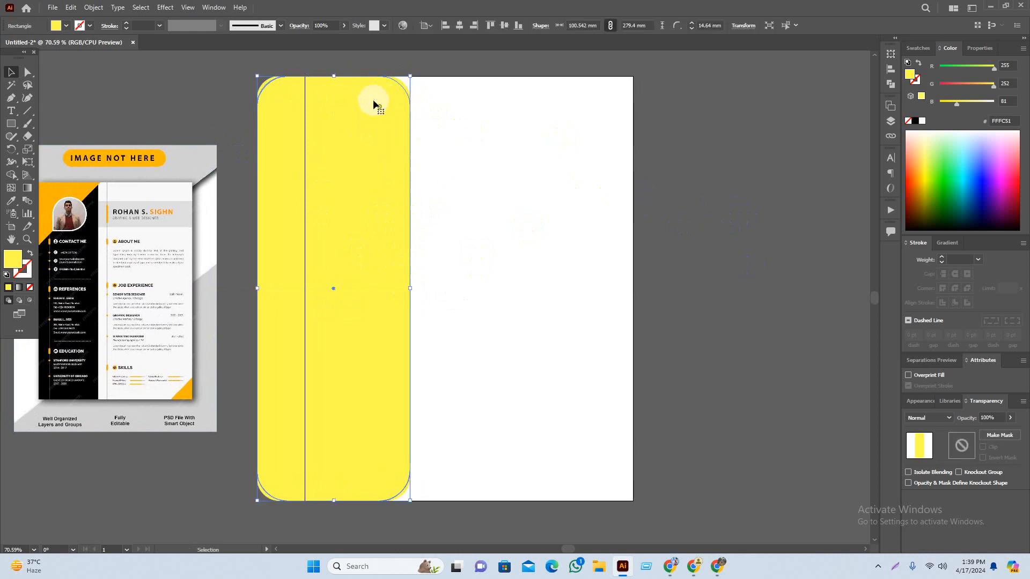
click(873, 333)
drag(847, 306, 786, 405)
drag(700, 182, 733, 361)
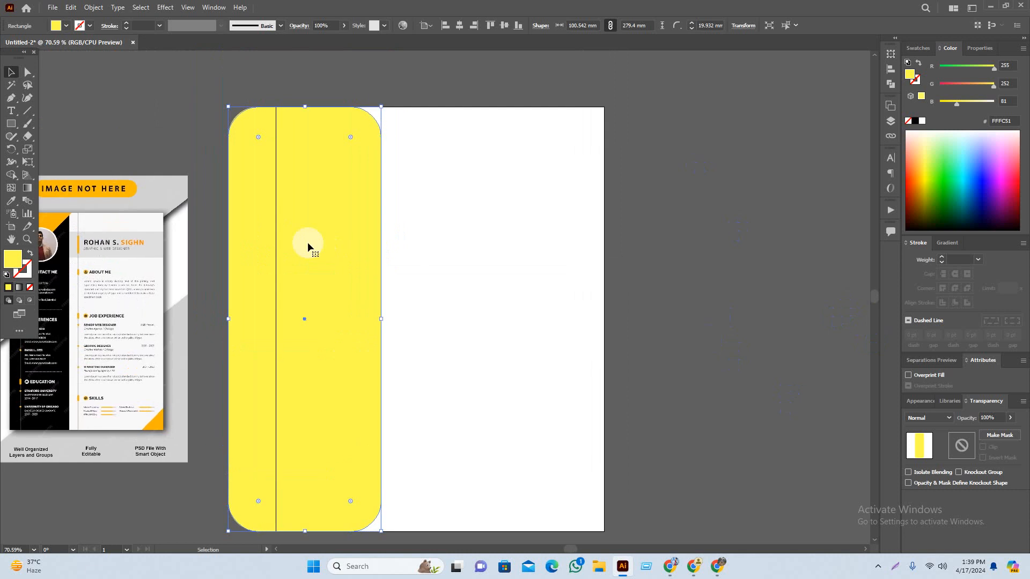
Step: Recolour the sidebar fill to dark slate grey in the Color Picker
double_click(10, 263)
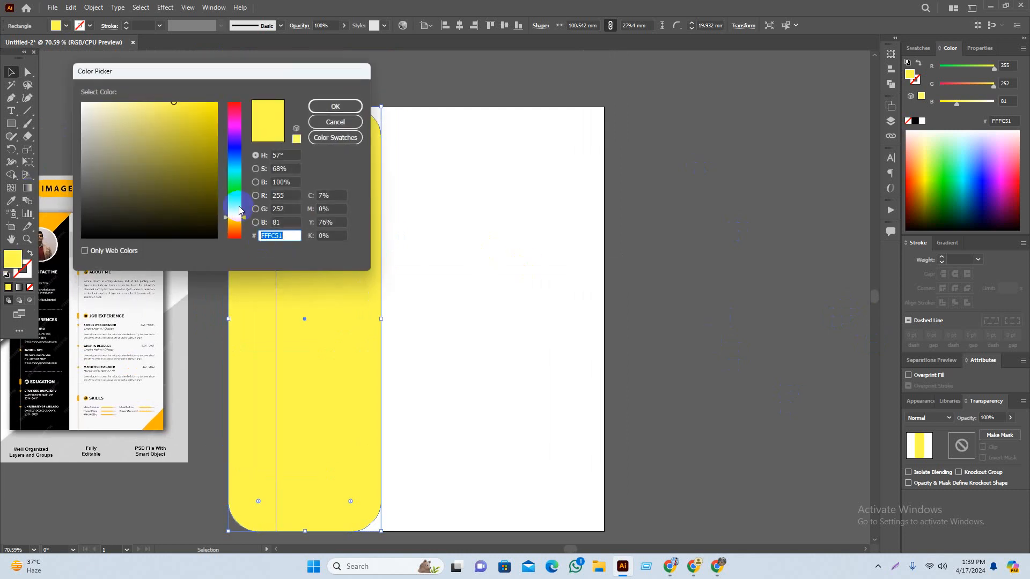
drag(236, 217, 239, 162)
mouse_move(145, 159)
mouse_down()
mouse_move(138, 146)
mouse_move(94, 203)
mouse_move(117, 192)
mouse_up()
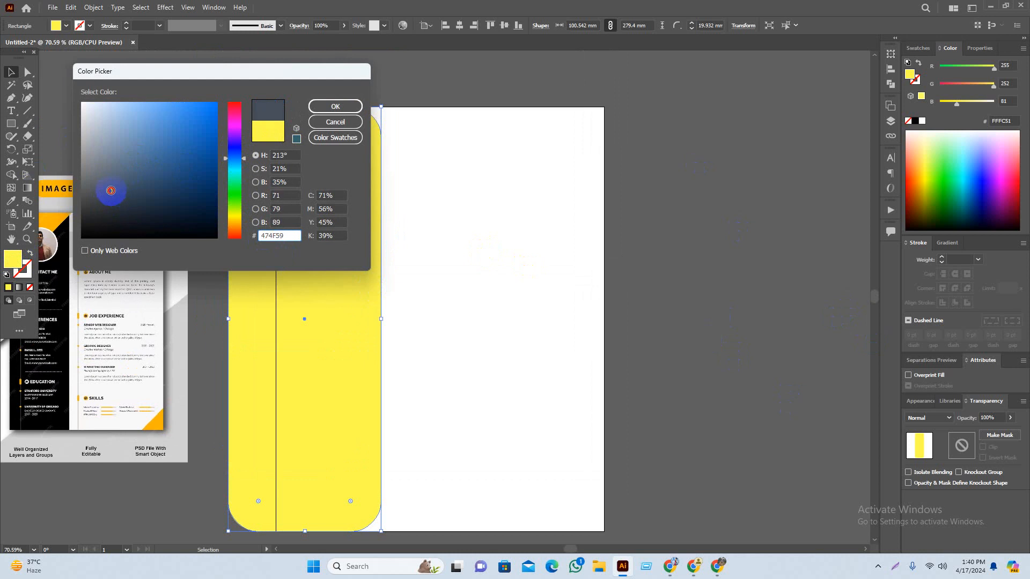
click(350, 104)
Step: Draw a rounded rectangle near the top of the page with the Rounded Rectangle tool
scroll(740, 253, left, 3)
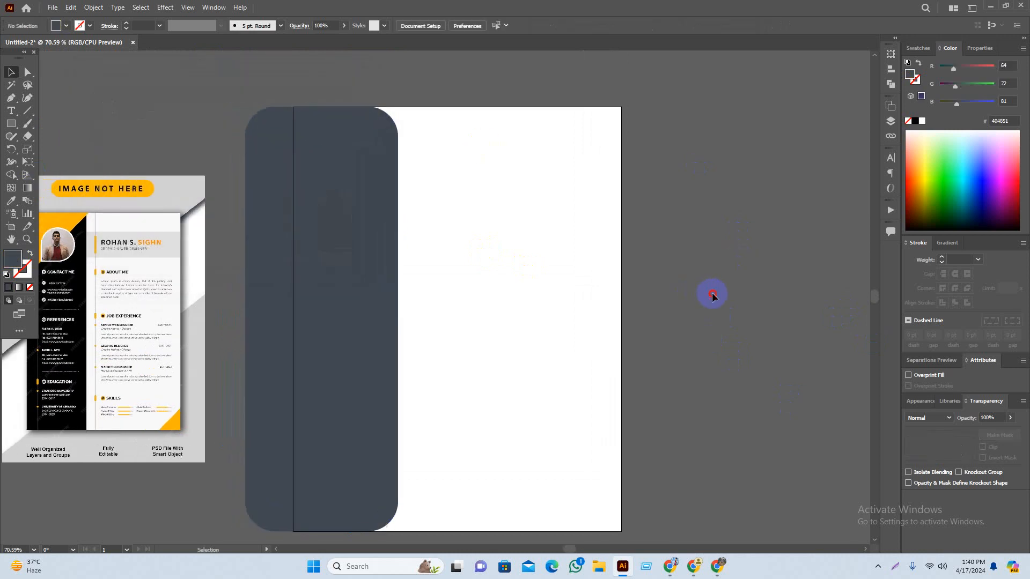
drag(537, 353, 532, 350)
drag(671, 296, 630, 311)
drag(10, 127, 43, 134)
mouse_move(360, 147)
mouse_down()
mouse_move(460, 258)
mouse_move(502, 242)
mouse_up()
Step: Move the small dark rounded tab to jut right from the sidebar's top
click(707, 231)
scroll(705, 226, up, 2)
drag(404, 243, 385, 225)
click(434, 111)
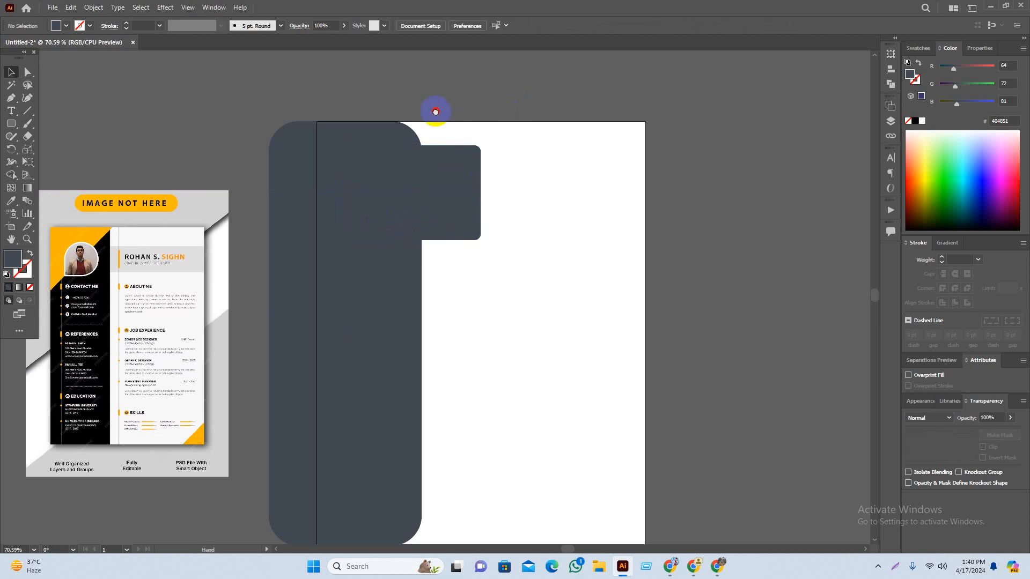
drag(432, 111, 506, 86)
scroll(190, 325, up, 1)
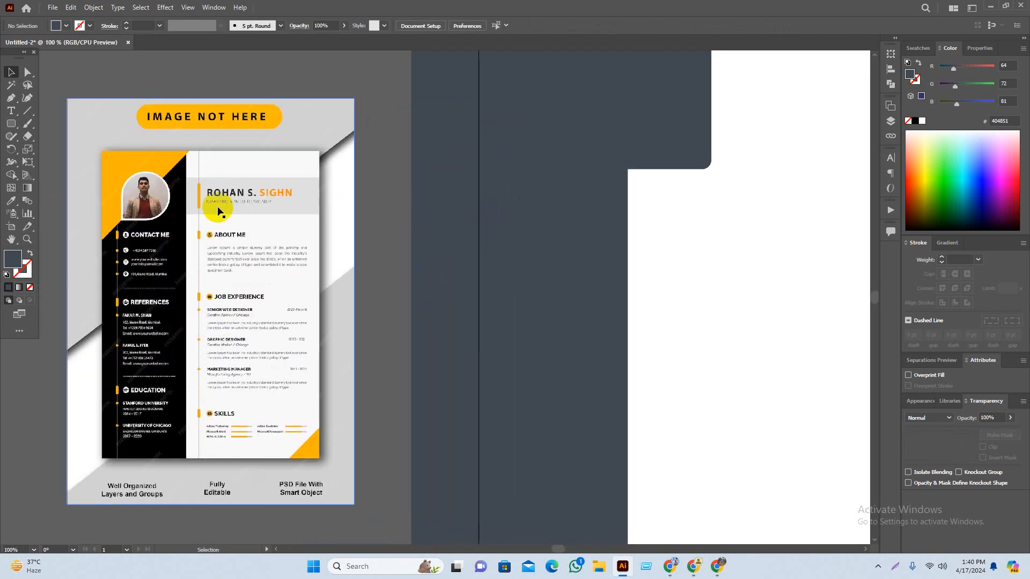
drag(270, 145, 290, 122)
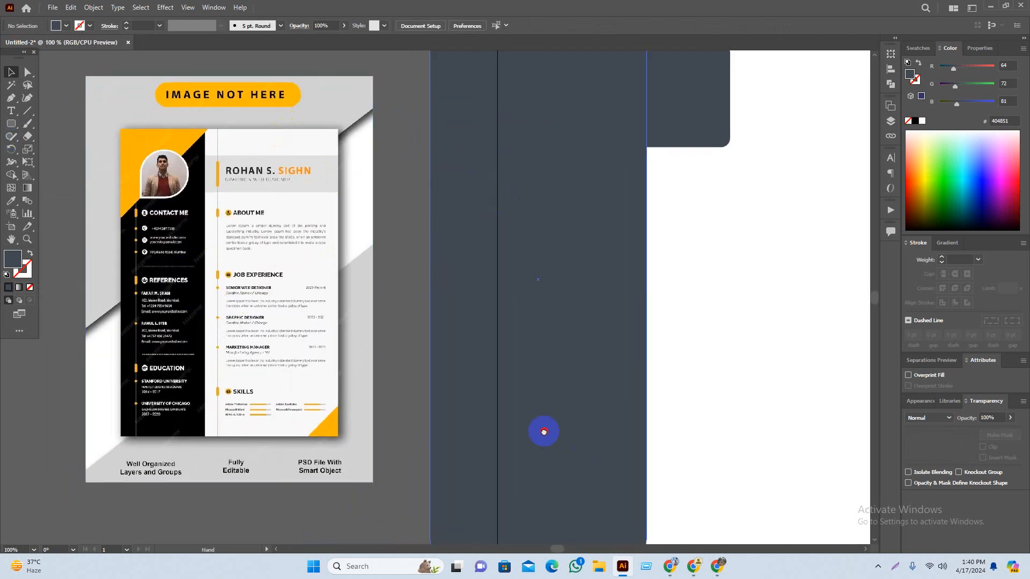
scroll(542, 430, down, 1)
click(649, 382)
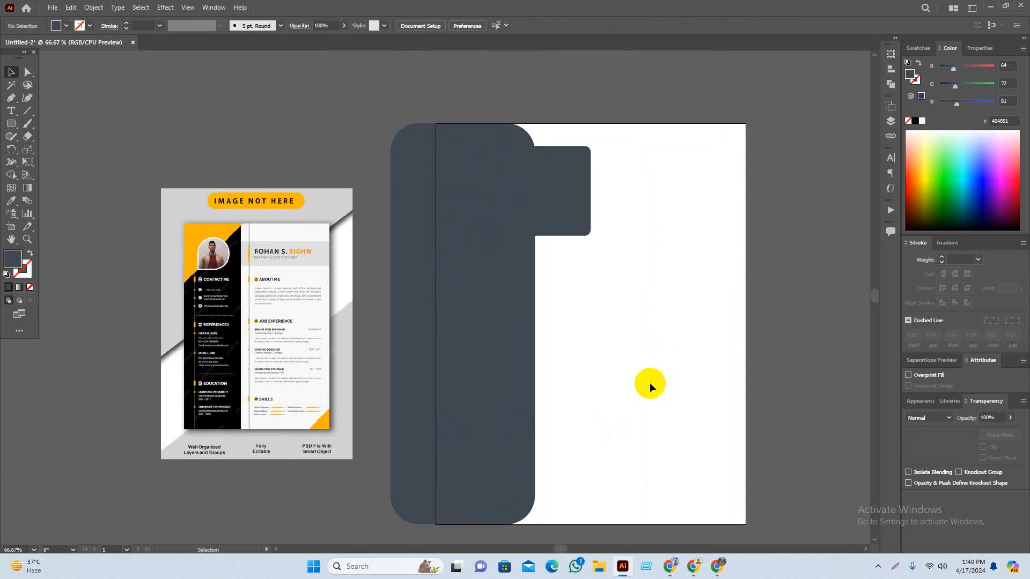
click(13, 125)
Step: Draw an artboard-sized rectangle and fill it light blue
click(64, 122)
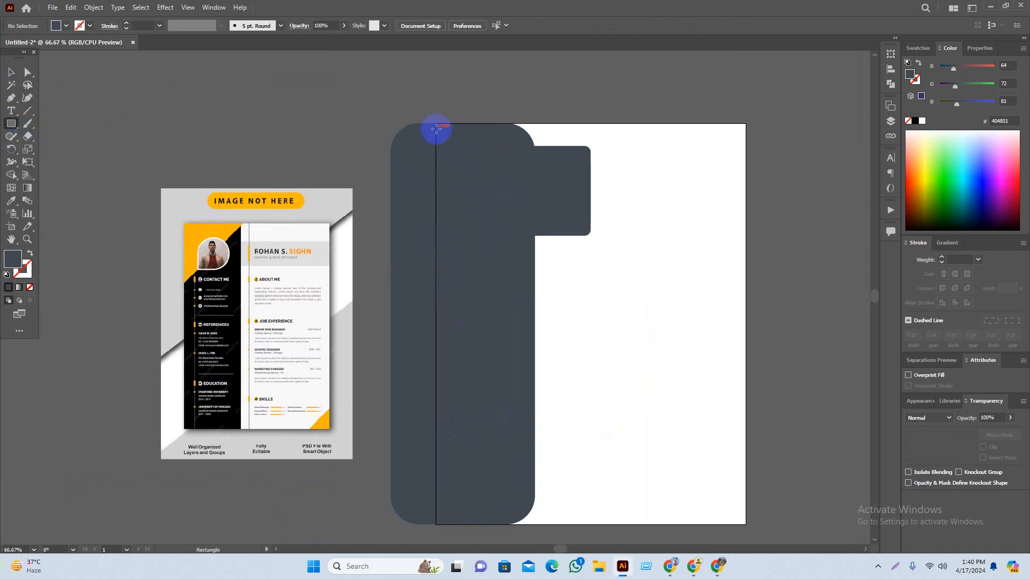
drag(435, 123, 746, 525)
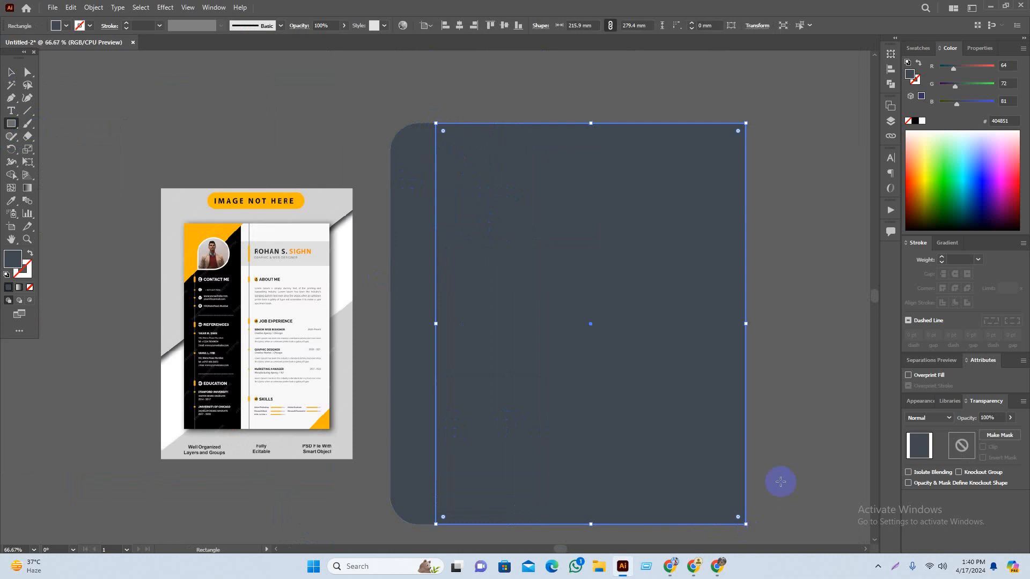
key(v)
click(804, 452)
drag(795, 440, 652, 428)
click(419, 268)
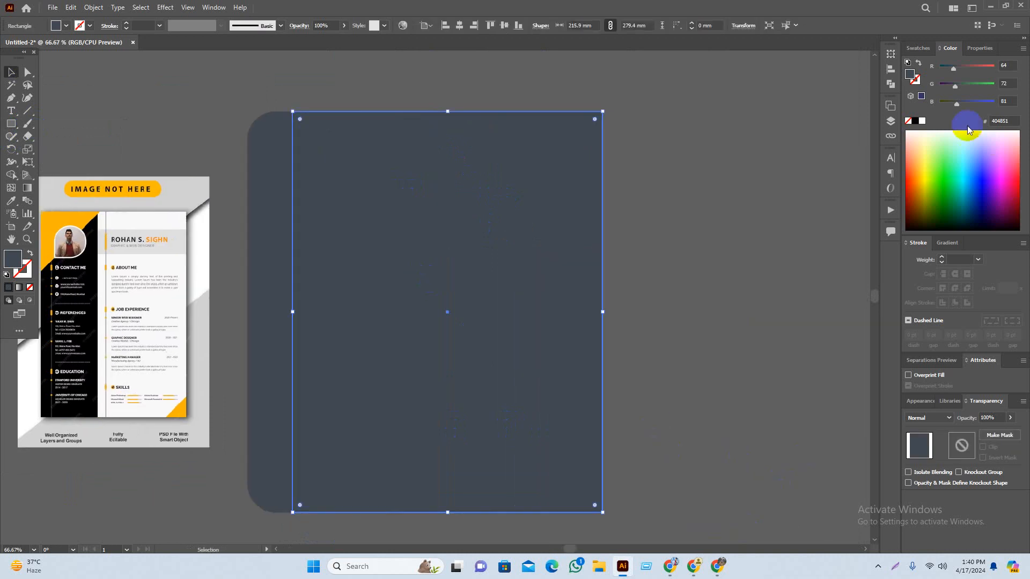
click(969, 155)
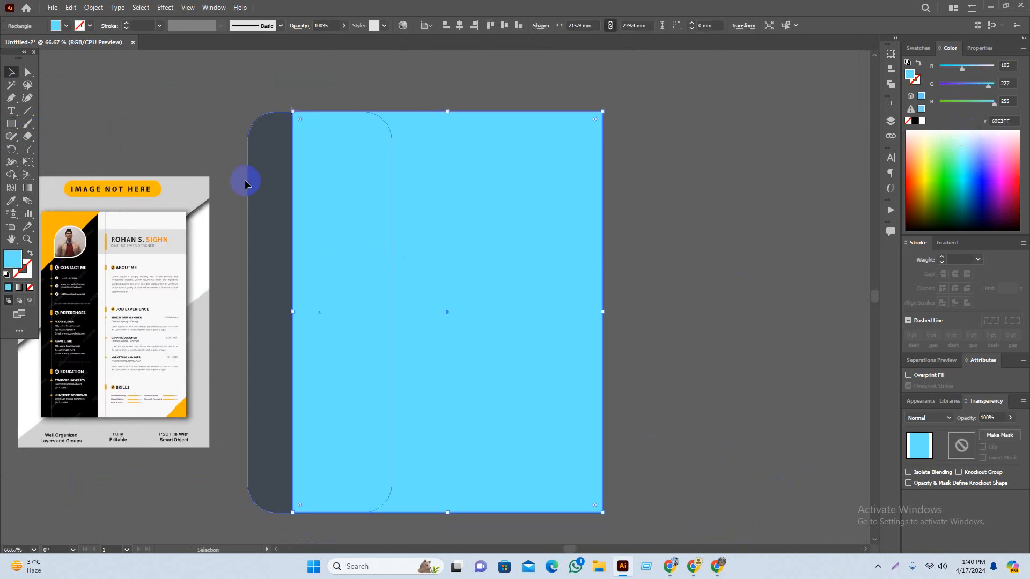
Step: Offset the rectangle's path by -12 mm and turn the inset path into guides
click(91, 8)
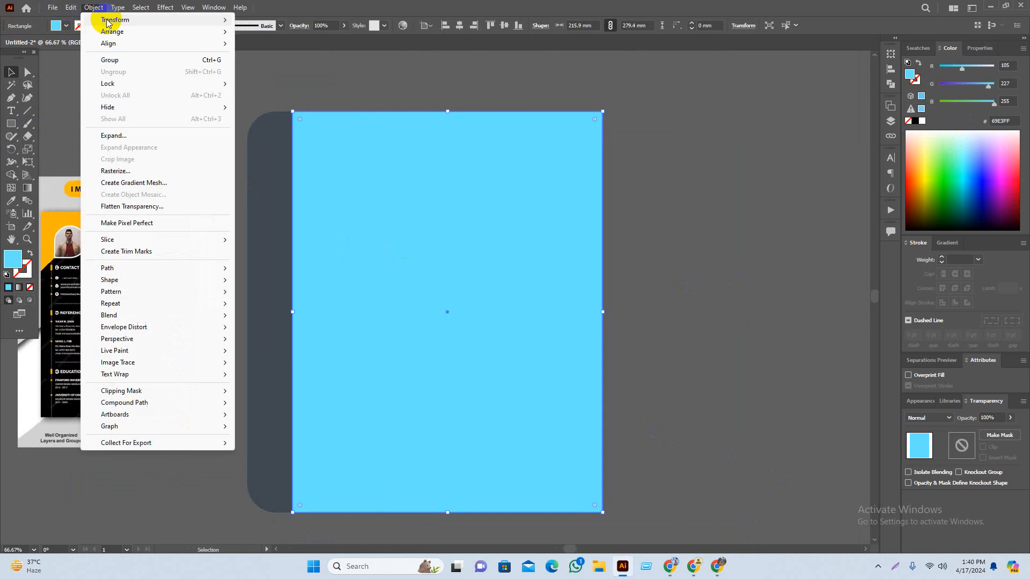
mouse_move(131, 267)
click(322, 308)
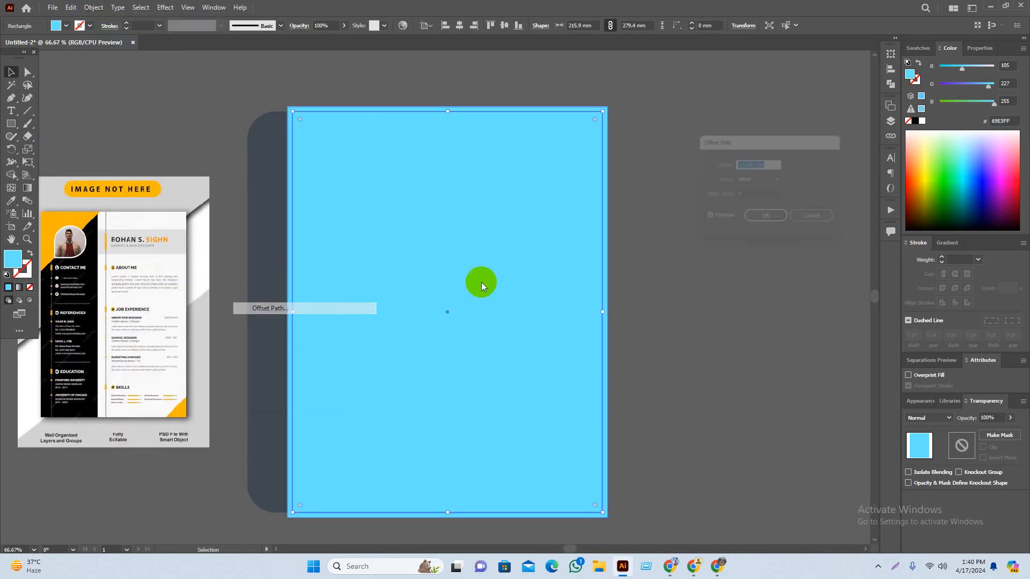
text(-10)
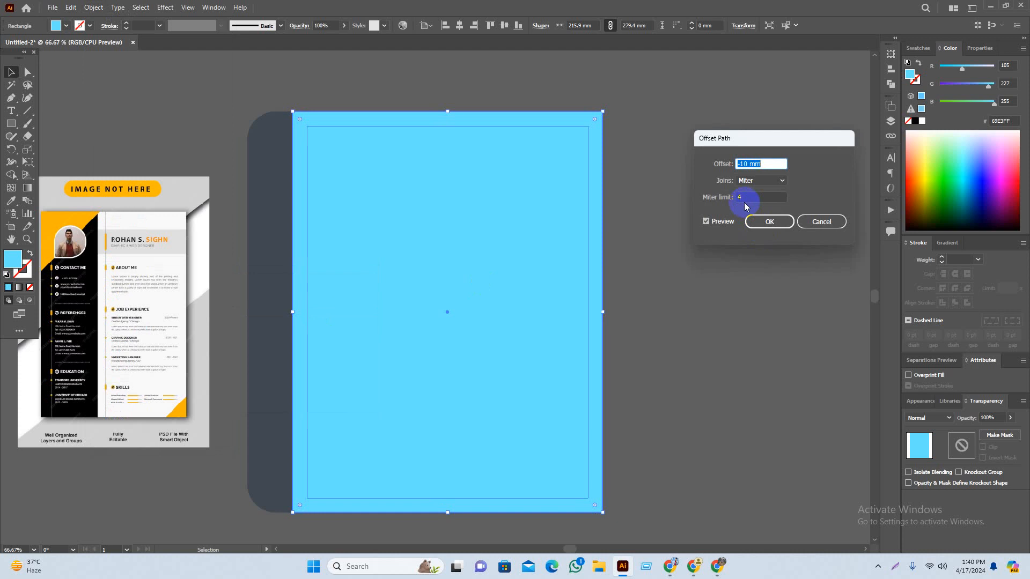
key(Down)
key(Down)
key(Down)
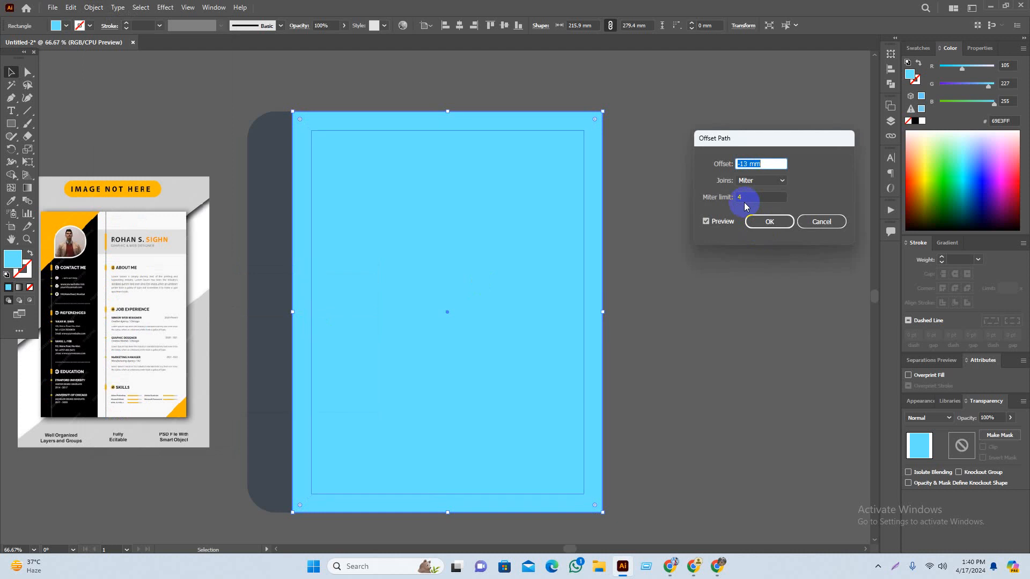
key(Down)
key(Down)
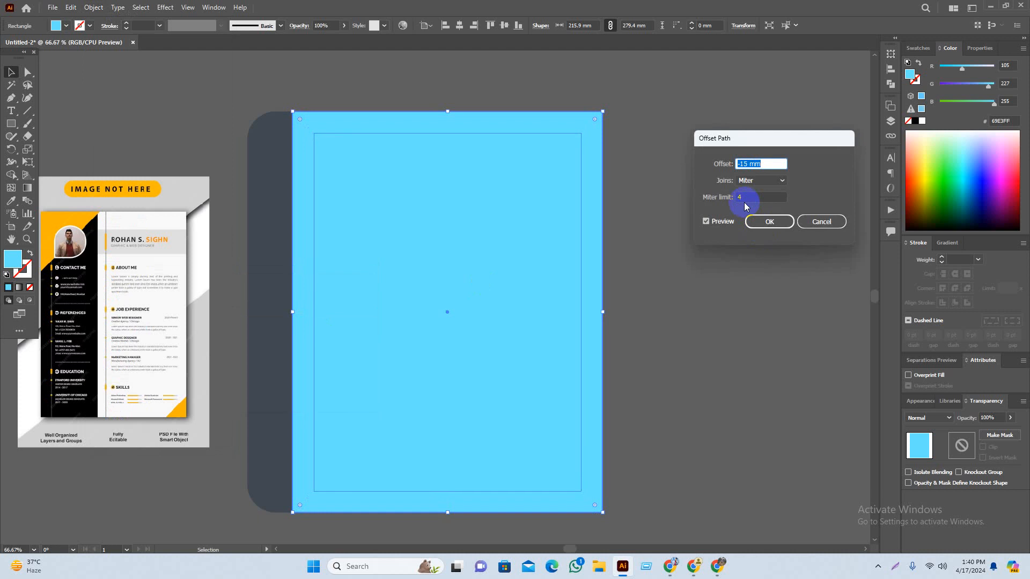
key(Up)
key(Up)
key(Up)
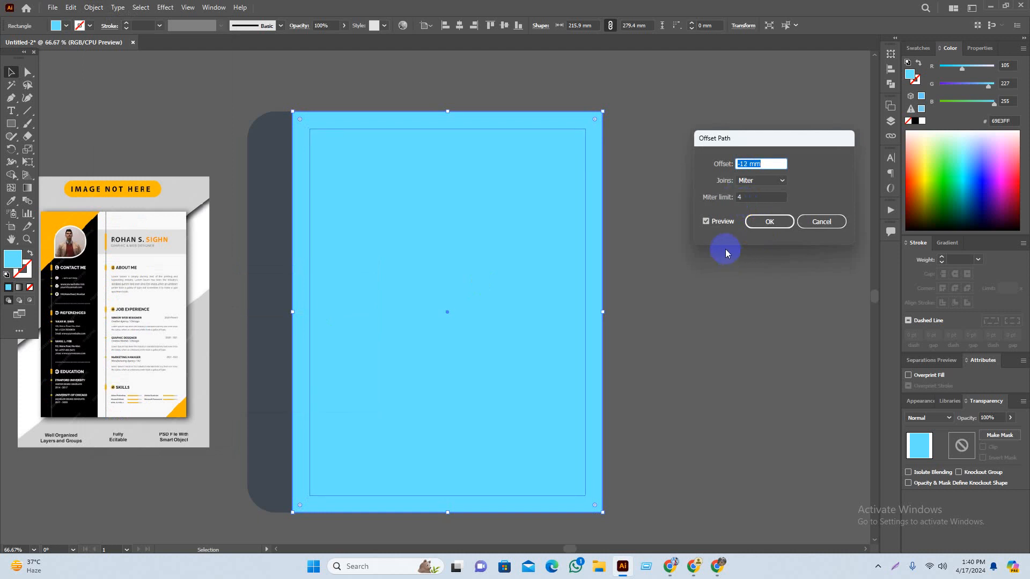
click(761, 221)
right_click(516, 250)
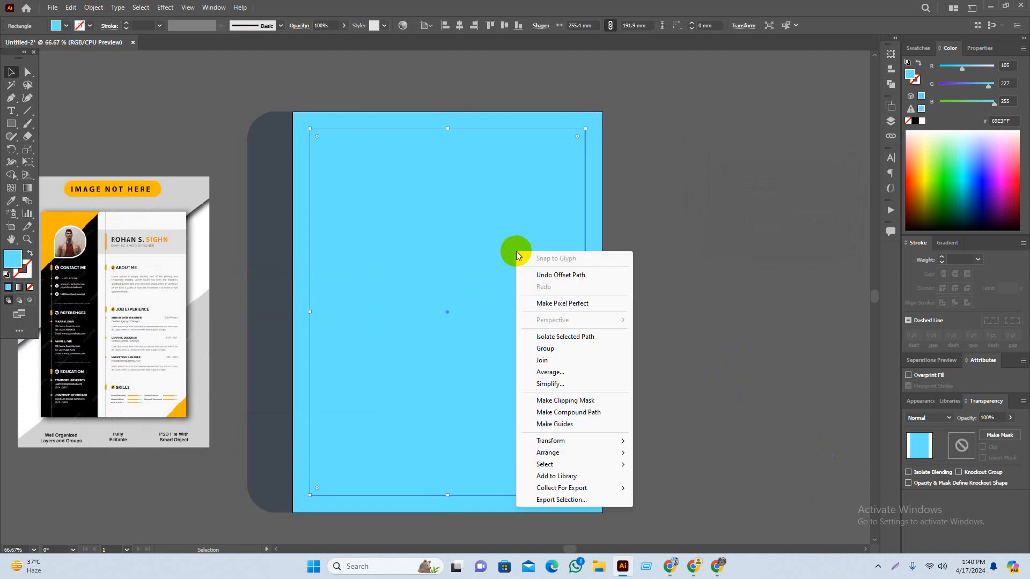
click(591, 427)
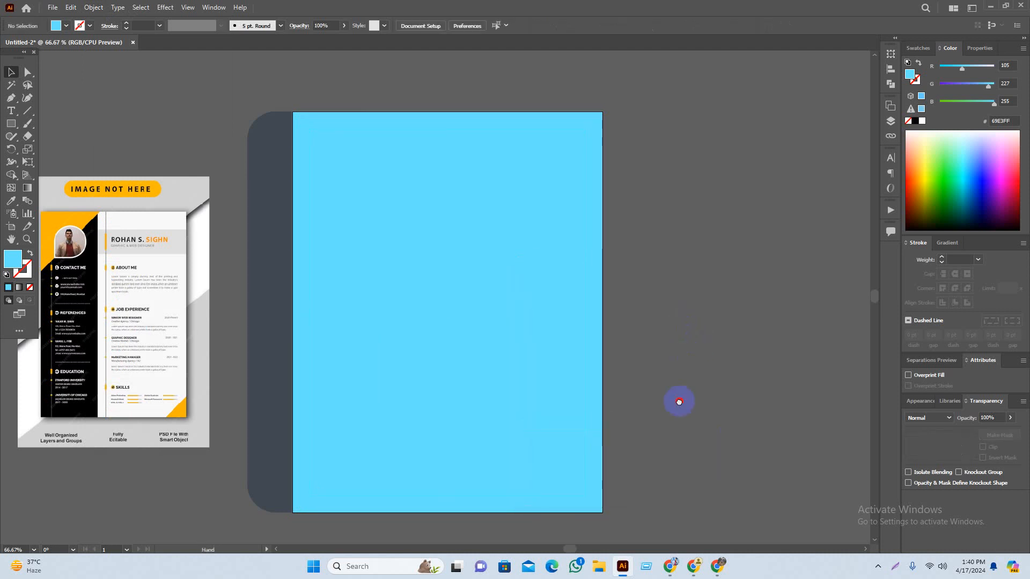
Step: Move the light blue rectangle off to the right of the artboard
drag(678, 402, 710, 388)
click(446, 259)
drag(604, 399, 345, 394)
drag(101, 410, 618, 403)
Step: Fill the small dark rectangle green and snap it to the guides' top-left corner
click(379, 399)
drag(467, 404, 678, 397)
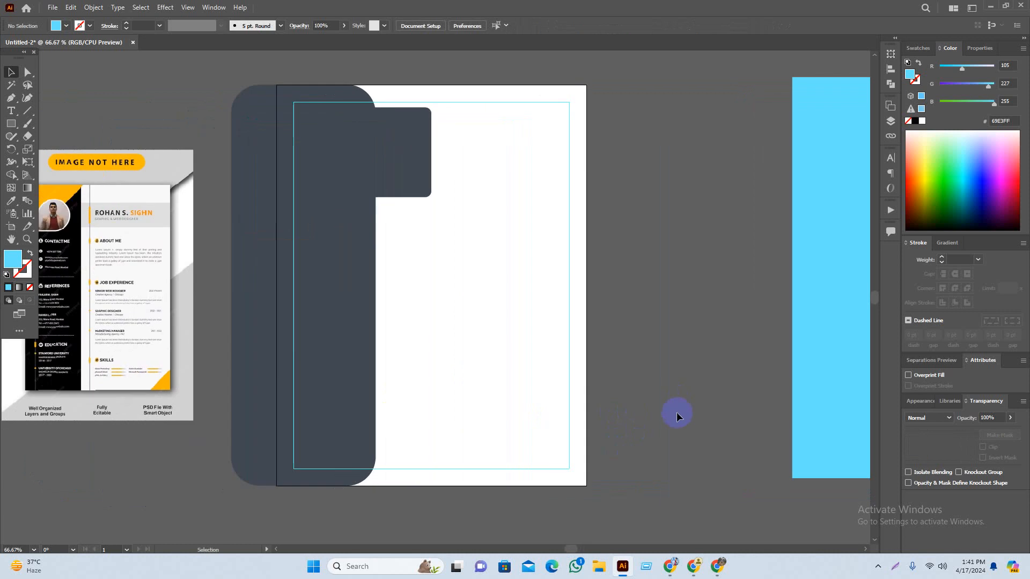
drag(608, 411, 664, 407)
click(397, 108)
drag(397, 122, 419, 183)
scroll(390, 167, up, 3)
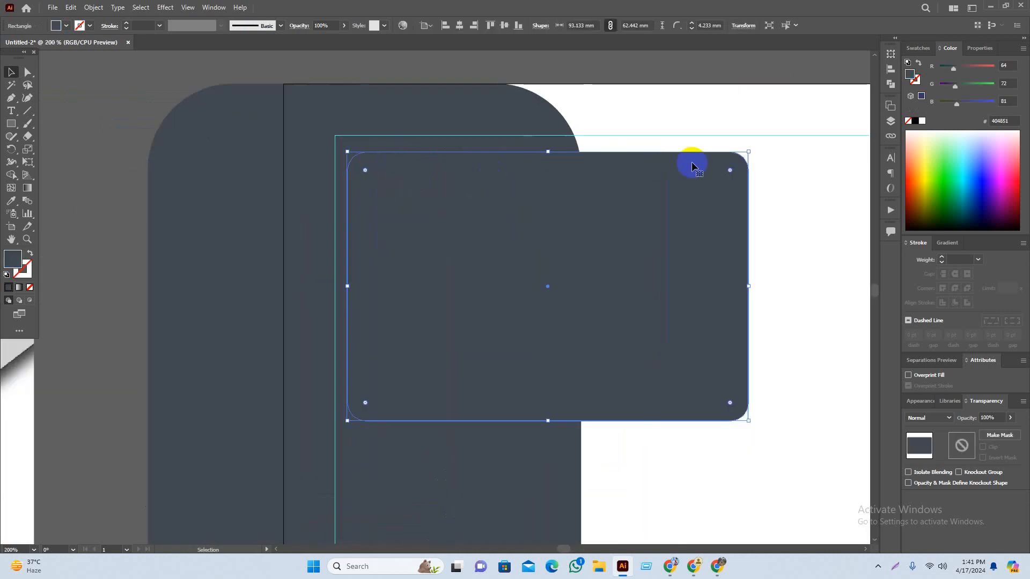
click(943, 141)
click(692, 139)
drag(591, 299, 579, 288)
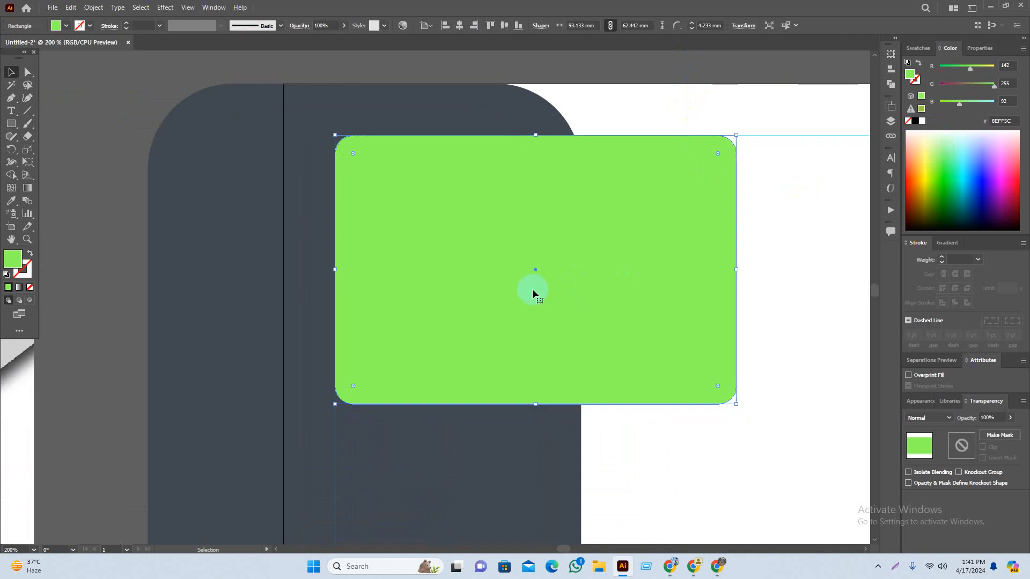
Step: Stretch the green rectangle right to the margin guide, making it 203.9 mm wide
click(114, 151)
scroll(163, 163, down, 1)
drag(480, 243, 401, 192)
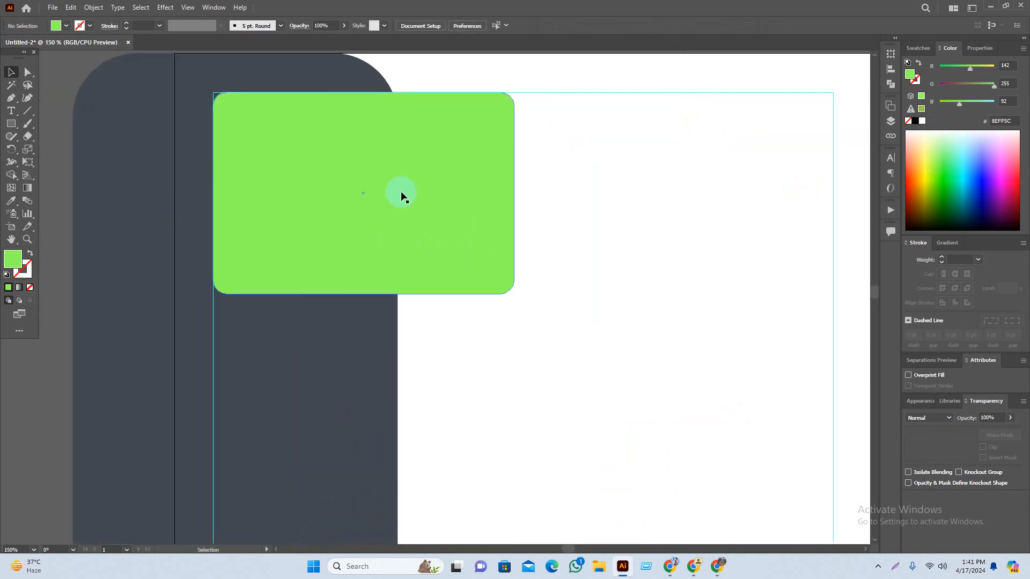
scroll(401, 194, down, 1)
drag(558, 230, 526, 194)
click(327, 164)
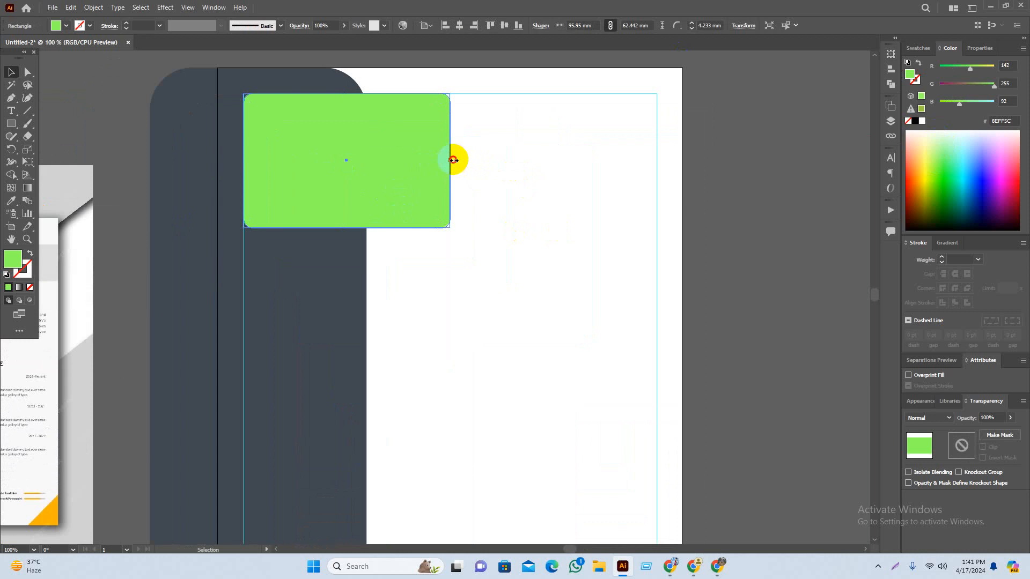
drag(451, 161, 682, 177)
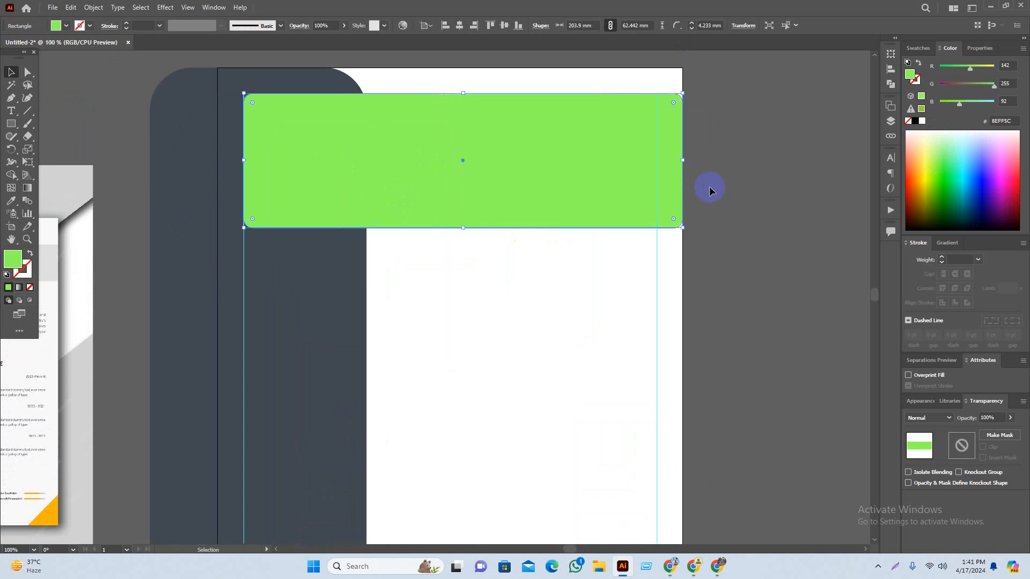
Step: Round the green header bar's corners to 16.728 mm
click(703, 214)
scroll(688, 196, down, 1)
drag(740, 222, 704, 216)
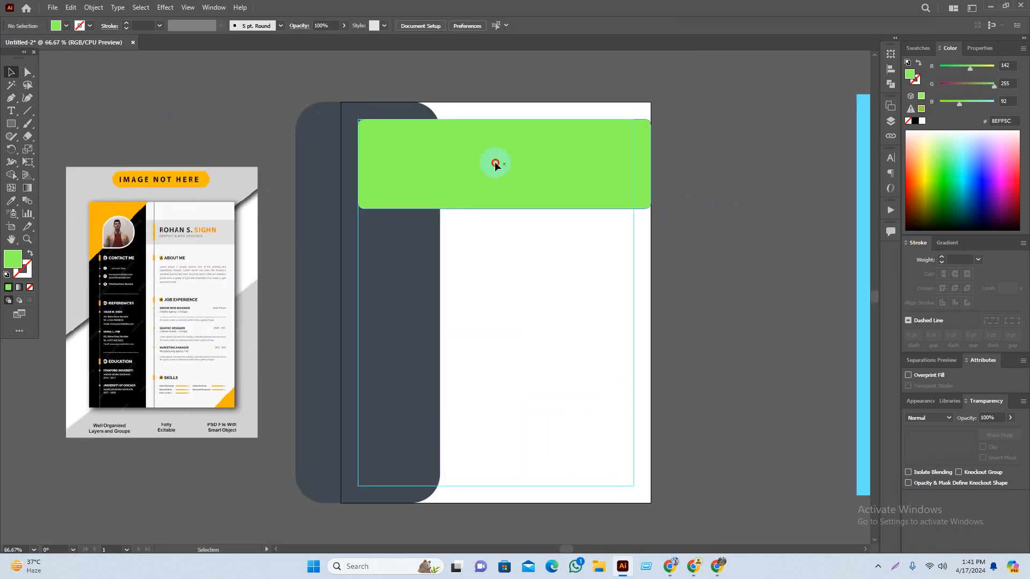
click(493, 167)
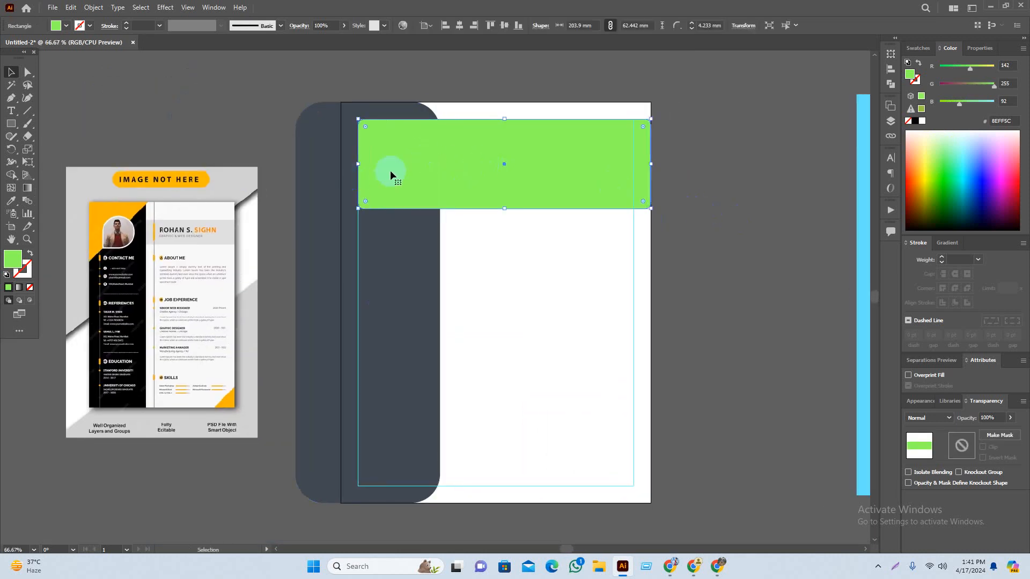
drag(365, 129, 383, 139)
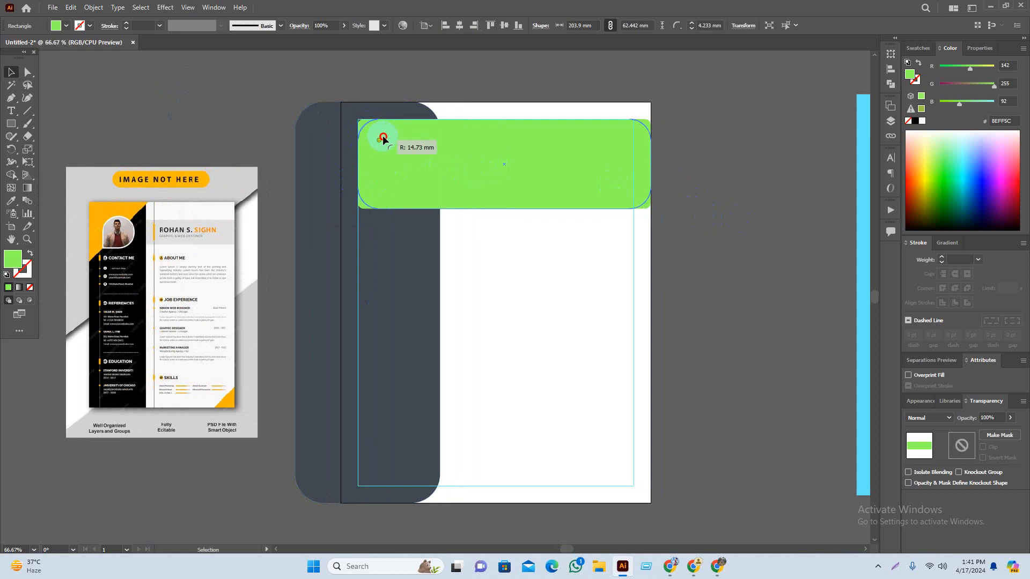
click(699, 250)
drag(651, 205, 624, 232)
scroll(361, 160, up, 1)
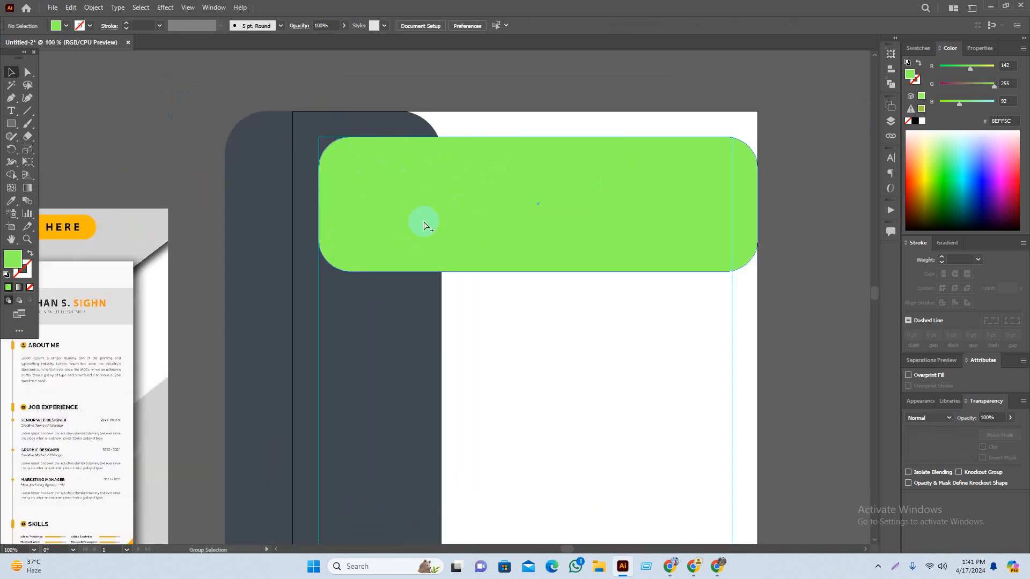
scroll(424, 226, up, 1)
scroll(404, 205, up, 1)
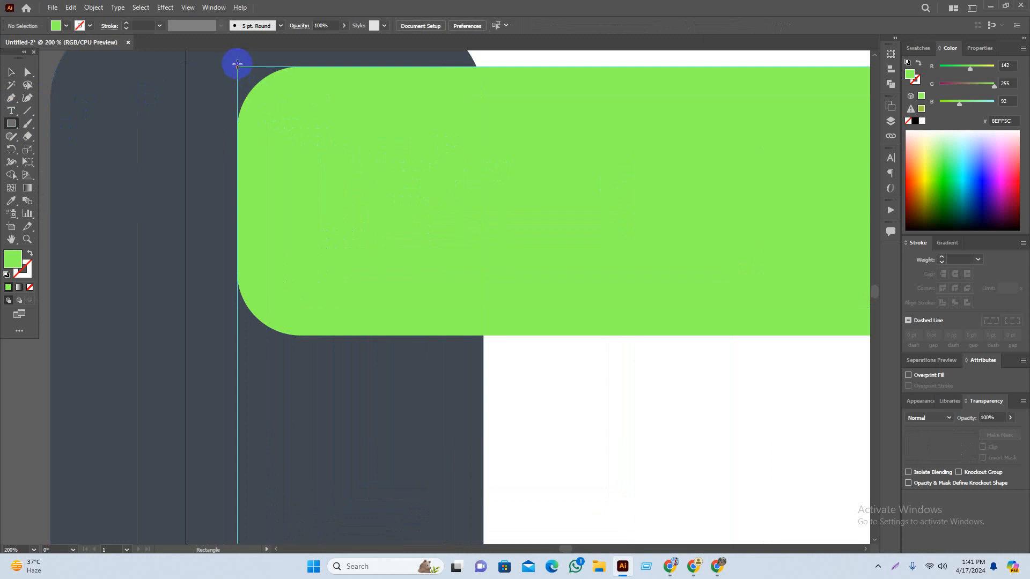
Step: Draw a square at the green bar's left end, round its corners and nudge it right
drag(243, 73, 479, 327)
drag(479, 210, 519, 274)
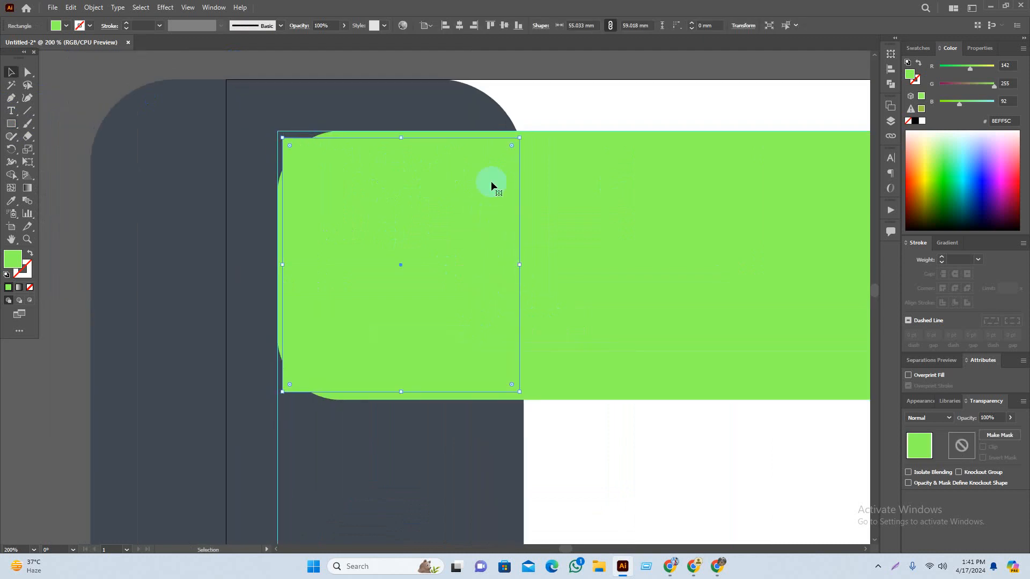
drag(512, 144, 454, 203)
drag(365, 296, 370, 296)
Step: Fill the rounded square bright green
shift+click(621, 283)
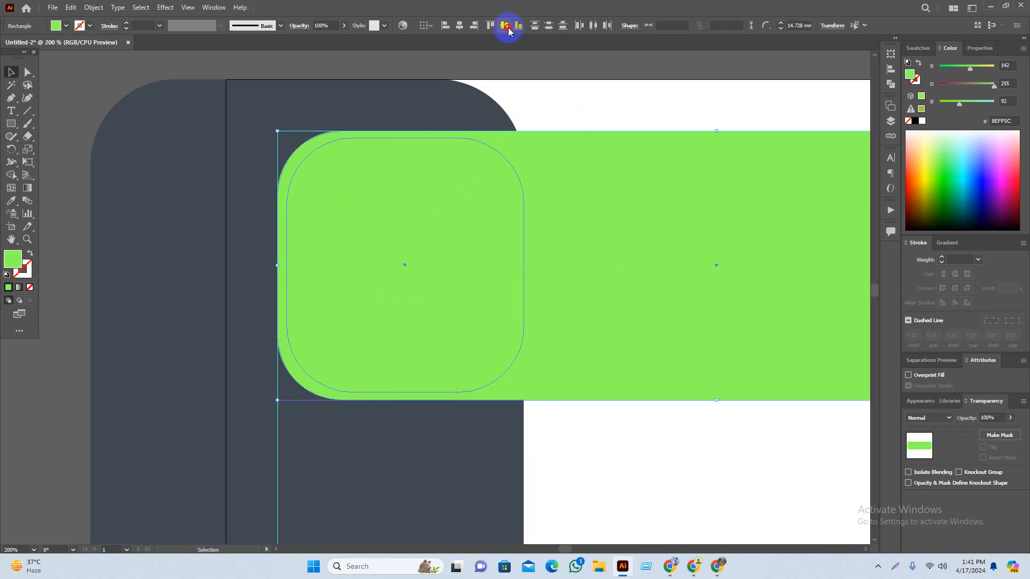
click(463, 327)
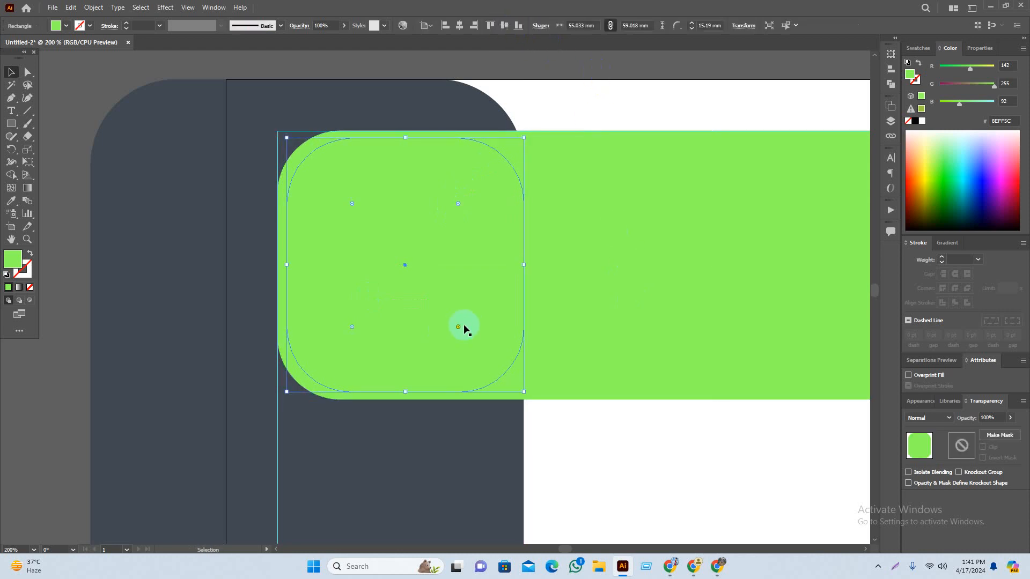
click(946, 178)
scroll(476, 311, down, 1)
click(690, 87)
drag(690, 87, 621, 103)
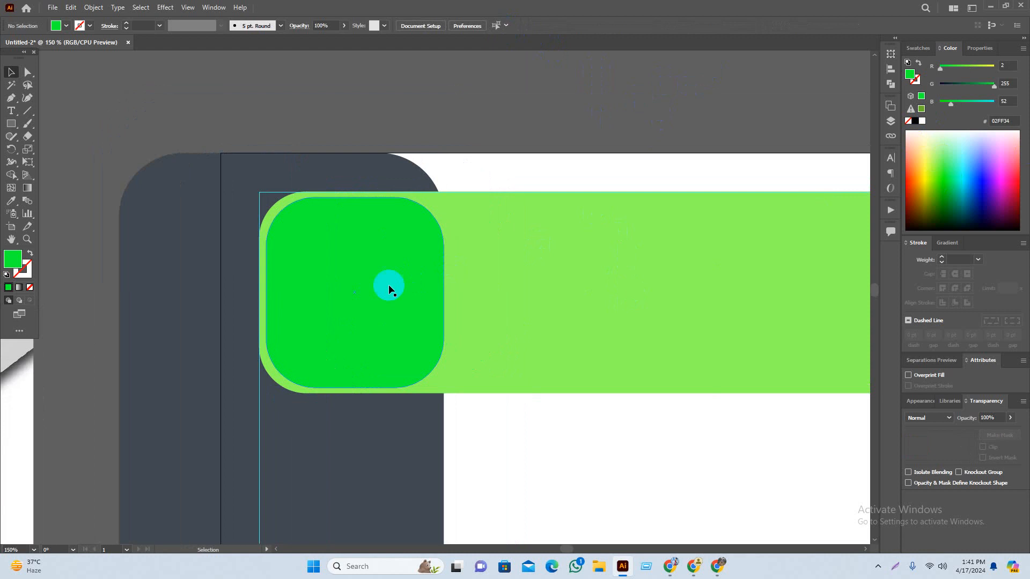
click(390, 290)
scroll(393, 283, up, 2)
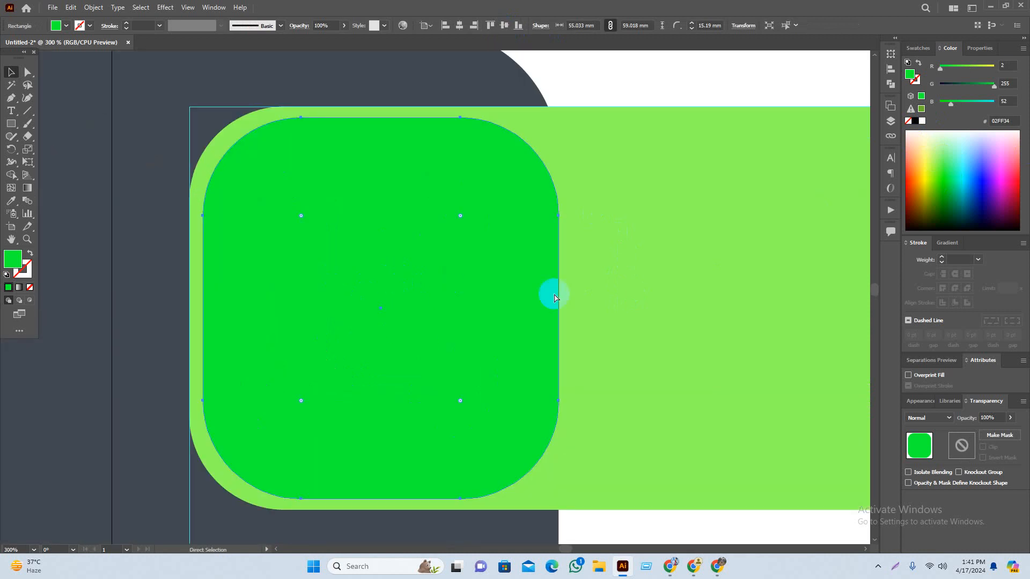
Step: Undo an accidental resize and delete the extra smaller duplicate rectangle
click(557, 309)
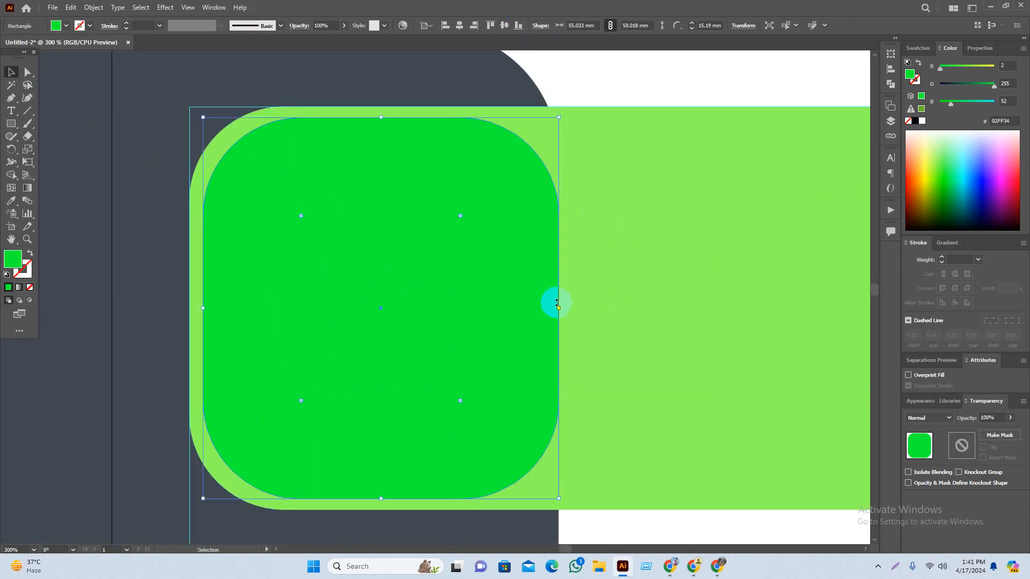
drag(558, 310, 551, 310)
key(ctrl+z)
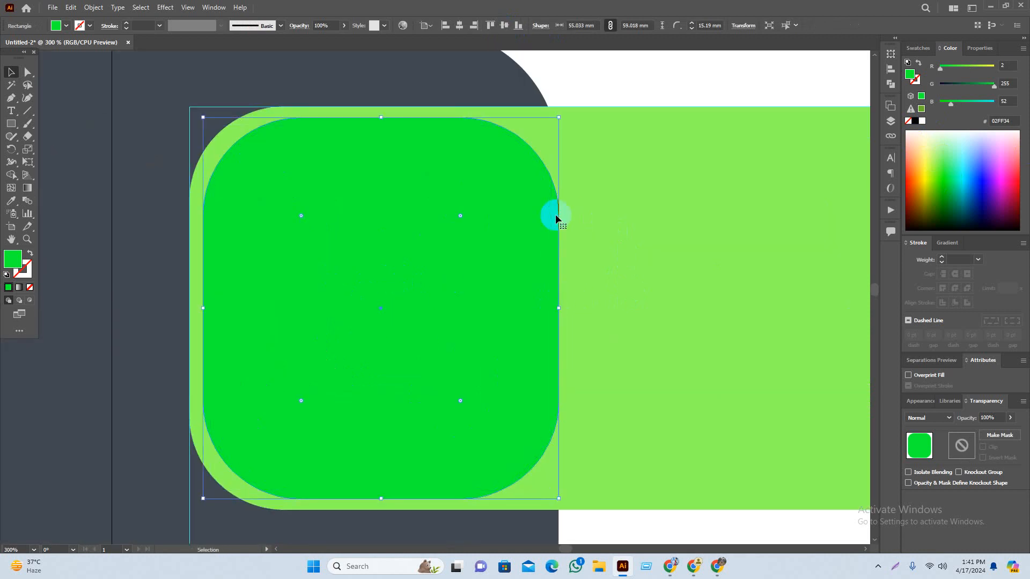
click(516, 252)
key(Delete)
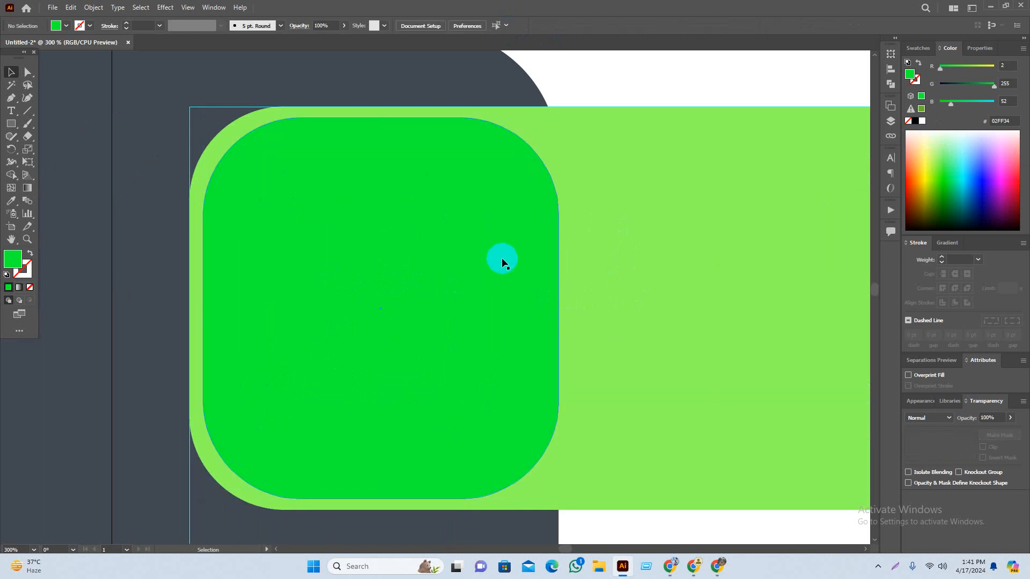
click(475, 248)
Step: Recolour the rounded square pale cyan #BDFFEB
click(11, 175)
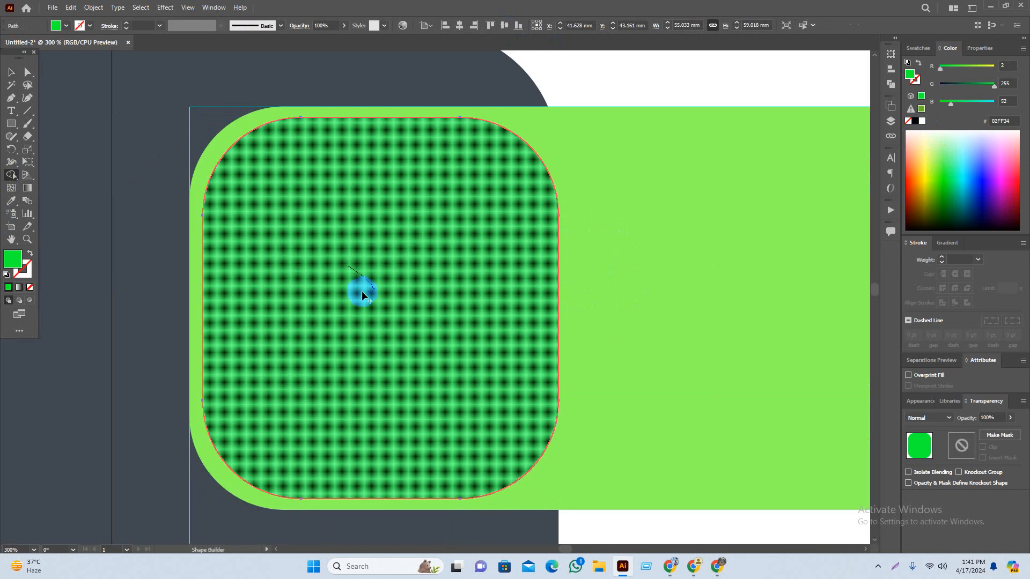
key(v)
click(627, 83)
scroll(395, 290, down, 2)
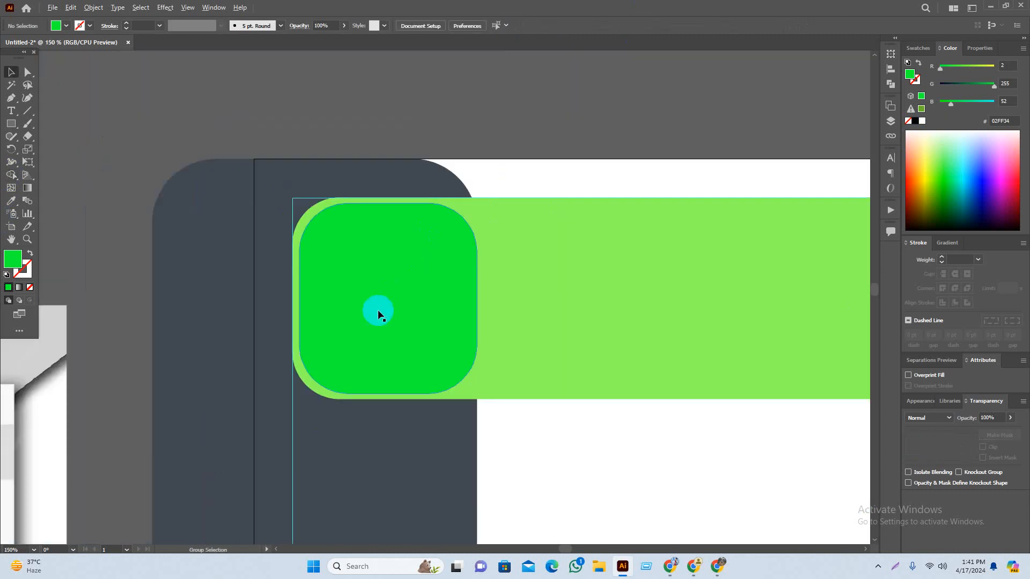
click(378, 312)
click(960, 141)
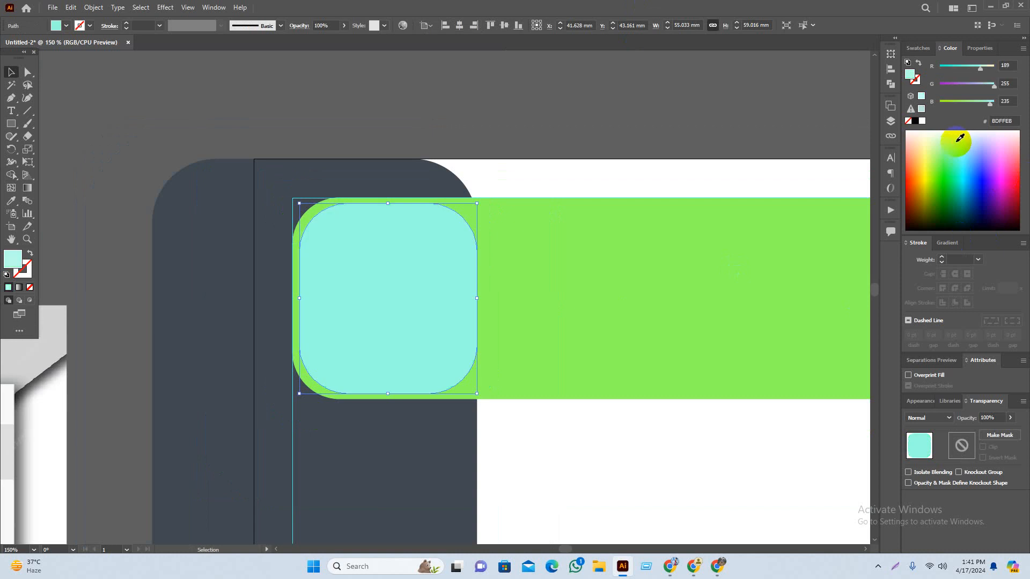
Step: Nudge the dark grey sidebar slightly to the right
click(647, 88)
drag(699, 104, 566, 82)
scroll(501, 154, down, 1)
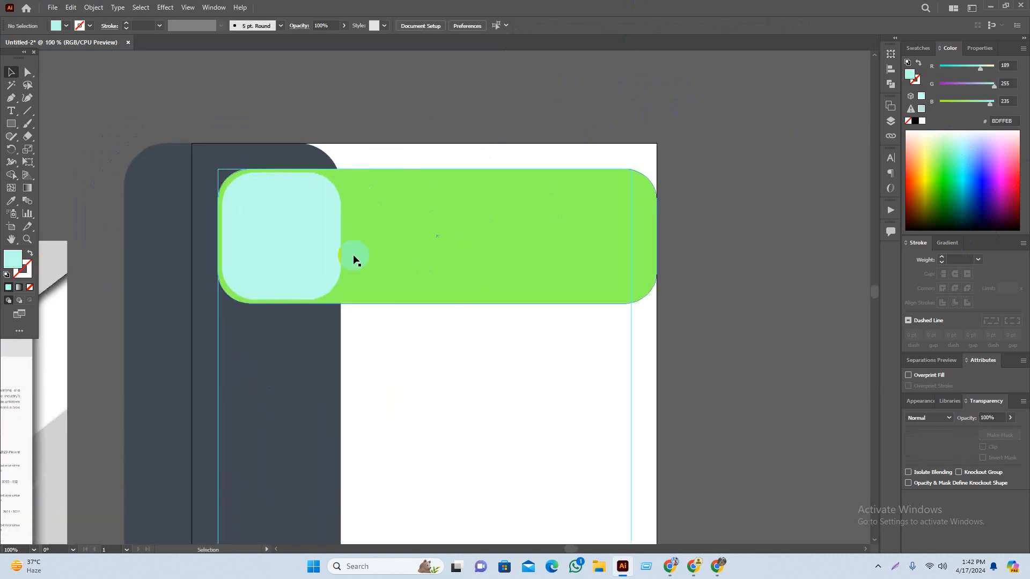
click(324, 244)
click(300, 336)
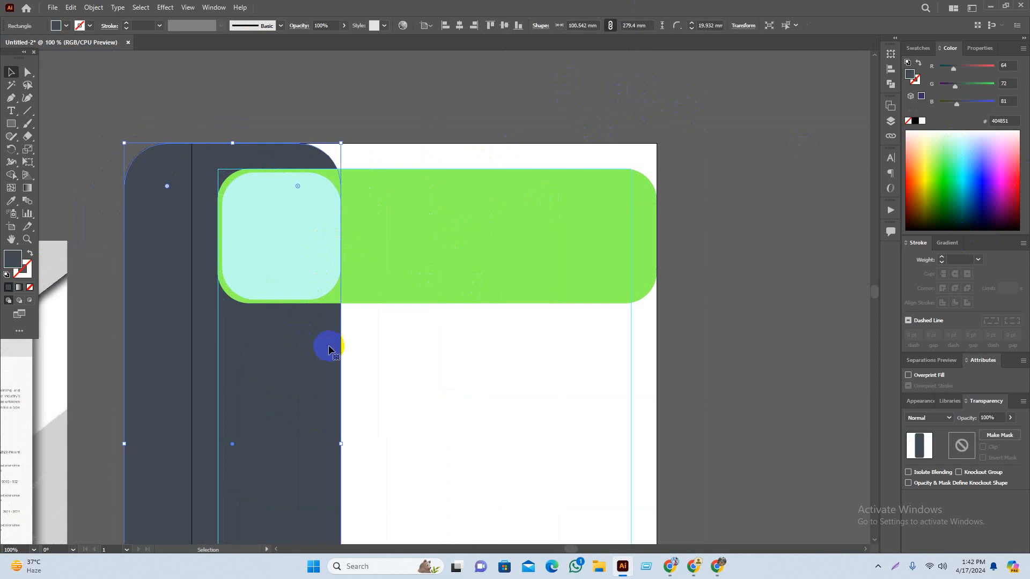
drag(324, 364, 414, 340)
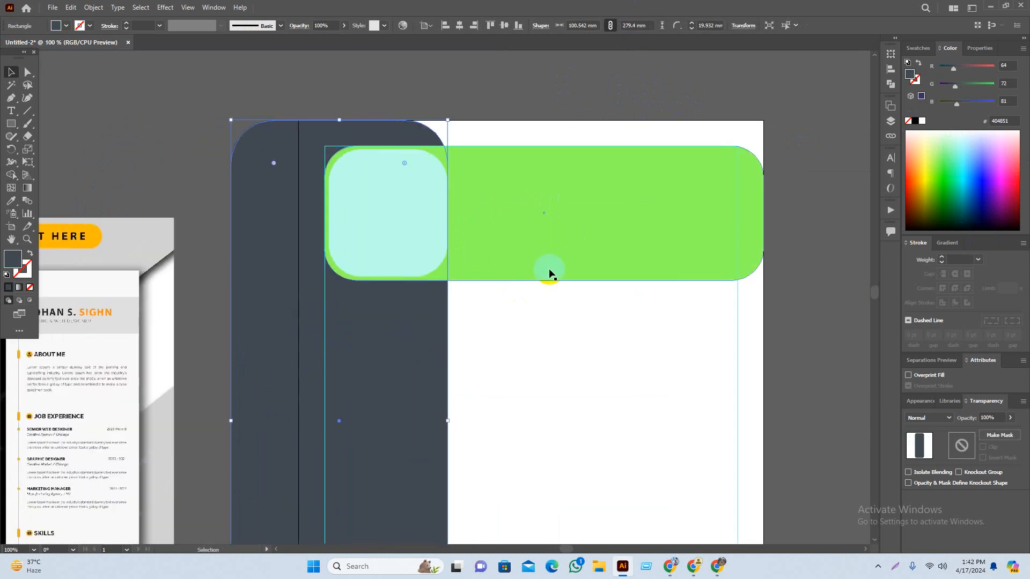
key(Right)
key(Right)
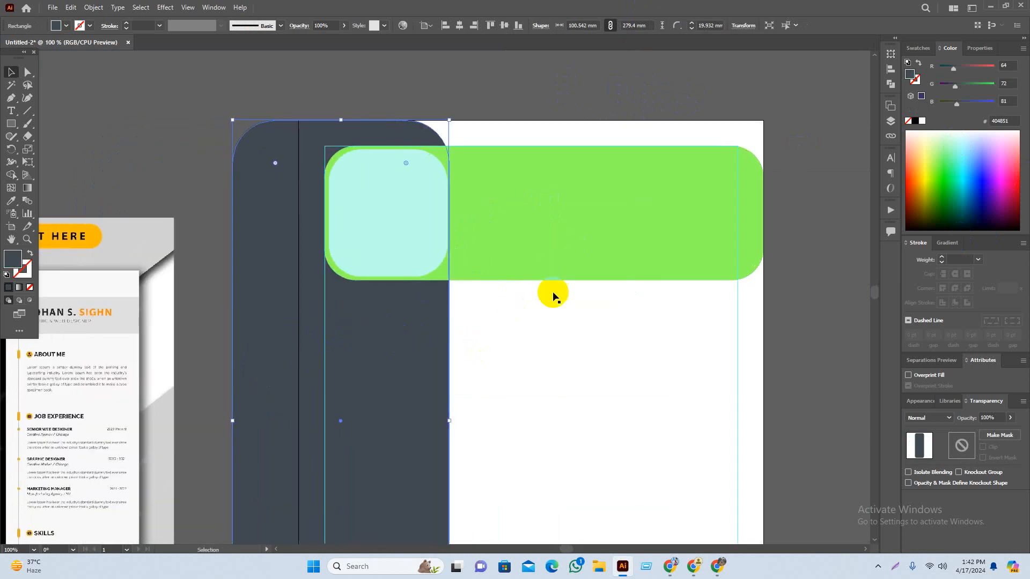
click(597, 107)
drag(605, 85, 602, 109)
Step: Zoom in on the header area to view the sidebar and cyan square
key(ctrl+=)
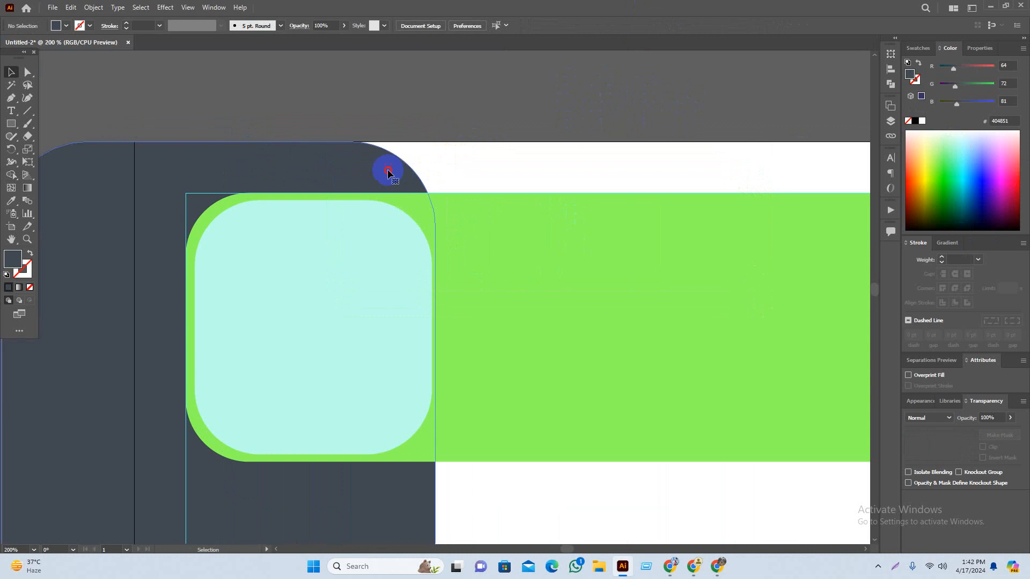
click(388, 170)
click(577, 83)
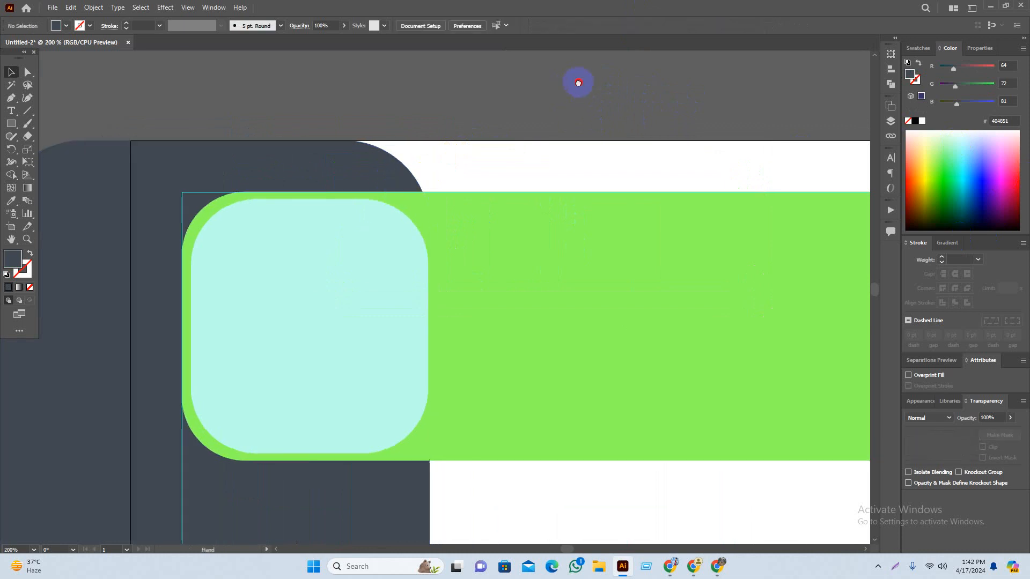
drag(577, 83, 446, 73)
click(203, 388)
scroll(300, 293, down, 1)
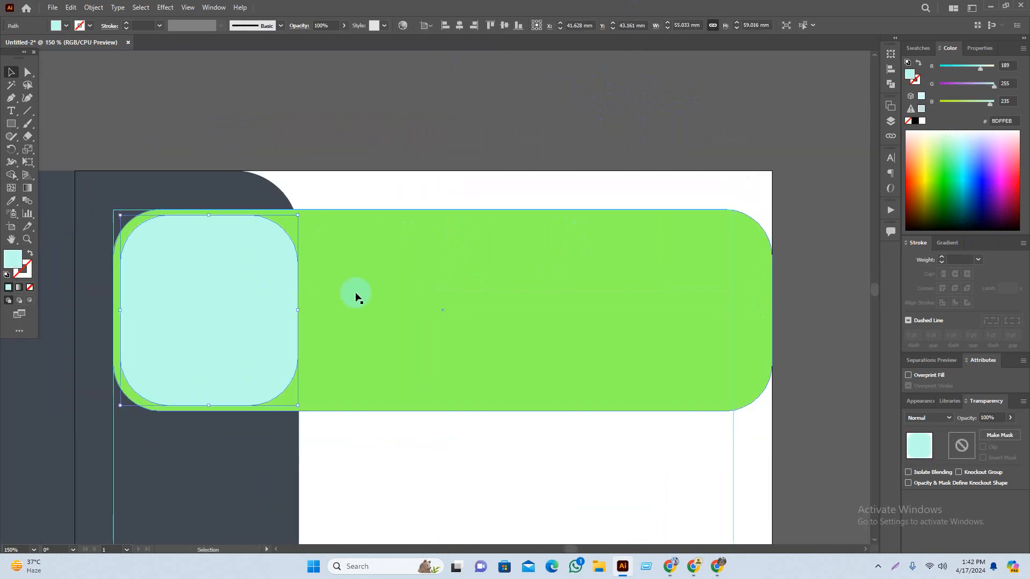
click(412, 100)
drag(361, 145, 519, 130)
Step: Add a -1 mm offset path to the cyan square and fill the outer square white
click(296, 299)
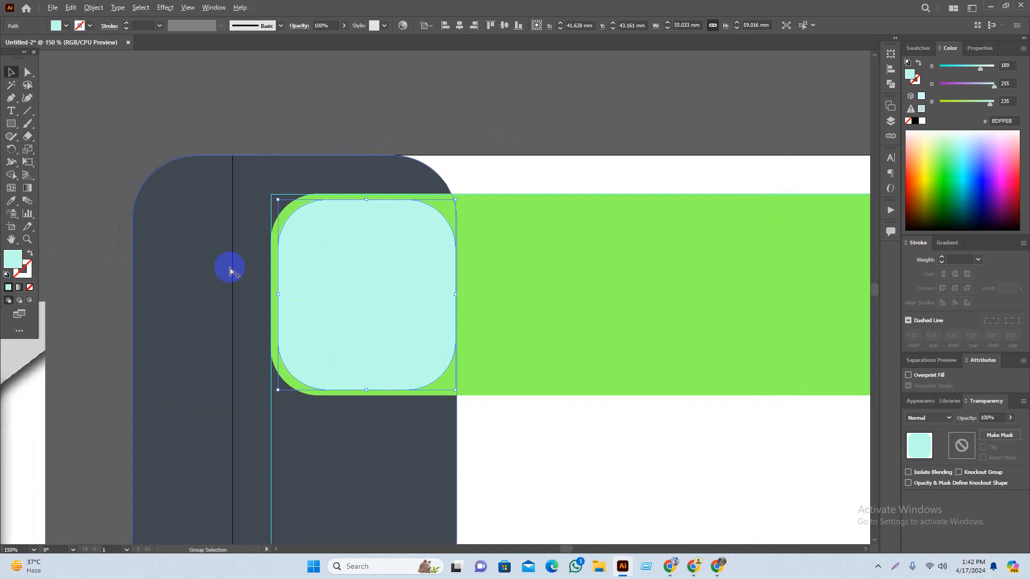
scroll(257, 274, up, 1)
click(93, 7)
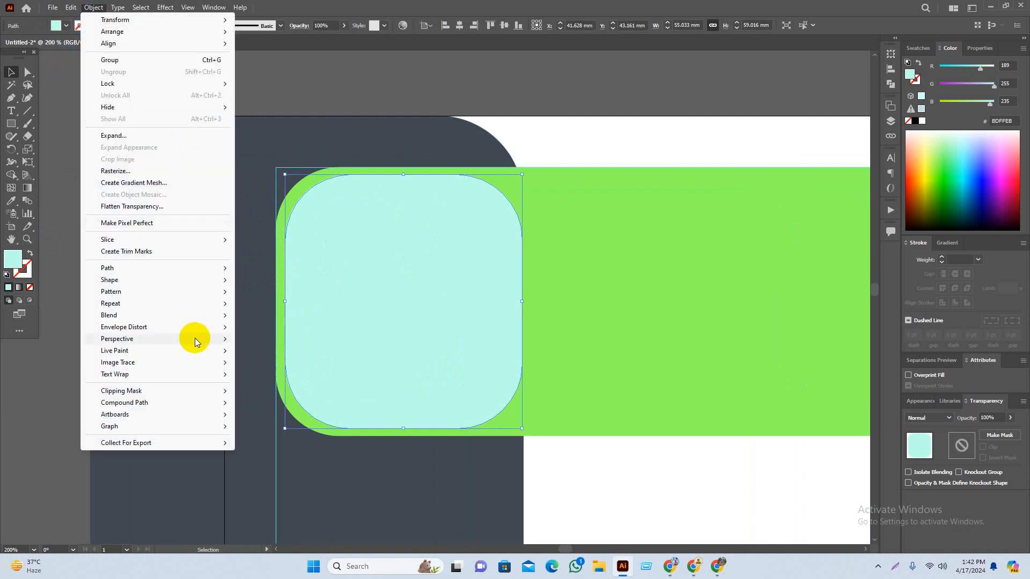
mouse_move(161, 267)
click(321, 309)
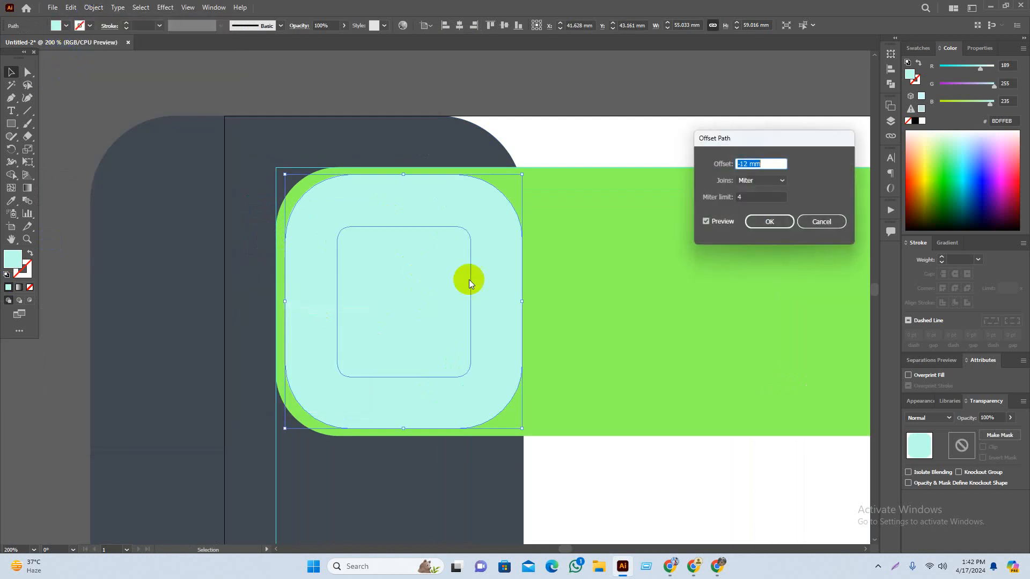
scroll(755, 161, up, 11)
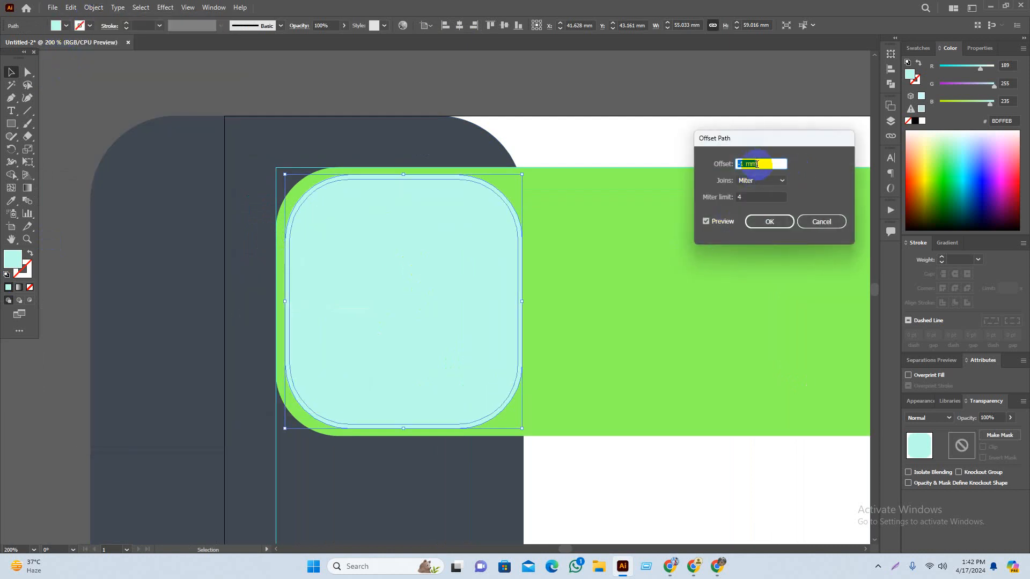
click(769, 221)
scroll(524, 221, up, 2)
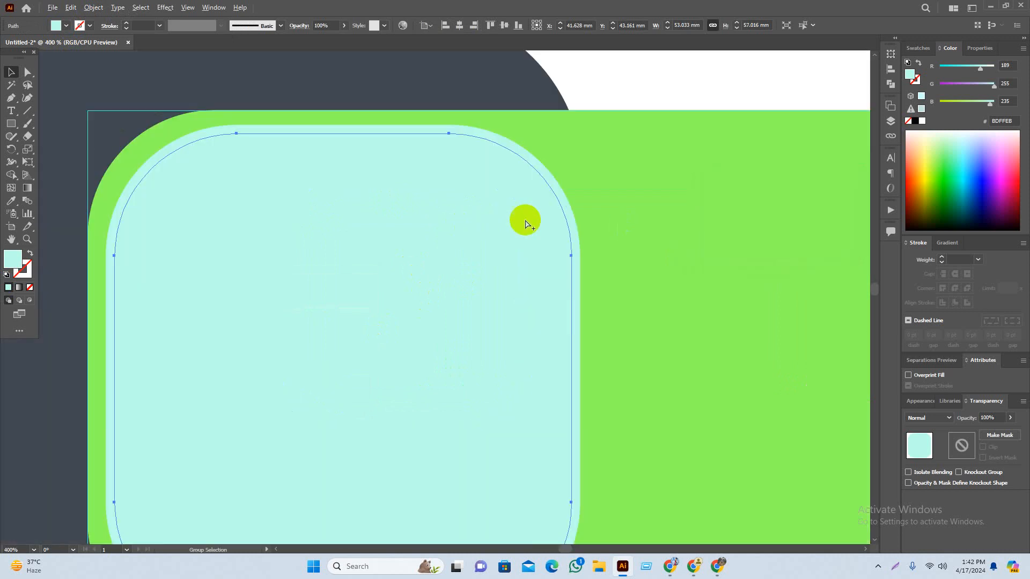
click(556, 190)
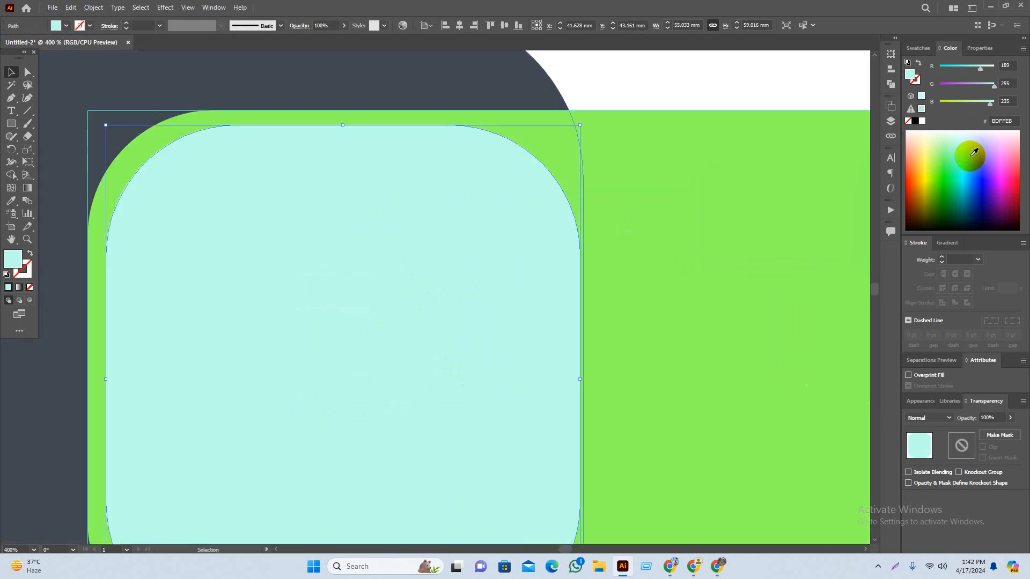
click(922, 121)
Step: Make the green header bar the sidebar's dark grey with the Eyedropper
click(689, 98)
scroll(582, 282, down, 3)
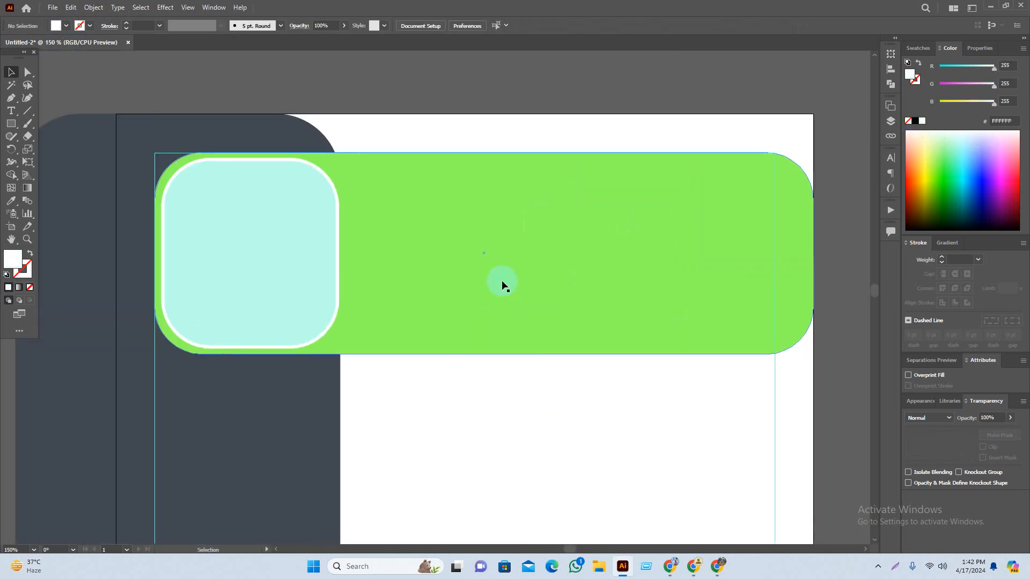
click(512, 263)
key(i)
click(322, 142)
Step: Pan around the header to compare the mint square with the reference résumé
key(v)
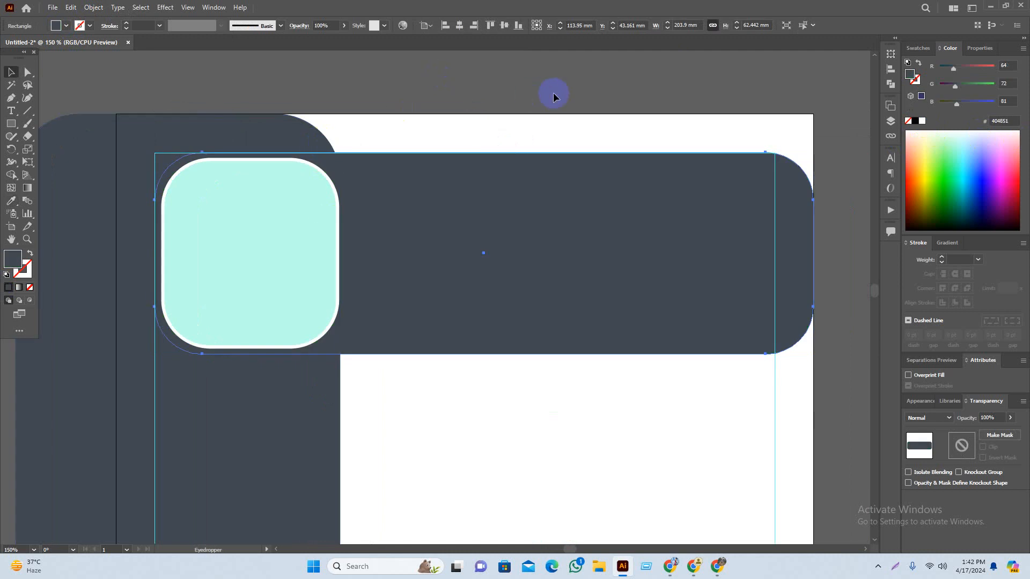
click(552, 92)
drag(467, 77, 494, 89)
scroll(327, 328, down, 1)
drag(287, 292, 374, 289)
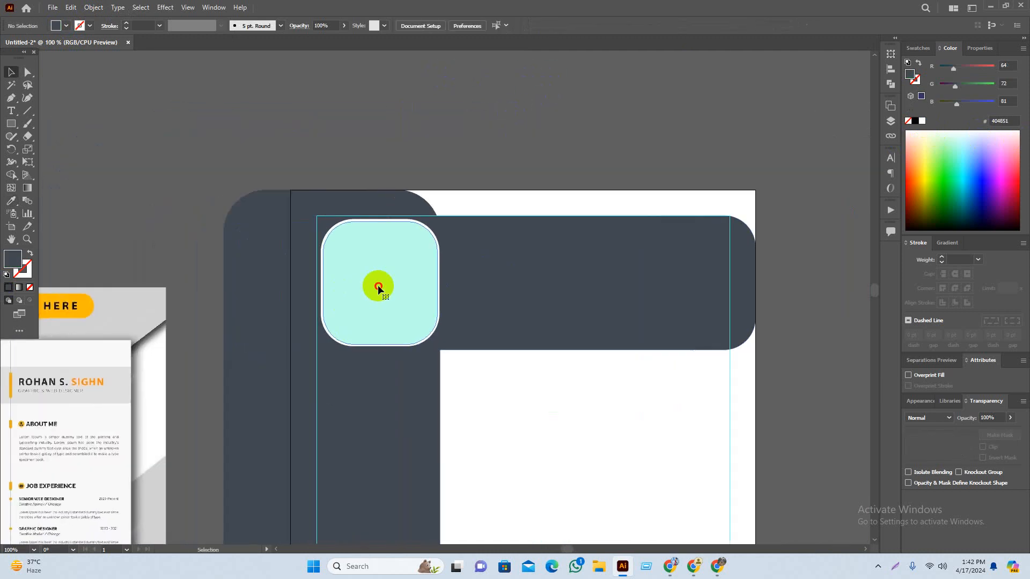
click(378, 286)
drag(510, 393, 507, 278)
click(780, 371)
drag(768, 322, 804, 359)
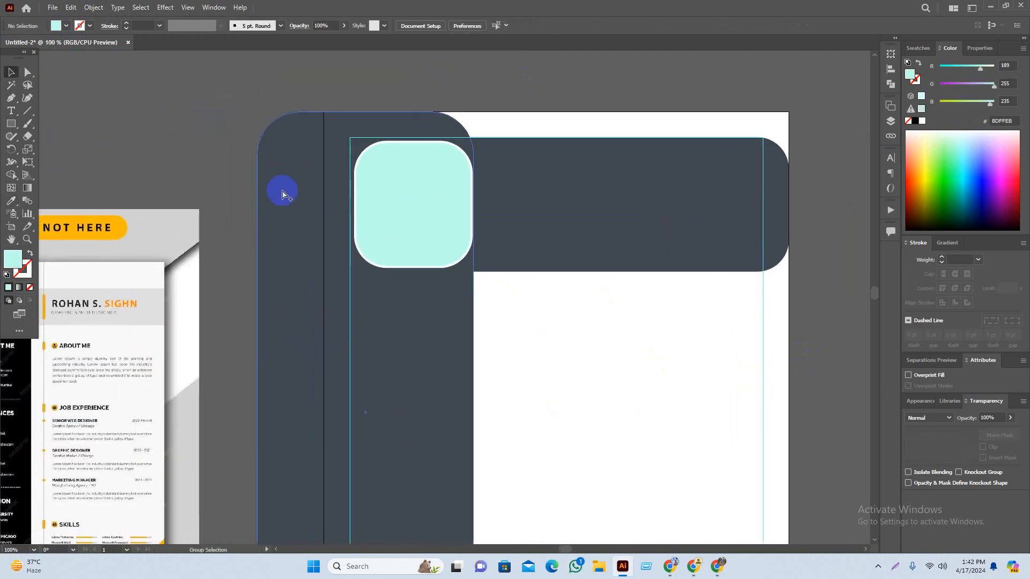
scroll(282, 194, up, 1)
Step: Select the dark header bar and bring up the Object menu's path commands
click(771, 215)
drag(687, 198, 522, 208)
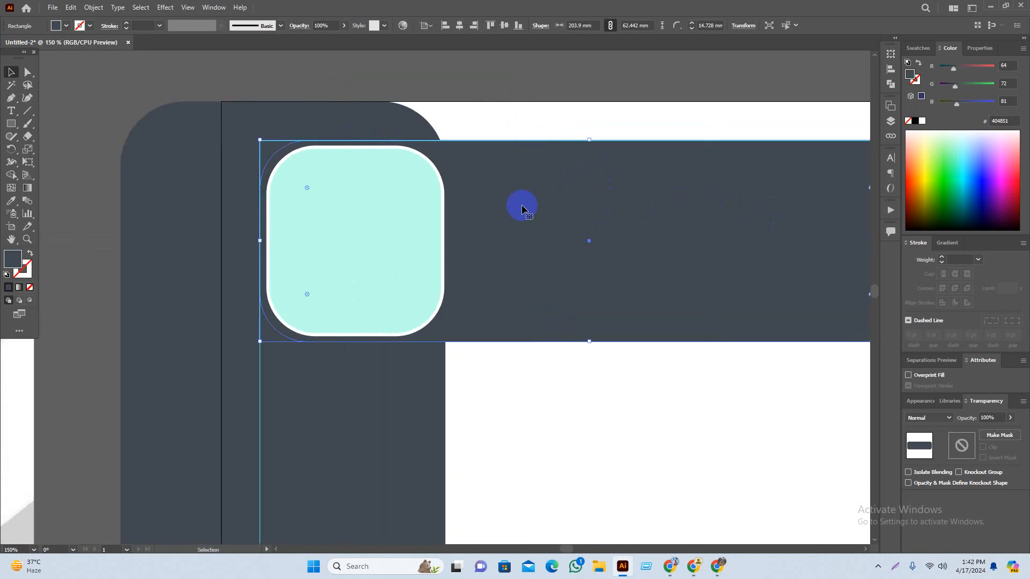
drag(425, 161, 455, 179)
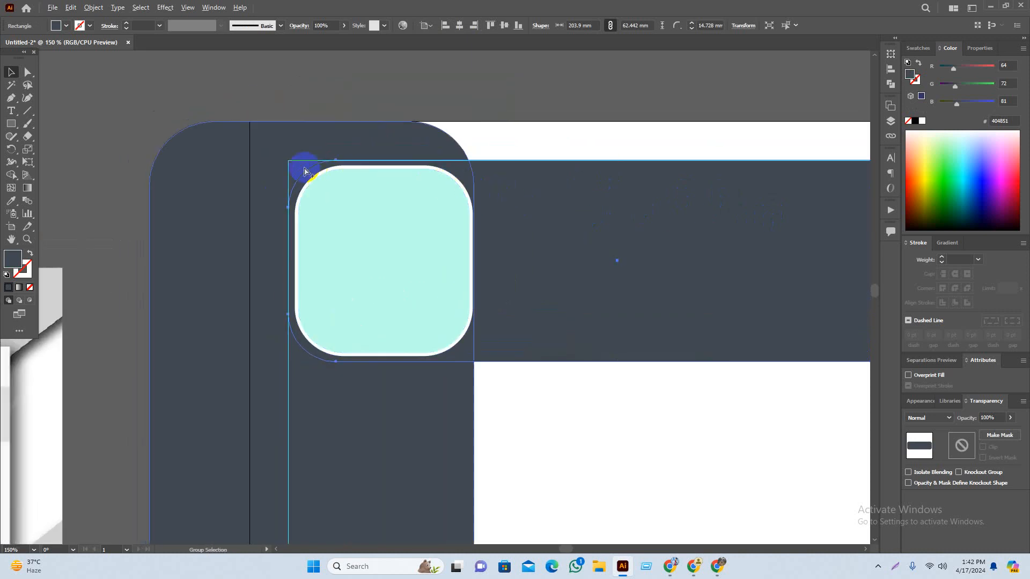
click(595, 73)
scroll(579, 67, right, 1)
scroll(545, 75, down, 3)
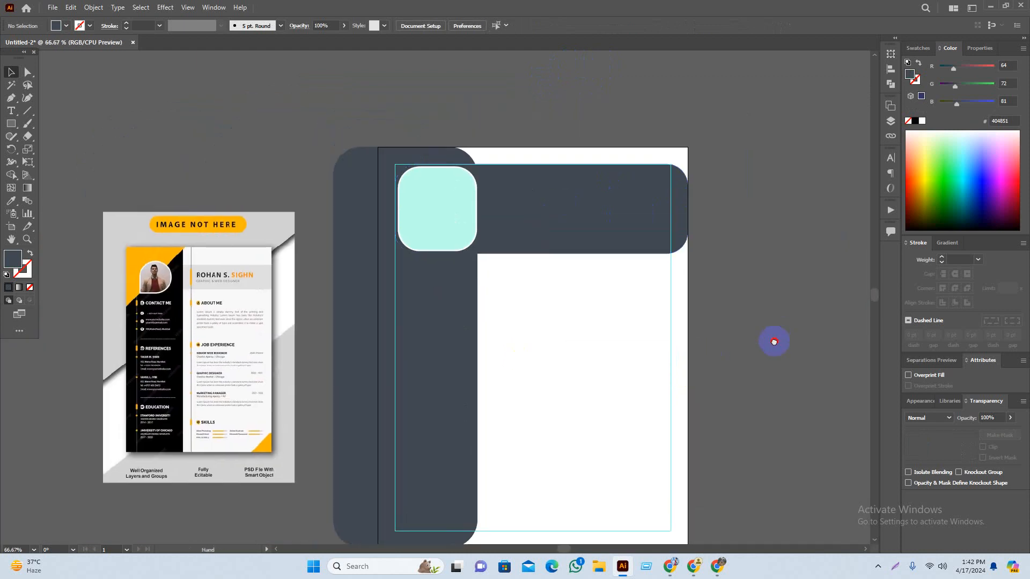
scroll(621, 285, up, 1)
scroll(496, 220, up, 1)
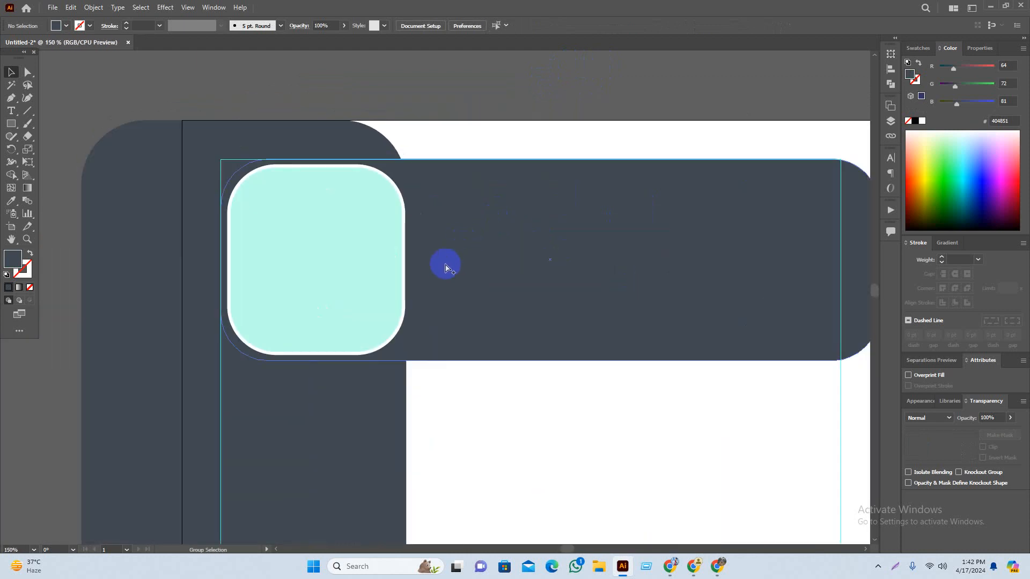
click(428, 290)
drag(425, 289, 454, 293)
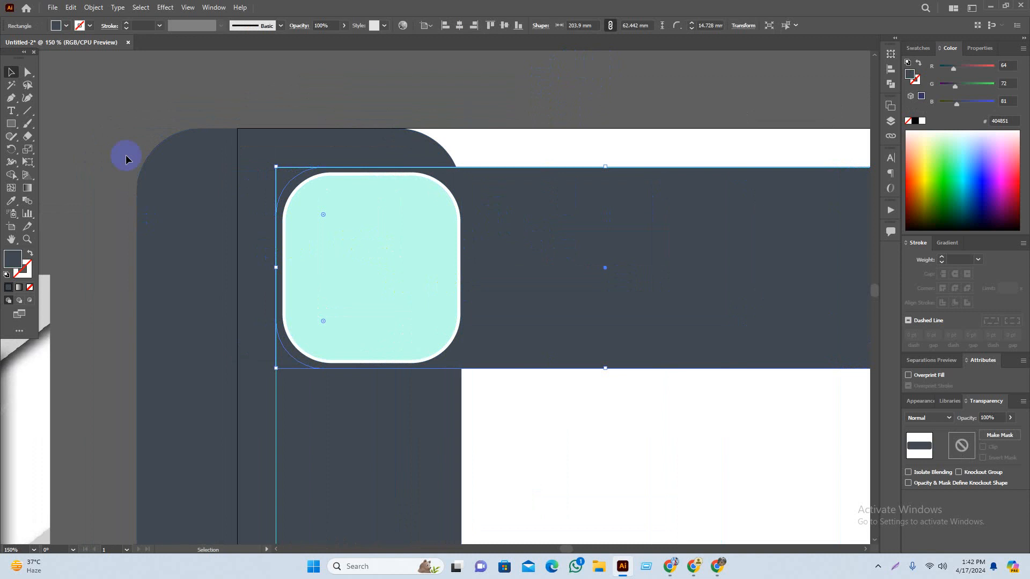
click(103, 10)
Step: Offset the header bar path outward by 1 mm and fill the outer copy white
mouse_move(126, 269)
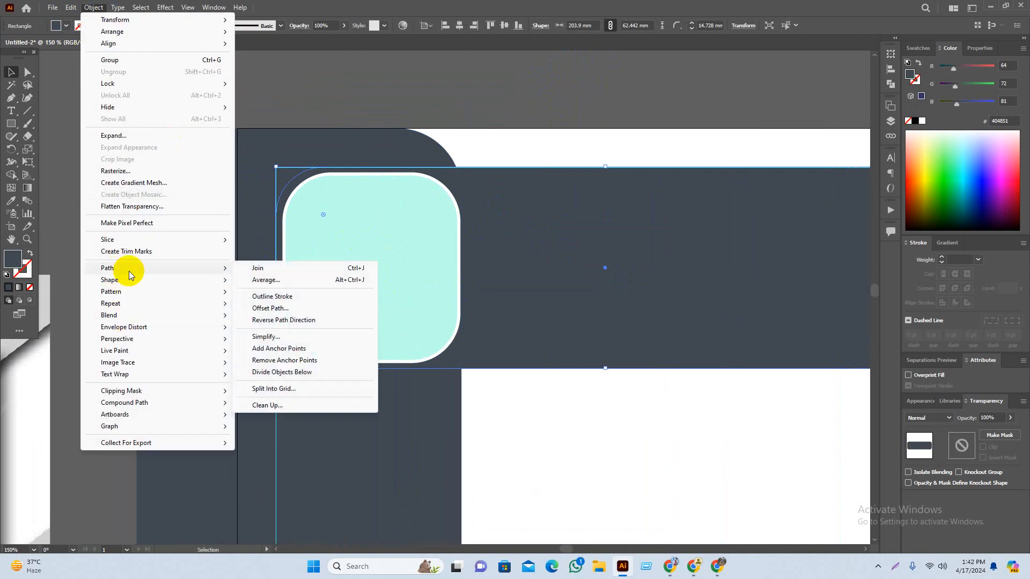
click(285, 307)
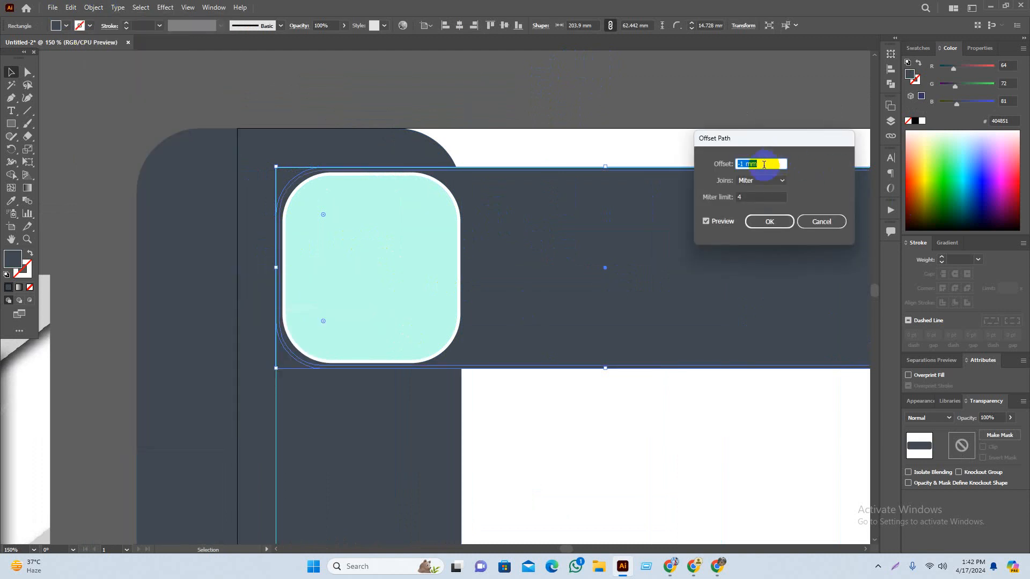
key(Up)
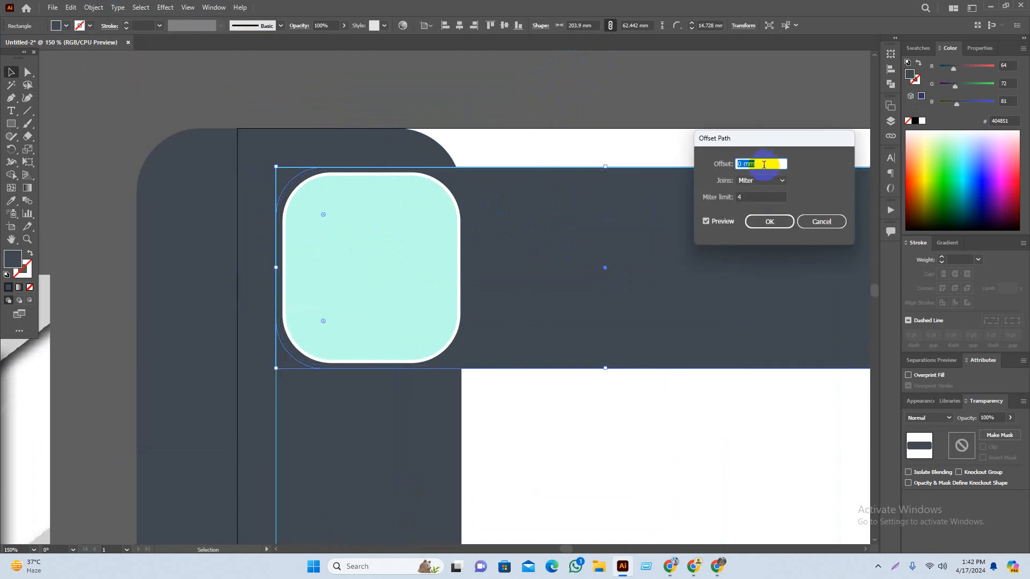
key(Up)
click(769, 222)
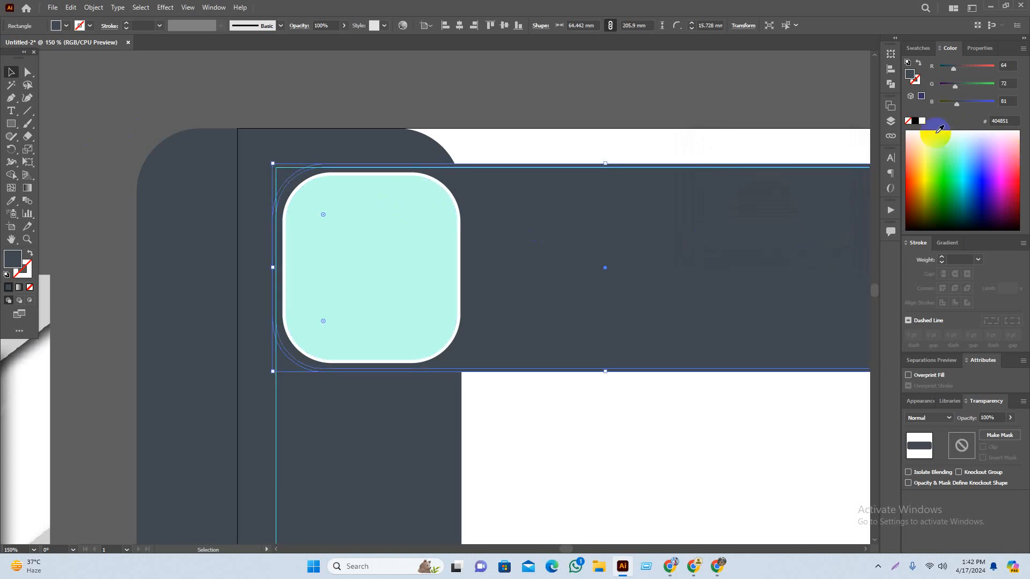
click(923, 122)
click(724, 79)
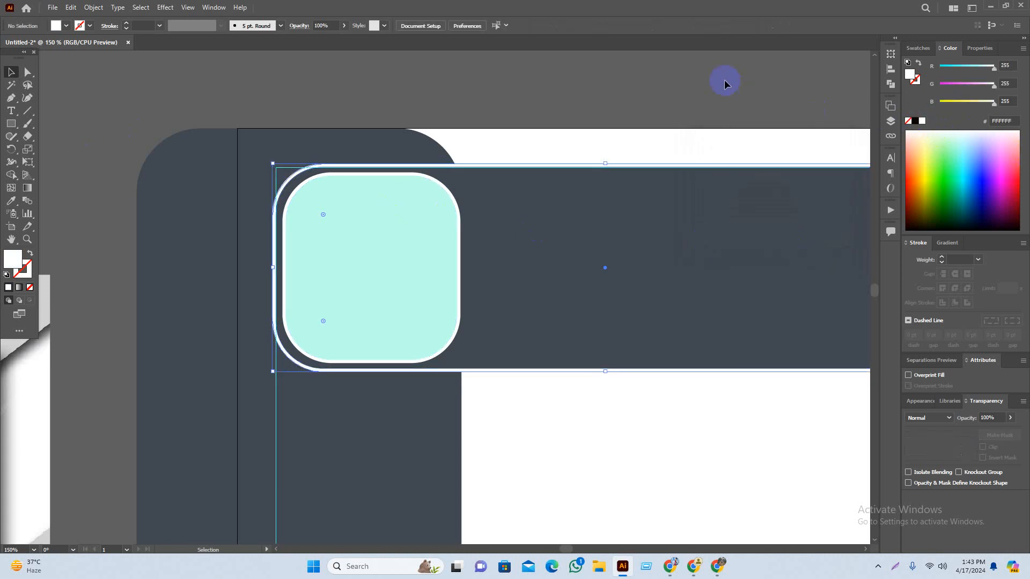
Step: Group the mint rounded square with its white outline using Ctrl+G
drag(779, 80, 734, 88)
scroll(676, 150, down, 2)
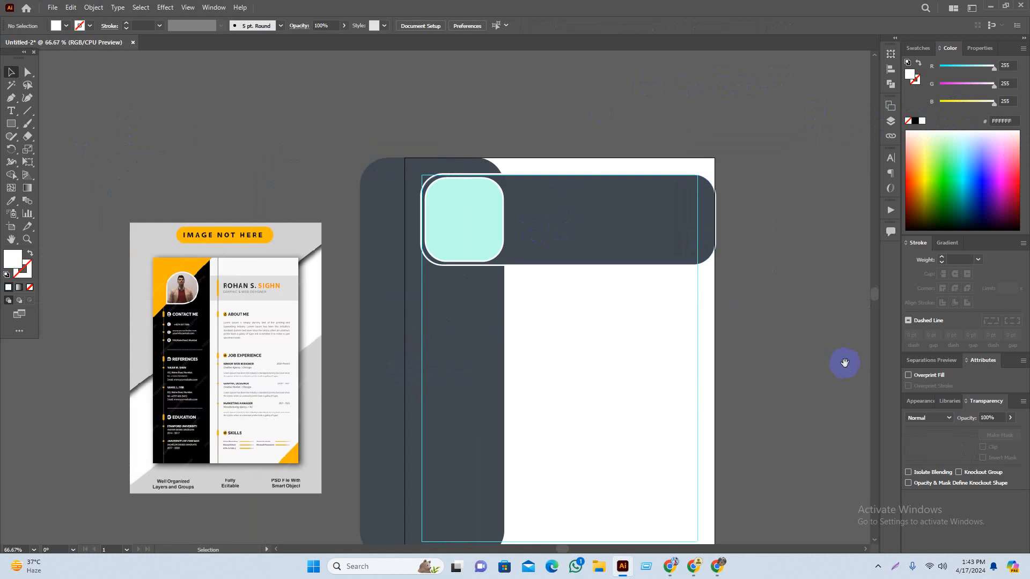
drag(844, 363, 767, 377)
scroll(432, 217, up, 3)
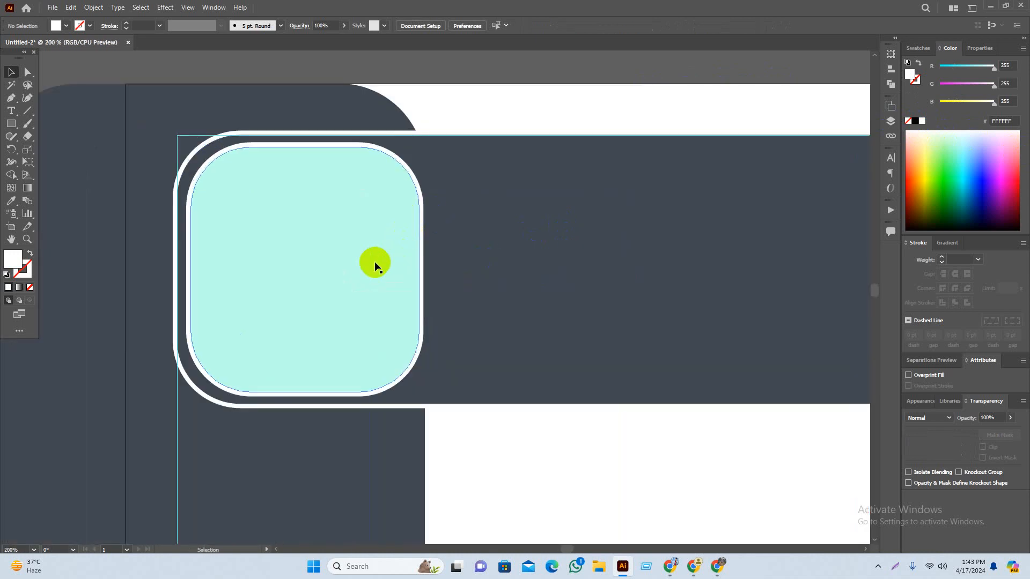
click(375, 266)
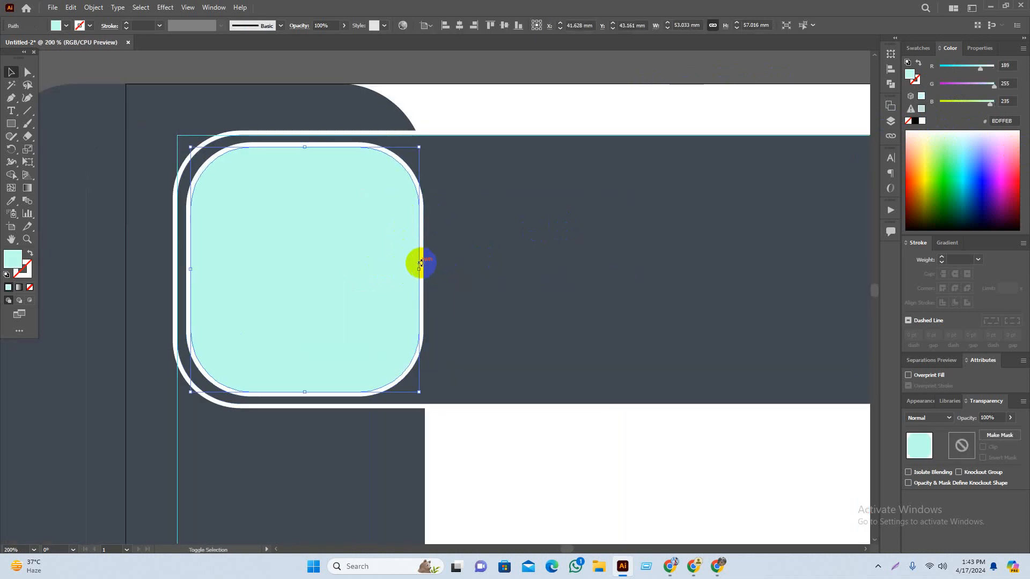
scroll(370, 275, up, 2)
shift+click(472, 234)
scroll(519, 383, down, 2)
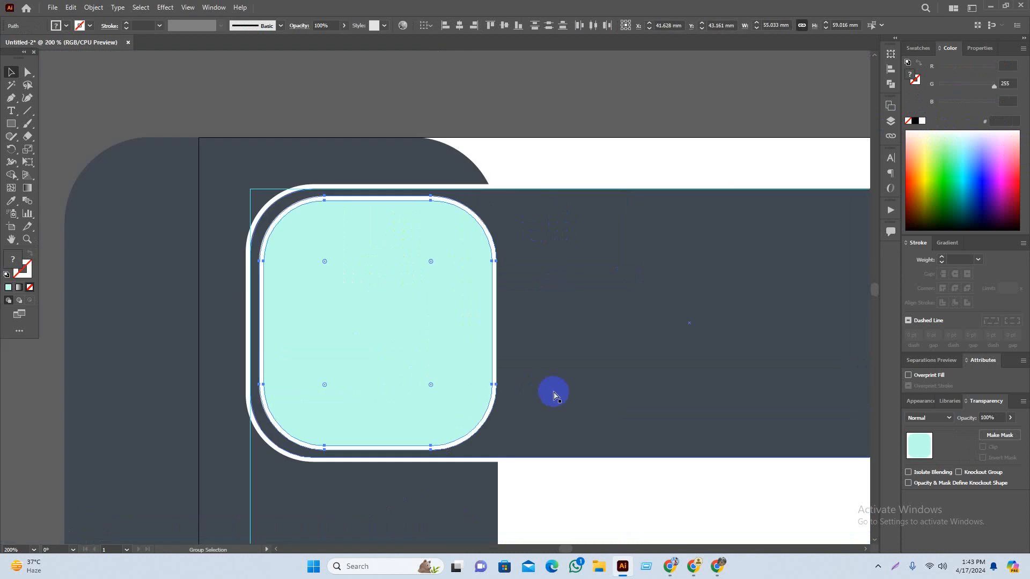
key(ctrl+g)
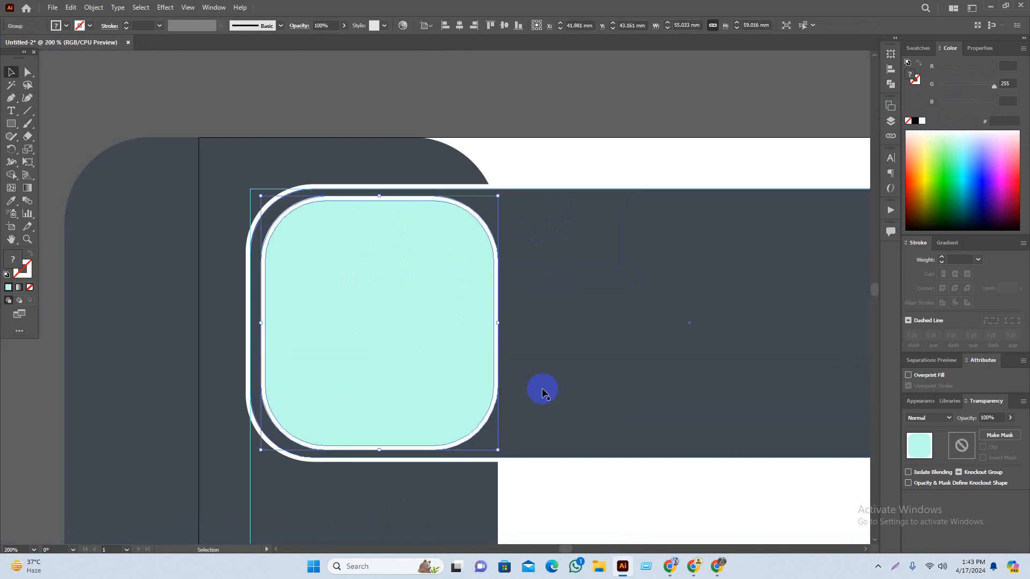
Step: Make the mint square group slightly shorter from its top edge
click(524, 106)
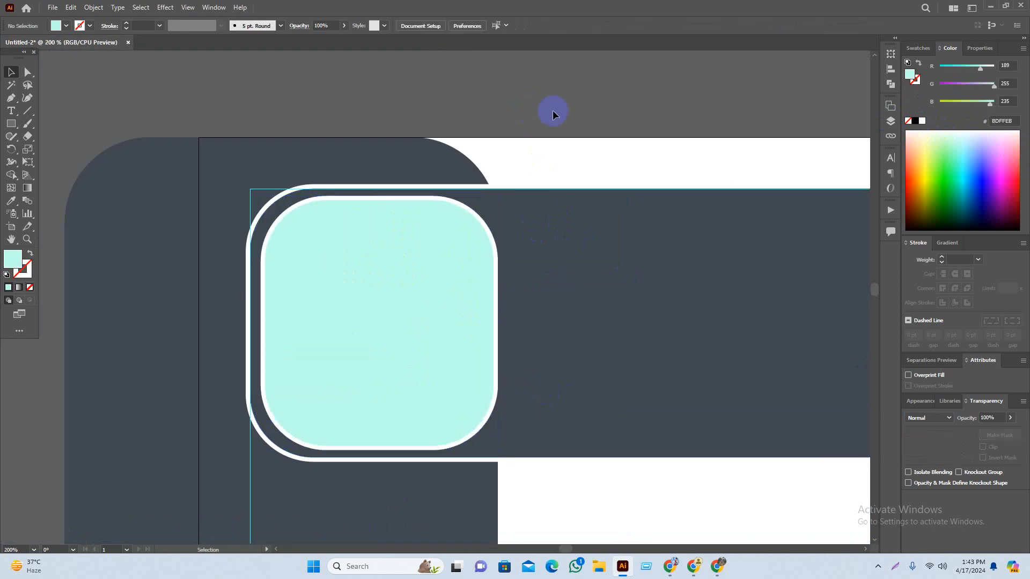
click(372, 298)
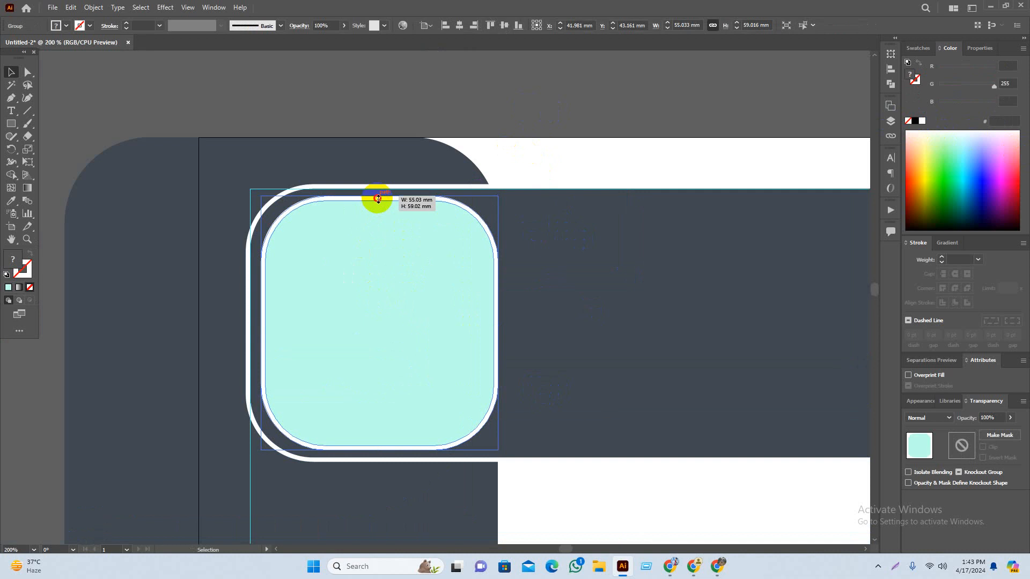
drag(378, 199, 378, 200)
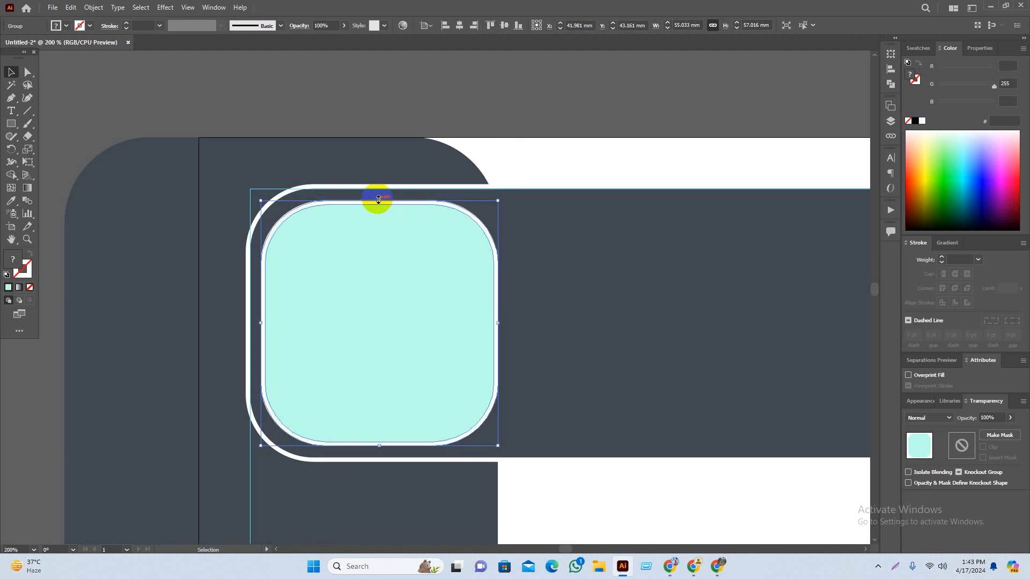
click(523, 102)
scroll(574, 287, down, 3)
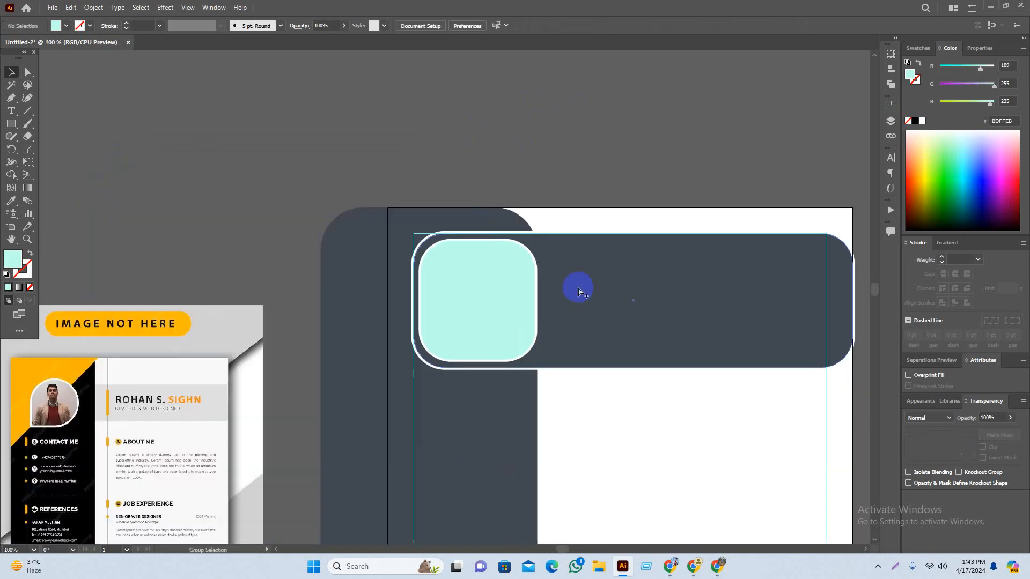
scroll(485, 299, up, 3)
Step: Undo an accidental stretch of the group's height from its bottom edge
click(625, 344)
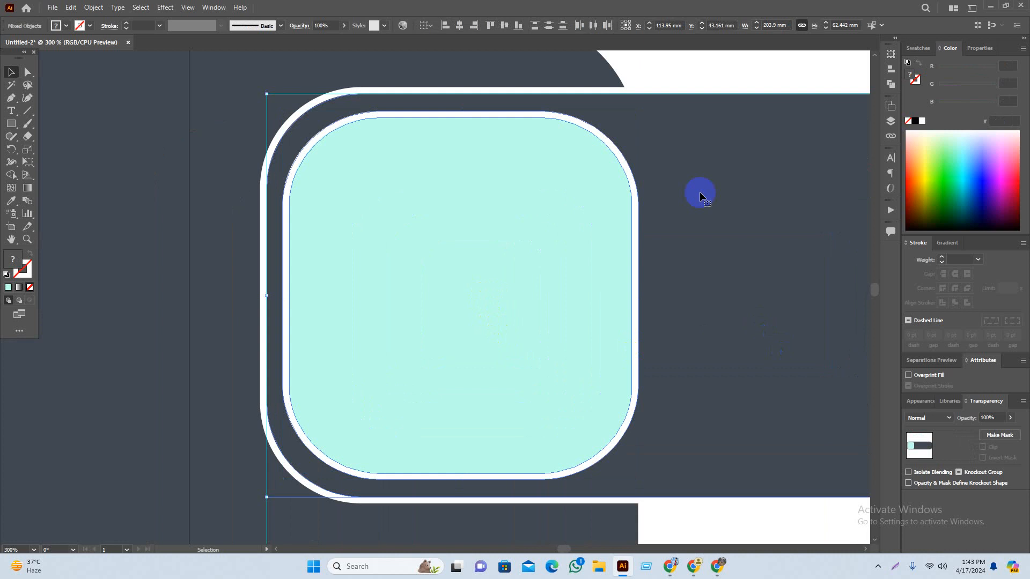
click(676, 73)
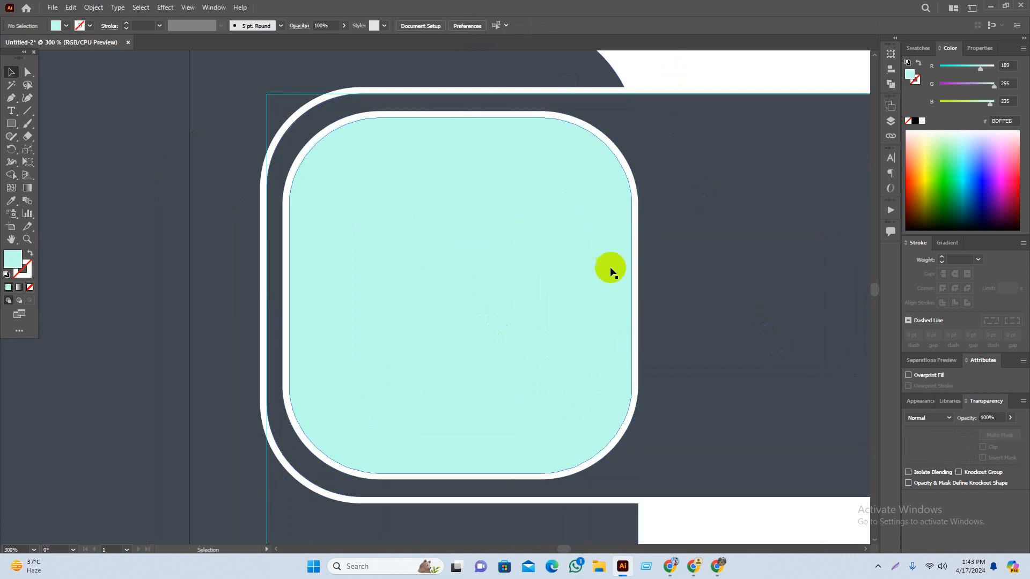
scroll(494, 387, down, 1)
drag(631, 366, 506, 347)
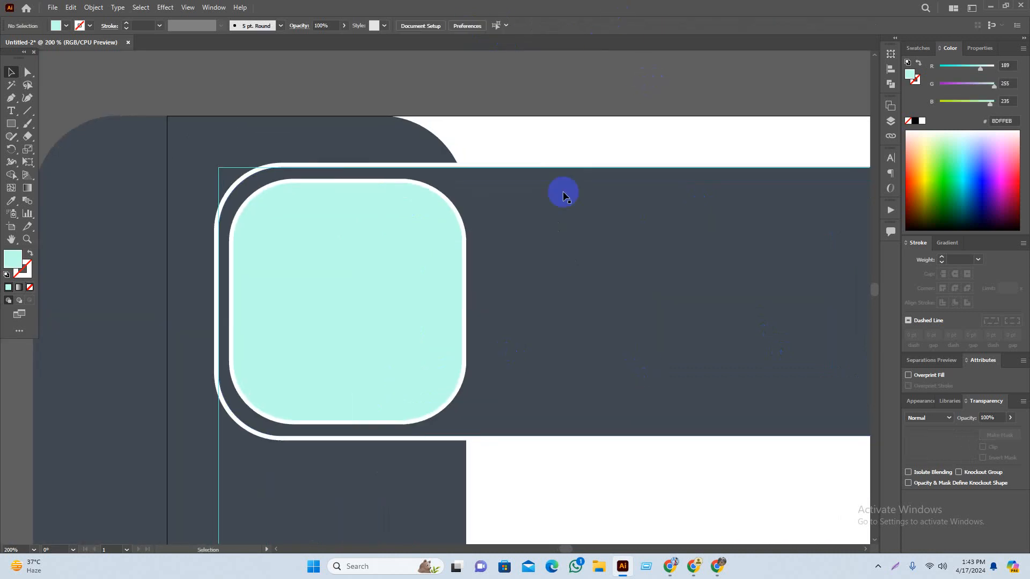
click(367, 371)
drag(347, 424, 347, 428)
key(ctrl+z)
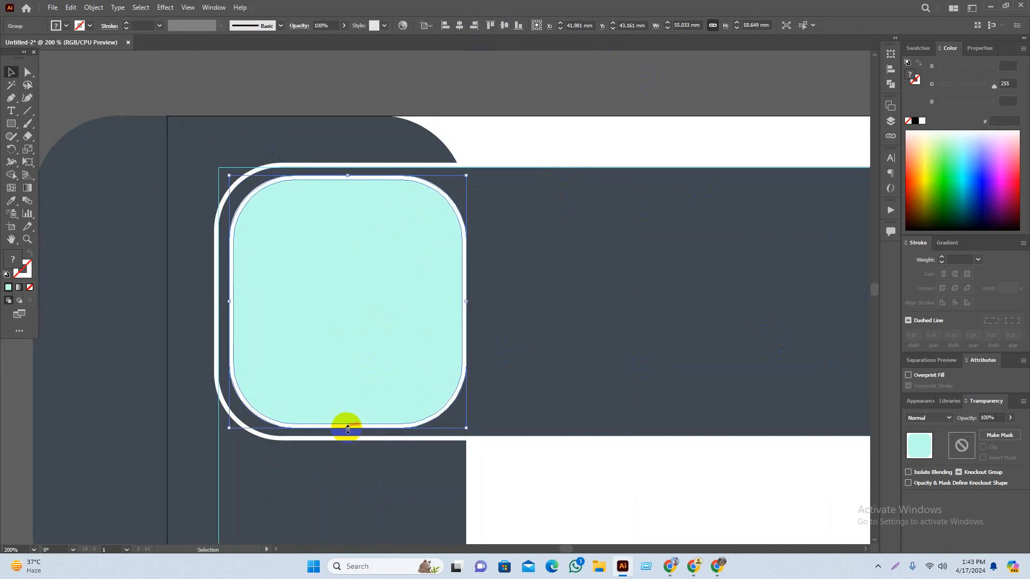
Step: Bring the whole artboard into view, then switch over to the web browser
click(657, 73)
drag(658, 73, 655, 71)
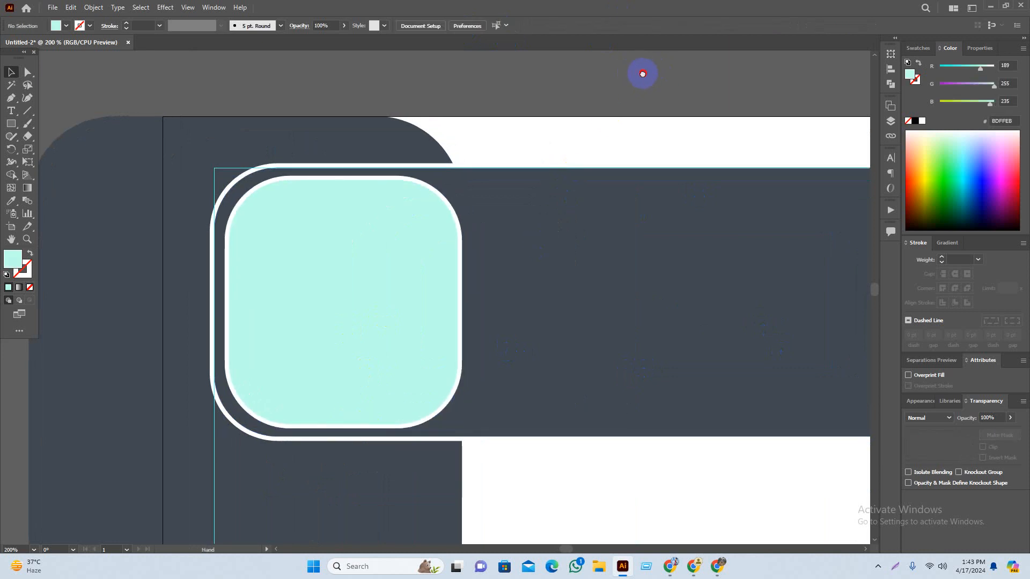
scroll(457, 217, down, 1)
click(378, 288)
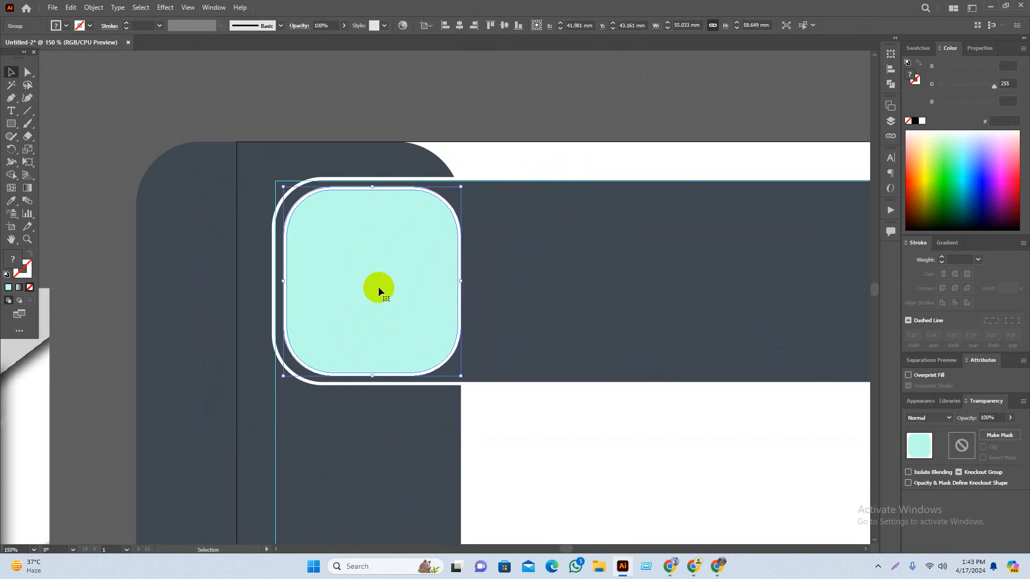
click(681, 142)
scroll(681, 143, down, 2)
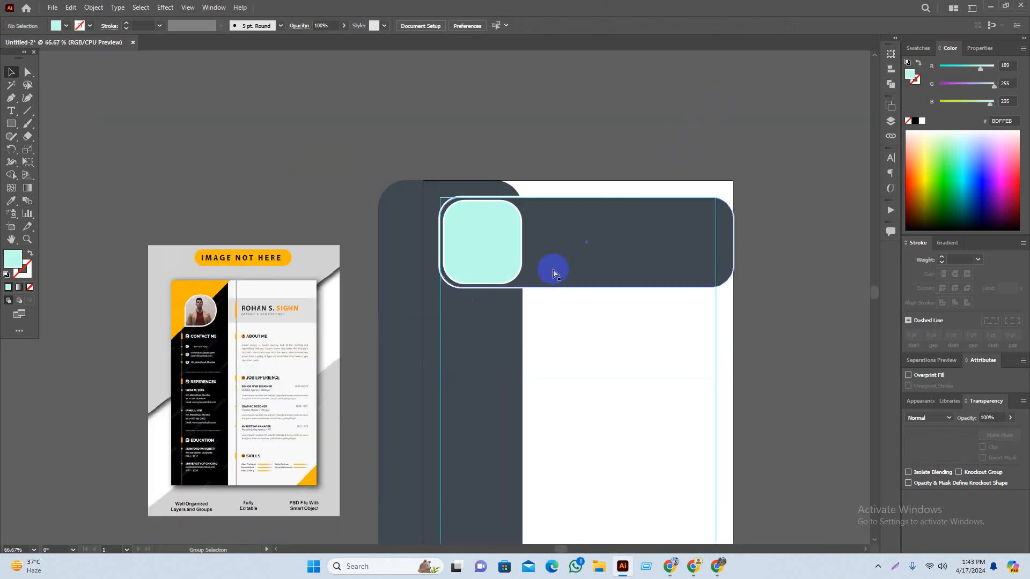
drag(689, 349, 650, 342)
drag(777, 392, 701, 345)
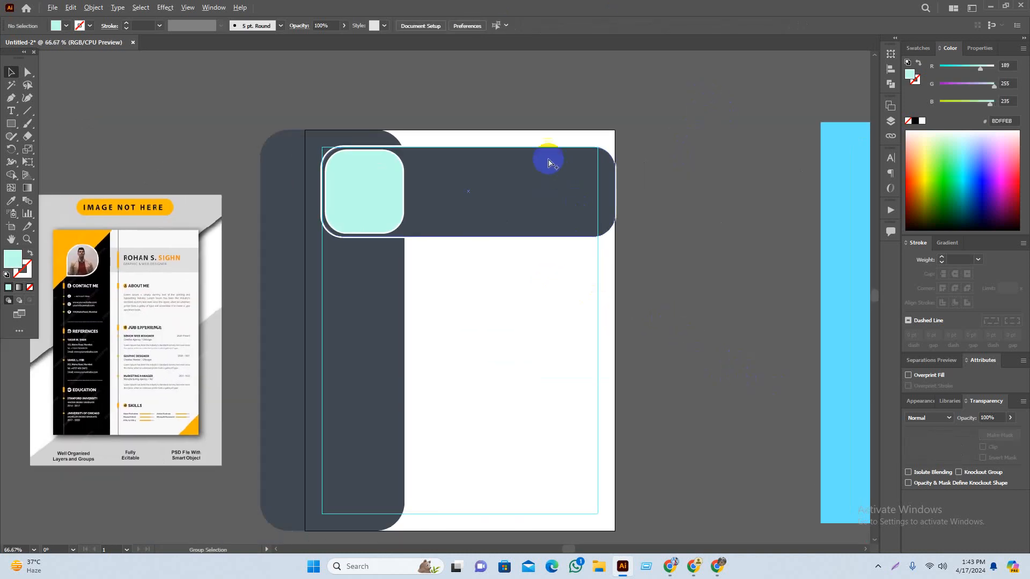
scroll(548, 162, up, 1)
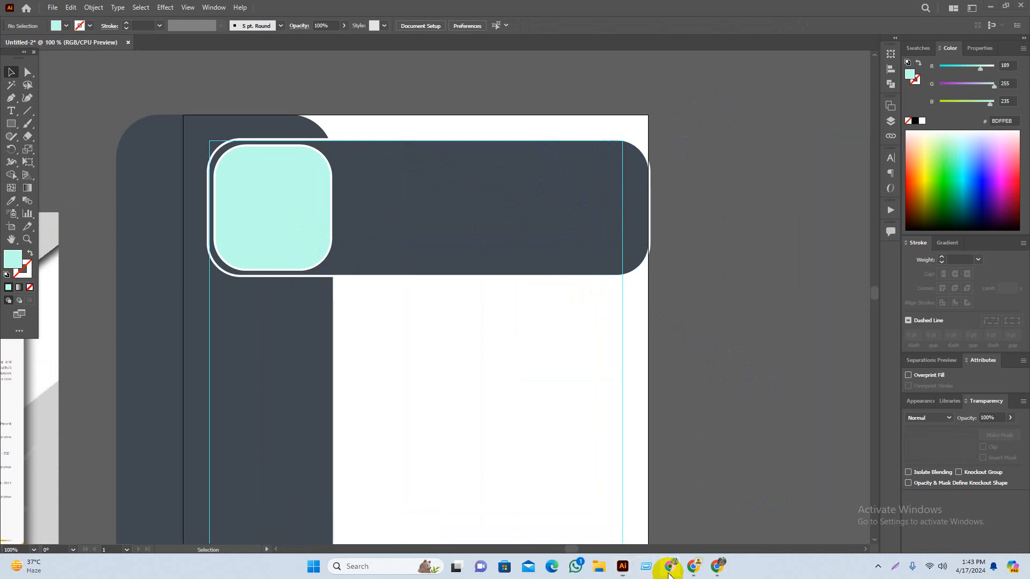
click(670, 566)
click(693, 566)
Step: In a new Chrome tab, search Google for 'pexels' and open pexels.com
click(470, 12)
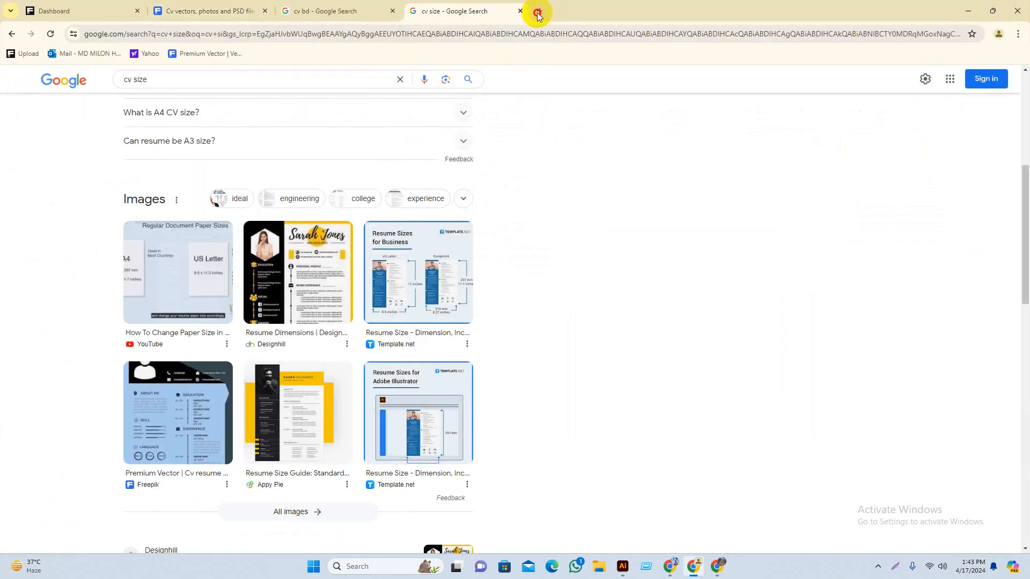
click(540, 11)
click(416, 231)
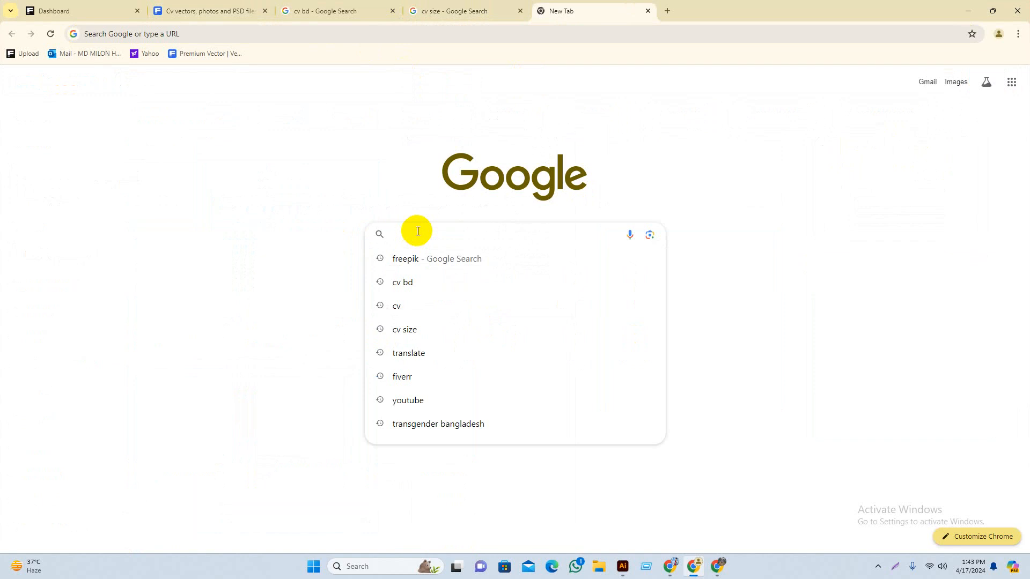
text(p)
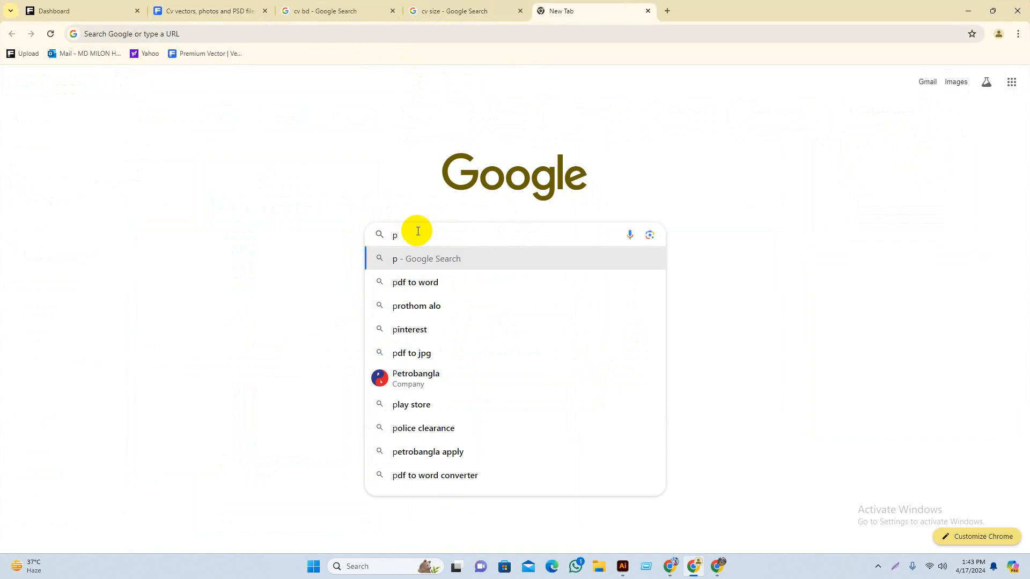
text(e)
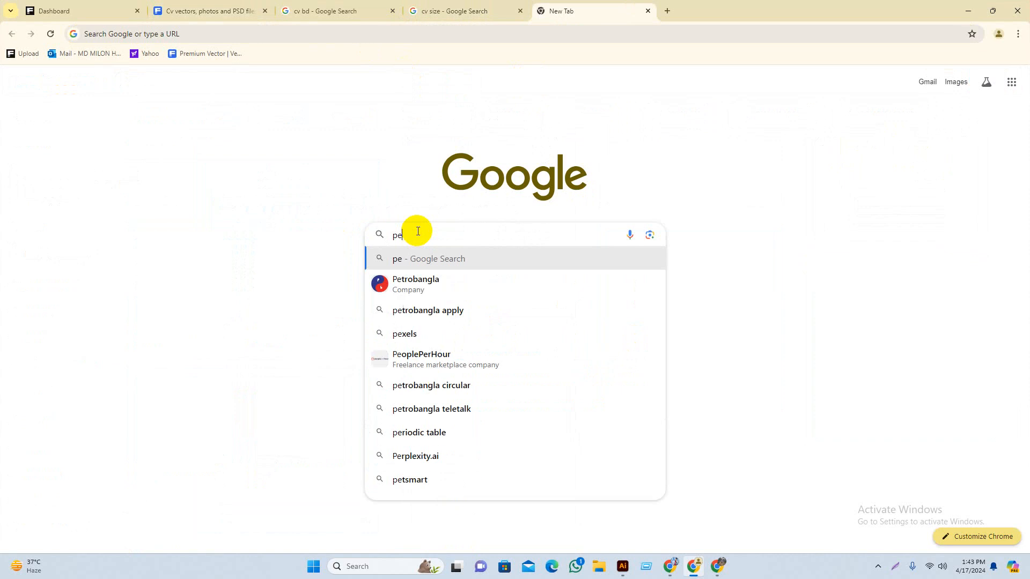
click(455, 327)
click(131, 190)
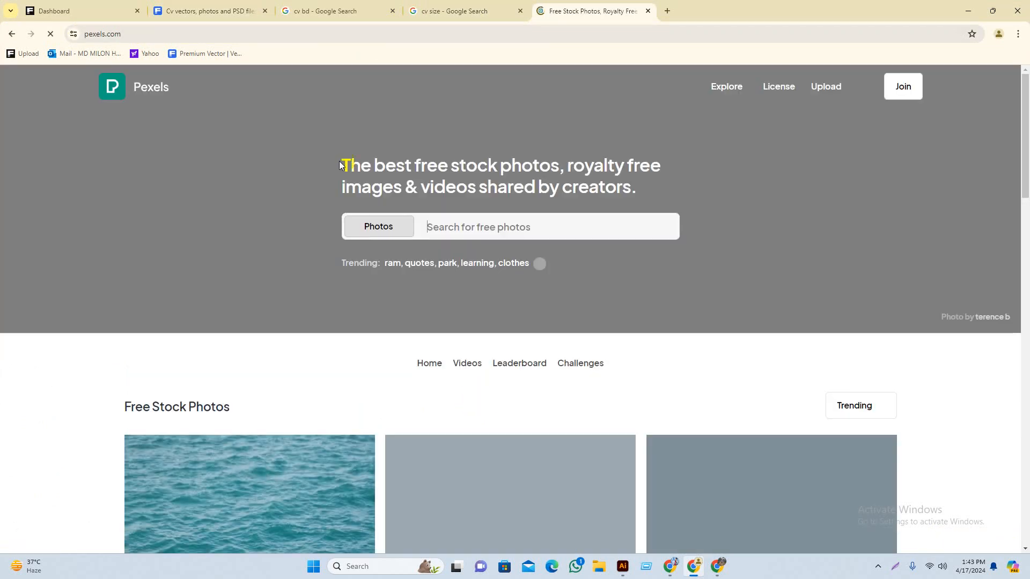
Step: Search Pexels for 'business man' photos
scroll(565, 331, down, 2)
scroll(565, 330, down, 5)
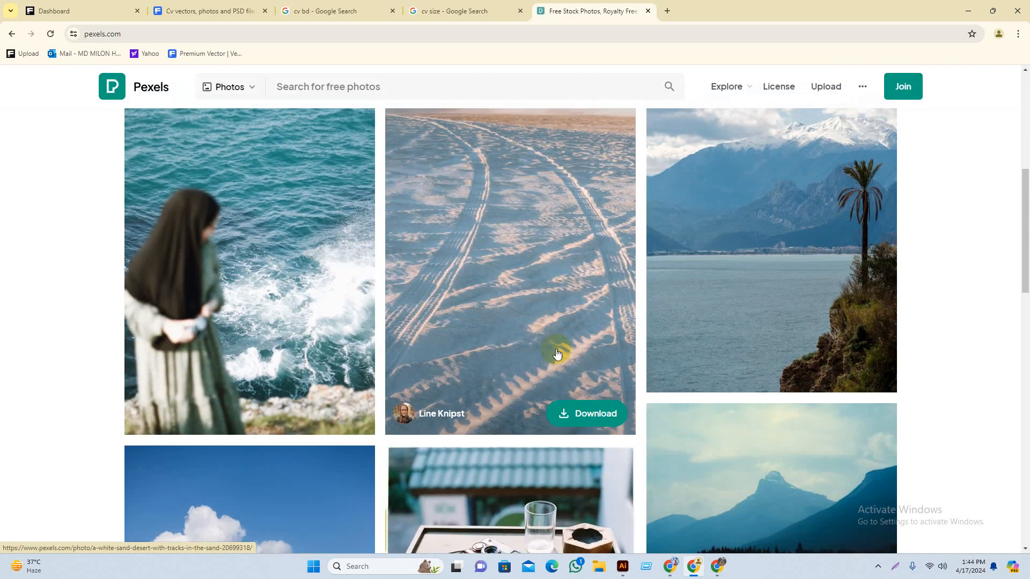
scroll(557, 354, up, 7)
scroll(574, 384, down, 11)
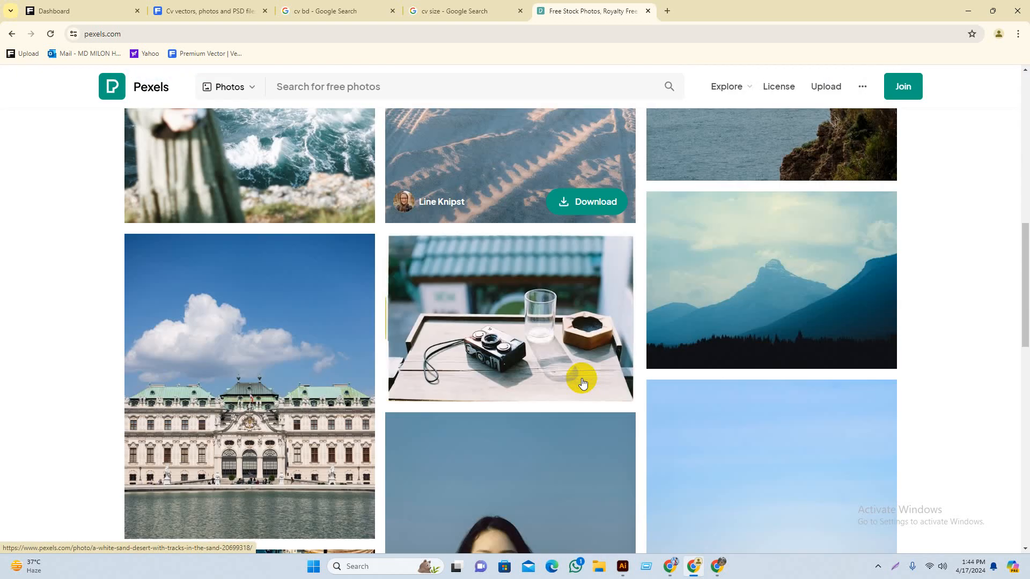
scroll(583, 383, up, 10)
click(499, 172)
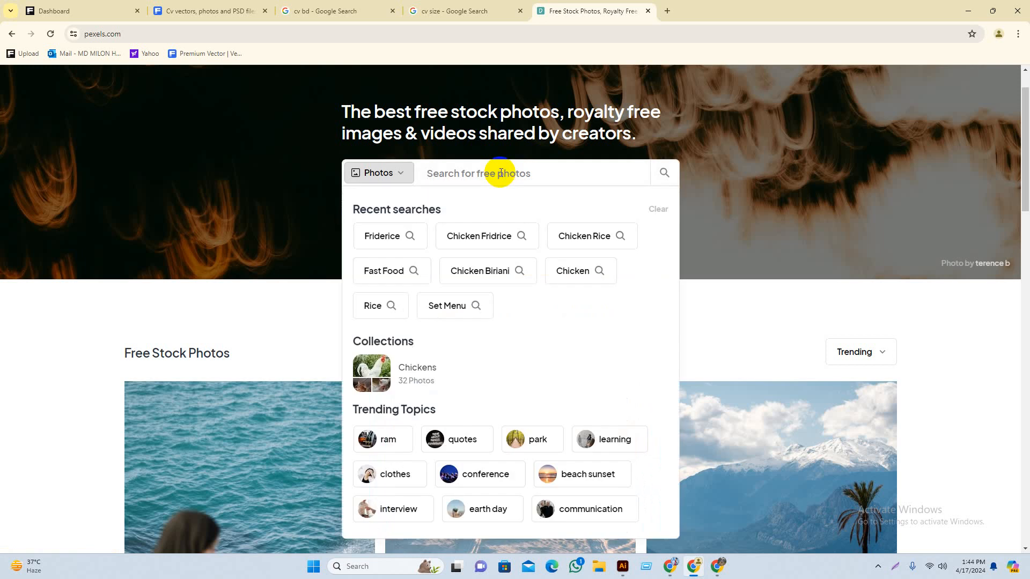
text(bus)
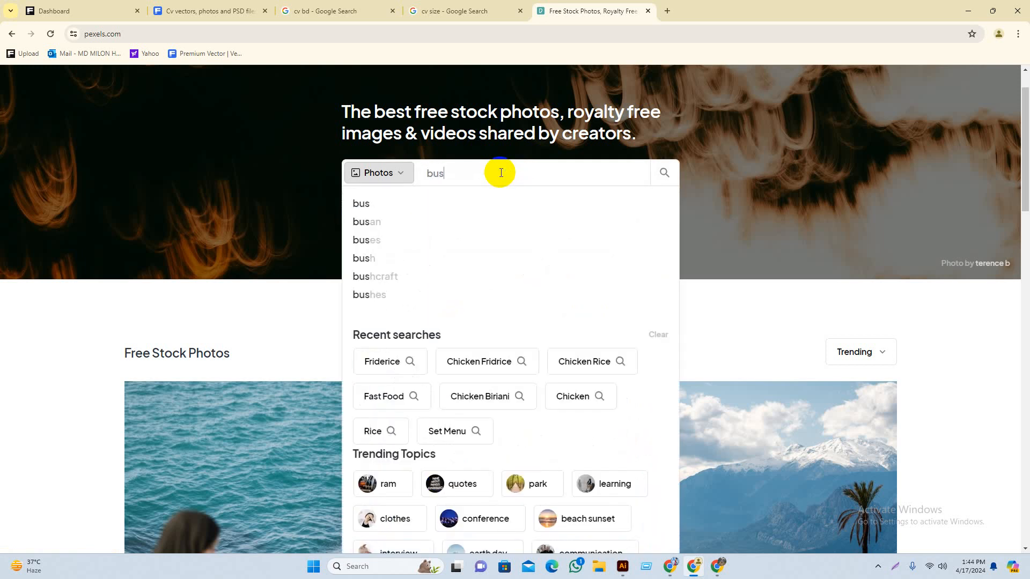
text(ines)
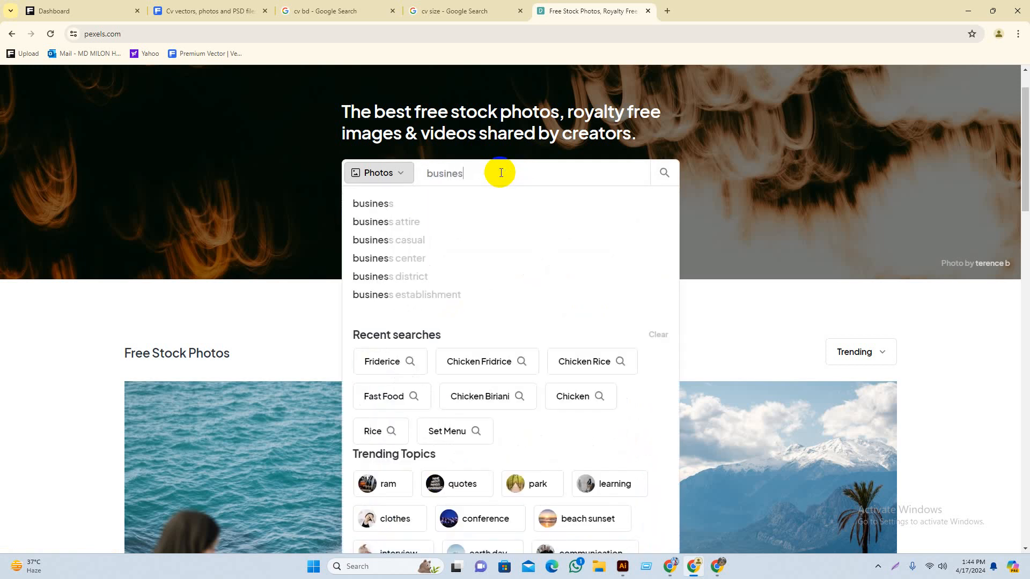
text(man)
key(Return)
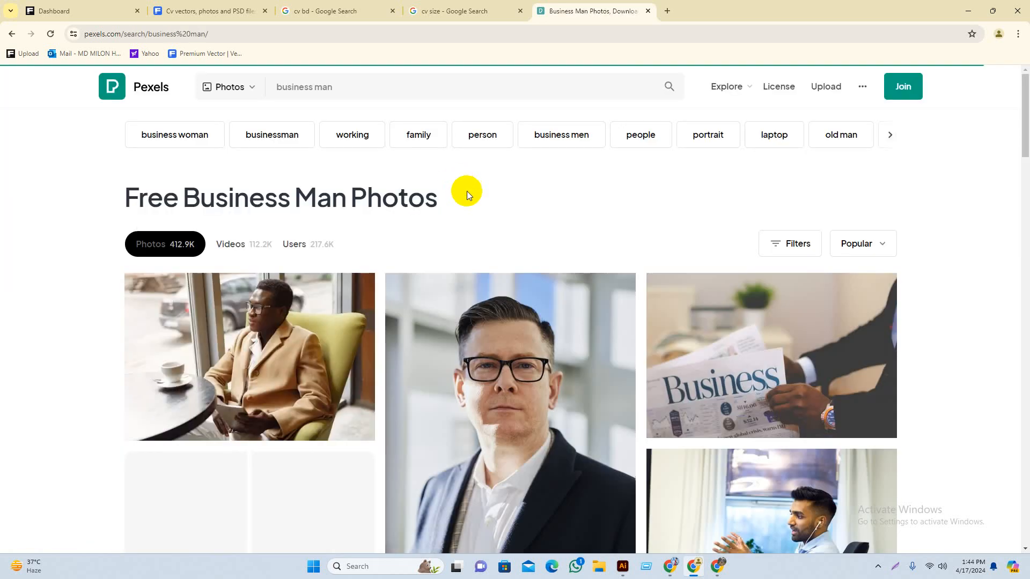
Step: Browse the results and open the crossed-arms businessman in a black suit photo
scroll(544, 348, down, 2)
scroll(542, 365, down, 4)
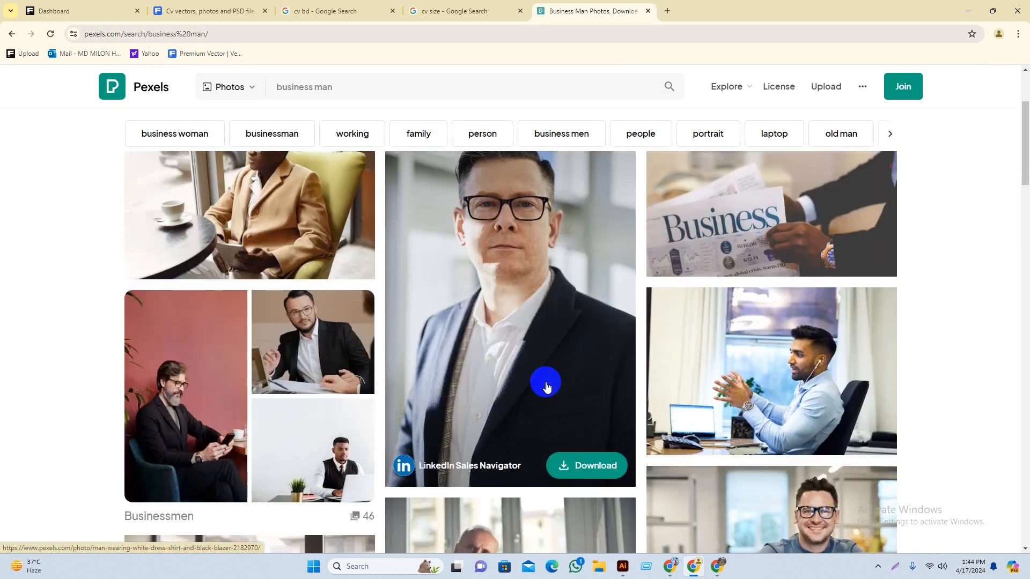
scroll(538, 410, up, 1)
scroll(538, 411, down, 10)
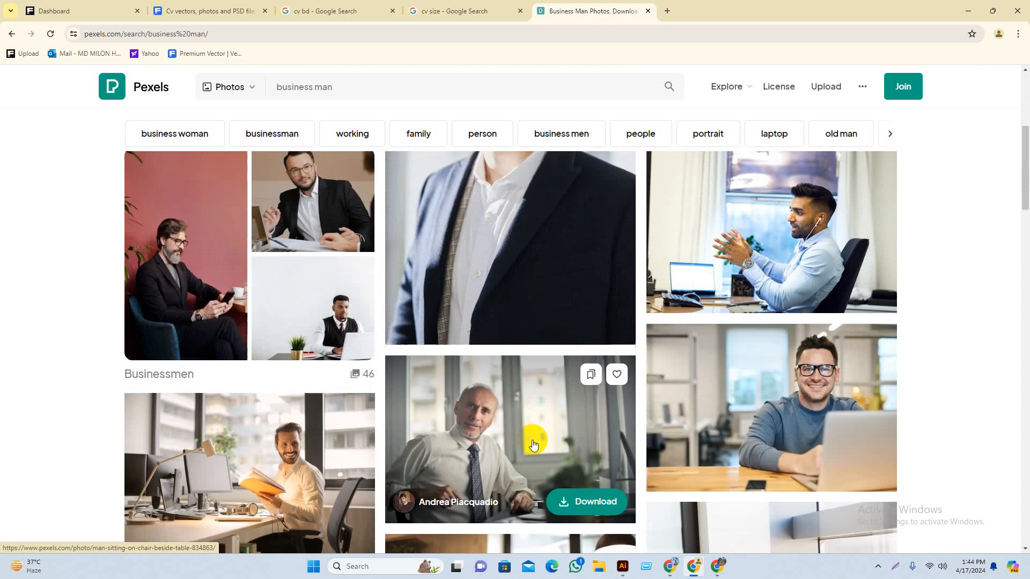
scroll(488, 322, up, 2)
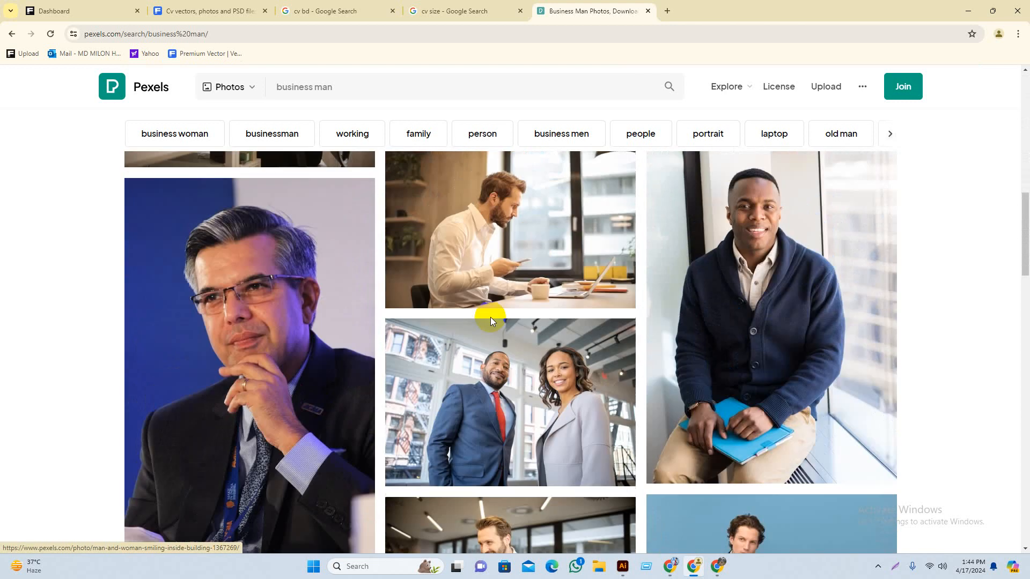
scroll(488, 316, down, 6)
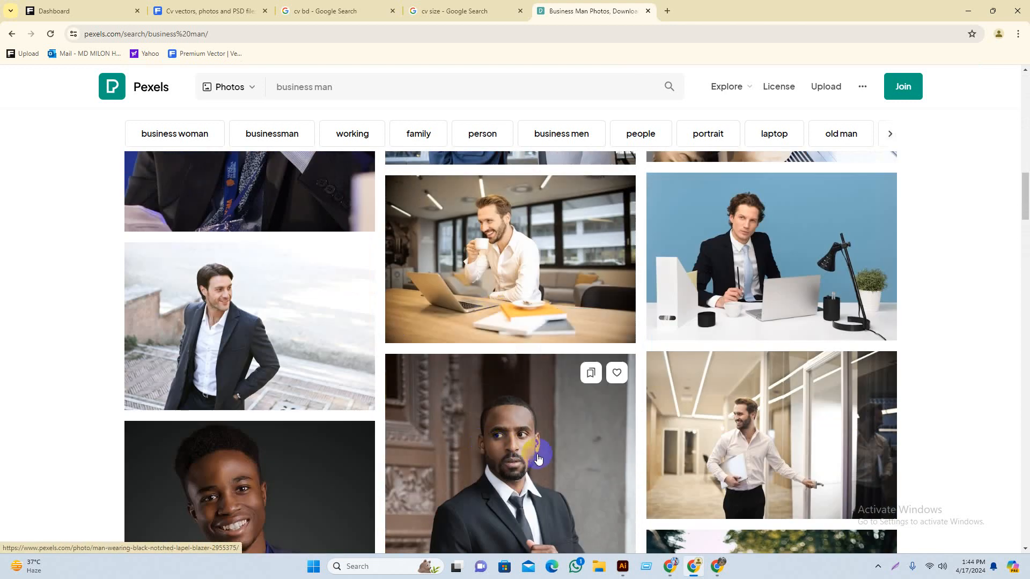
scroll(524, 441, down, 4)
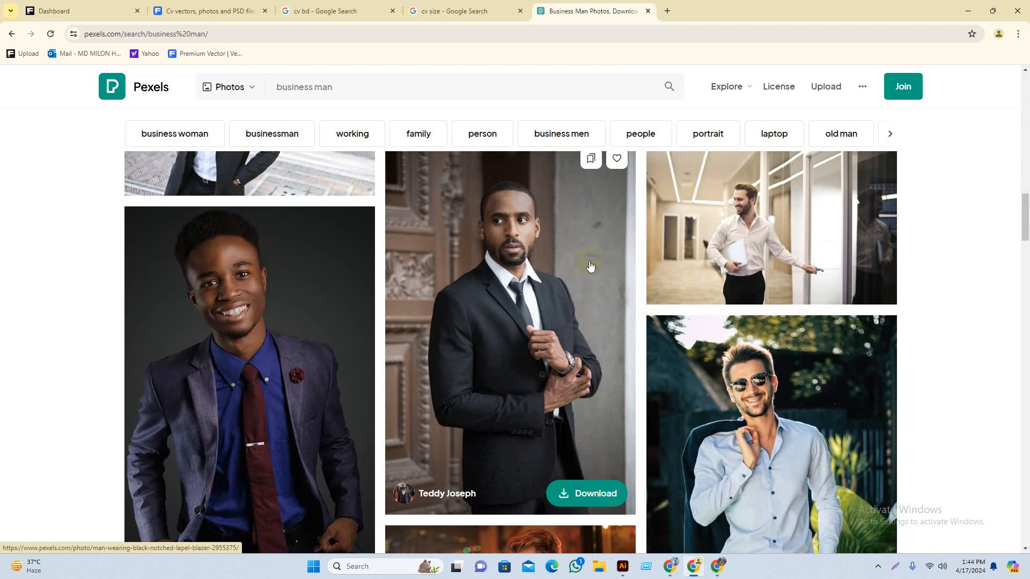
scroll(589, 268, down, 8)
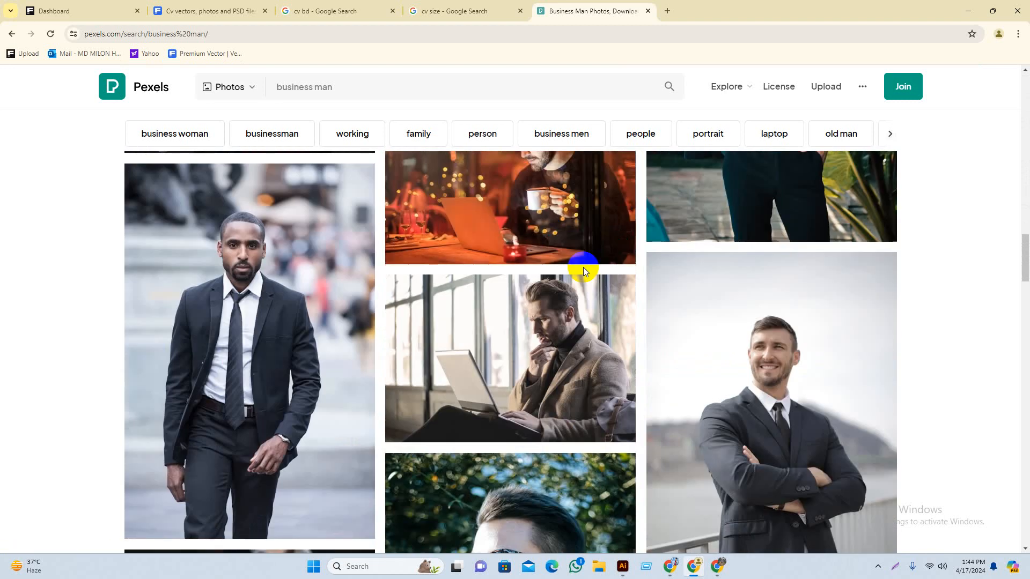
scroll(583, 270, down, 3)
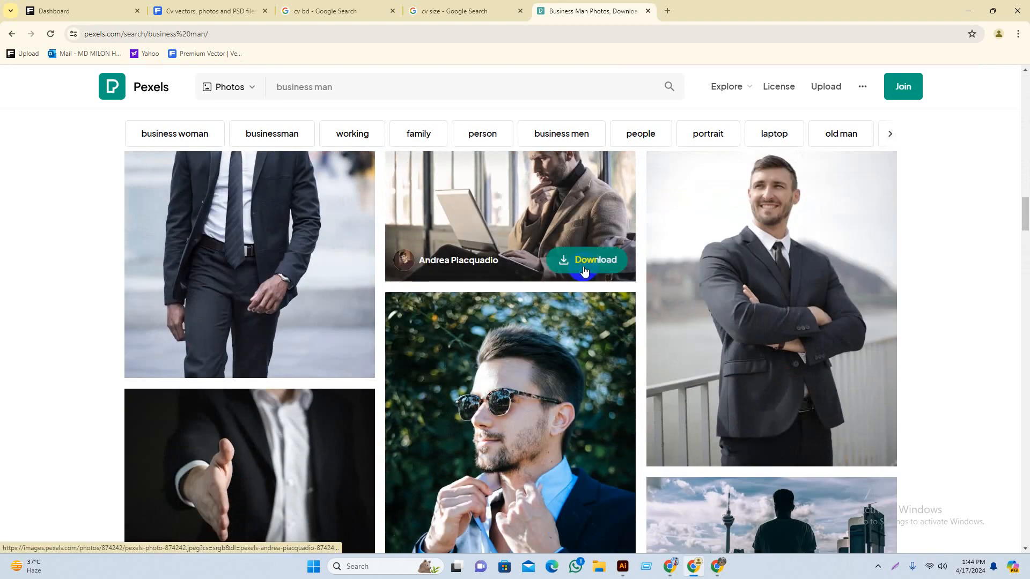
scroll(583, 270, down, 9)
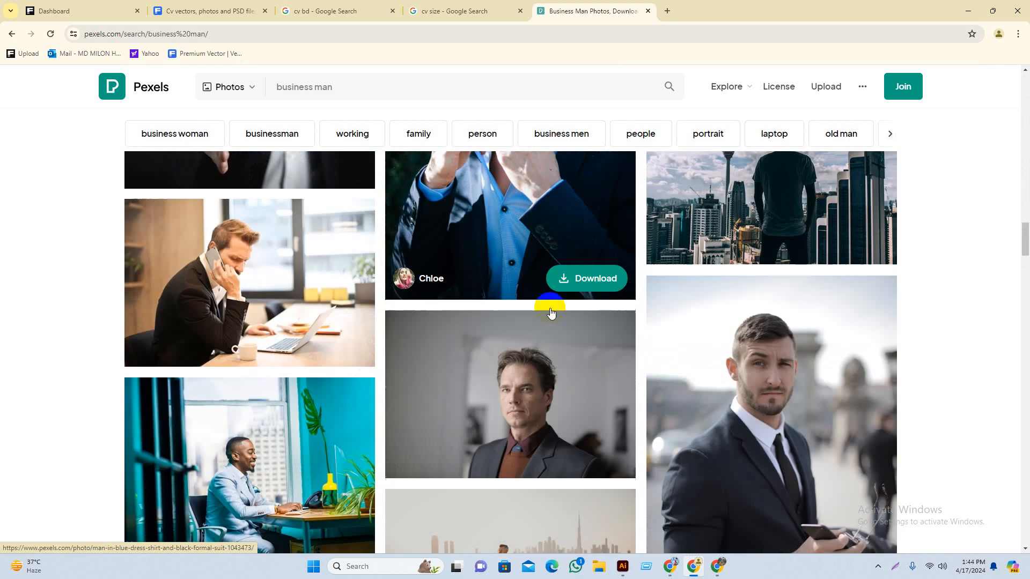
scroll(572, 318, down, 7)
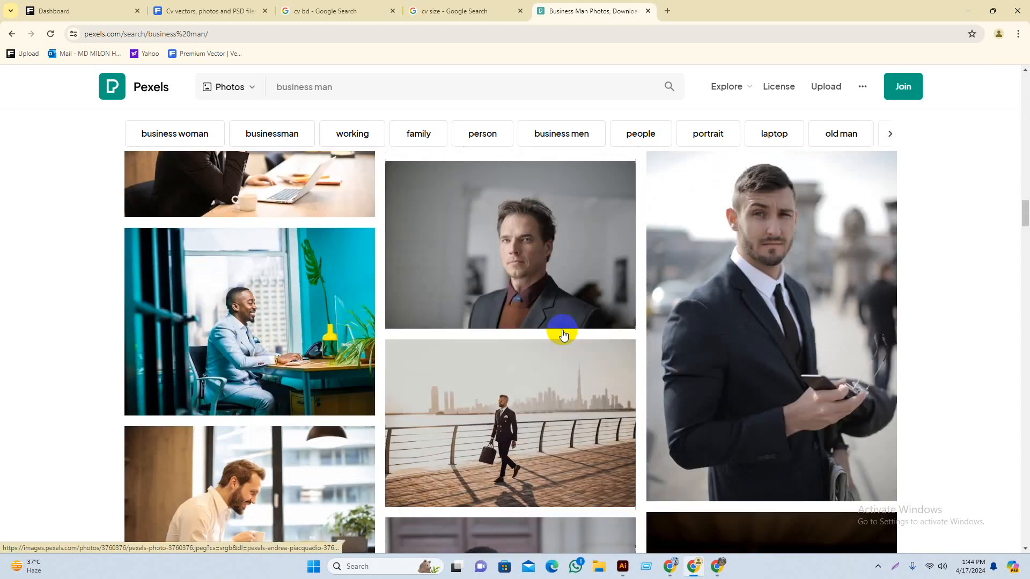
scroll(550, 348, down, 10)
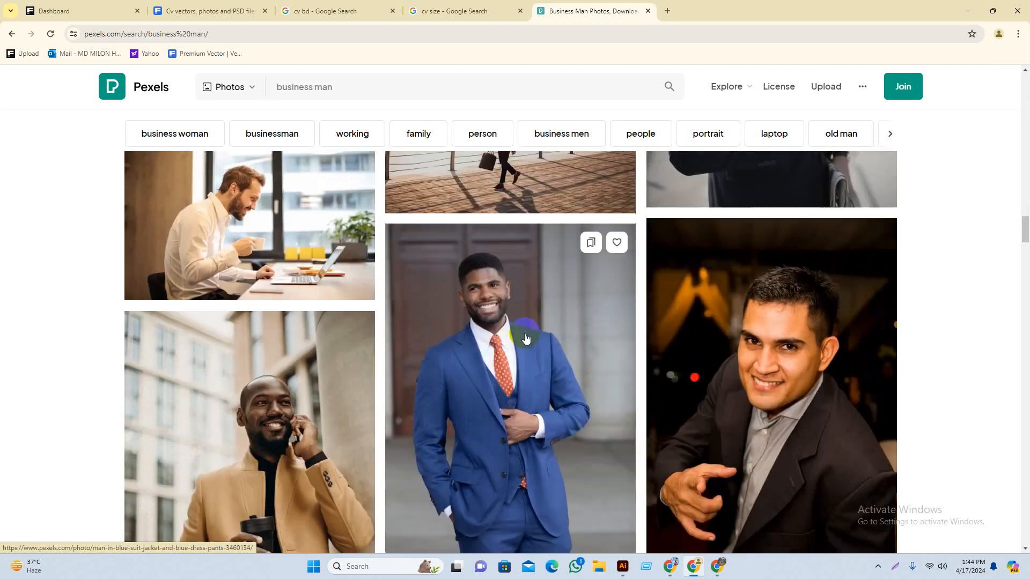
scroll(899, 294, up, 5)
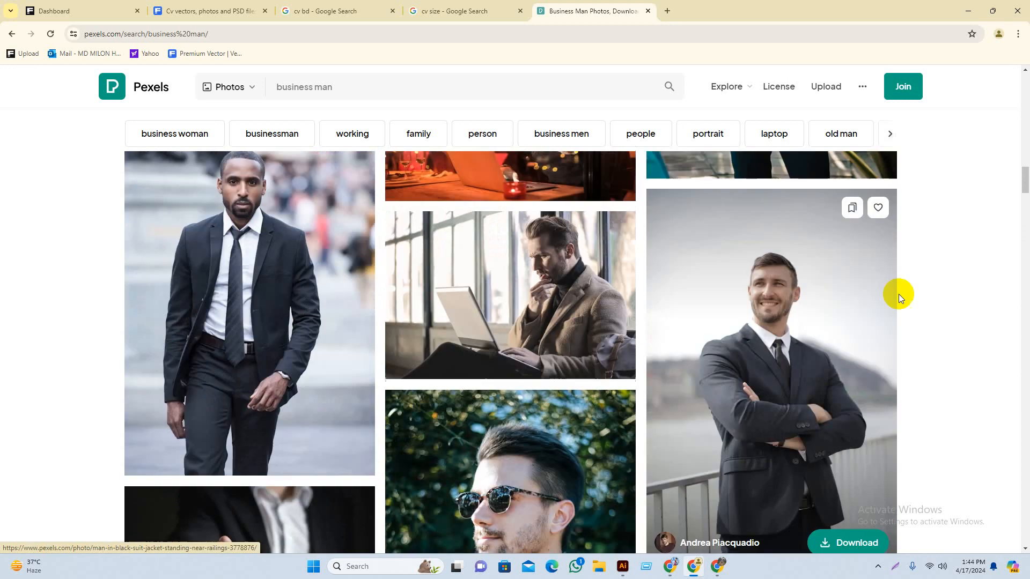
scroll(740, 313, down, 3)
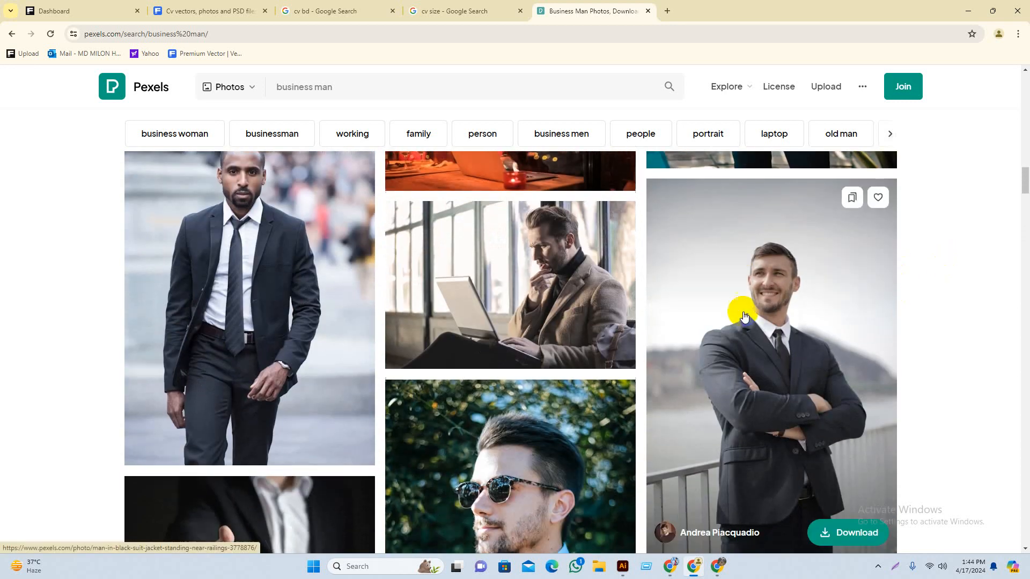
scroll(603, 376, down, 7)
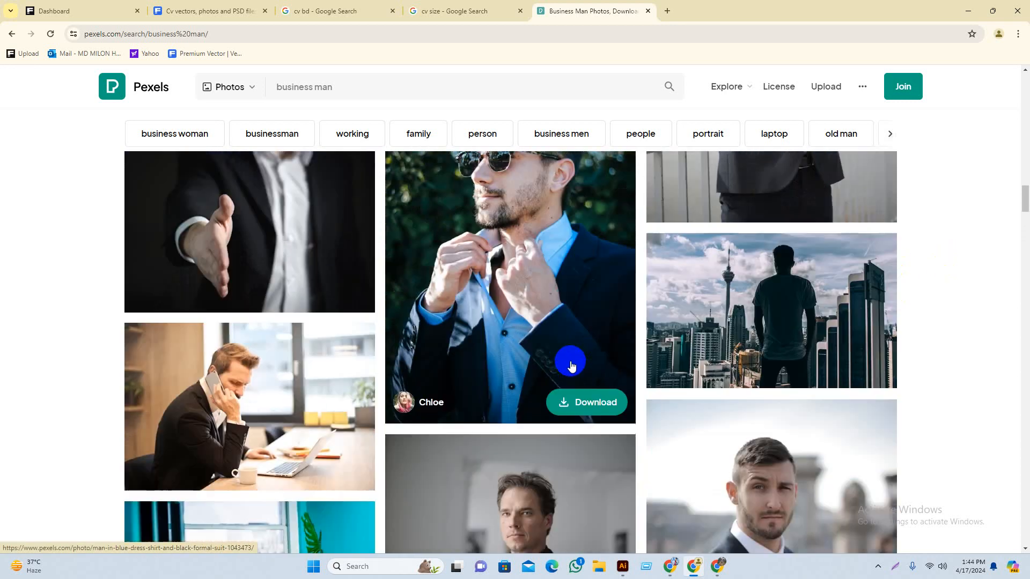
scroll(661, 405, up, 10)
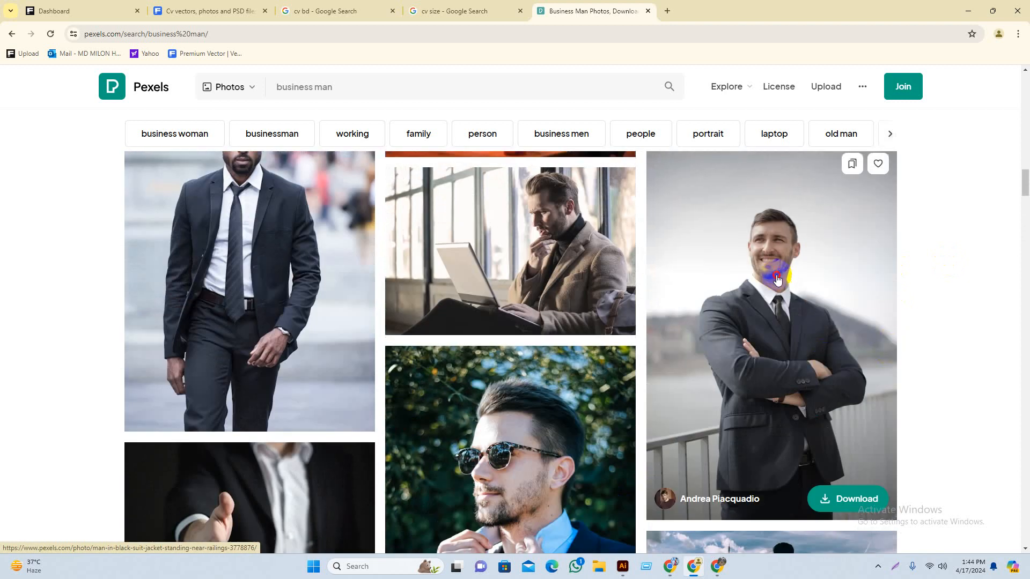
click(777, 279)
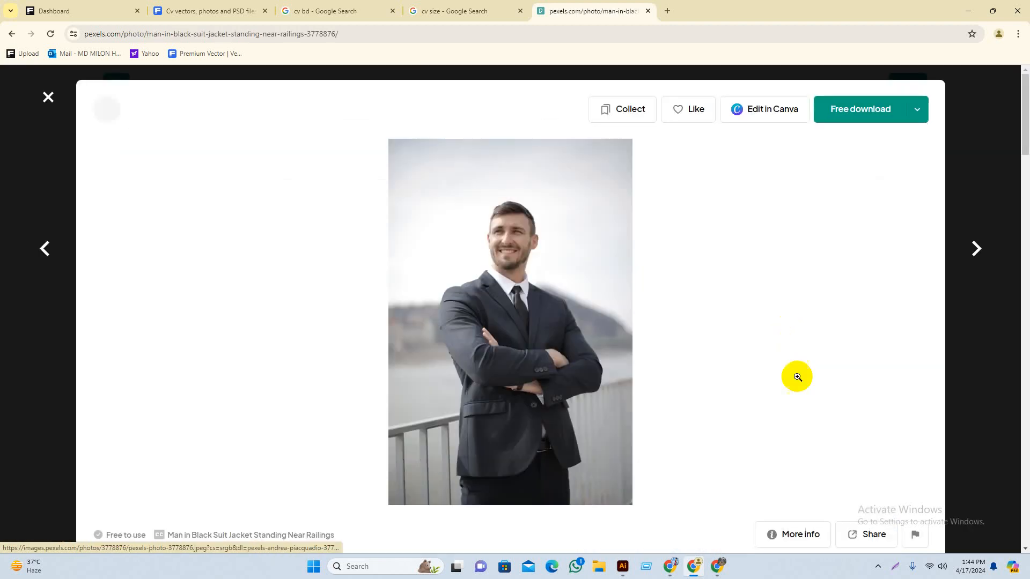
Step: Copy the photo image and minimize both Chrome windows to get back to Illustrator
right_click(518, 232)
click(552, 273)
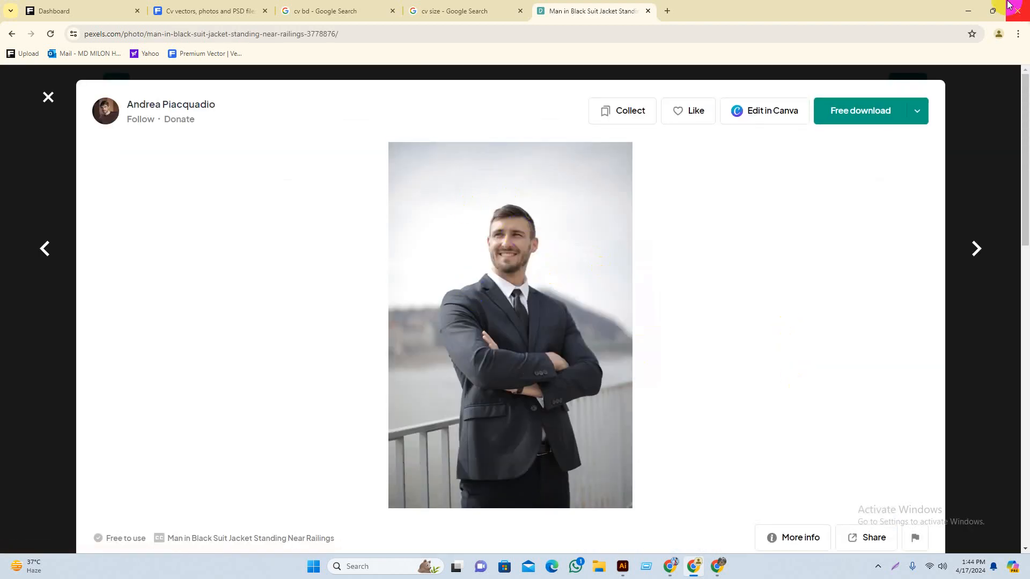
click(968, 11)
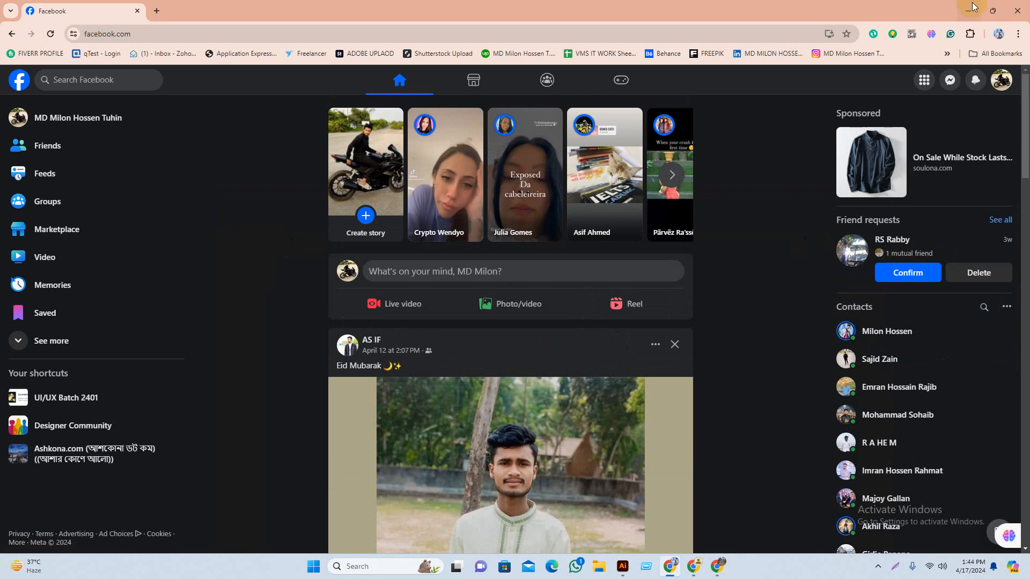
click(968, 10)
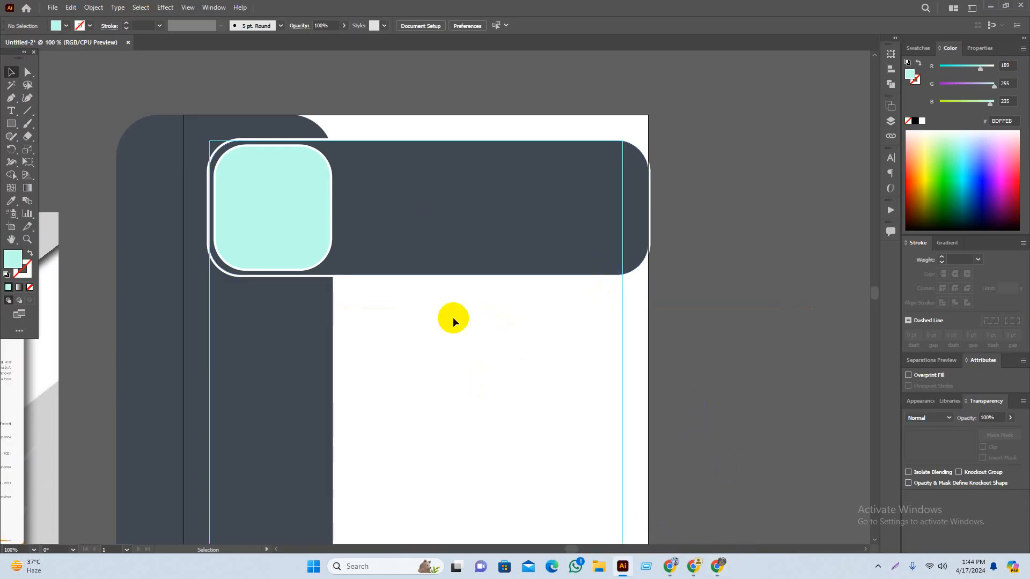
Step: Trial-paste the photo, shrink and place it over the rounded square, then return to Pexels
key(ctrl+v)
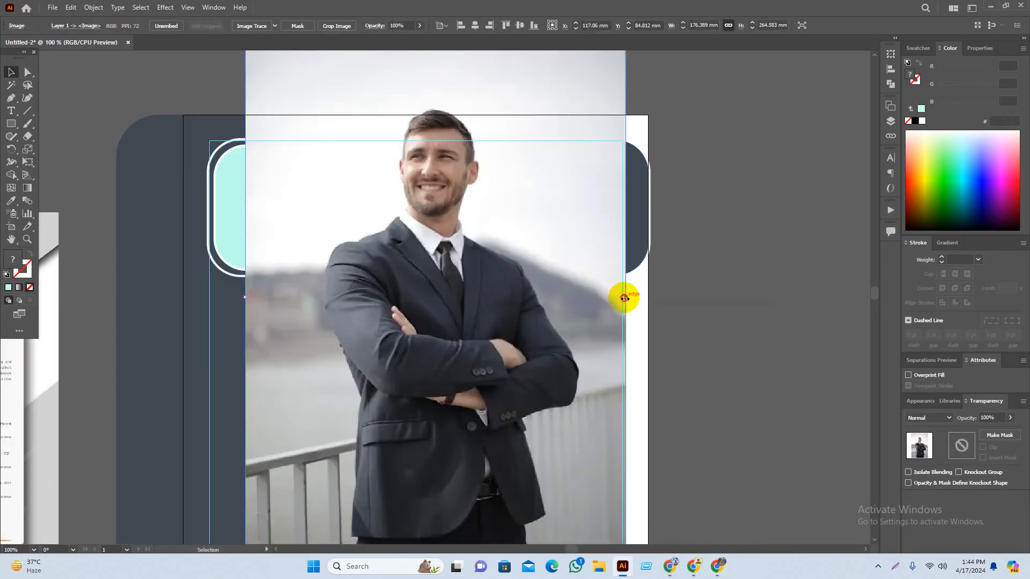
drag(624, 298, 515, 285)
drag(423, 334, 525, 383)
scroll(453, 360, up, 2)
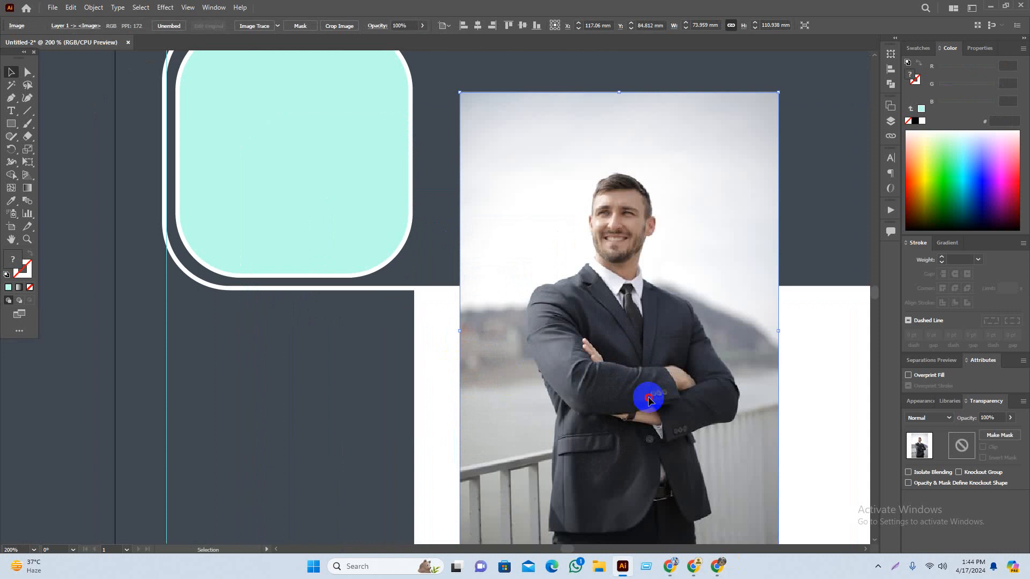
drag(649, 399, 357, 313)
drag(334, 304, 418, 391)
drag(481, 388, 459, 386)
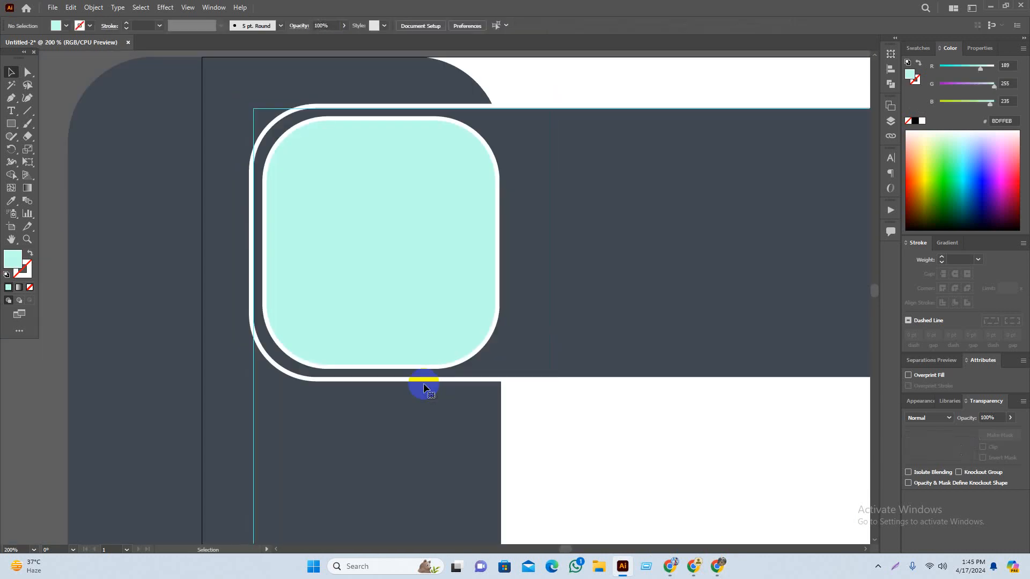
click(692, 566)
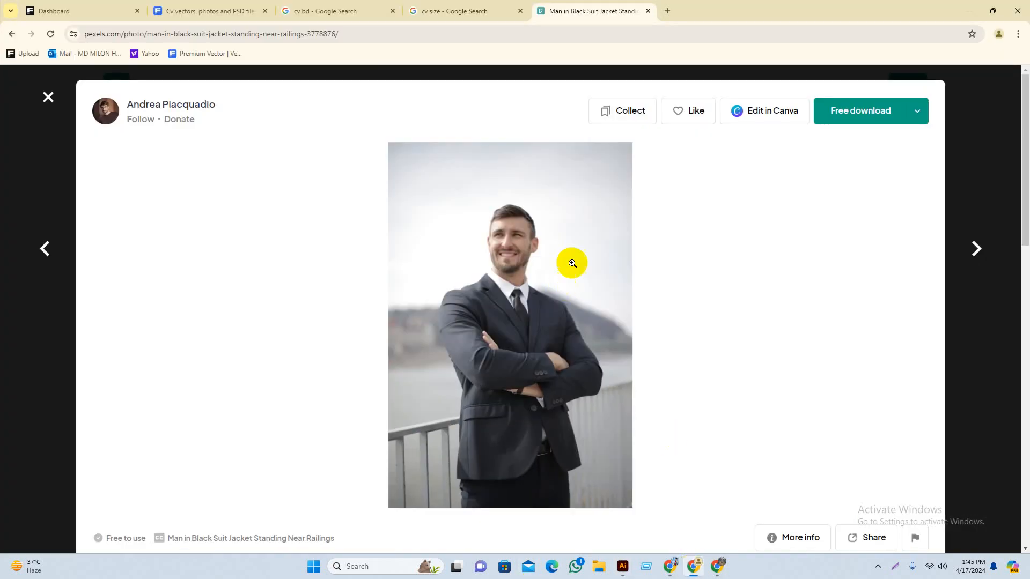
Step: Save the photo to the Desktop as pexels-photo-3778876.webp, then minimize Chrome and Illustrator
right_click(488, 291)
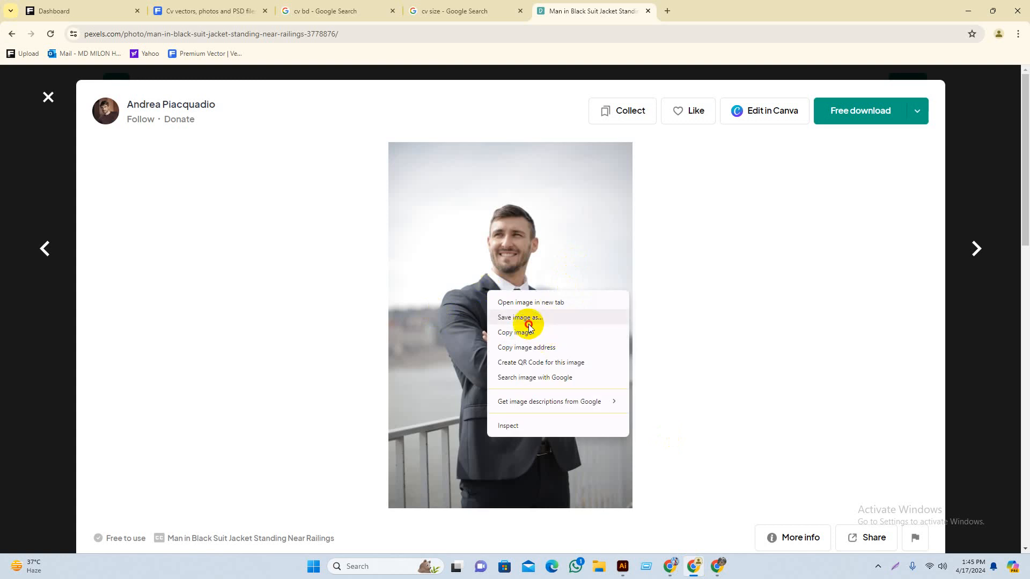
click(520, 318)
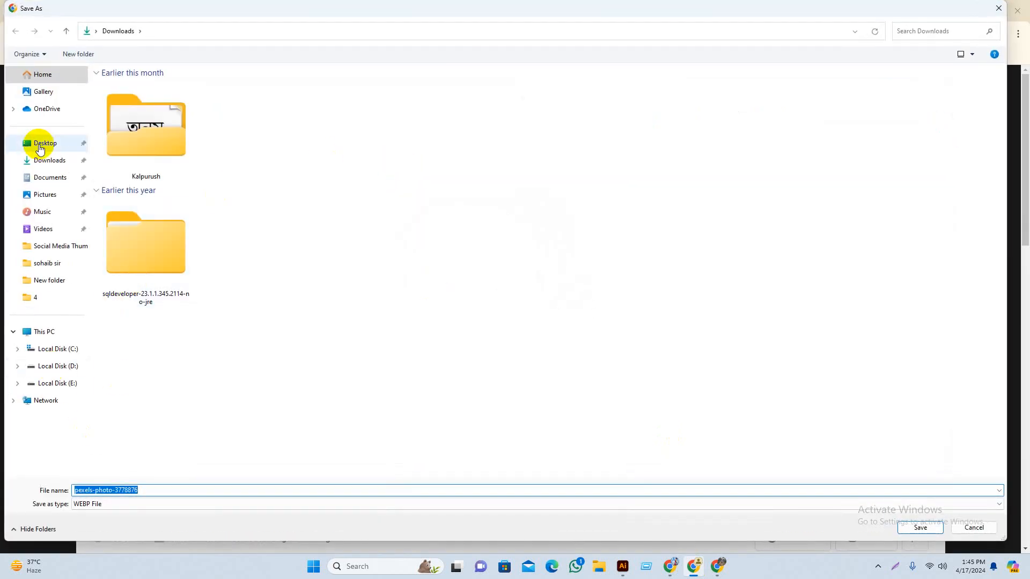
click(40, 144)
click(920, 527)
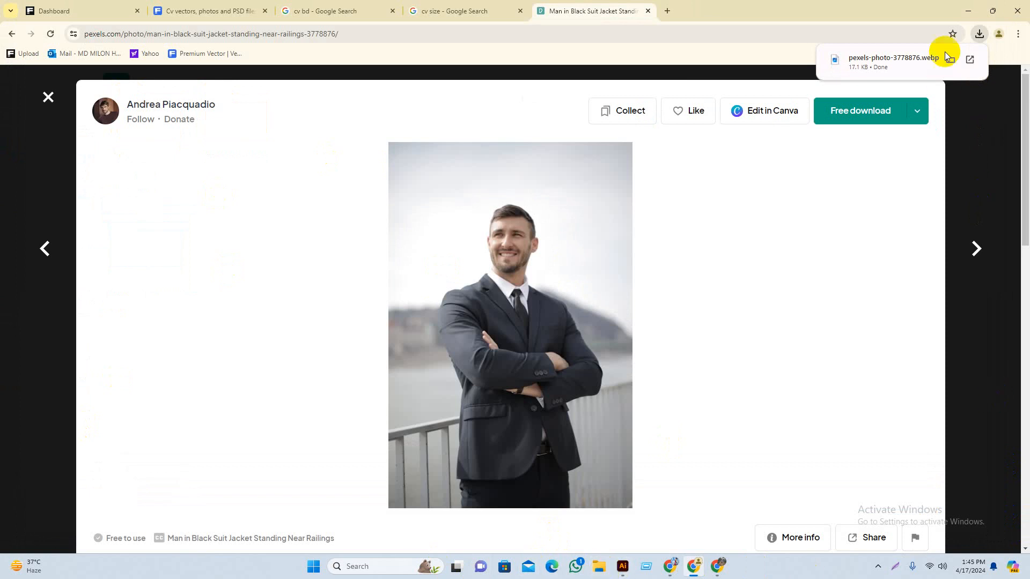
click(968, 11)
click(989, 8)
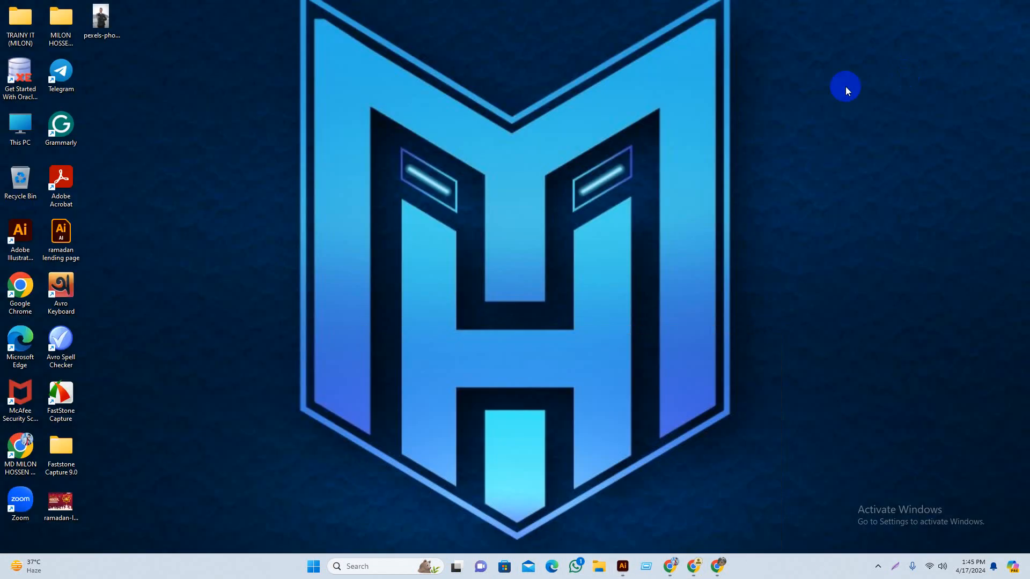
Step: Place and embed the saved photo, scale it to about 89 mm wide over the rounded square
drag(115, 23, 554, 292)
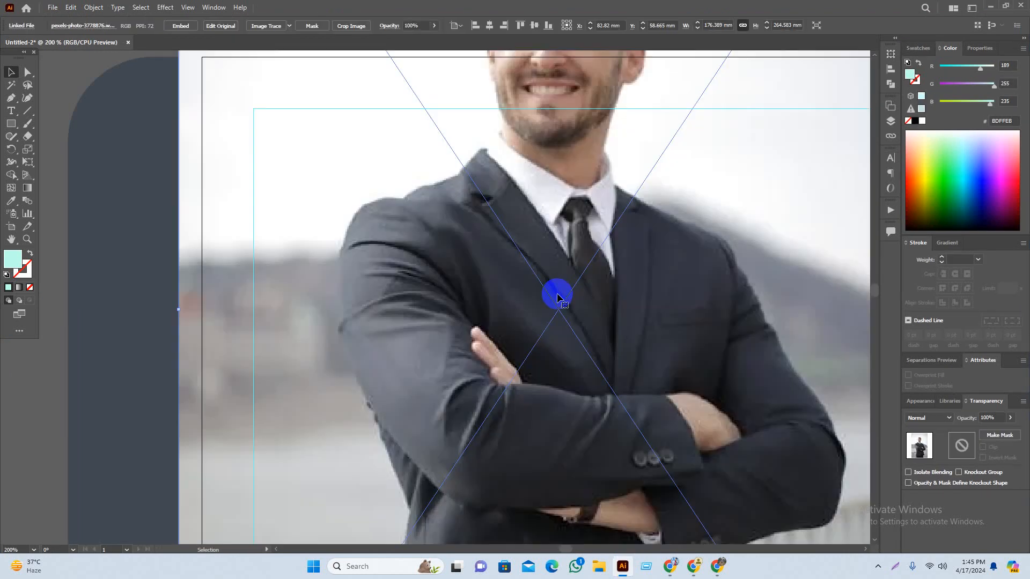
scroll(428, 321, down, 2)
click(181, 32)
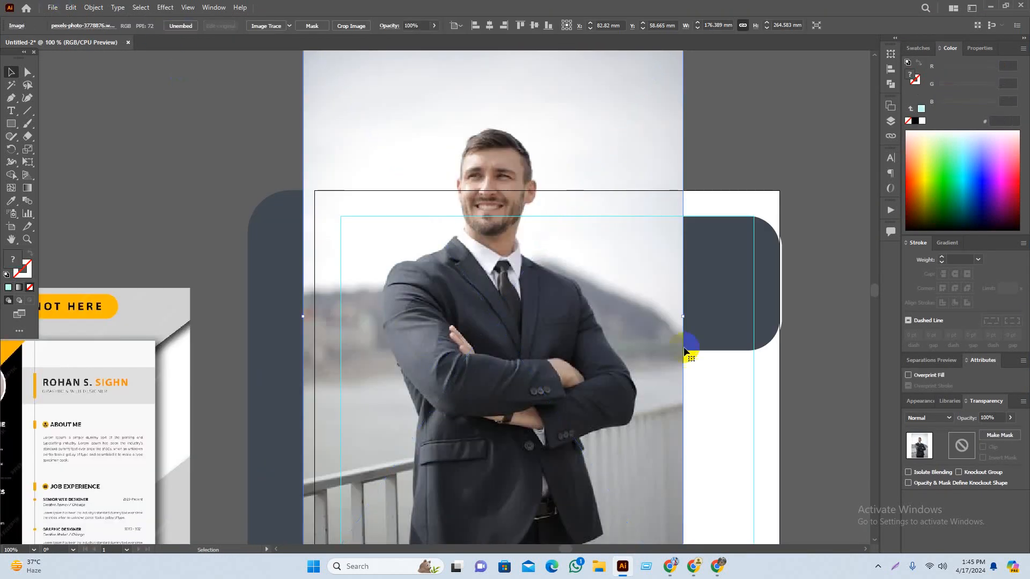
drag(683, 319, 589, 316)
drag(503, 434, 560, 453)
scroll(543, 356, up, 2)
drag(586, 390, 452, 375)
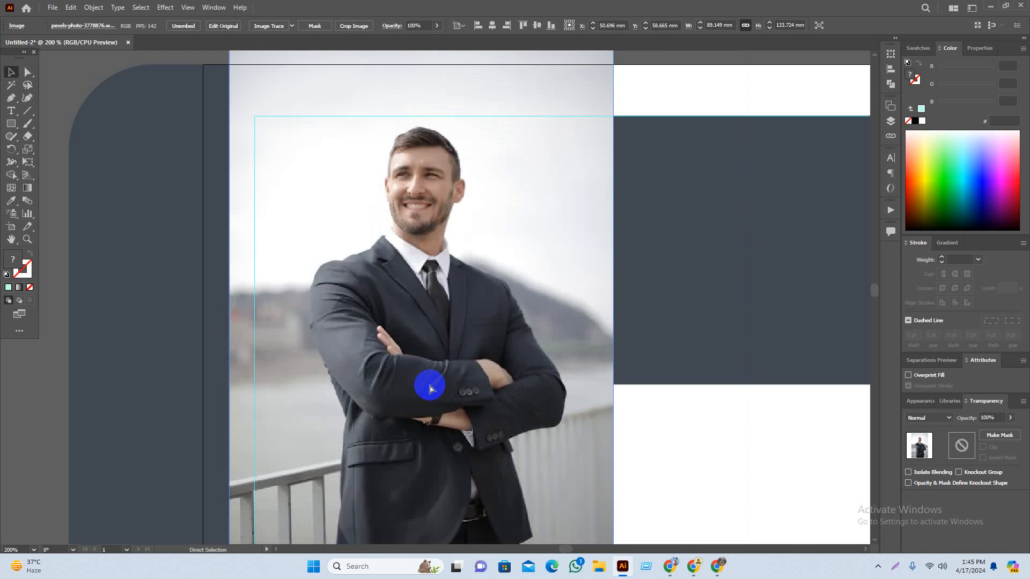
Step: Send the photo behind the cyan rounded square, select both and try a clipping mask, then undo
key(ctrl+[)
shift+click(416, 271)
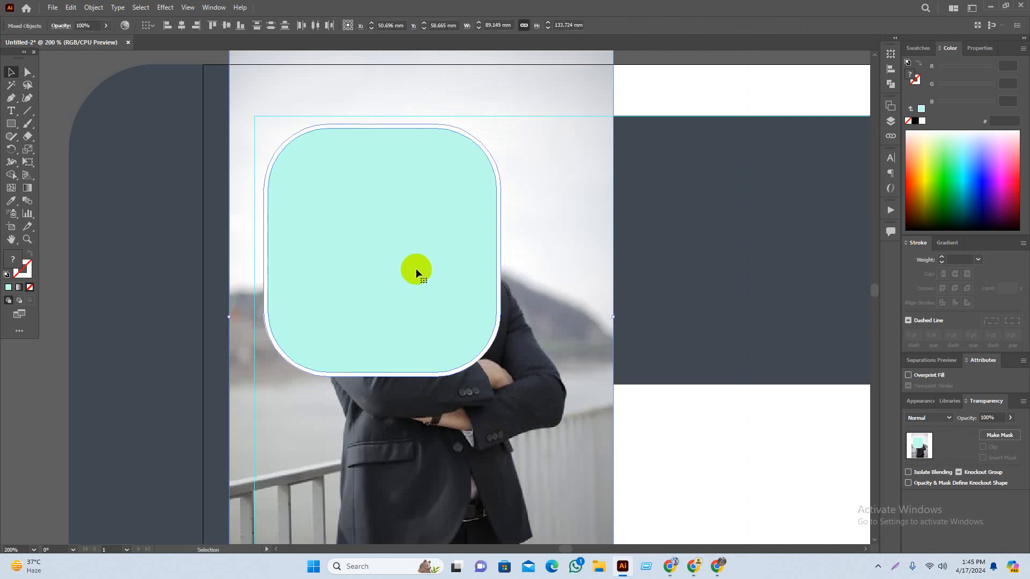
click(405, 283)
key(a)
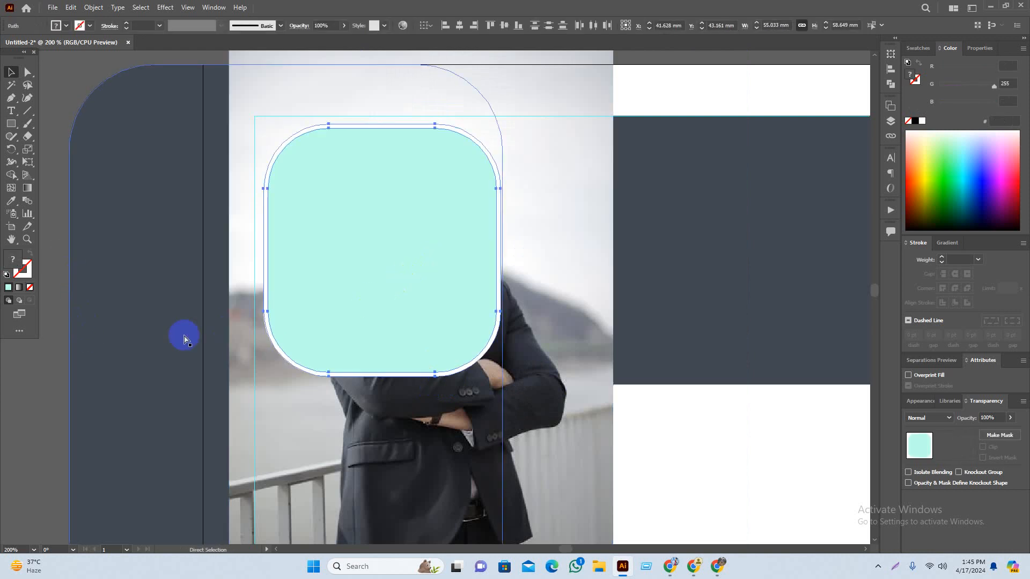
click(66, 289)
click(462, 271)
shift+click(555, 169)
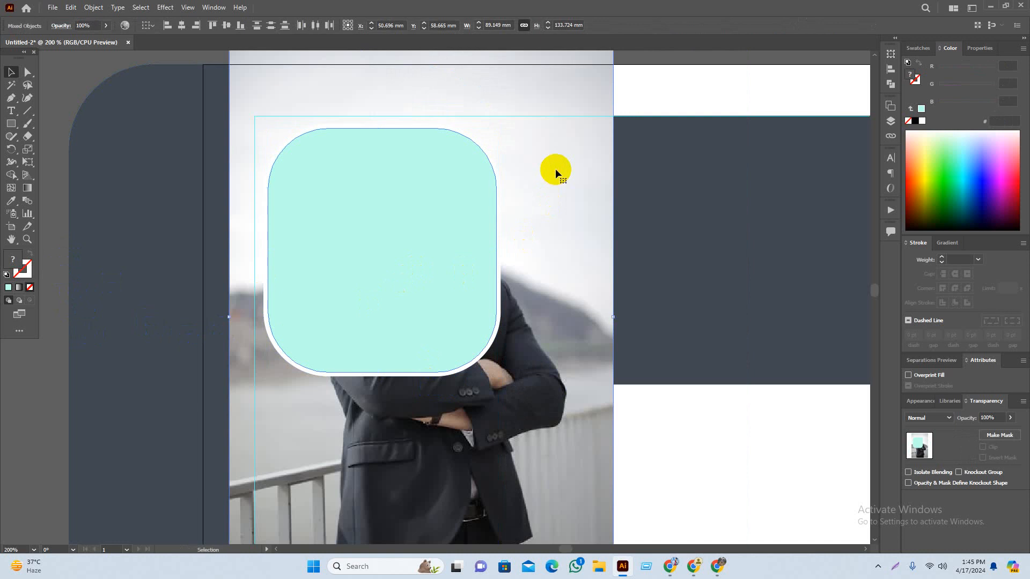
key(ctrl+7)
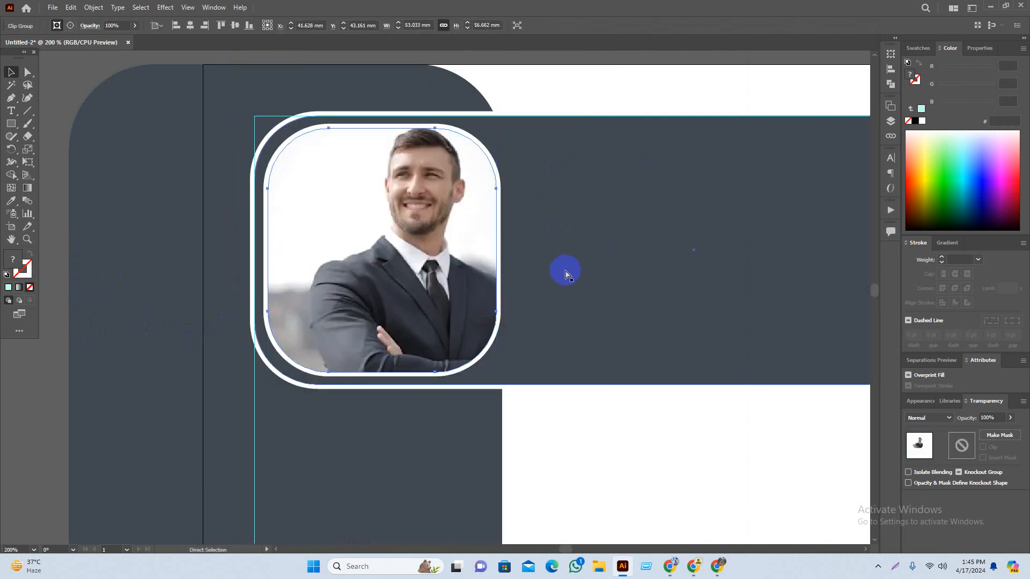
key(ctrl+z)
Step: Shrink and reposition the photo under the rounded shape, then clip it with Ctrl+7
click(524, 269)
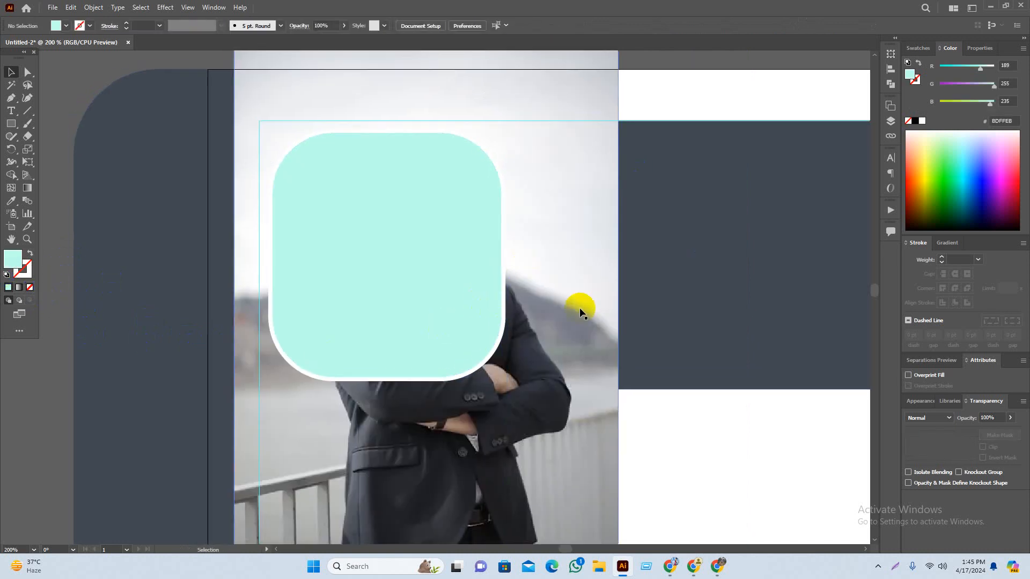
drag(618, 325, 535, 322)
drag(505, 441, 513, 418)
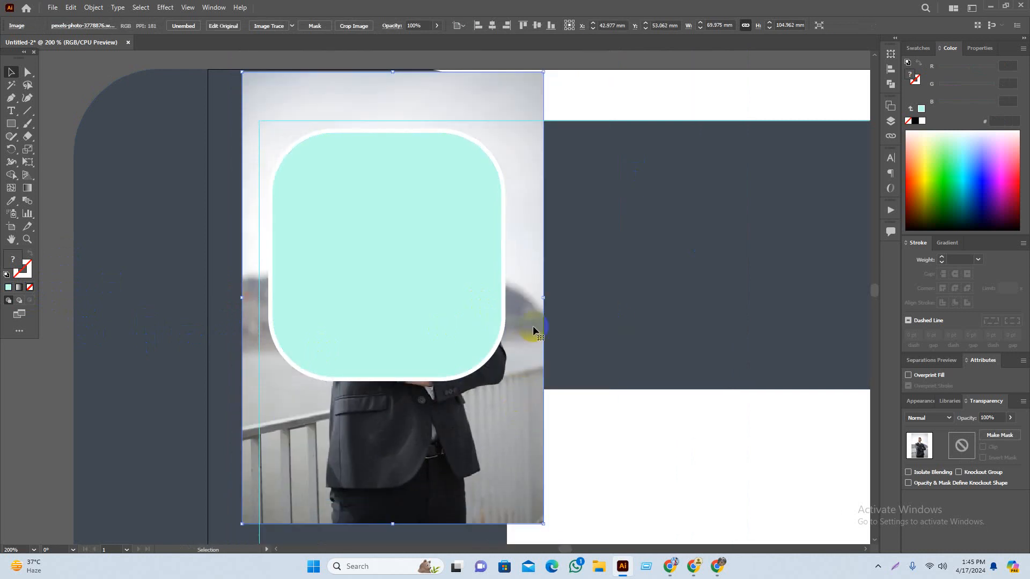
drag(462, 259, 362, 297)
key(ctrl+z)
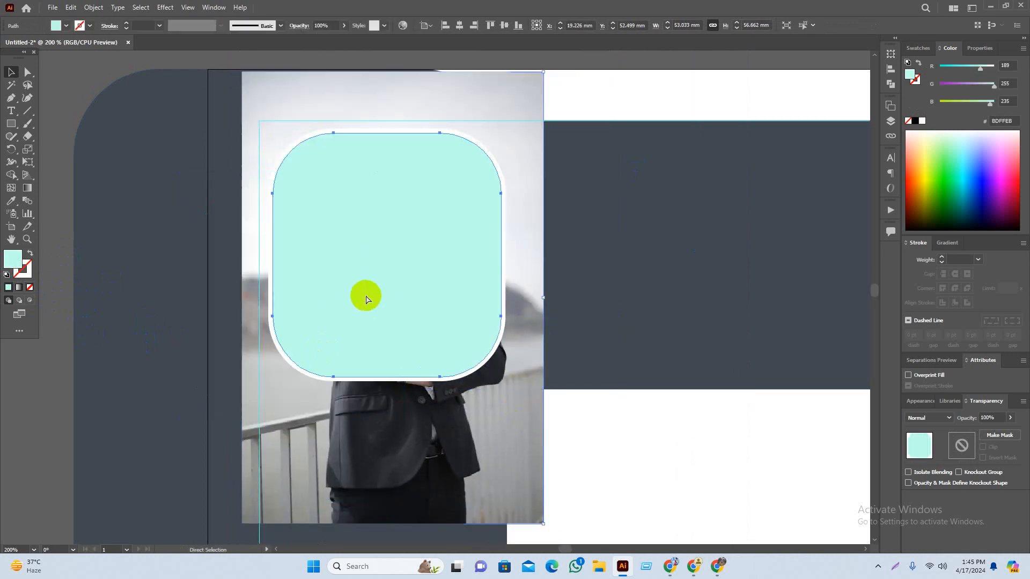
shift+click(504, 416)
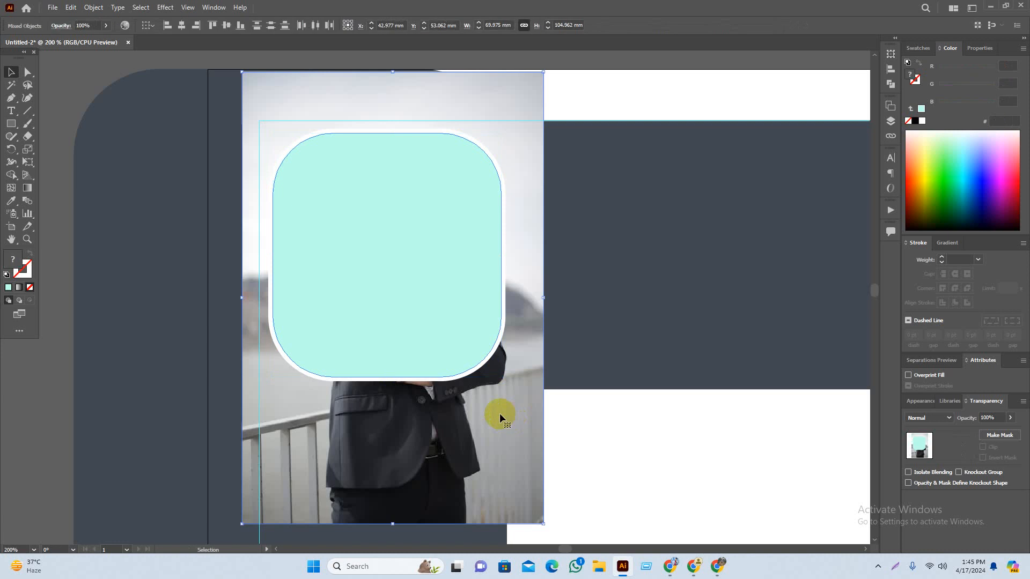
key(ctrl+7)
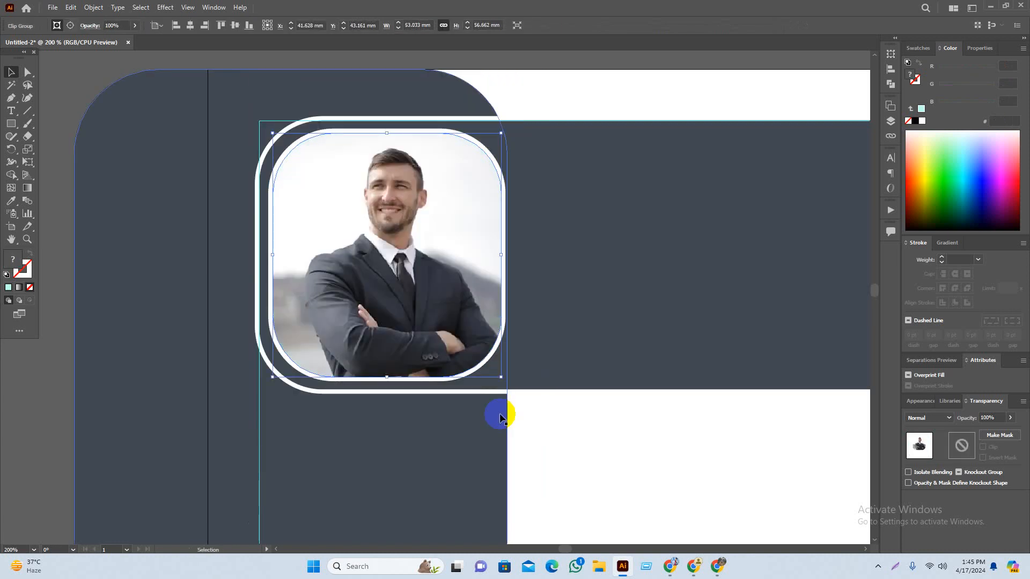
Step: Reselect the clipped photo group and briefly enter and exit its isolation mode
click(64, 202)
click(413, 249)
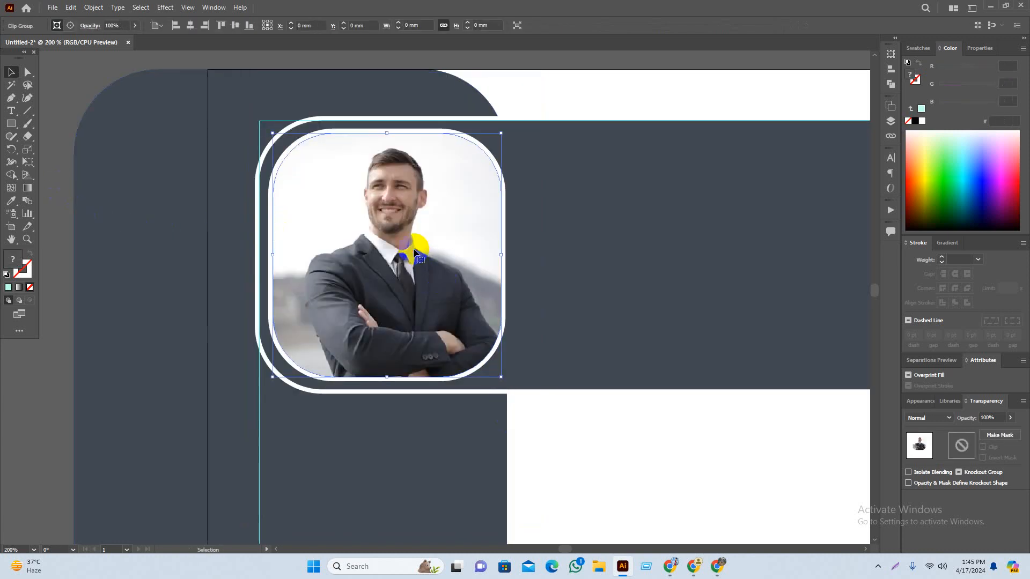
double_click(427, 264)
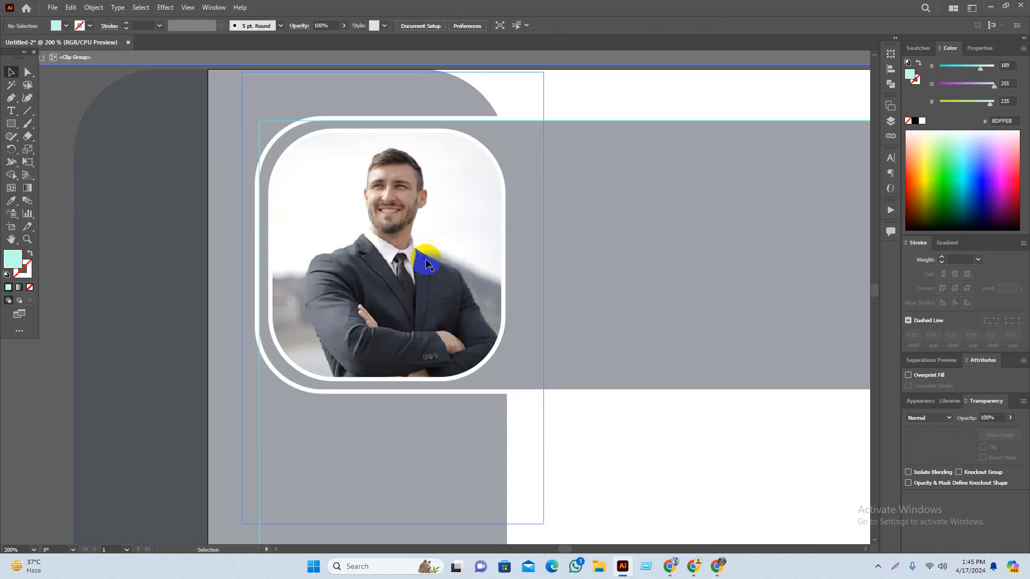
double_click(102, 120)
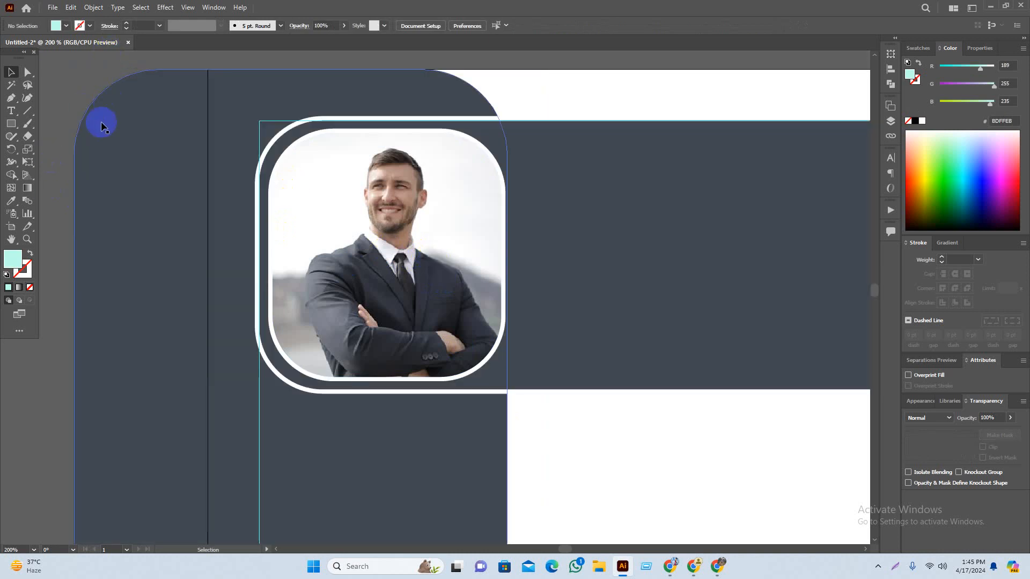
Step: Inside the clip group, move the photo left, shrink it and nudge it up in the frame
double_click(424, 261)
drag(441, 276, 414, 273)
drag(417, 270, 426, 274)
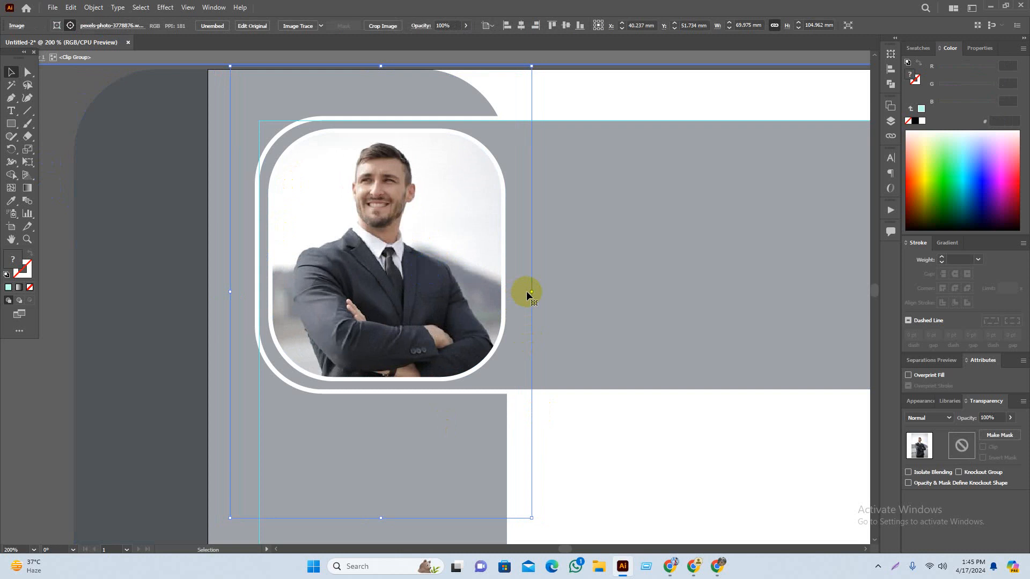
drag(529, 294, 510, 292)
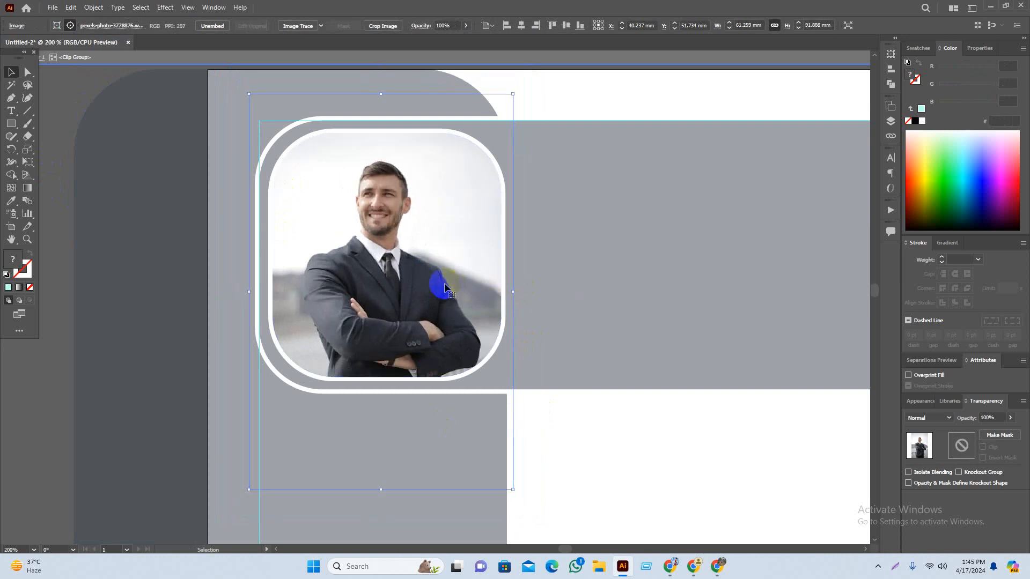
drag(445, 288, 443, 284)
click(357, 63)
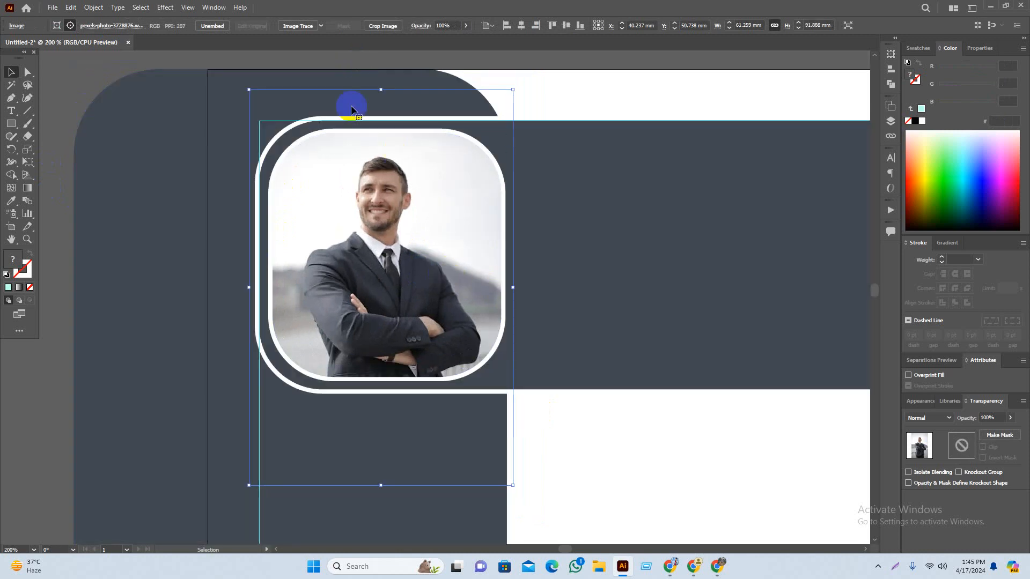
click(359, 67)
drag(353, 180, 336, 237)
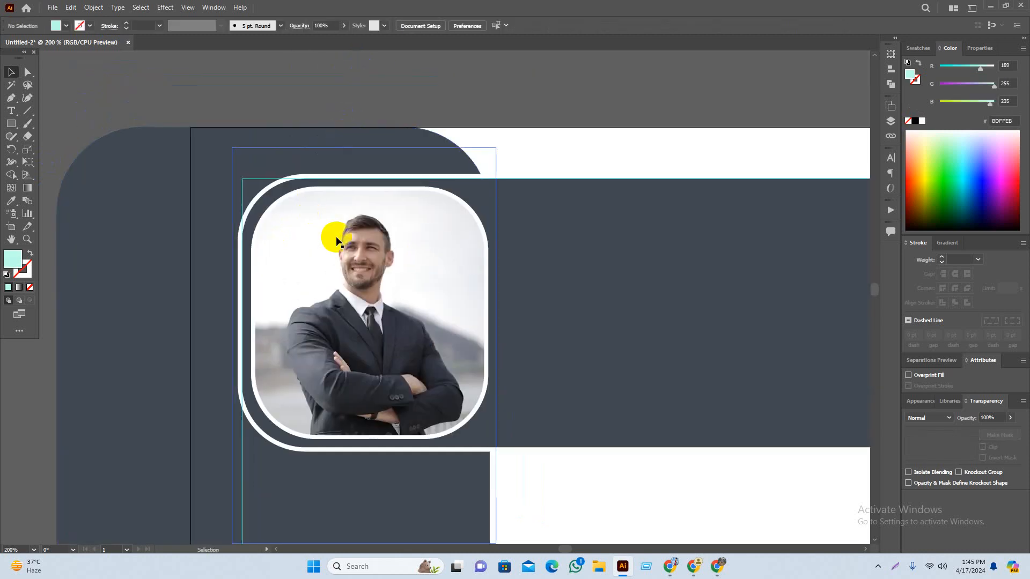
Step: Release the clipping mask and remake it with Ctrl+7 on the rounded path
click(412, 252)
right_click(413, 253)
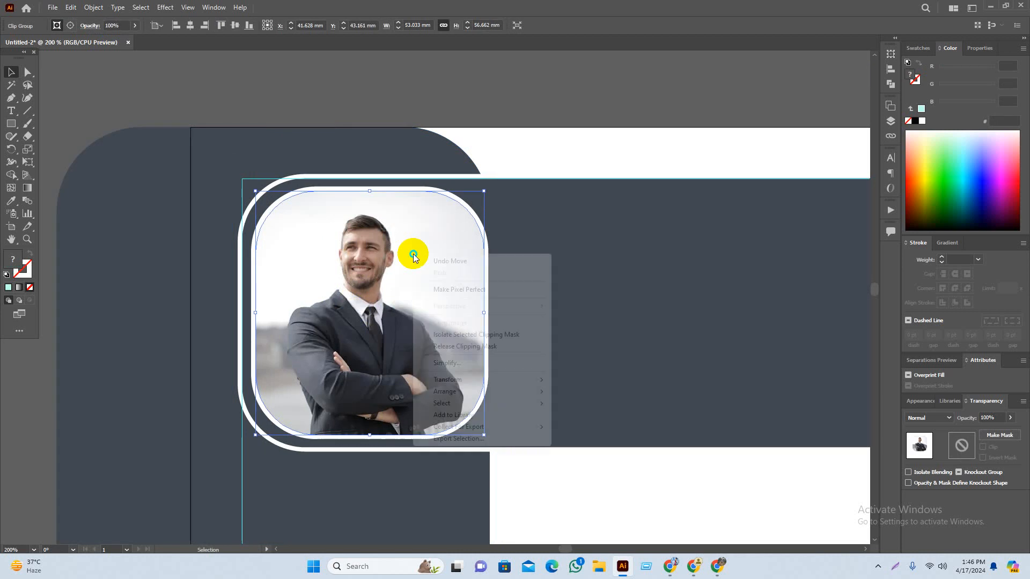
click(485, 346)
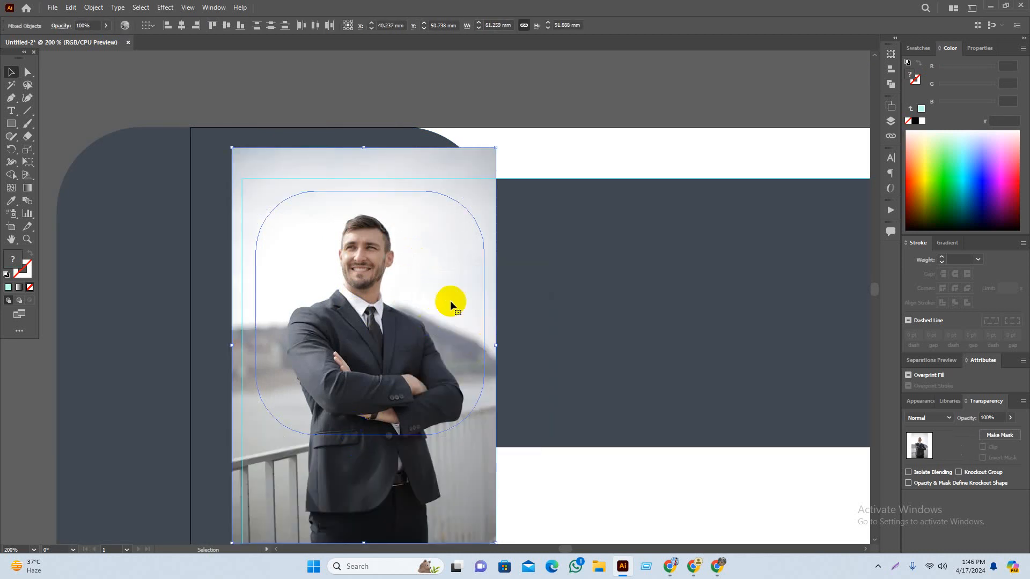
key(ctrl+7)
click(542, 145)
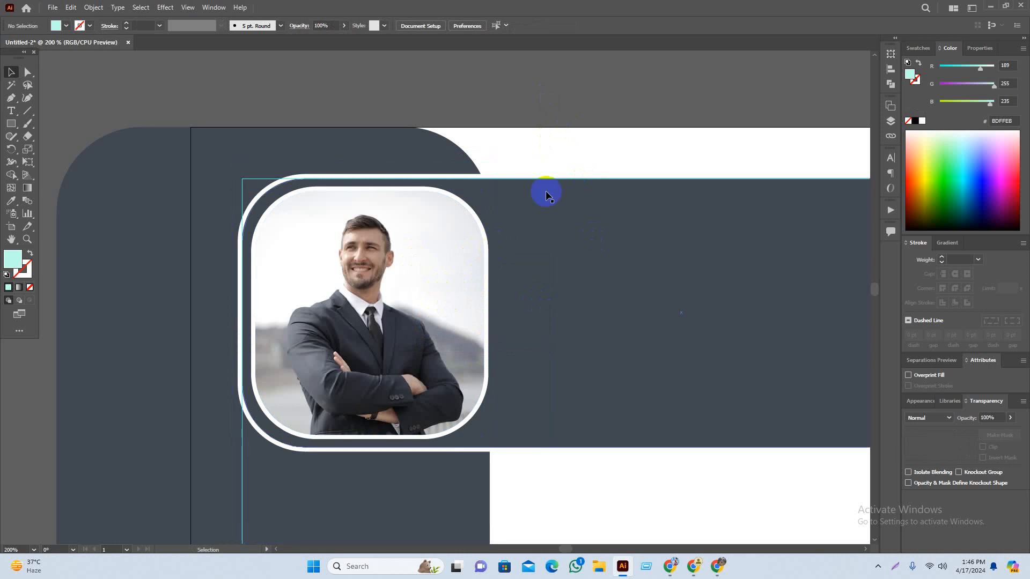
Step: Zoom out and pan so the orange-and-black reference resume shows beside the header artwork
click(97, 7)
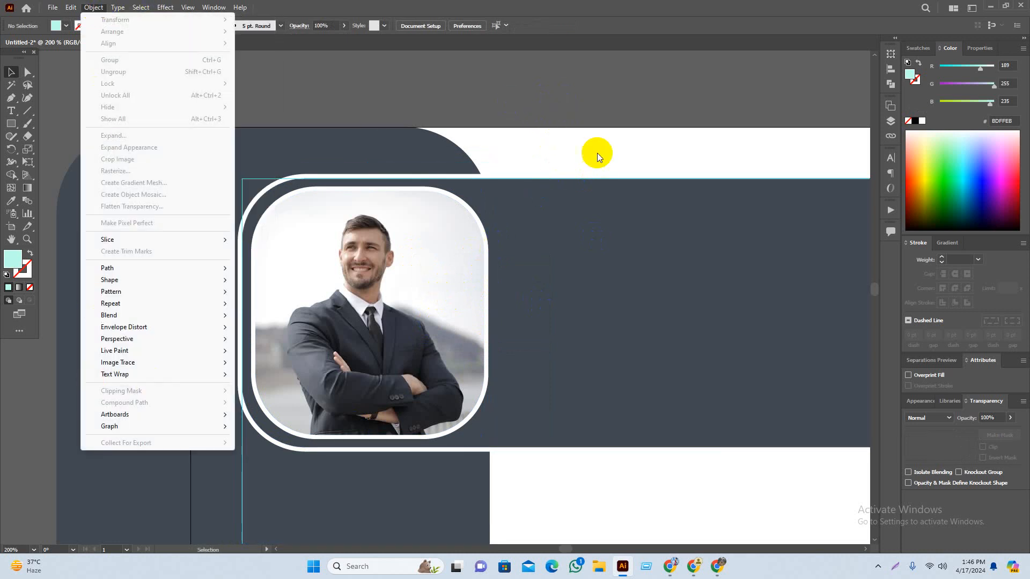
click(541, 73)
scroll(637, 97, right, 2)
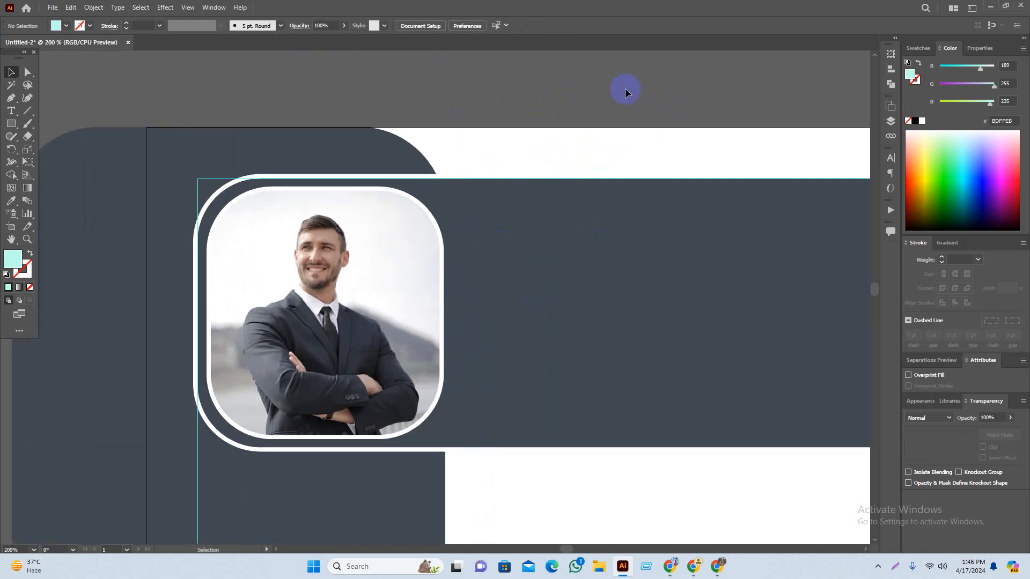
scroll(463, 271, down, 1)
drag(611, 372, 579, 327)
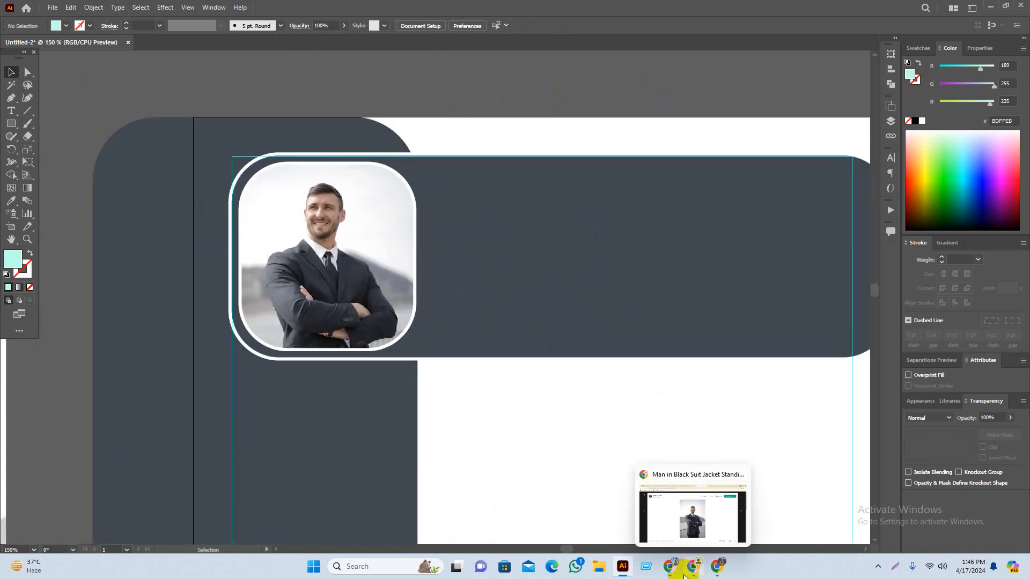
scroll(444, 232, down, 1)
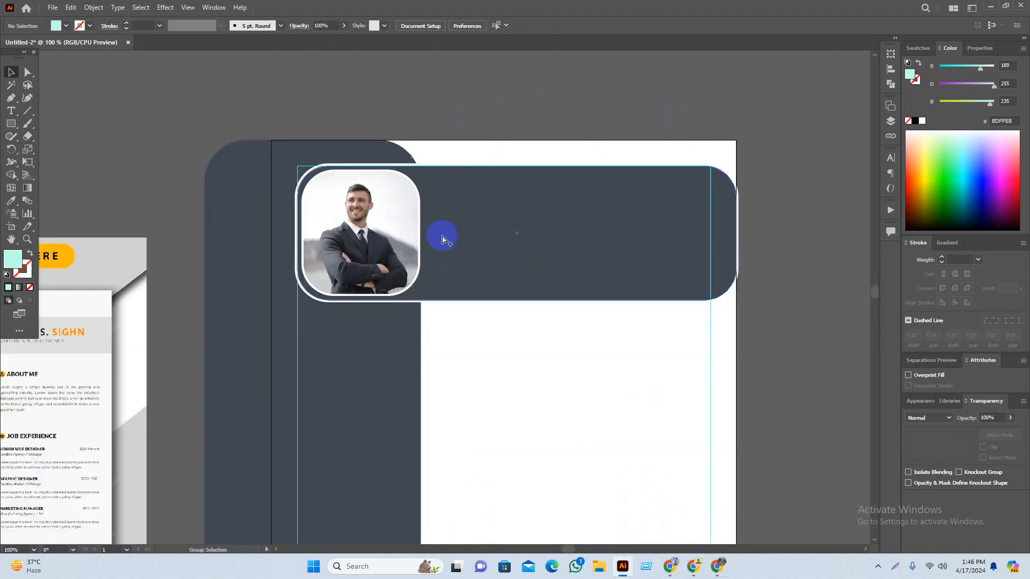
scroll(689, 317, right, 3)
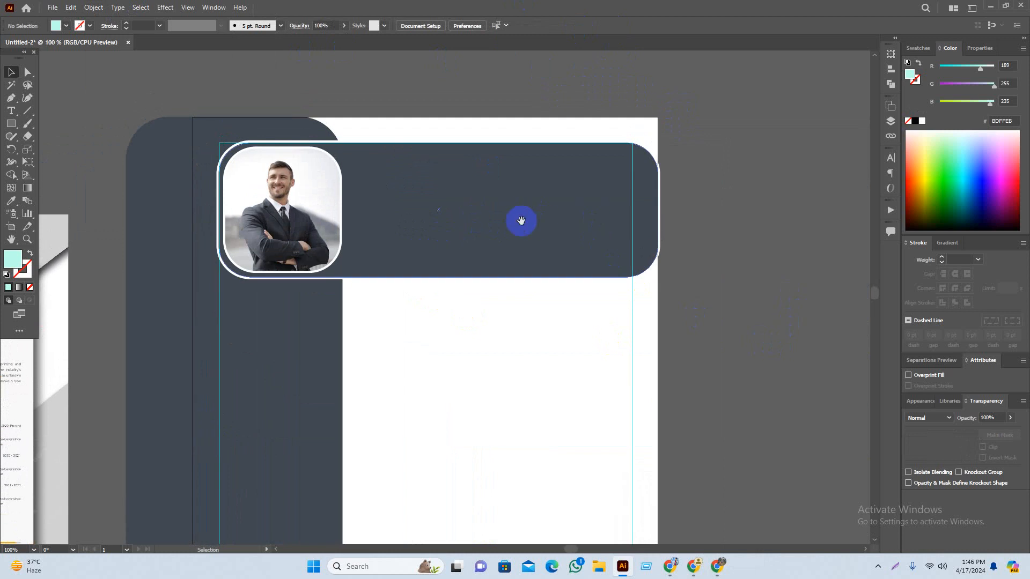
drag(503, 220, 668, 194)
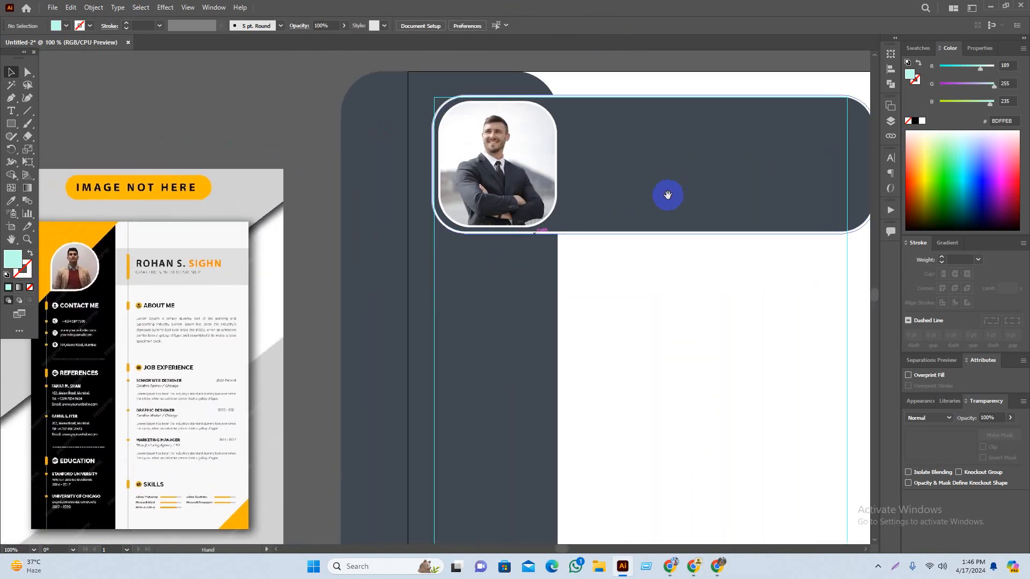
drag(241, 322, 289, 285)
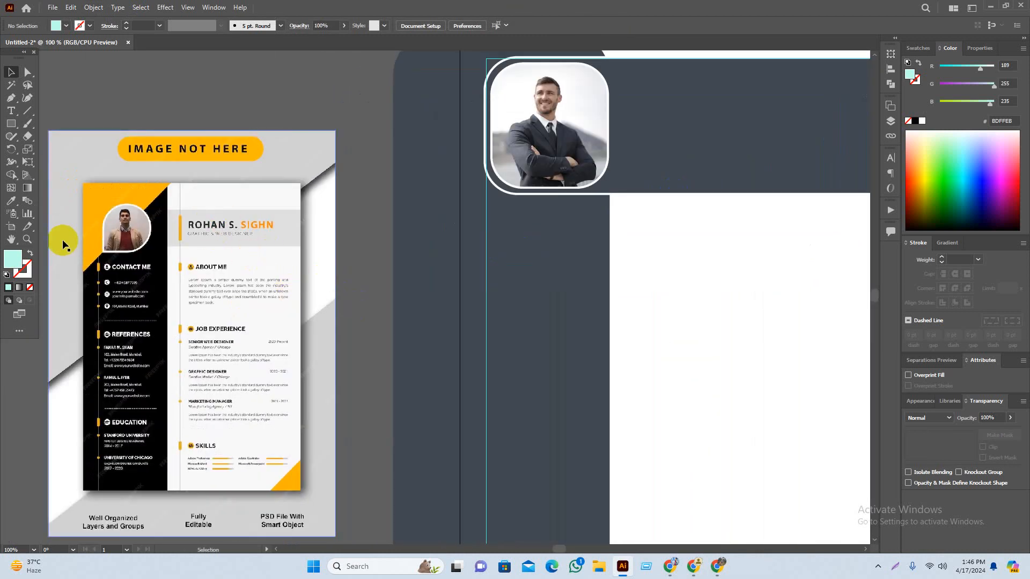
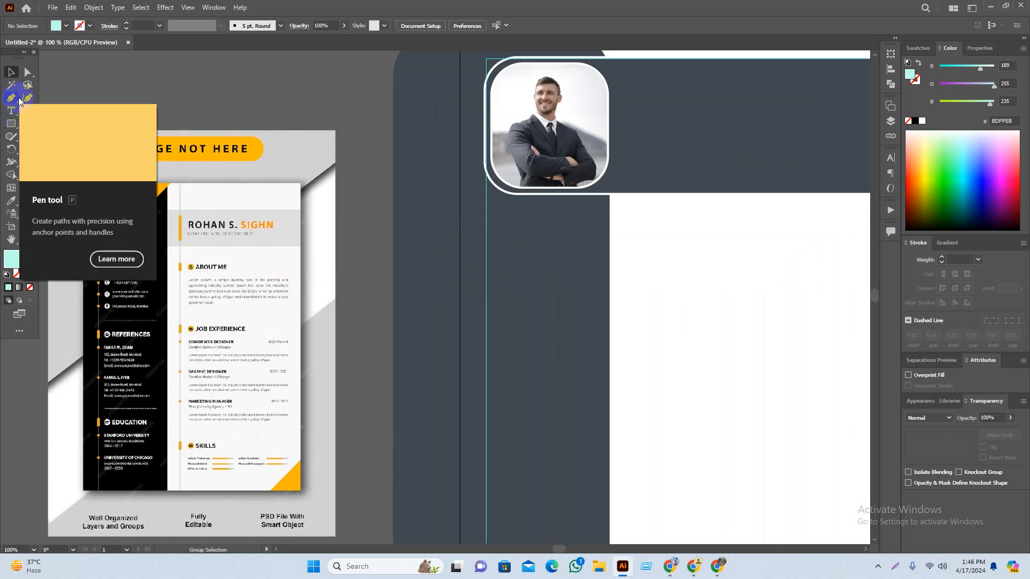
Step: Type the person's full name in lowercase as a new text line above the reference resume
click(274, 163)
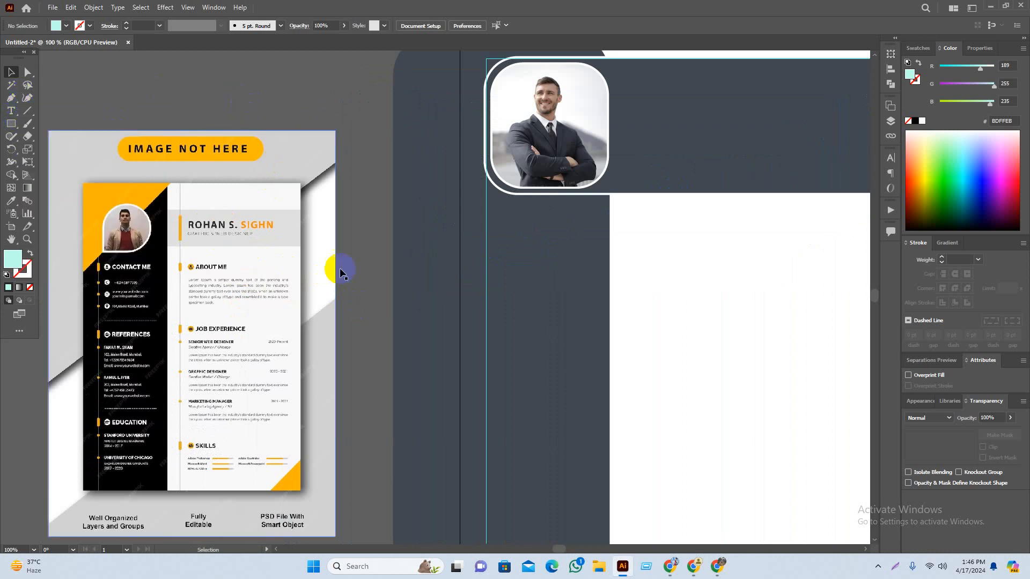
click(16, 109)
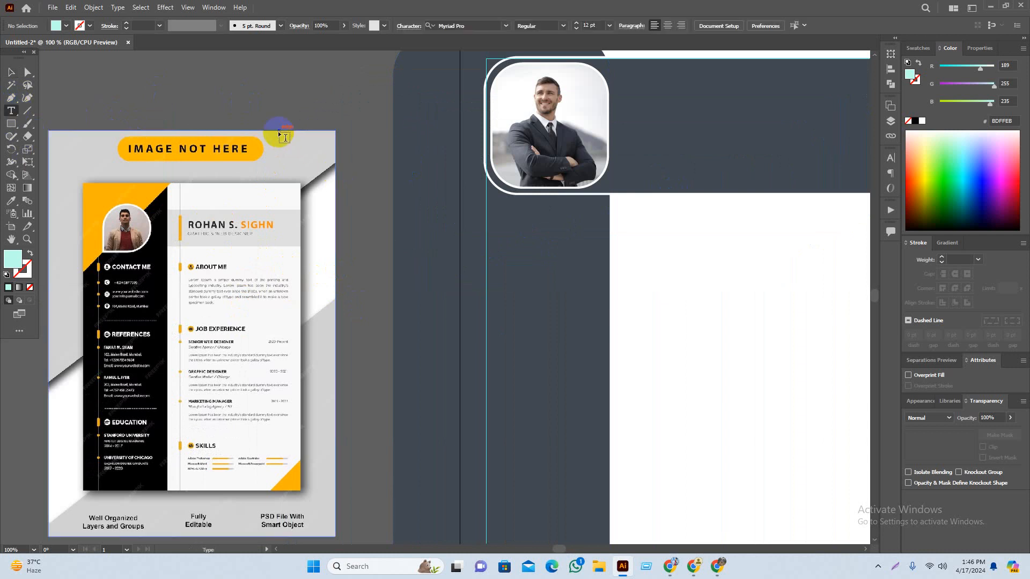
click(252, 115)
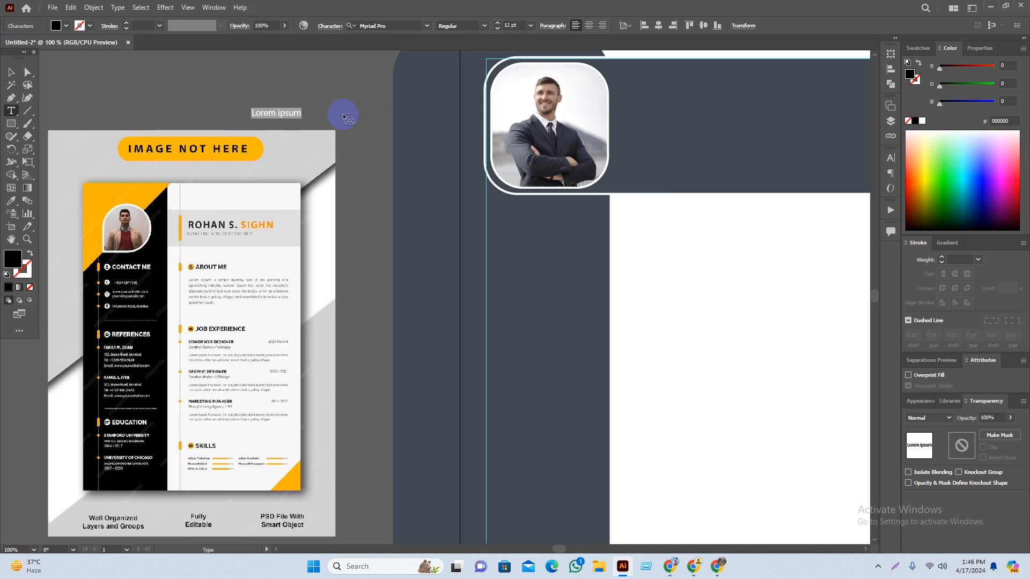
text(R)
key(BackSpace)
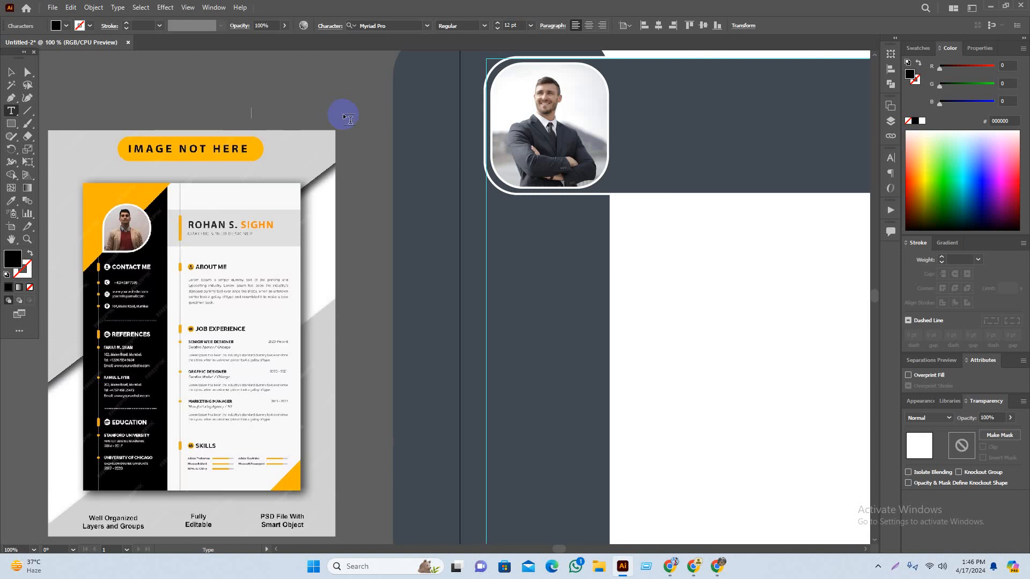
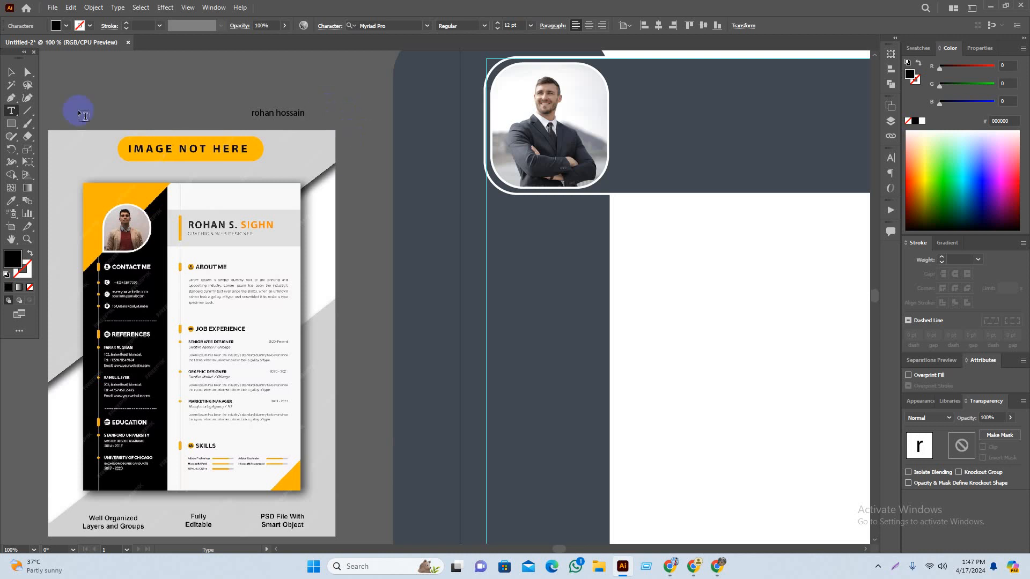
click(11, 71)
Step: Enlarge the name text, move it into the dark header beside the photo and make it white
click(161, 100)
click(279, 118)
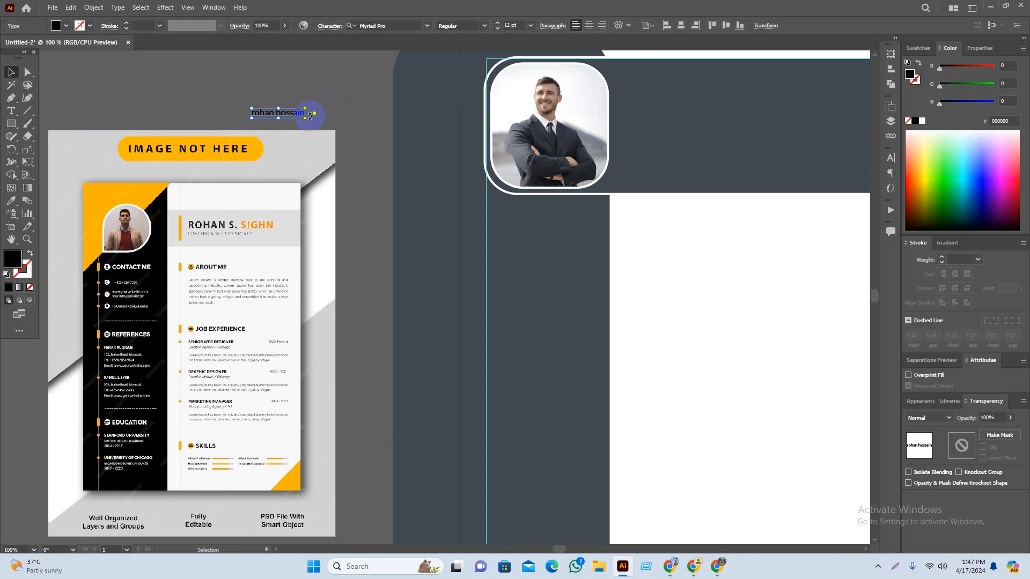
drag(306, 113, 430, 124)
scroll(409, 133, right, 3)
drag(335, 133, 719, 154)
scroll(609, 237, right, 5)
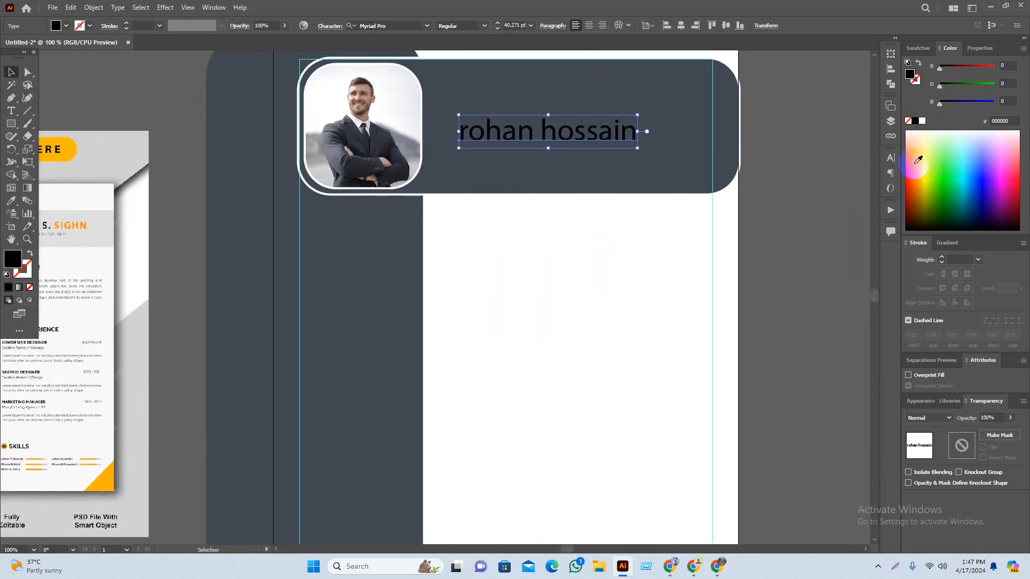
click(922, 121)
click(786, 108)
Step: Set the header name to All Caps and enlarge it slightly to about 44.2 pt
mouse_move(593, 158)
mouse_down()
mouse_move(608, 183)
mouse_move(579, 143)
mouse_up()
click(845, 251)
drag(818, 233, 806, 239)
click(553, 161)
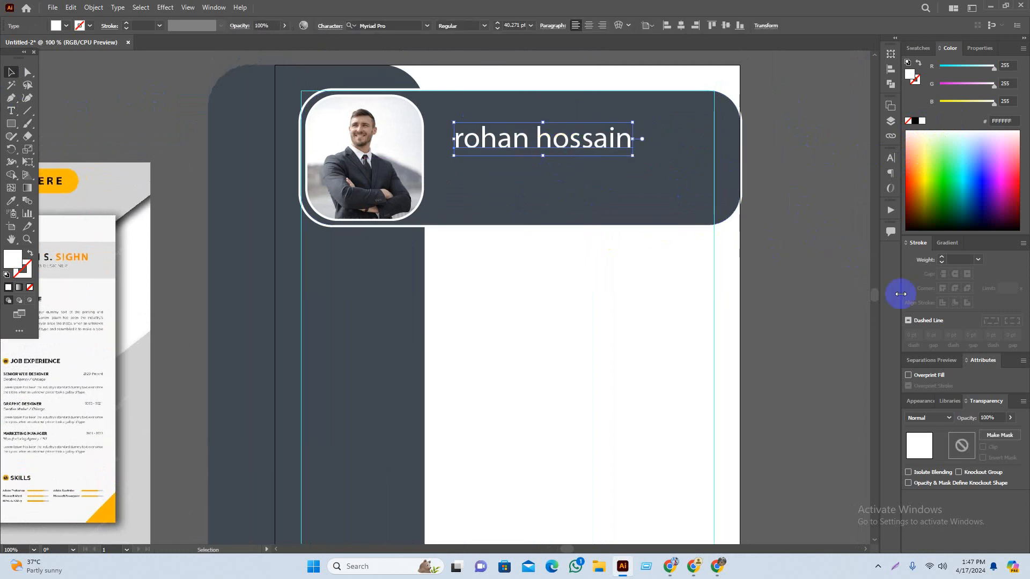
click(890, 161)
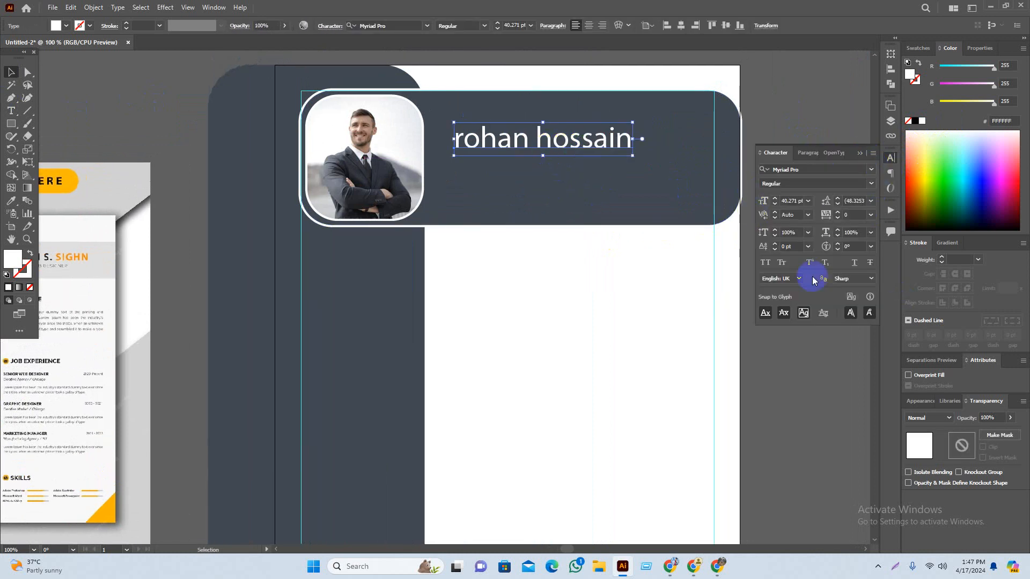
click(765, 263)
drag(787, 361, 727, 386)
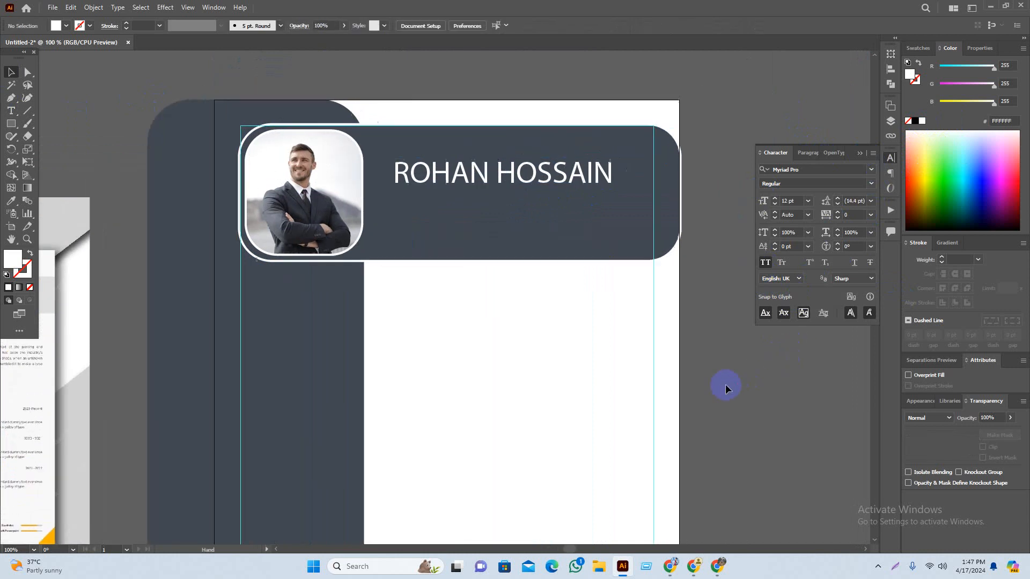
mouse_move(612, 173)
mouse_down()
mouse_move(635, 176)
mouse_move(605, 178)
mouse_move(610, 170)
mouse_up()
Step: Drop the name at its higher position and try the Roboto font on it
click(657, 191)
click(593, 143)
click(401, 25)
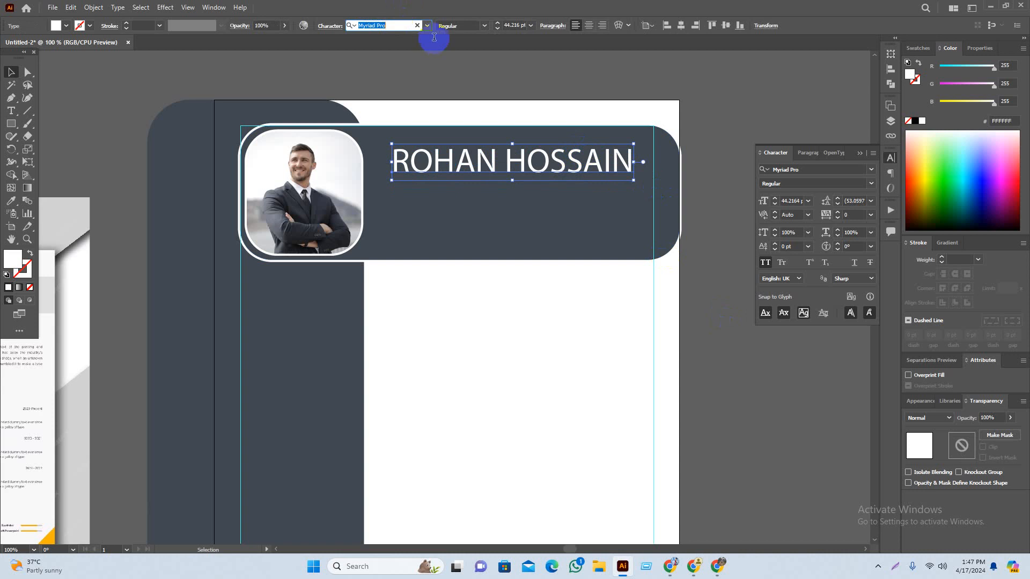
click(427, 25)
scroll(523, 230, down, 2)
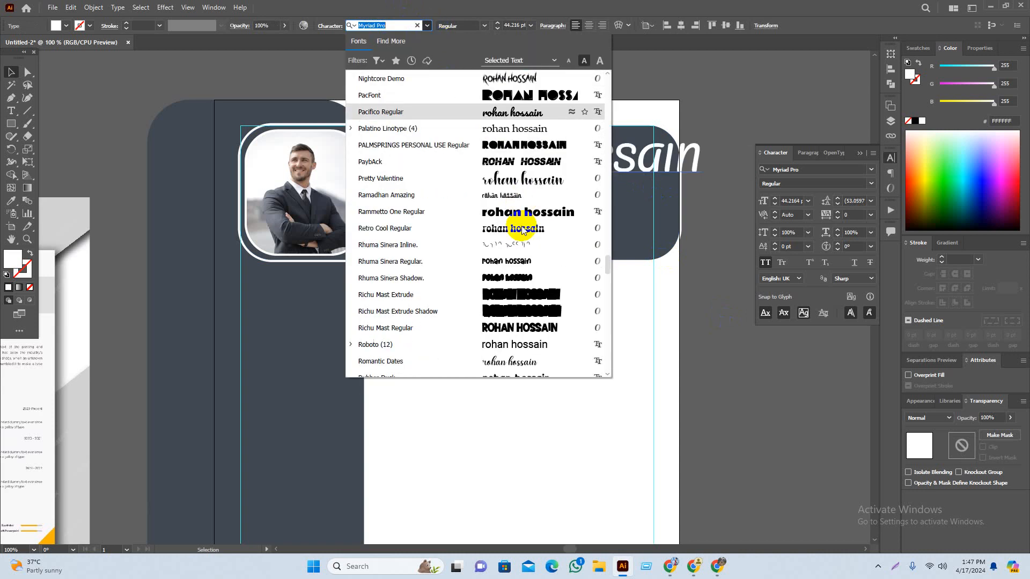
scroll(523, 229, down, 2)
click(517, 251)
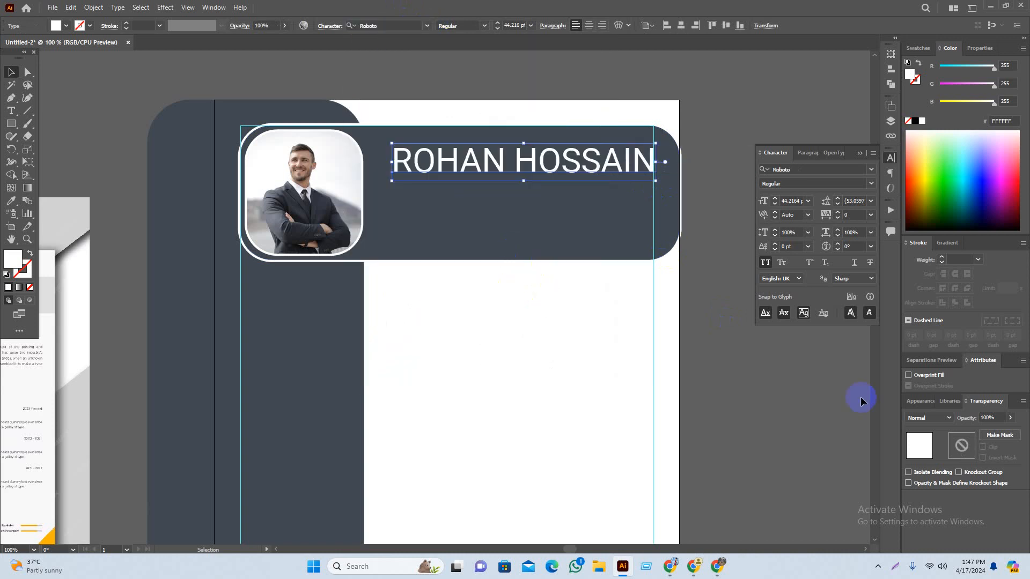
click(777, 381)
drag(761, 348, 768, 370)
scroll(641, 256, up, 1)
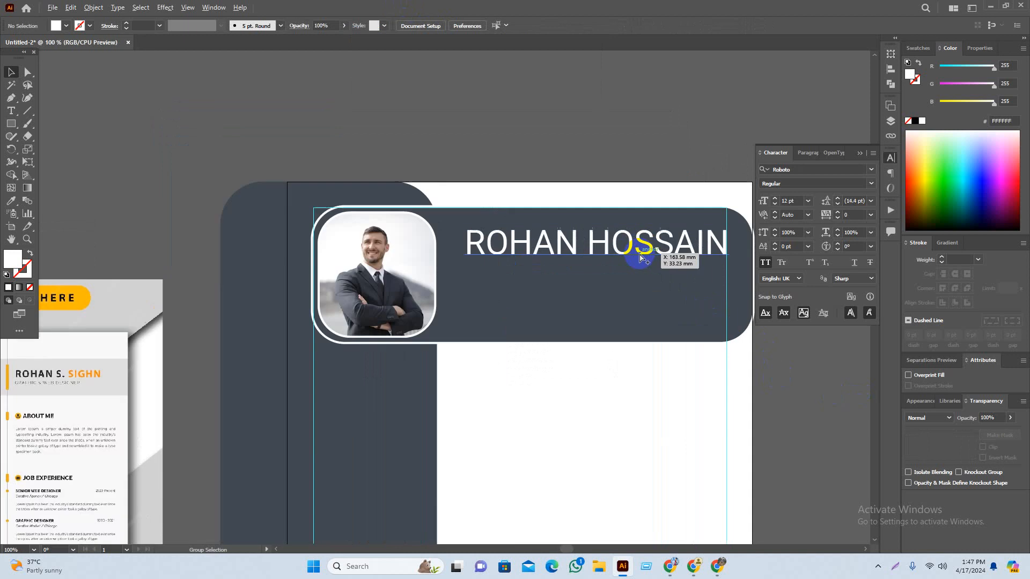
Step: Switch the name to Montserrat Regular and narrow it to about 38.4 pt to fit the header
click(643, 252)
click(378, 26)
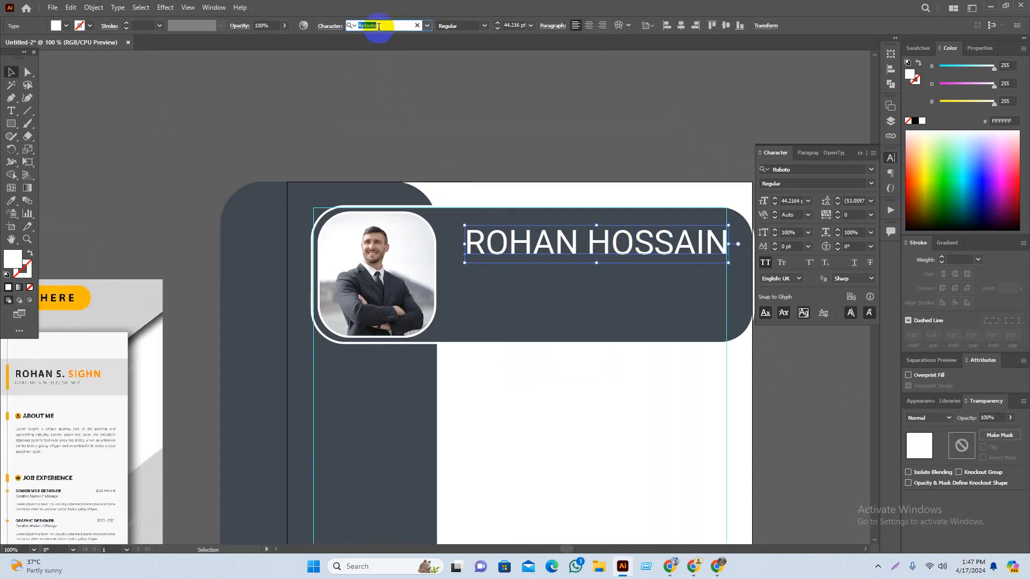
text(mon)
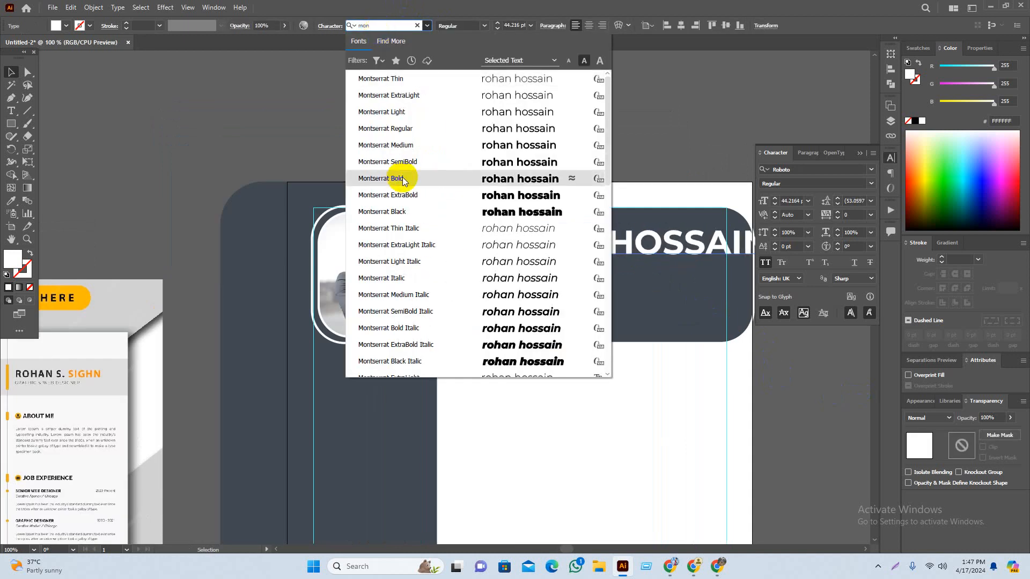
click(412, 130)
click(660, 117)
drag(659, 117, 580, 121)
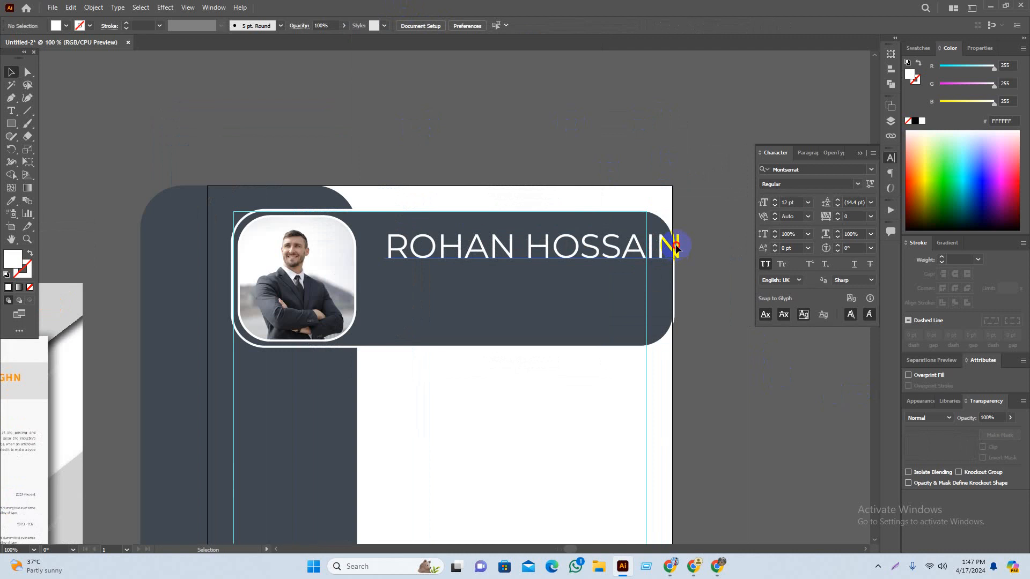
click(675, 244)
drag(684, 247, 643, 246)
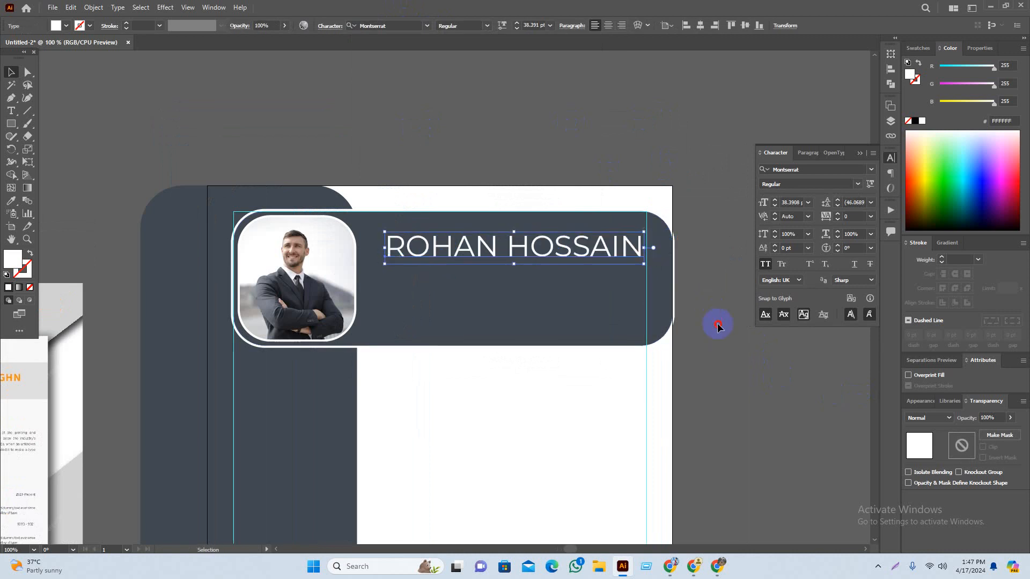
click(717, 325)
drag(712, 340, 774, 333)
scroll(569, 326, down, 1)
drag(691, 335, 608, 259)
scroll(551, 287, up, 2)
scroll(590, 263, up, 1)
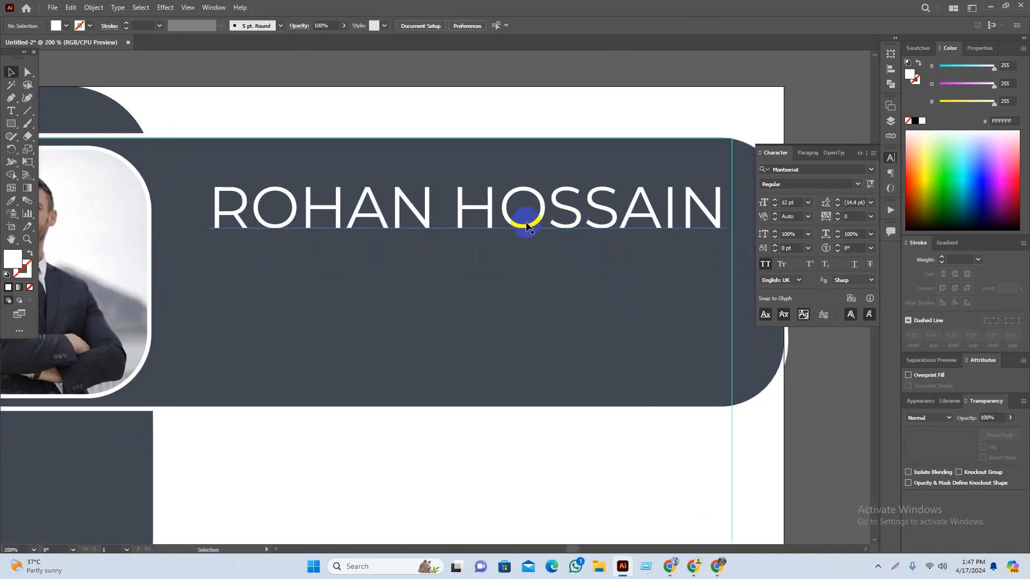
Step: Select the surname and try SemiBold, then Medium weight on it
click(434, 220)
double_click(475, 218)
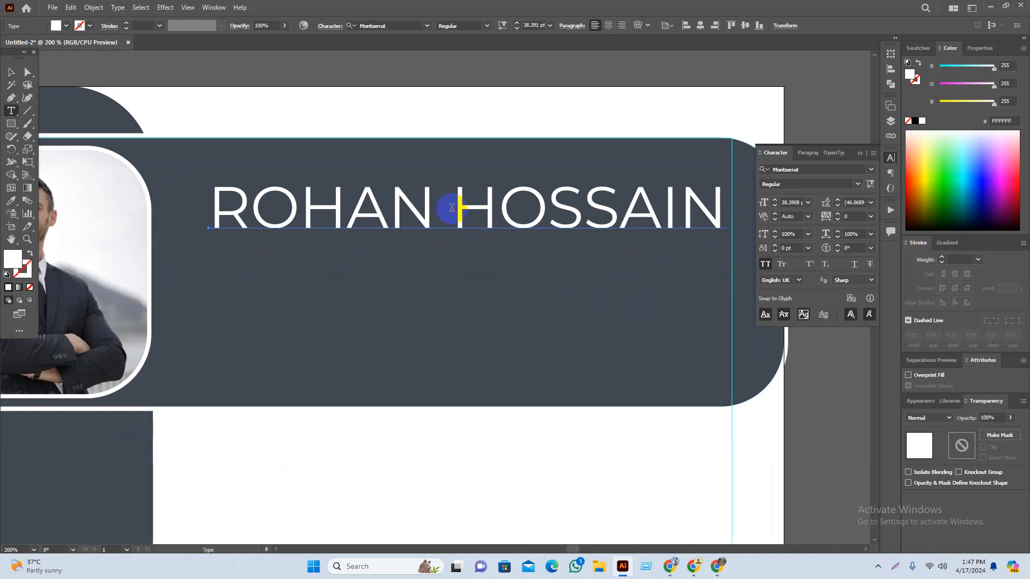
drag(451, 208, 729, 212)
click(453, 26)
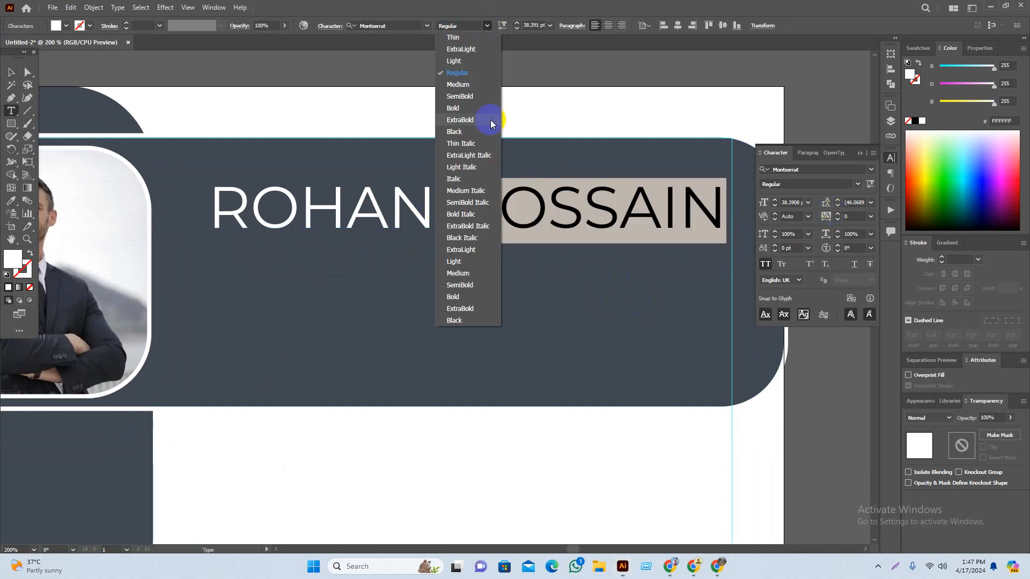
click(464, 98)
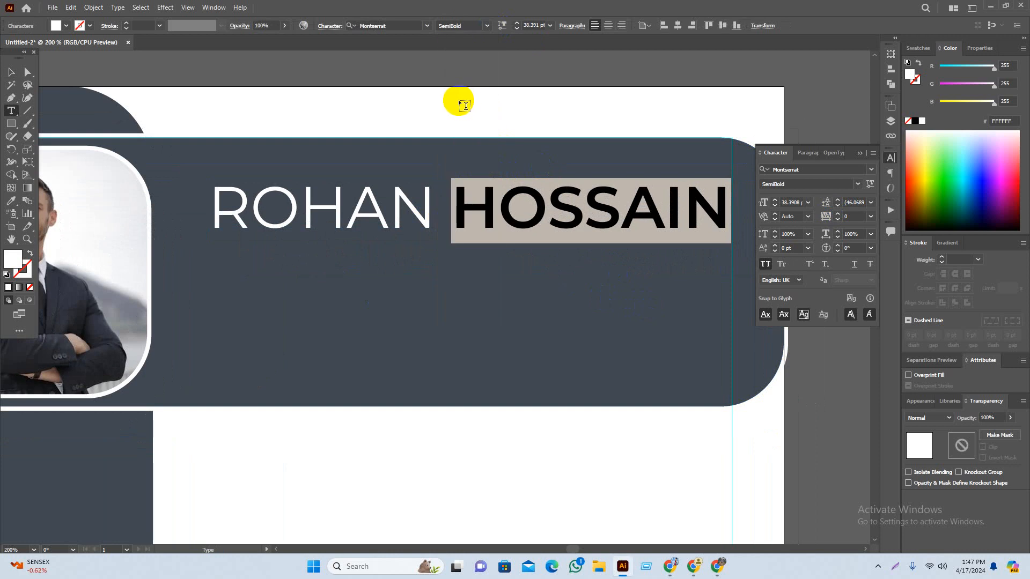
click(486, 25)
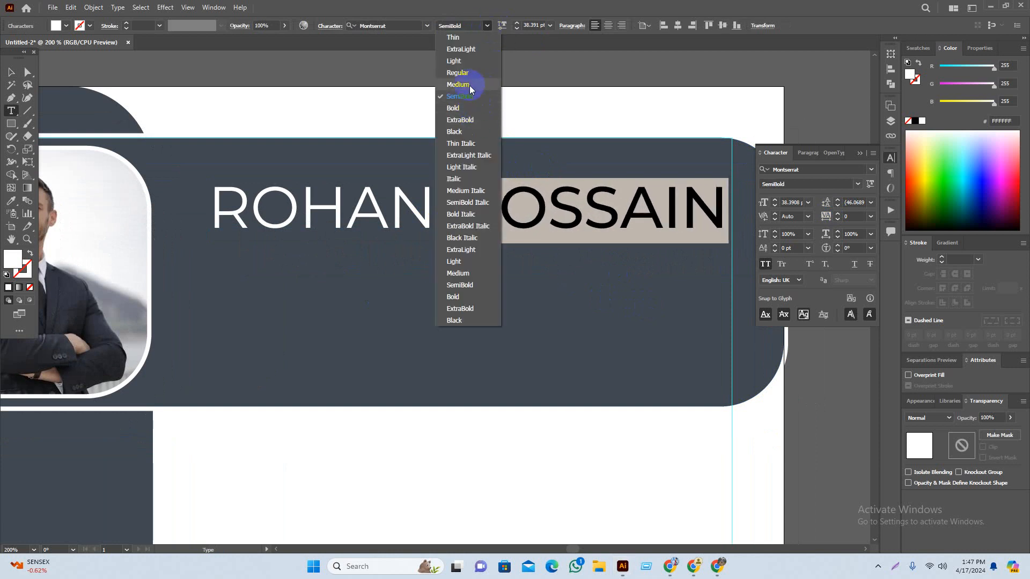
click(469, 86)
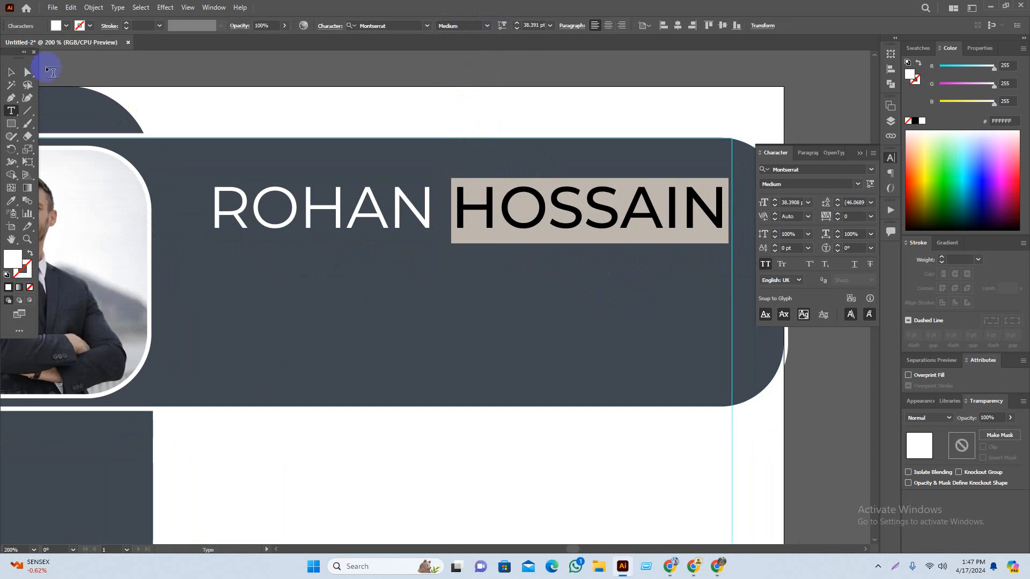
click(12, 71)
click(161, 75)
drag(257, 81, 218, 90)
scroll(428, 265, down, 2)
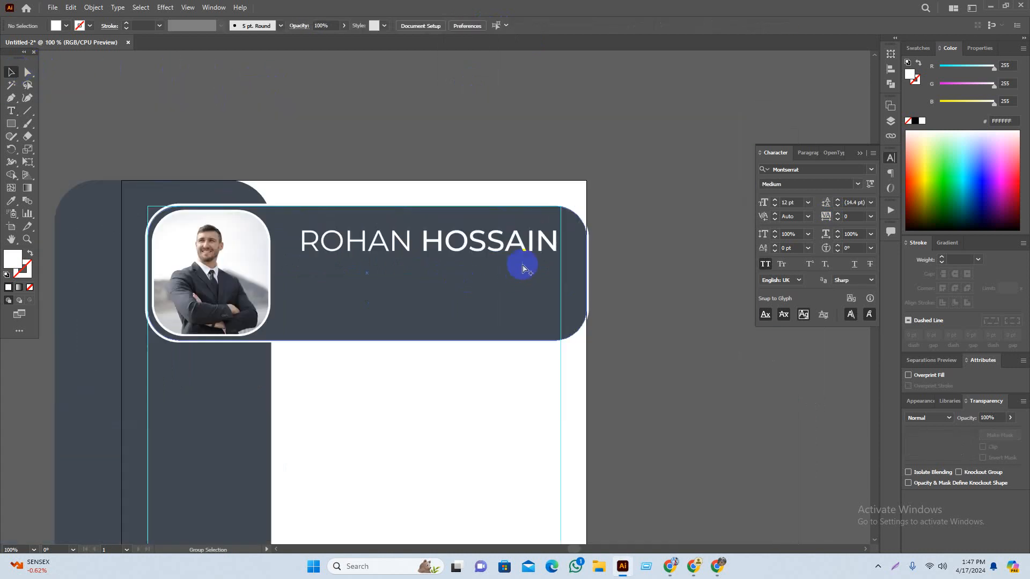
scroll(523, 268, up, 1)
Step: Reselect the surname and settle on Montserrat SemiBold after trying Bold
double_click(440, 248)
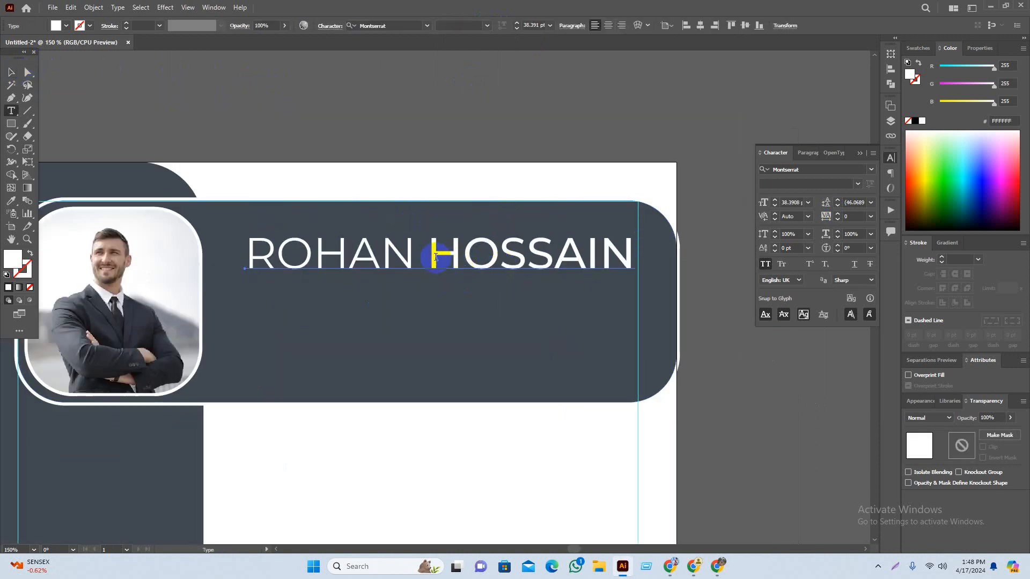
drag(436, 257, 634, 228)
click(485, 28)
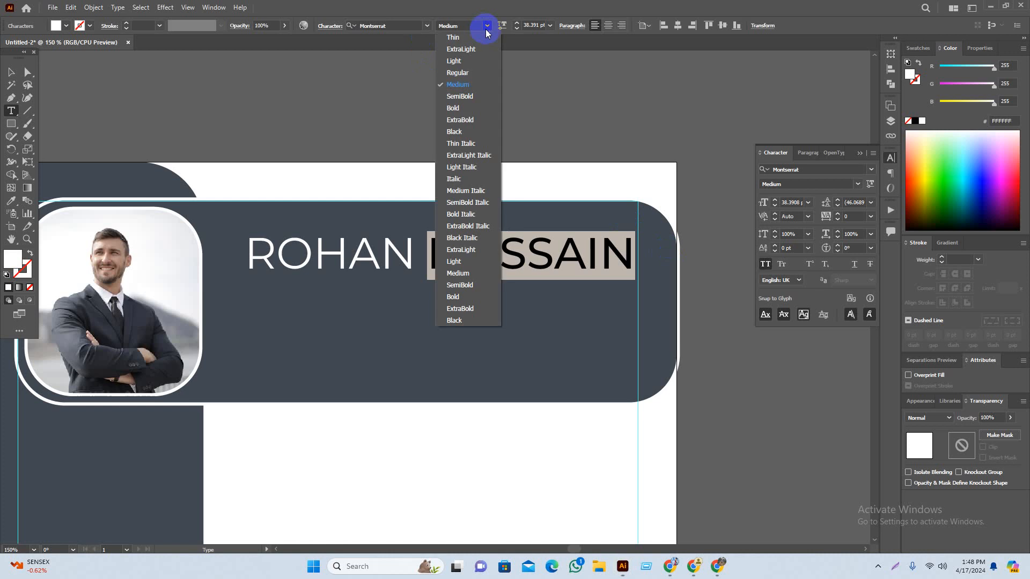
click(479, 107)
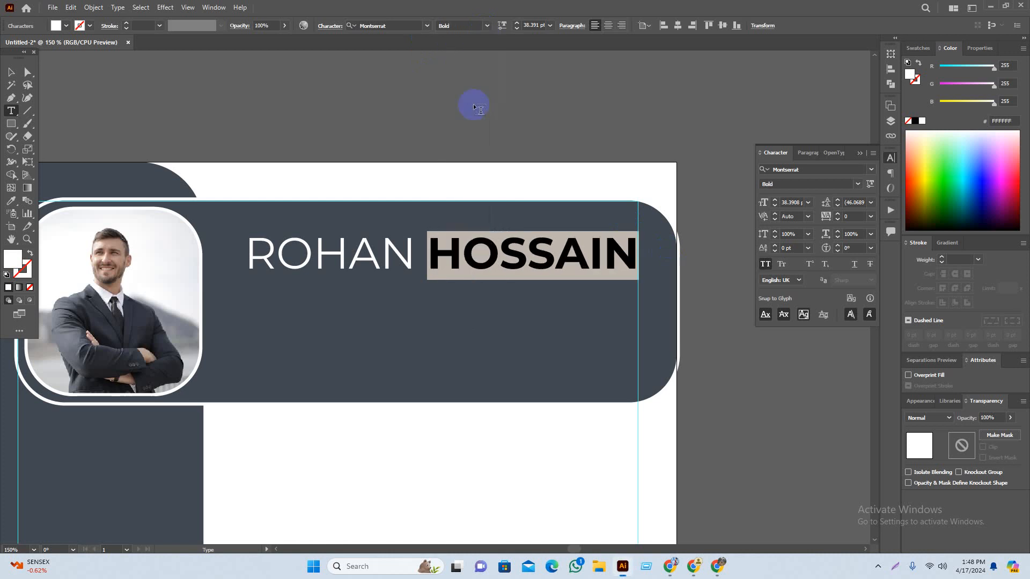
click(487, 28)
click(470, 95)
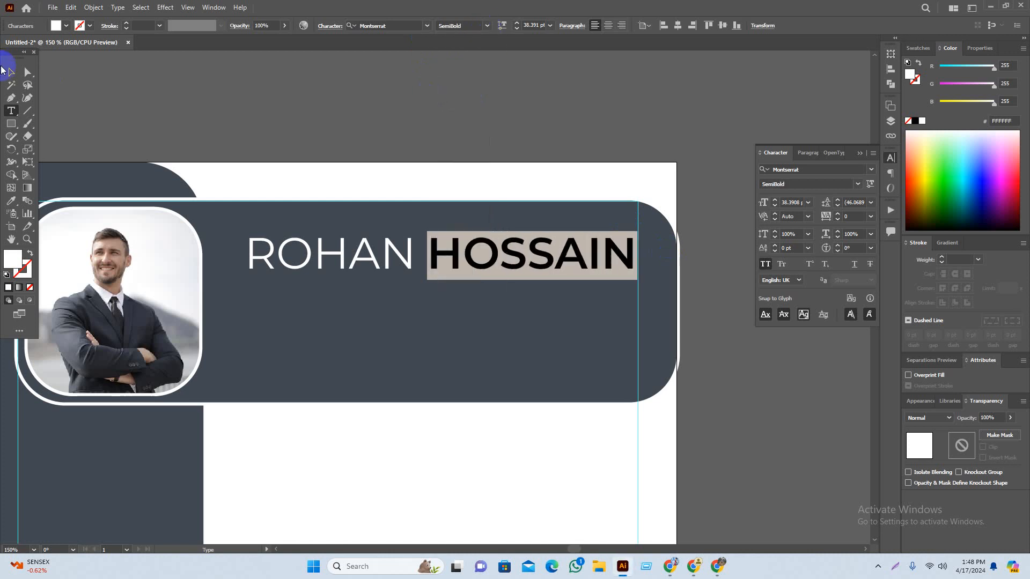
click(10, 72)
click(352, 121)
drag(536, 156, 526, 155)
scroll(523, 190, down, 2)
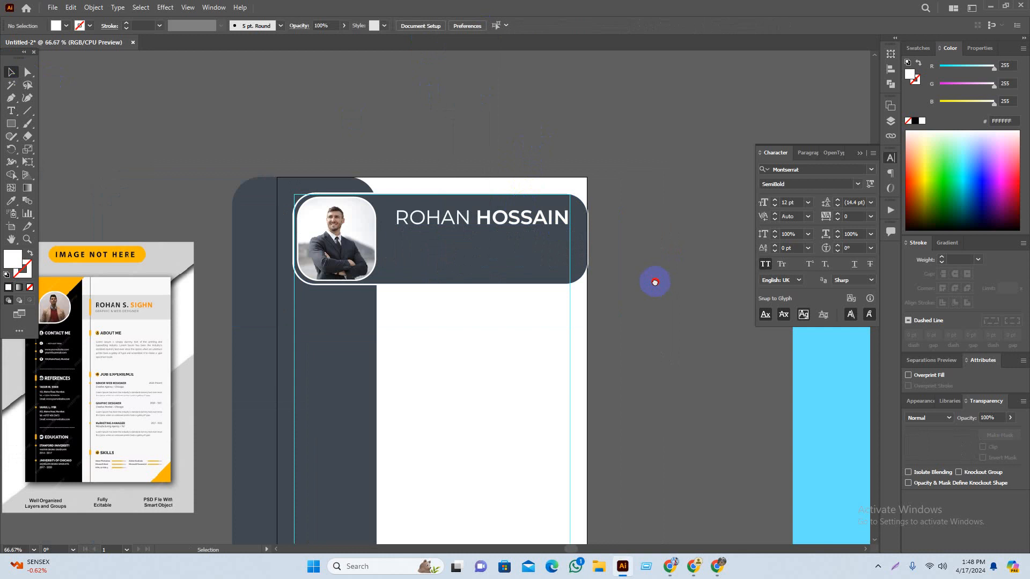
Step: Type GARPHIC DESIGNER as a new text line on the pasteboard
drag(655, 281, 671, 277)
scroll(660, 240, down, 1)
drag(685, 349, 696, 340)
scroll(288, 280, up, 1)
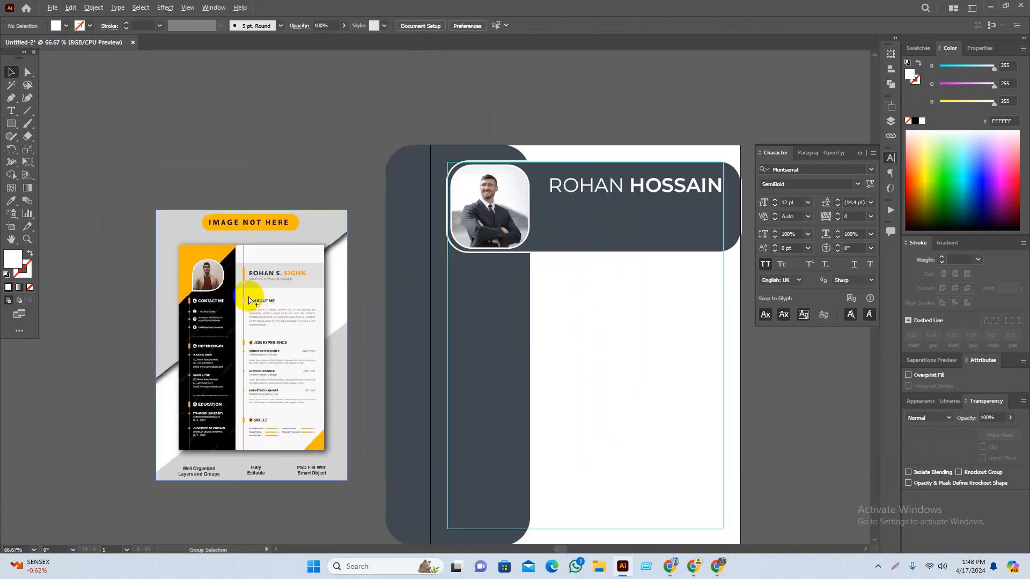
scroll(250, 302, up, 4)
key(t)
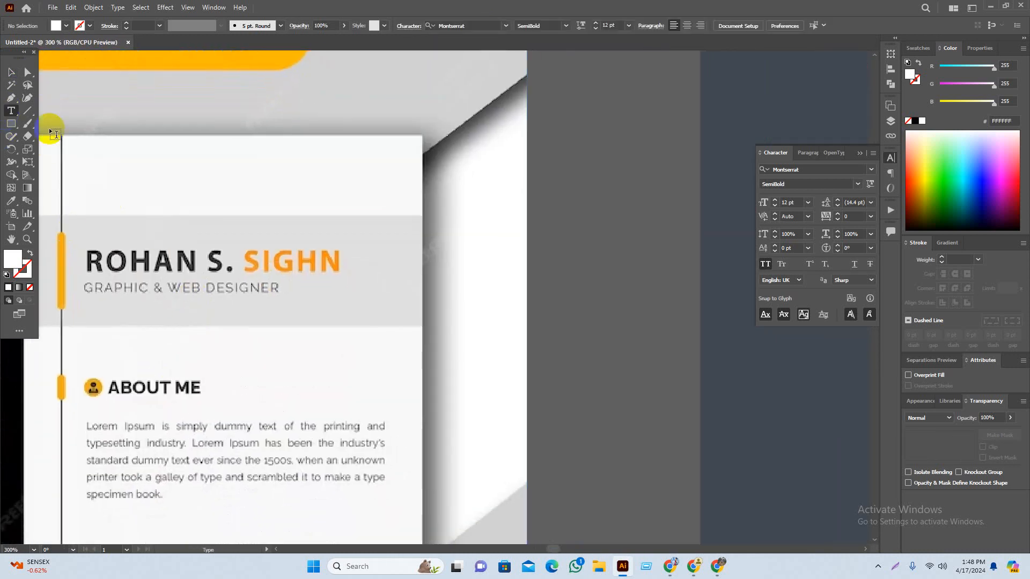
click(552, 280)
text(GR)
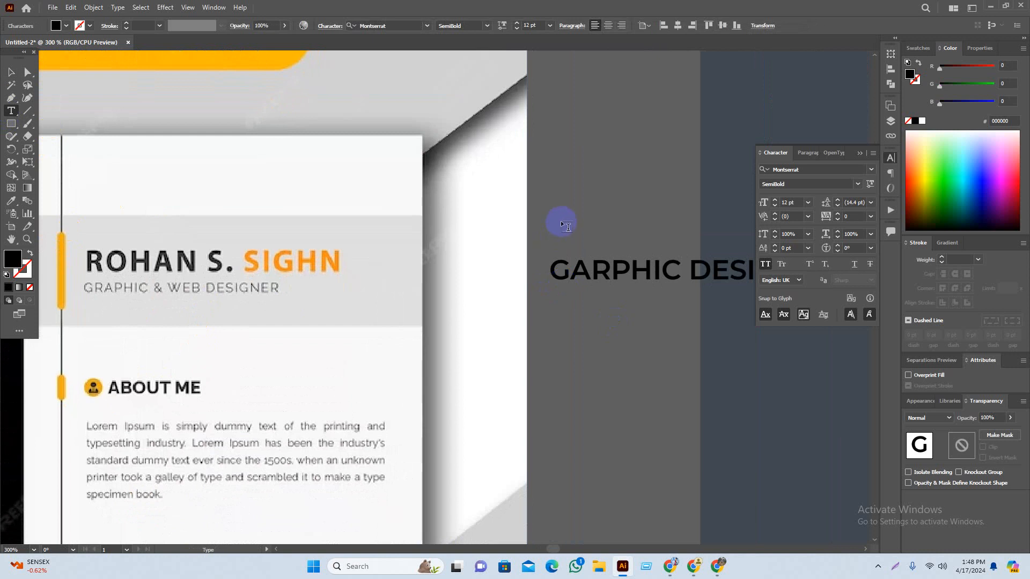
Step: Move the GARPHIC DESIGNER text beneath the name in the dark header
click(11, 72)
scroll(448, 333, down, 3)
drag(590, 380, 213, 330)
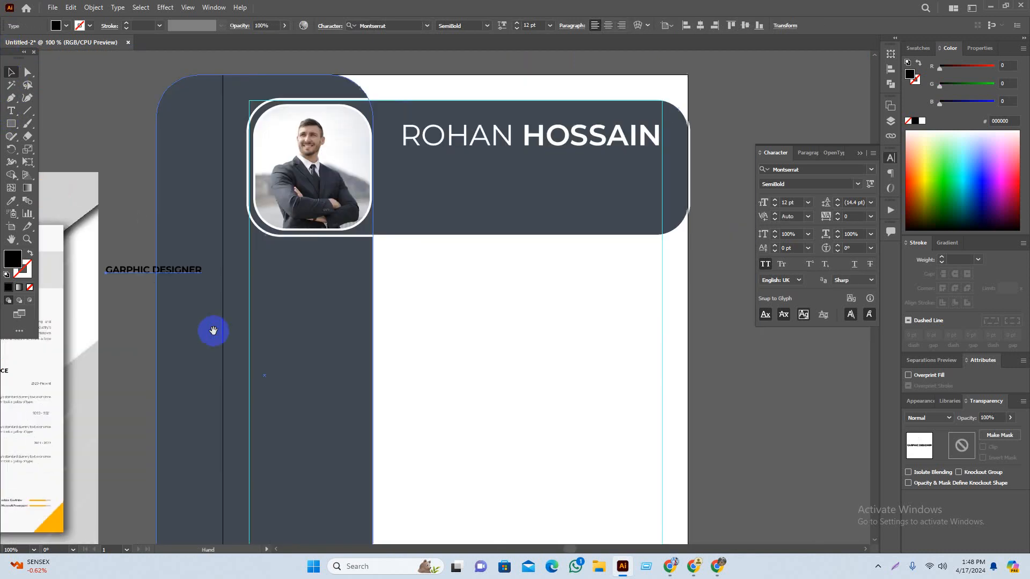
drag(207, 273, 483, 165)
click(781, 430)
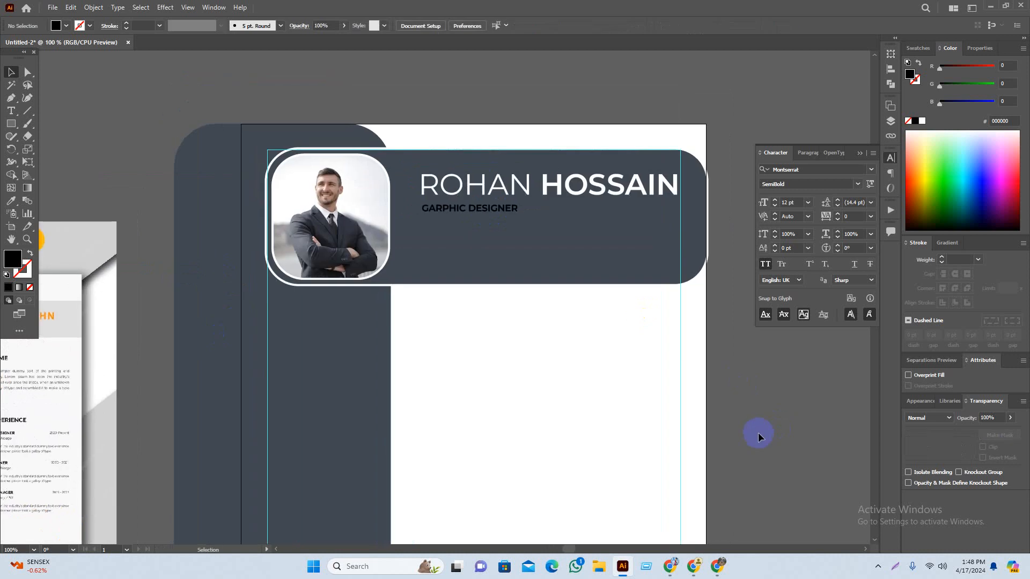
Step: Make the GARPHIC DESIGNER subtitle white
scroll(542, 189, up, 2)
click(450, 218)
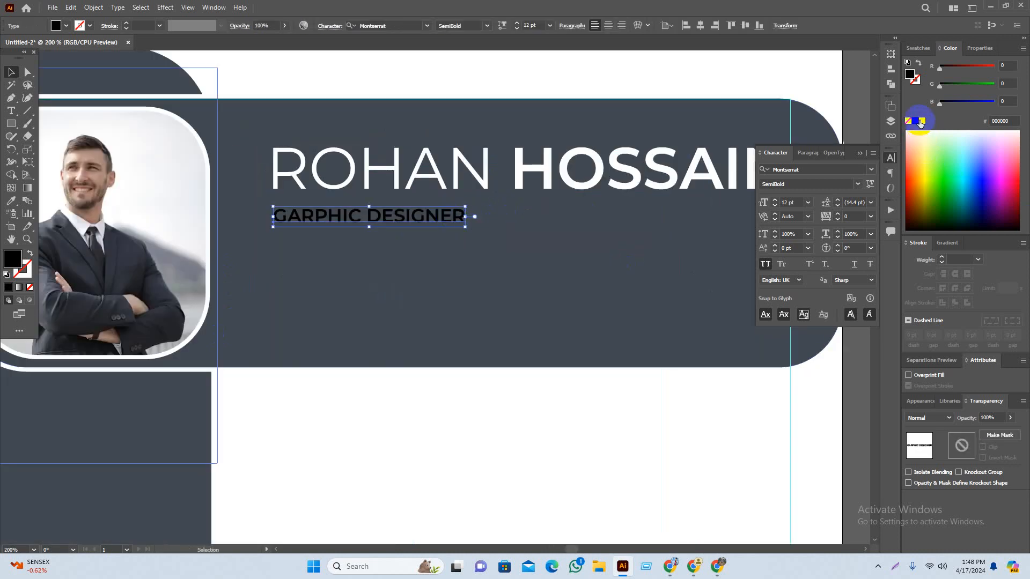
click(920, 121)
scroll(551, 114, up, 3)
click(511, 97)
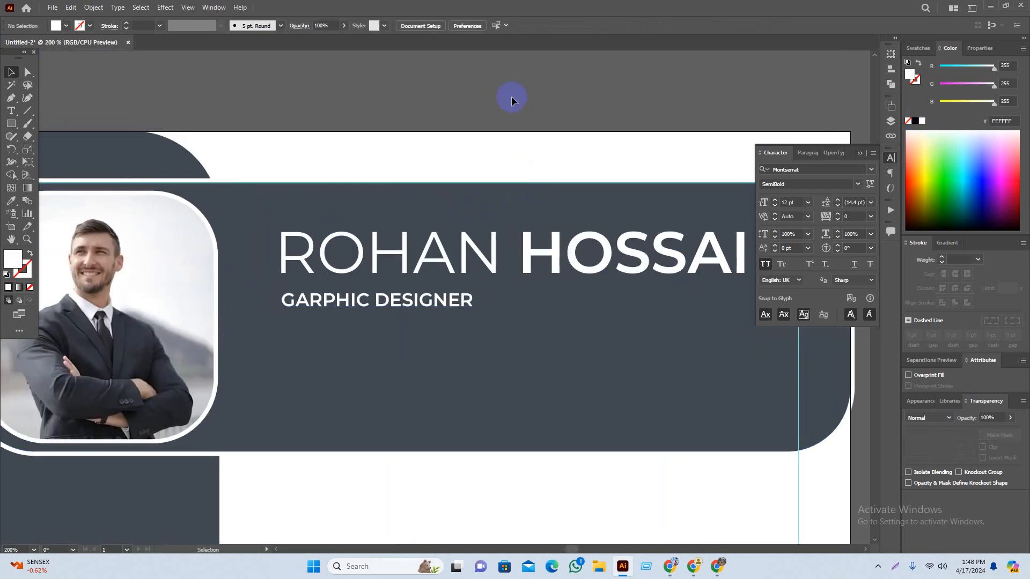
Step: Set the subtitle's tracking to 1000 in the Character panel
click(362, 304)
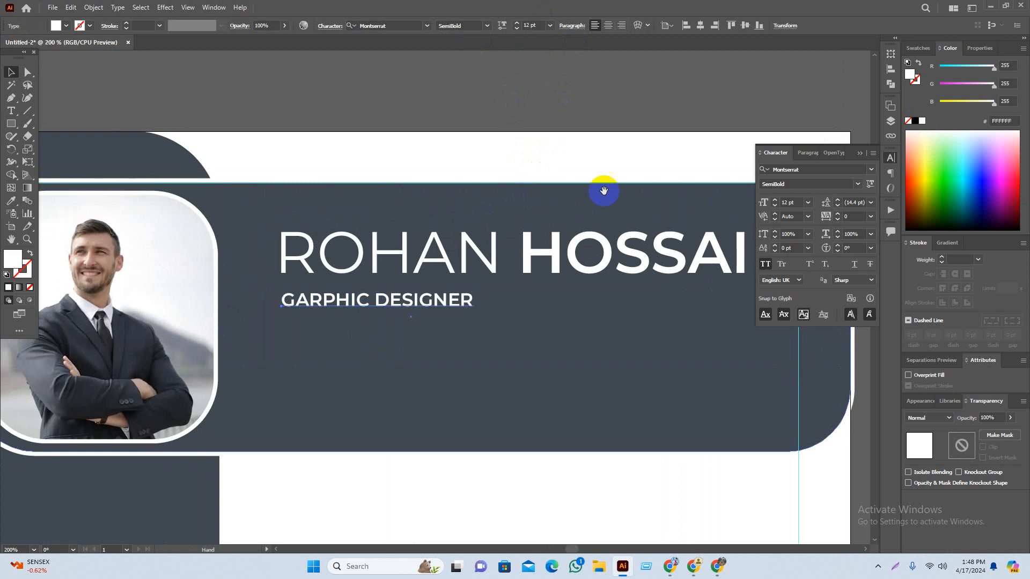
scroll(437, 214, right, 3)
click(870, 216)
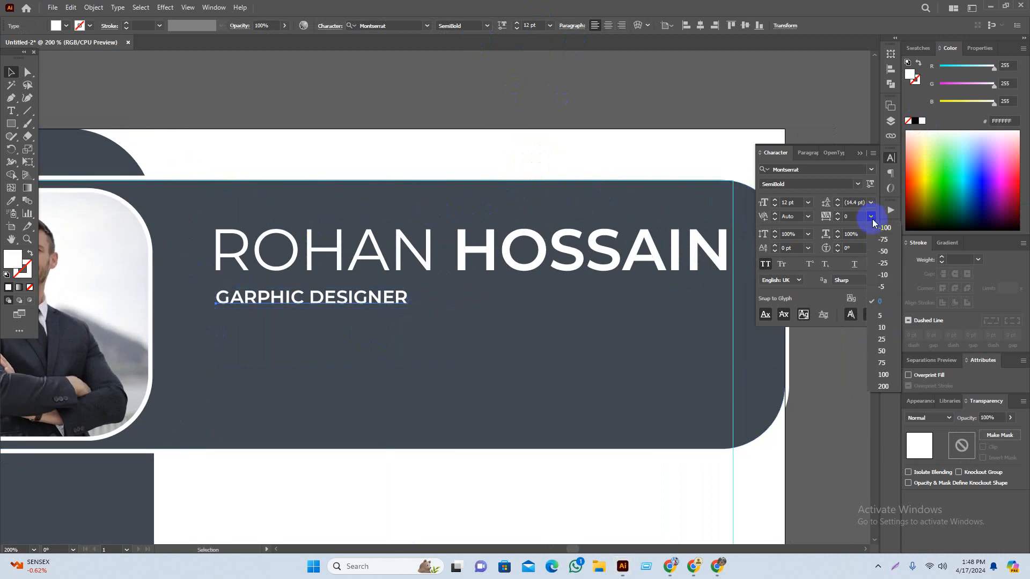
click(882, 386)
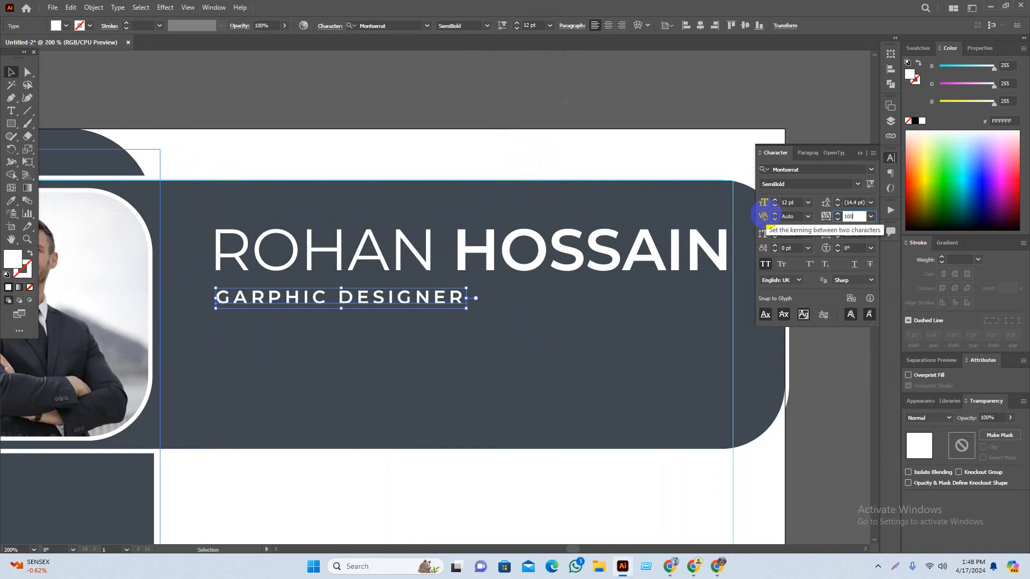
text(0)
key(Return)
click(846, 426)
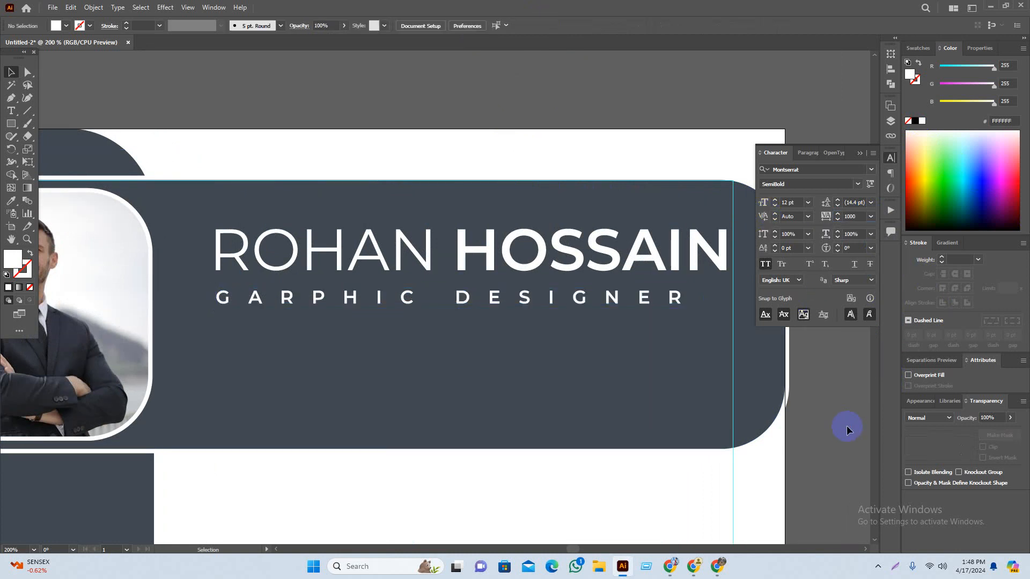
Step: Scale the subtitle up to about 13.2 pt so it spans the name's width
scroll(691, 397, right, 1)
scroll(690, 397, down, 3)
scroll(790, 414, right, 3)
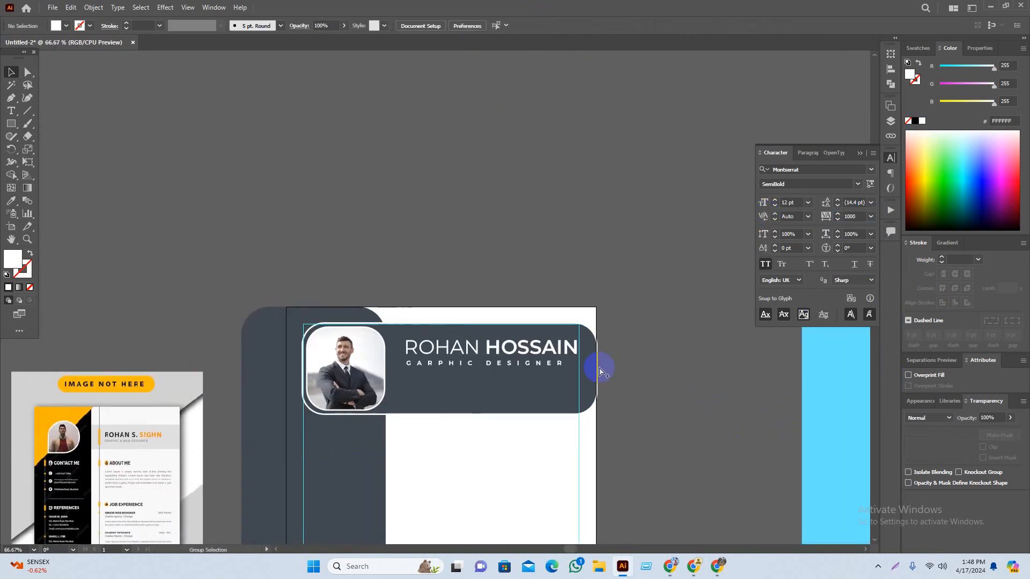
scroll(593, 366, up, 2)
scroll(560, 386, up, 3)
click(542, 380)
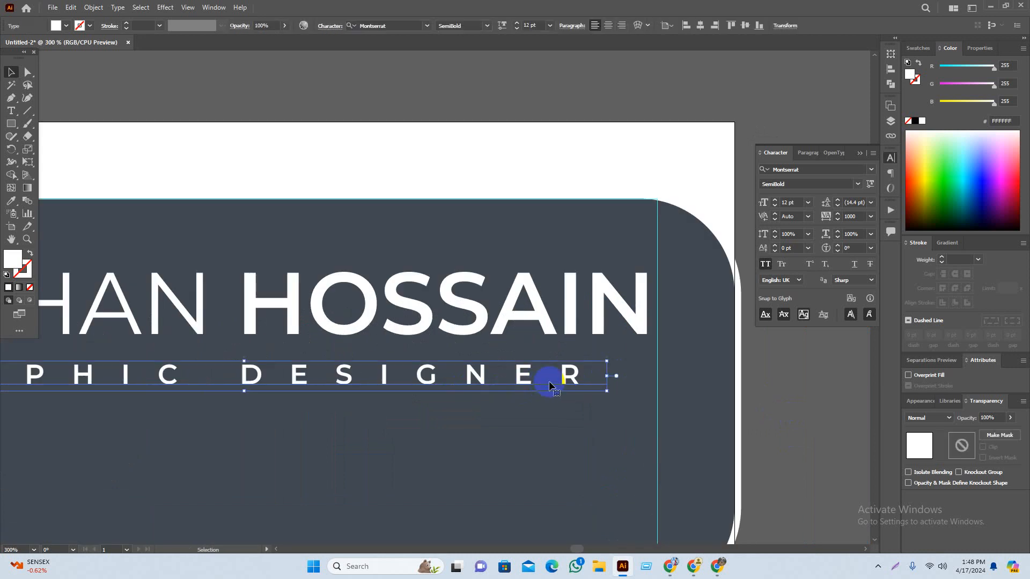
drag(601, 380, 680, 395)
Step: Set the word DESIGNER to Regular weight, keeping GARPHIC SemiBold
scroll(705, 391, down, 3)
scroll(692, 381, down, 1)
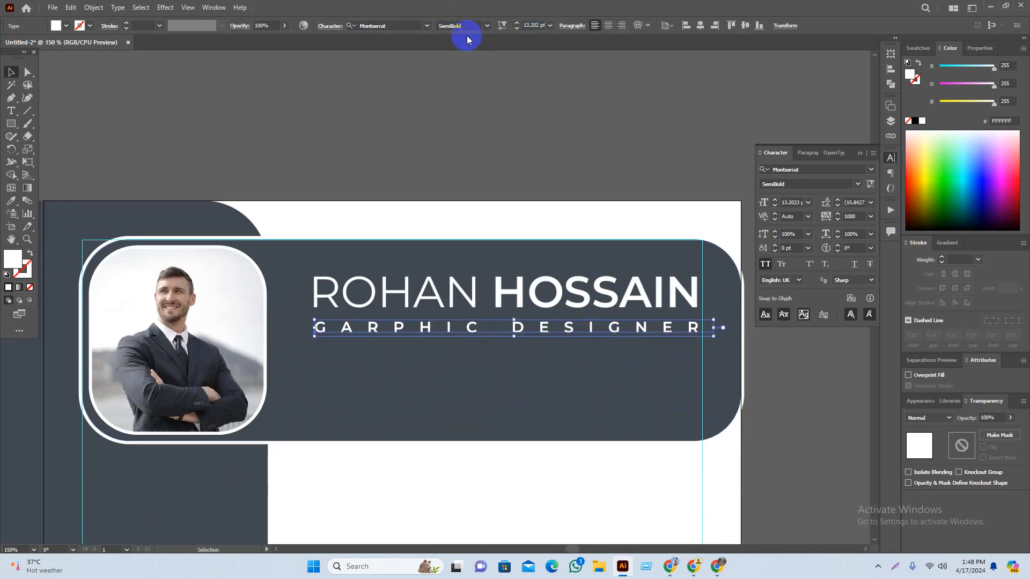
double_click(518, 327)
drag(515, 327, 723, 324)
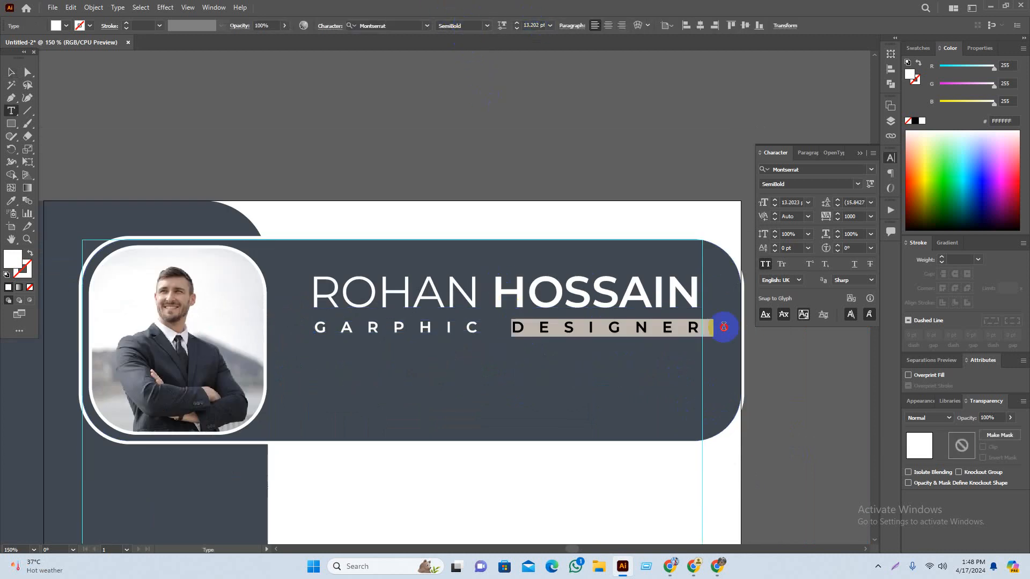
click(487, 25)
click(479, 73)
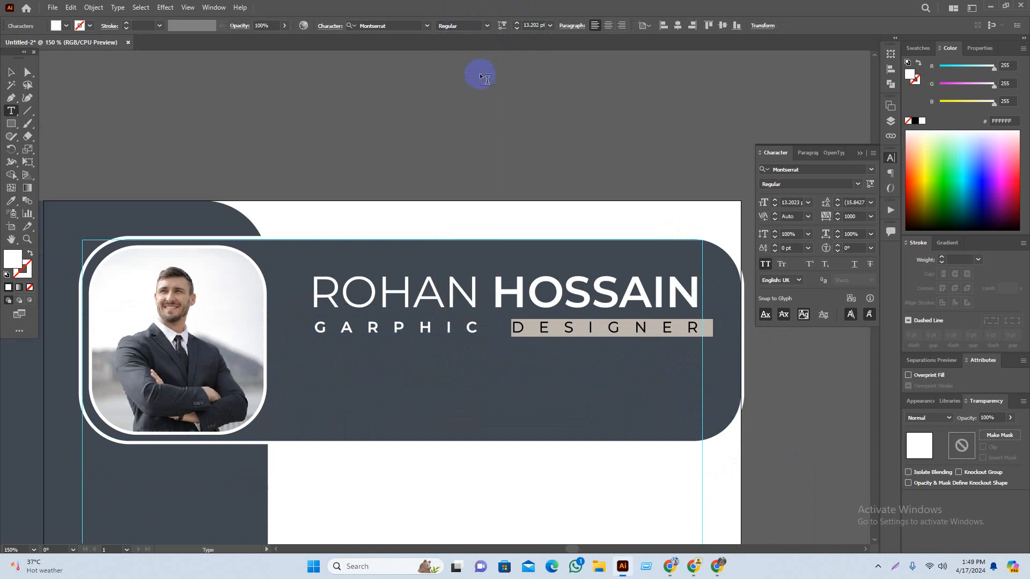
click(12, 72)
click(267, 124)
Step: Bring the subtitle back into view and reselect the GARPHIC DESIGNER text
scroll(445, 305, down, 2)
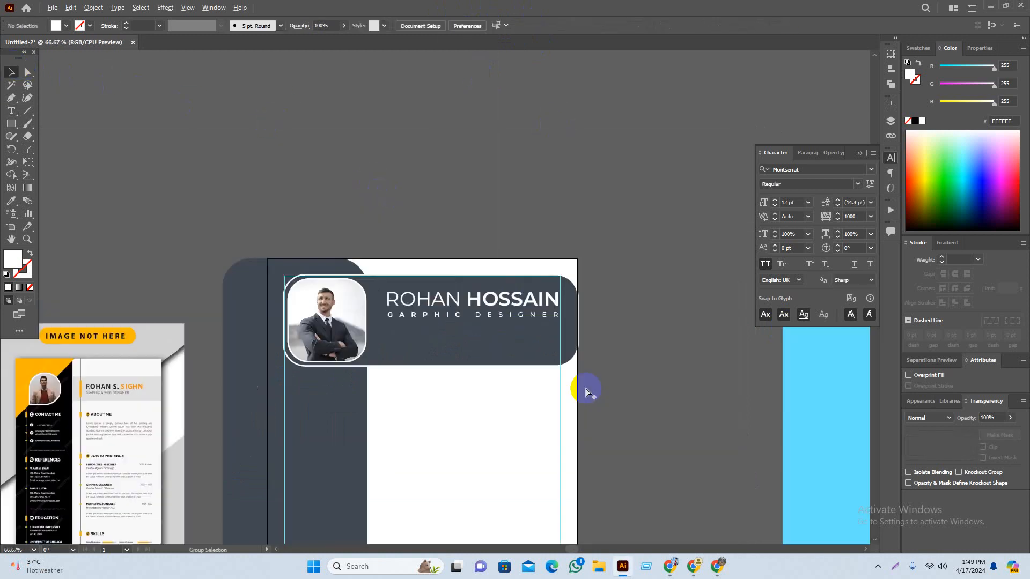
scroll(519, 315, up, 1)
scroll(519, 318, up, 1)
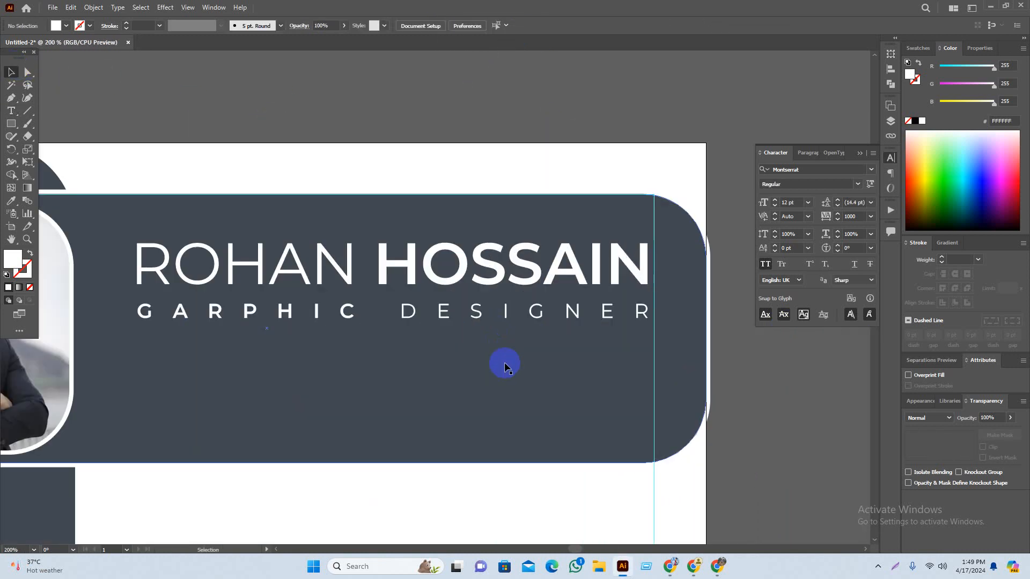
scroll(503, 361, down, 3)
scroll(694, 390, up, 1)
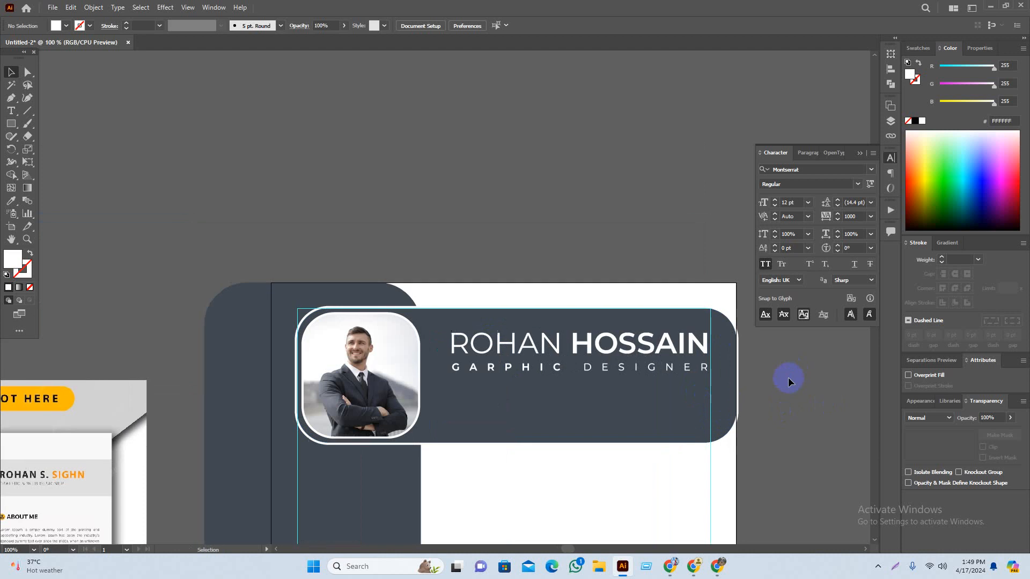
scroll(615, 387, up, 1)
scroll(498, 397, up, 1)
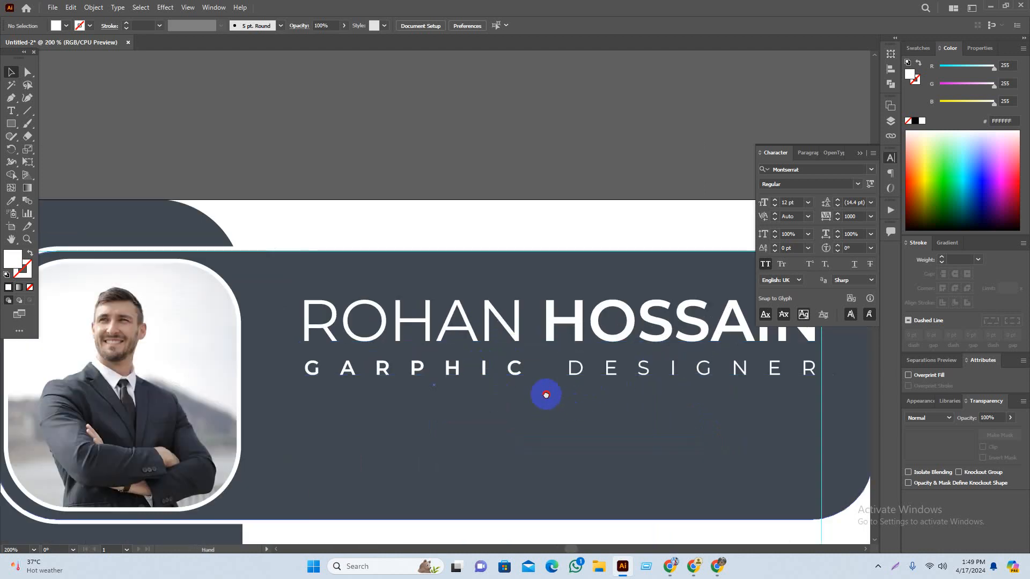
scroll(578, 369, up, 1)
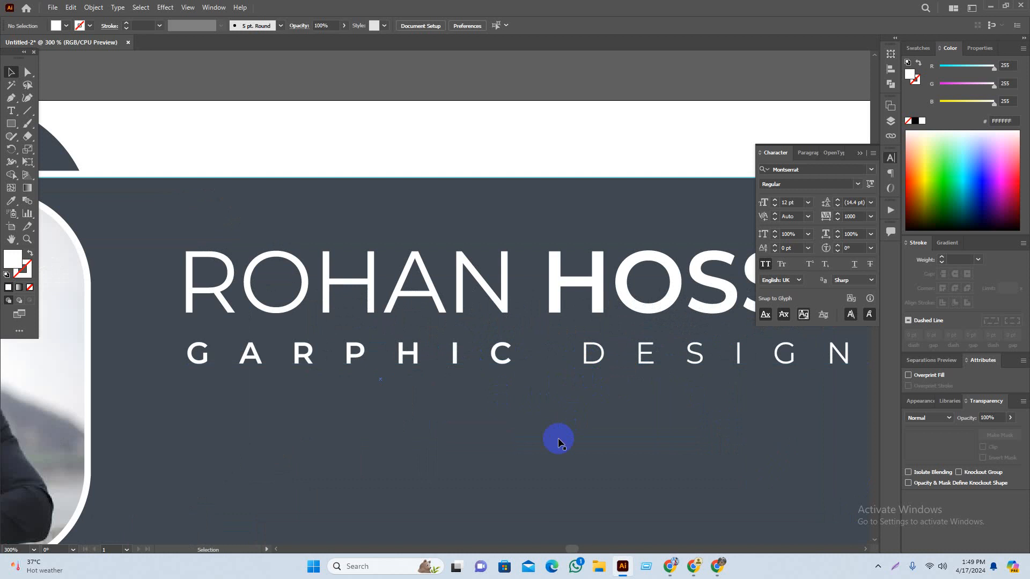
scroll(528, 429, down, 1)
drag(646, 423, 578, 416)
click(567, 375)
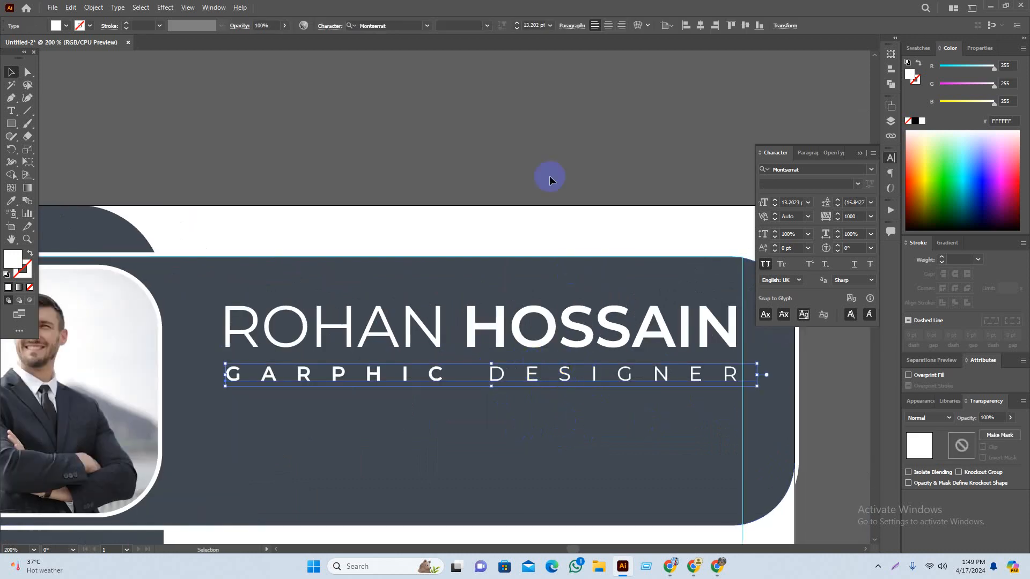
Step: Cut DESIGNER out of the subtitle and paste it as a separate text object beside GARPHIC
double_click(482, 378)
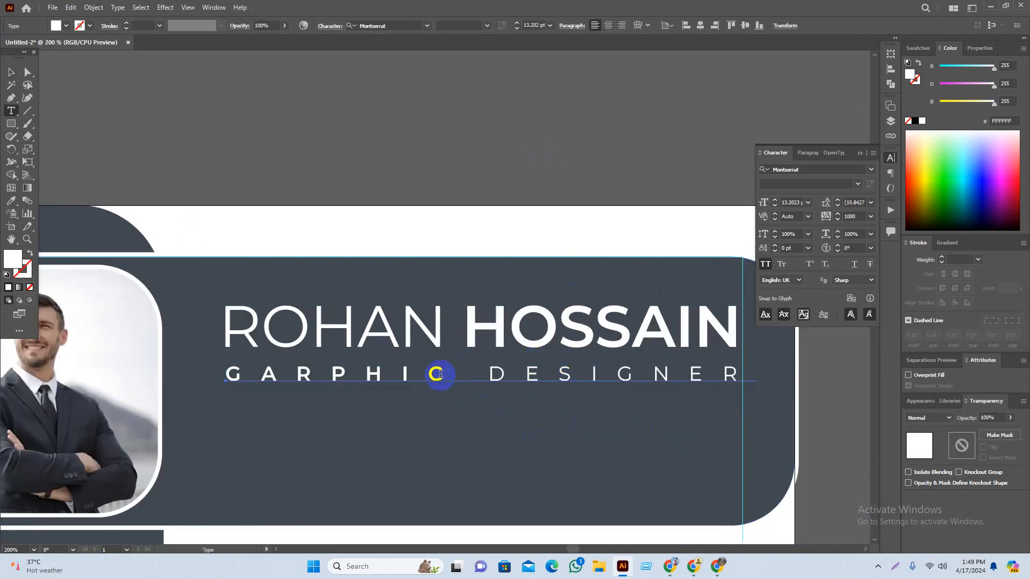
drag(490, 370, 847, 375)
key(ctrl+c)
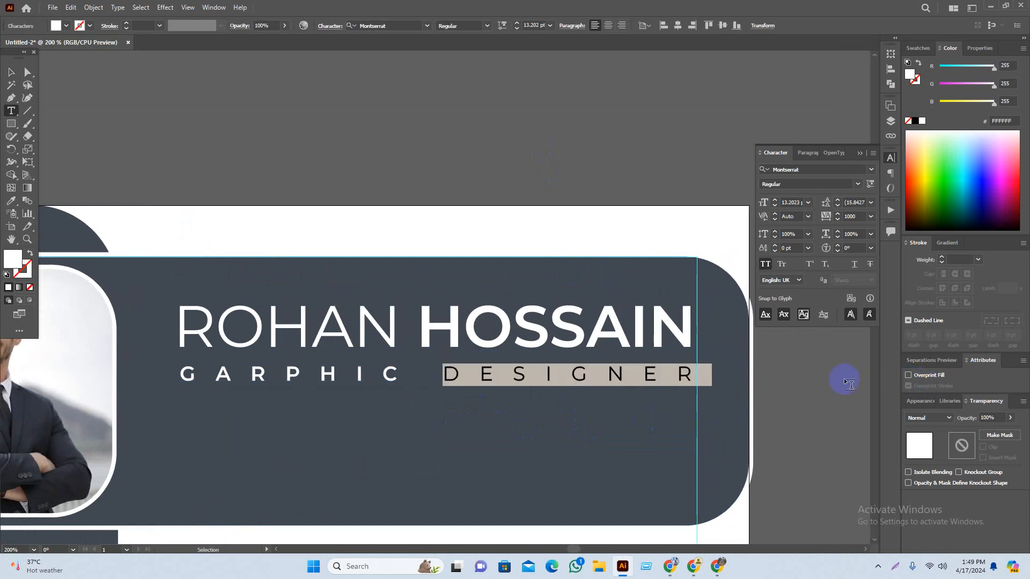
key(BackSpace)
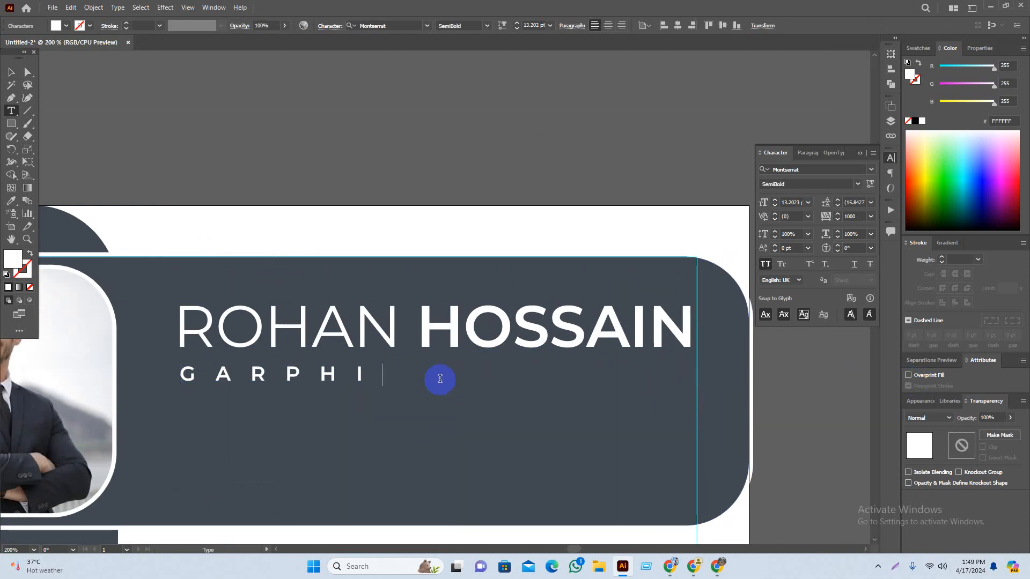
click(11, 72)
click(343, 159)
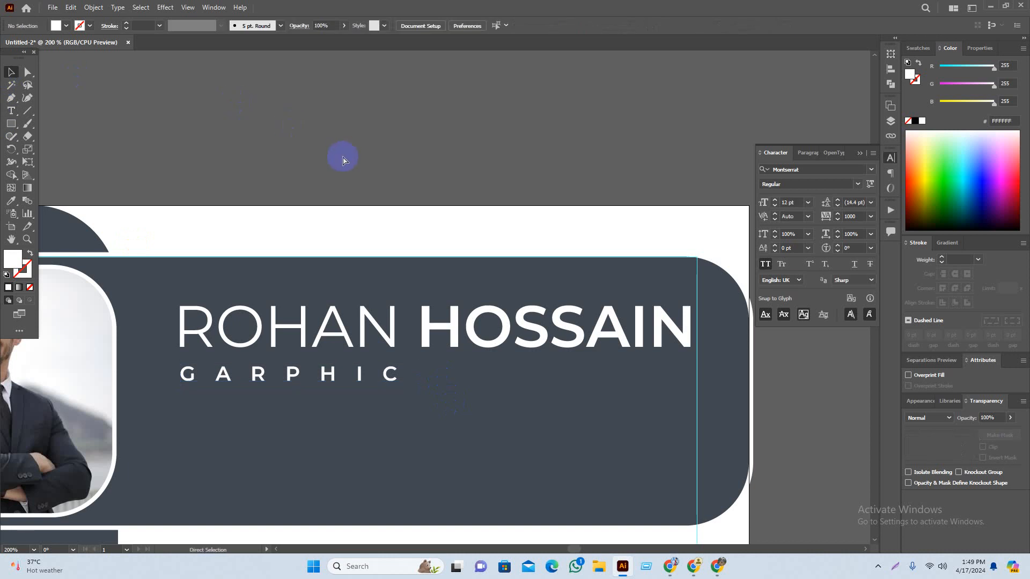
key(ctrl+v)
drag(470, 300, 575, 351)
click(616, 120)
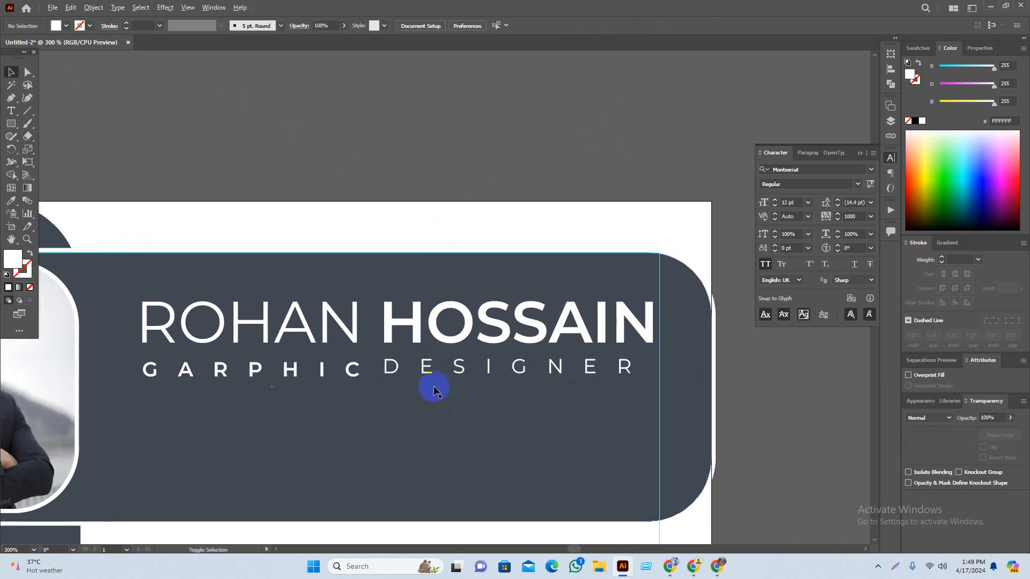
Step: Vertically centre-align GARPHIC and DESIGNER, then reselect DESIGNER alone
scroll(429, 392, up, 1)
click(414, 363)
shift+click(282, 359)
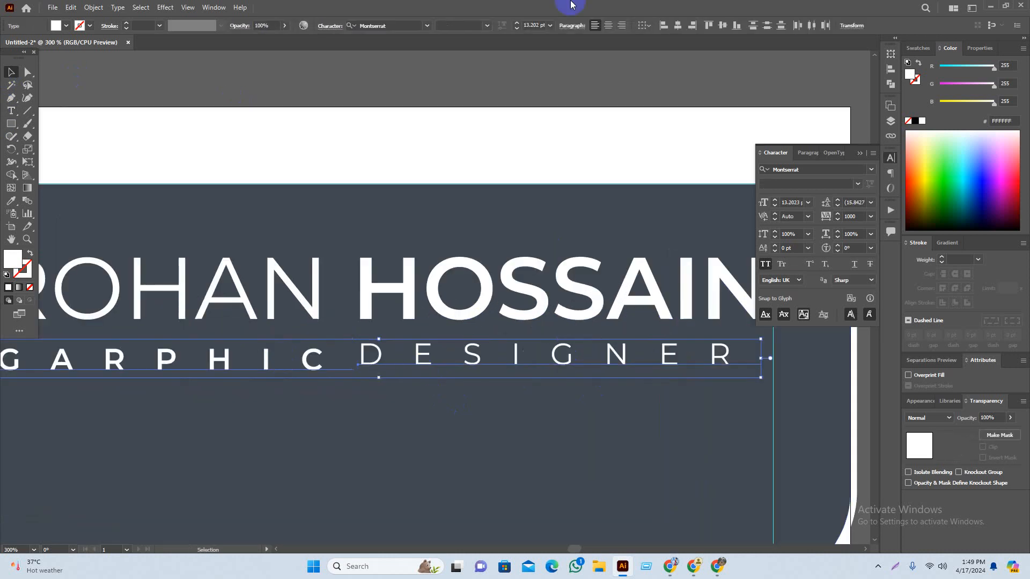
click(722, 25)
click(563, 111)
drag(473, 395, 340, 384)
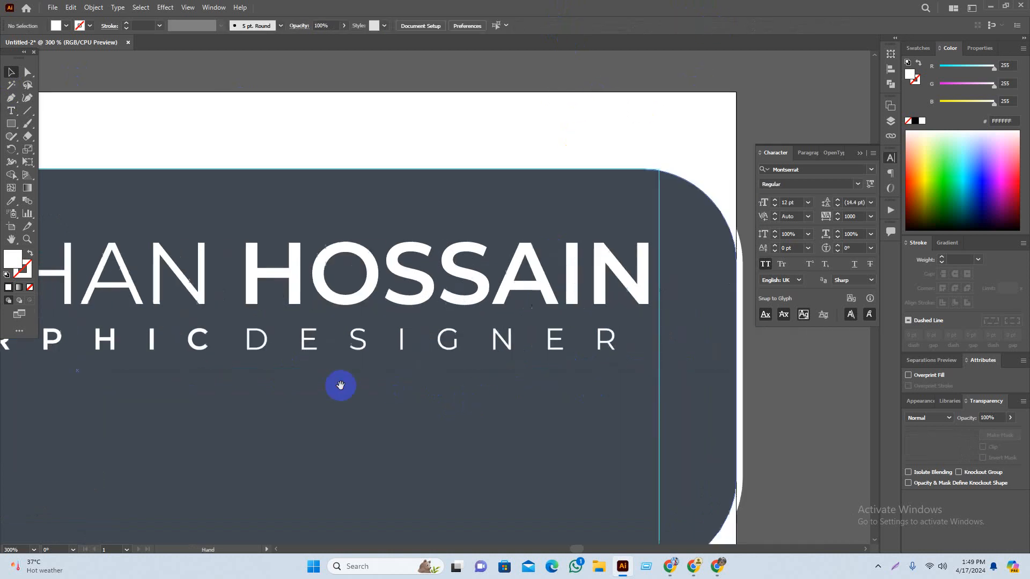
click(628, 338)
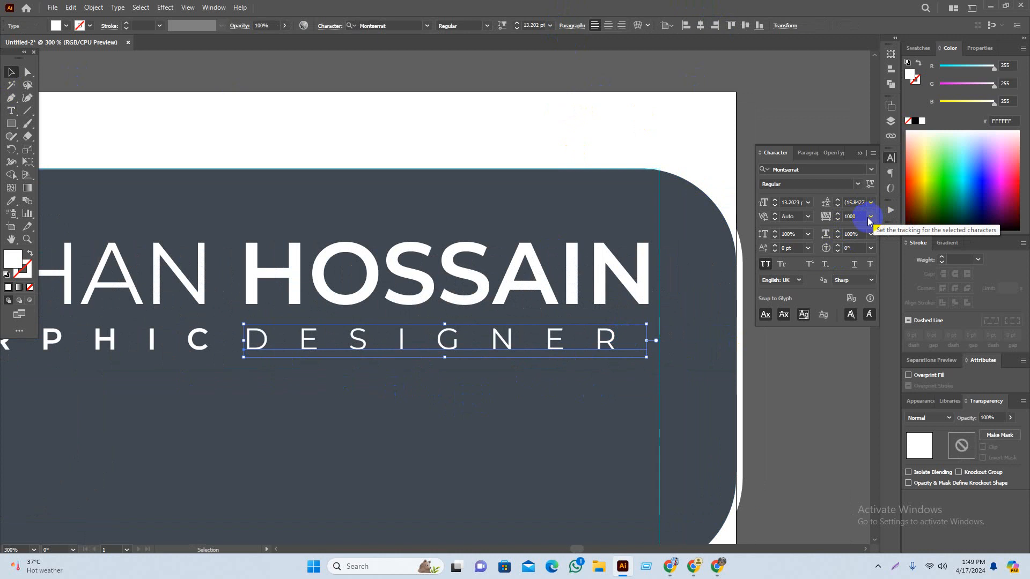
Step: Raise DESIGNER's tracking from 1000 to 1165 so it spans the full width of HOSSAIN
click(838, 220)
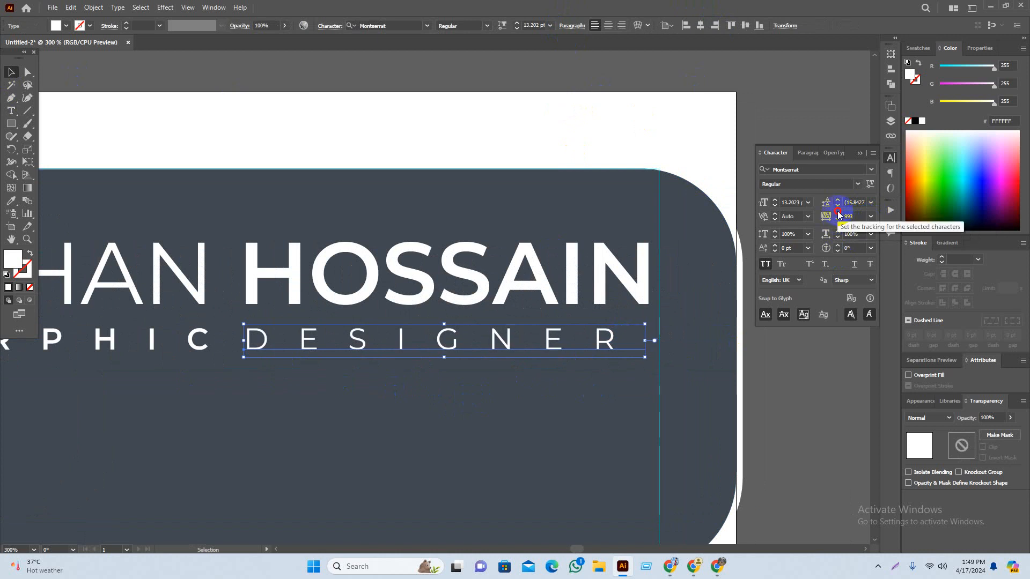
click(838, 214)
click(838, 213)
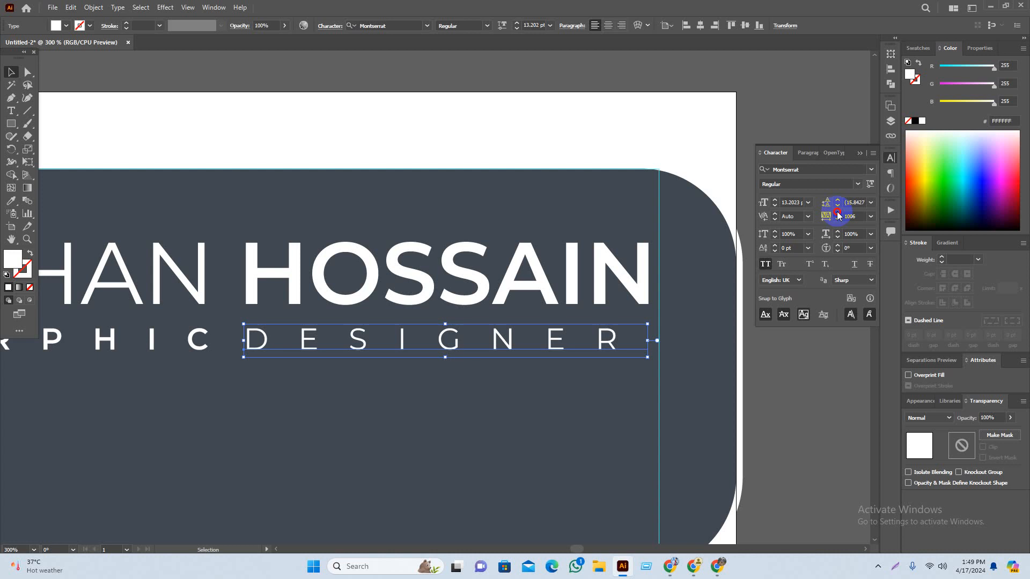
click(838, 214)
click(838, 214)
click(838, 214)
click(838, 214)
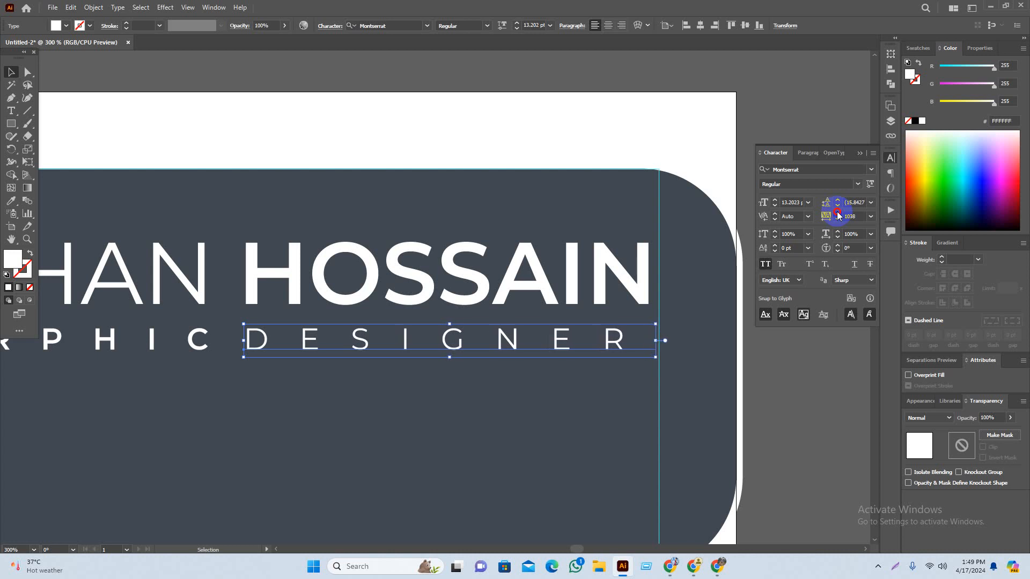
click(838, 213)
click(838, 213)
click(838, 213)
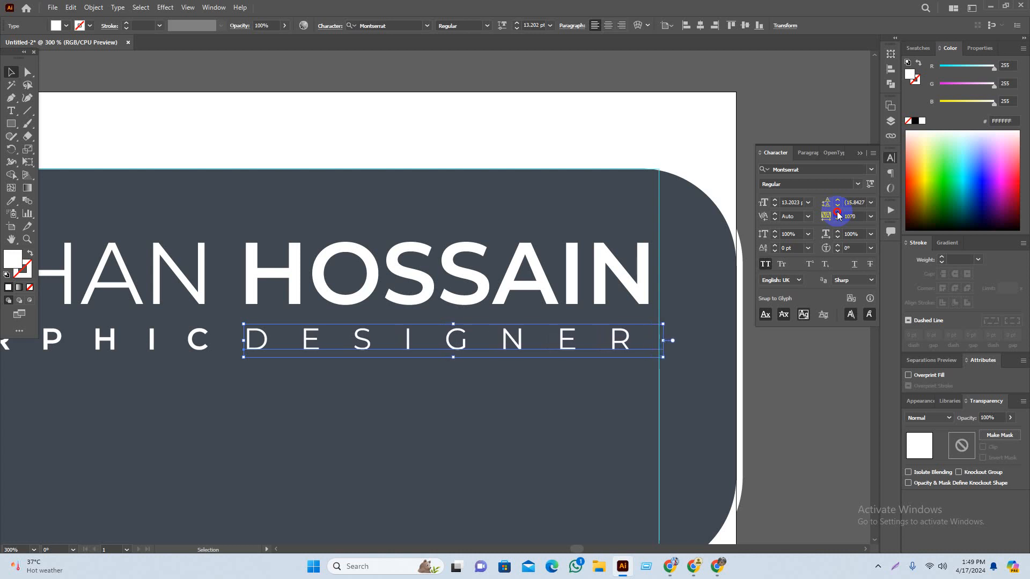
click(838, 213)
click(838, 214)
click(838, 214)
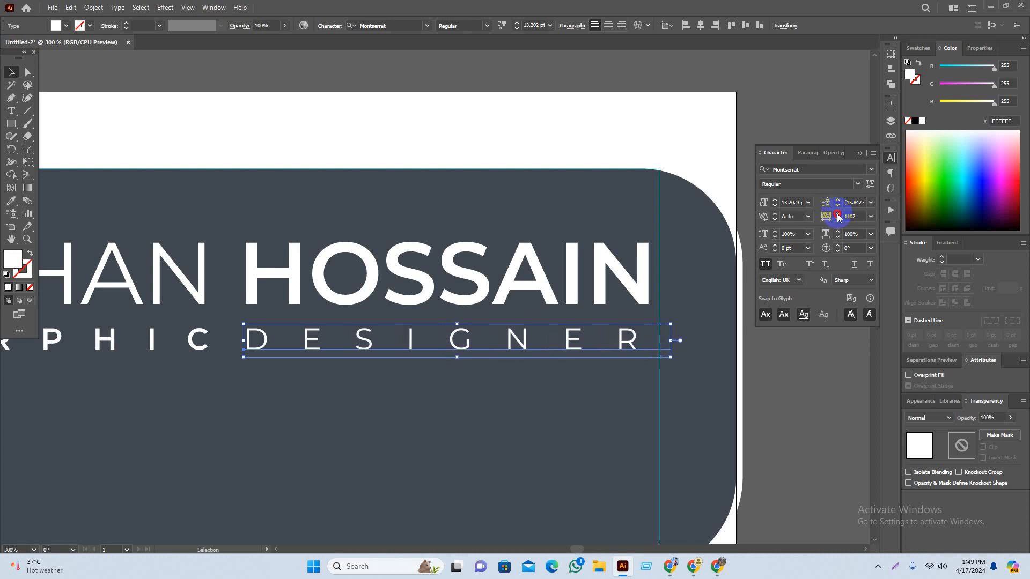
click(838, 214)
click(838, 214)
click(839, 215)
click(839, 215)
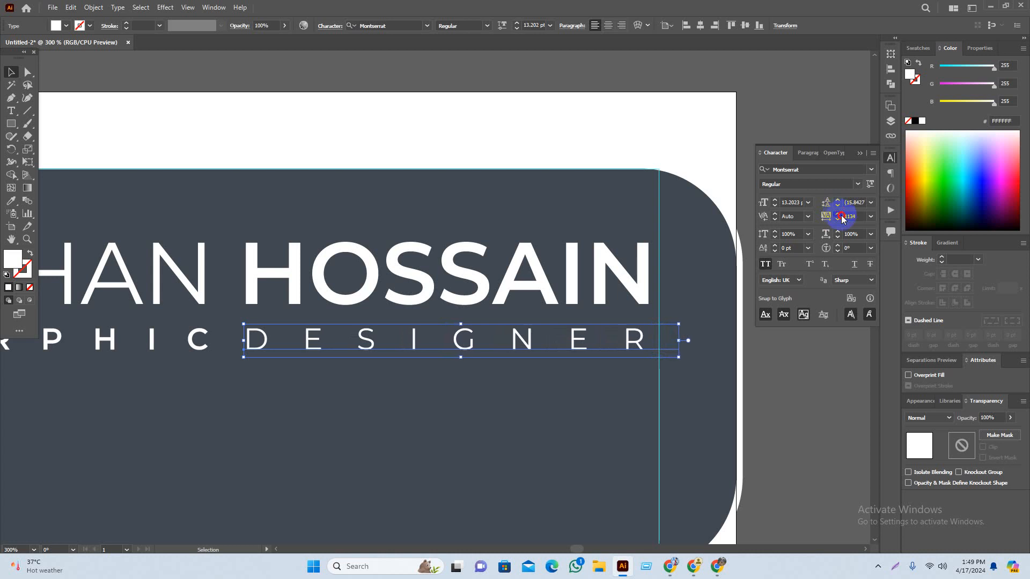
click(839, 214)
click(838, 214)
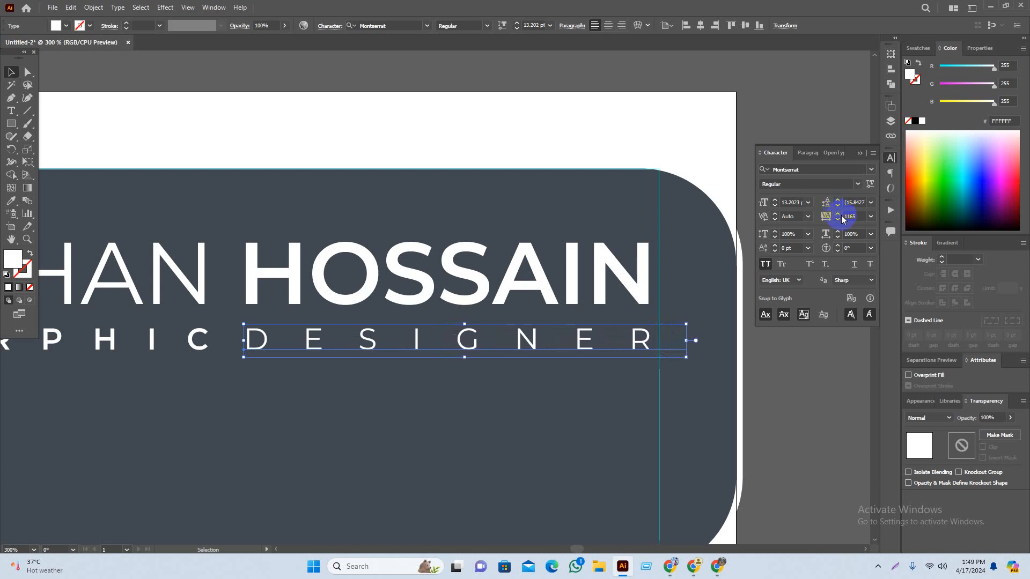
click(836, 212)
key(ctrl+minus)
key(ctrl+minus)
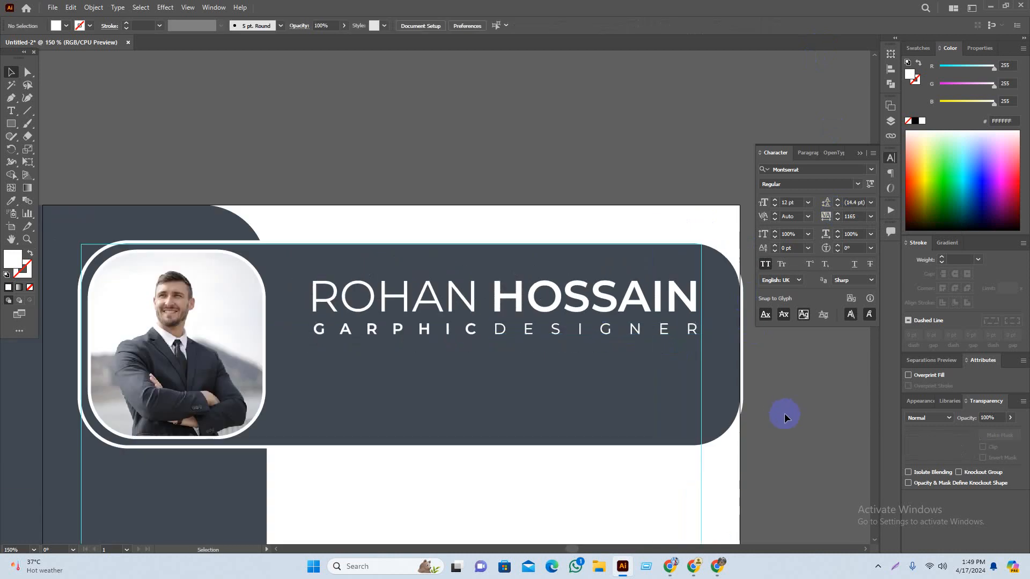
Step: Nudge the DESIGNER subtitle line one step lower with the arrow key
click(792, 429)
scroll(723, 400, down, 2)
drag(774, 492, 708, 430)
scroll(577, 346, up, 2)
scroll(590, 330, up, 1)
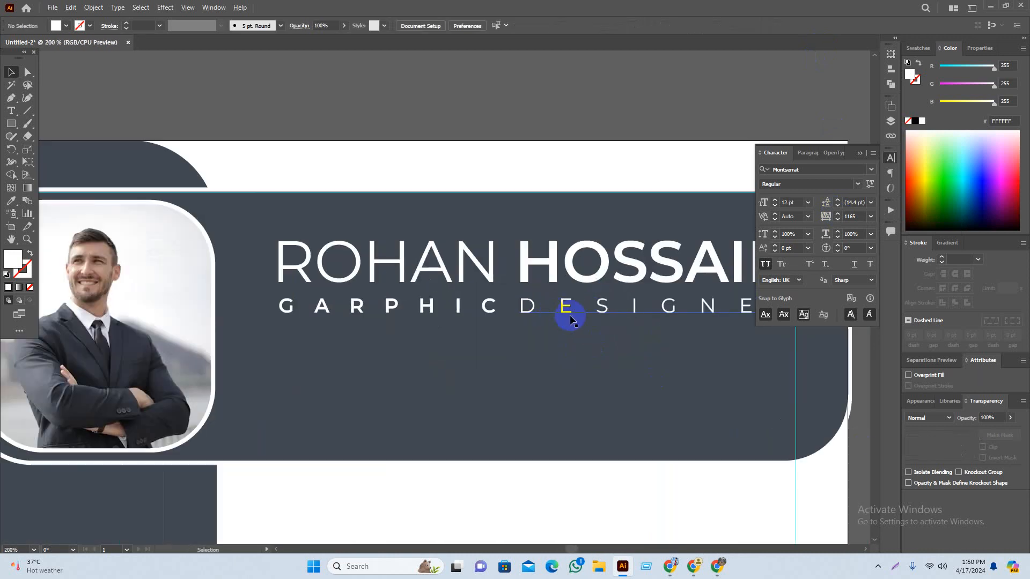
scroll(570, 316, up, 1)
click(607, 318)
shift+click(398, 307)
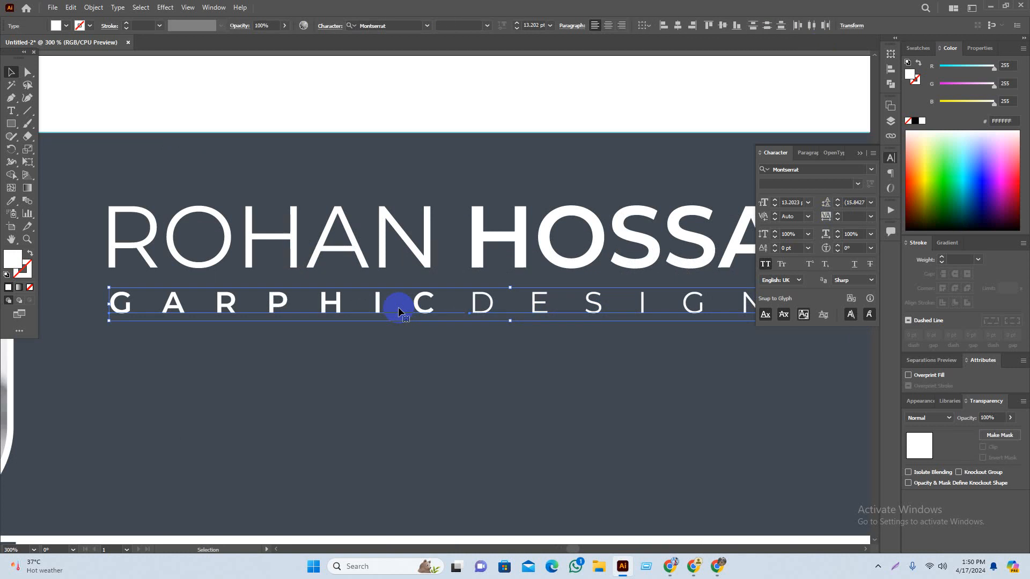
key(Down)
key(Down)
scroll(410, 335, down, 2)
click(553, 130)
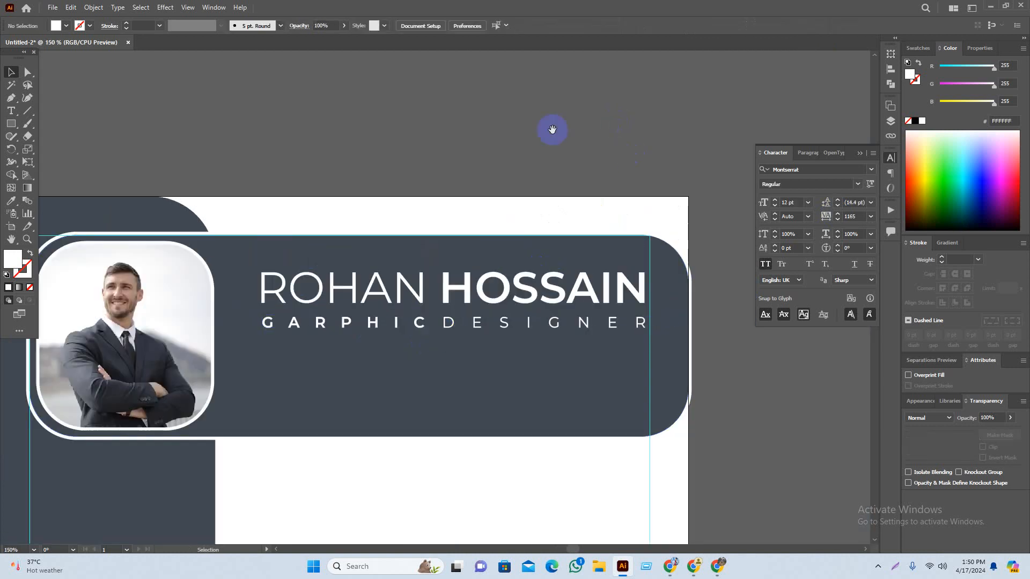
Step: Pan and zoom over to the reference resume mockup to study its layout
scroll(575, 225, down, 1)
scroll(690, 410, down, 2)
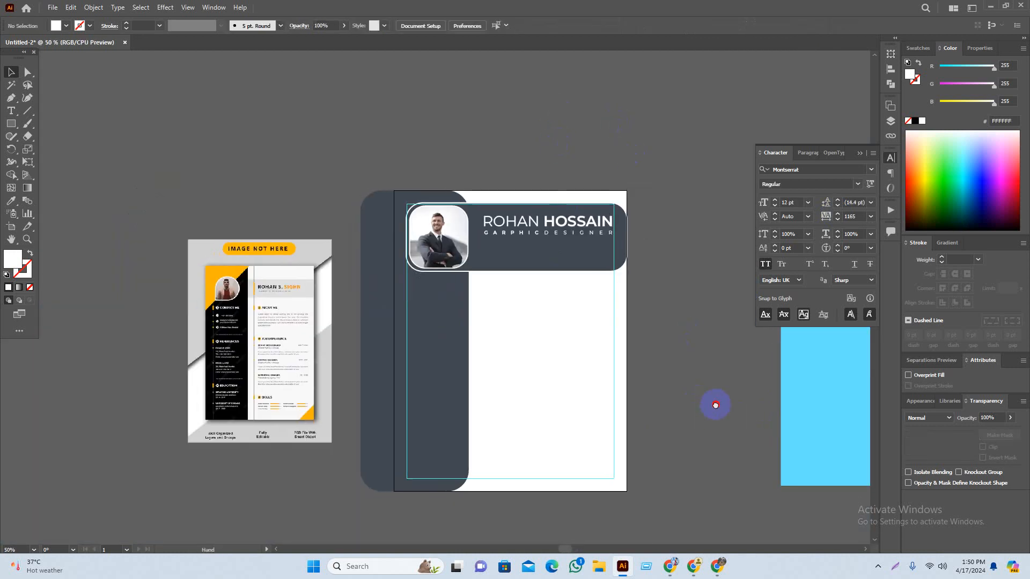
scroll(340, 329, up, 3)
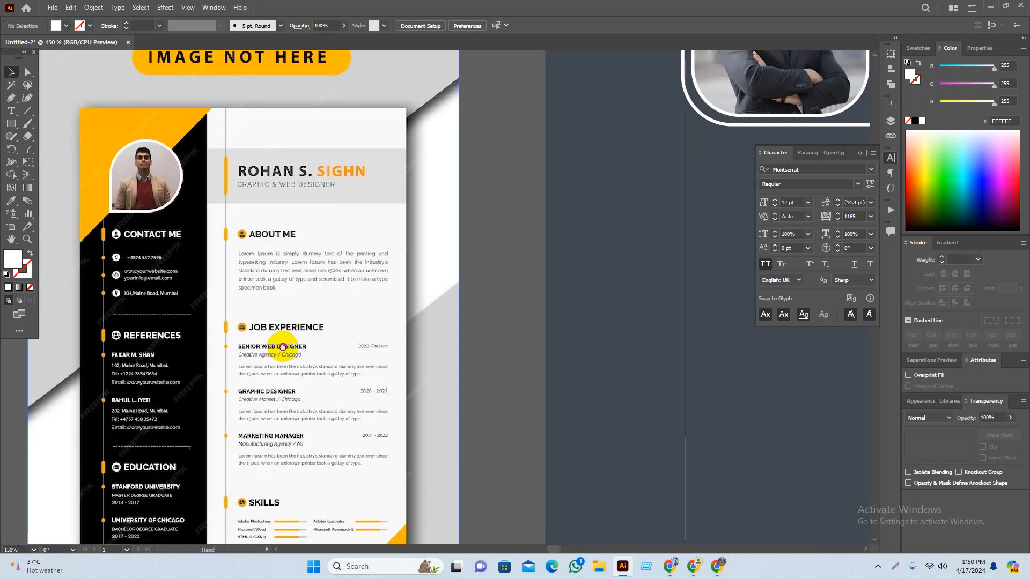
drag(282, 348, 1, 447)
drag(310, 375, 350, 388)
scroll(191, 420, down, 2)
scroll(185, 274, up, 1)
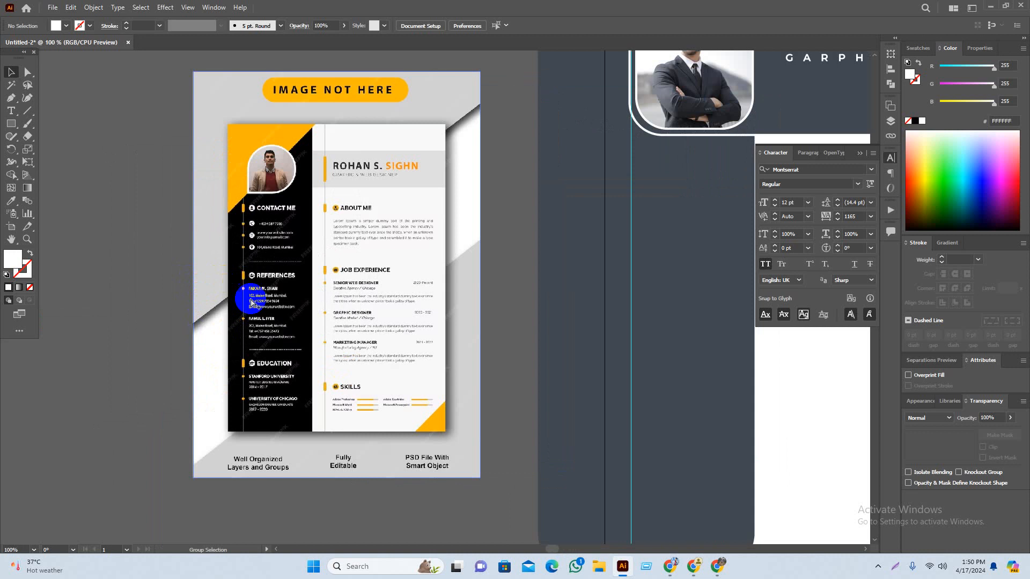
scroll(294, 231, up, 1)
drag(384, 202, 368, 202)
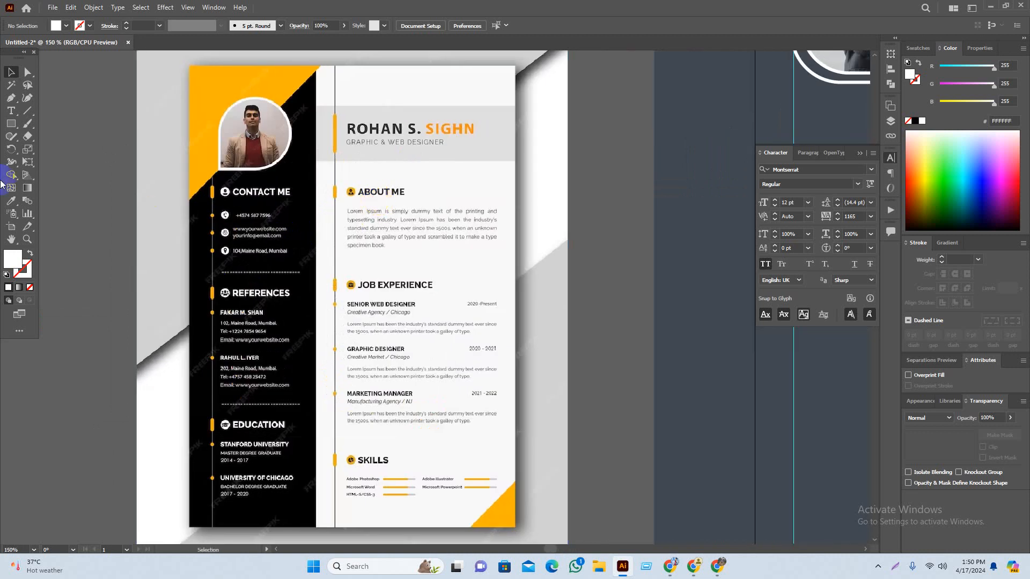
Step: Create an ABOUT ME heading text with tracking reset to 0 beside the reference resume
click(11, 111)
scroll(364, 133, up, 2)
drag(445, 219, 405, 196)
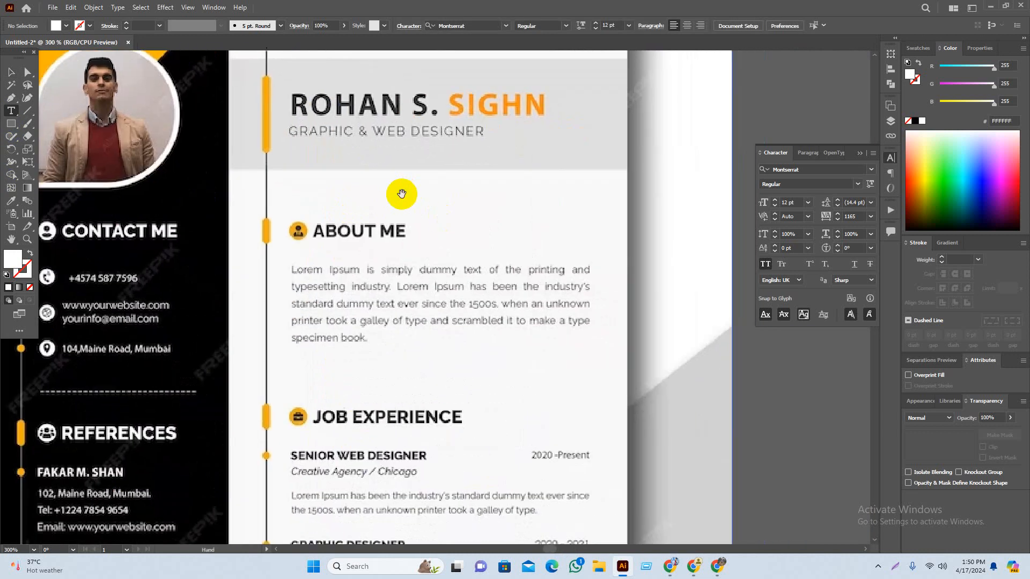
click(496, 222)
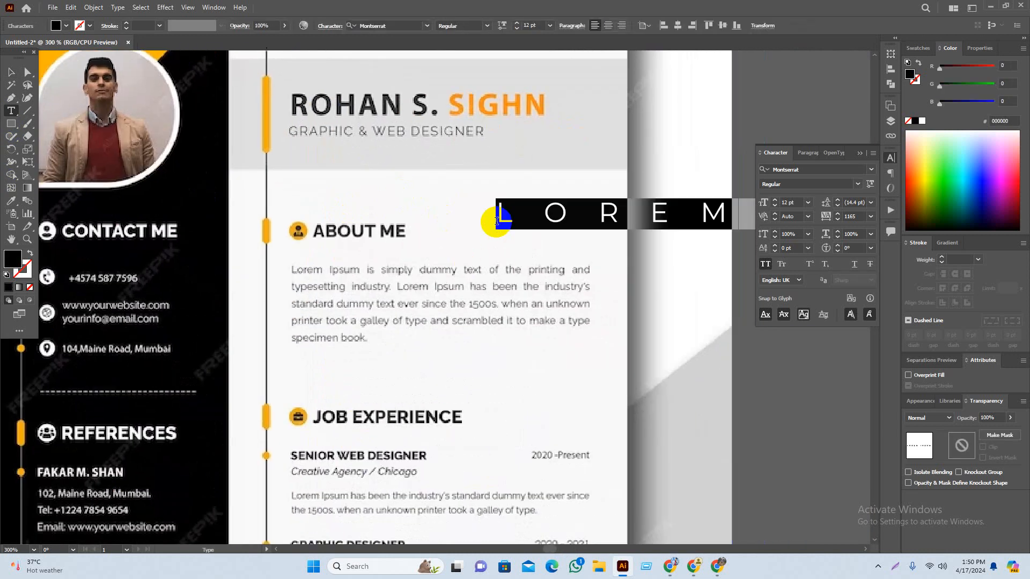
click(11, 72)
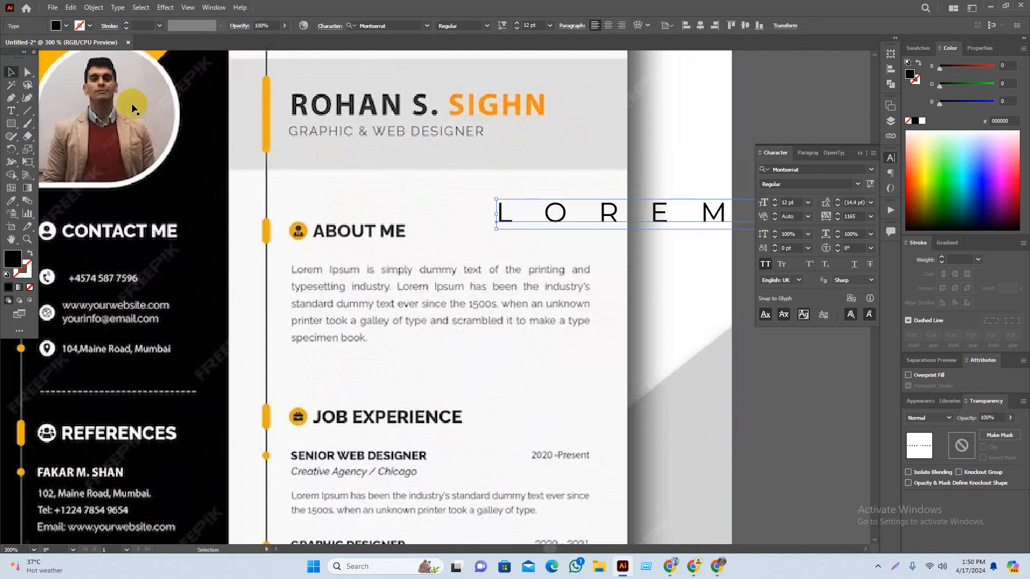
click(871, 216)
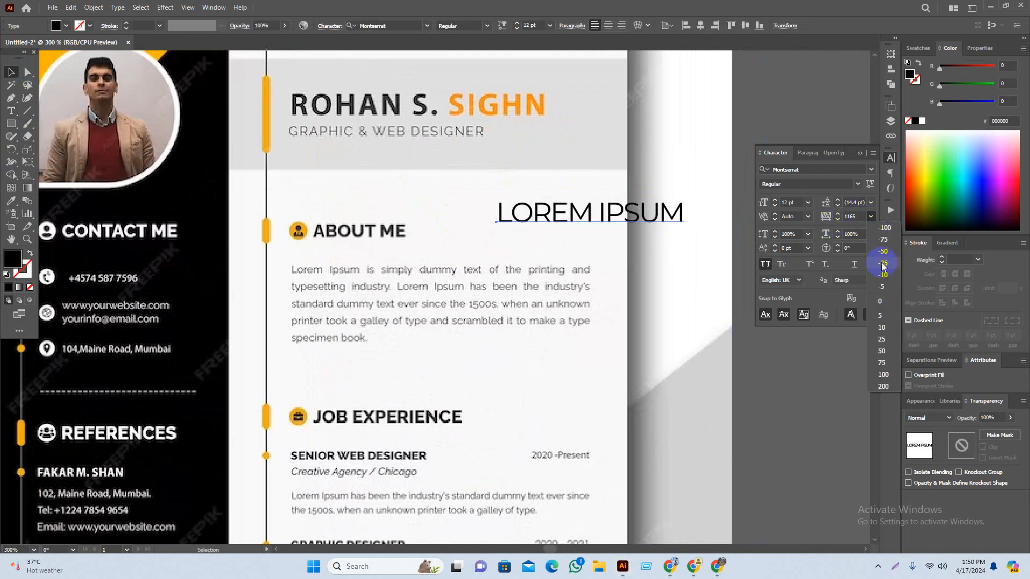
click(879, 308)
click(836, 385)
drag(704, 279, 681, 285)
triple_click(585, 219)
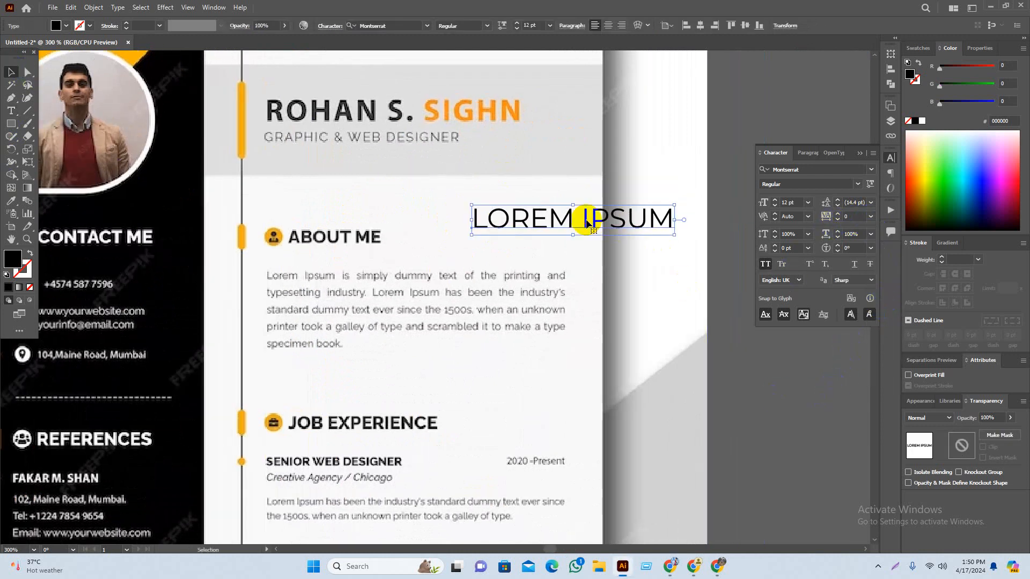
text(ABOUT ME)
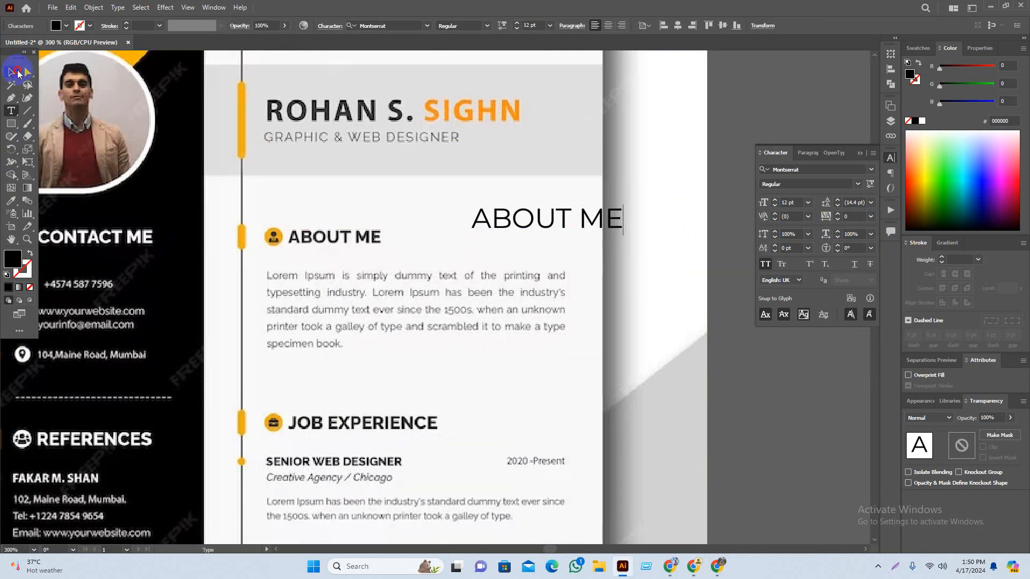
key(Escape)
Step: Alt-drag a copy of ABOUT ME below it and retype it as JOB EXPERIENCE
click(632, 345)
alt+drag(539, 216, 544, 273)
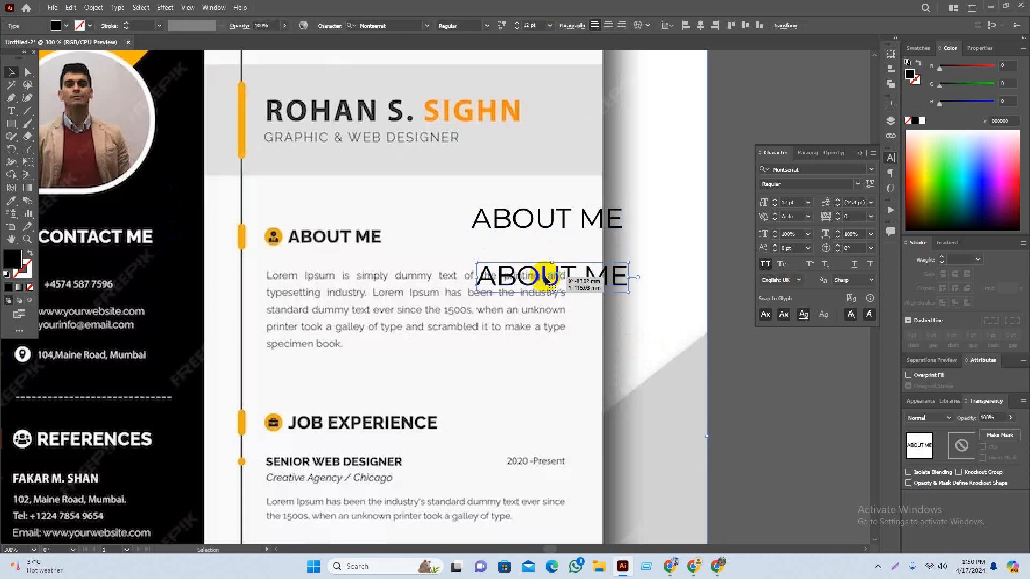
triple_click(543, 274)
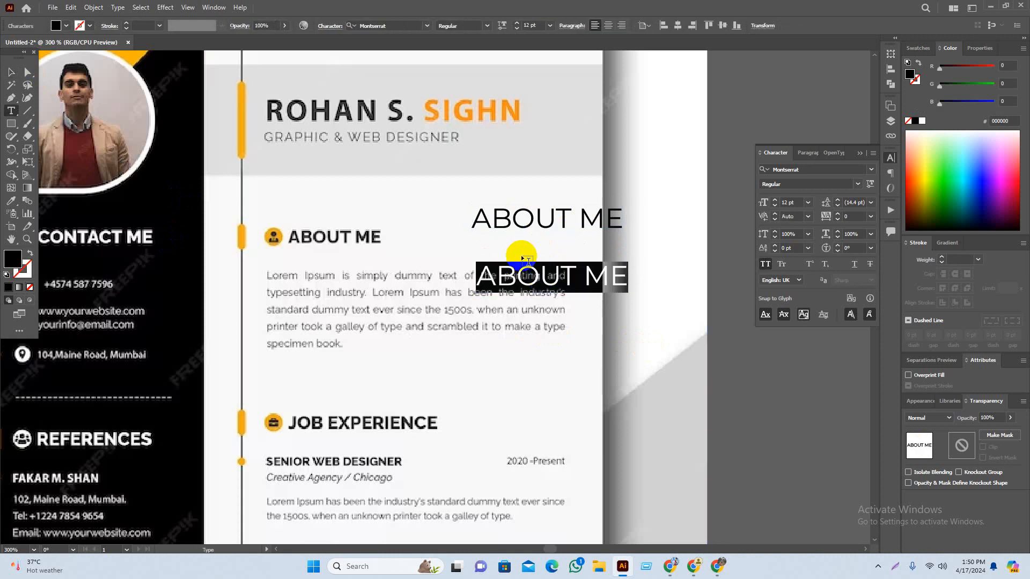
text(JO)
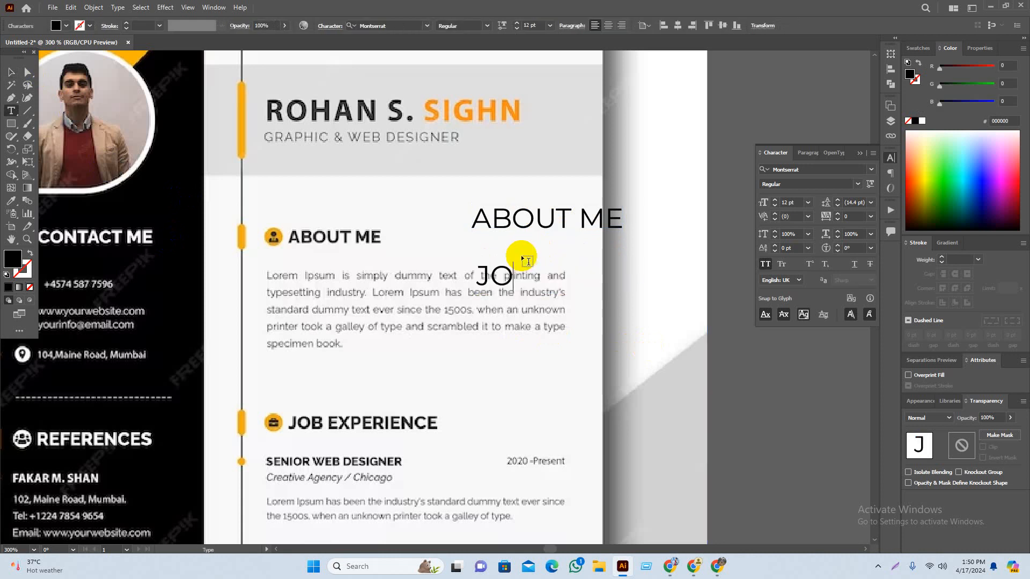
text(B EX)
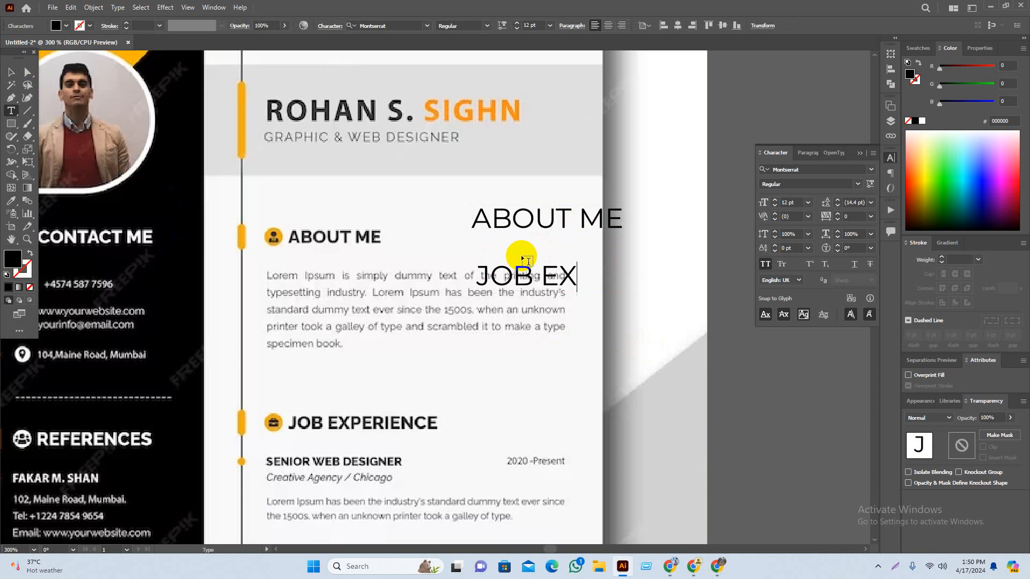
text(PER)
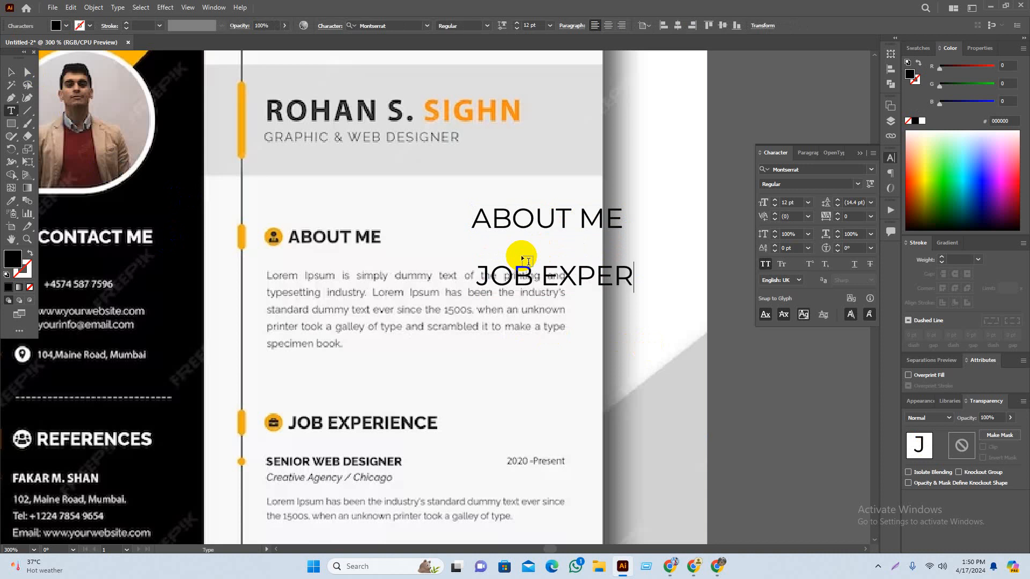
text(IE)
text(NS)
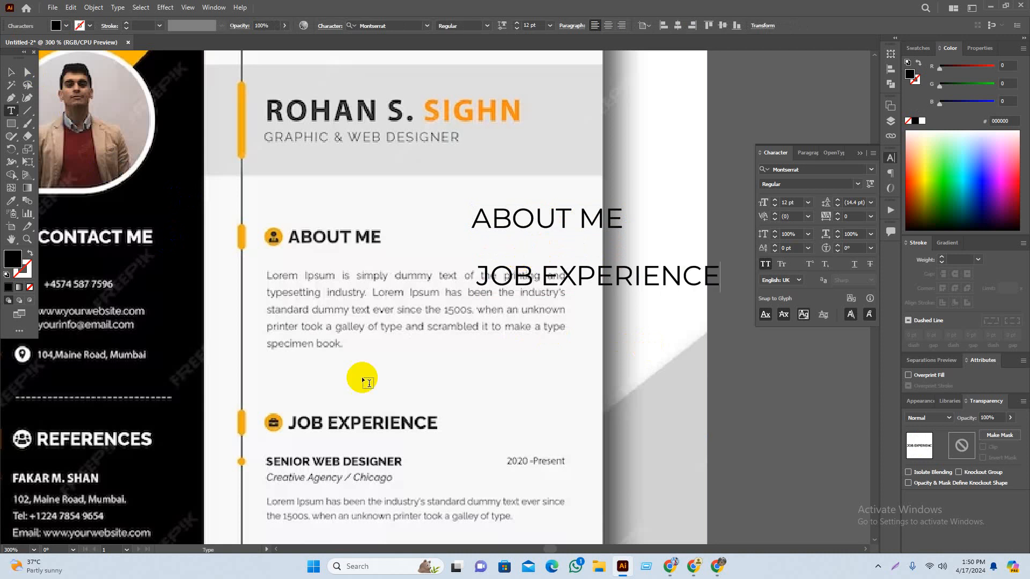
scroll(502, 383, down, 1)
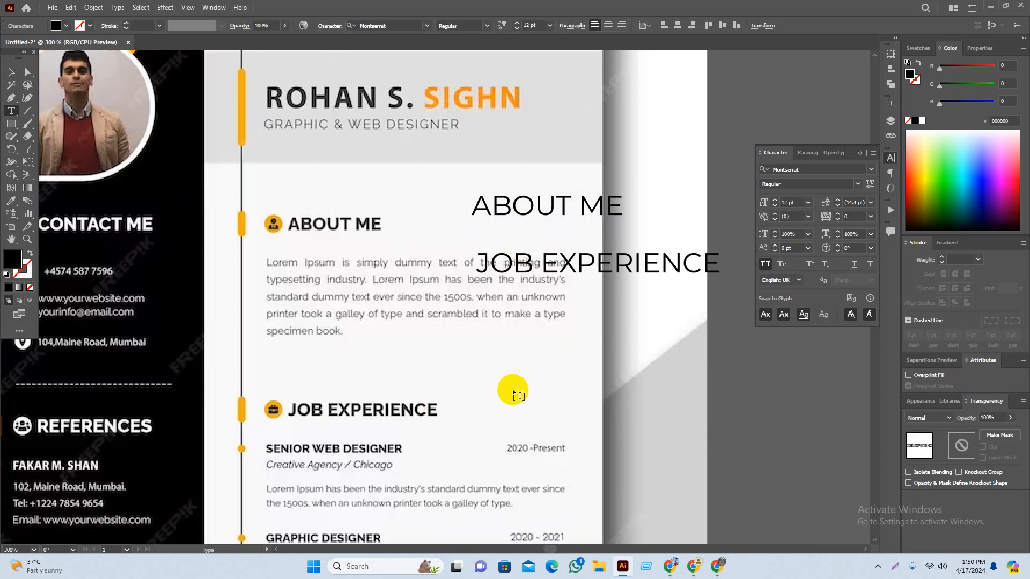
Step: Add SENIOR DESIGNER and GRAPHIC DESIGNER job-title text lines beneath JOB EXPERIENCE
scroll(533, 417, down, 3)
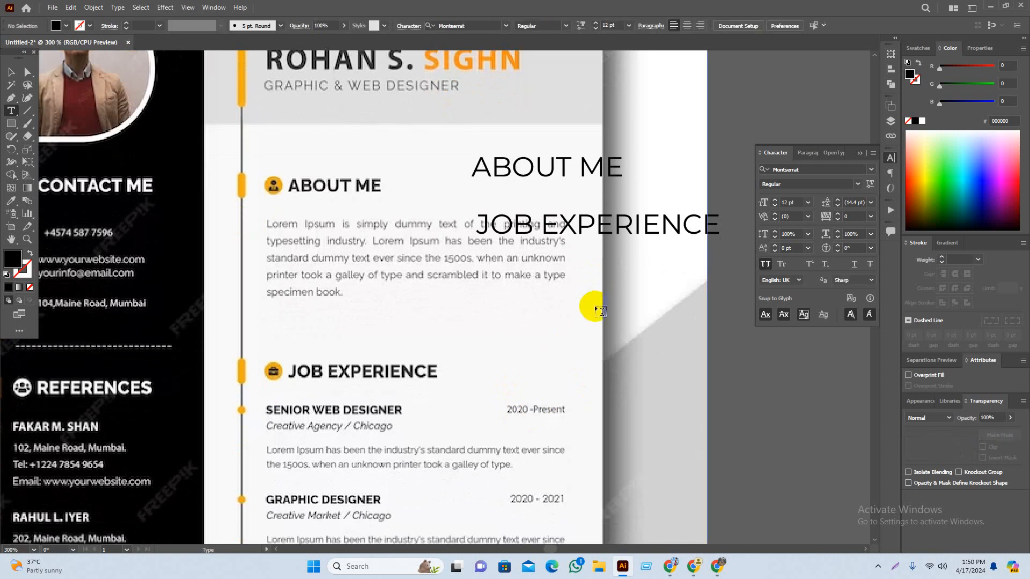
click(553, 299)
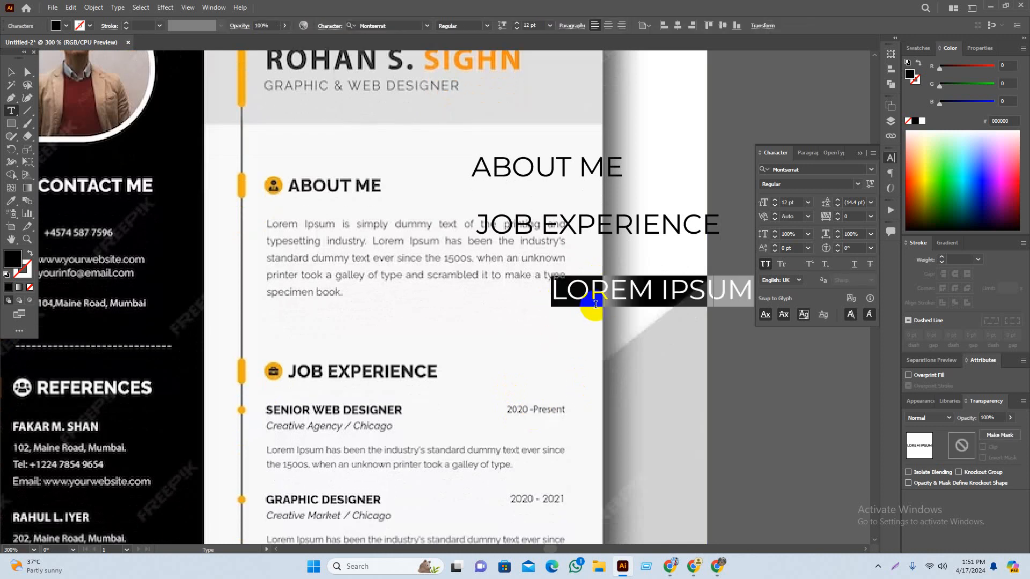
text(SEN)
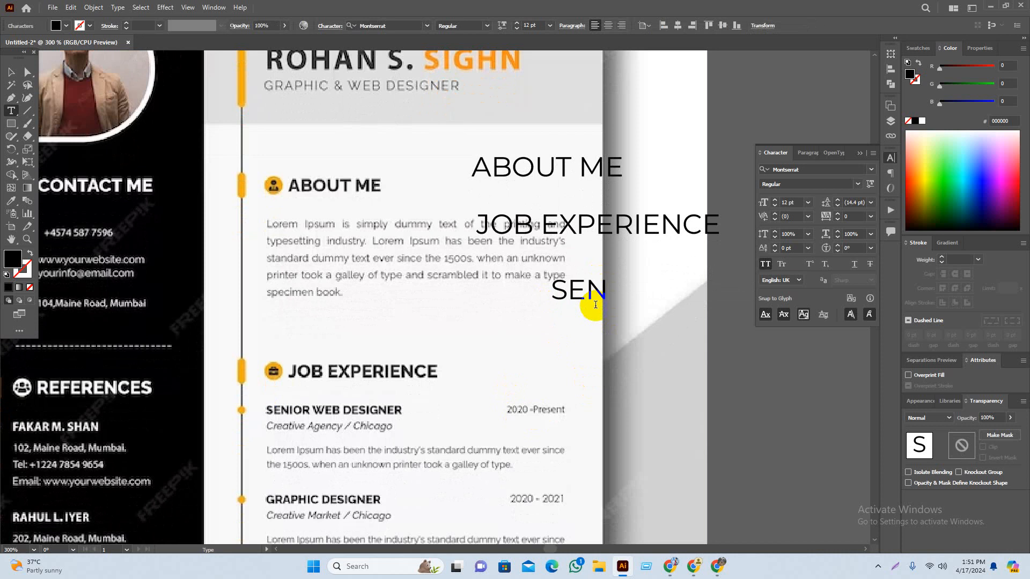
text(IOE)
key(BackSpace)
text(R )
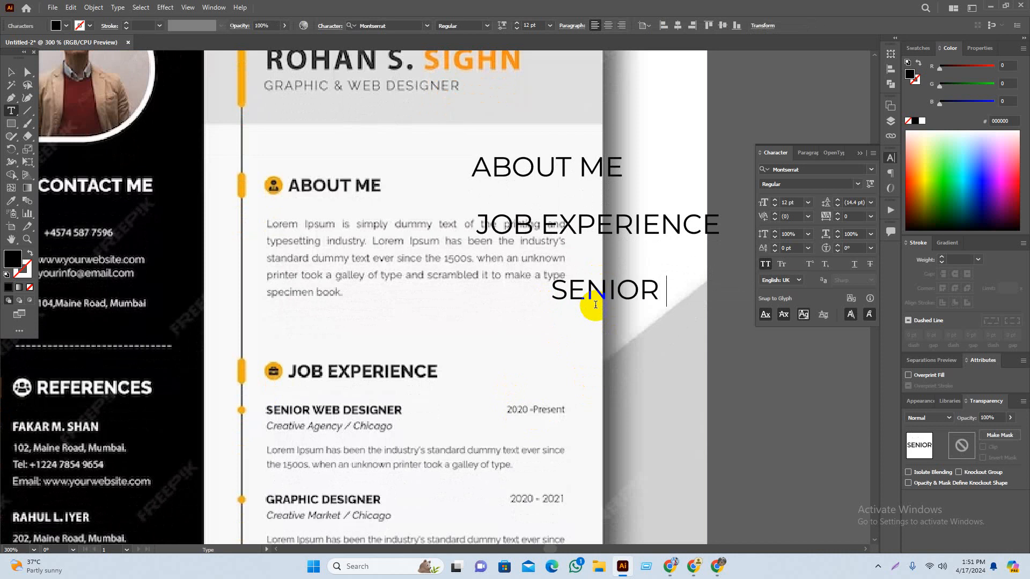
text(DESIG)
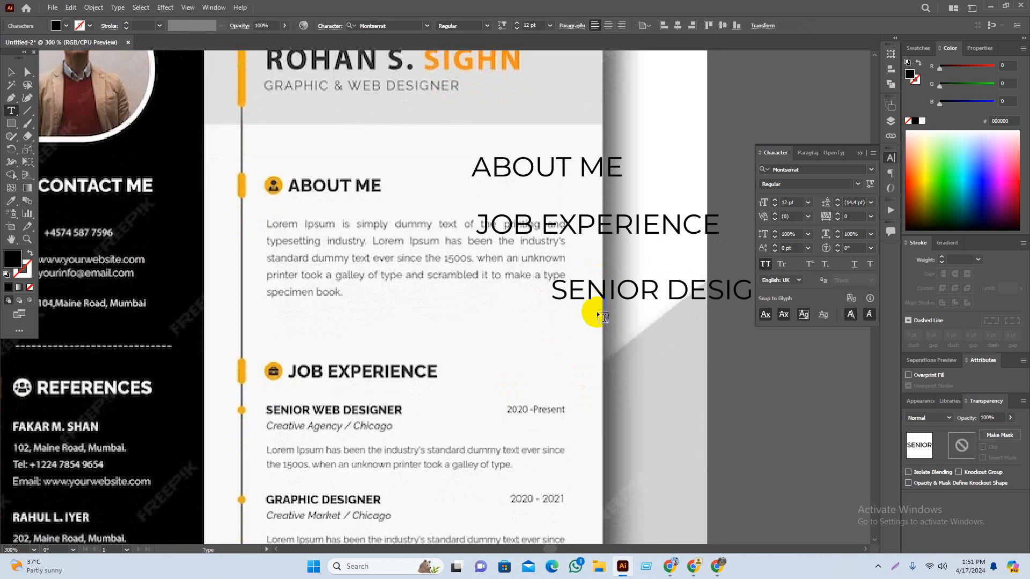
scroll(587, 313, down, 3)
click(575, 270)
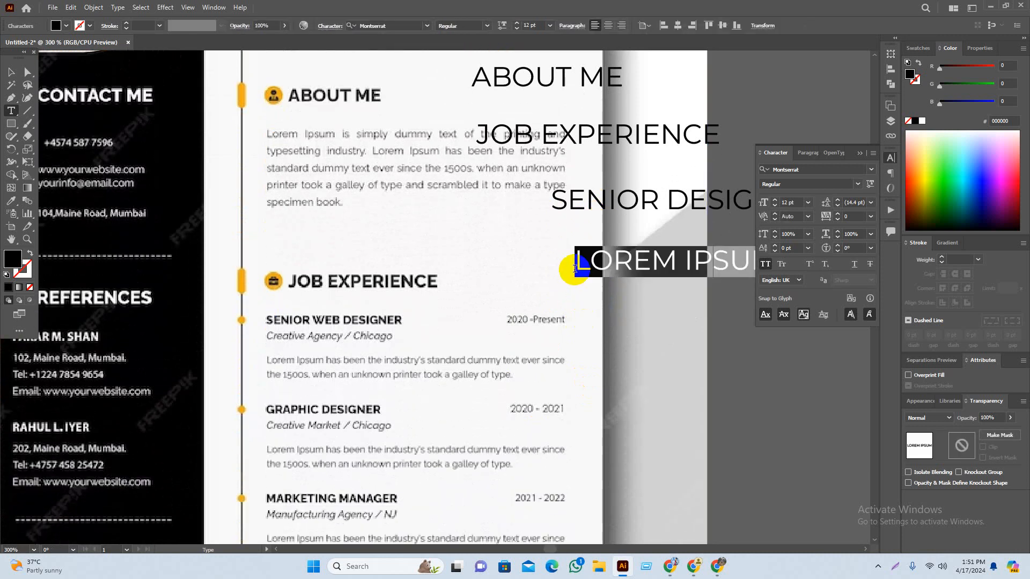
text(GRA)
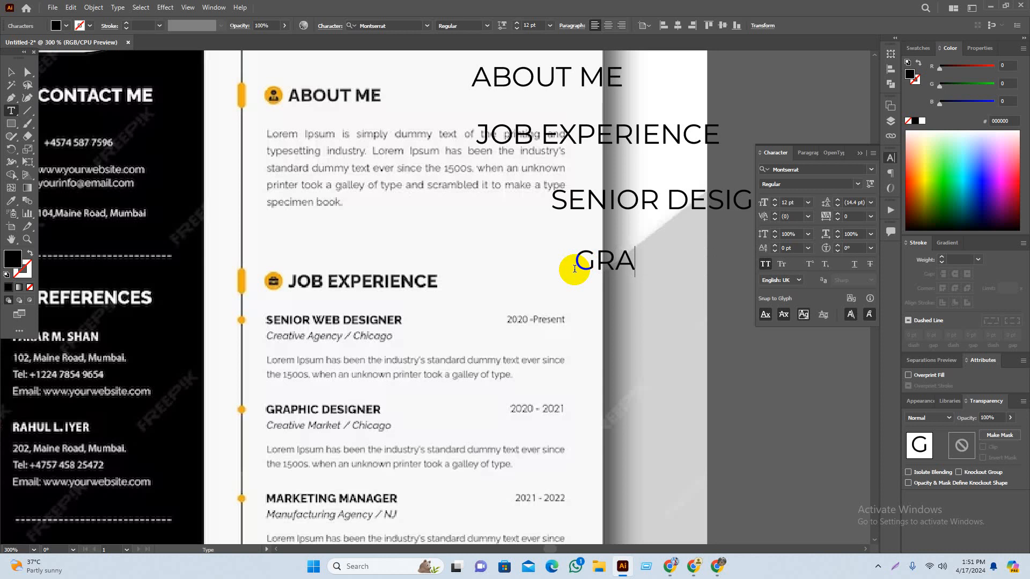
text(PHIC DES)
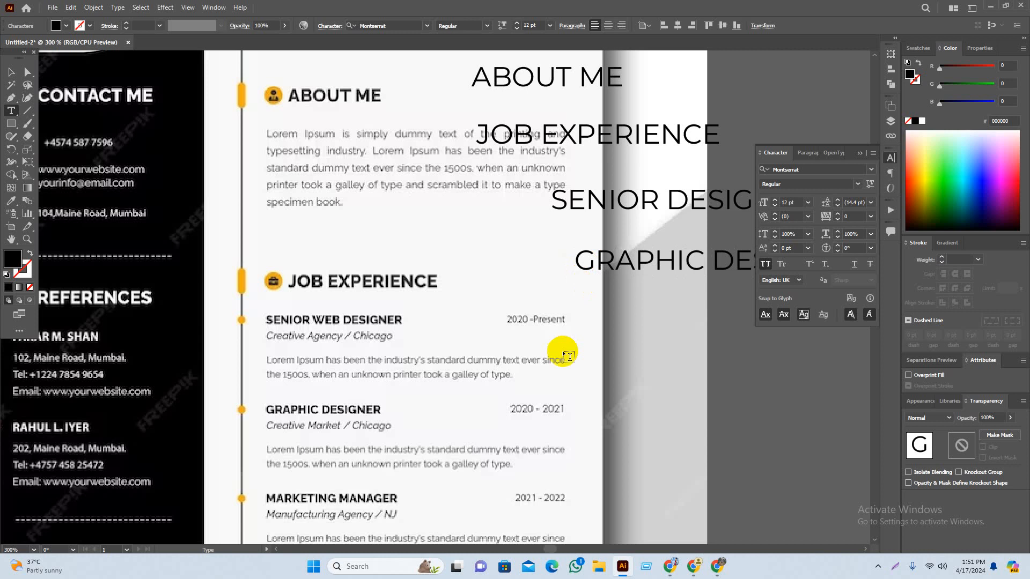
key(Escape)
Step: Add a MARKETING job-title line below the other job titles
scroll(518, 398, down, 2)
scroll(518, 398, down, 3)
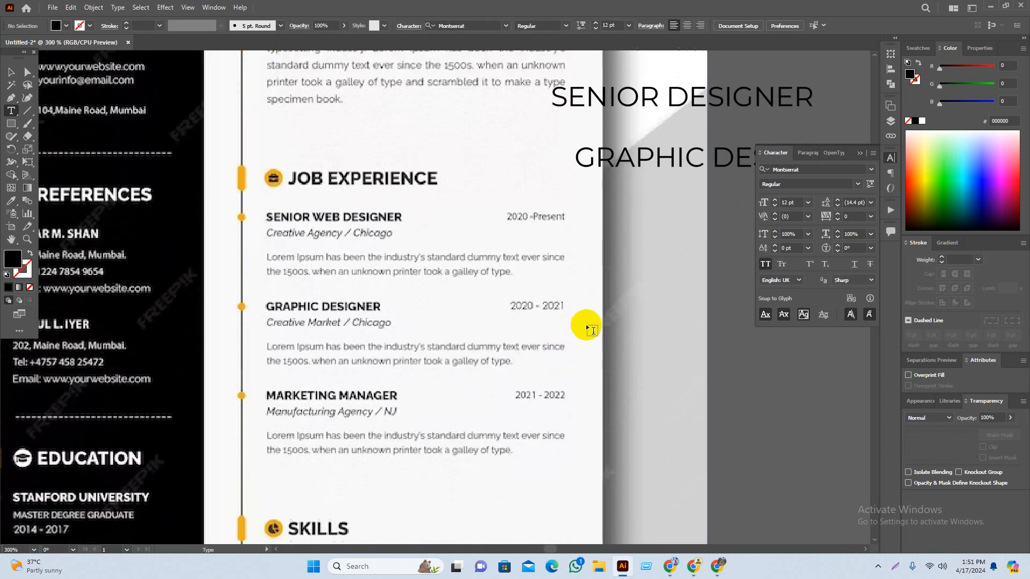
scroll(590, 196, up, 2)
scroll(597, 207, up, 3)
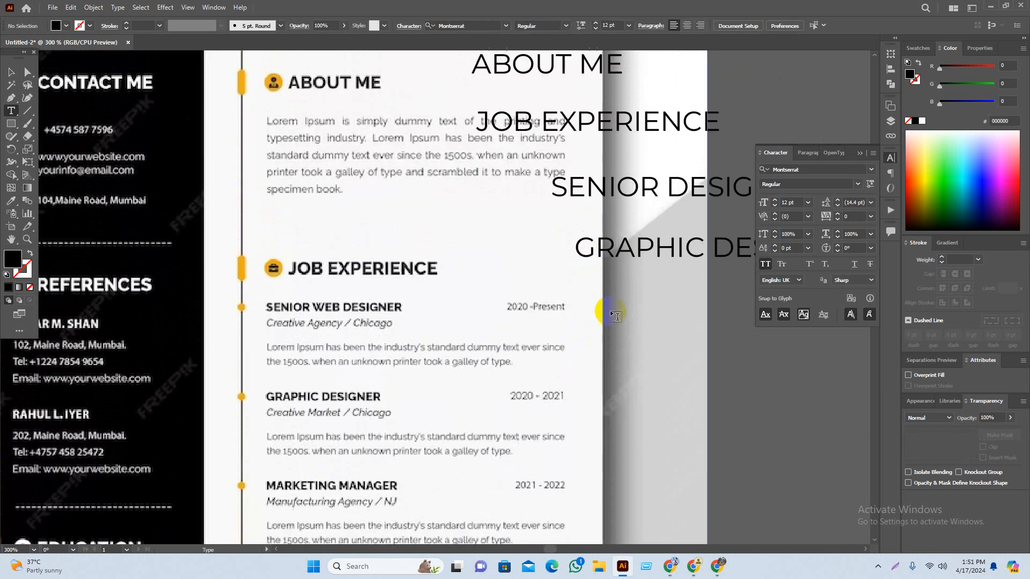
scroll(619, 331, down, 1)
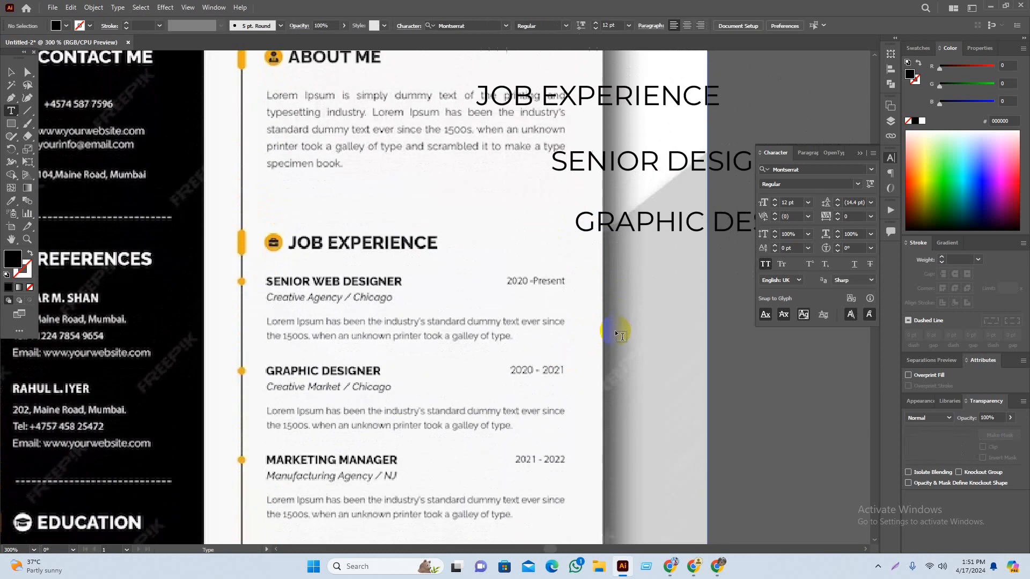
click(590, 296)
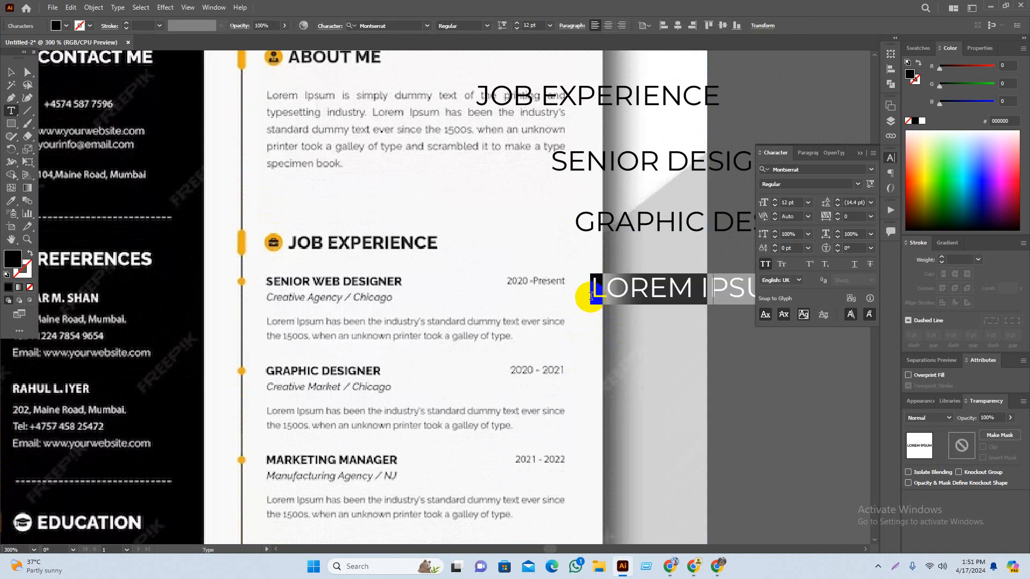
text(MAR)
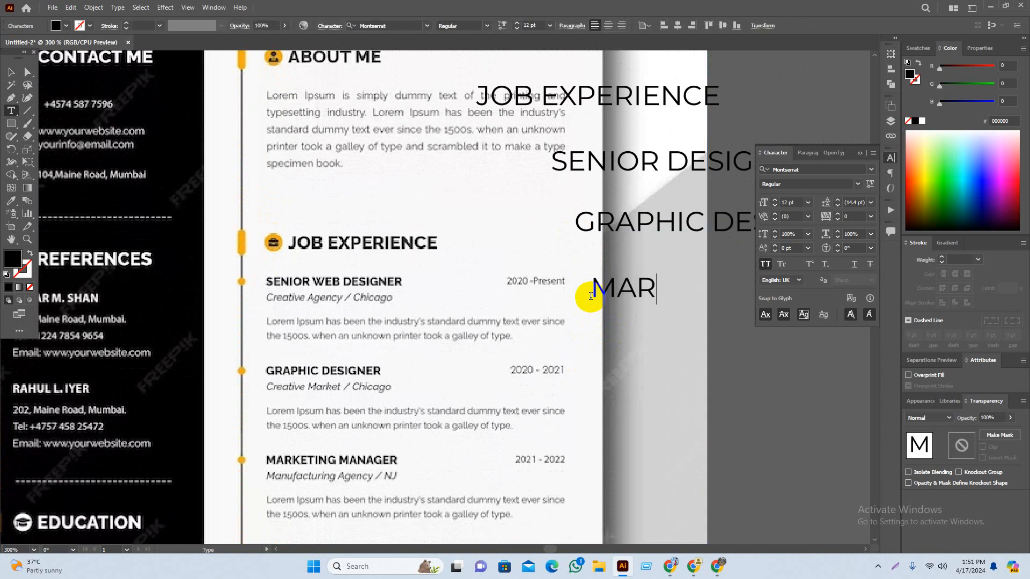
text(KETING)
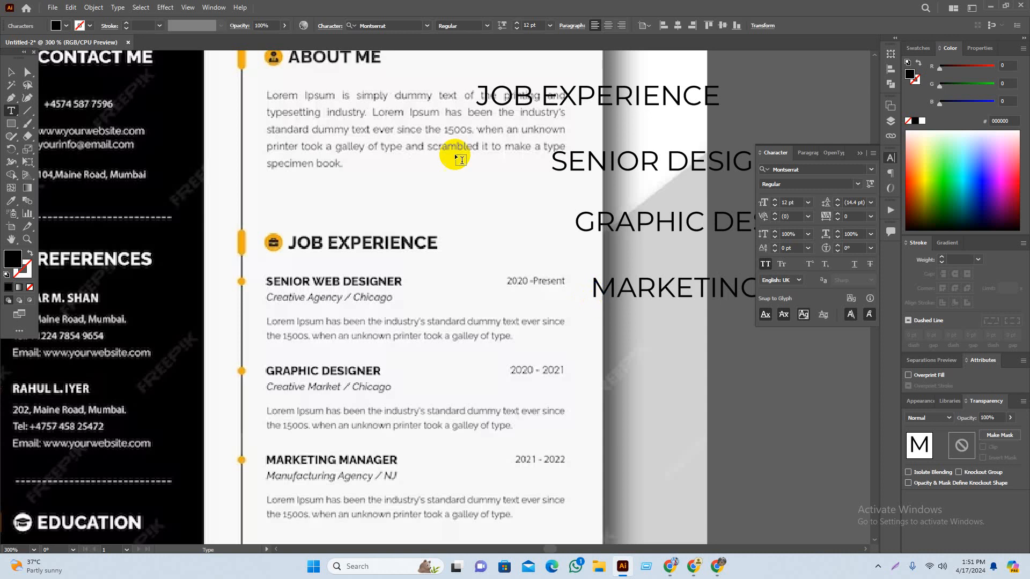
click(11, 66)
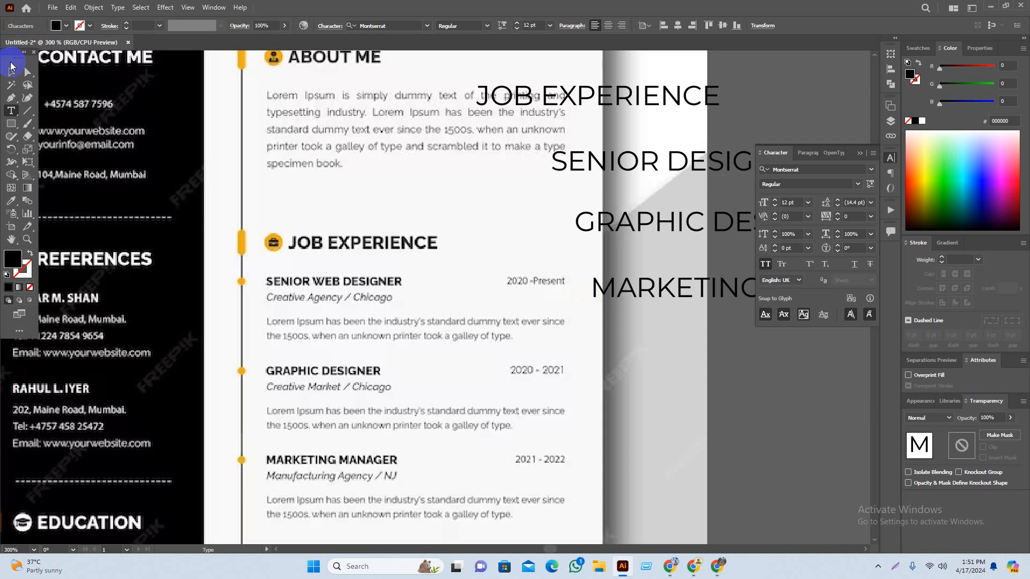
Step: Move the ABOUT ME and JOB EXPERIENCE headings further right
click(670, 391)
drag(686, 391, 453, 391)
scroll(484, 380, down, 2)
click(576, 378)
drag(523, 407, 594, 364)
click(593, 173)
drag(585, 211, 602, 199)
drag(515, 154, 622, 154)
drag(539, 180, 610, 183)
Step: Alt-drag a copy of MARKETING MANAGER below it and retype it as SKILLS
drag(593, 278, 588, 298)
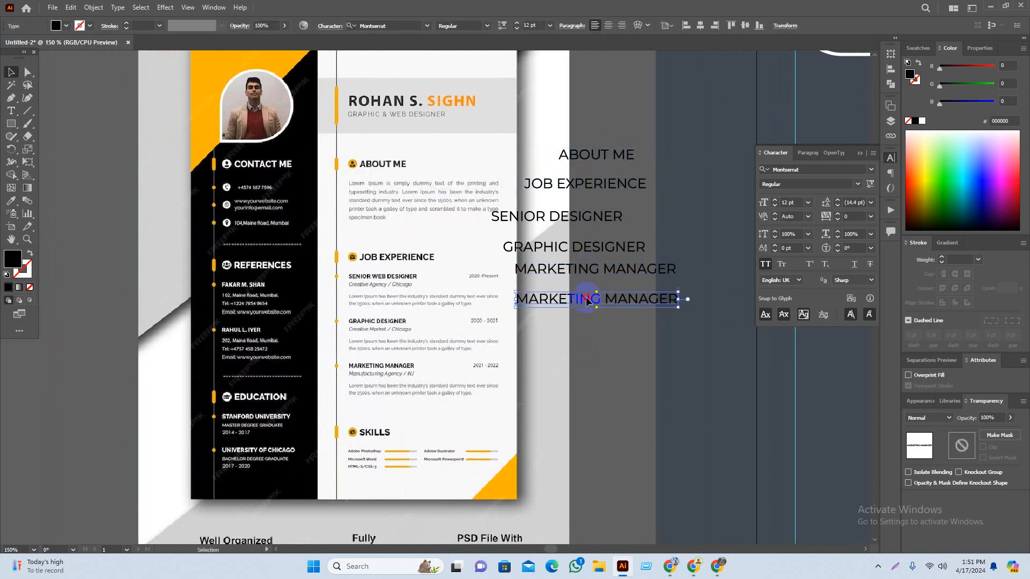
triple_click(588, 298)
text(SKILLS)
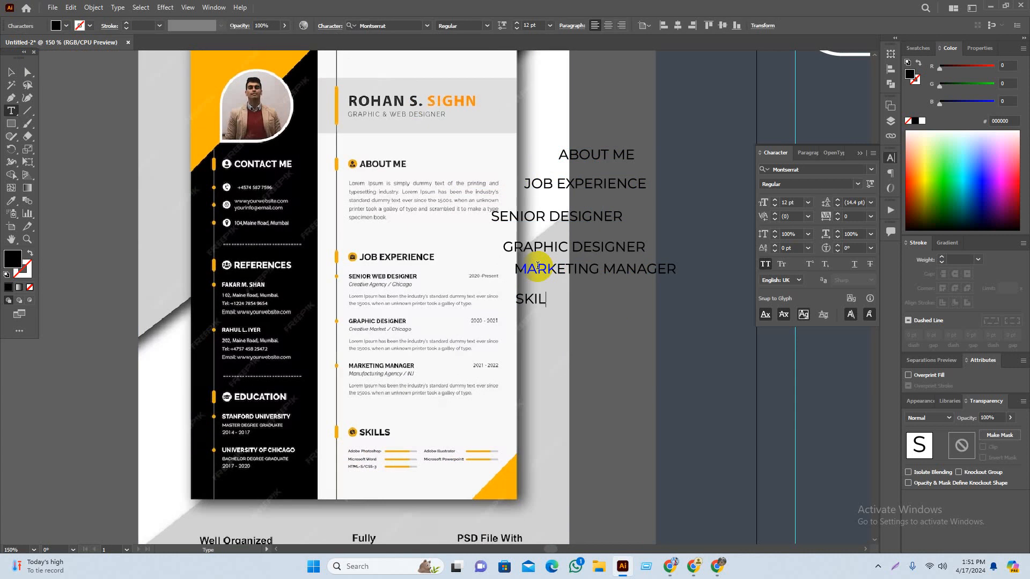
Step: Add CONTACT ME, REFERENCES and EDUCATION heading lines stacked below SKILLS
click(550, 354)
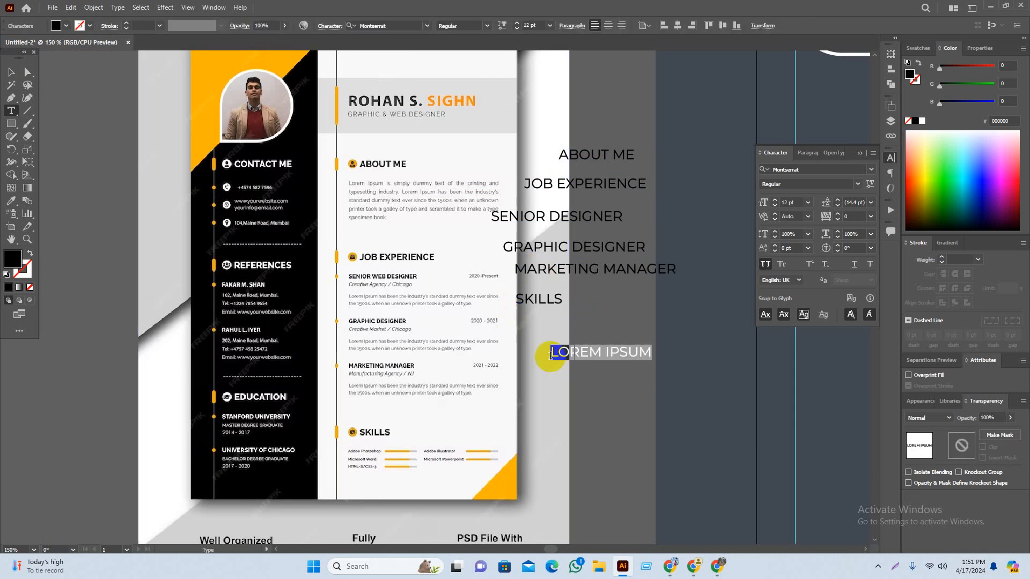
text(CONTACT ME)
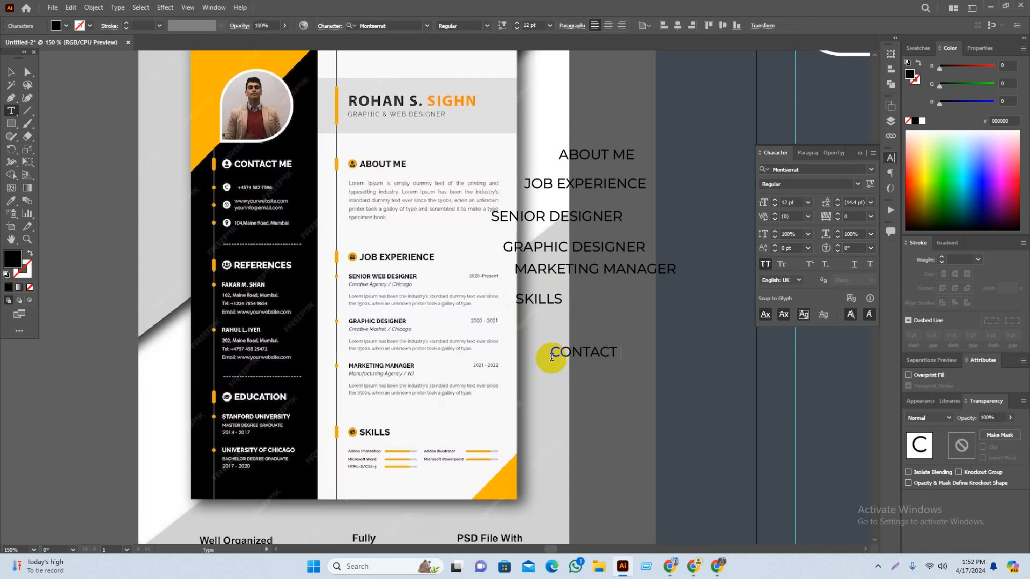
click(580, 381)
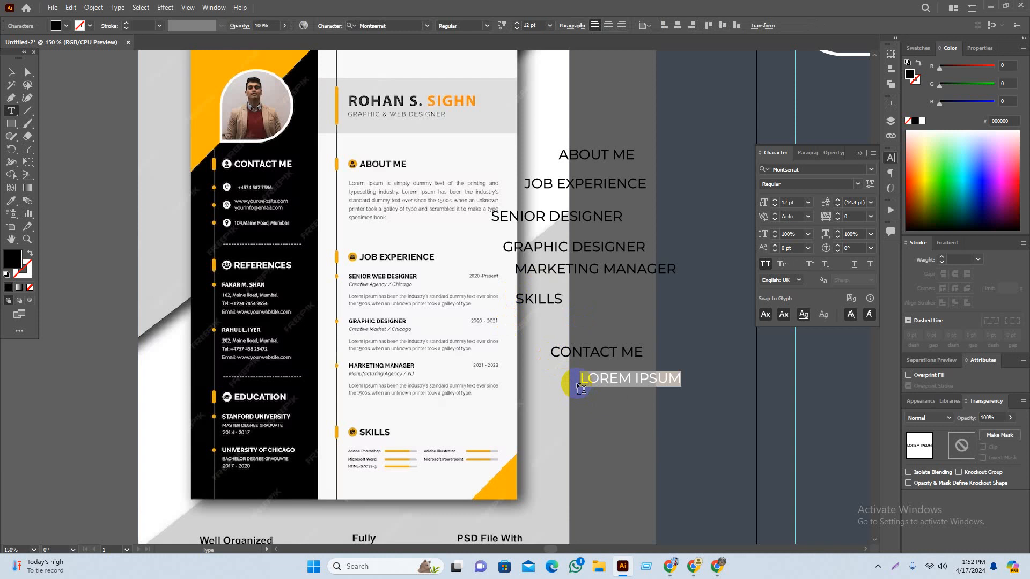
text(REFE)
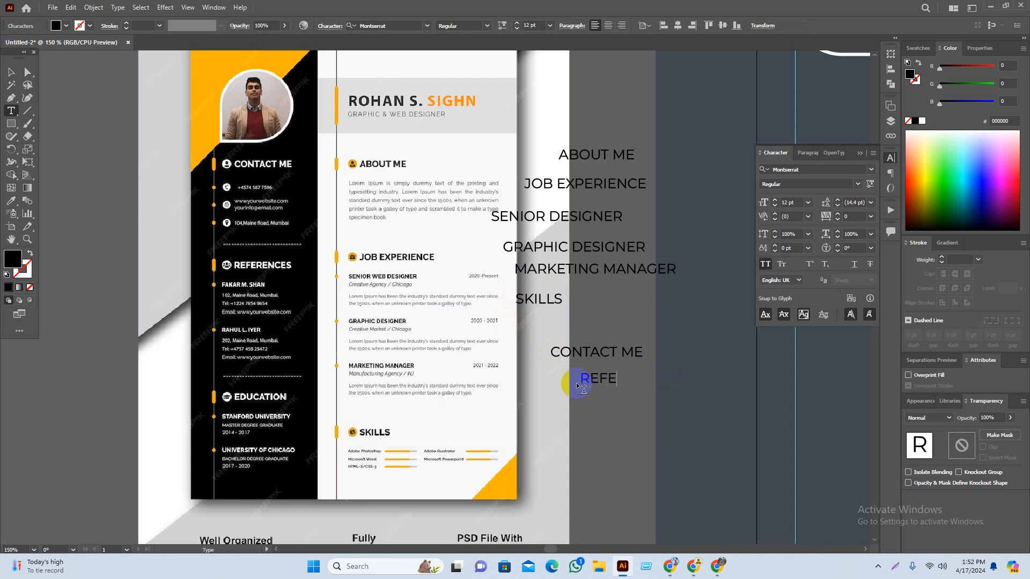
text(T)
key(BackSpace)
text(RENCES)
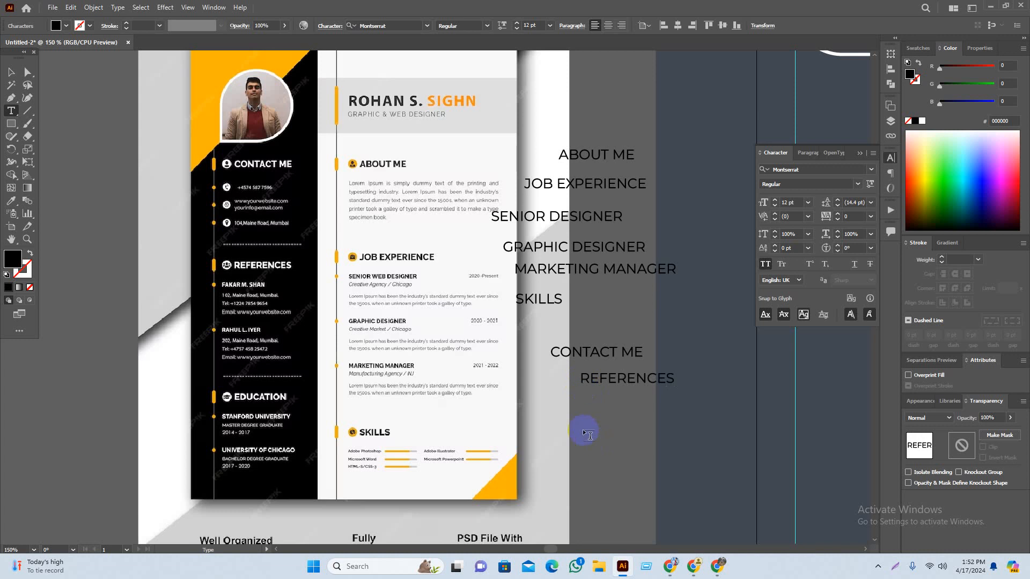
click(572, 399)
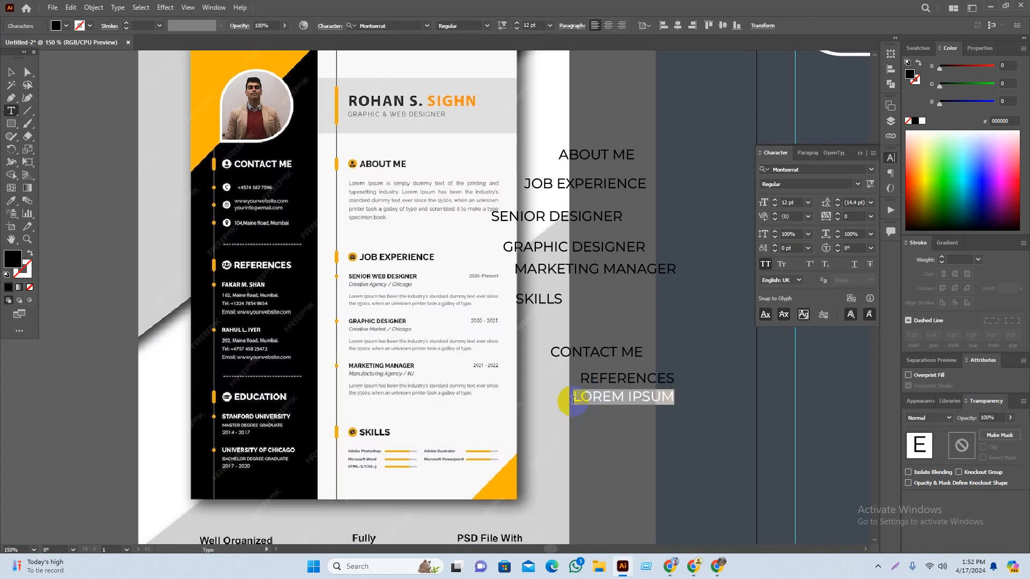
text(EDUCATION)
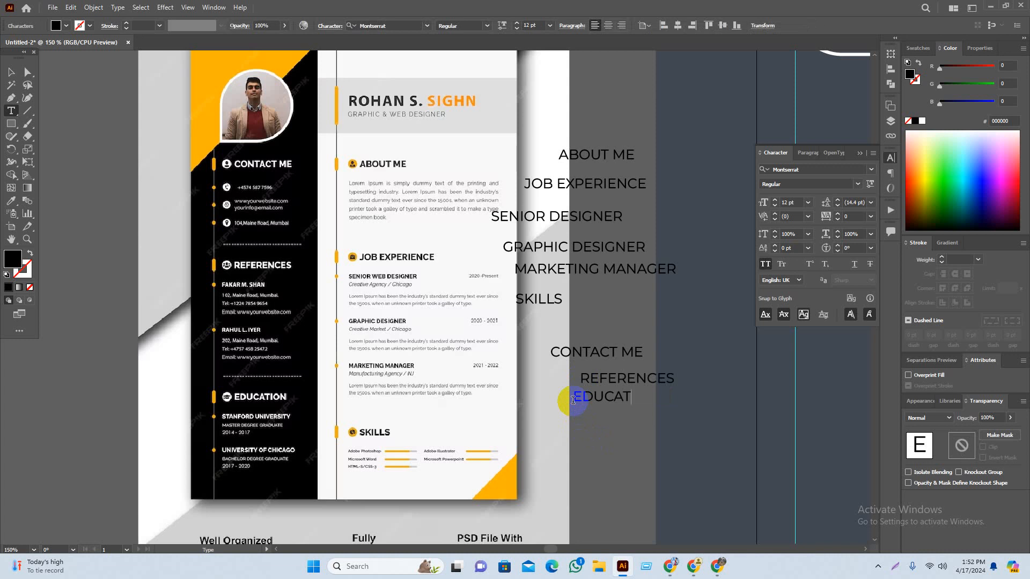
ctrl+click(593, 440)
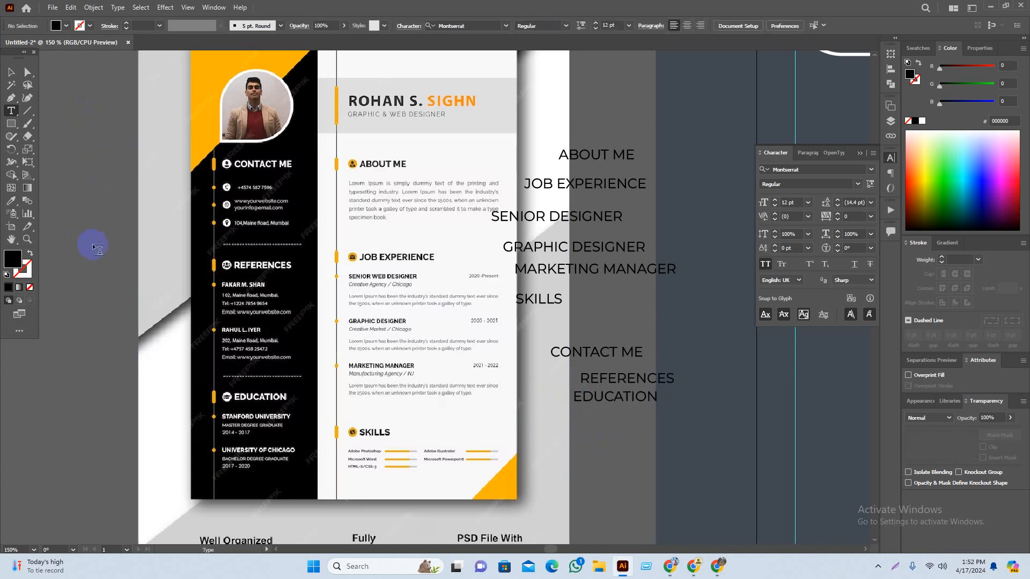
Step: Move ABOUT ME onto the white page column, right of the dark sidebar
click(10, 72)
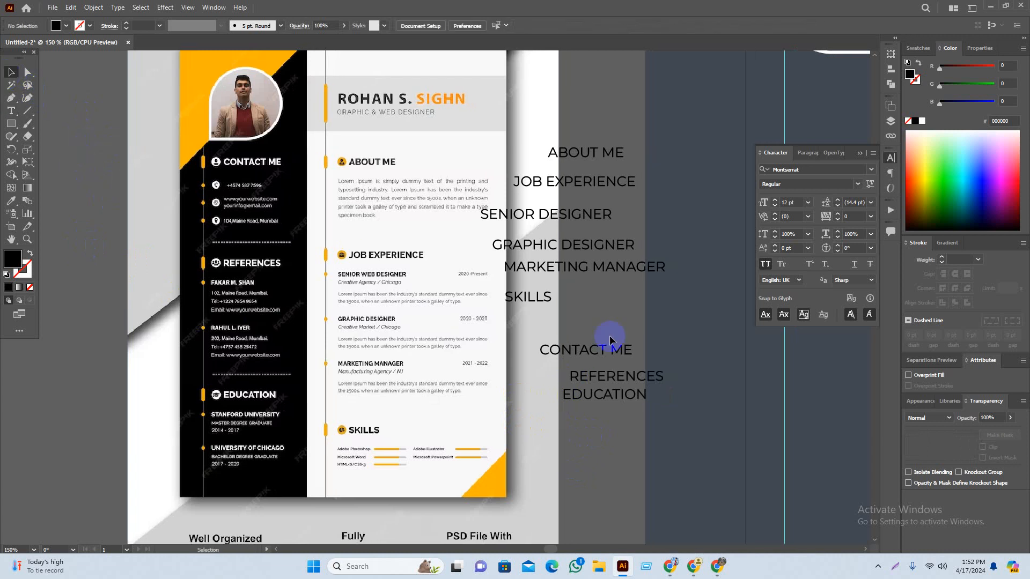
drag(593, 342, 431, 323)
scroll(469, 320, down, 1)
scroll(431, 323, up, 1)
scroll(414, 278, up, 2)
scroll(414, 279, right, 3)
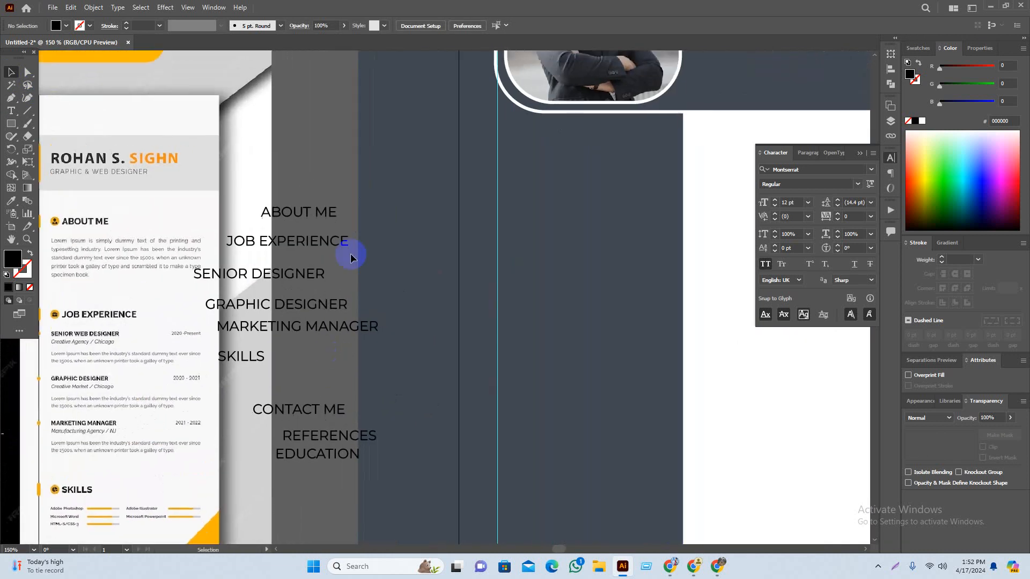
click(332, 215)
drag(332, 214, 561, 192)
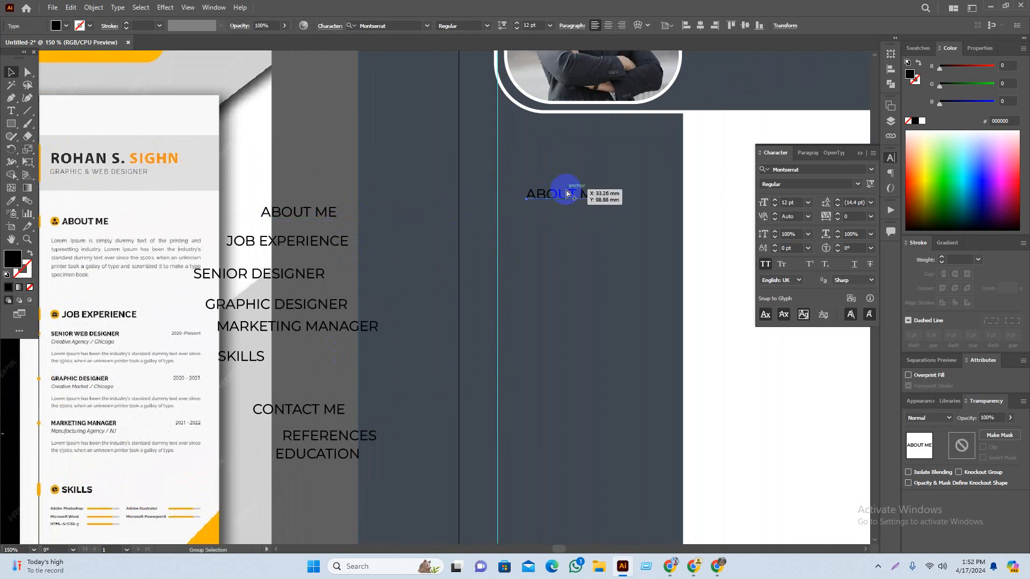
scroll(456, 185, down, 2)
scroll(467, 168, right, 3)
scroll(467, 167, up, 1)
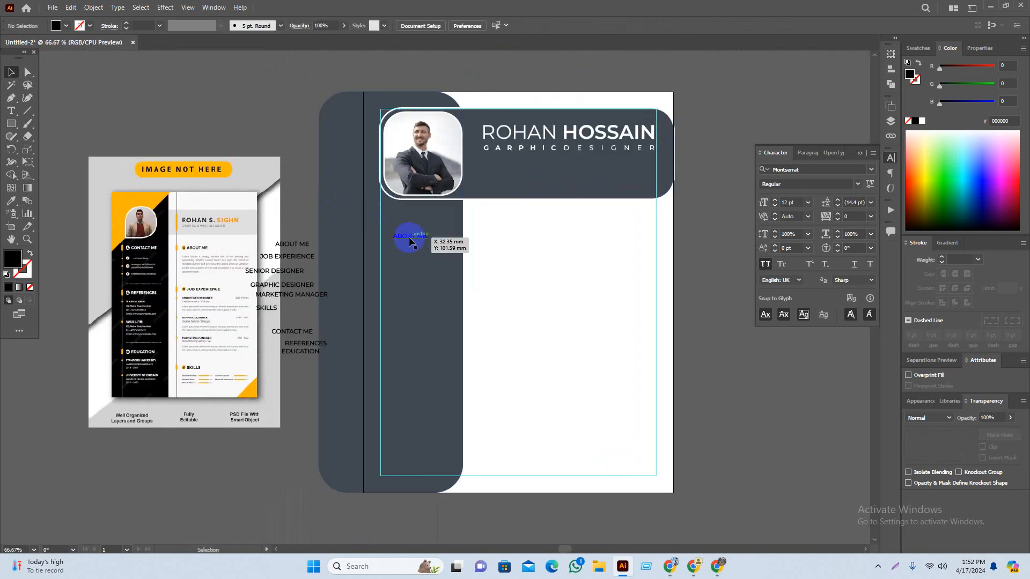
drag(408, 235, 482, 218)
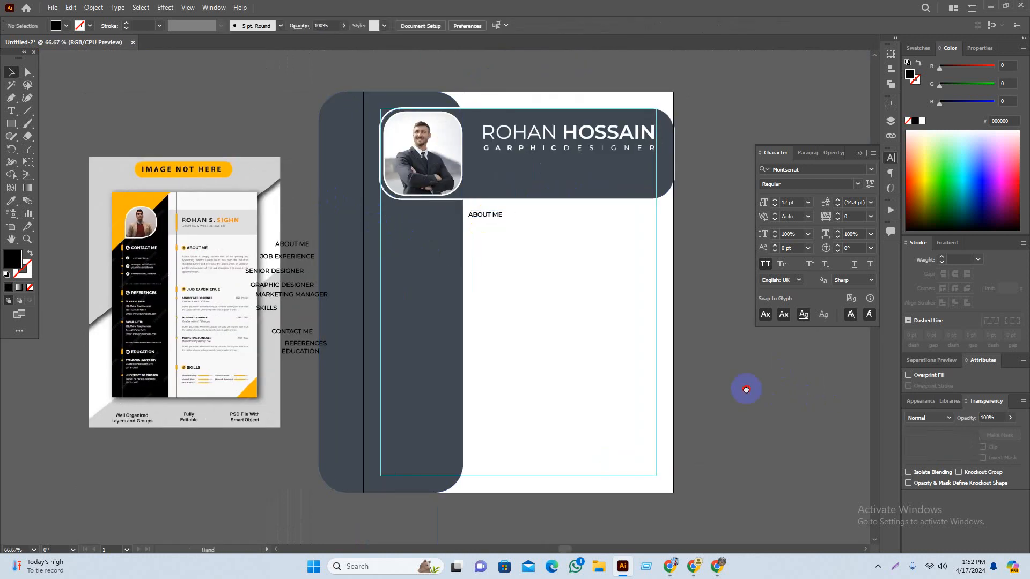
scroll(590, 365, up, 1)
scroll(466, 233, up, 1)
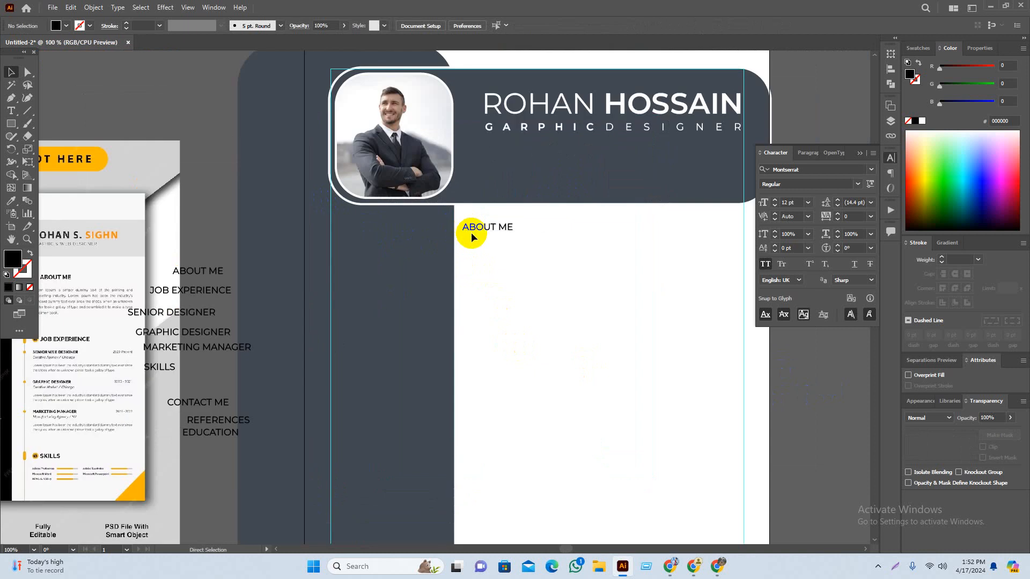
drag(498, 267, 489, 258)
drag(477, 224, 481, 217)
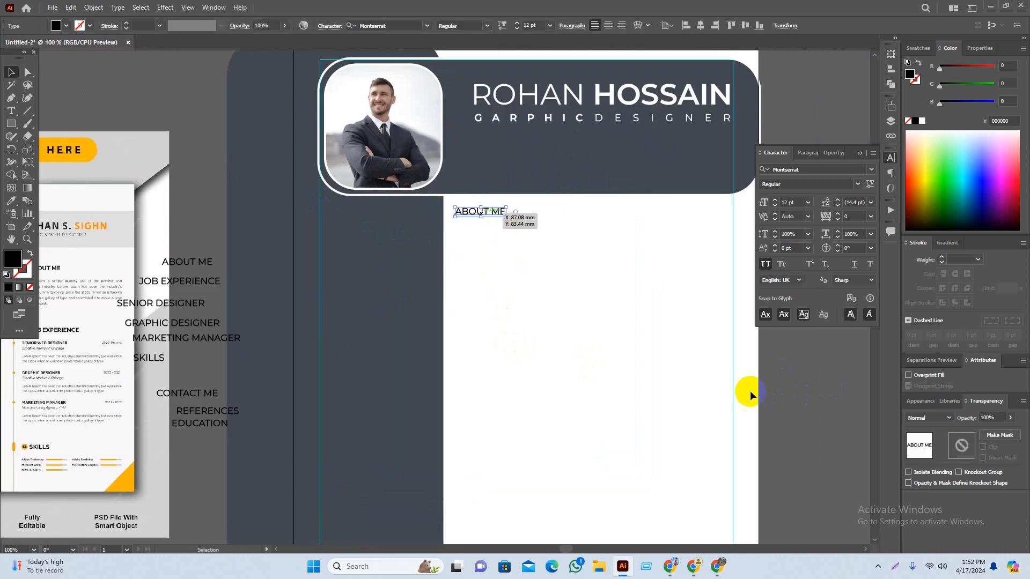
Step: Place JOB EXPERIENCE and the three job titles under ABOUT ME on the page
click(818, 428)
drag(818, 428, 829, 416)
drag(492, 335, 571, 304)
drag(308, 238, 605, 285)
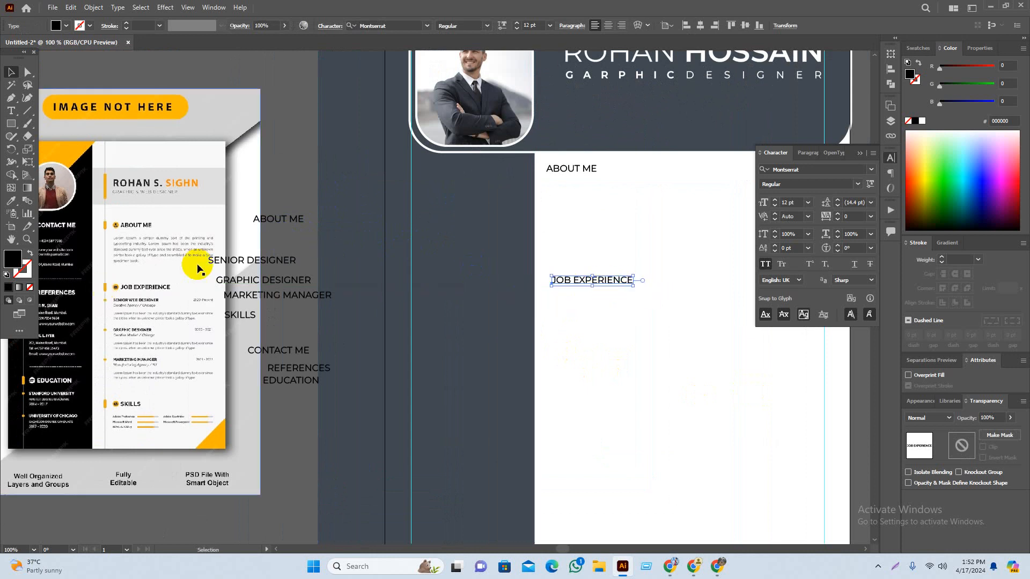
drag(285, 239, 630, 382)
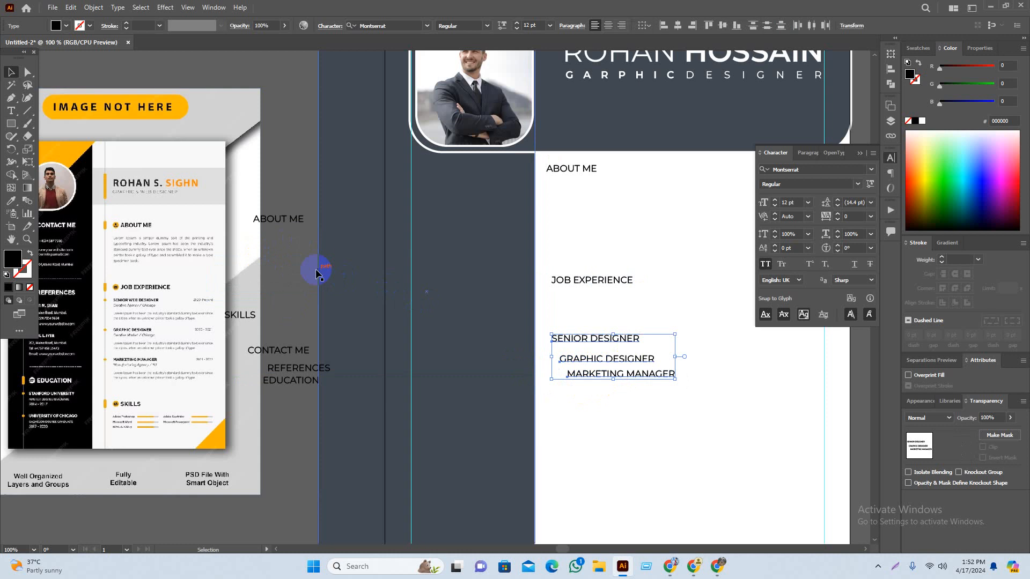
click(292, 378)
drag(292, 378, 269, 285)
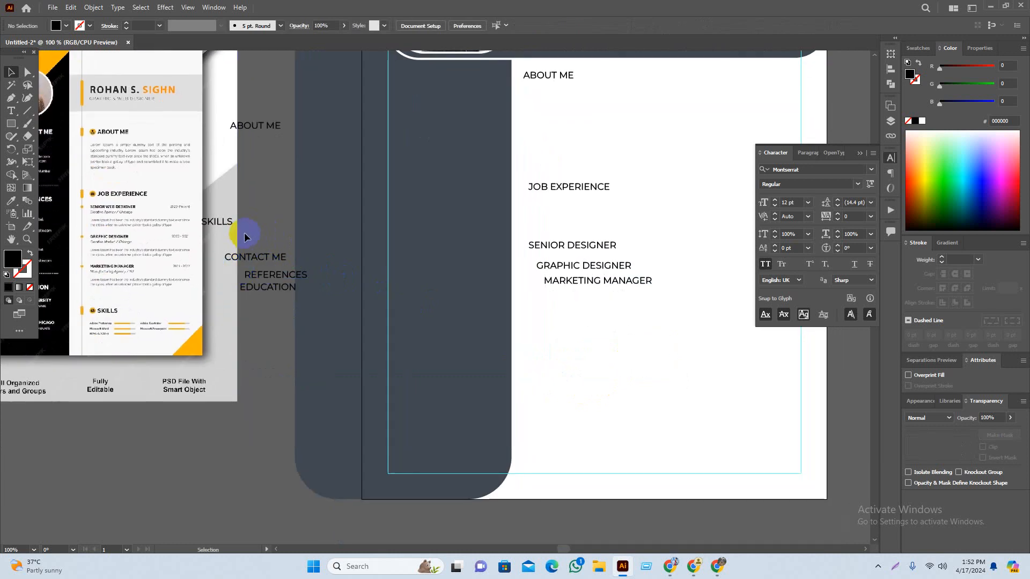
Step: Move SKILLS onto the page below MARKETING MANAGER
drag(222, 228, 547, 404)
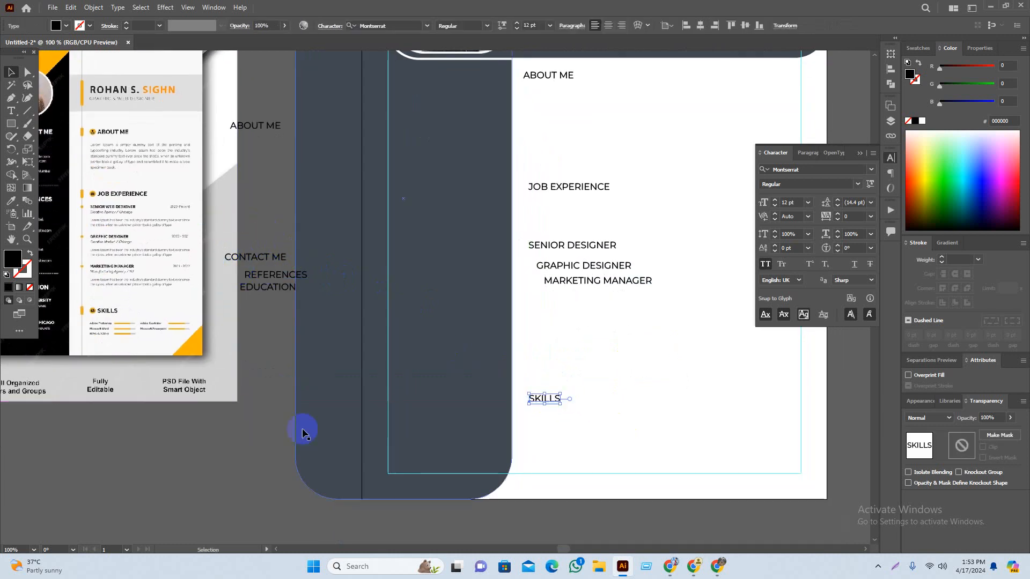
click(200, 465)
drag(200, 465, 277, 468)
drag(330, 267, 343, 316)
Step: Drop CONTACT ME into the dark sidebar and delete the leftover ABOUT ME text
scroll(328, 391, up, 3)
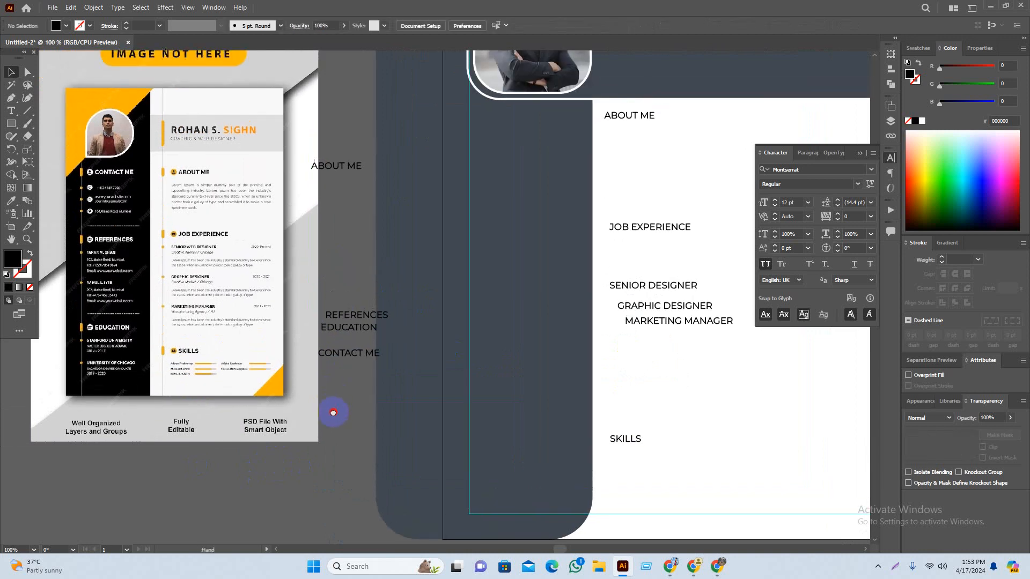
drag(348, 364, 509, 424)
click(389, 420)
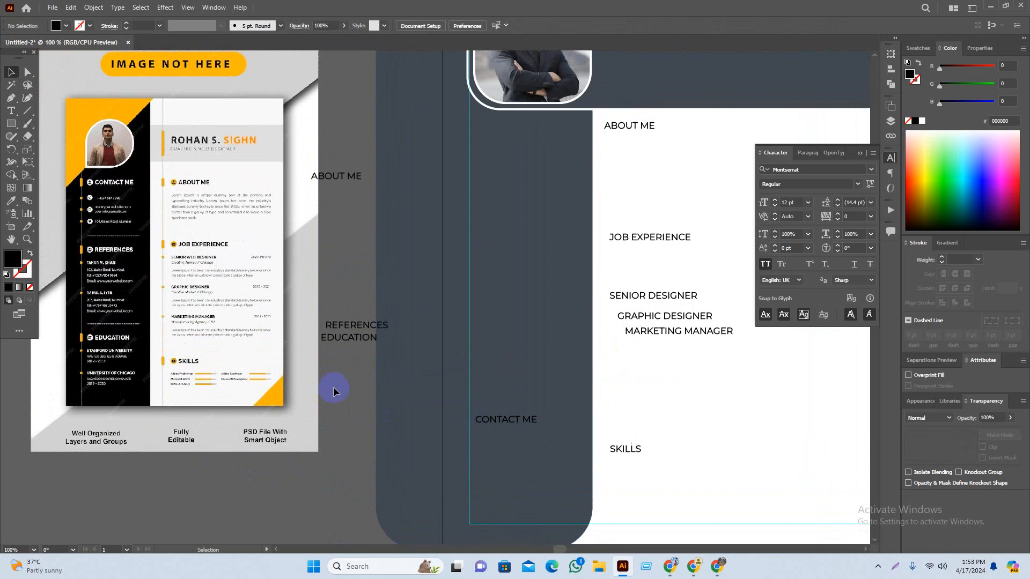
click(347, 177)
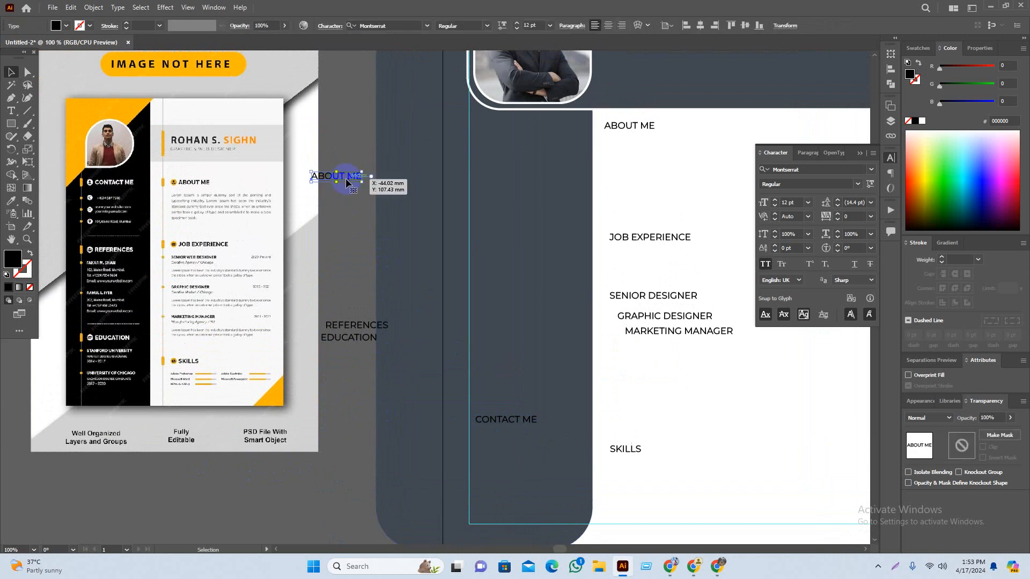
key(Delete)
Step: Stack EDUCATION, REFERENCES and CONTACT ME top to bottom in the dark sidebar
drag(372, 327, 530, 323)
drag(344, 341, 502, 148)
drag(504, 314, 501, 232)
drag(512, 420, 510, 385)
click(349, 312)
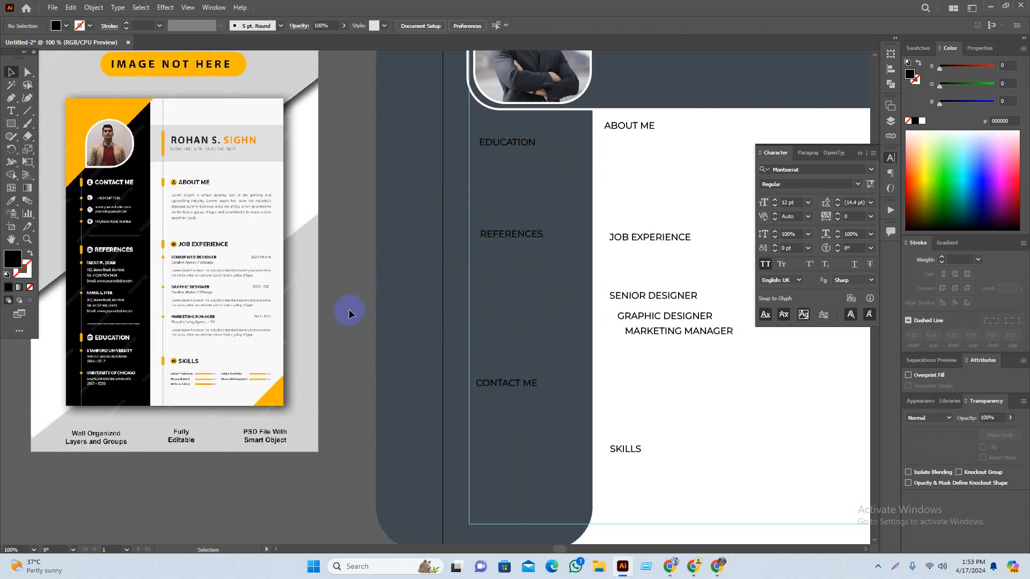
Step: Align the six right-column text objects to one left edge
drag(398, 329, 279, 301)
drag(806, 408, 776, 420)
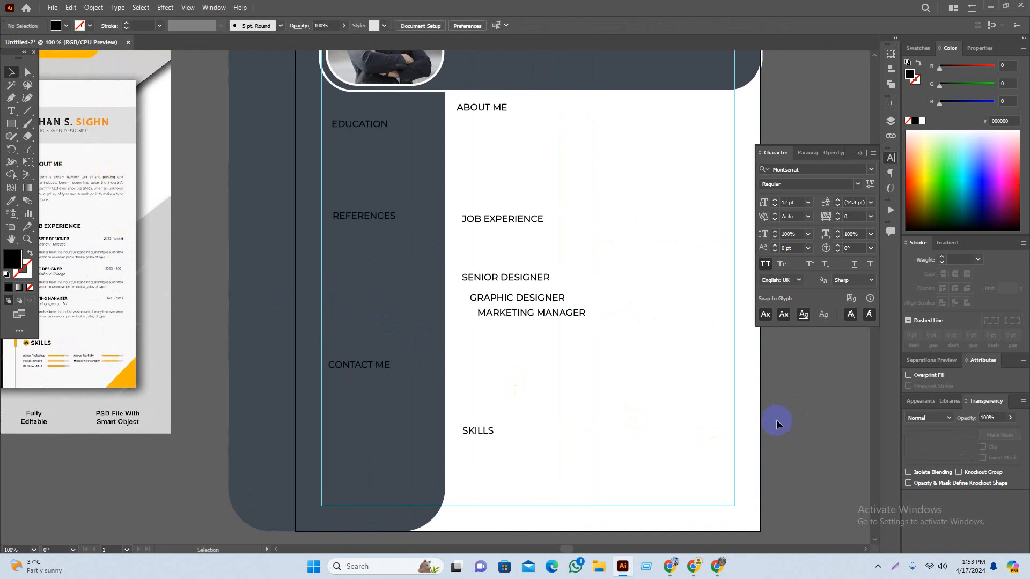
drag(535, 108, 478, 452)
click(661, 27)
click(794, 420)
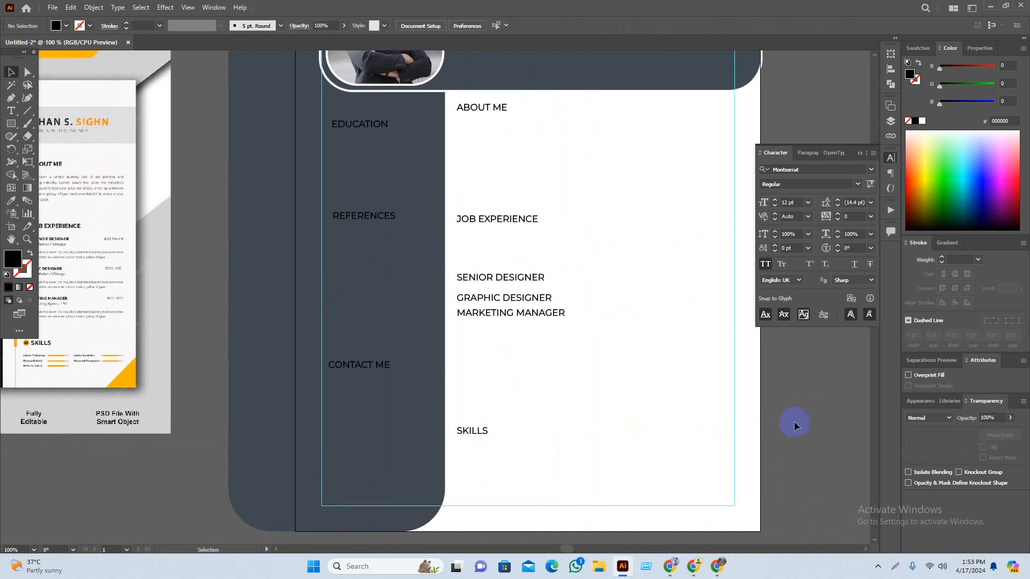
drag(794, 420, 776, 475)
scroll(466, 171, up, 2)
click(472, 165)
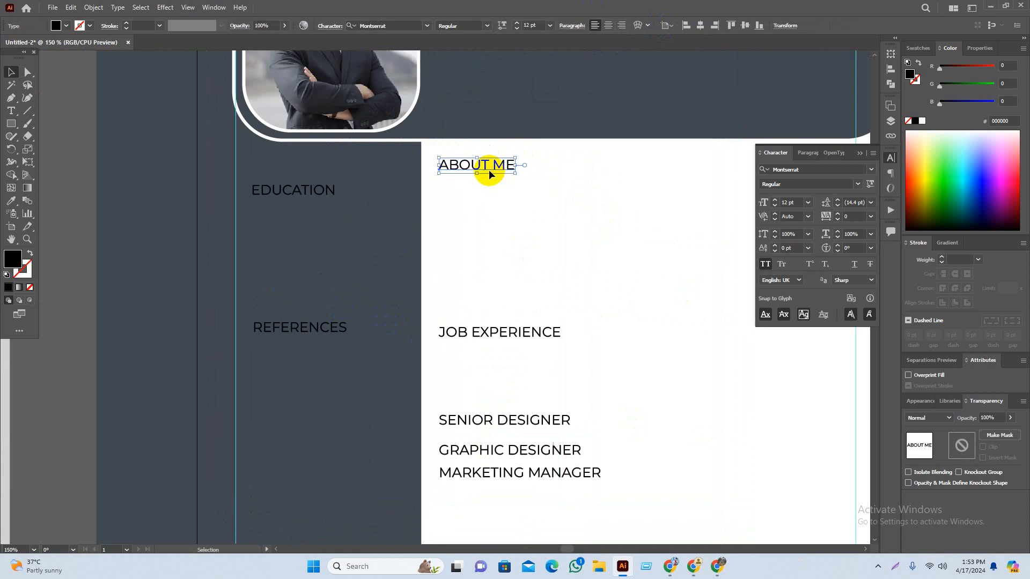
Step: Set all the right-column text to 14 pt
scroll(535, 157, down, 3)
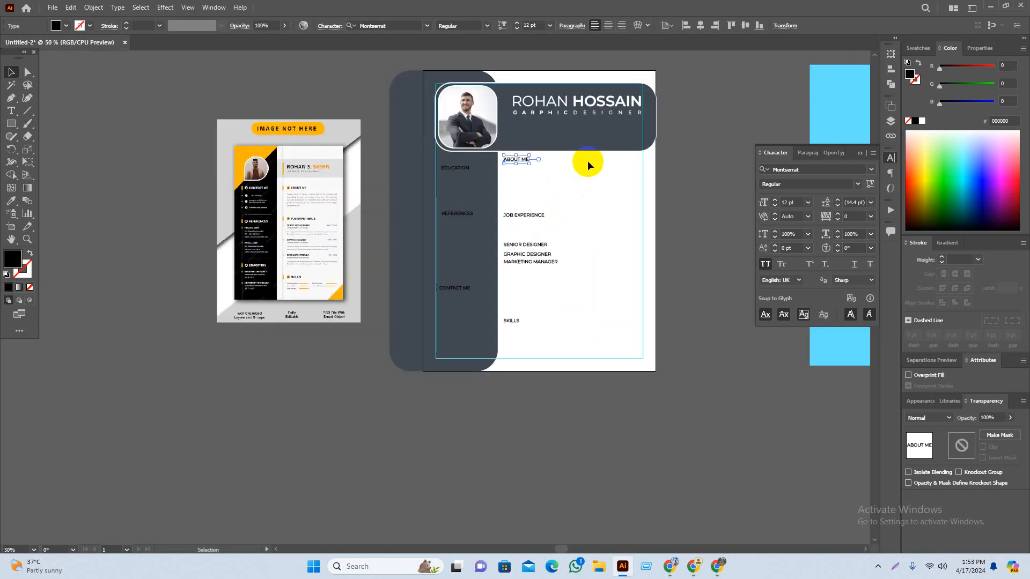
drag(550, 159, 513, 343)
click(550, 25)
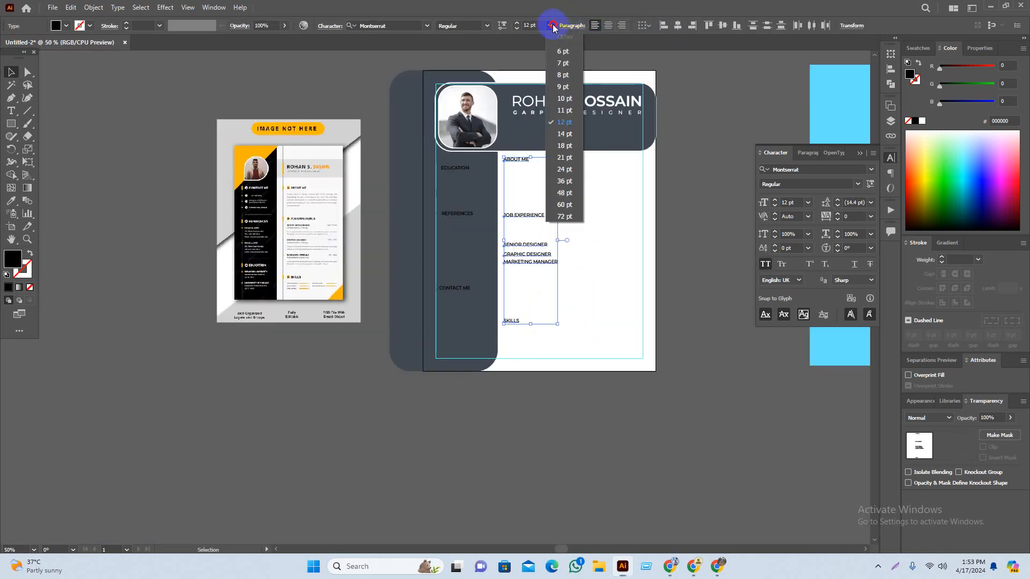
click(565, 134)
click(696, 301)
Step: Raise the right-column headings to 16 pt
scroll(570, 252, up, 2)
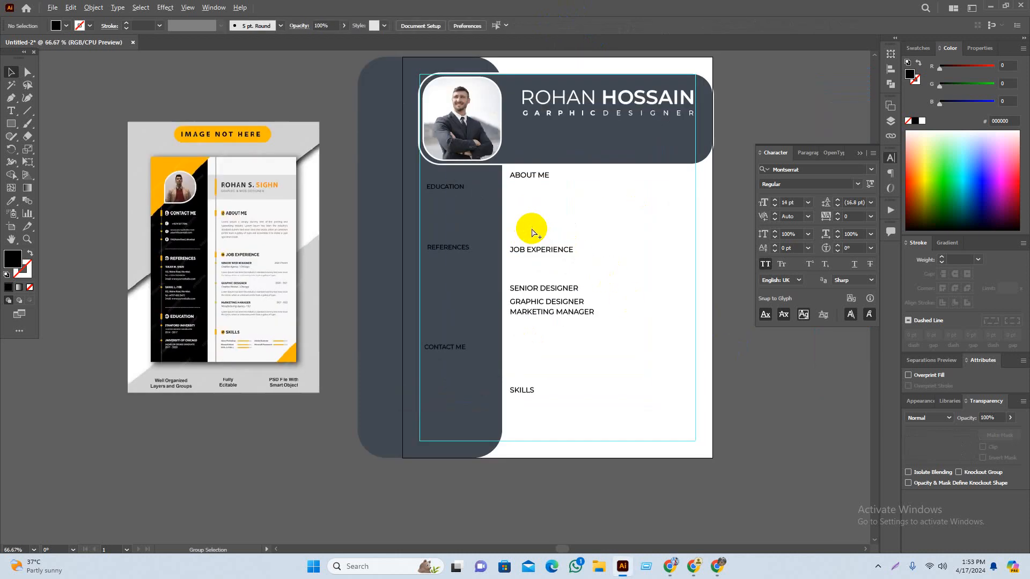
scroll(532, 232, up, 1)
scroll(596, 203, right, 1)
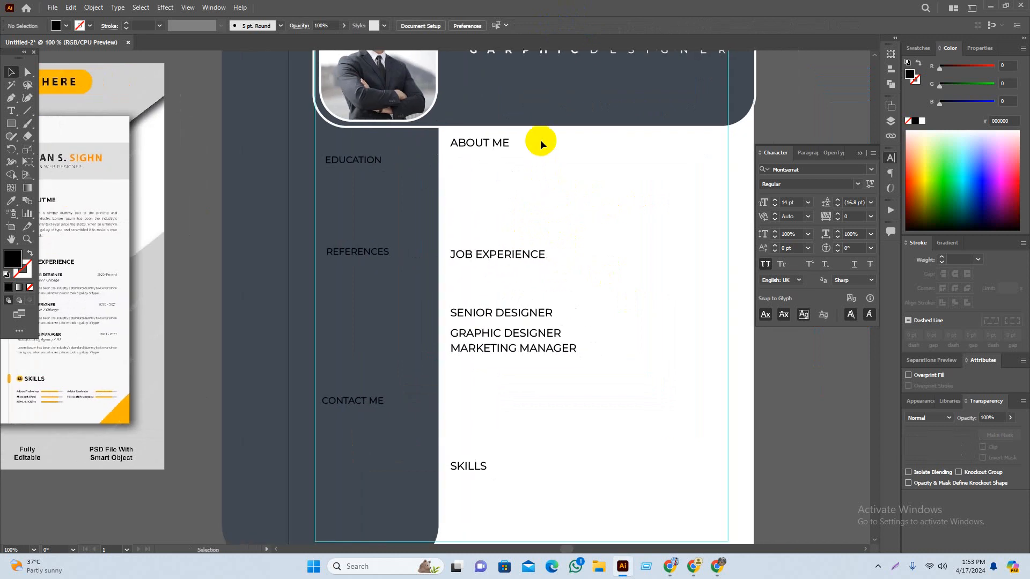
drag(539, 141, 490, 456)
click(550, 25)
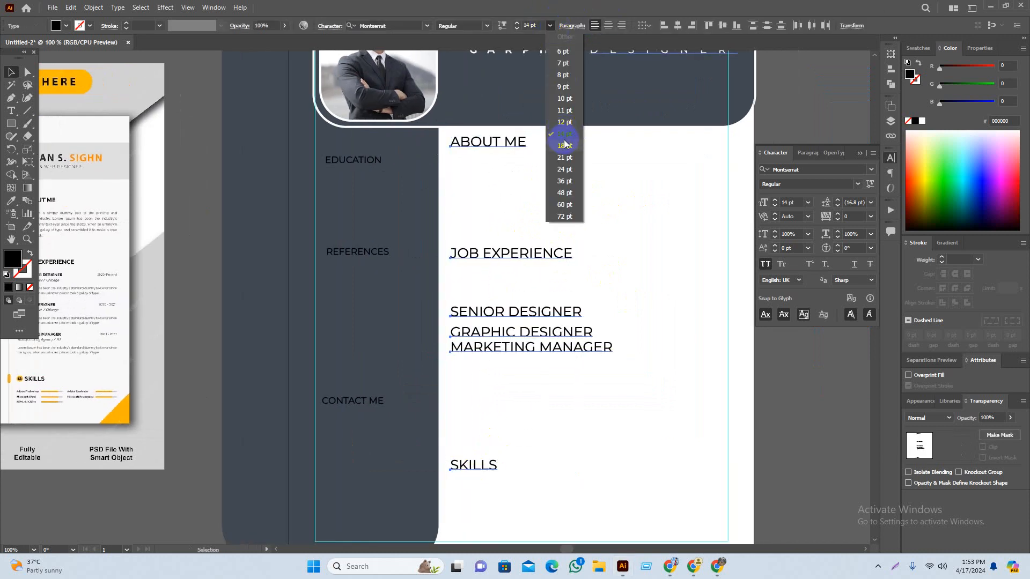
click(535, 25)
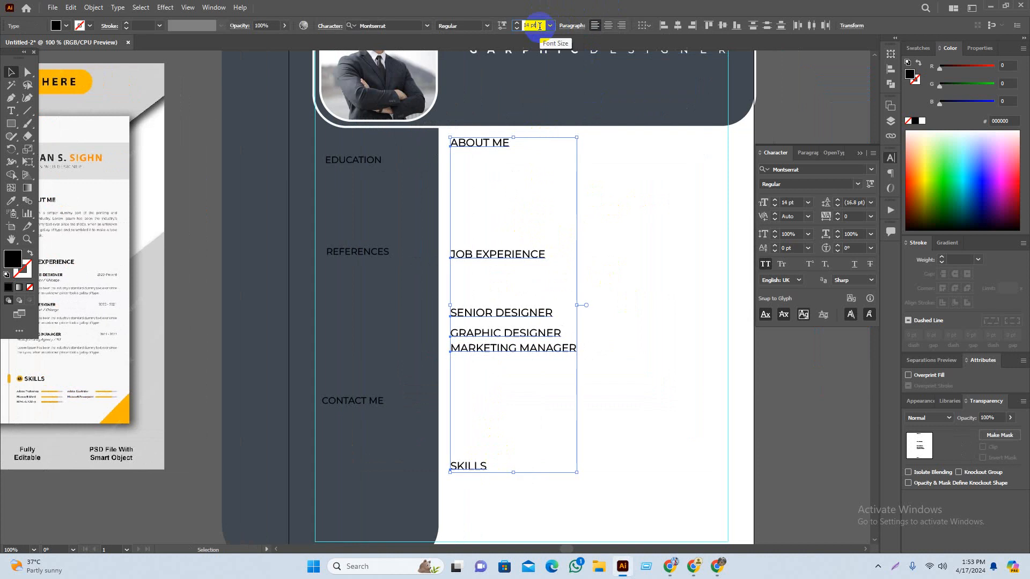
key(Up)
click(664, 245)
drag(671, 261, 646, 252)
Step: Eyedropper the 16 pt heading style onto EDUCATION, REFERENCES and CONTACT ME
click(338, 157)
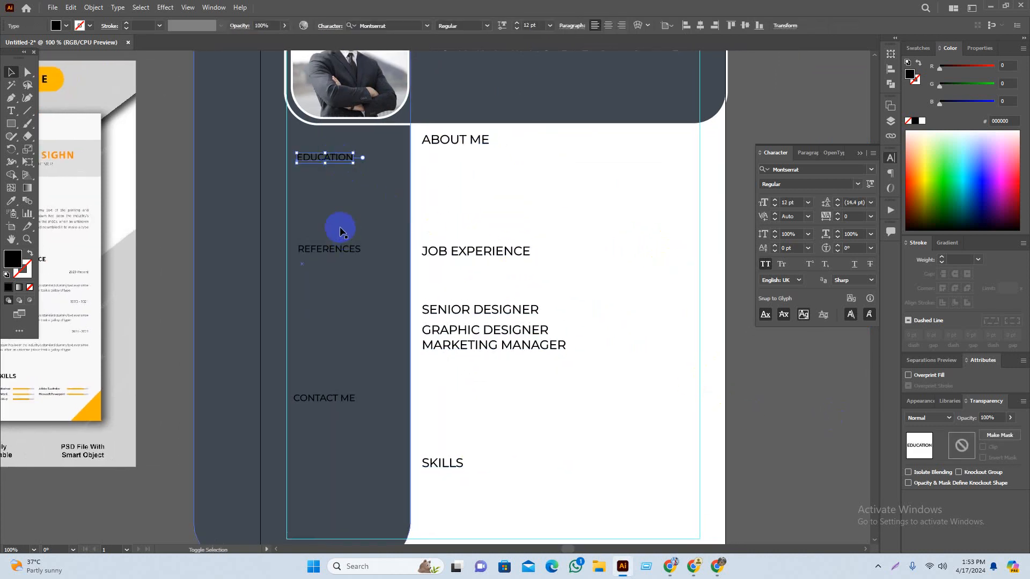
shift+click(339, 257)
shift+click(329, 397)
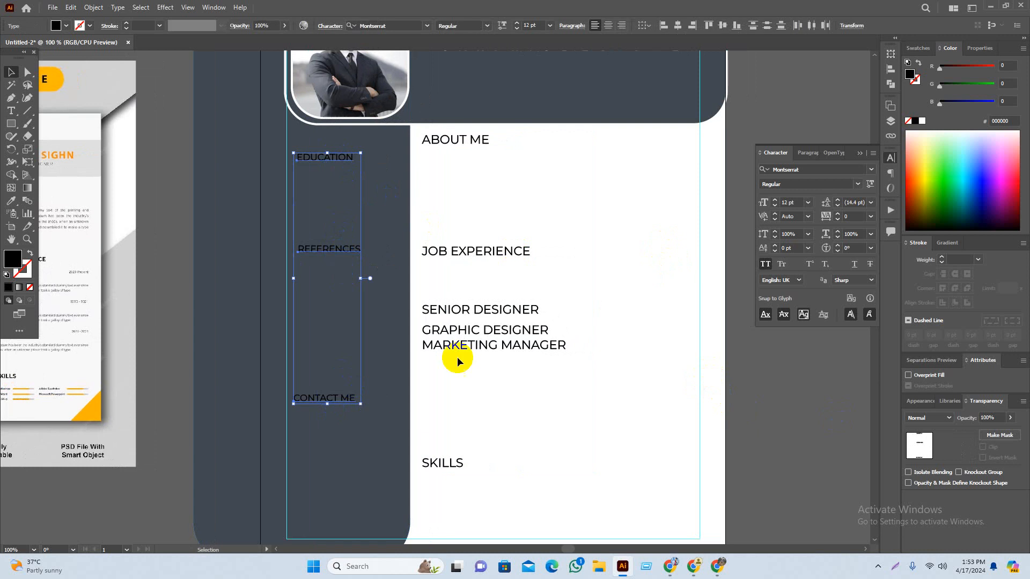
key(i)
click(481, 330)
key(v)
click(758, 381)
drag(751, 367, 780, 368)
drag(611, 262, 685, 246)
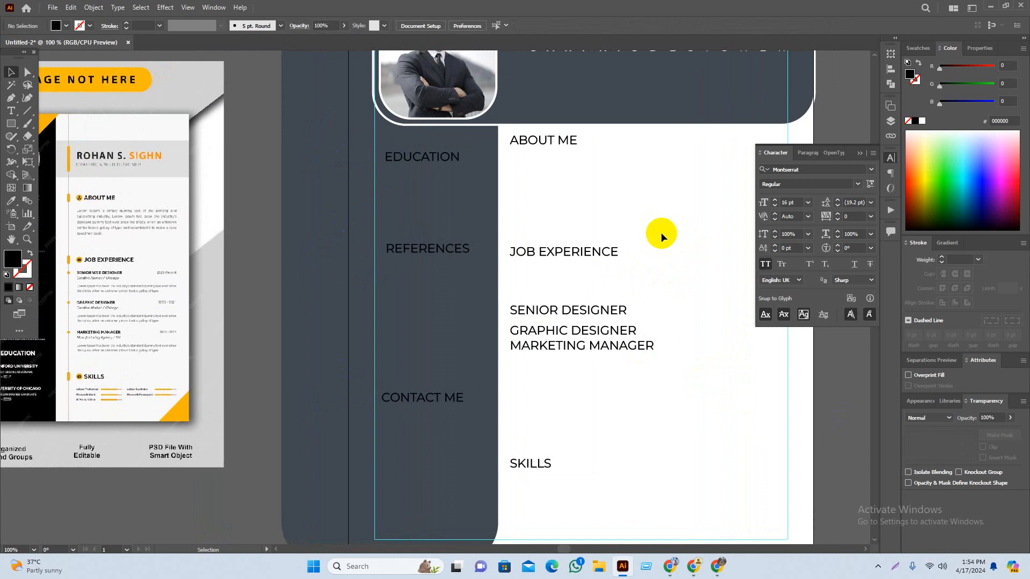
Step: Check the three job title lines stay at 12 pt below the larger headings
drag(661, 294, 535, 403)
scroll(537, 28, down, 4)
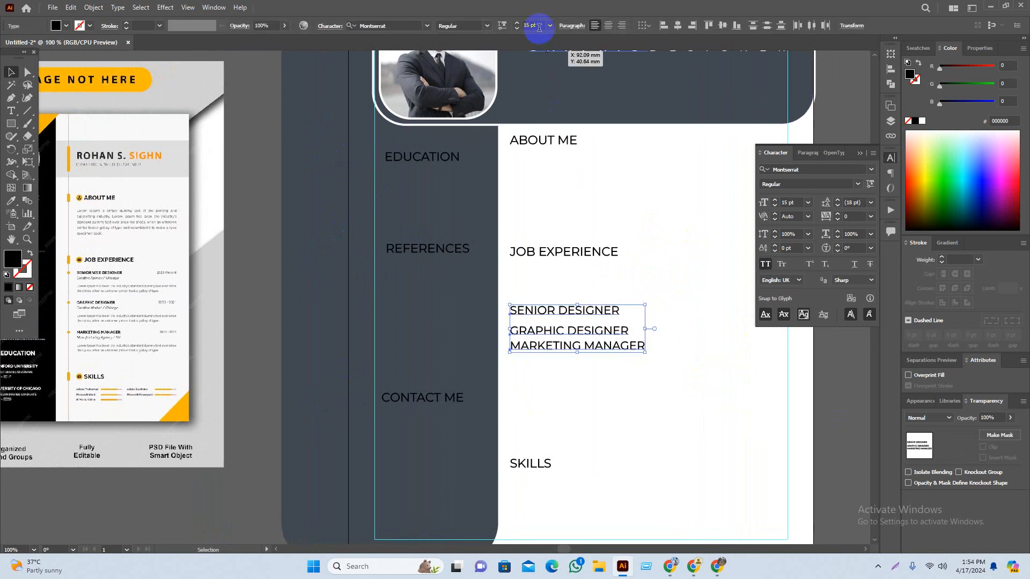
click(657, 268)
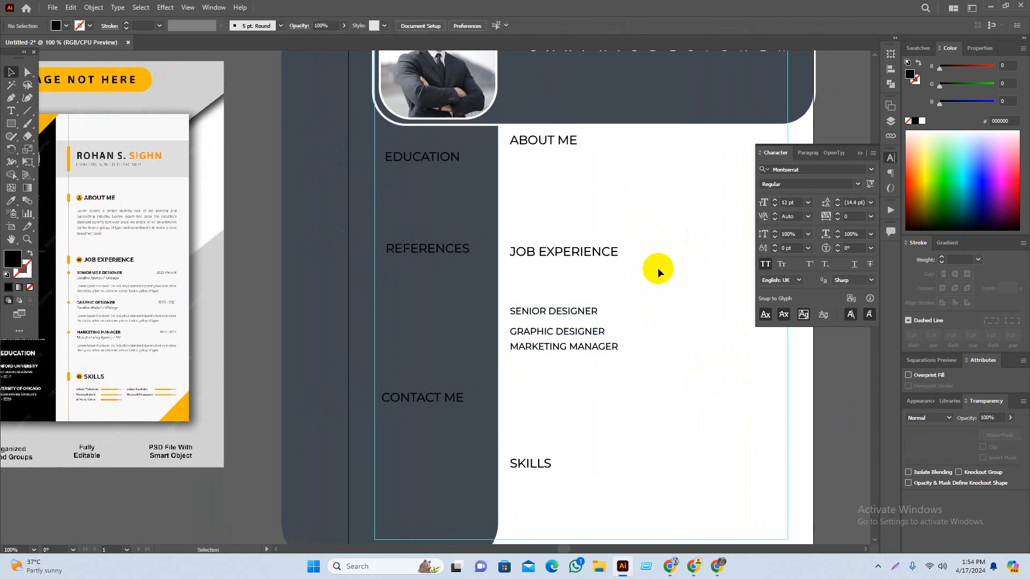
drag(661, 244, 652, 250)
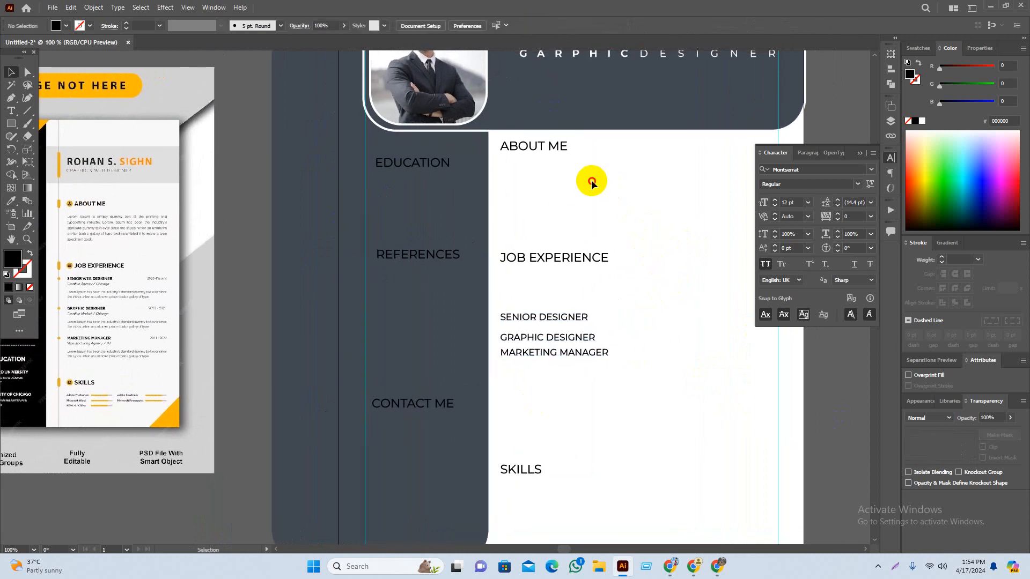
drag(595, 172, 591, 182)
click(540, 155)
click(596, 228)
drag(616, 216, 581, 225)
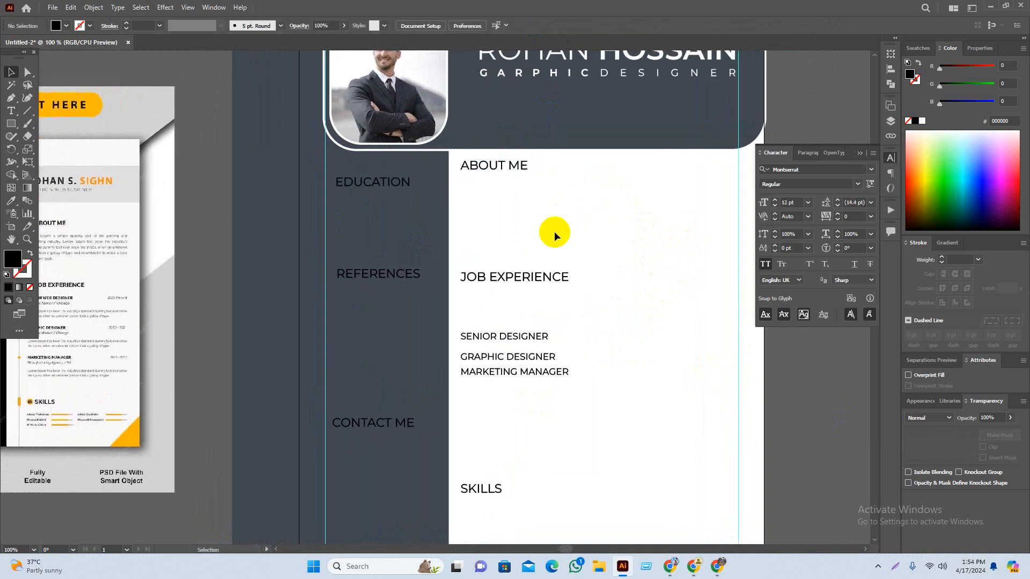
drag(569, 185, 556, 189)
scroll(499, 170, up, 1)
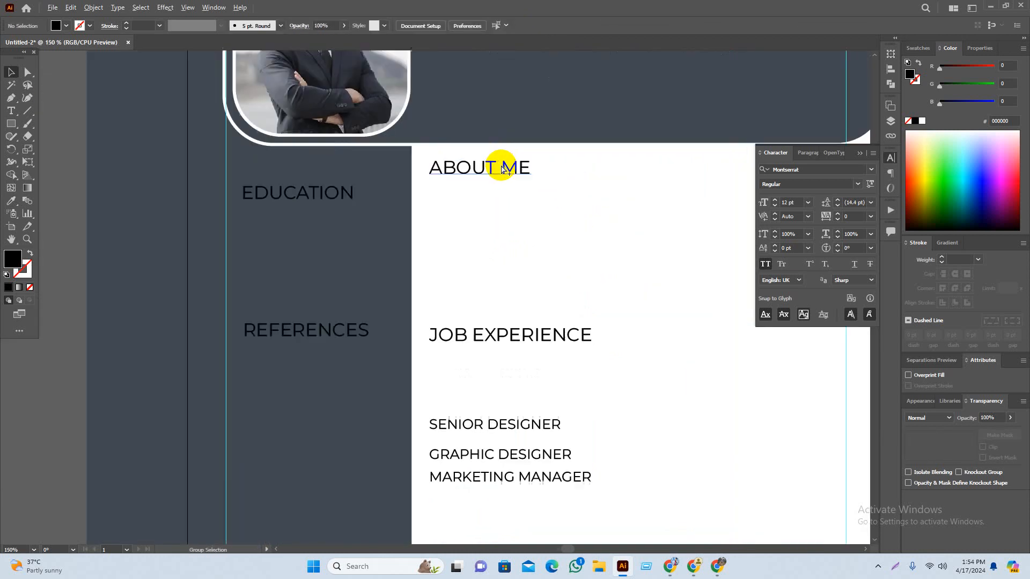
Step: Make ME in ABOUT ME and EXPERIENCE in JOB EXPERIENCE SemiBold
scroll(507, 177, up, 1)
key(t)
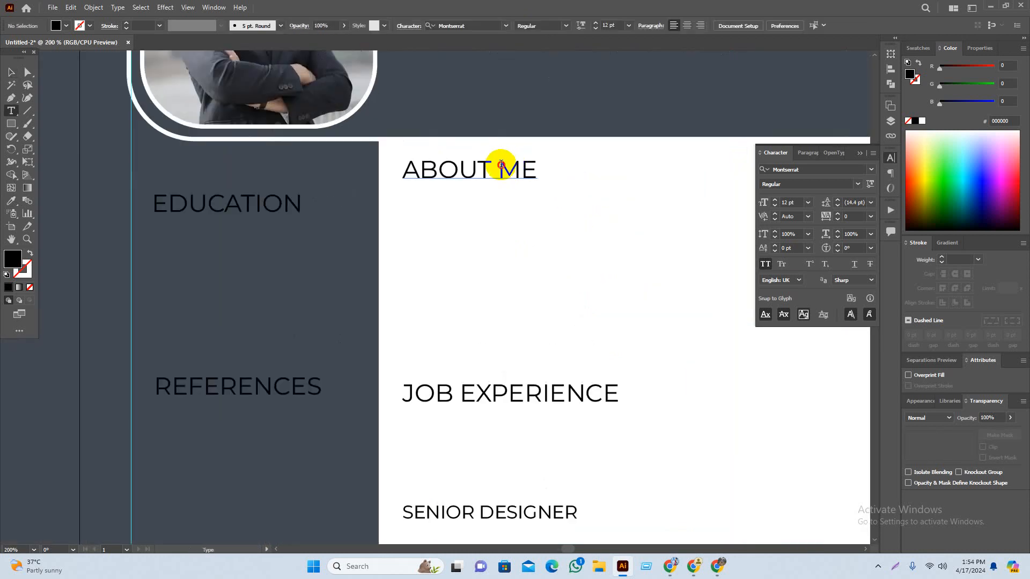
double_click(501, 167)
click(486, 25)
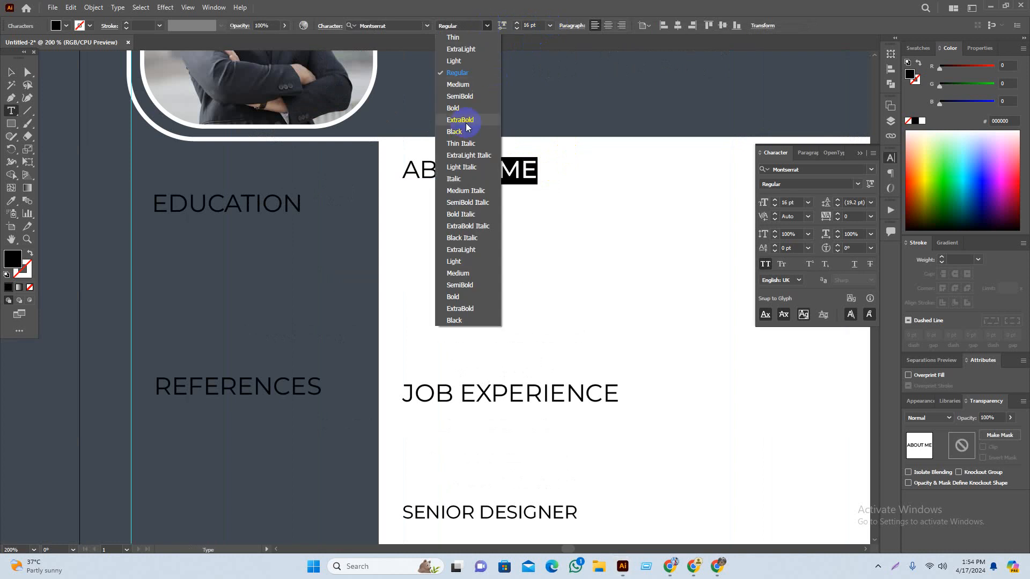
click(461, 83)
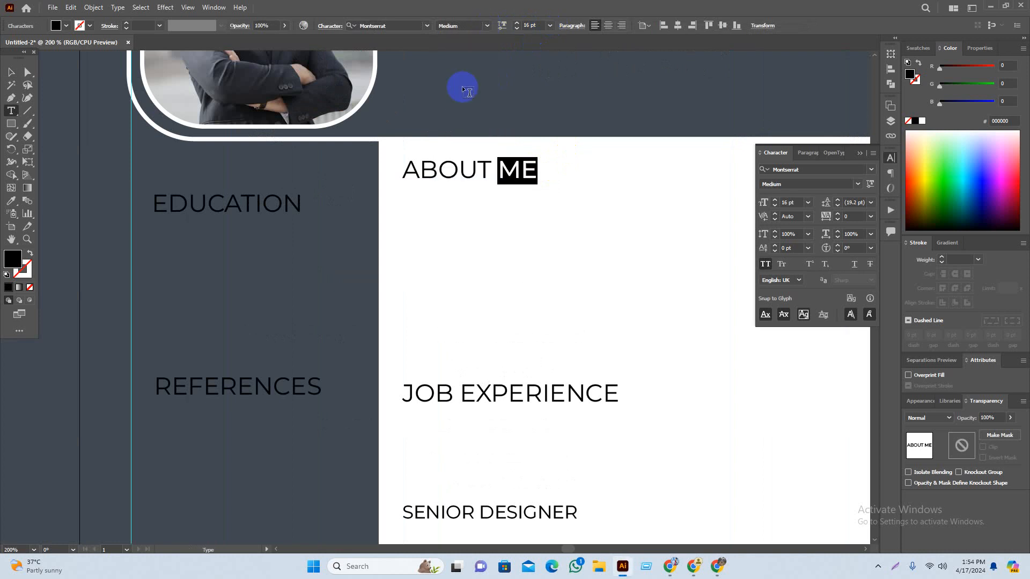
click(486, 28)
click(490, 85)
key(ctrl+shift+a)
scroll(558, 353, down, 1)
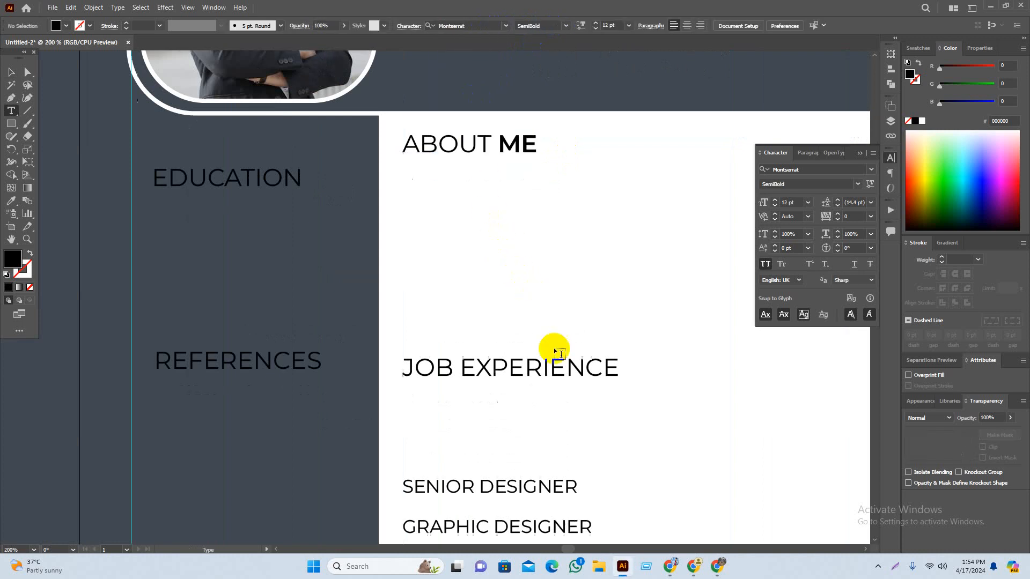
scroll(557, 354, down, 1)
drag(461, 330, 661, 339)
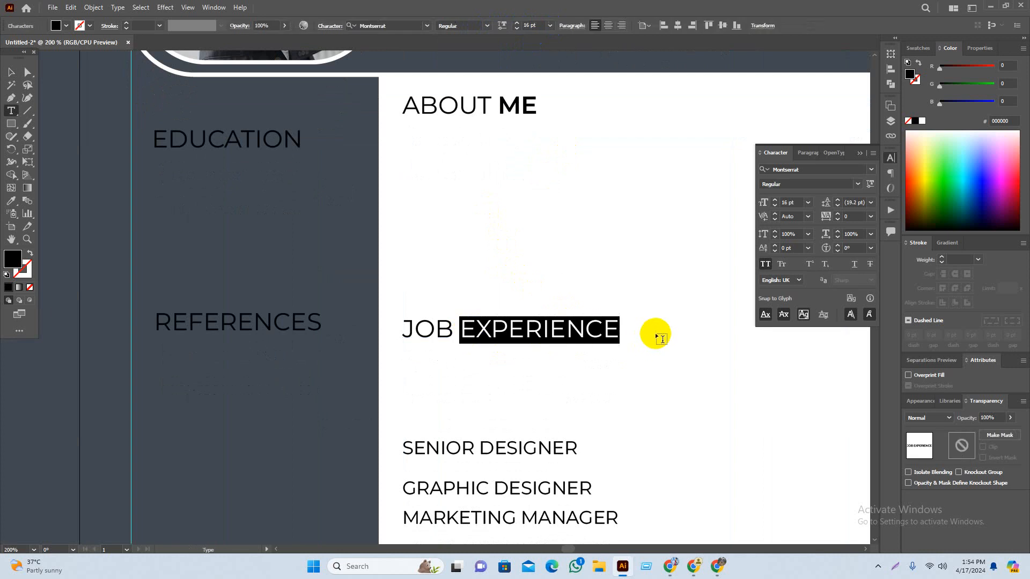
click(489, 25)
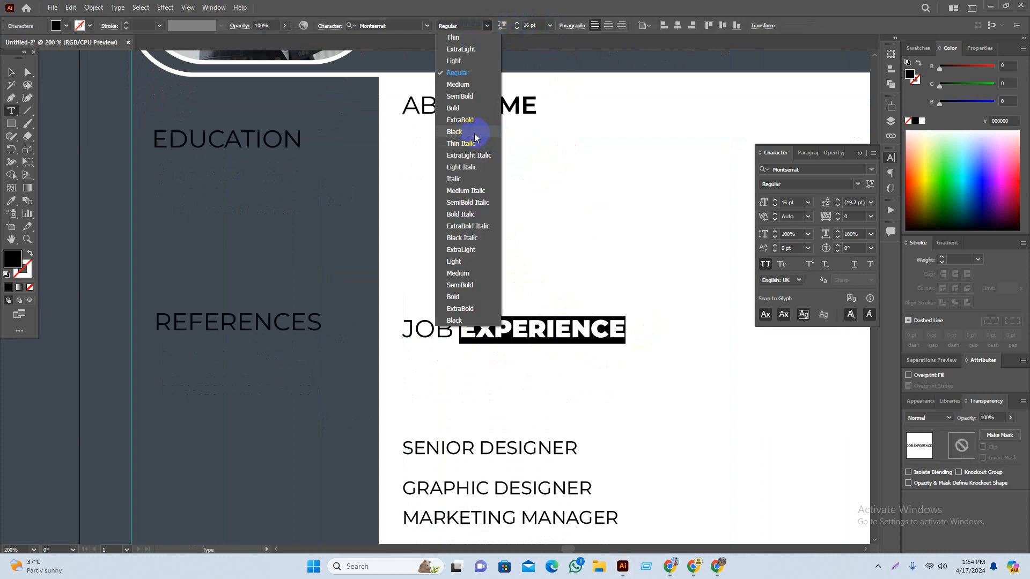
click(460, 96)
Step: Make DESIGNER SemiBold in both SENIOR DESIGNER and GRAPHIC DESIGNER
scroll(531, 328, down, 2)
scroll(532, 328, down, 2)
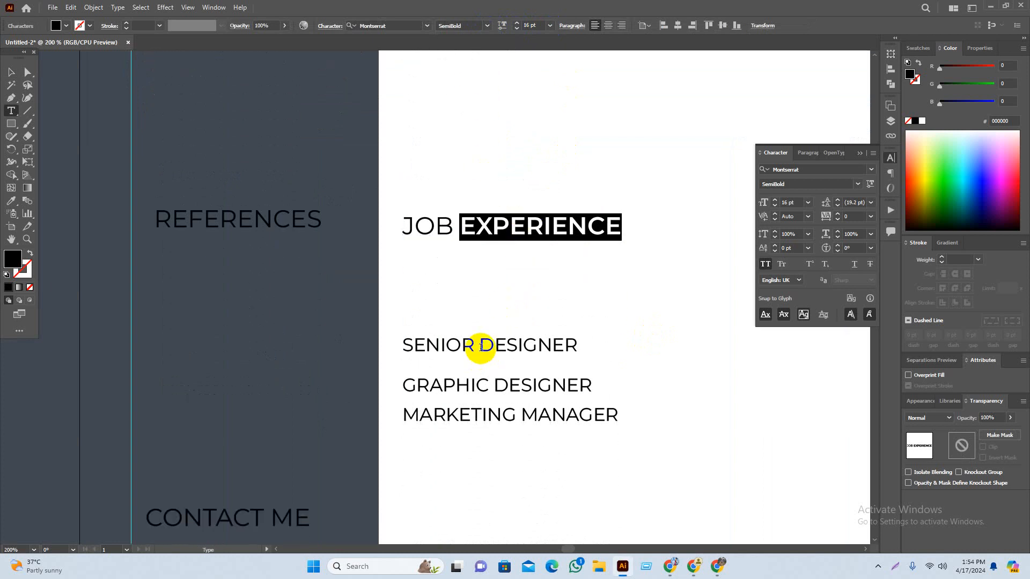
scroll(480, 338, down, 1)
drag(481, 331, 607, 323)
click(486, 25)
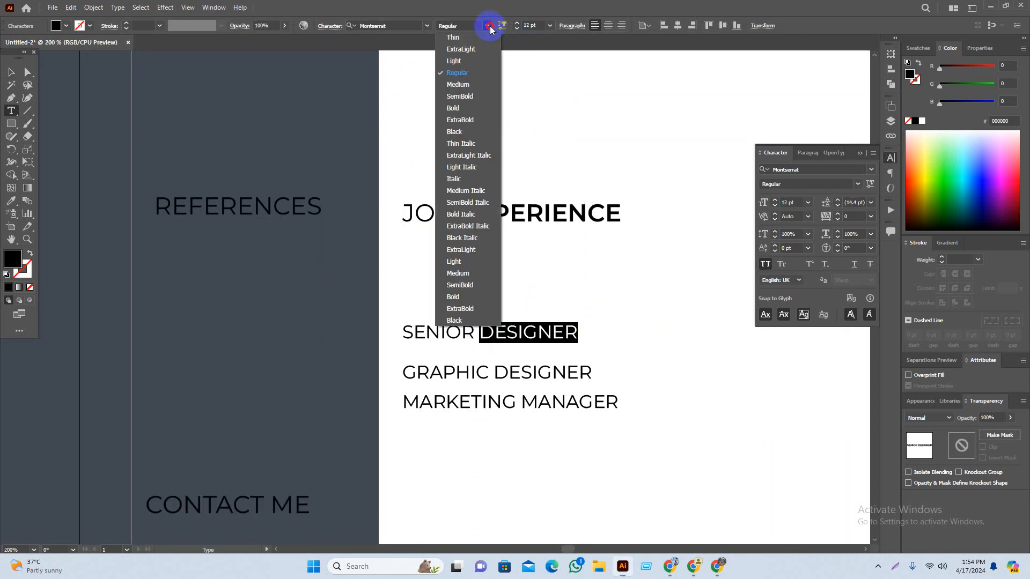
click(476, 98)
drag(494, 369, 594, 371)
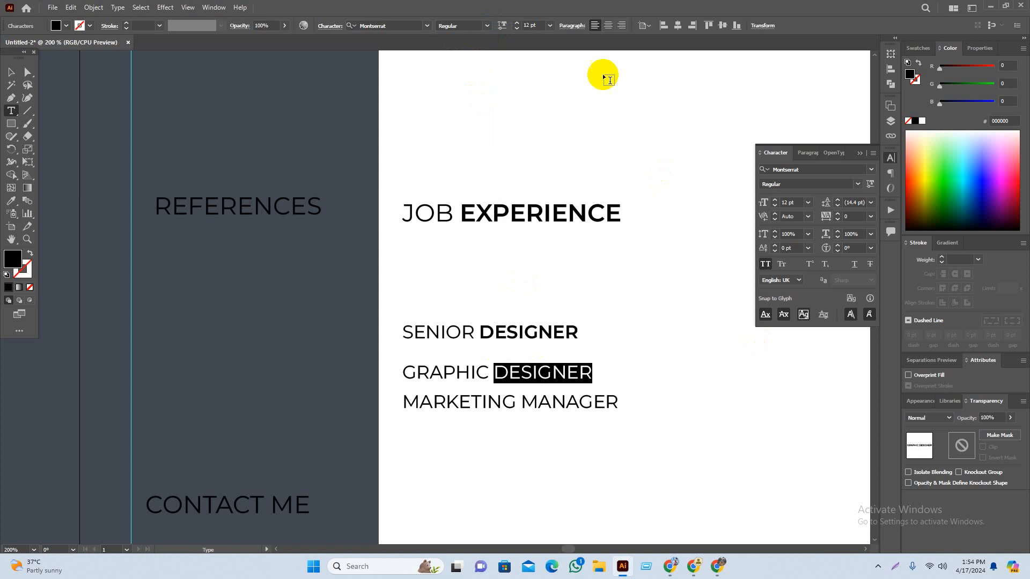
click(485, 25)
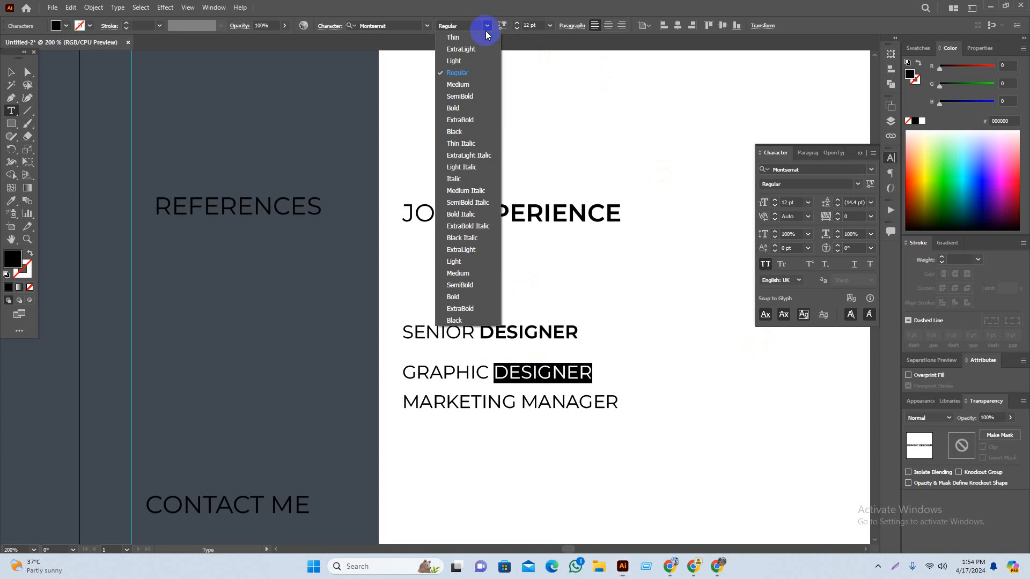
click(478, 100)
Step: Make MANAGER in the third job title SemiBold
scroll(524, 350, down, 3)
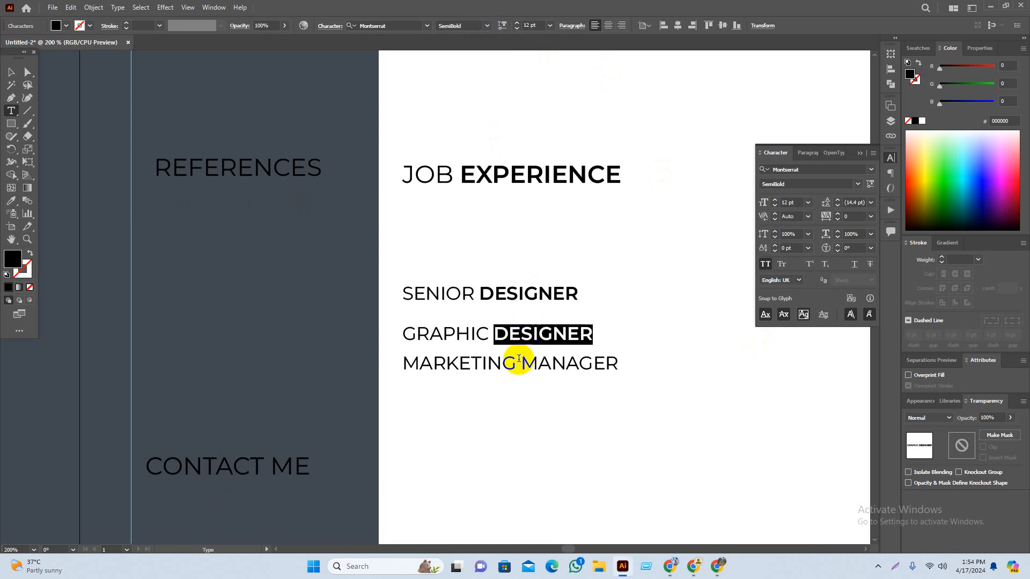
drag(519, 358, 680, 355)
click(487, 26)
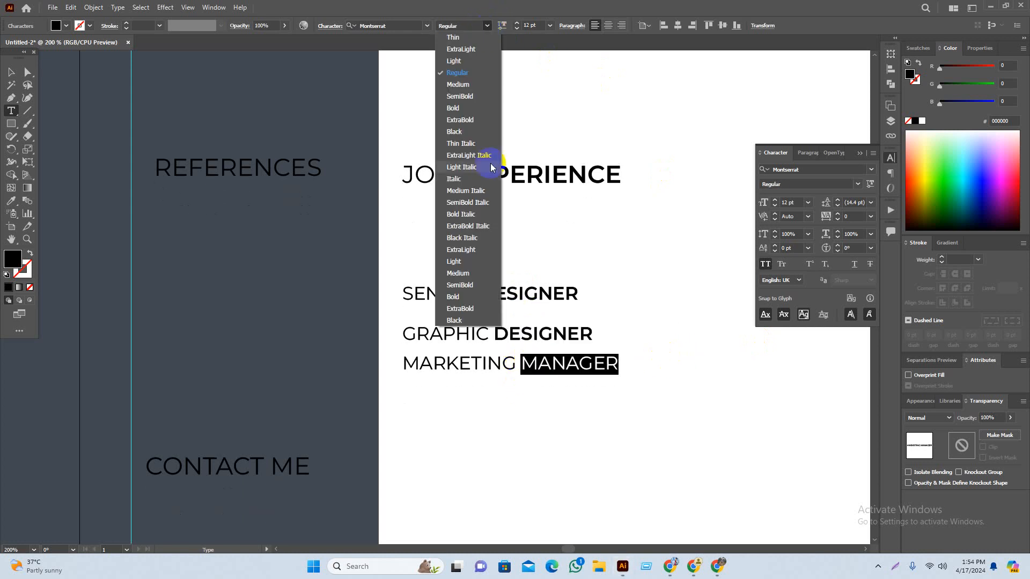
click(467, 105)
click(487, 26)
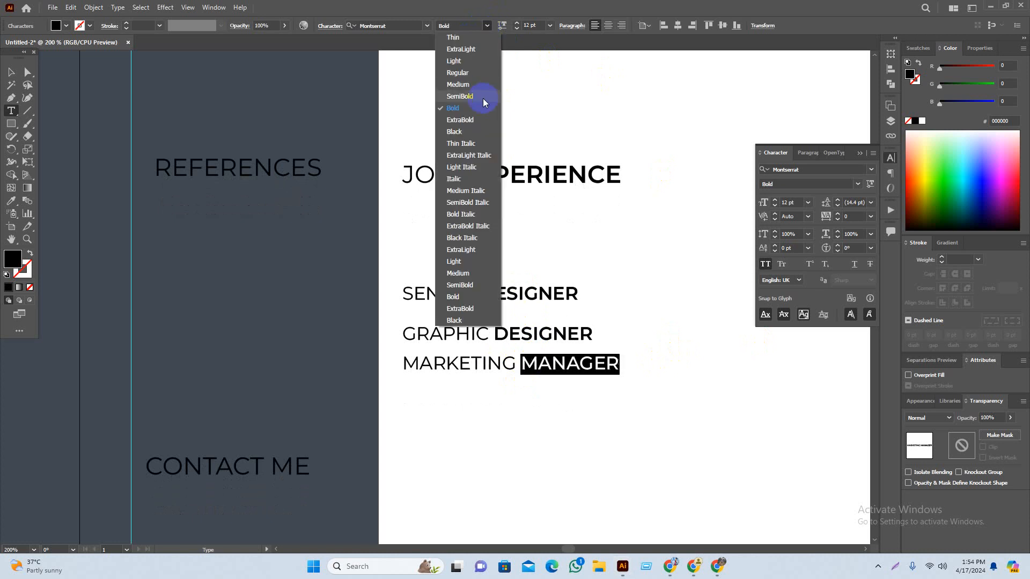
click(449, 106)
key(Escape)
Step: Change the SKILLS heading to MY SKILLS with SKILLS in SemiBold
scroll(590, 304, down, 10)
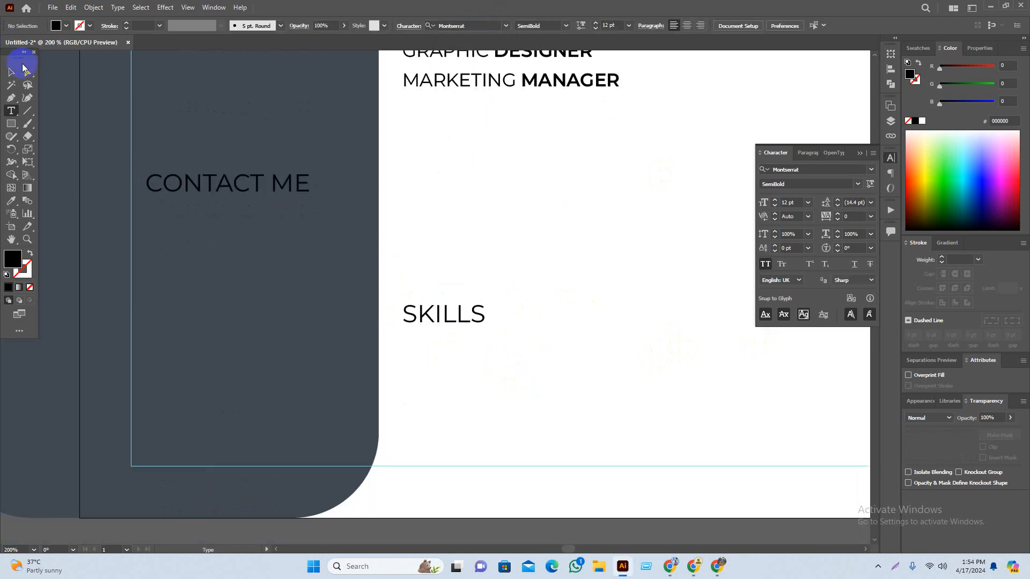
click(406, 311)
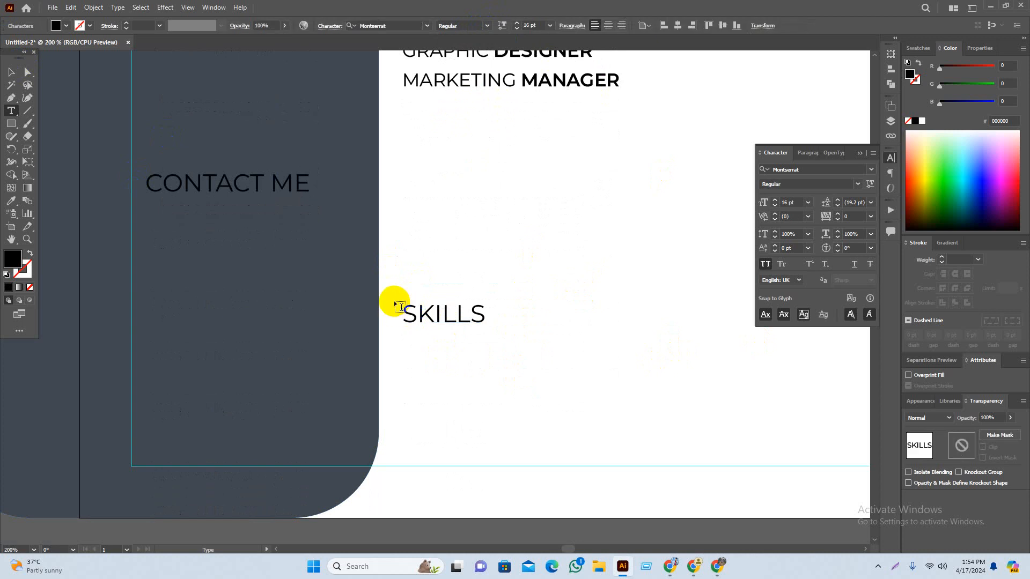
text(MY)
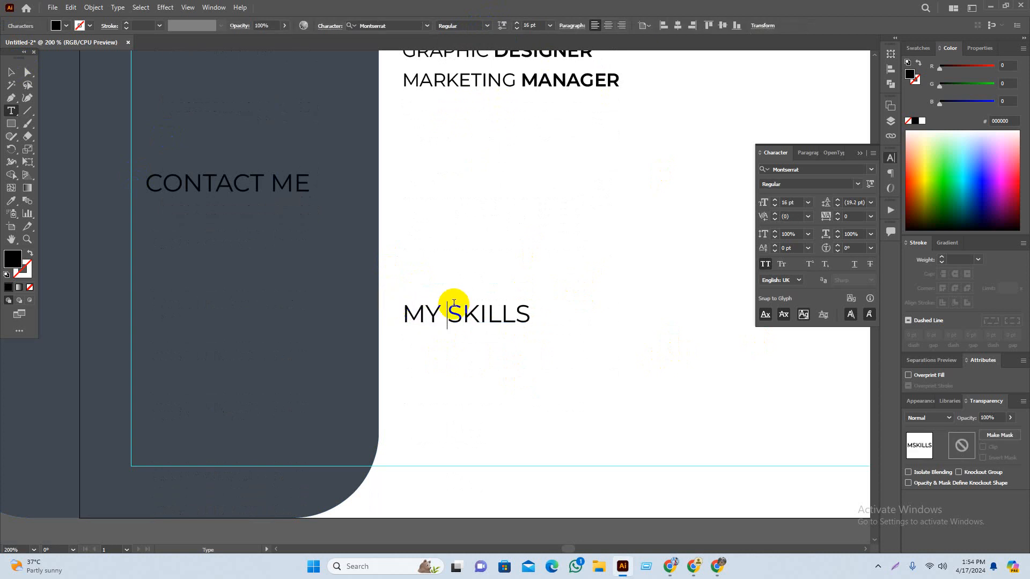
double_click(454, 312)
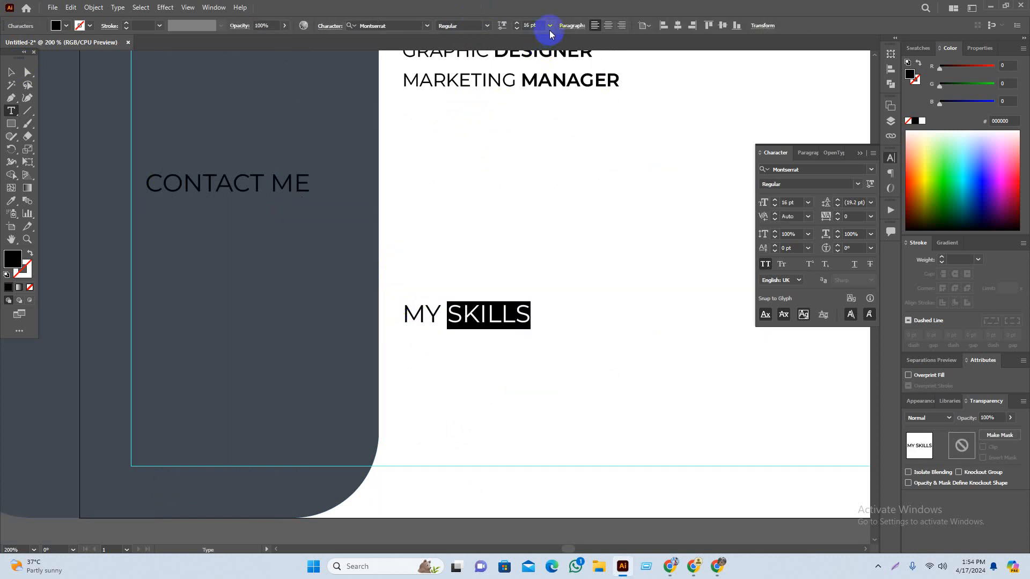
click(487, 26)
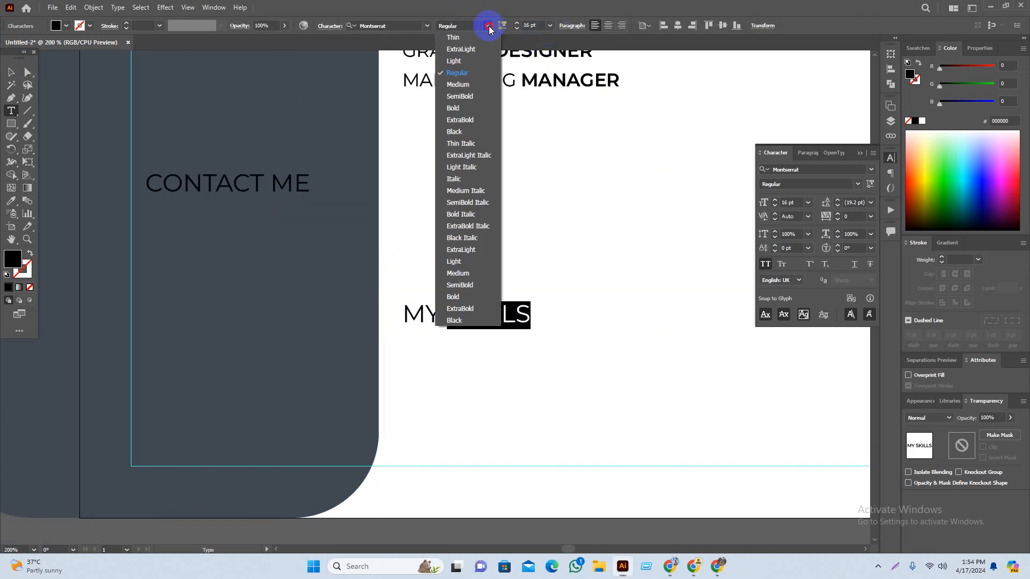
click(476, 90)
click(12, 75)
click(654, 300)
scroll(555, 343, down, 4)
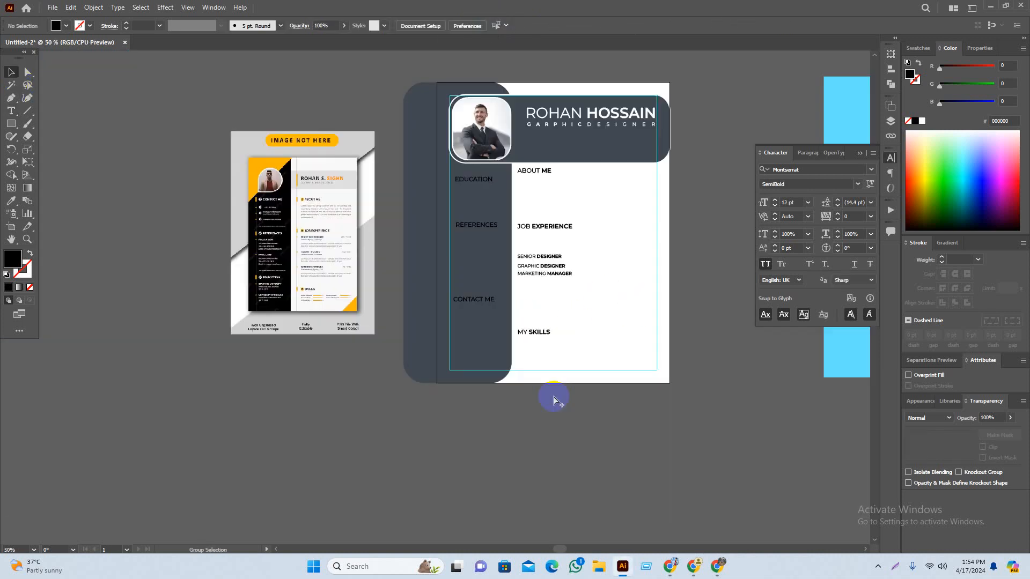
drag(667, 490, 648, 498)
scroll(655, 420, up, 1)
scroll(575, 244, up, 1)
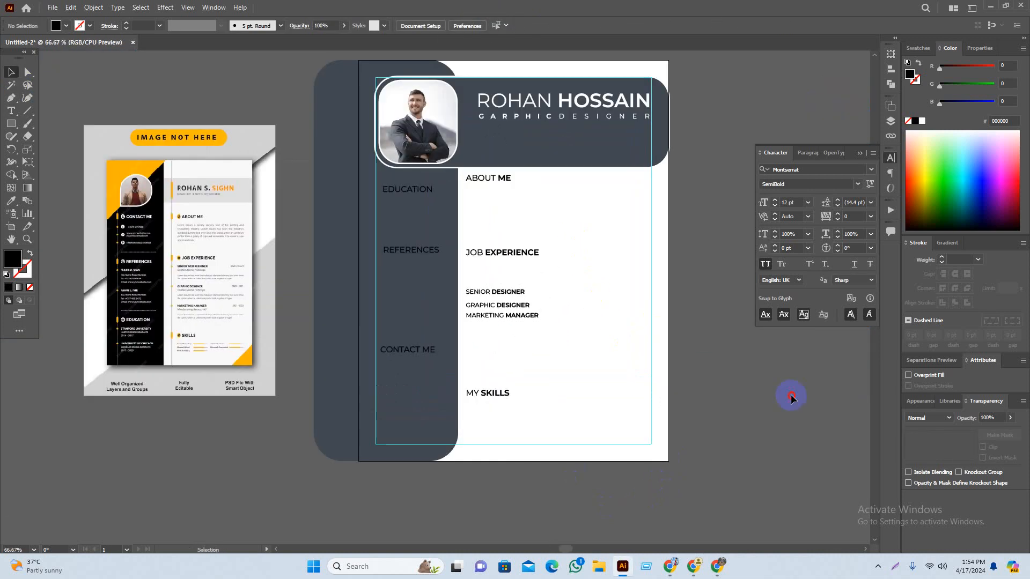
scroll(751, 379, up, 1)
scroll(532, 338, up, 1)
drag(861, 433, 778, 375)
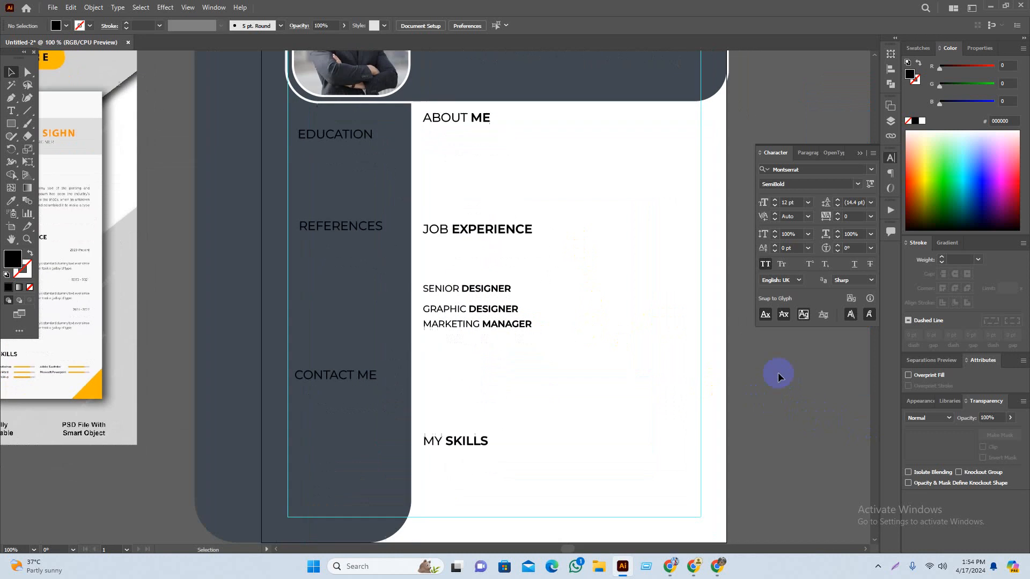
drag(483, 127, 437, 450)
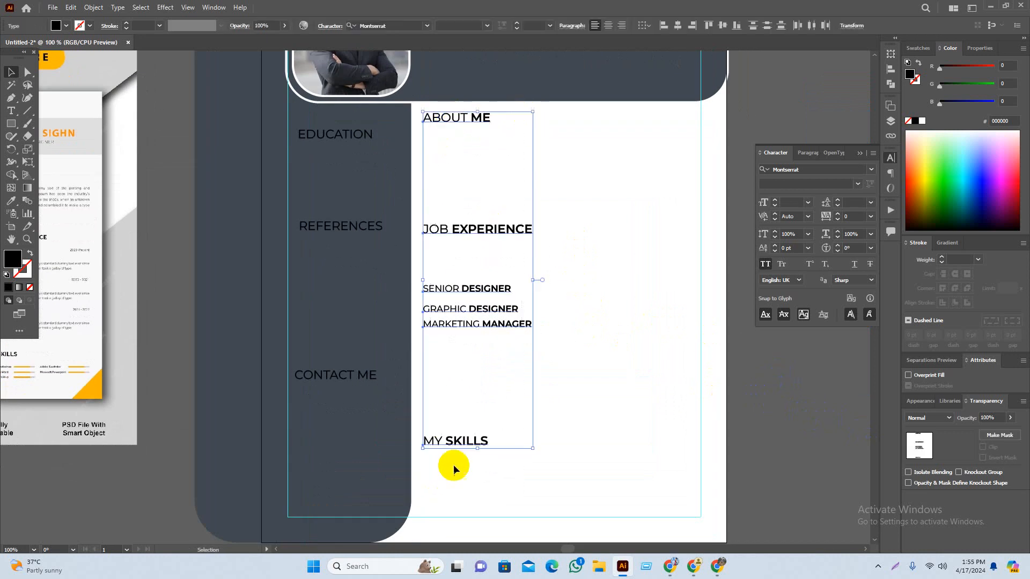
key(i)
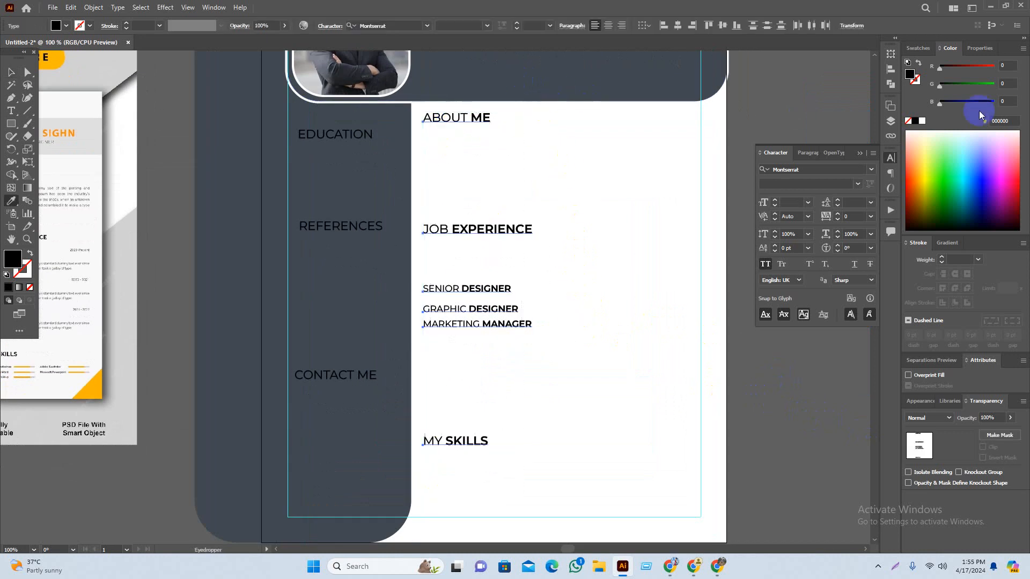
click(531, 74)
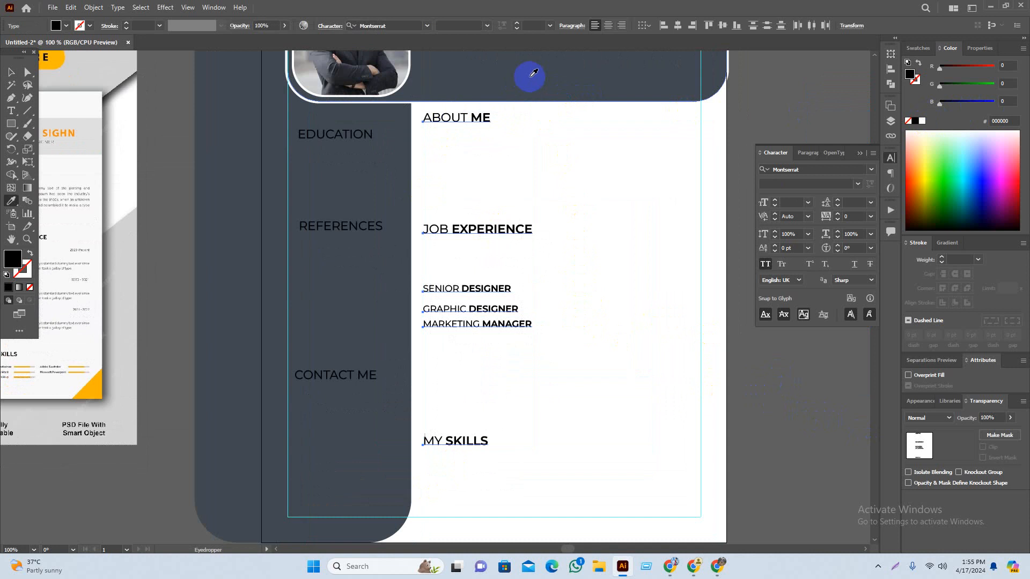
click(793, 431)
key(ctrl+minus)
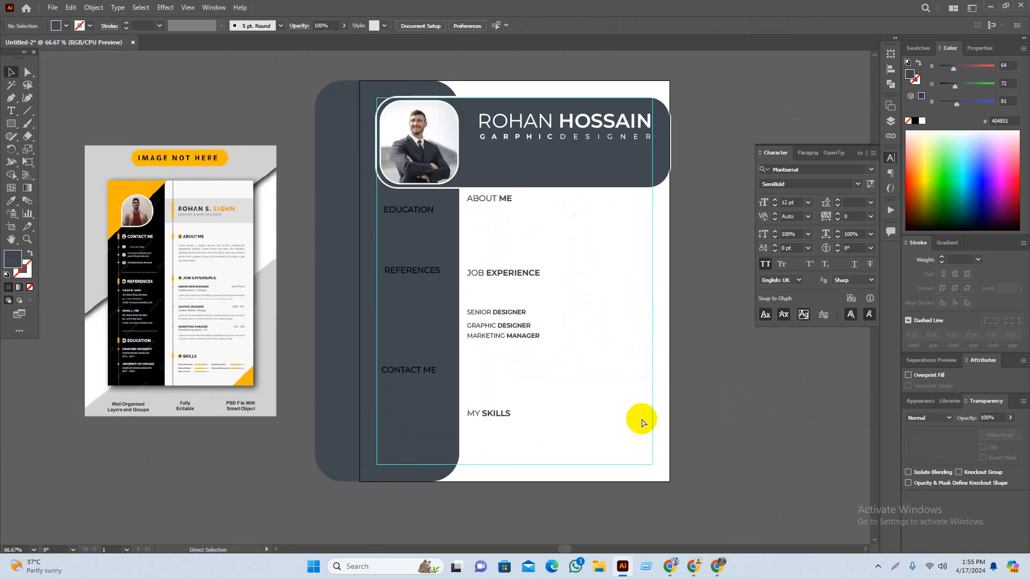
scroll(558, 338, up, 1)
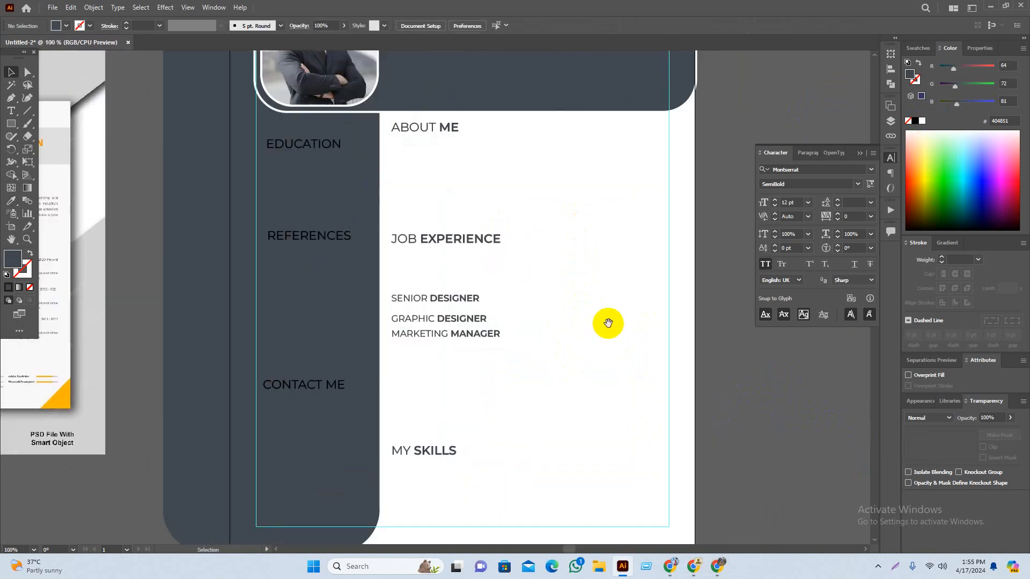
drag(608, 323, 563, 359)
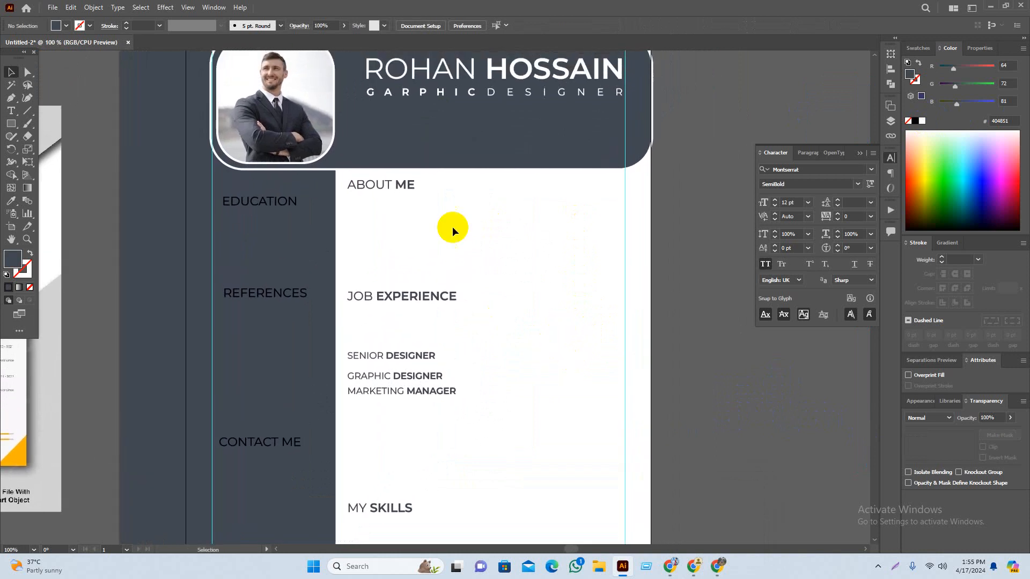
drag(396, 187, 395, 240)
drag(483, 265, 495, 265)
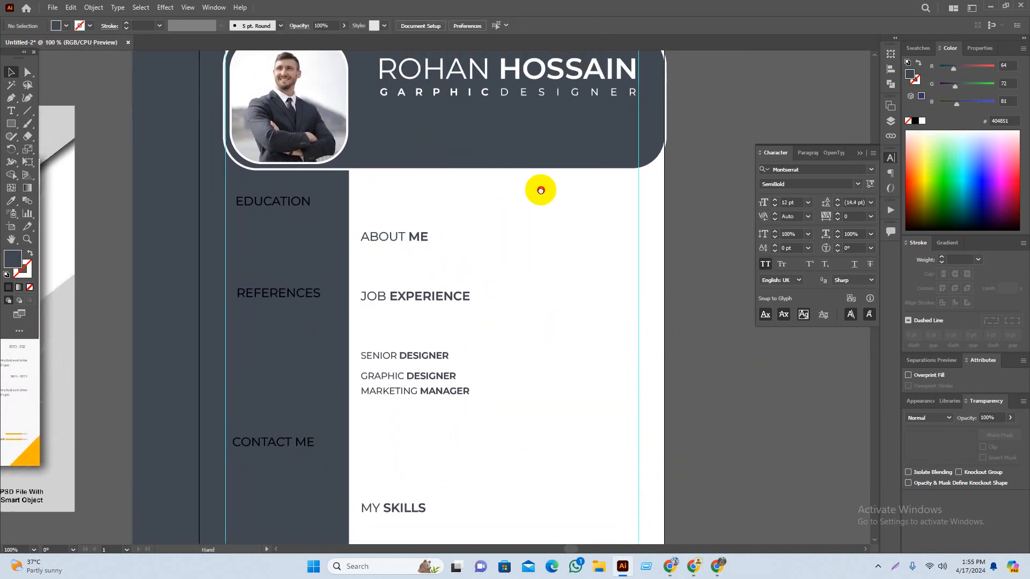
drag(540, 191, 557, 291)
click(570, 177)
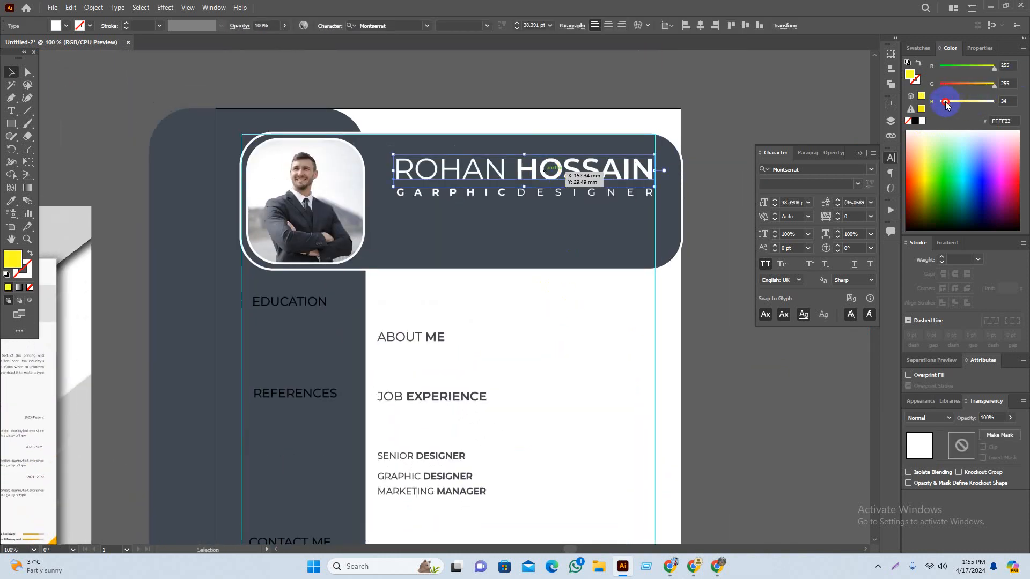
drag(945, 104, 930, 102)
click(781, 77)
drag(785, 85, 773, 84)
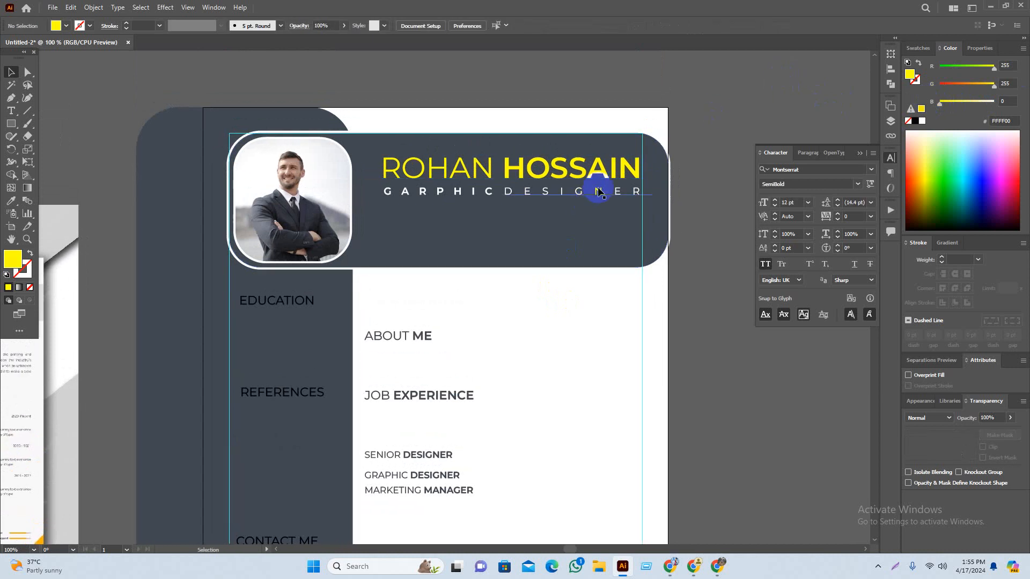
drag(727, 399, 731, 348)
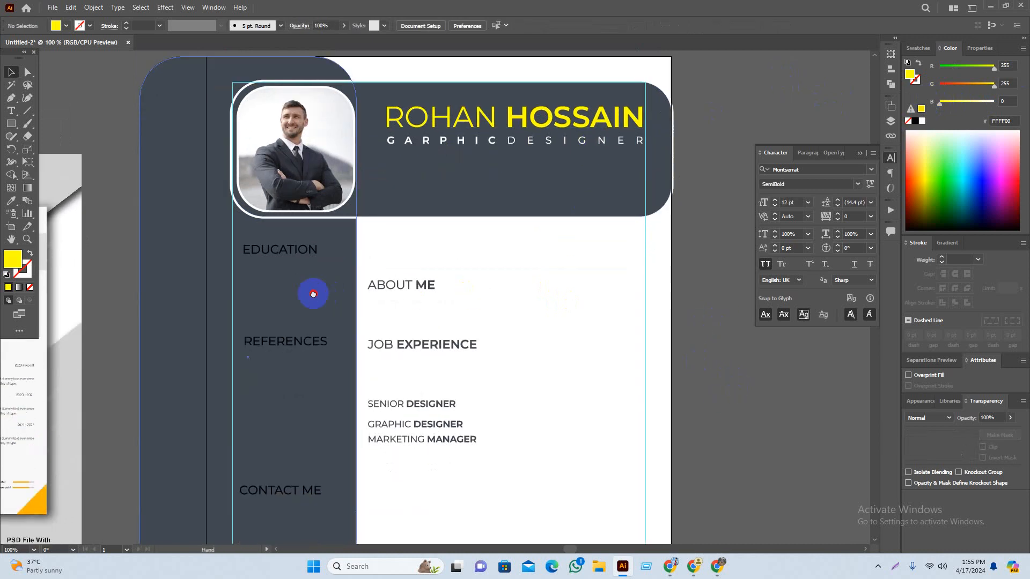
drag(312, 294, 370, 259)
click(357, 212)
shift+click(340, 304)
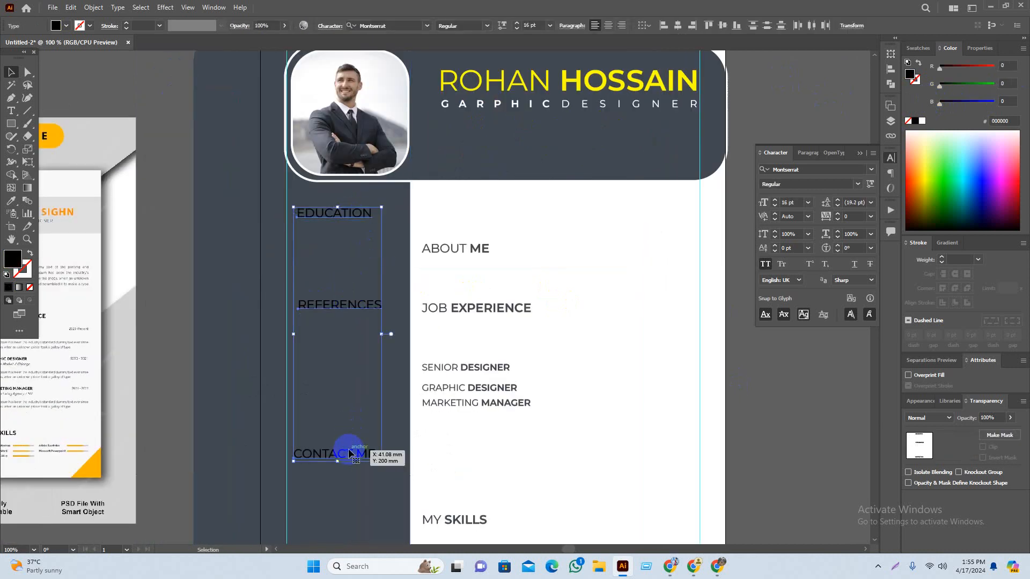
key(i)
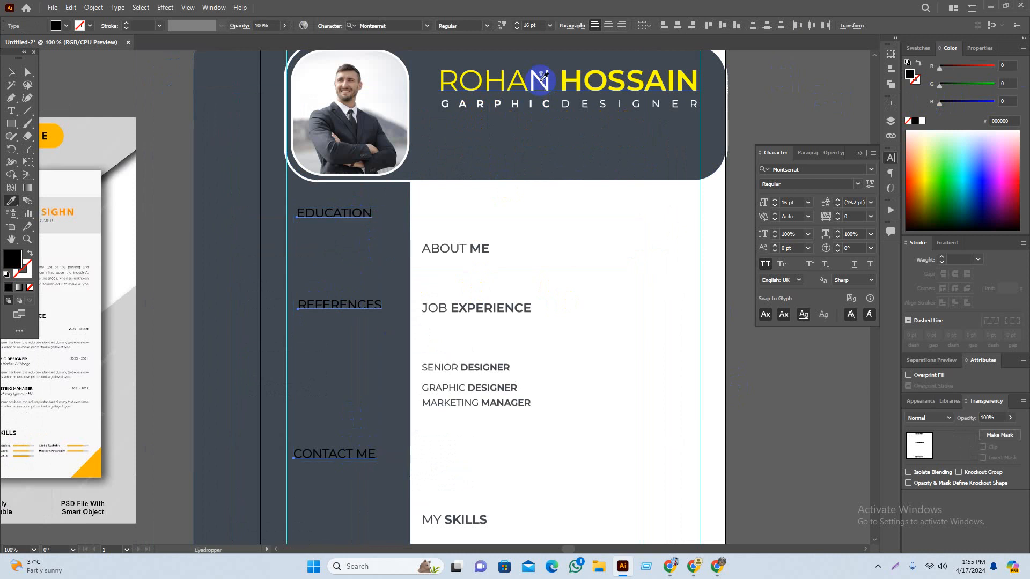
click(543, 76)
key(v)
click(798, 398)
scroll(805, 418, down, 3)
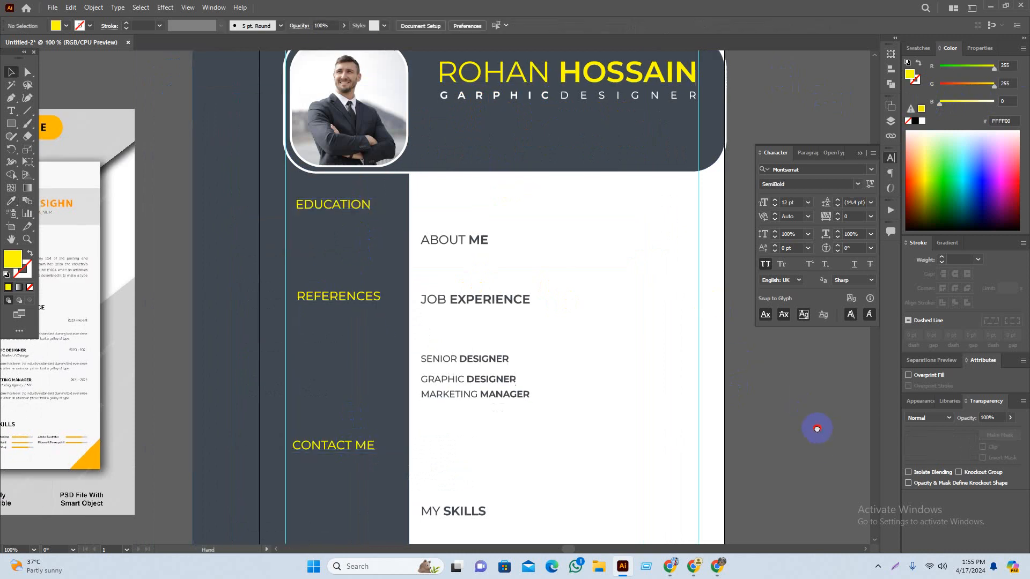
drag(509, 395, 533, 370)
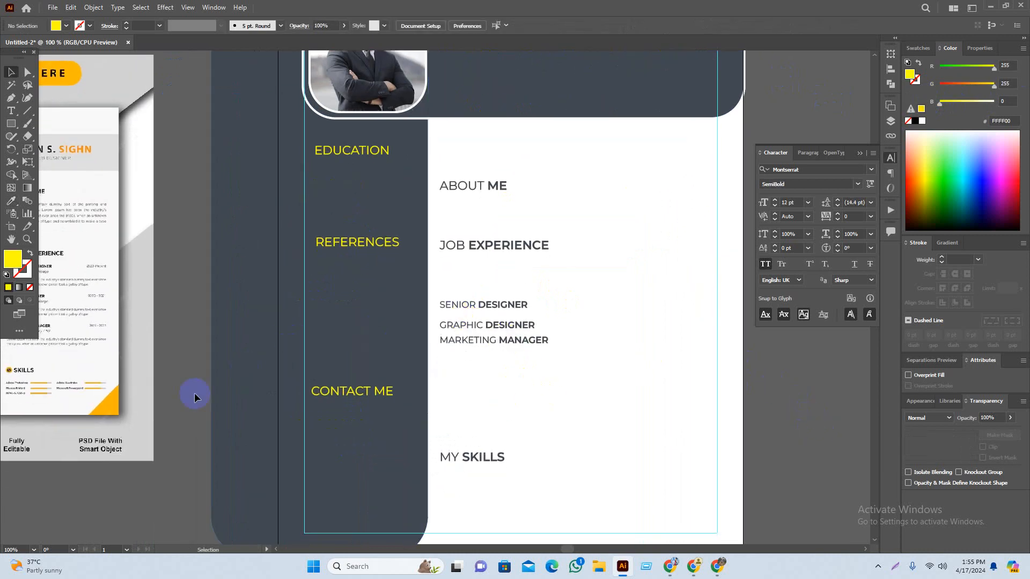
drag(168, 420, 339, 342)
drag(339, 380, 236, 424)
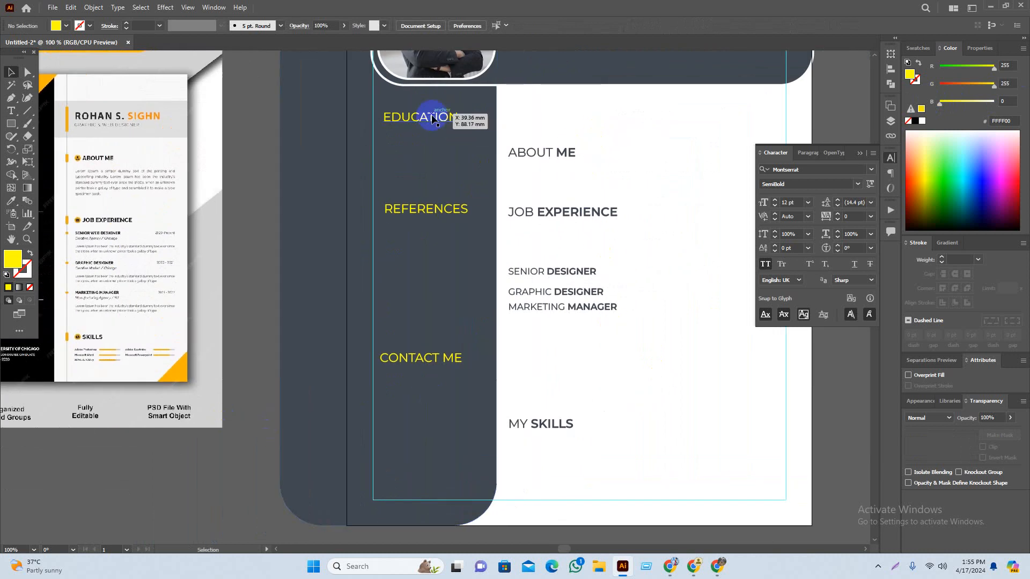
drag(581, 138, 609, 154)
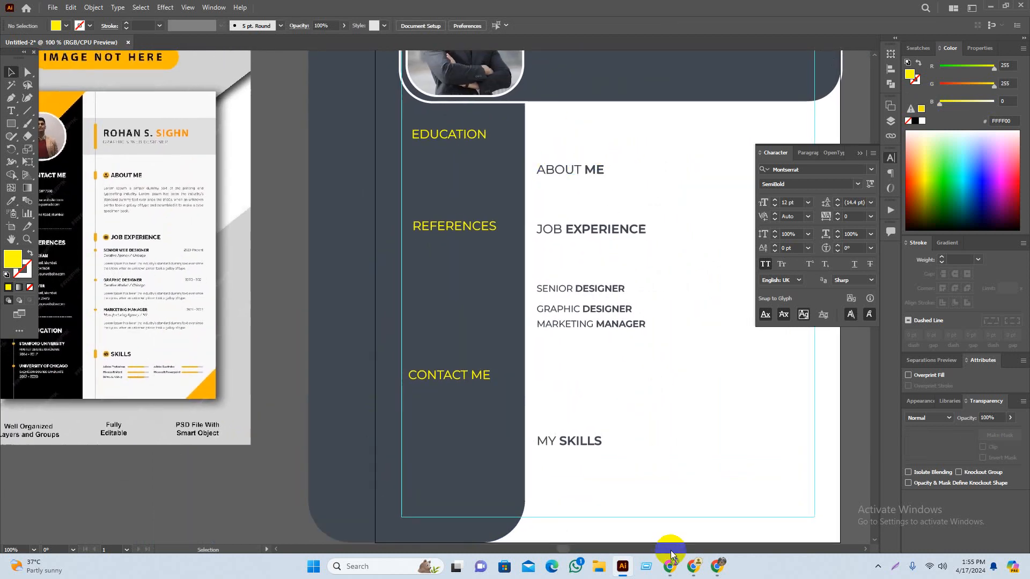
Step: Search 'lorem ipsum' in a new Chrome tab and open lipsum.com
click(692, 566)
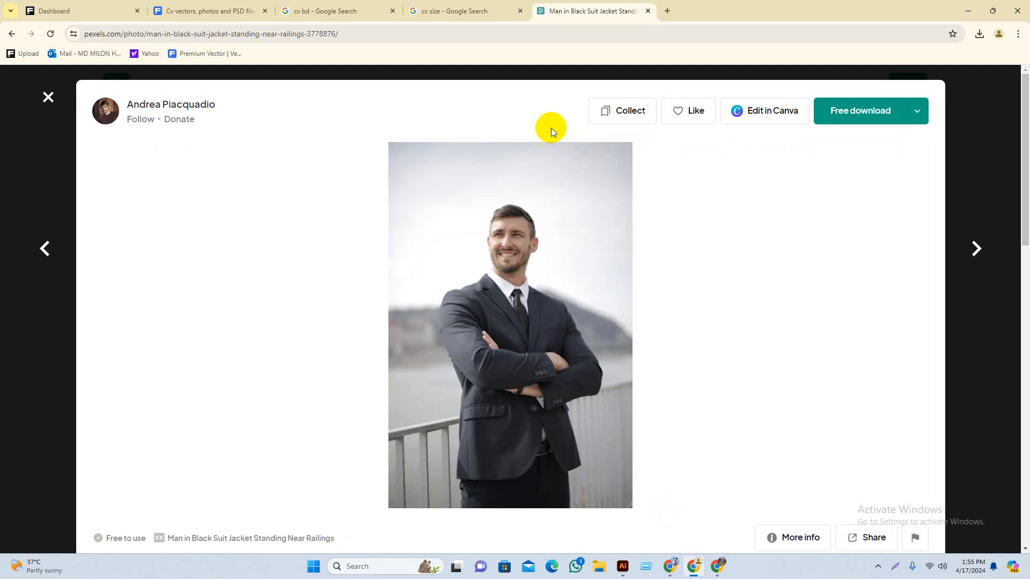
click(667, 11)
click(529, 229)
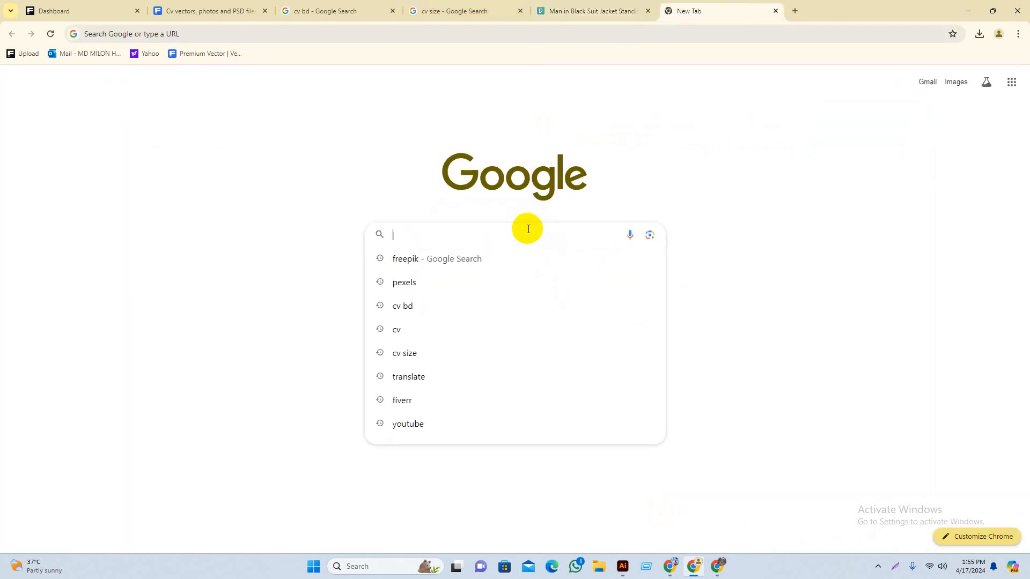
text(lore)
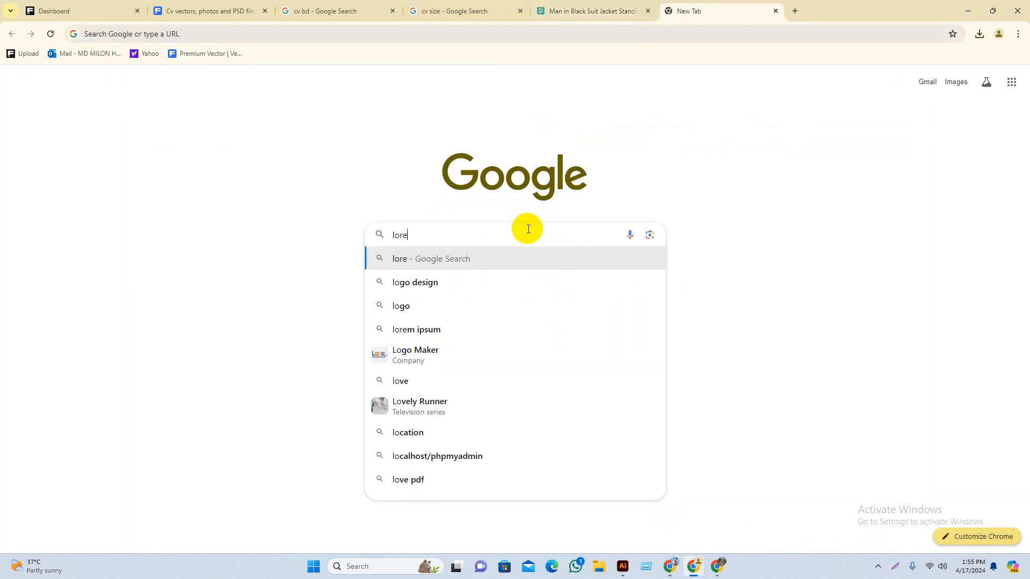
key(Down)
key(Down)
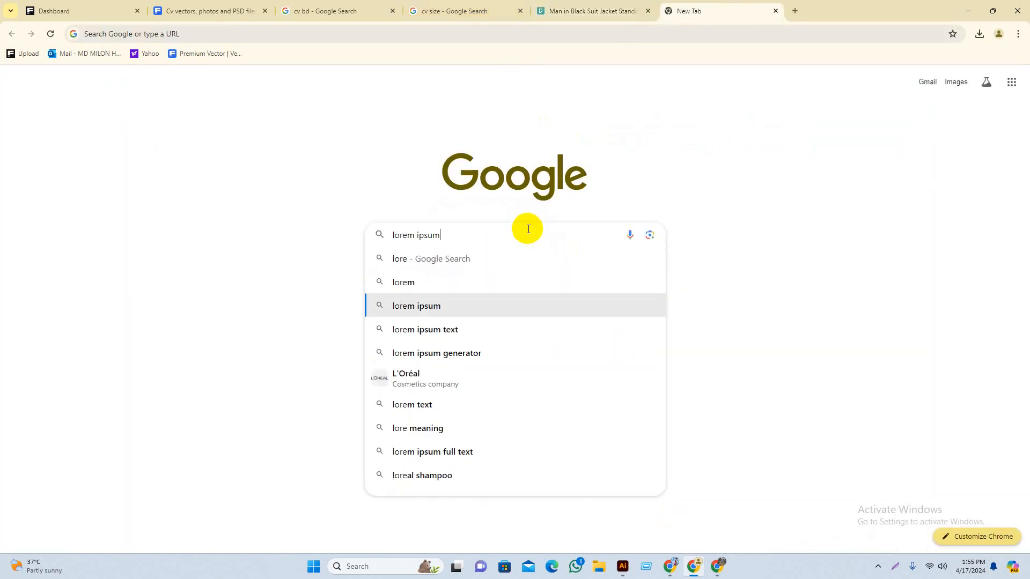
key(Return)
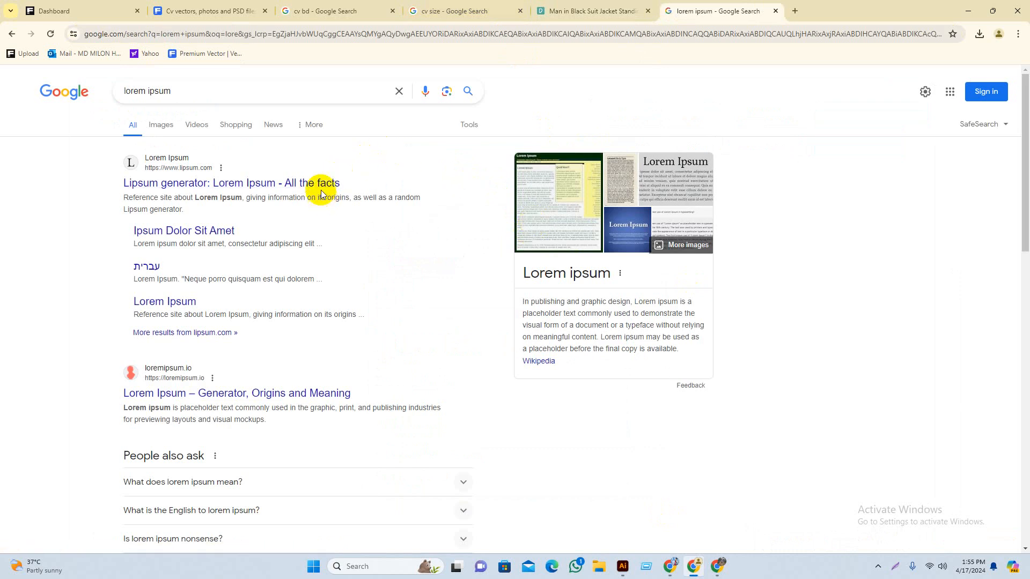
click(322, 191)
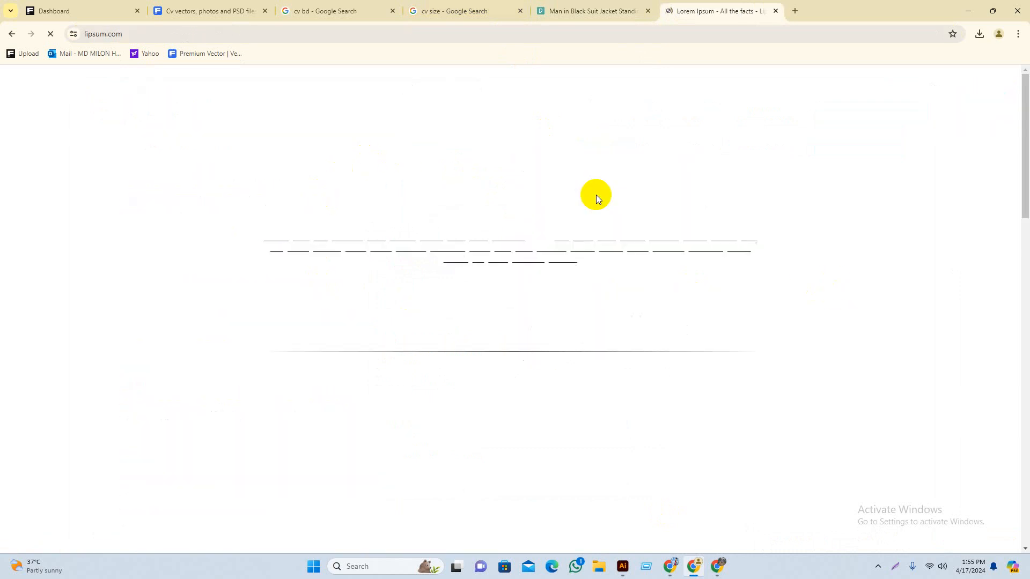
Step: Copy the opening Lorem Ipsum sentences and return to the Illustrator resume
scroll(340, 395, down, 1)
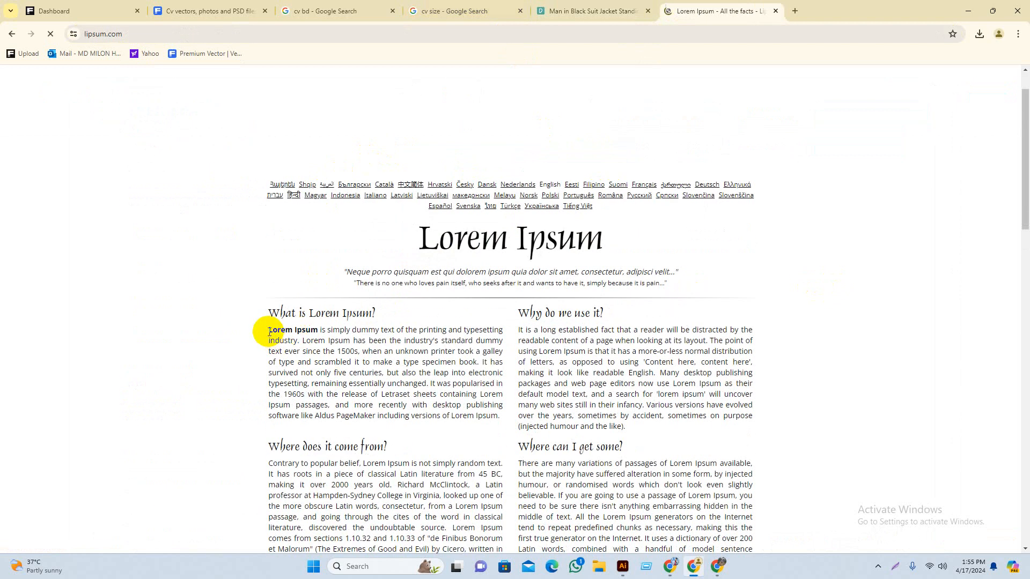
drag(268, 331, 360, 351)
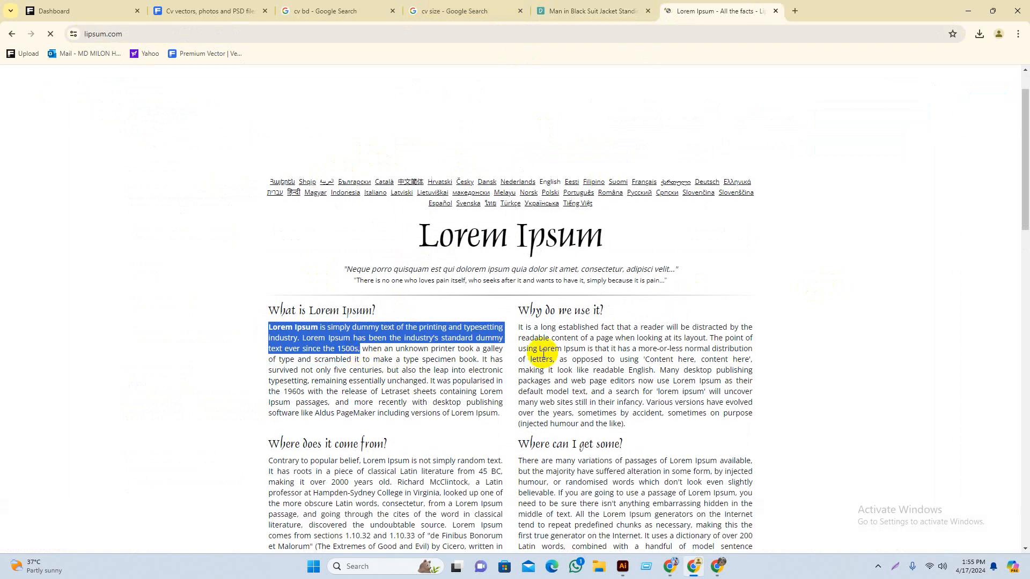
click(869, 272)
click(968, 11)
drag(597, 255, 342, 290)
Step: Paste the lorem ipsum sentences into a text area below the dark header
click(11, 110)
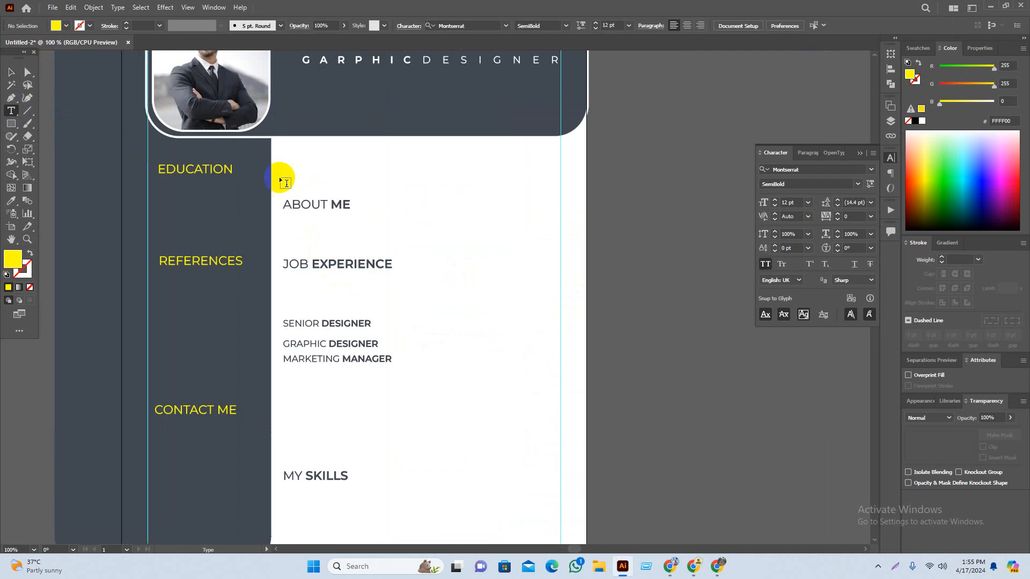
drag(288, 160, 560, 187)
key(ctrl+v)
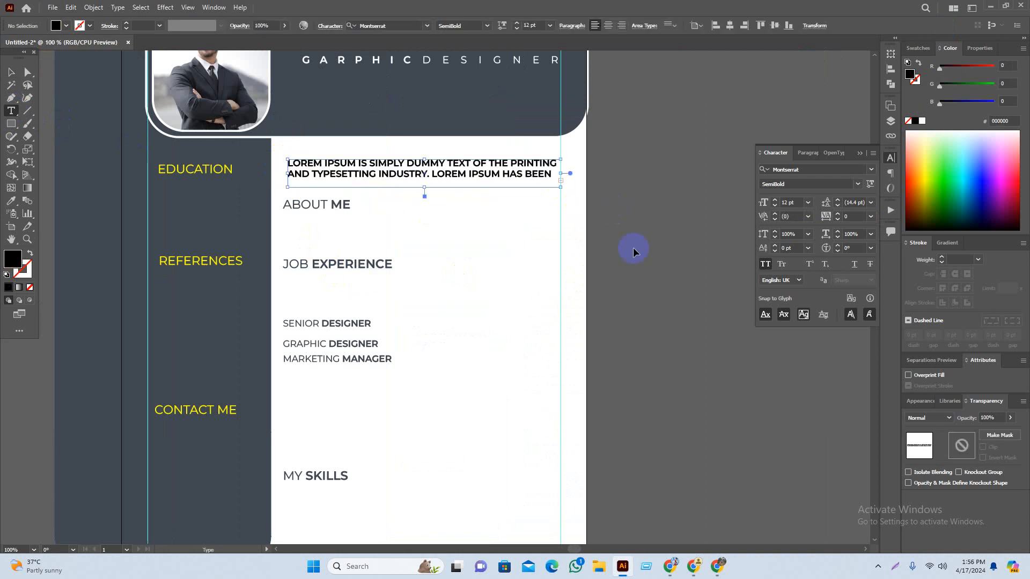
click(12, 74)
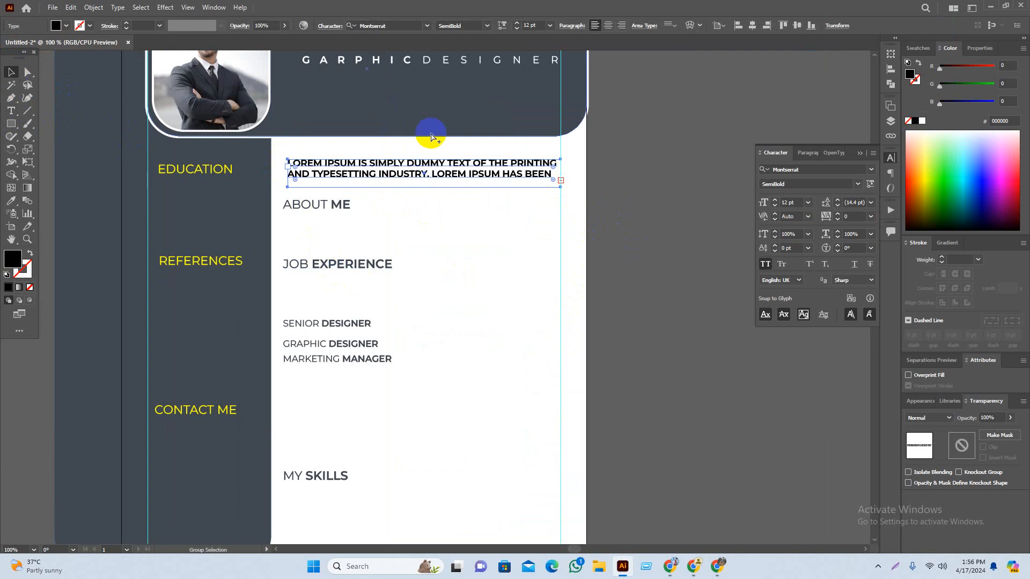
scroll(427, 131, up, 2)
drag(416, 243, 416, 268)
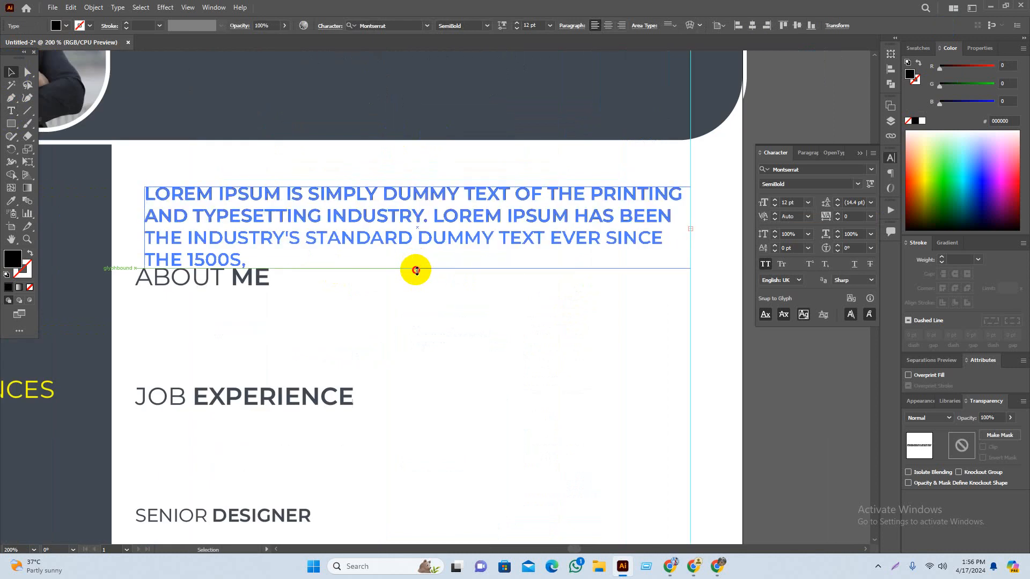
Step: Set the paragraph to Montserrat Light, mixed case, with 16 pt leading
click(486, 27)
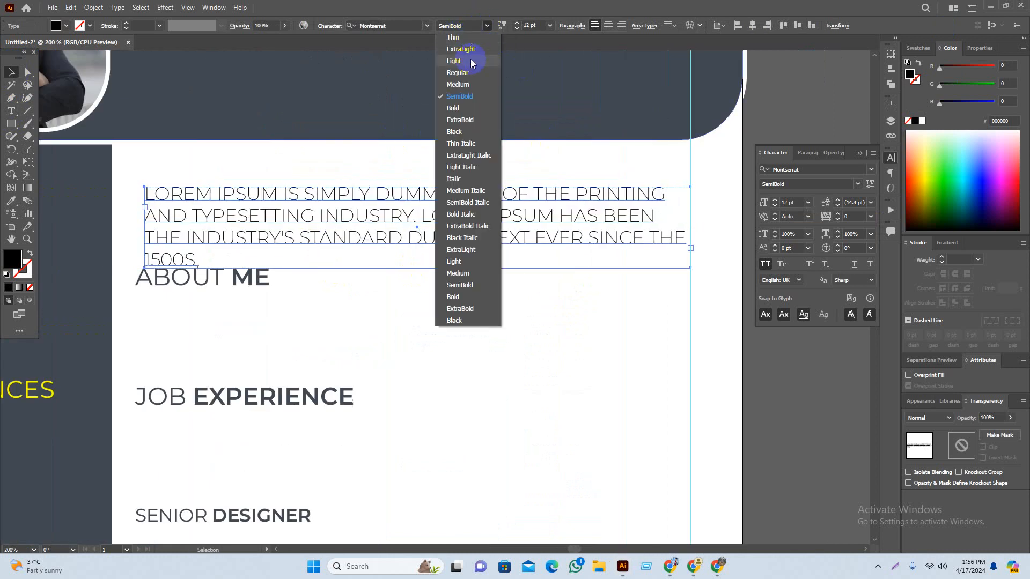
click(468, 60)
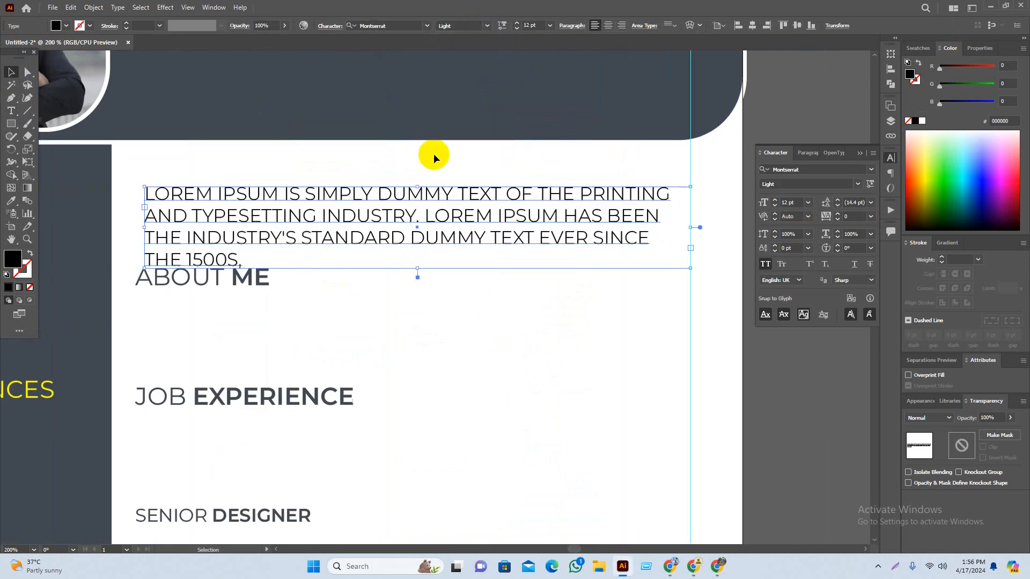
click(764, 265)
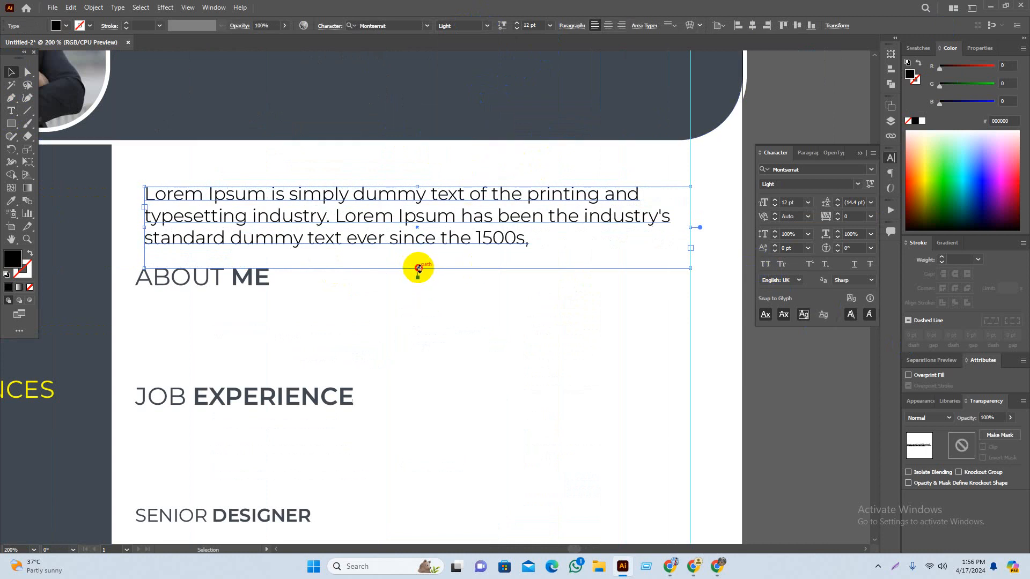
drag(418, 268, 418, 247)
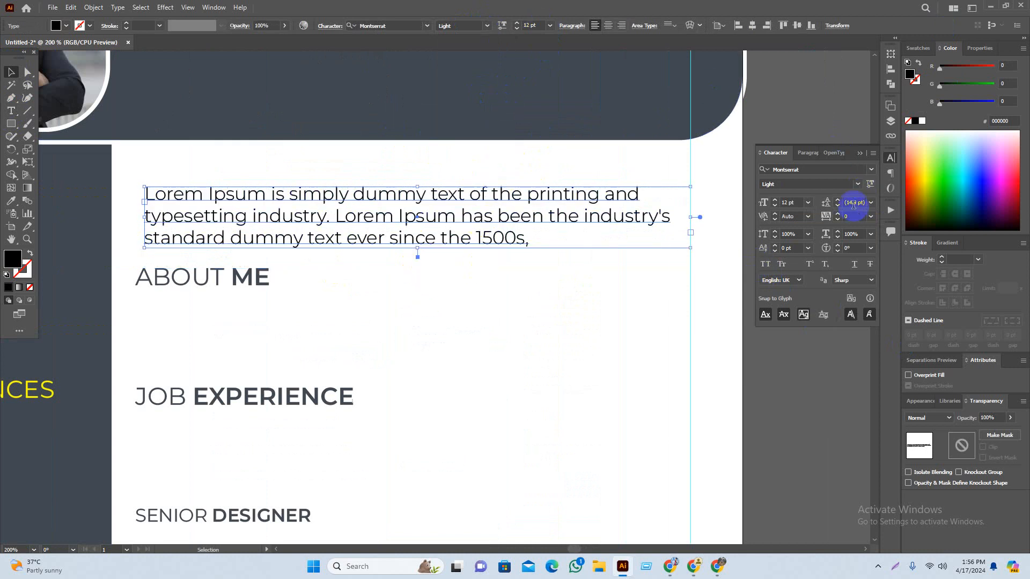
text(15)
key(Return)
key(Up)
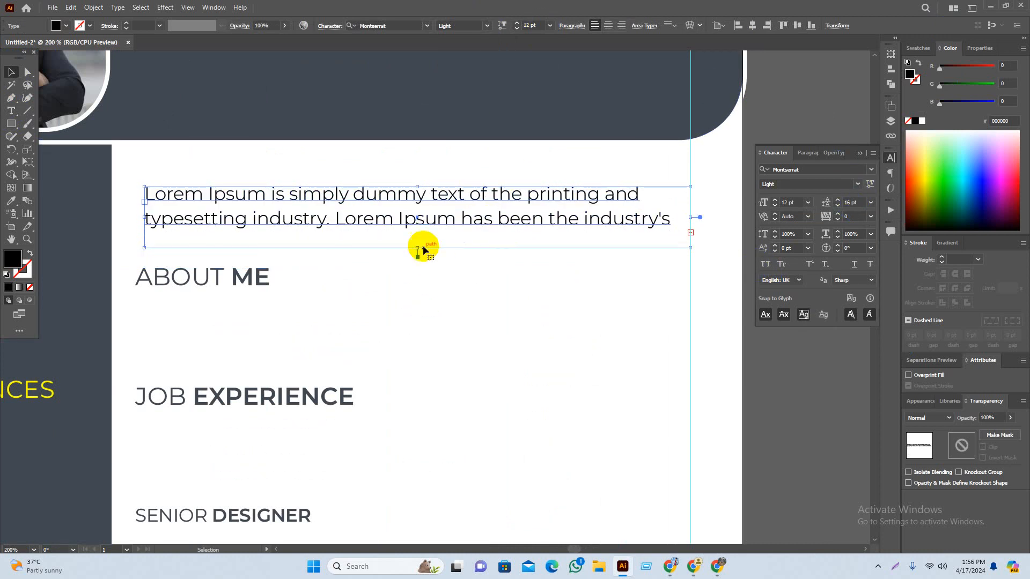
drag(418, 248, 423, 252)
Step: Set the paragraph to 10 pt and justify it
click(549, 26)
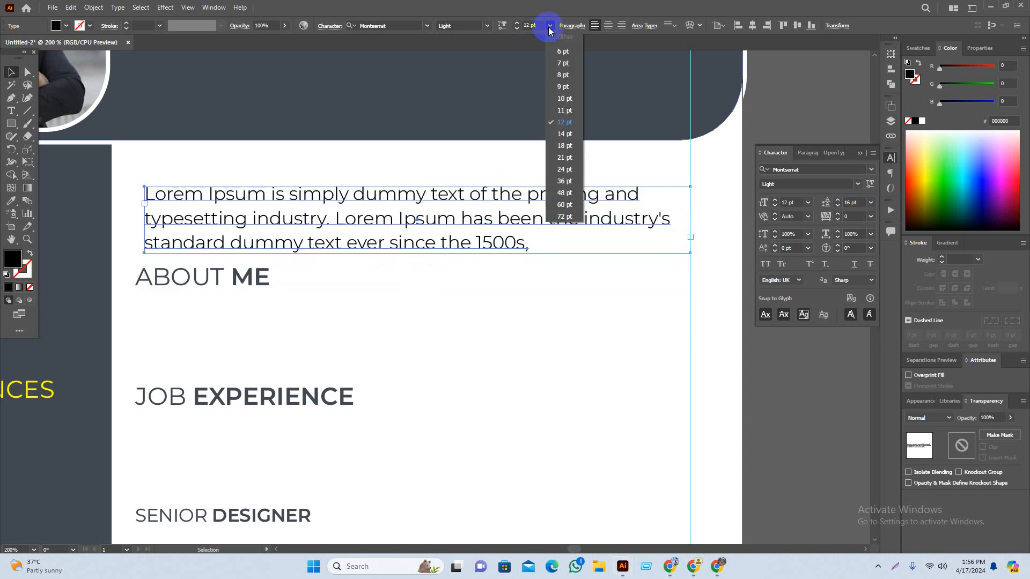
click(564, 100)
click(813, 437)
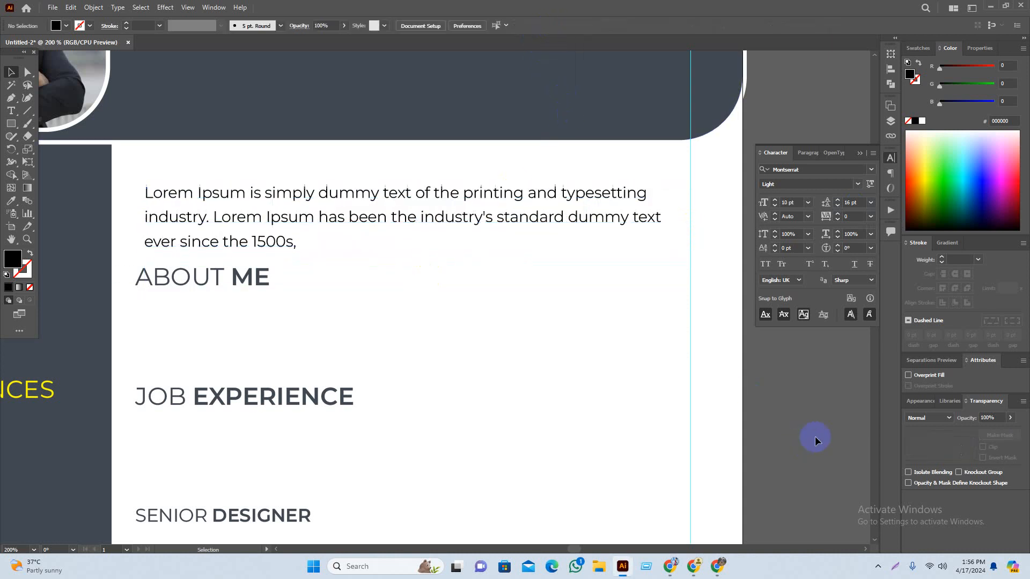
click(344, 232)
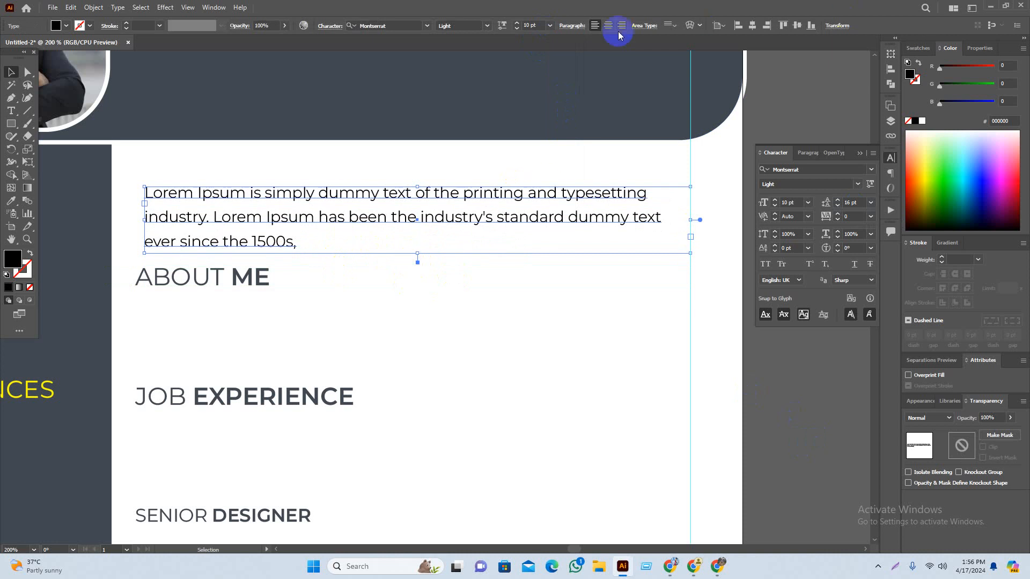
click(583, 28)
click(523, 45)
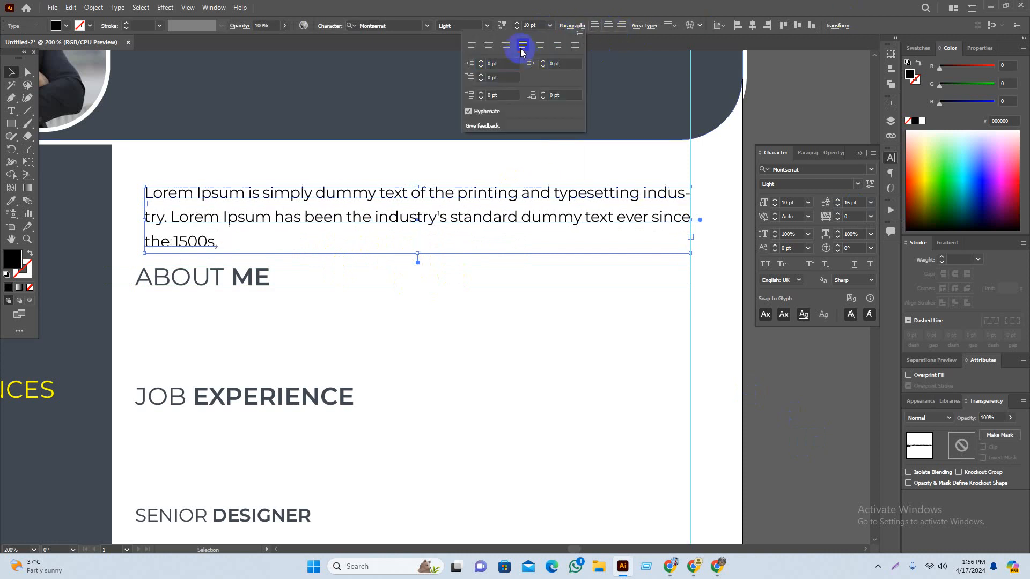
click(690, 307)
scroll(690, 307, down, 3)
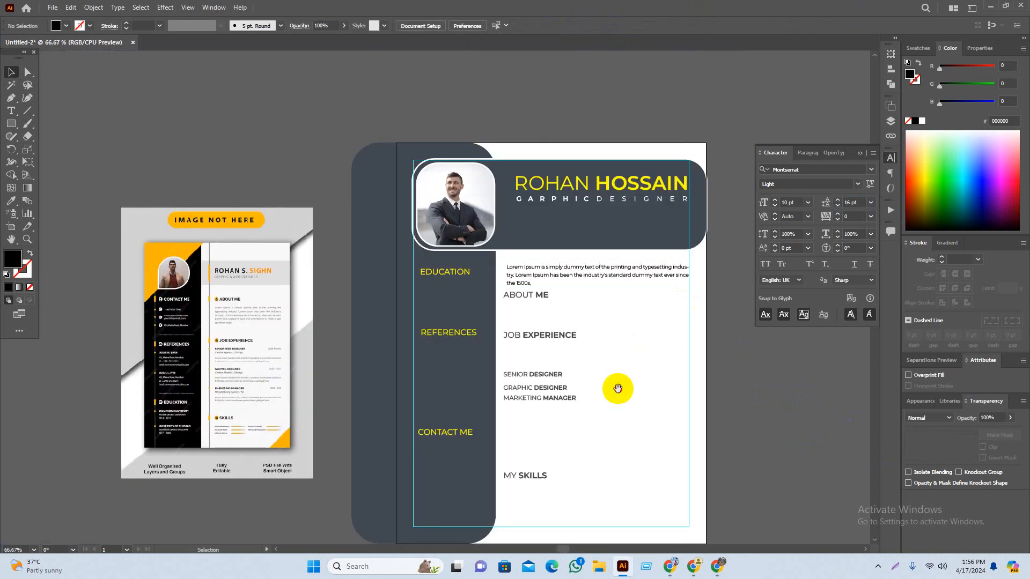
Step: Move the ABOUT ME heading above its paragraph
drag(618, 390, 612, 376)
scroll(581, 290, up, 4)
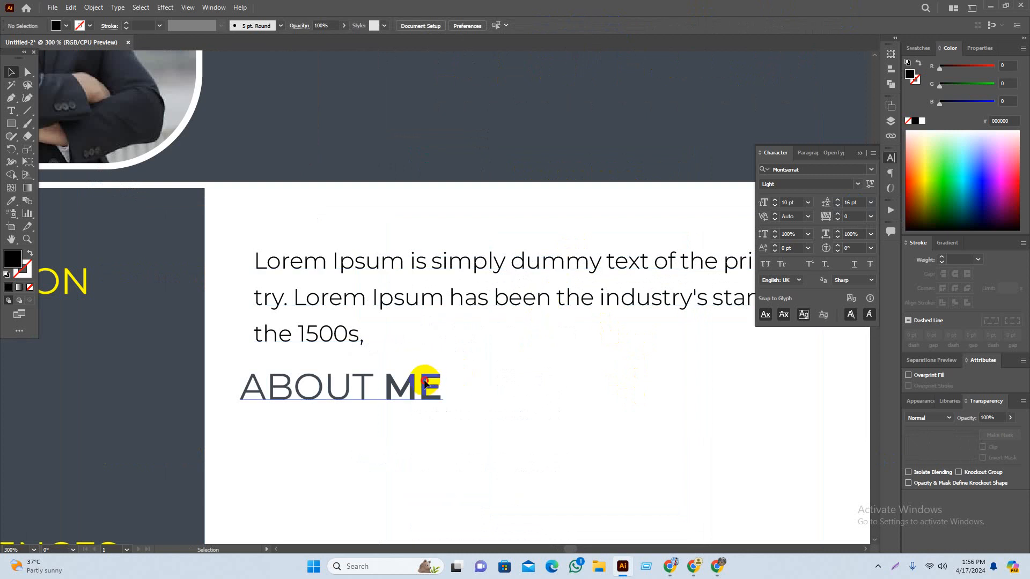
drag(425, 391, 406, 222)
drag(487, 336, 512, 343)
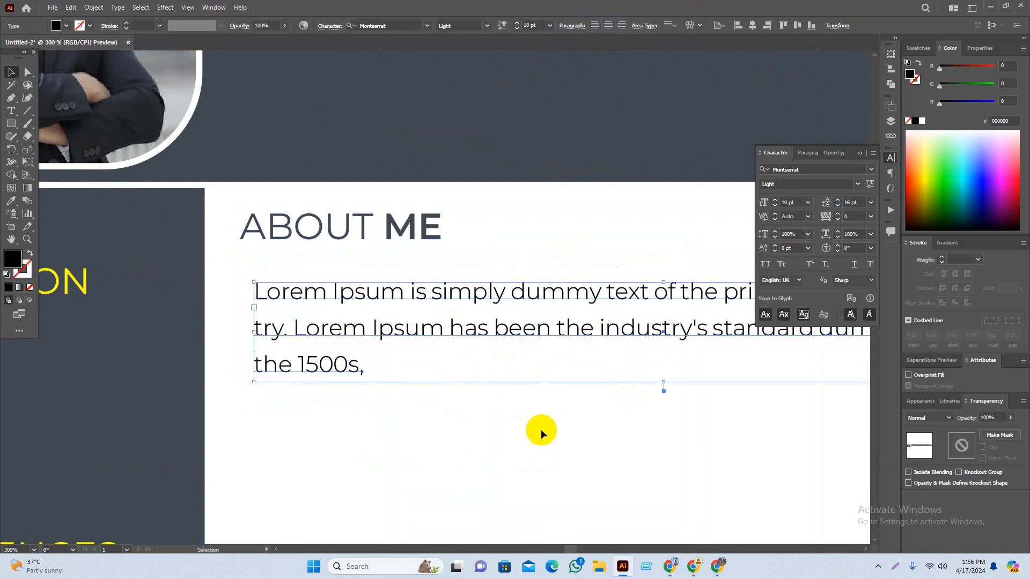
scroll(492, 423, down, 3)
click(563, 504)
drag(637, 480, 555, 383)
scroll(361, 285, up, 5)
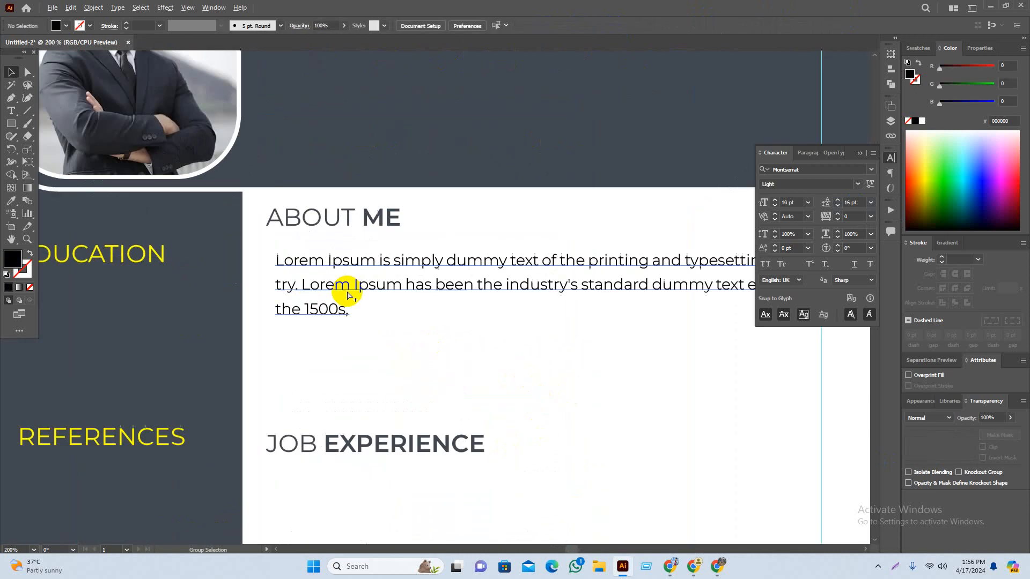
Step: Narrow the About Me paragraph from its left edge and shift the ABOUT ME heading right and down
click(70, 268)
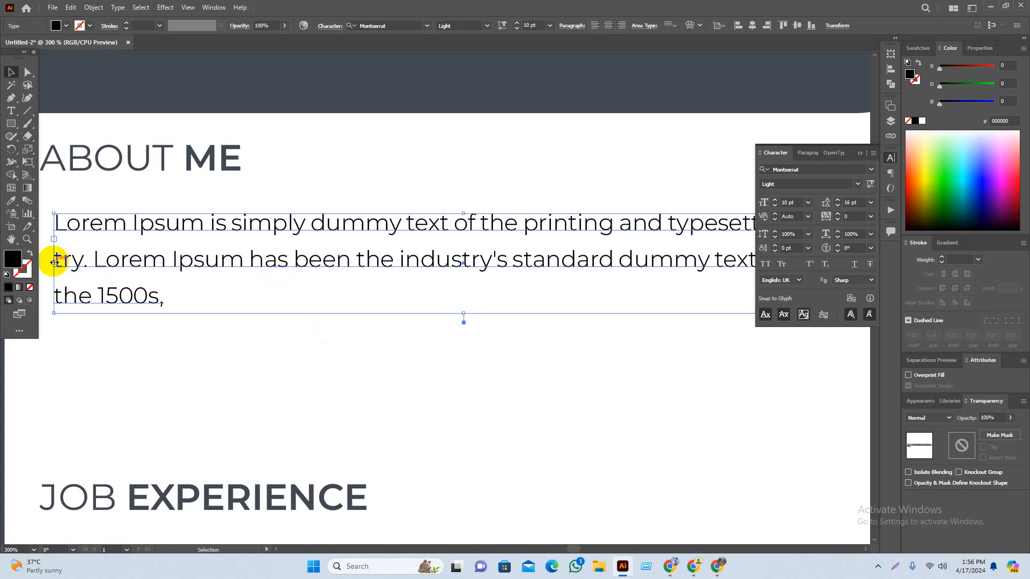
drag(54, 262, 98, 268)
click(265, 359)
scroll(417, 387, down, 1)
drag(462, 388, 439, 382)
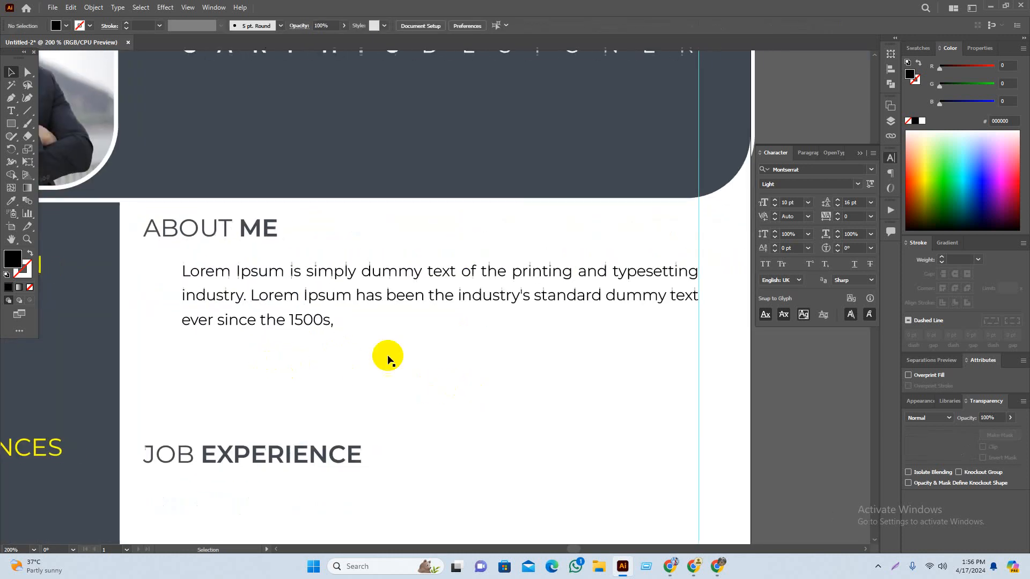
drag(225, 236, 253, 239)
click(346, 398)
Step: Select the main-column text objects plus MY SKILLS, aligning relative to the selection
scroll(375, 386, down, 3)
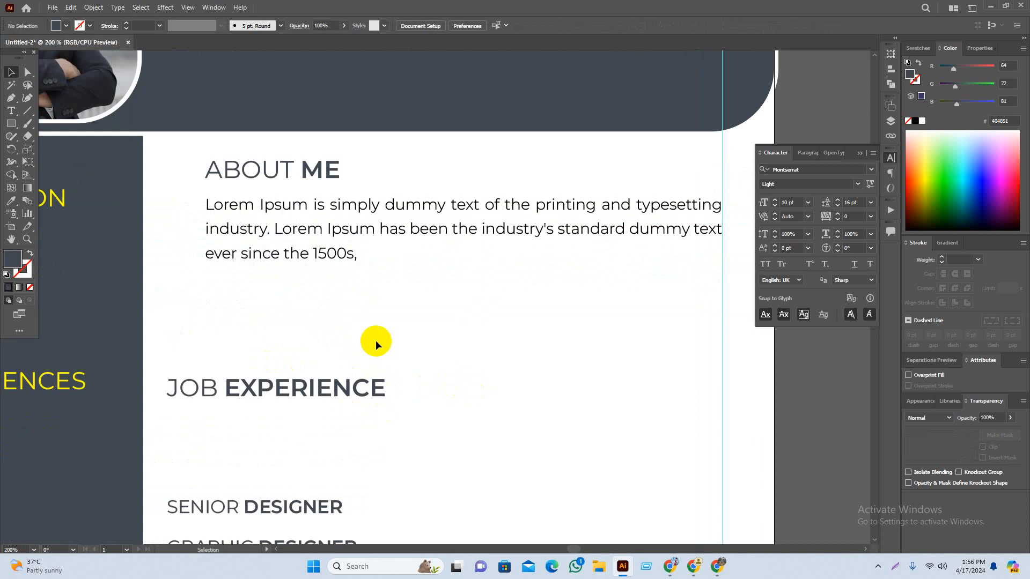
scroll(345, 368, down, 2)
drag(268, 364, 307, 344)
scroll(384, 269, down, 1)
scroll(459, 361, down, 4)
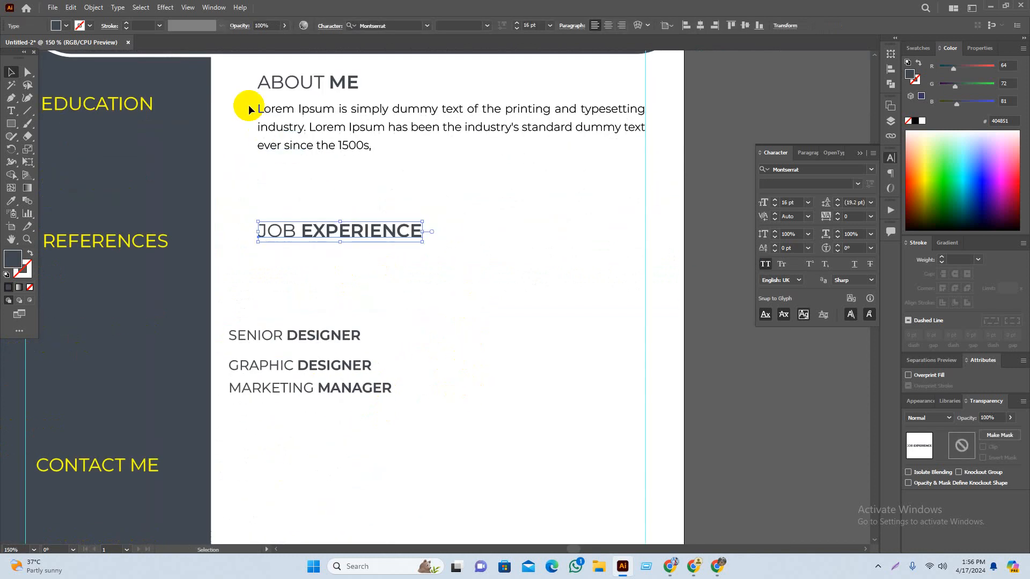
drag(235, 77, 416, 448)
drag(397, 476, 417, 295)
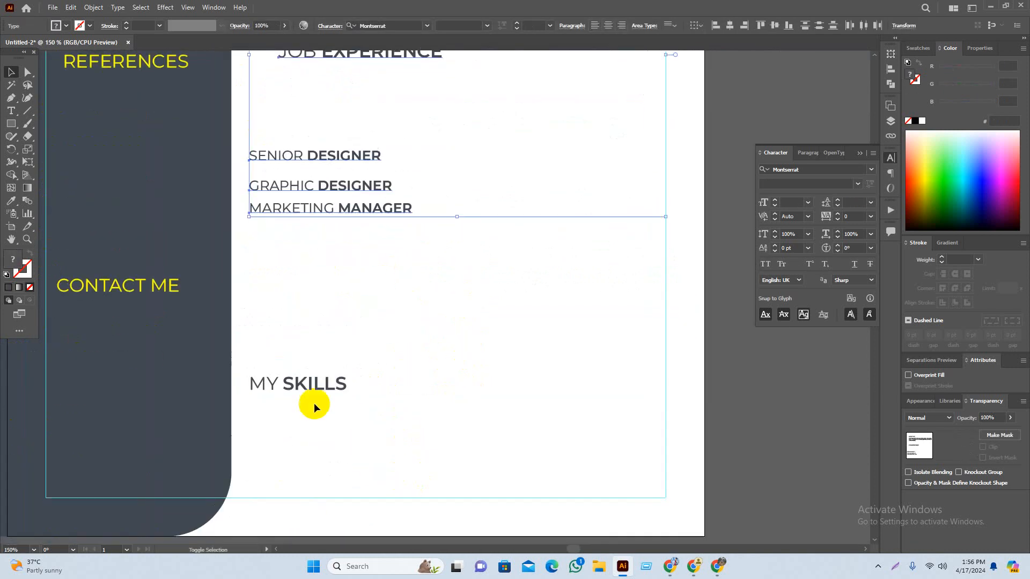
shift+click(313, 390)
click(705, 27)
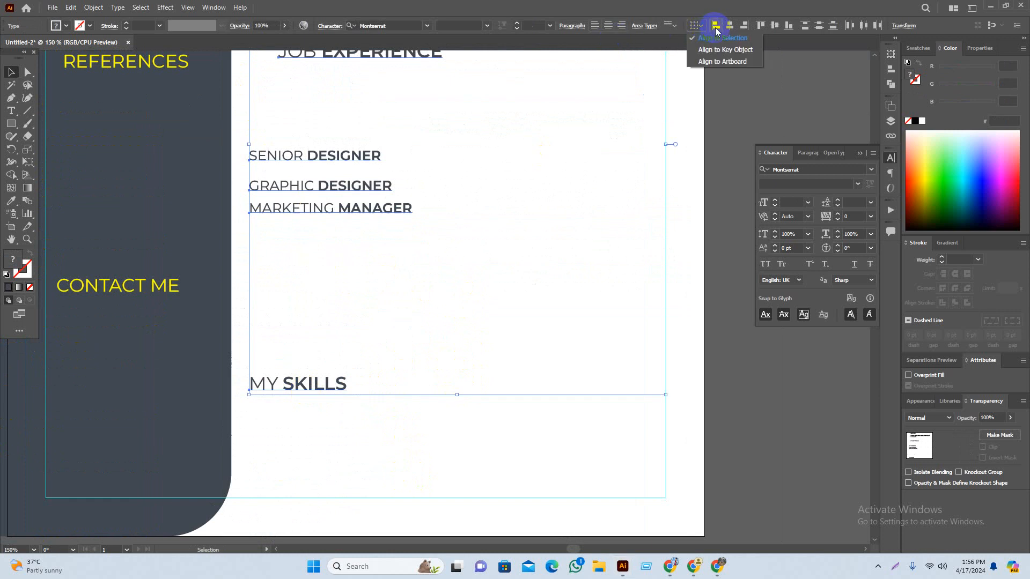
click(716, 27)
Step: Left-align the selected main-column text, then nudge it slightly right and down
scroll(495, 377, down, 1)
drag(537, 324, 481, 372)
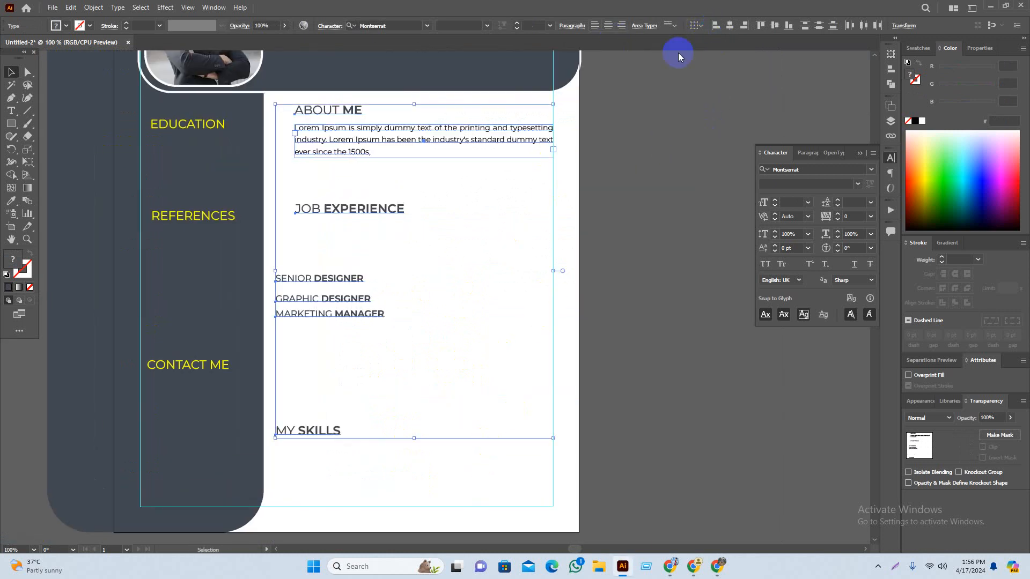
click(716, 27)
key(Right)
key(Right)
key(Right)
key(Right)
key(Right)
key(Right)
key(Right)
key(Right)
key(Right)
key(Right)
key(Right)
key(Right)
key(Right)
key(Right)
key(Right)
key(Right)
key(Right)
key(Right)
key(Right)
key(Right)
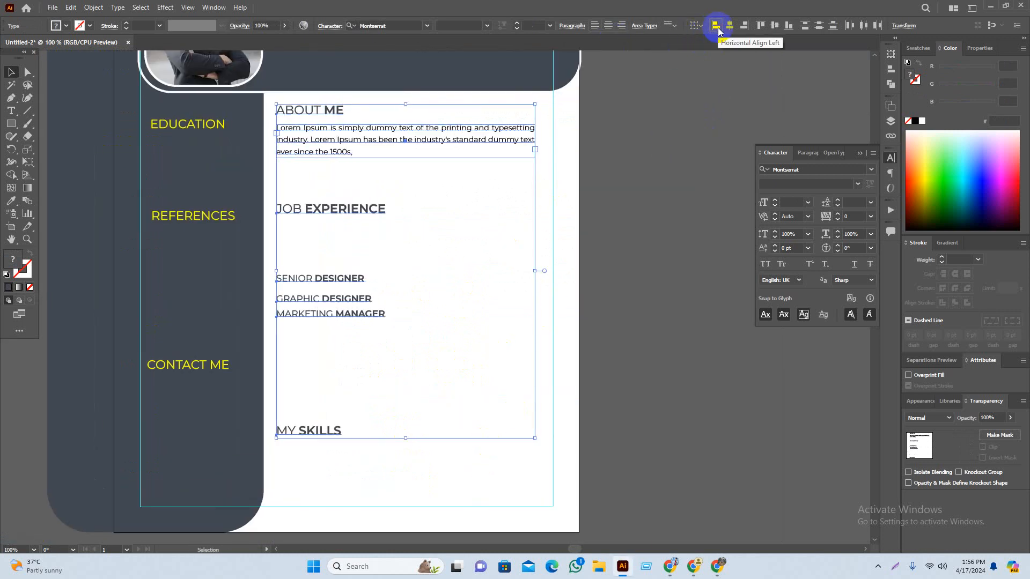
key(Right)
key(Right)
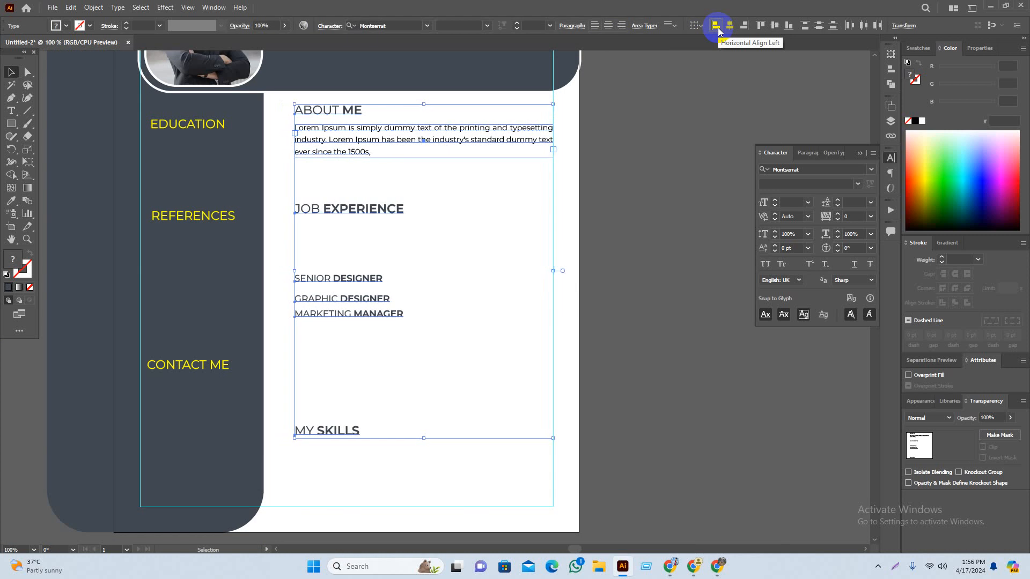
key(Down)
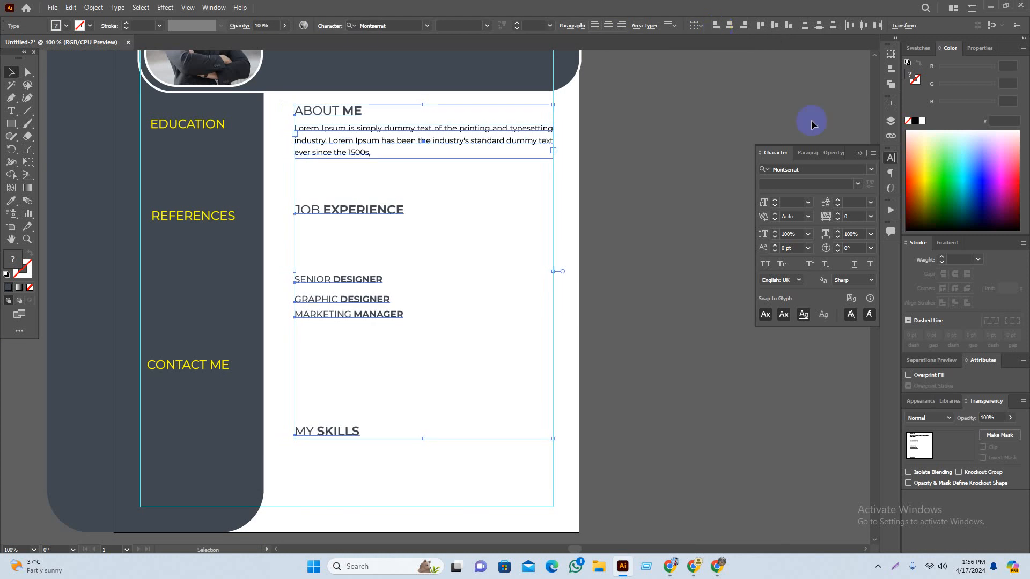
click(608, 239)
Step: Move SENIOR DESIGNER up under JOB EXPERIENCE with a Lorem paragraph beneath it
scroll(646, 245, down, 2)
scroll(418, 126, up, 1)
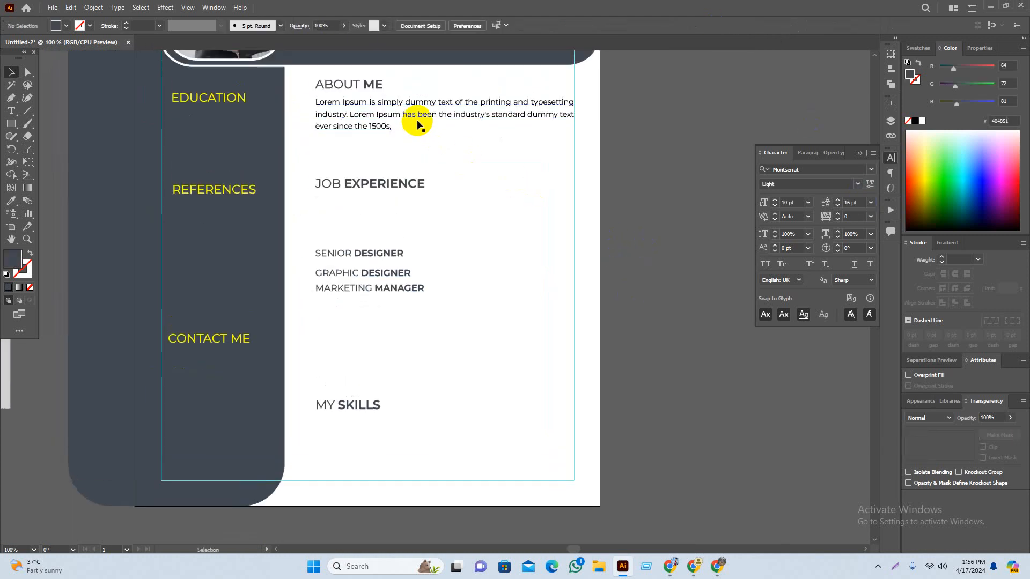
mouse_move(395, 183)
mouse_down()
mouse_move(392, 150)
mouse_move(405, 195)
mouse_up()
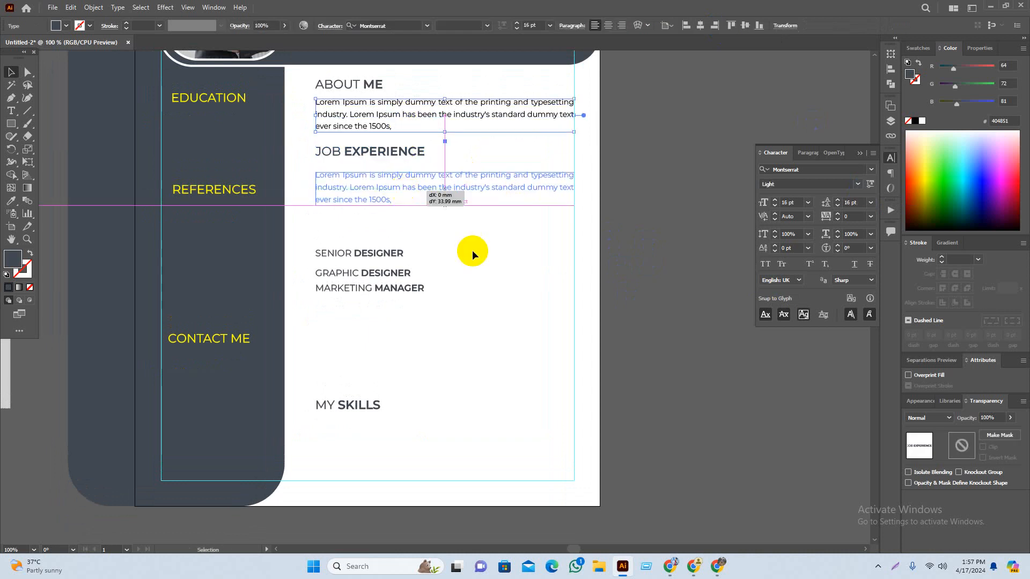
click(661, 333)
scroll(516, 292, down, 1)
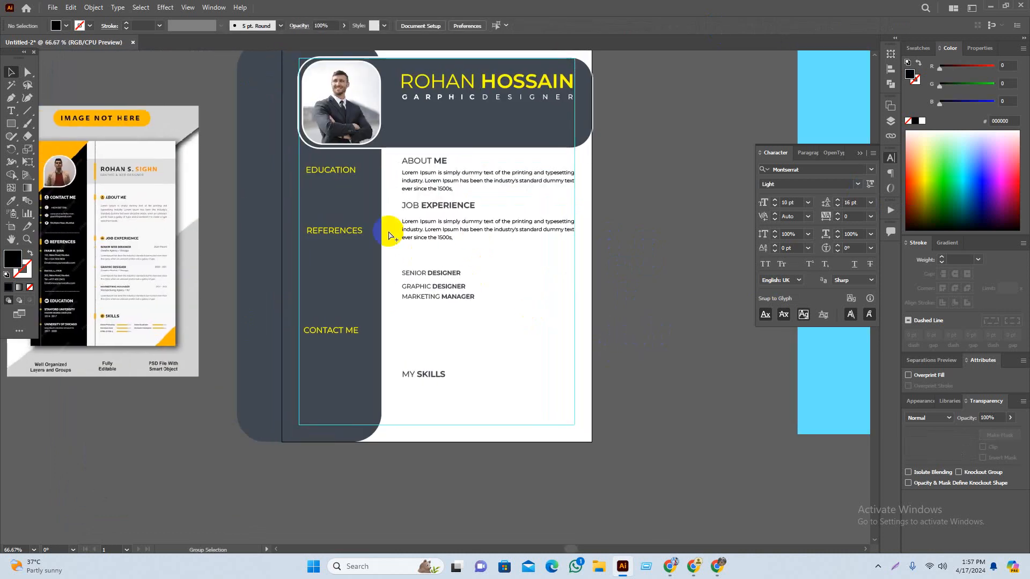
scroll(444, 285, up, 2)
drag(479, 239, 488, 262)
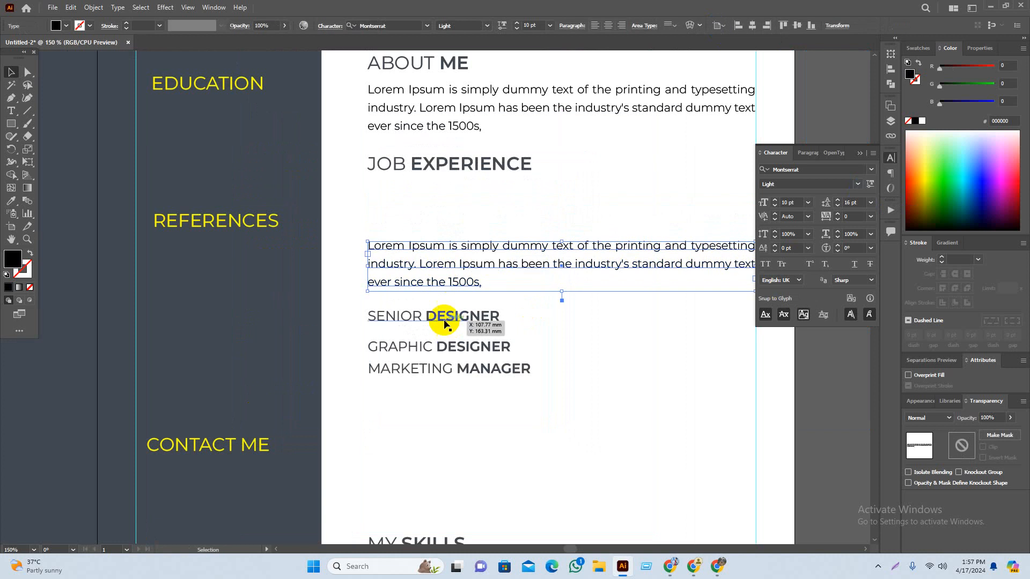
drag(448, 315, 439, 197)
drag(461, 268, 461, 244)
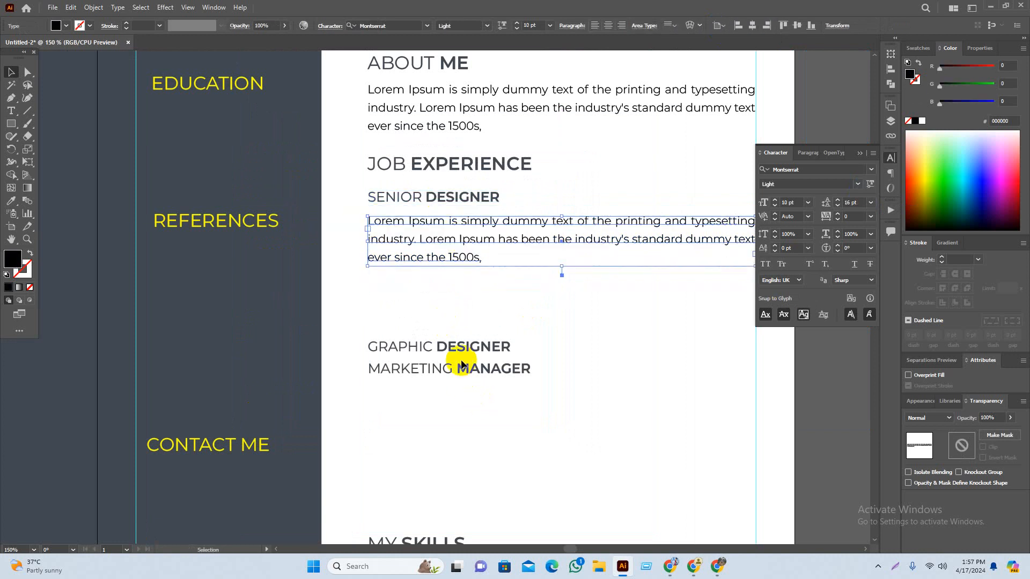
Step: Move GRAPHIC DESIGNER up and place Lorem paragraph copies under GRAPHIC DESIGNER and MARKETING MANAGER
drag(460, 352, 461, 291)
drag(628, 368, 579, 290)
drag(517, 153, 518, 324)
click(800, 403)
Step: Delete the second sentence of the Senior Designer paragraph
drag(781, 419, 717, 363)
scroll(591, 300, down, 2)
scroll(518, 273, up, 2)
drag(627, 155, 581, 348)
key(t)
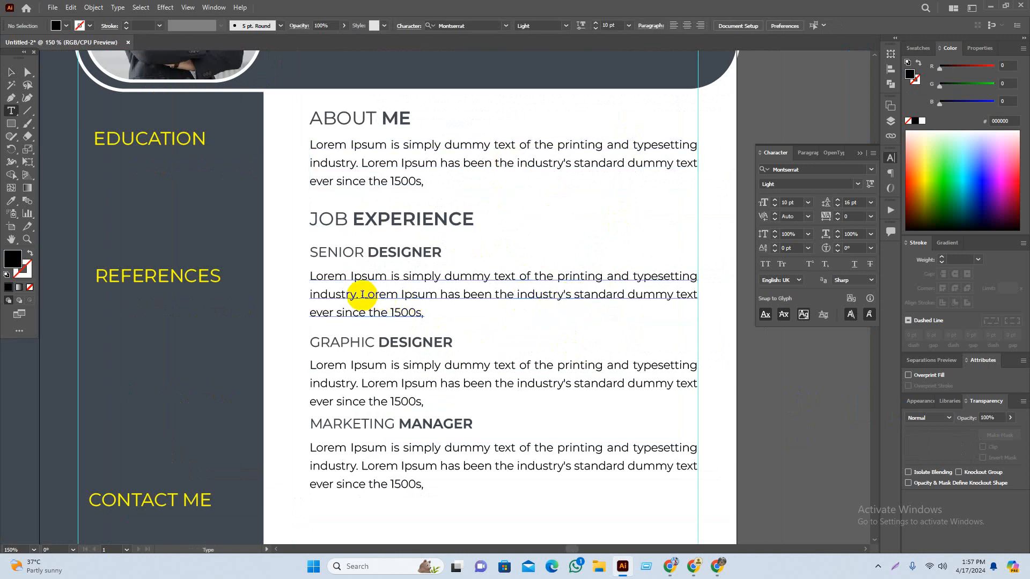
drag(362, 294, 436, 315)
key(BackSpace)
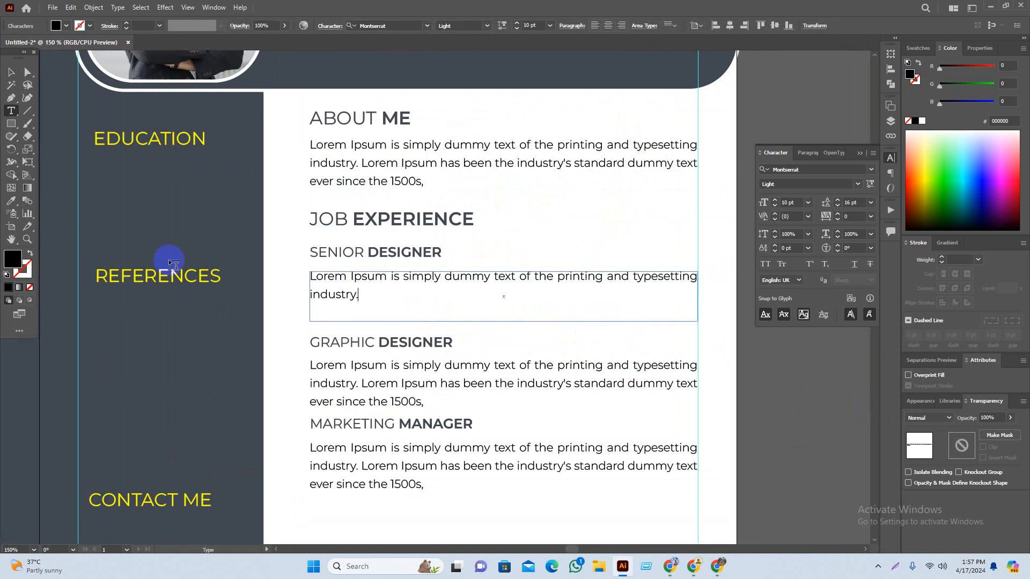
Step: Shorten the Senior Designer text frame from its bottom edge
click(11, 71)
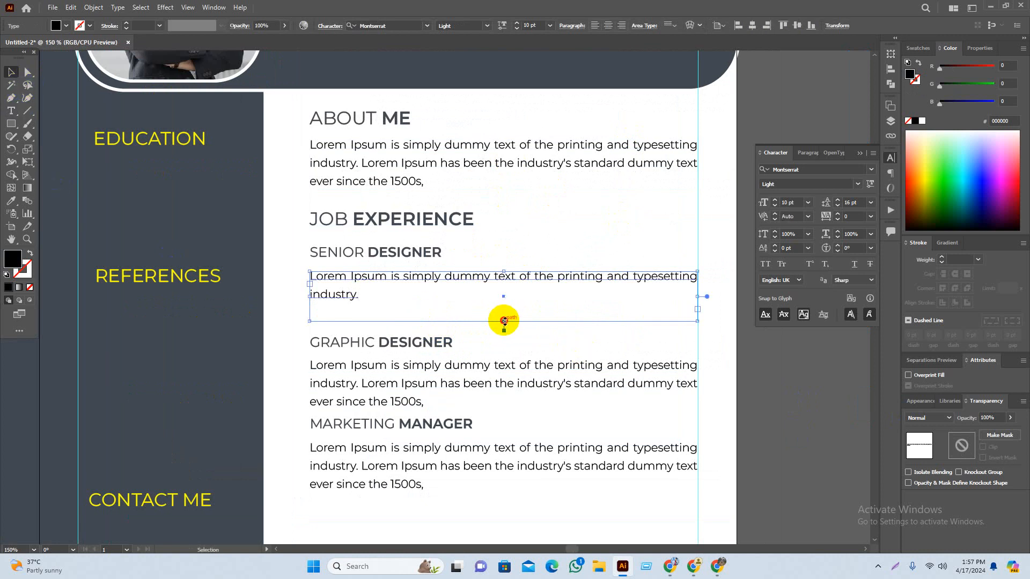
mouse_move(504, 320)
mouse_down()
mouse_move(500, 299)
mouse_move(507, 306)
mouse_up()
drag(507, 304, 507, 301)
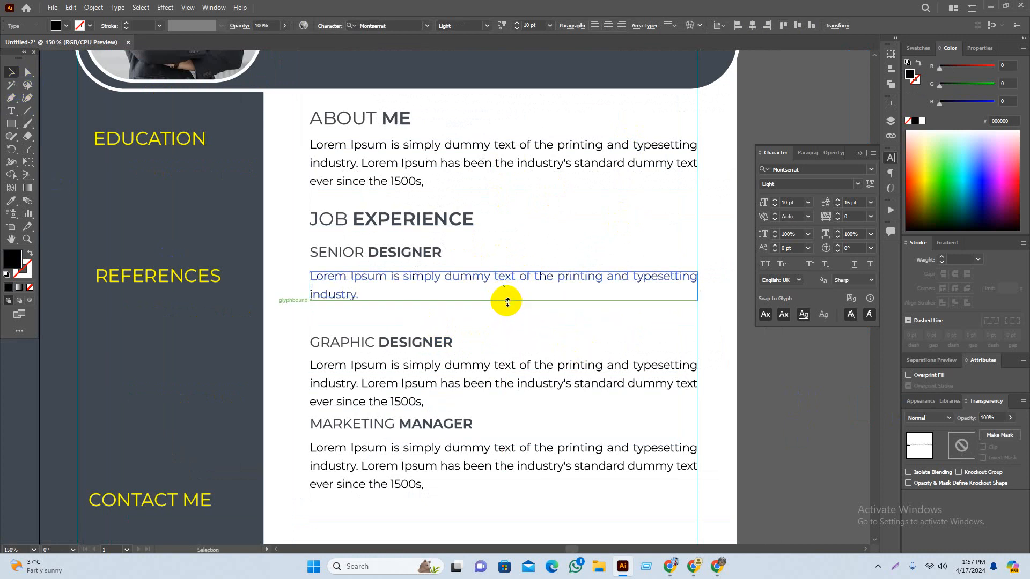
click(790, 390)
drag(744, 389, 712, 346)
scroll(324, 316, up, 2)
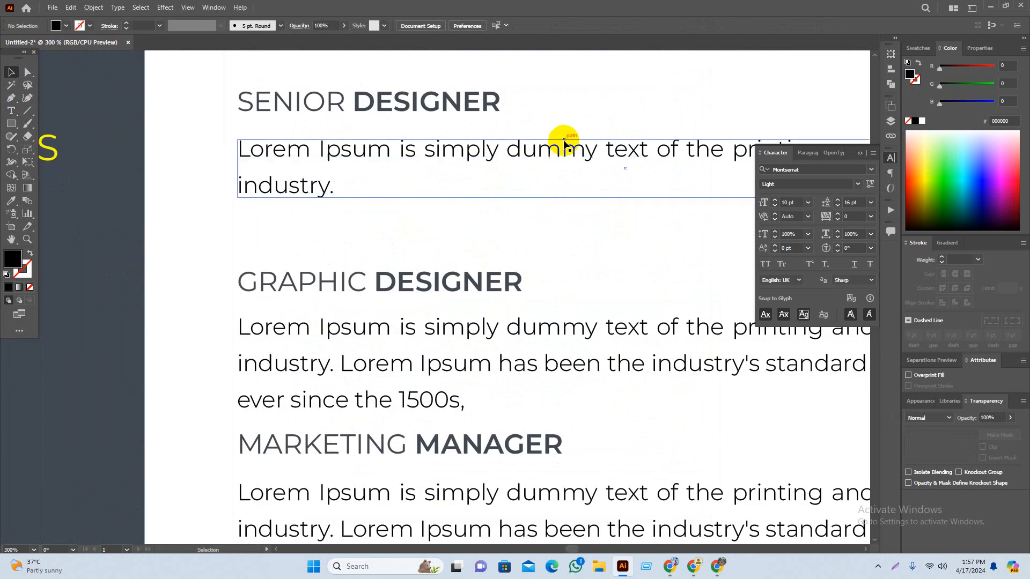
Step: Duplicate the short Senior Designer paragraph just below itself
drag(565, 154, 570, 217)
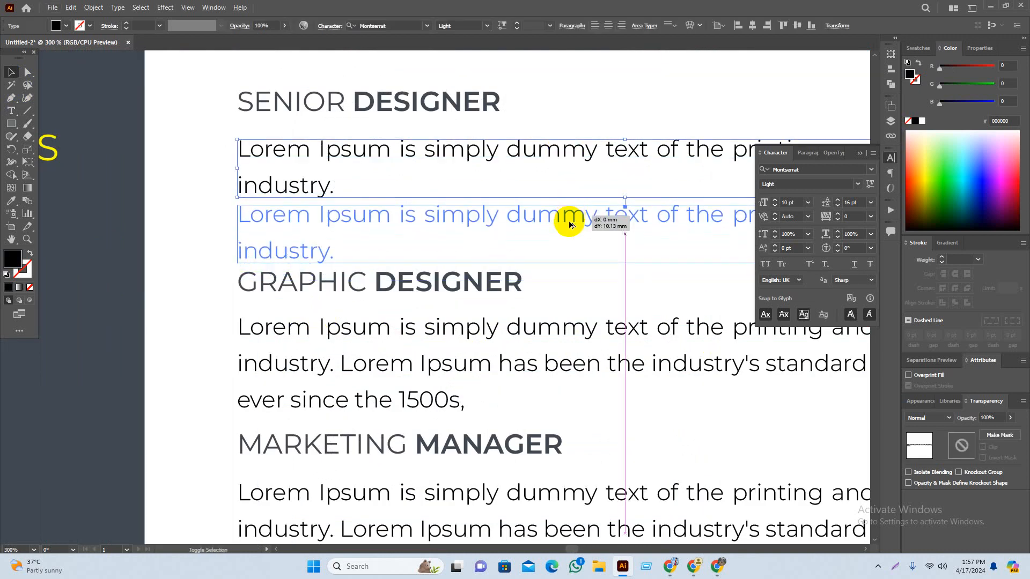
key(ctrl+1)
click(804, 432)
drag(788, 450, 781, 423)
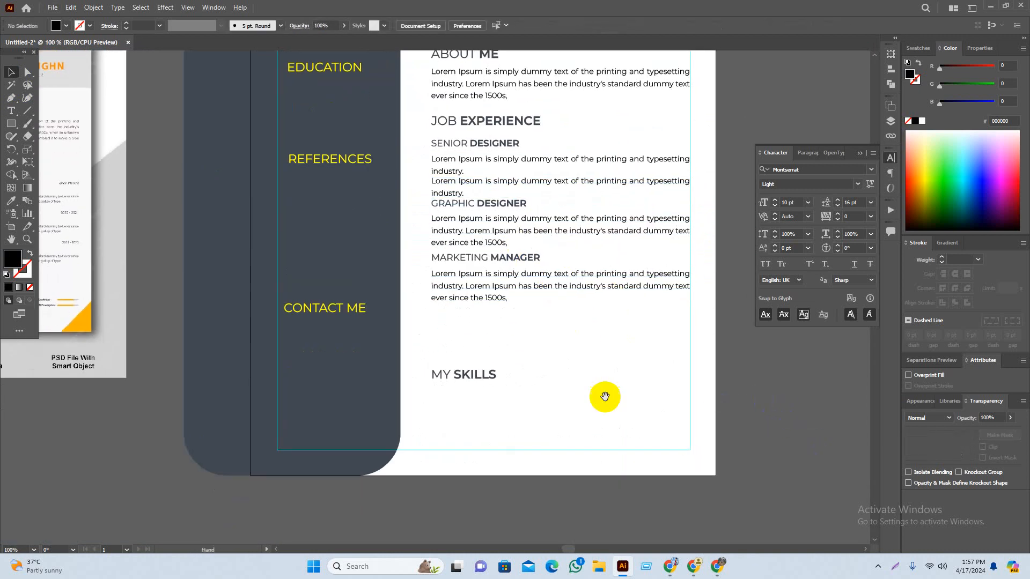
drag(604, 395, 635, 385)
Step: Remove a stray paragraph copy under MY SKILLS and move MY SKILLS lower
drag(551, 279, 550, 407)
click(552, 489)
scroll(509, 418, down, 1)
click(510, 405)
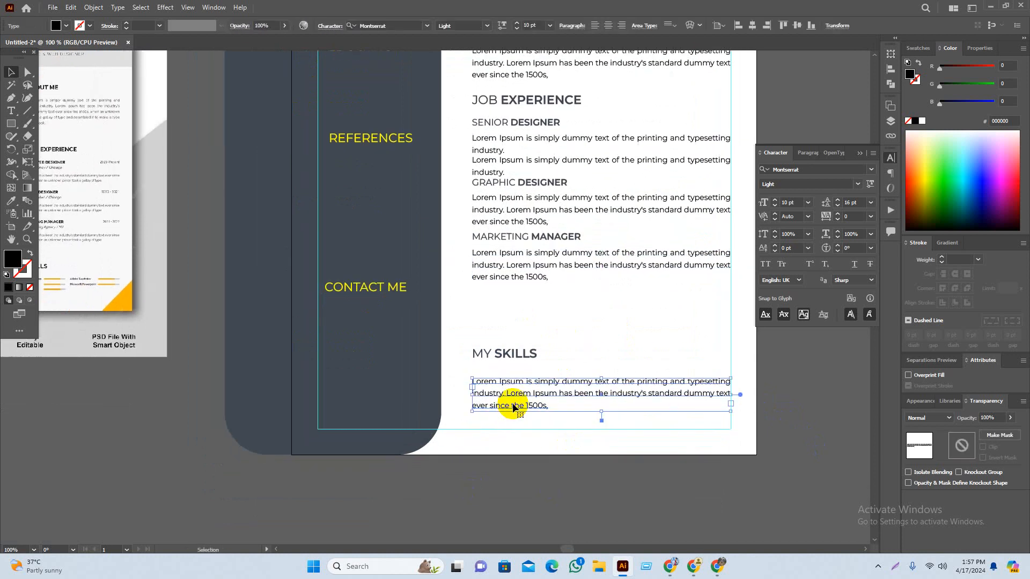
key(Delete)
drag(563, 488, 555, 482)
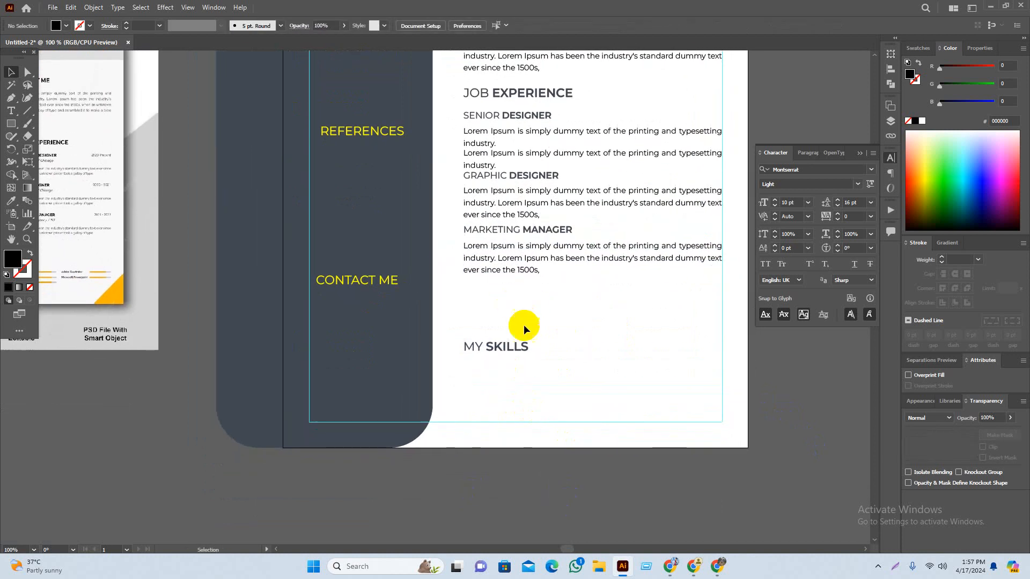
drag(508, 347, 508, 370)
click(574, 468)
drag(574, 468, 541, 477)
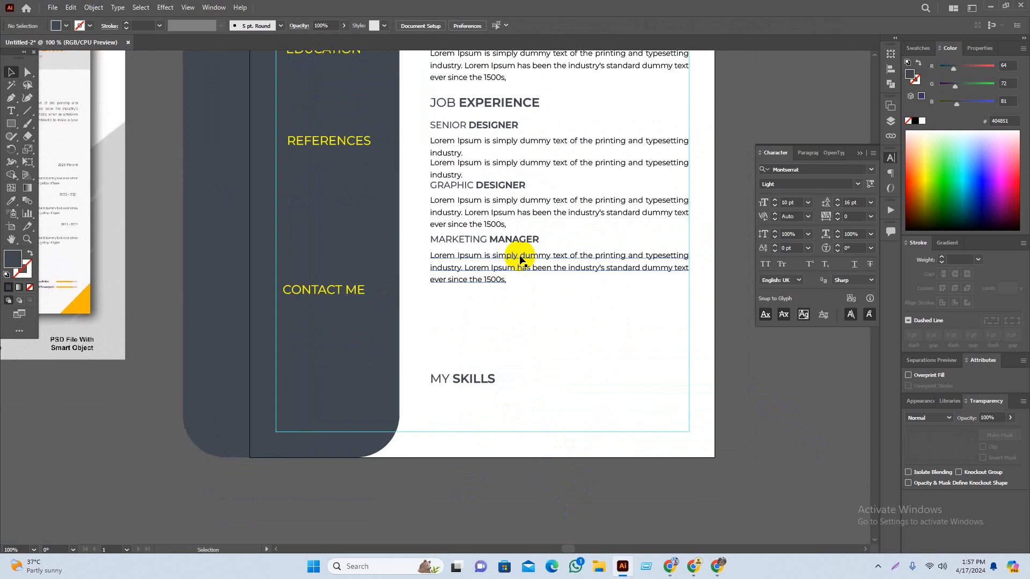
Step: Move the Marketing Manager entry lower on the page
click(539, 253)
click(434, 308)
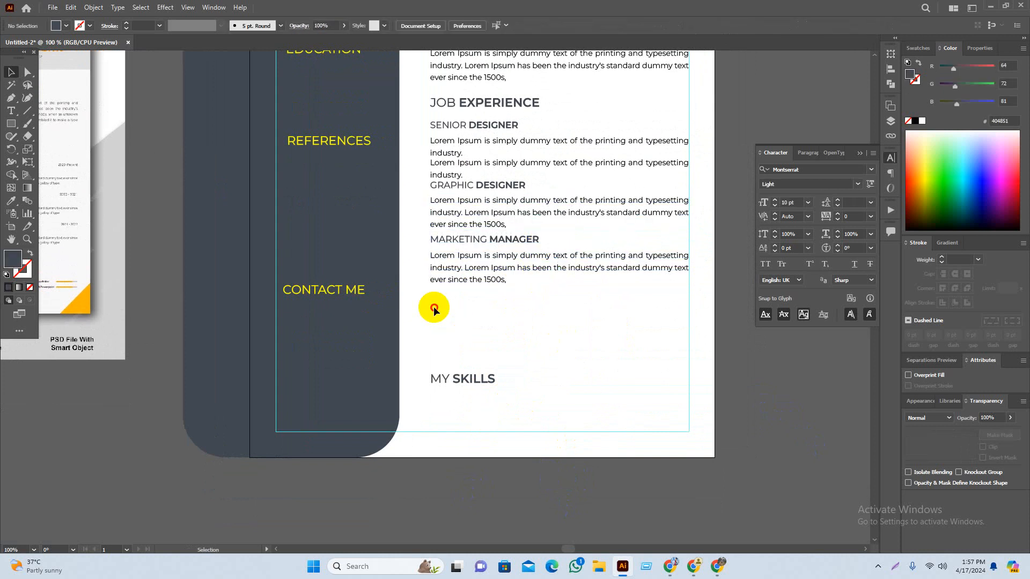
drag(499, 239, 503, 282)
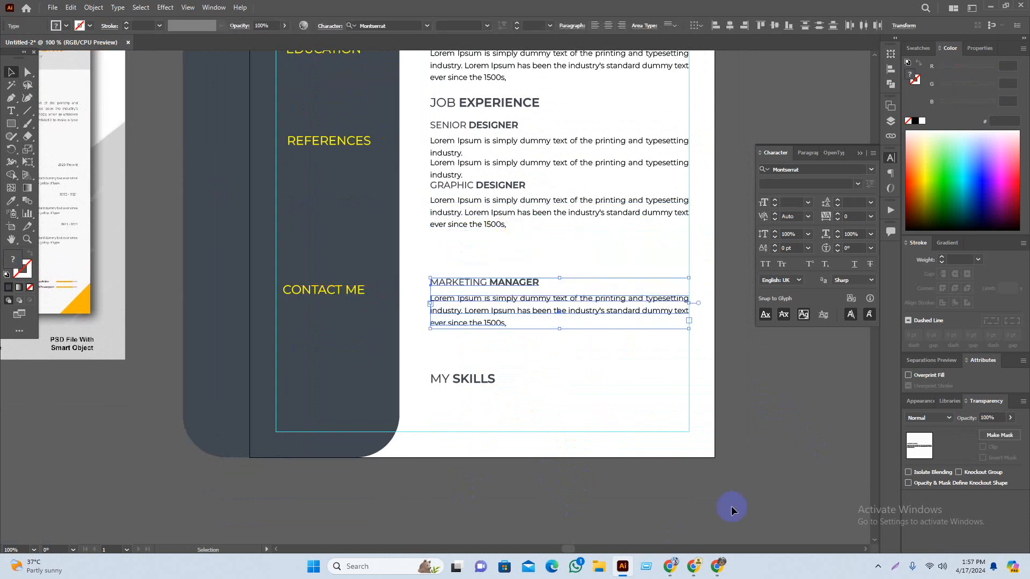
click(732, 509)
drag(732, 509, 718, 509)
click(911, 567)
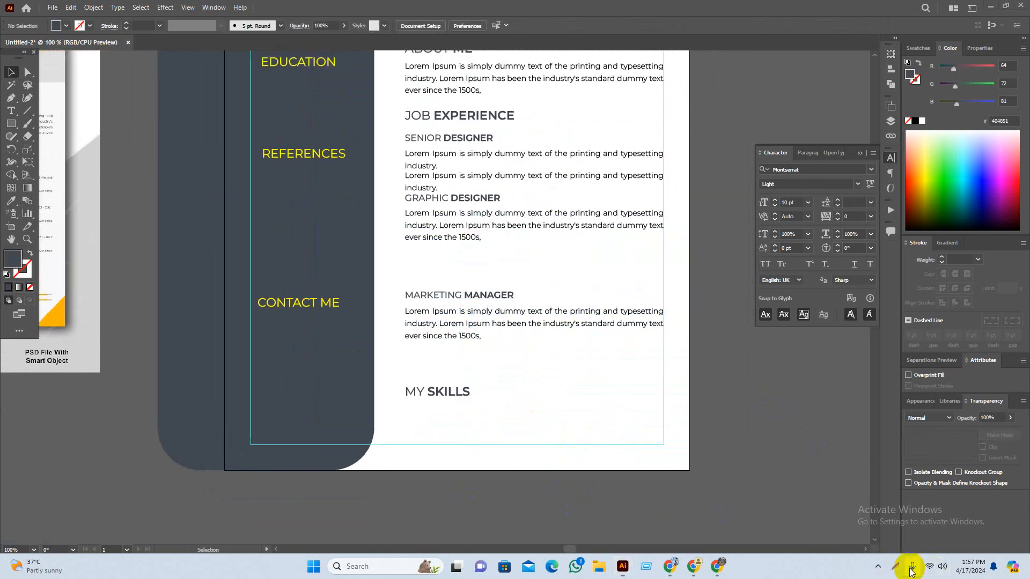
click(717, 98)
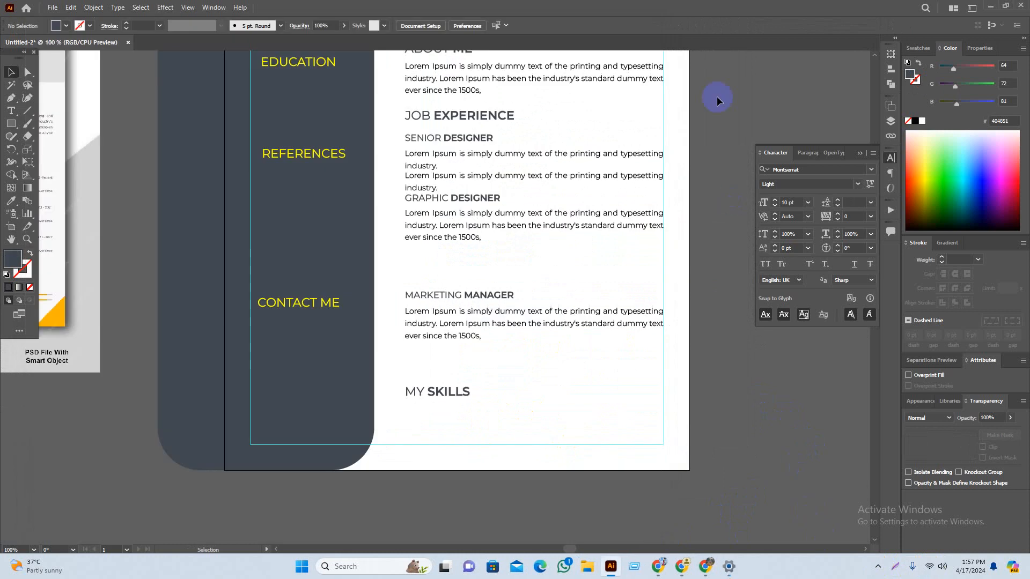
click(876, 569)
click(855, 533)
Step: Delete the old paragraphs under Graphic Designer and Marketing Manager
drag(786, 432, 768, 465)
drag(461, 230, 498, 294)
click(453, 247)
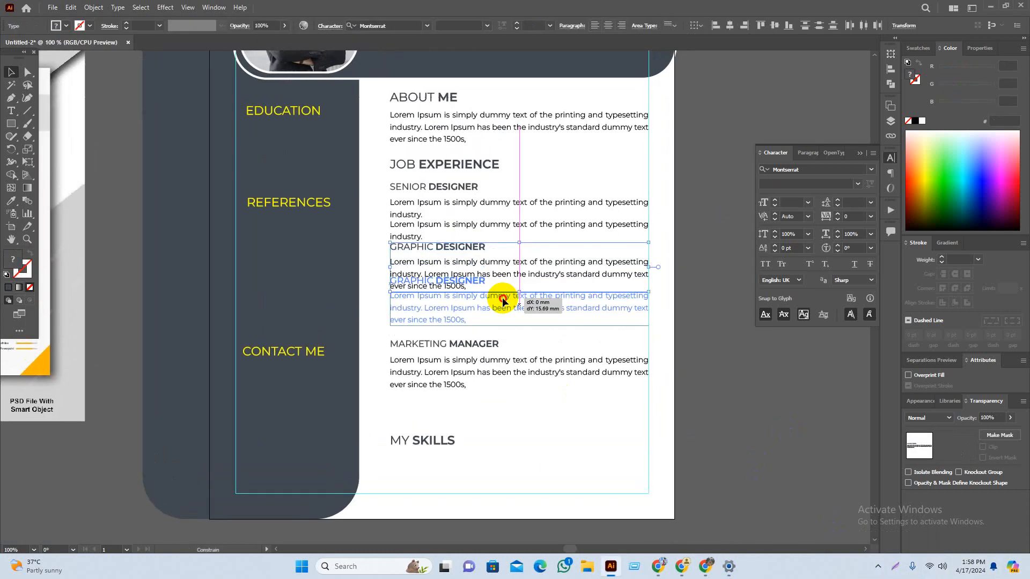
click(733, 386)
drag(699, 333, 702, 355)
scroll(435, 211, up, 1)
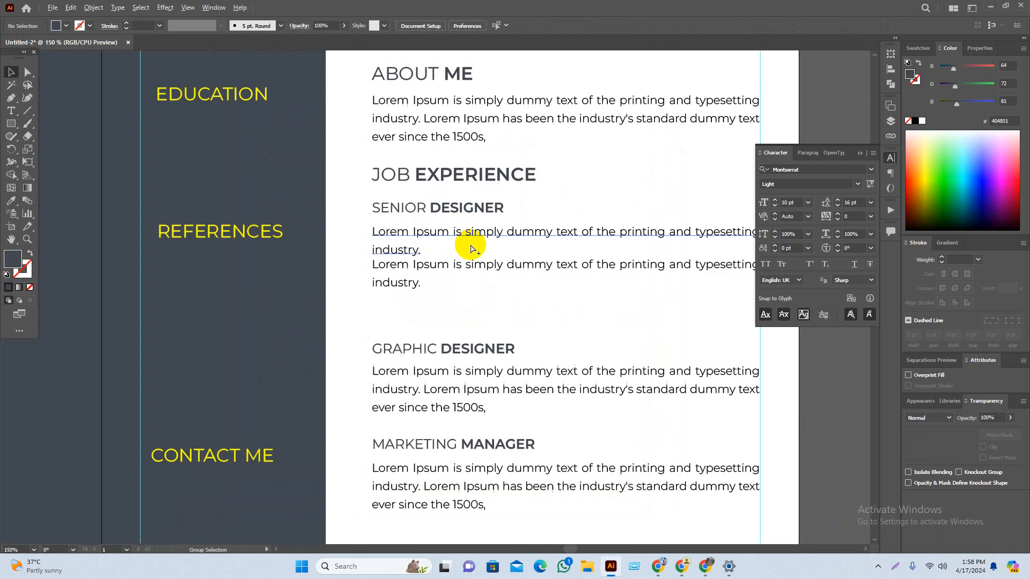
click(483, 385)
scroll(505, 384, down, 2)
shift+click(503, 395)
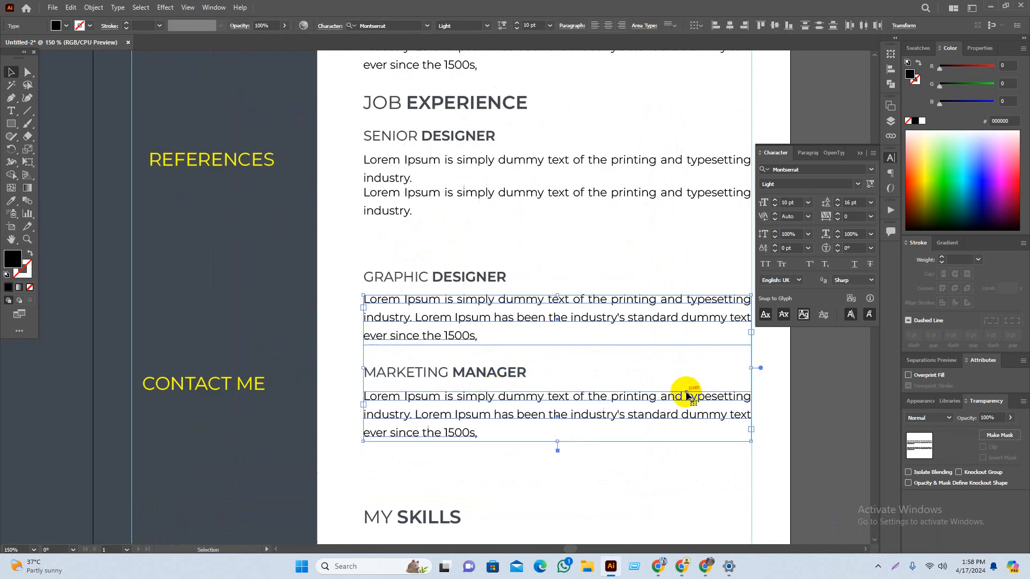
key(Delete)
Step: Copy both Senior Designer paragraphs under Graphic Designer, then a second pair under Marketing Manager
click(427, 182)
shift+click(548, 201)
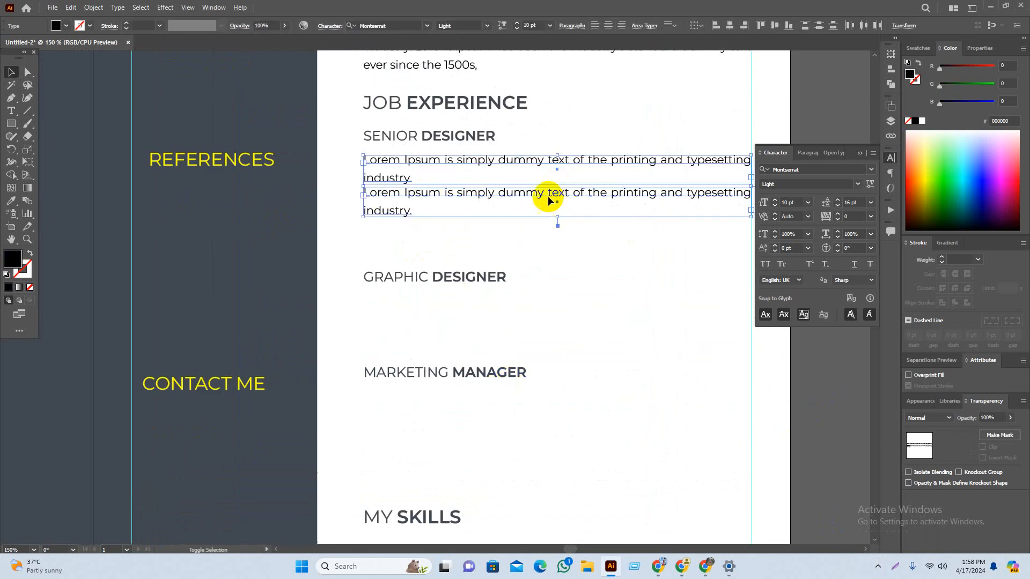
drag(548, 201, 549, 342)
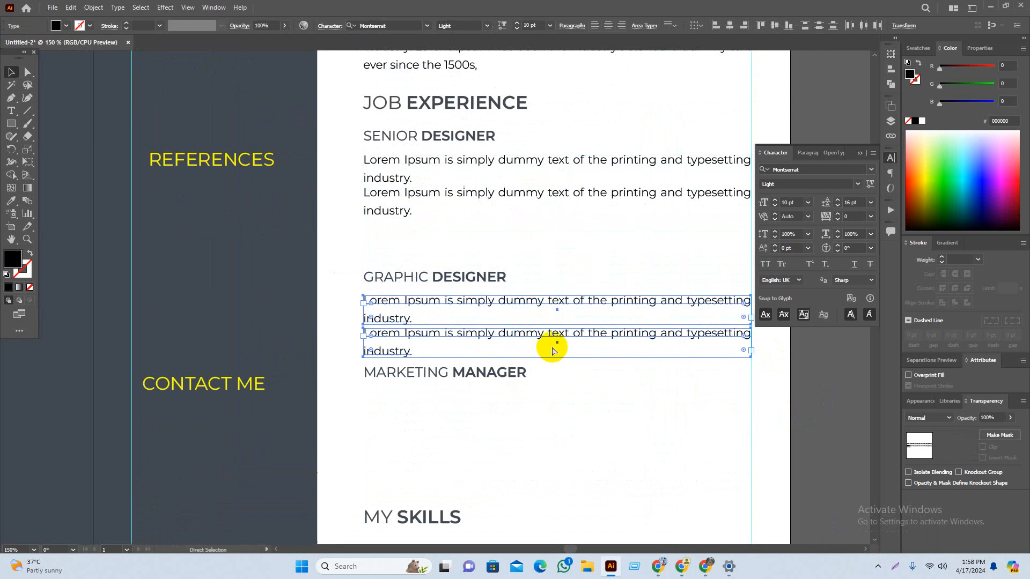
key(ctrl+d)
drag(742, 442, 733, 396)
click(818, 418)
drag(622, 362, 598, 375)
scroll(598, 374, down, 1)
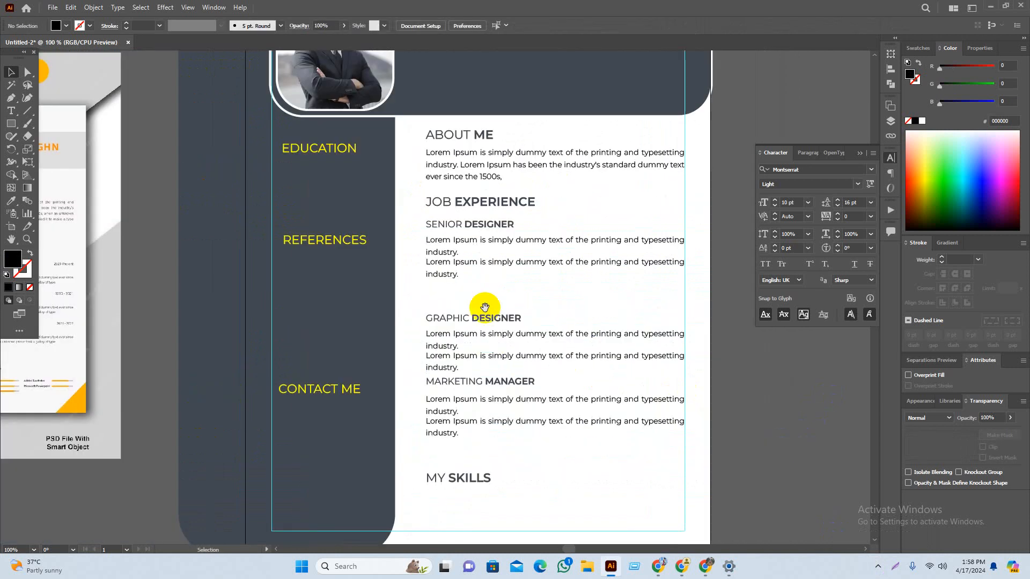
drag(484, 306, 595, 284)
scroll(542, 132, up, 2)
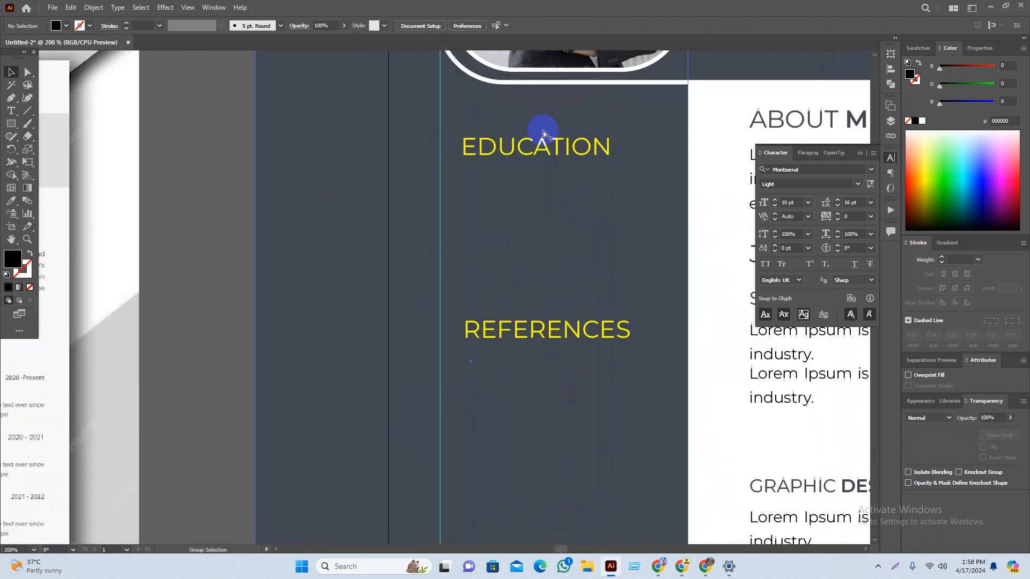
Step: Select EDUCATION, REFERENCES and CONTACT ME and align their left edges
click(526, 146)
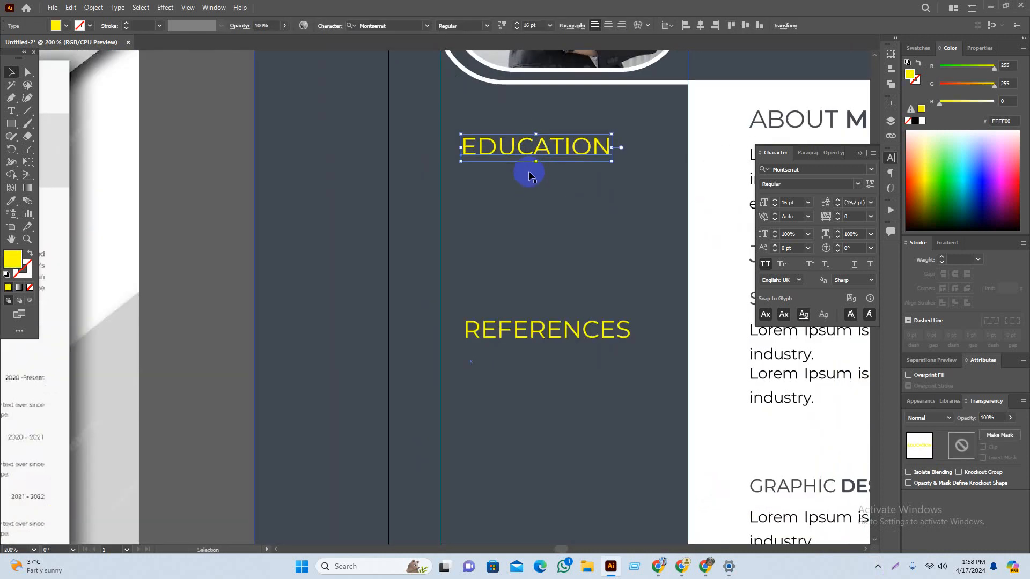
shift+click(524, 338)
scroll(520, 359, down, 3)
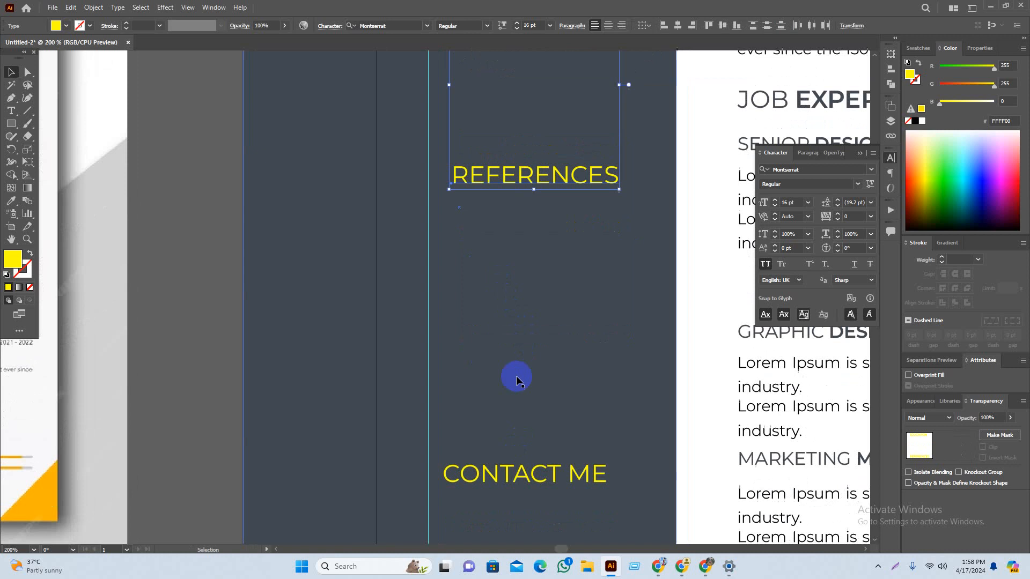
shift+click(491, 478)
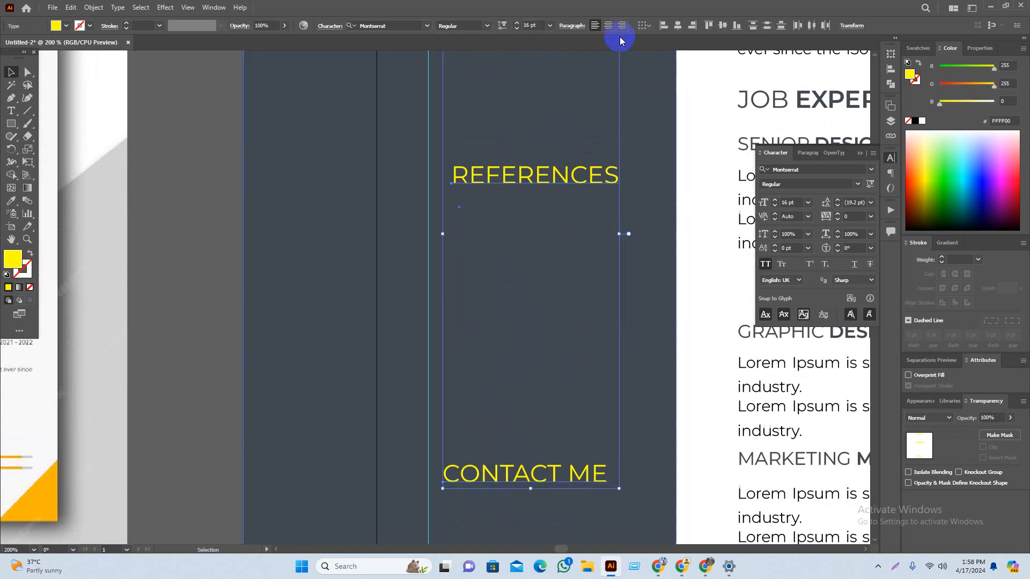
click(663, 27)
scroll(526, 321, down, 1)
scroll(527, 429, down, 2)
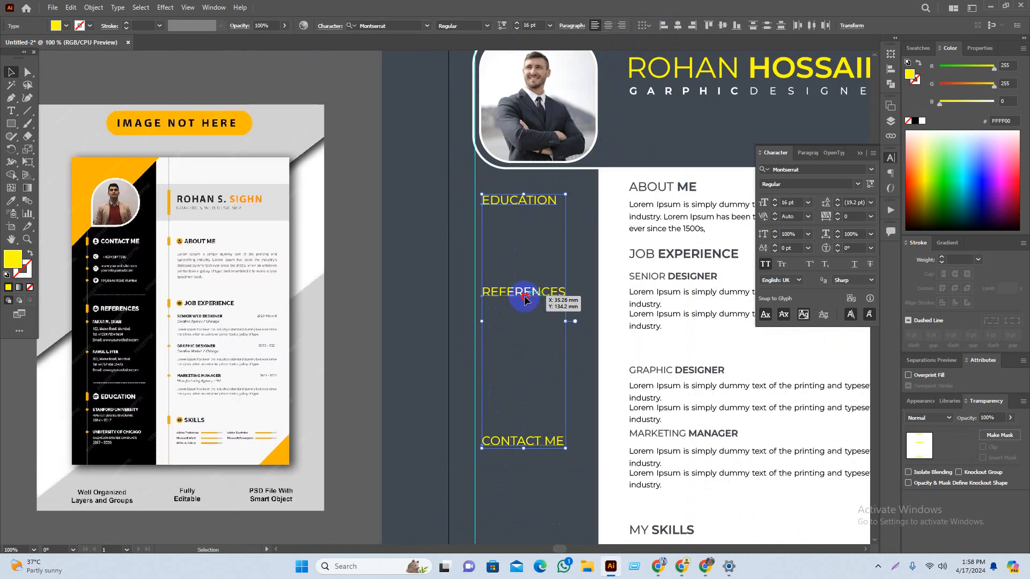
click(472, 310)
Step: Pan around the page to compare the sidebar with the reference resume
key(space)
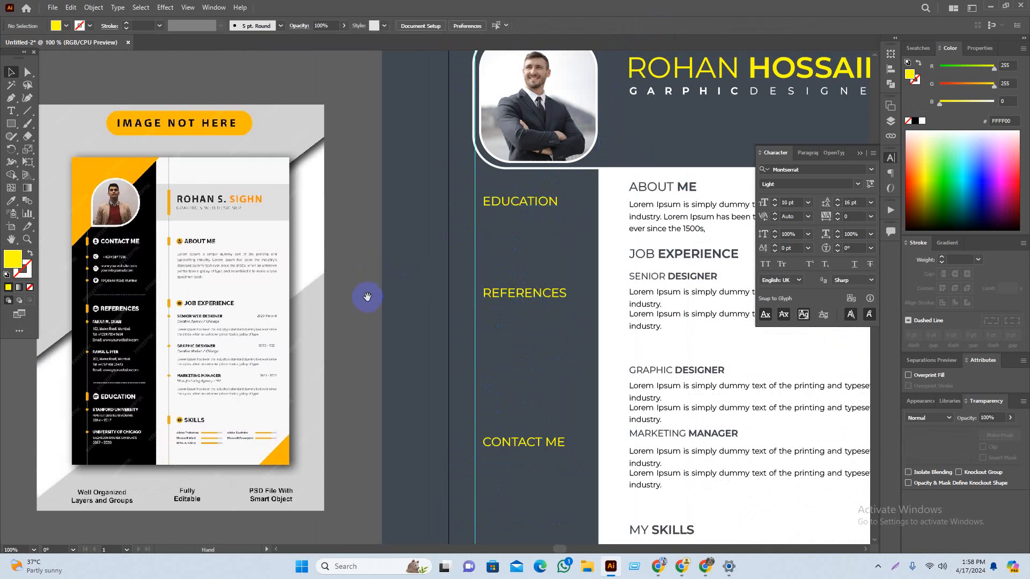
drag(367, 296, 334, 250)
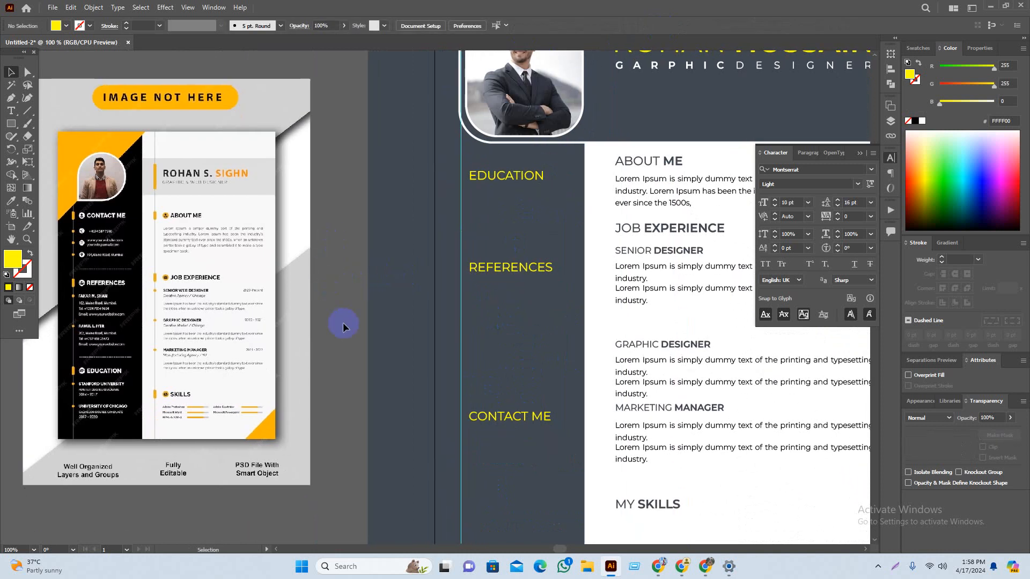
drag(342, 323, 342, 315)
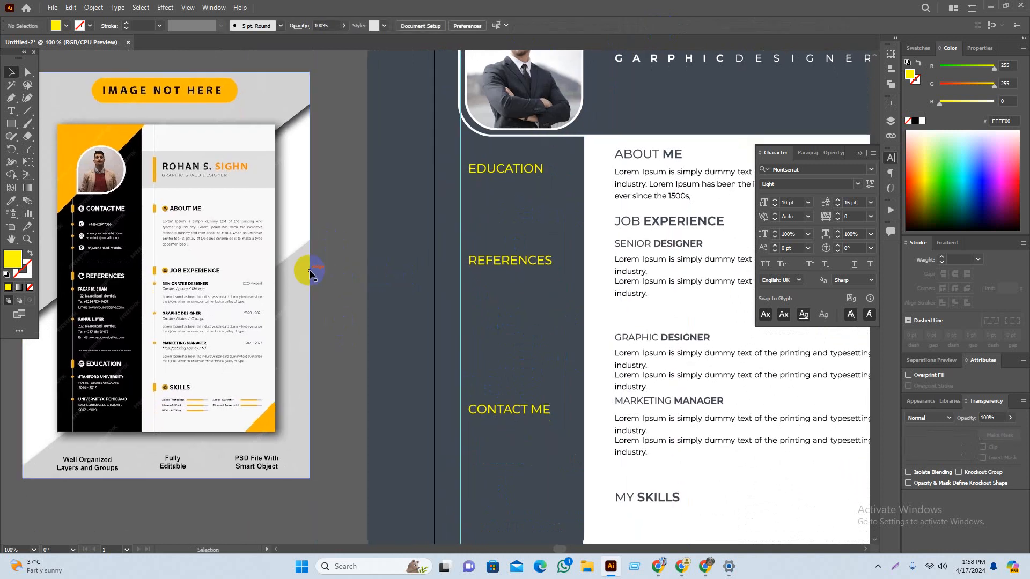
key(space)
drag(167, 288, 164, 277)
scroll(98, 223, up, 1)
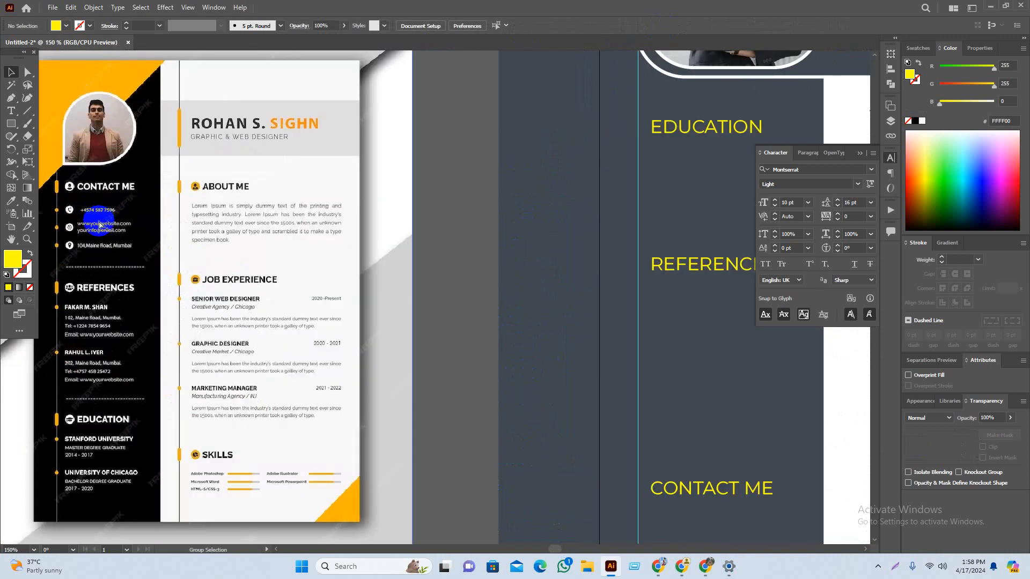
click(12, 110)
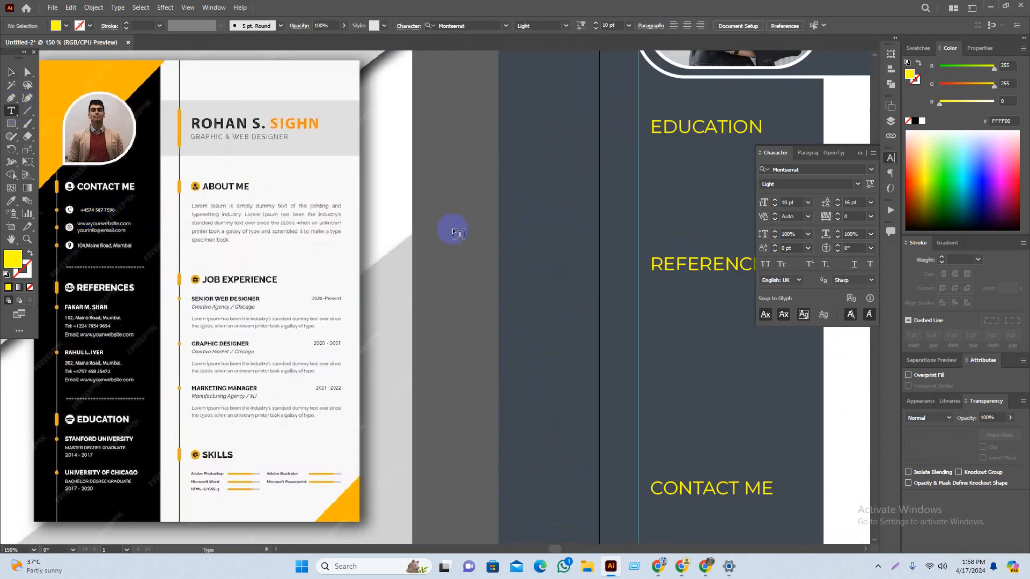
click(9, 73)
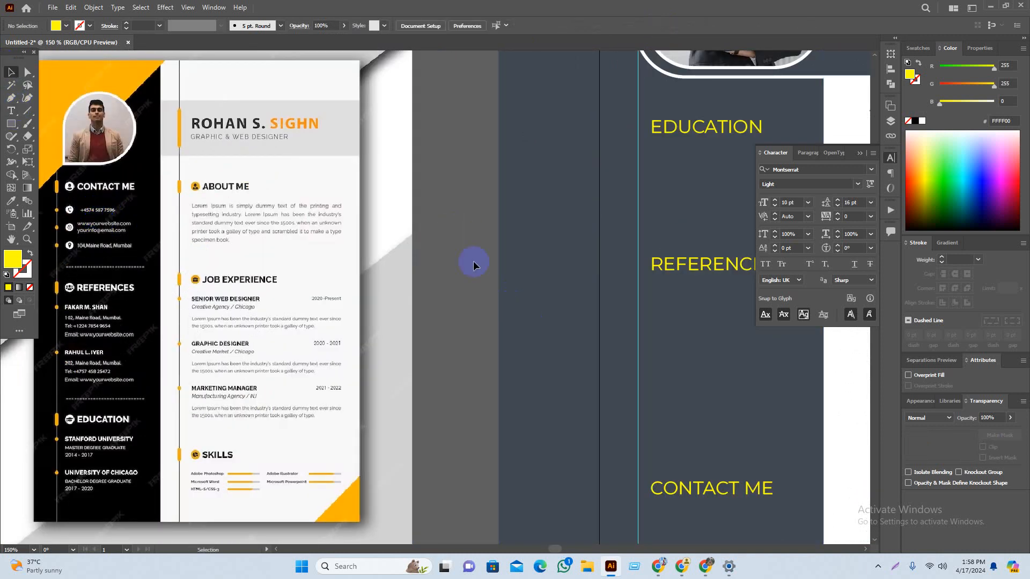
drag(465, 251, 358, 277)
drag(526, 248, 415, 298)
scroll(487, 229, up, 2)
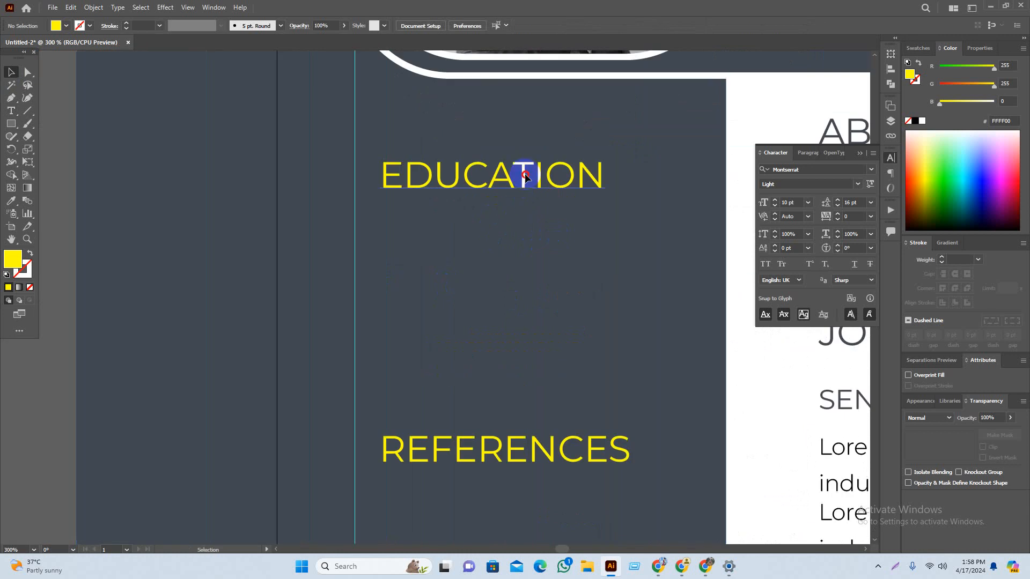
Step: Duplicate the EDUCATION heading below itself, then delete the copy
drag(491, 169, 488, 248)
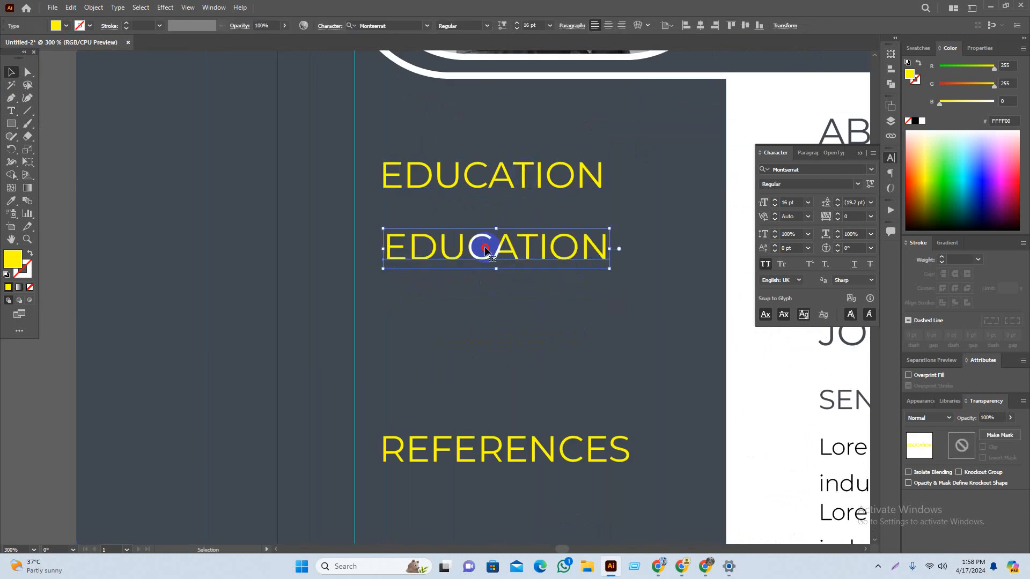
double_click(485, 251)
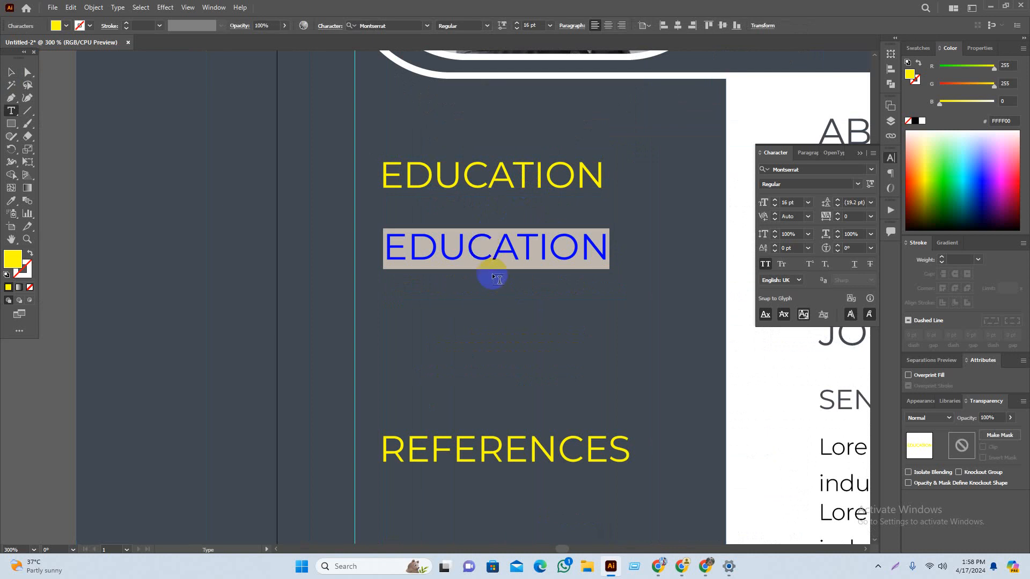
key(Escape)
click(54, 133)
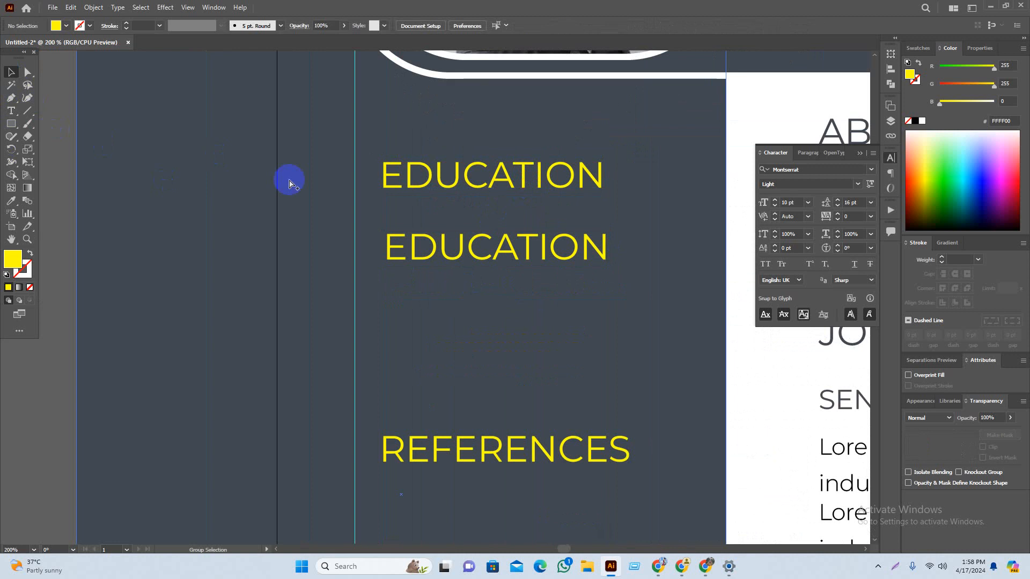
scroll(287, 180, down, 2)
click(404, 212)
key(Delete)
drag(228, 424, 506, 260)
Step: Duplicate REFERENCES just below itself and begin replacing its text with the referee's name
drag(671, 154, 673, 188)
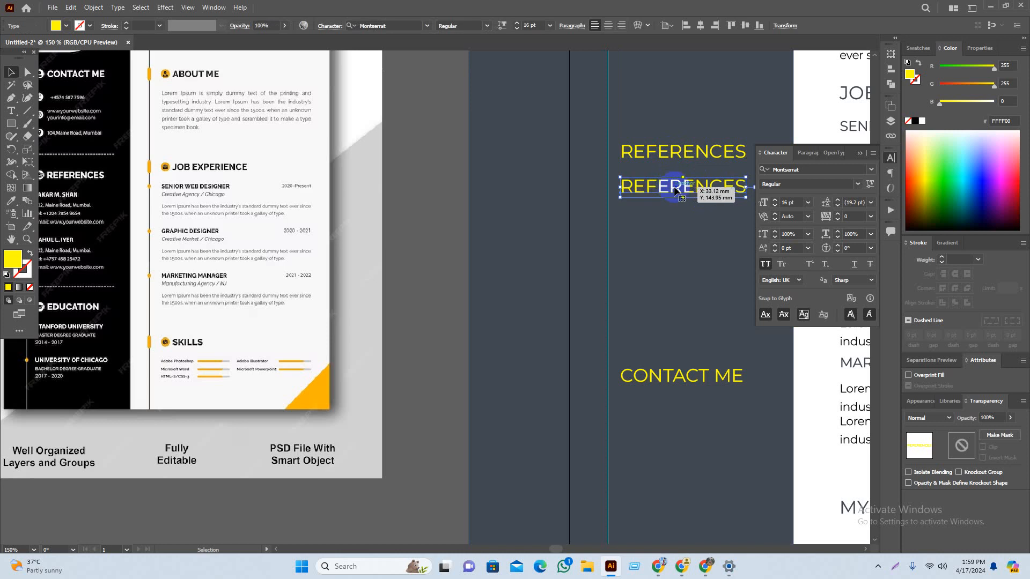
double_click(665, 189)
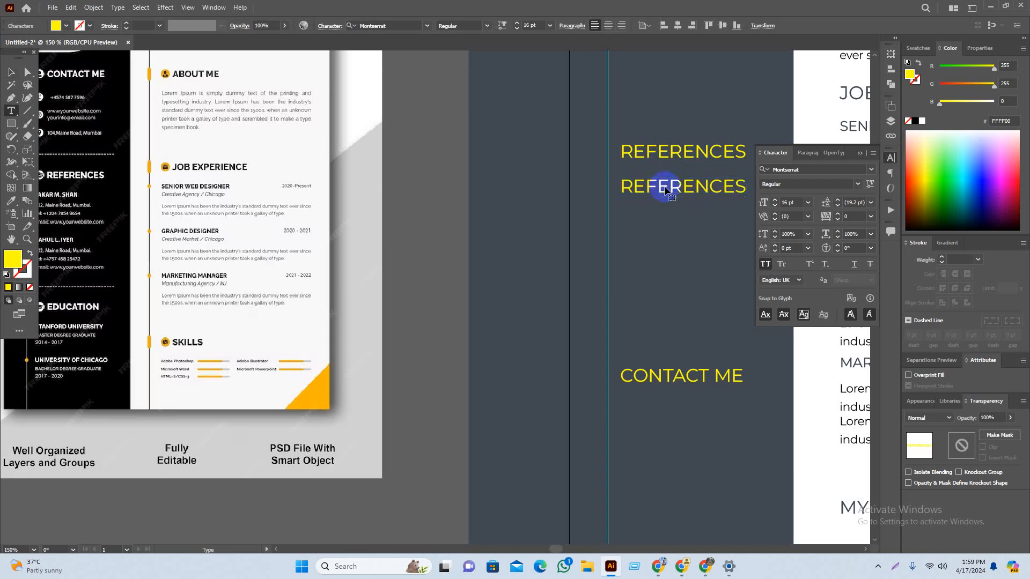
double_click(664, 185)
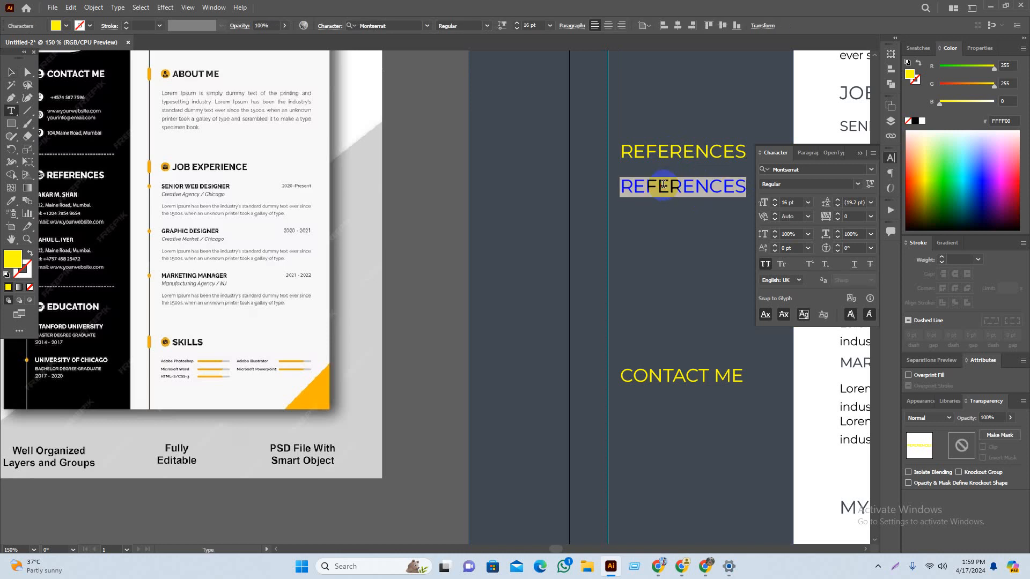
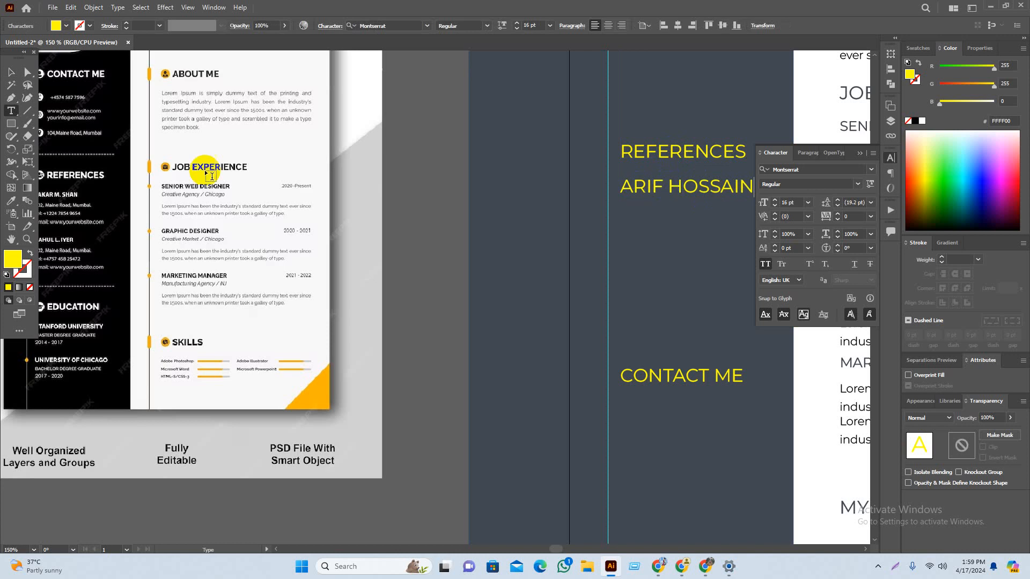
Step: Alt-drag a copy of the reference name just below the original, above CONTACT ME
click(7, 72)
drag(742, 184, 727, 238)
scroll(436, 230, down, 2)
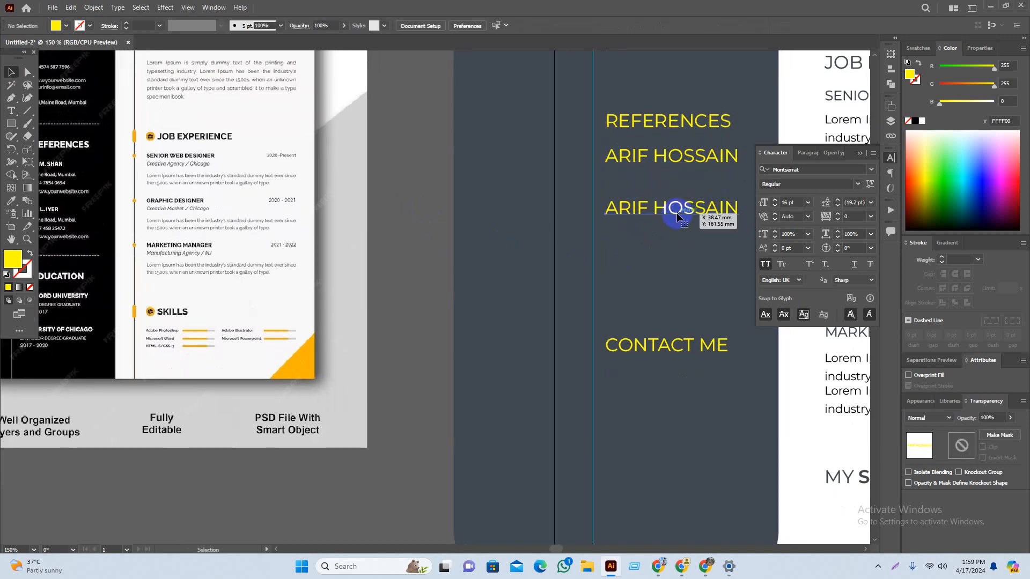
click(696, 167)
click(402, 184)
scroll(444, 184, left, 2)
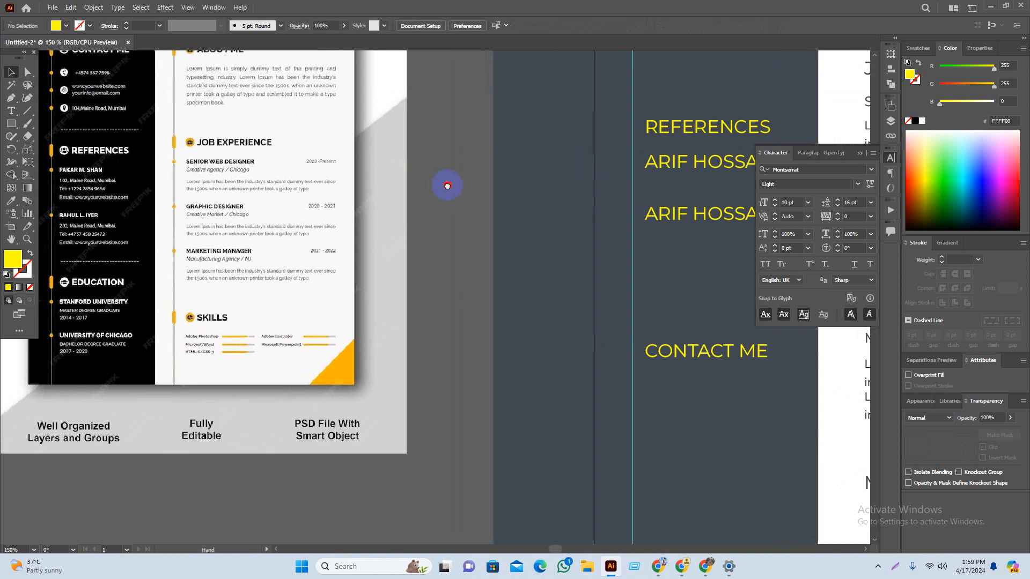
drag(448, 202, 414, 291)
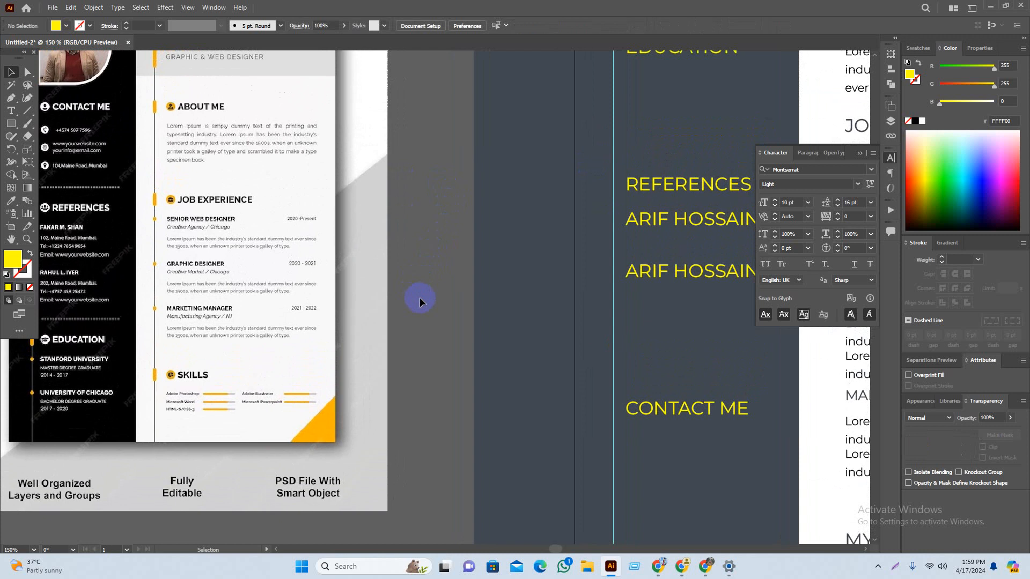
click(479, 368)
drag(493, 381, 466, 360)
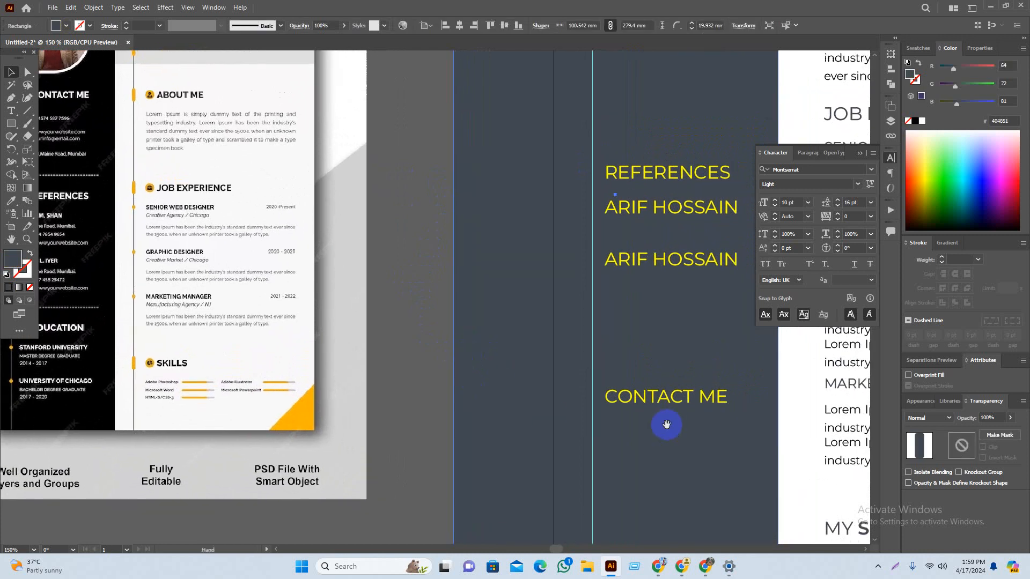
mouse_move(665, 413)
mouse_down()
mouse_move(667, 368)
mouse_move(667, 398)
mouse_up()
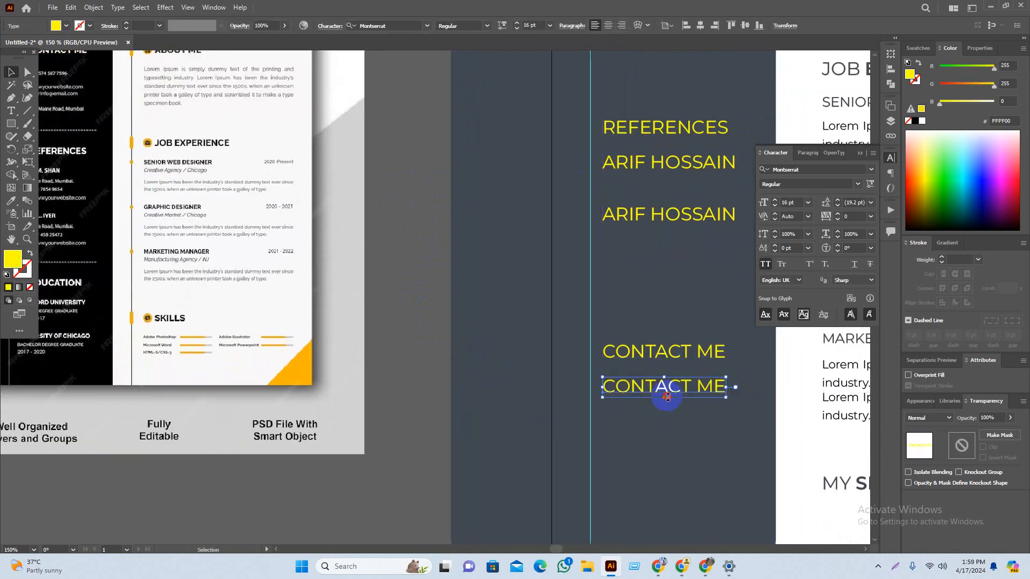
double_click(667, 397)
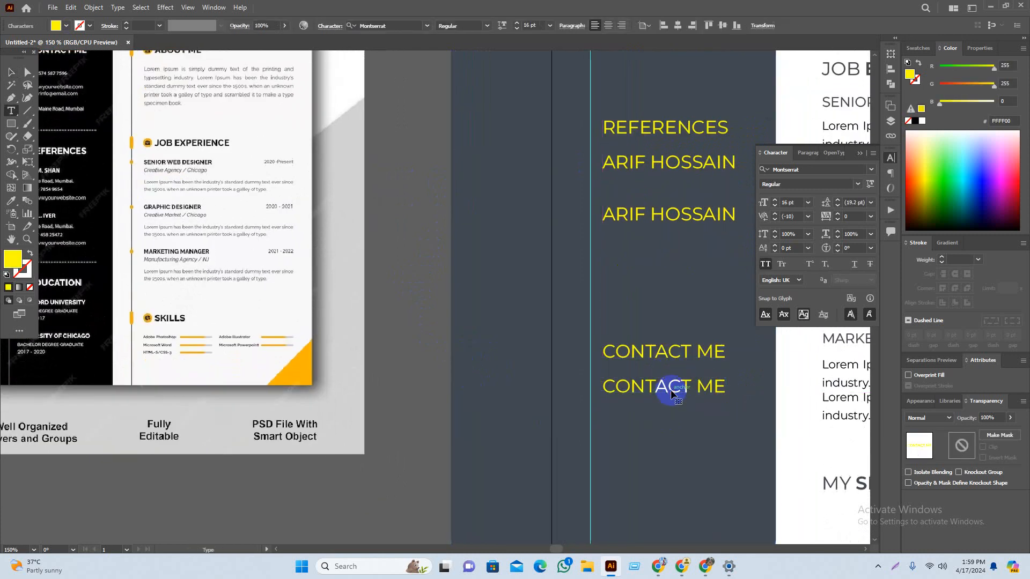
key(ctrl+a)
scroll(708, 405, down, 1)
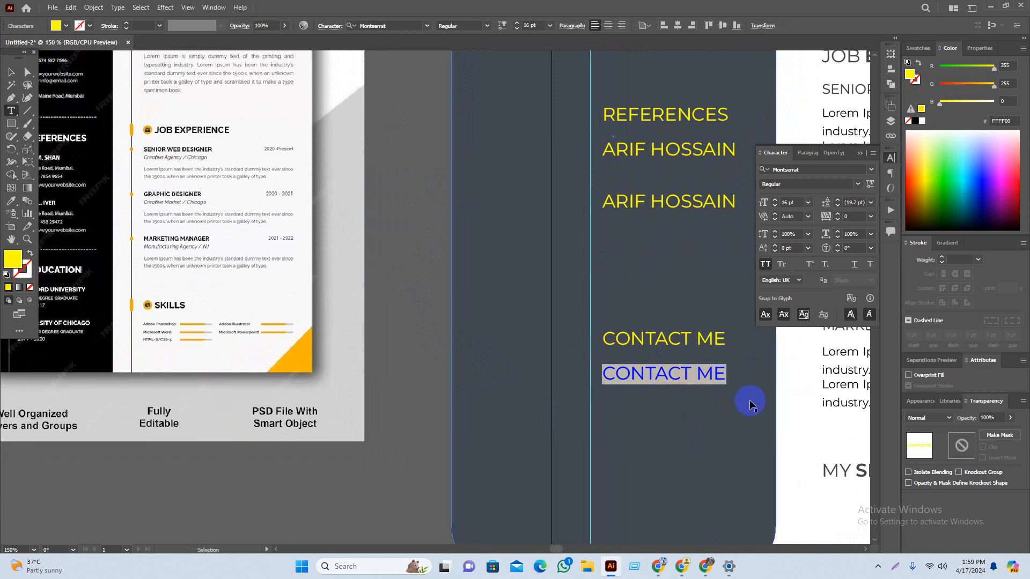
scroll(740, 394, up, 2)
text(000 000 000)
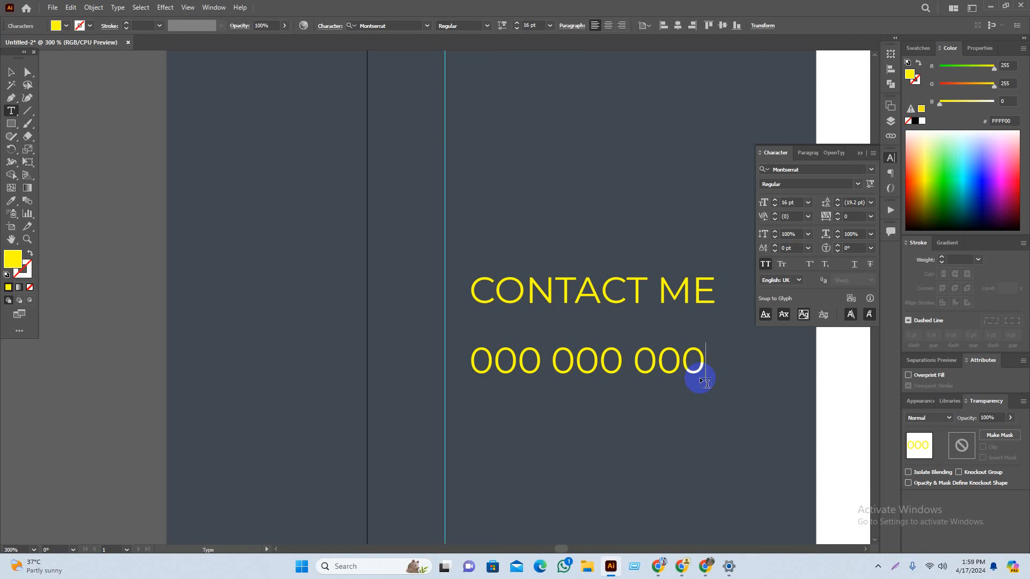
text(0)
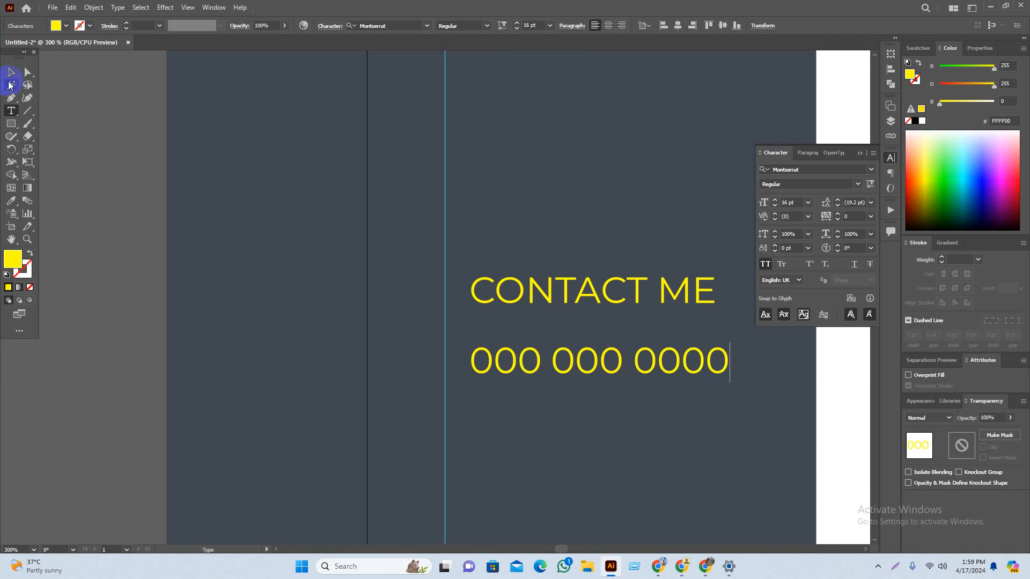
key(Escape)
Step: Duplicate the phone line below it and retype the copy as YOUR GMAIL HERE
drag(579, 377, 579, 420)
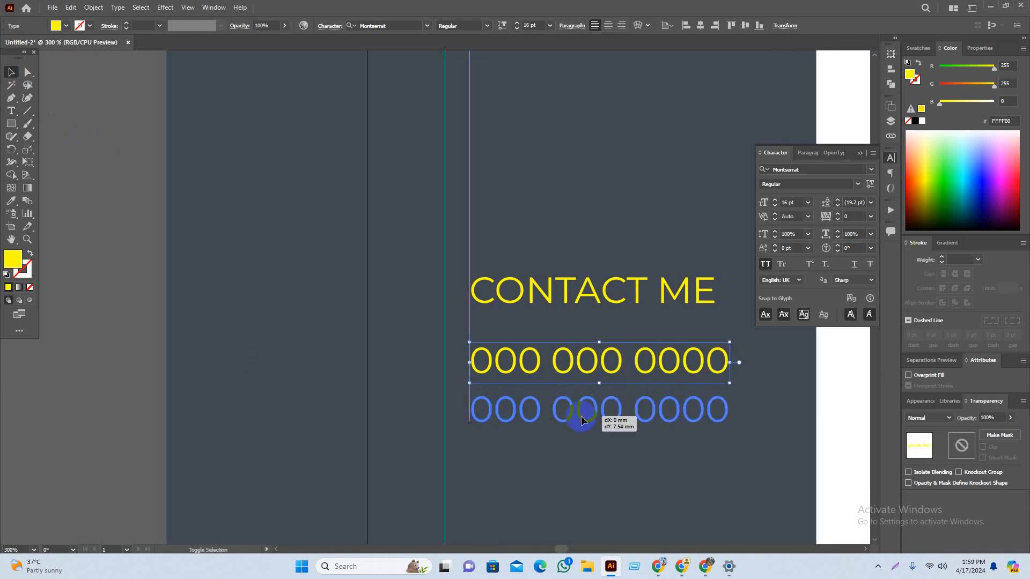
double_click(586, 412)
key(ctrl+a)
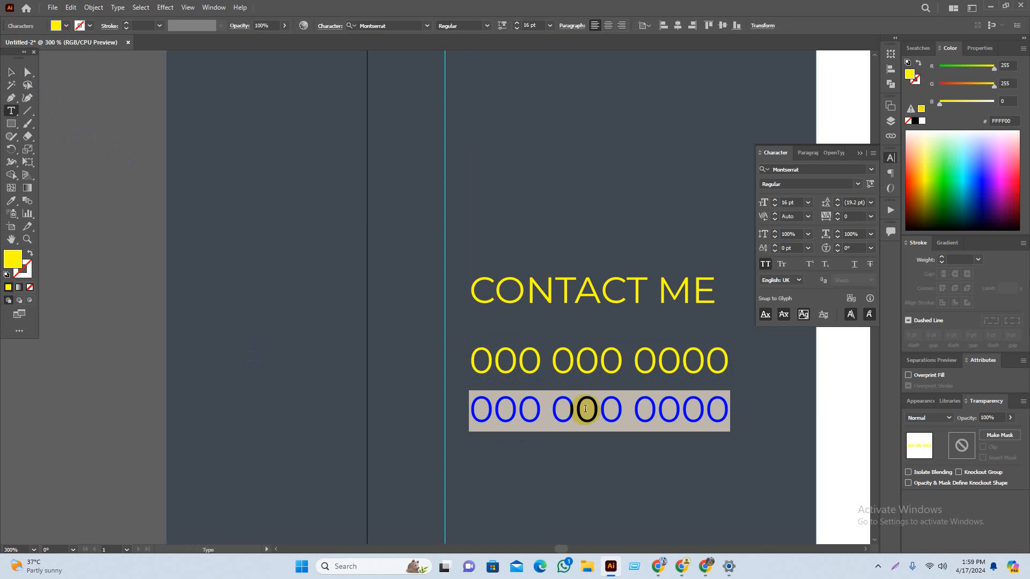
text(YOUR GMAIL HERE)
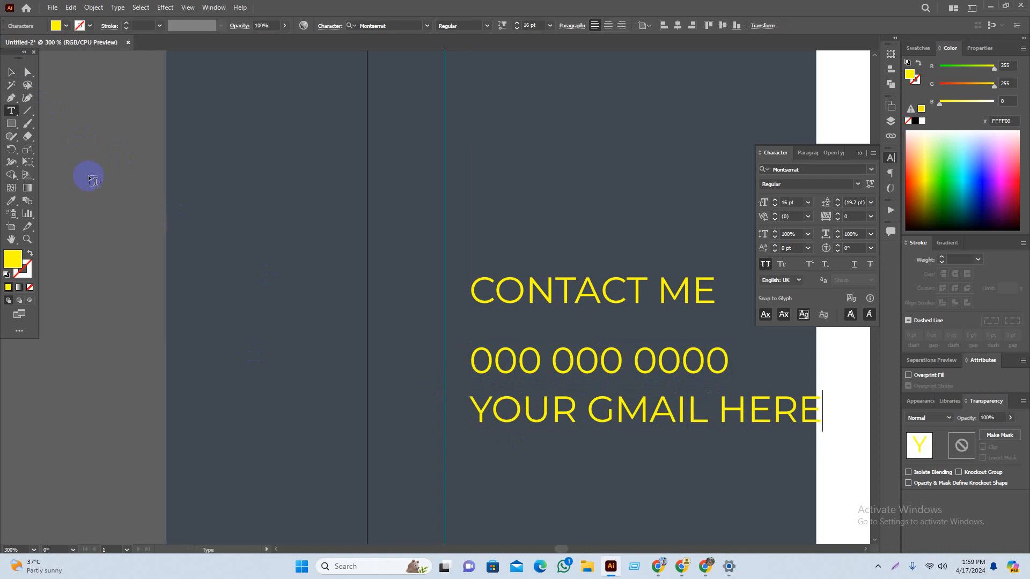
ctrl+click(496, 470)
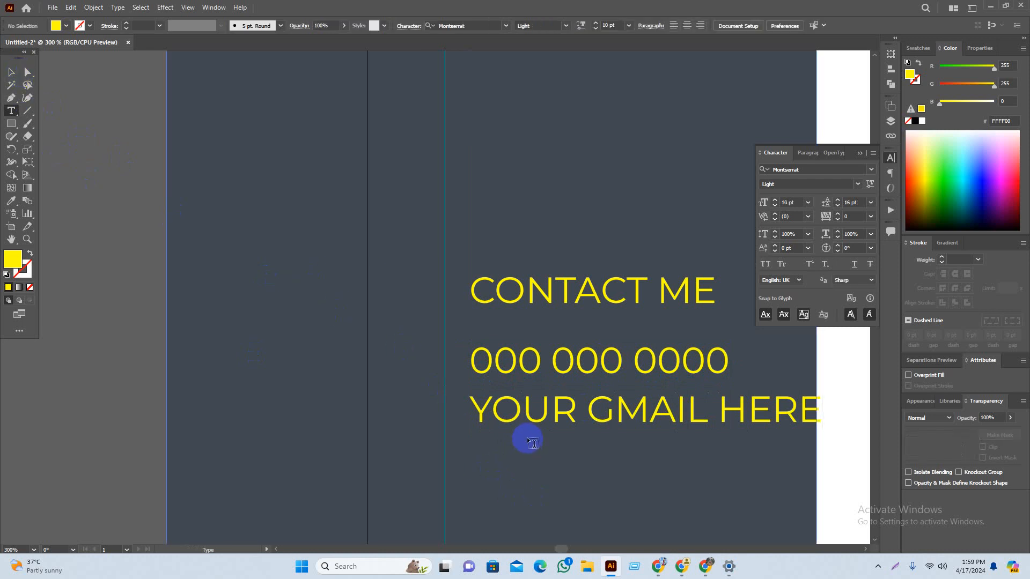
Step: Add a YOUR WEBSITE HERE line below the Gmail line, replacing GMAIL with WEBSITE
key(v)
drag(591, 484, 540, 337)
drag(562, 277, 564, 327)
key(t)
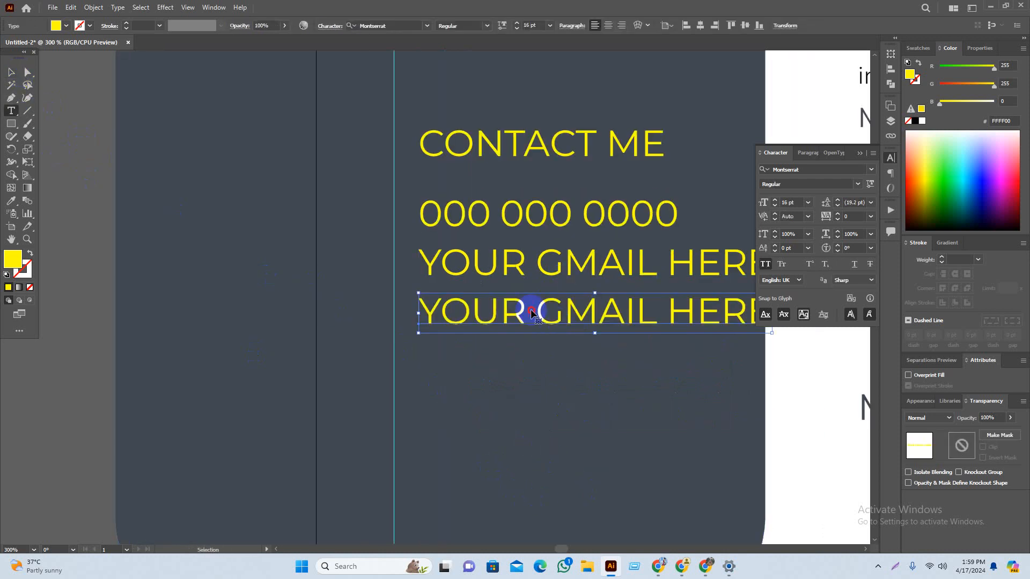
triple_click(539, 312)
click(635, 316)
drag(655, 319, 545, 310)
text(WEBSITE)
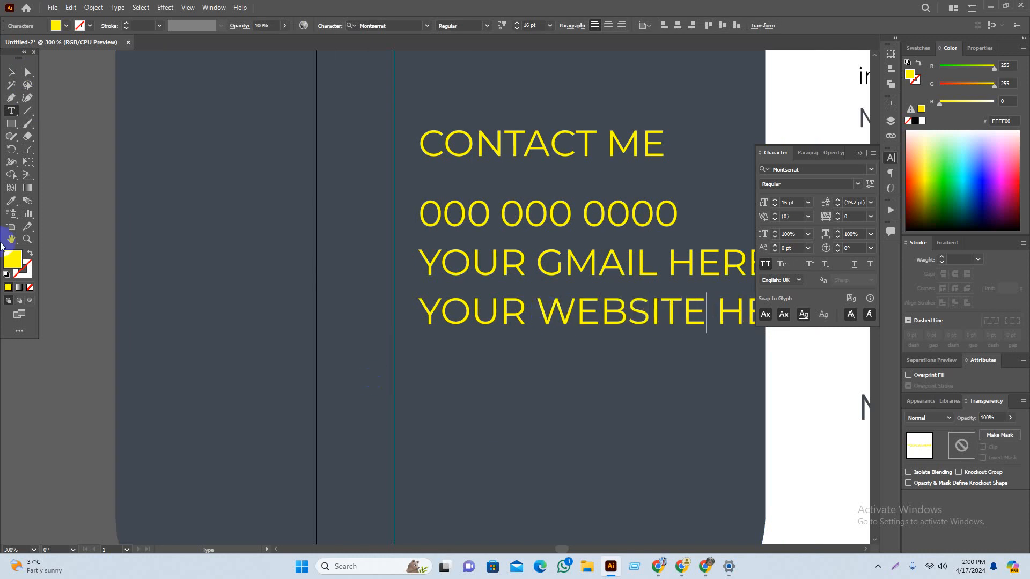
click(11, 72)
click(59, 140)
scroll(484, 311, down, 2)
key(space)
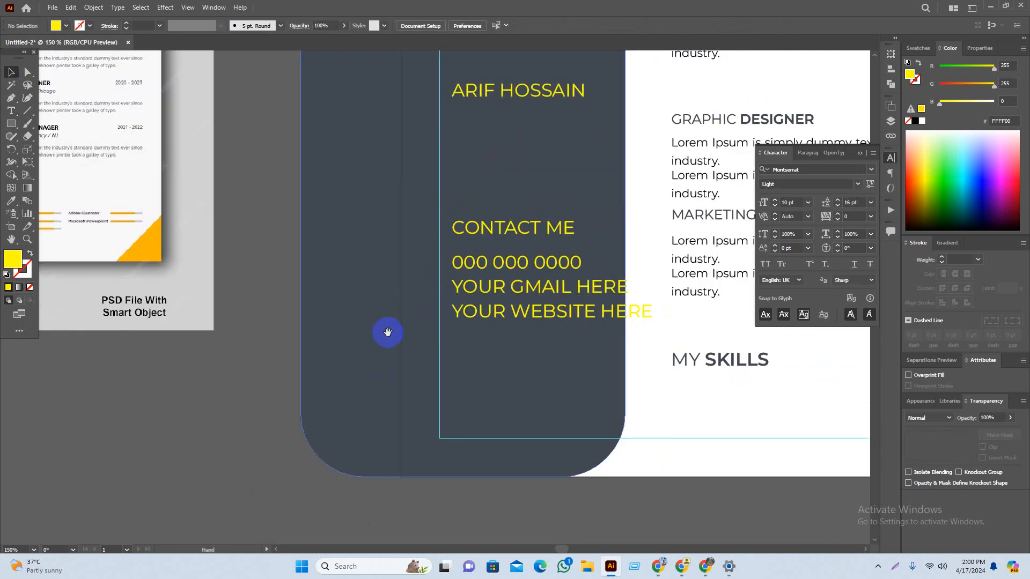
drag(388, 332, 503, 365)
drag(317, 418, 423, 428)
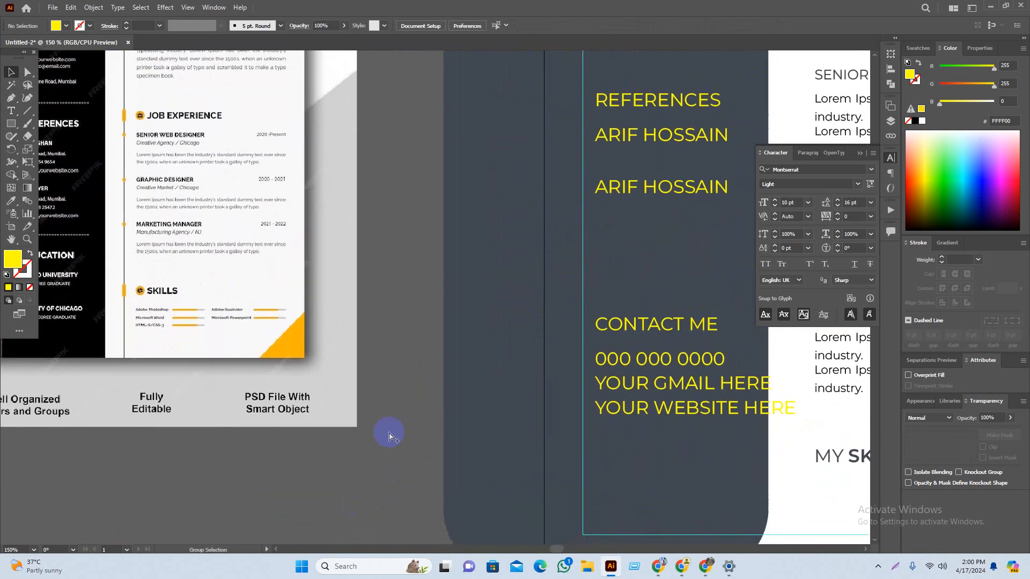
Step: Set the three contact lines to 10 pt font size
scroll(389, 435, right, 5)
click(492, 384)
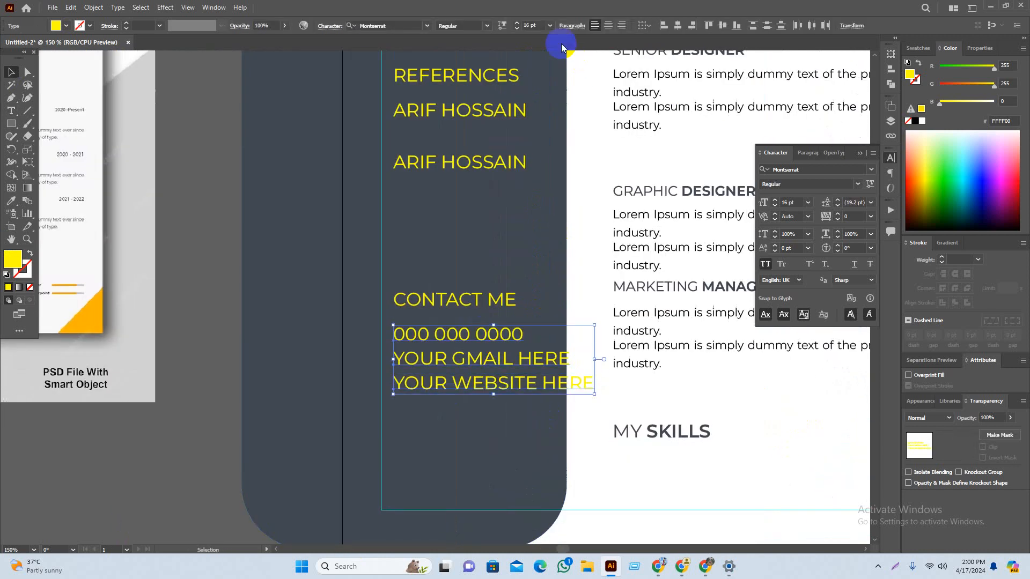
click(549, 25)
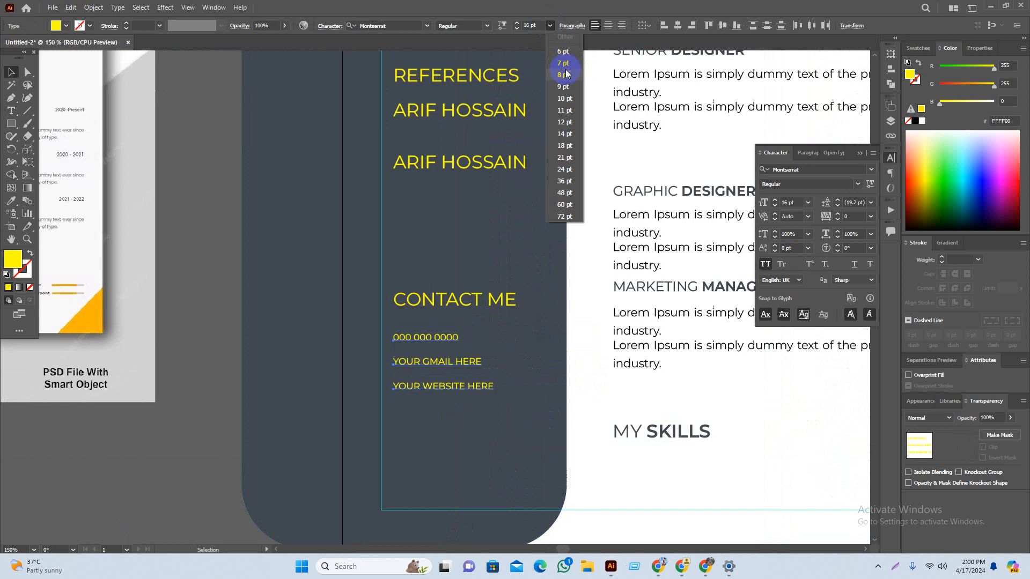
click(564, 98)
click(207, 290)
Step: Move CONTACT ME down so it sits just above the phone number line
scroll(207, 290, up, 1)
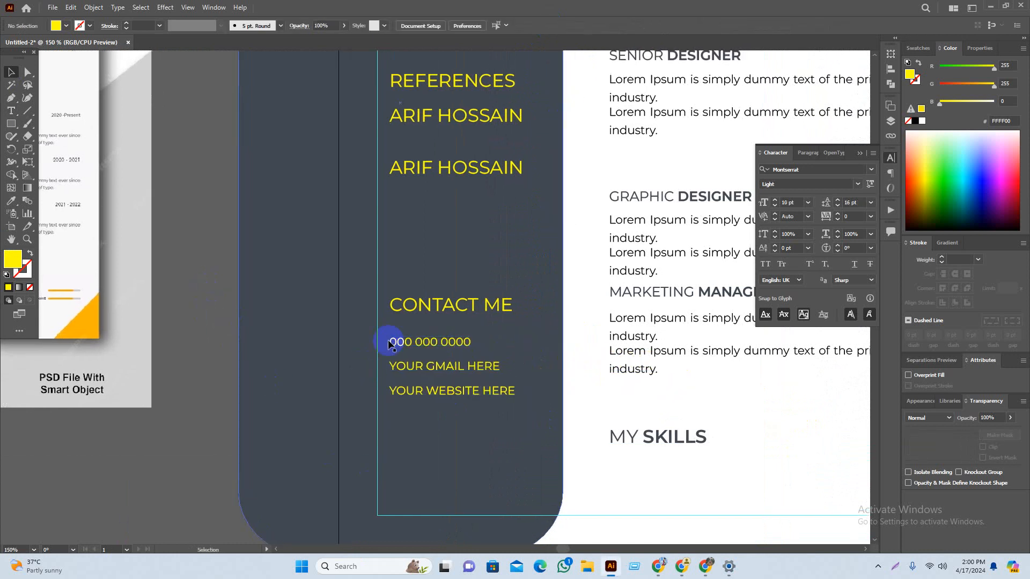
drag(437, 303, 436, 321)
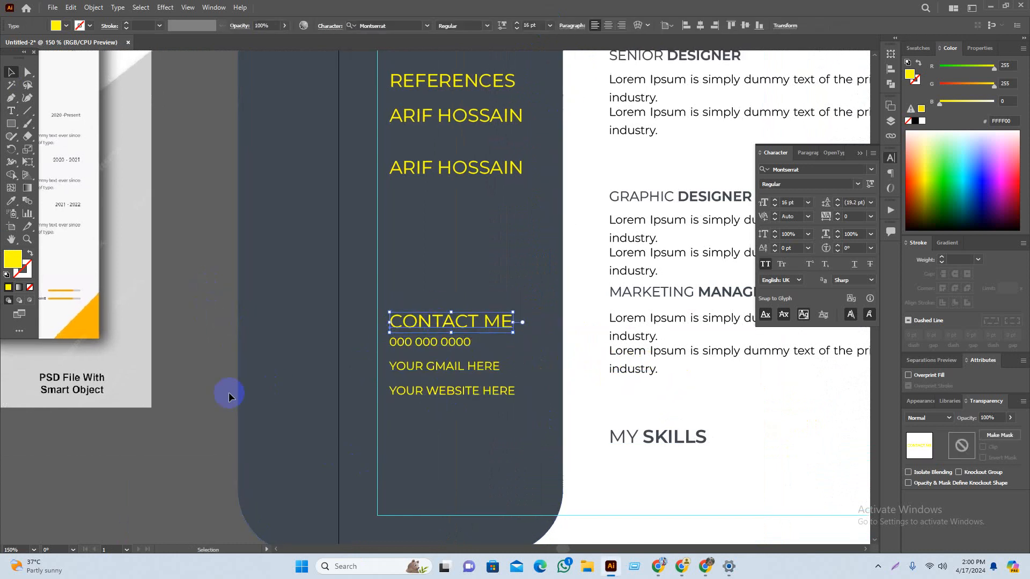
click(229, 397)
scroll(481, 333, up, 4)
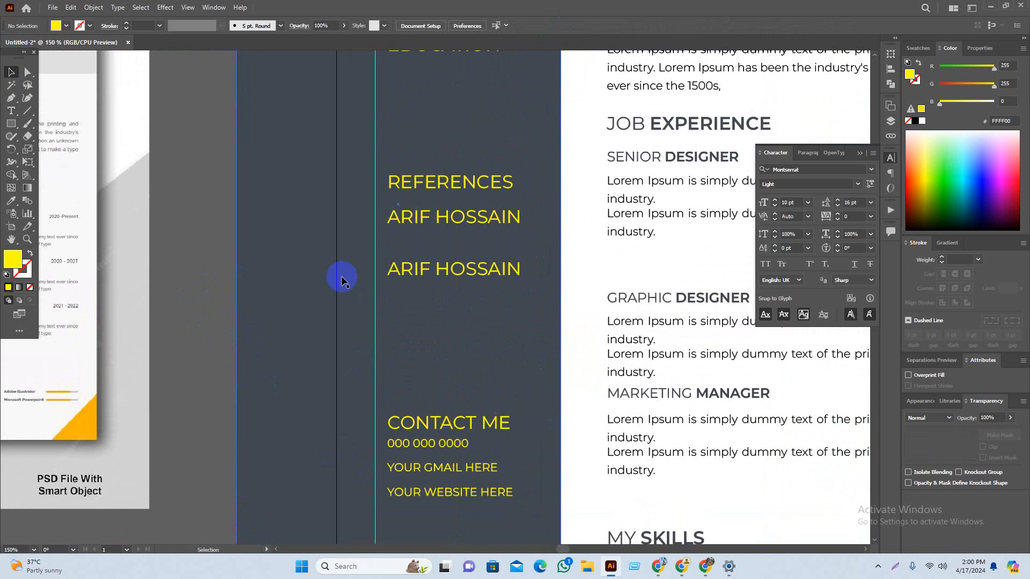
scroll(341, 279, down, 2)
alt+click(368, 315)
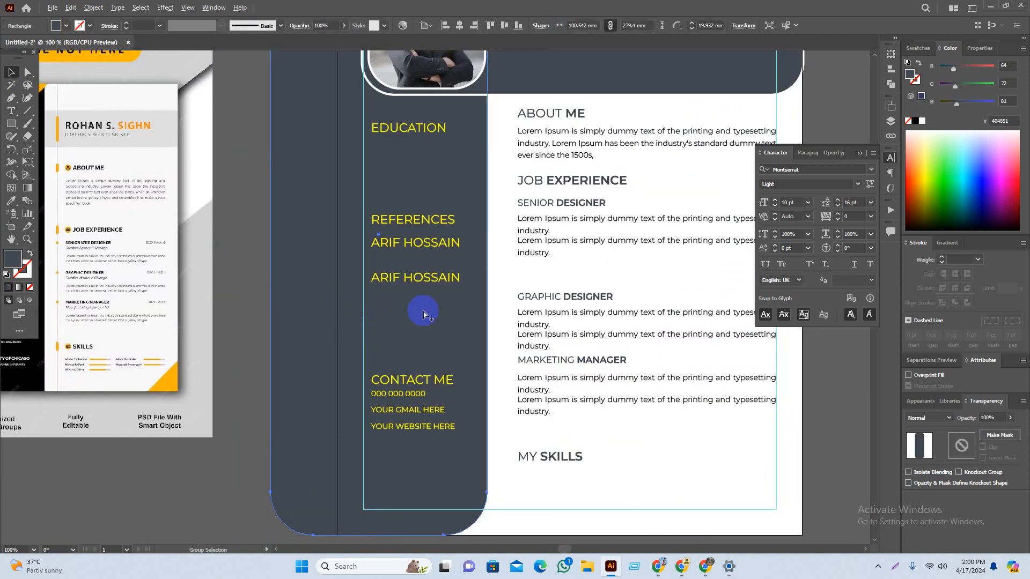
scroll(423, 311, down, 1)
click(315, 378)
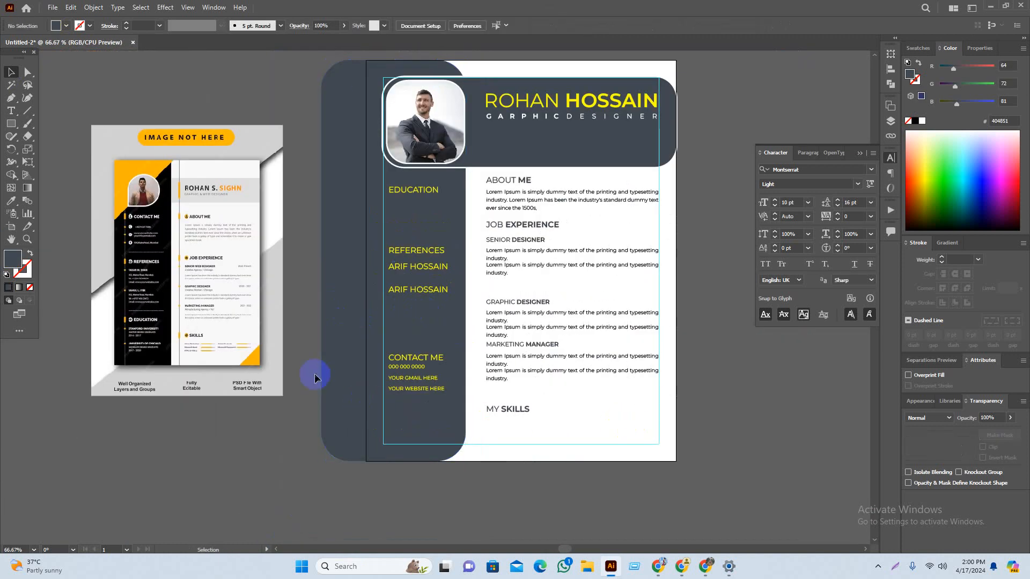
Step: Select the yellow sidebar headings, including CONTACT ME, and nudge them slightly right
click(542, 141)
click(738, 127)
drag(723, 137, 723, 147)
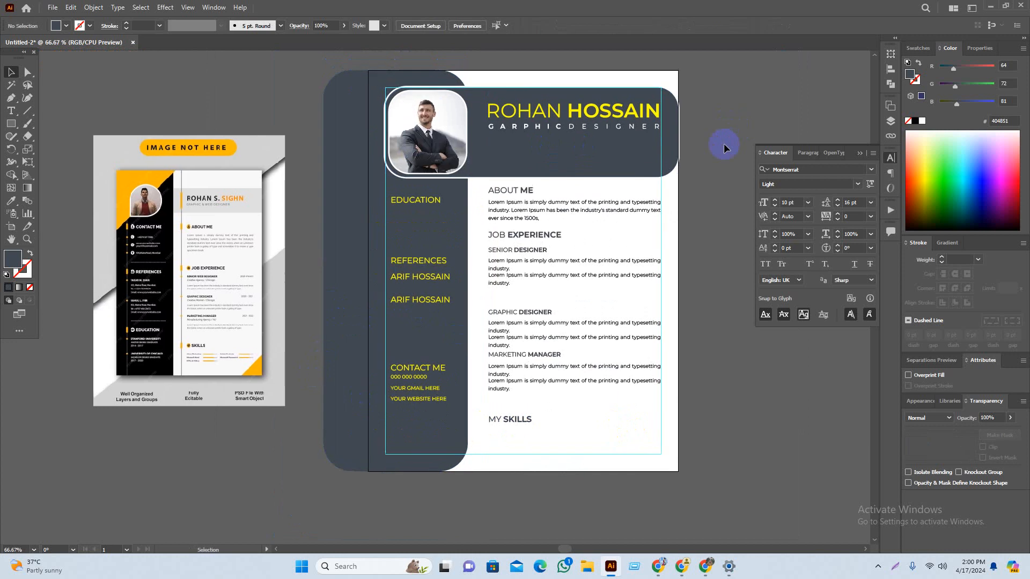
scroll(407, 203, up, 2)
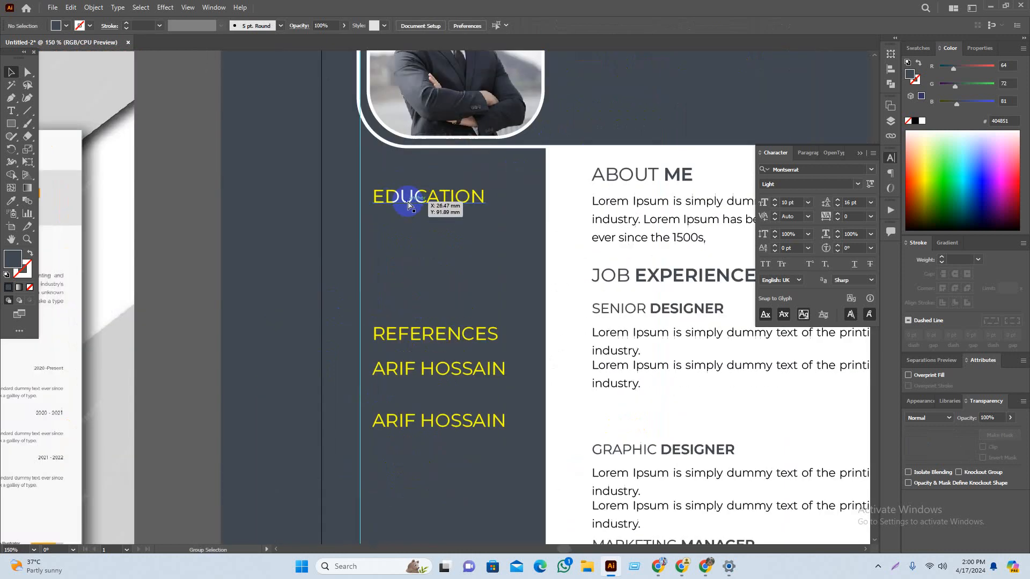
drag(451, 173, 478, 287)
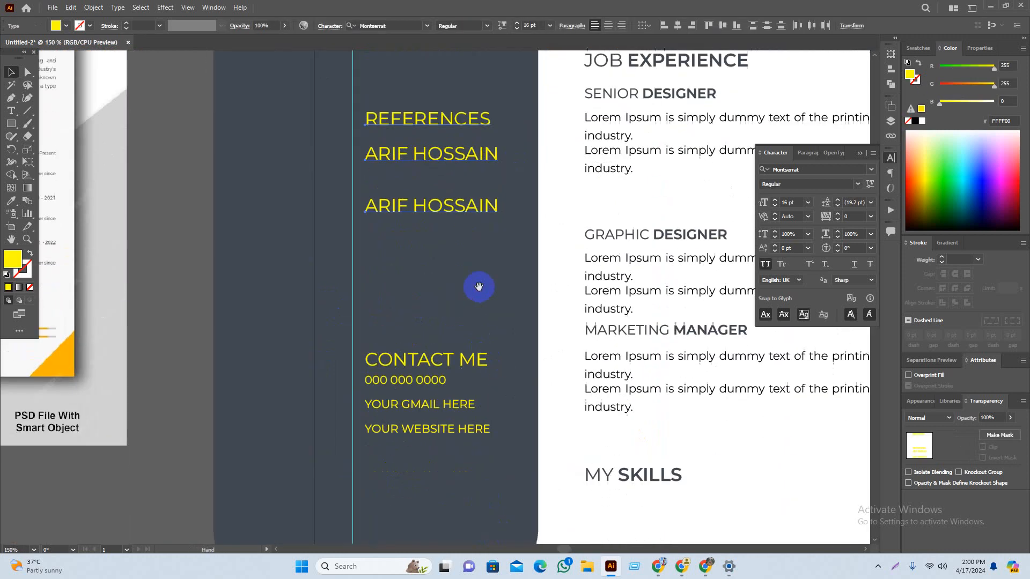
drag(438, 328, 486, 464)
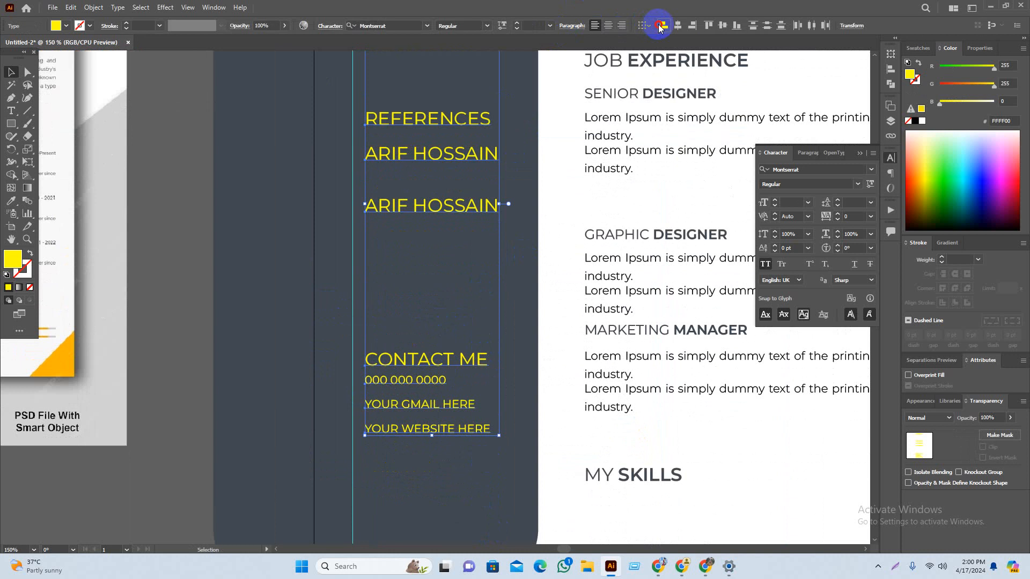
drag(405, 204, 413, 207)
click(212, 217)
Step: Alt+Shift-drag a copy of EDUCATION straight down below the original
scroll(219, 249, up, 5)
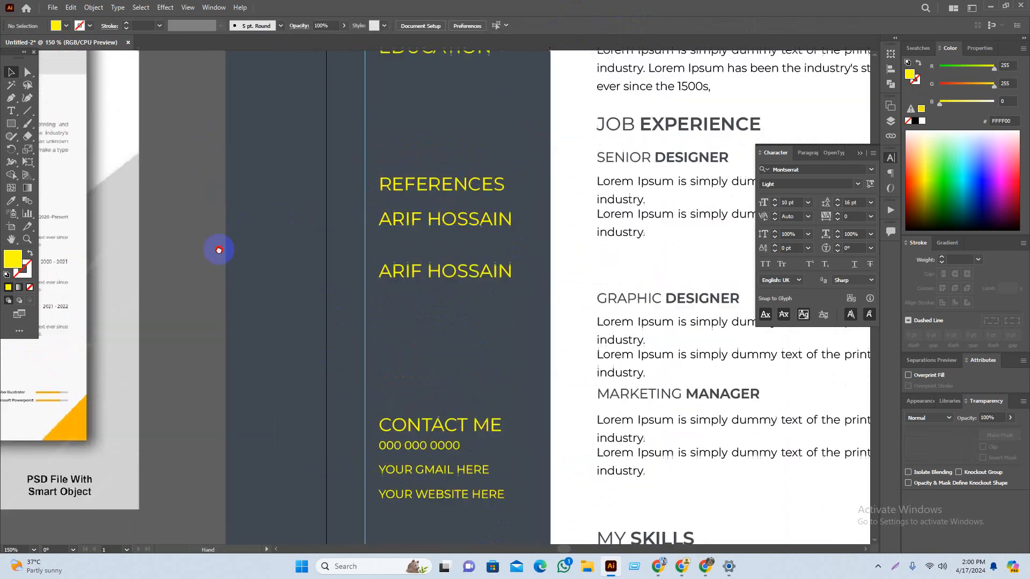
scroll(453, 171, left, 2)
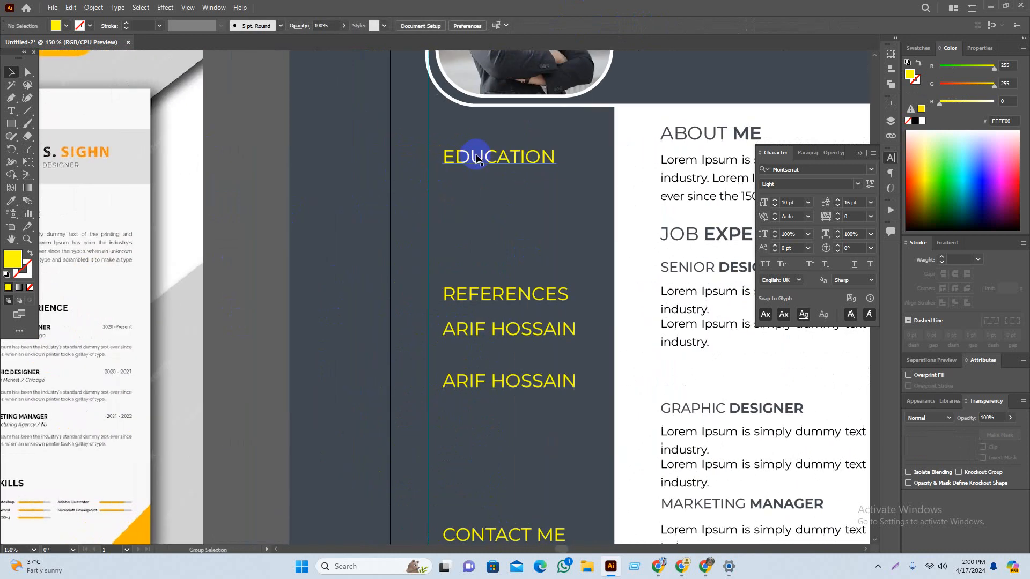
drag(472, 157, 474, 199)
scroll(218, 329, down, 1)
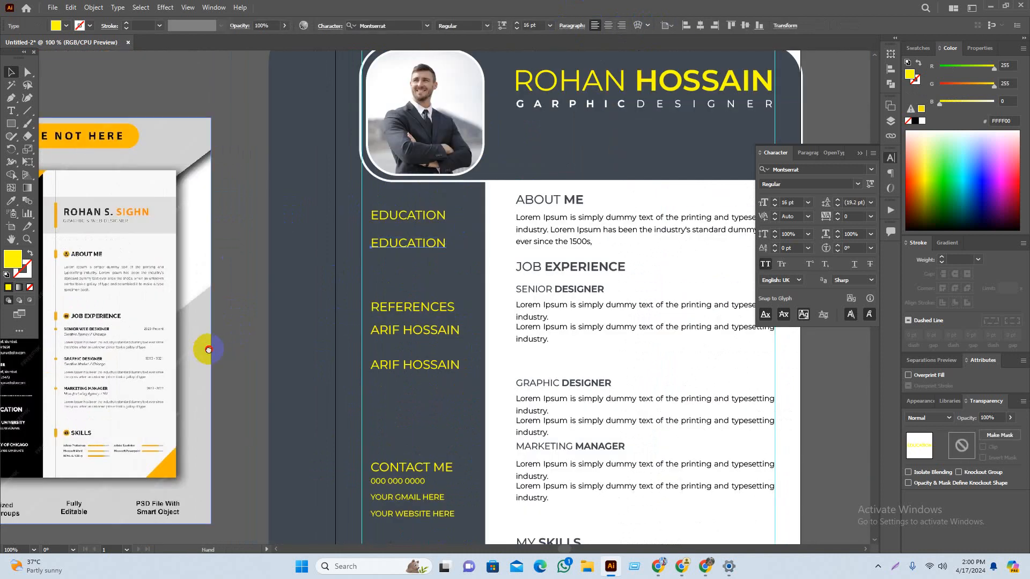
Step: Retype the EDUCATION copy as UNIVERSITY
drag(202, 349, 338, 330)
double_click(559, 231)
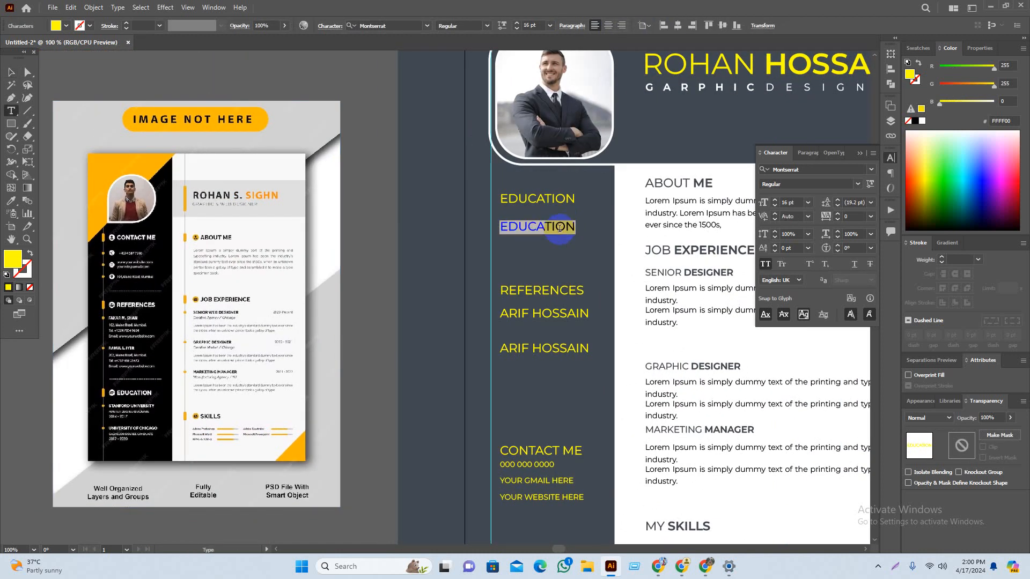
text(YN)
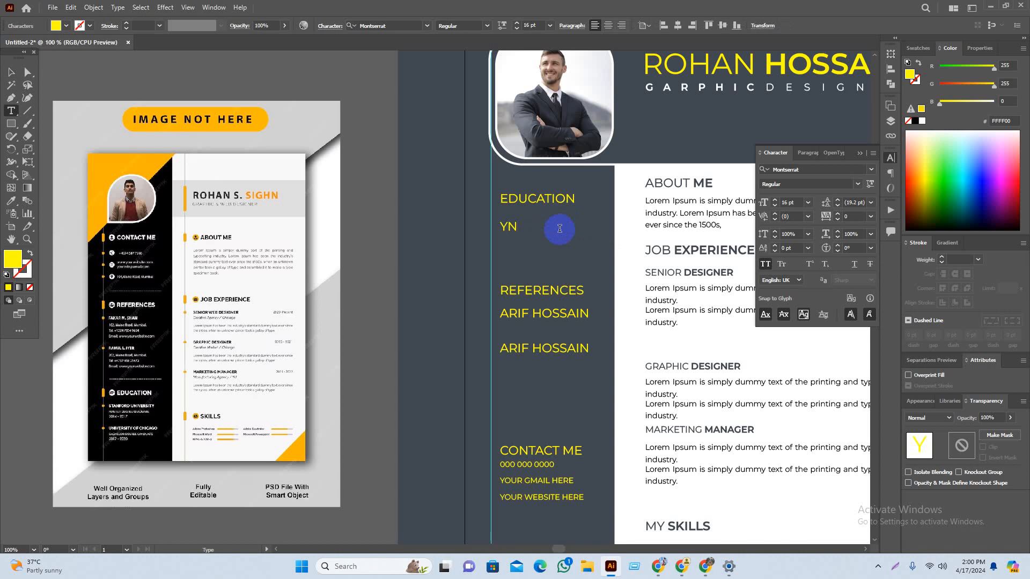
scroll(167, 450, up, 1)
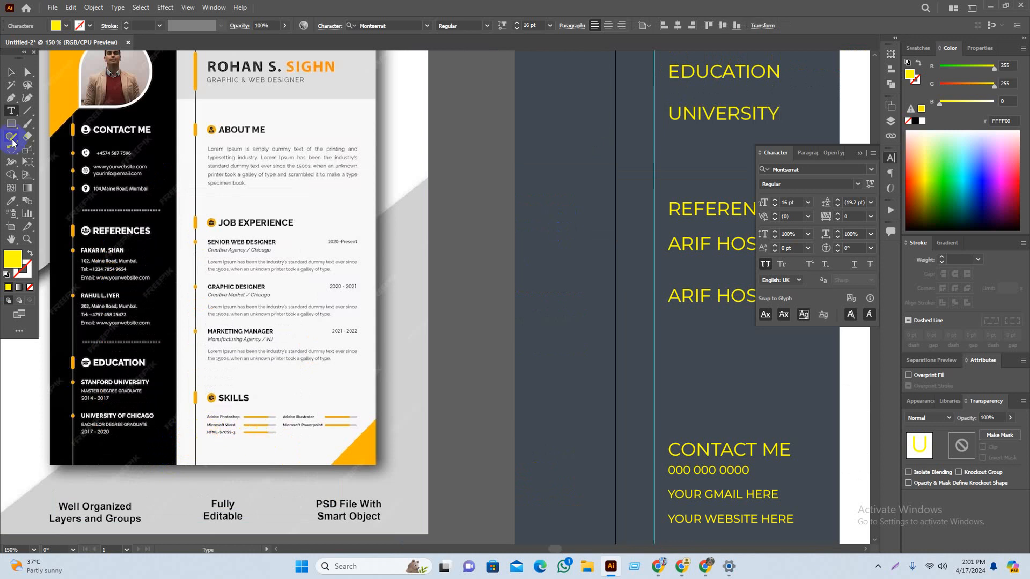
click(12, 72)
click(476, 217)
Step: Duplicate the UNIVERSITY line onto a new line below it
drag(477, 217, 452, 216)
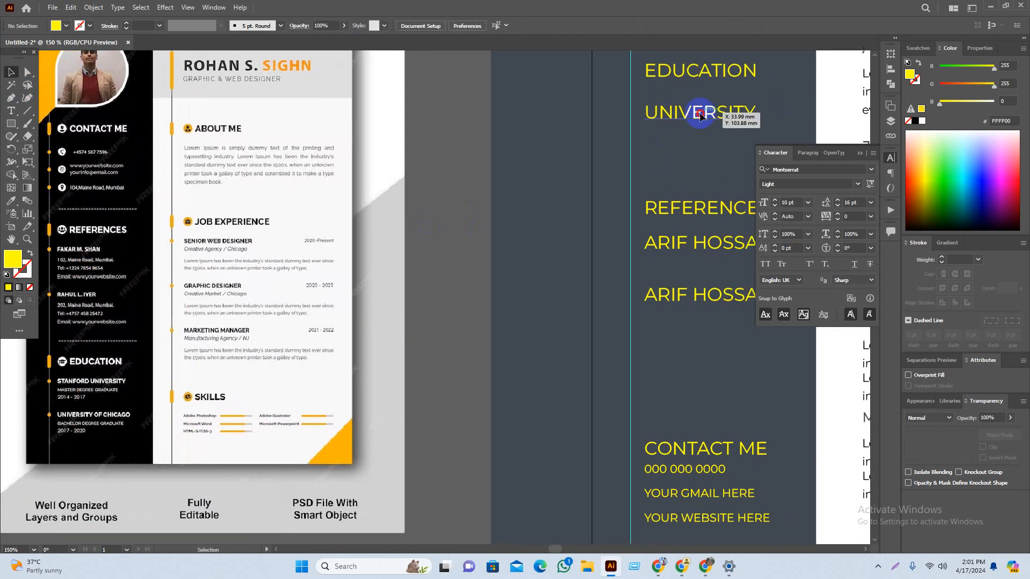
drag(700, 108, 725, 151)
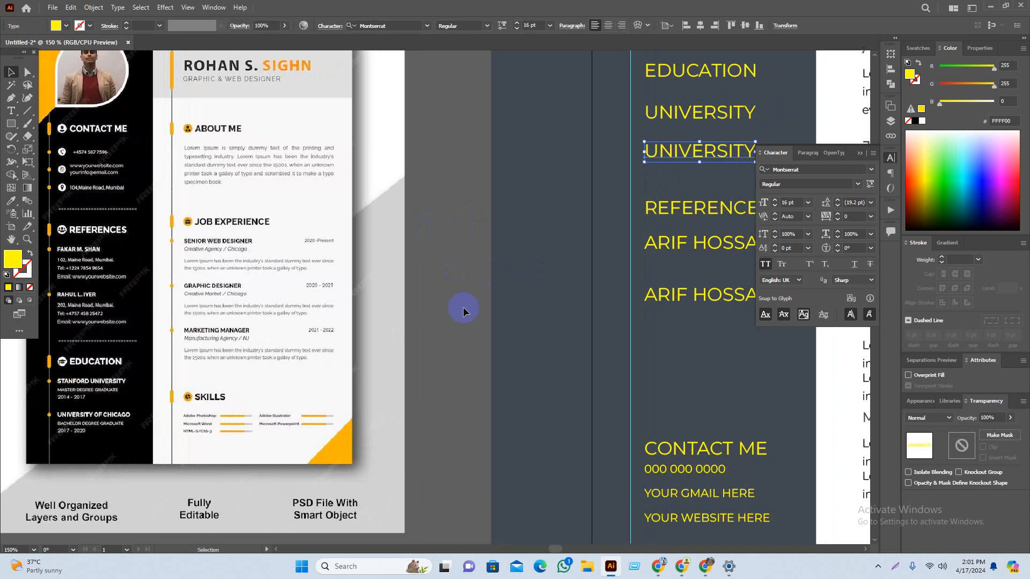
click(457, 273)
drag(466, 275, 546, 271)
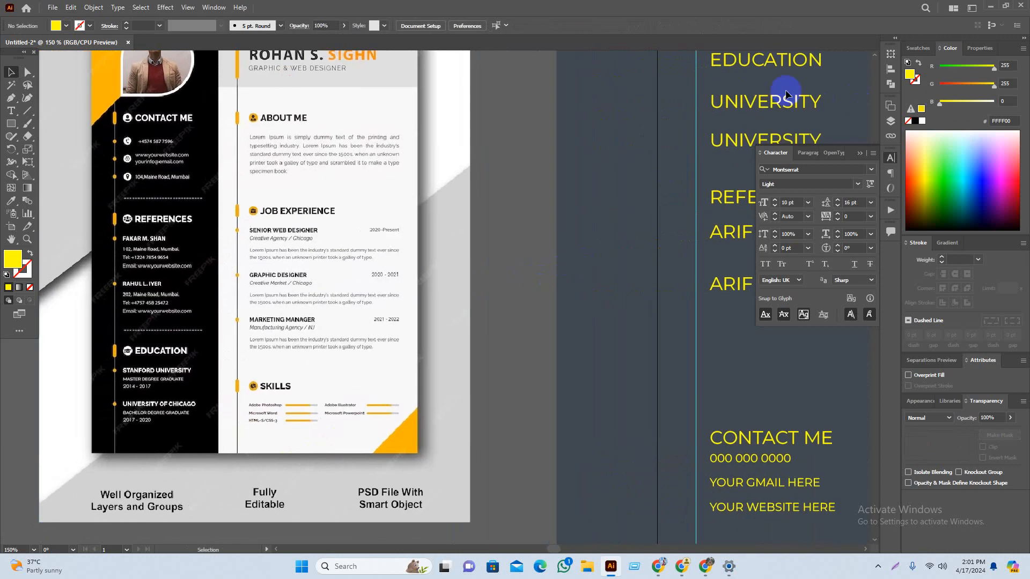
Step: Move both UNIVERSITY lines onto the reference resume image near its SKILLS section
click(776, 107)
shift+click(739, 140)
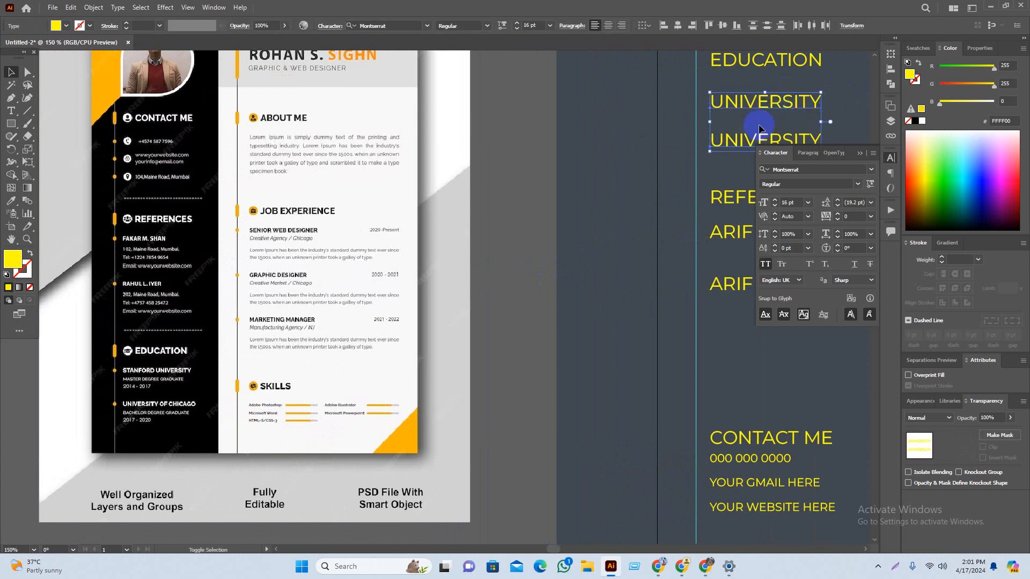
drag(765, 102, 295, 333)
click(516, 370)
drag(421, 398, 593, 331)
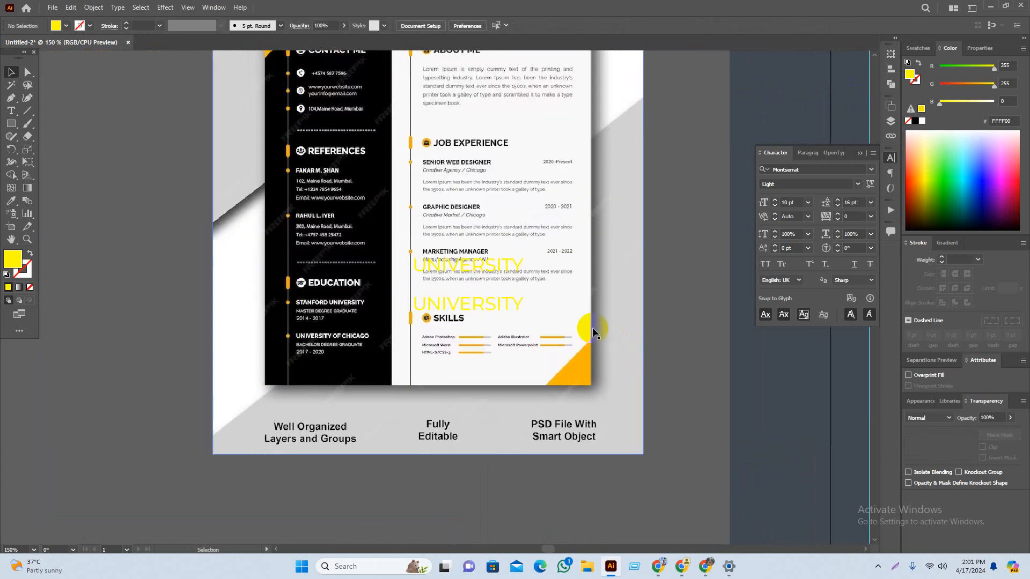
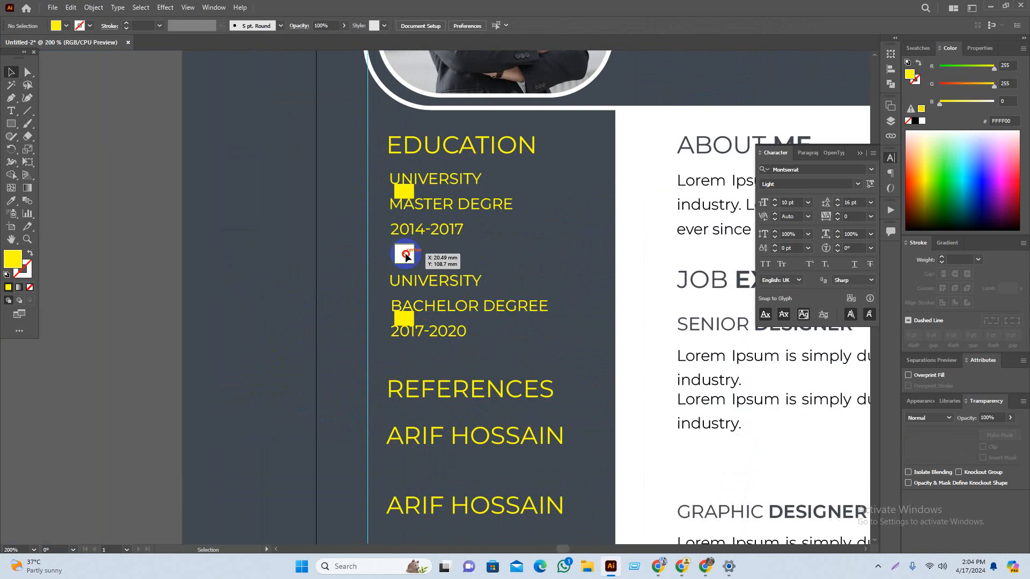
Step: Park the small yellow squares off the artboard to the left and delete the extra one
drag(406, 257, 257, 298)
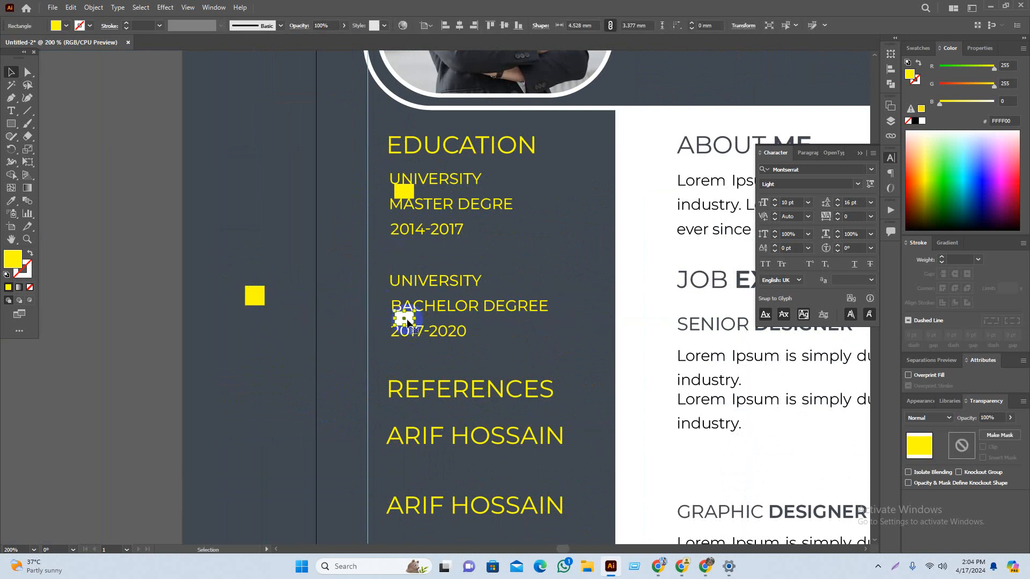
key(Delete)
drag(408, 191, 255, 342)
click(308, 413)
Step: Group the bachelor and master degree entries' lines separately, then select the whole Education section
drag(315, 420, 285, 381)
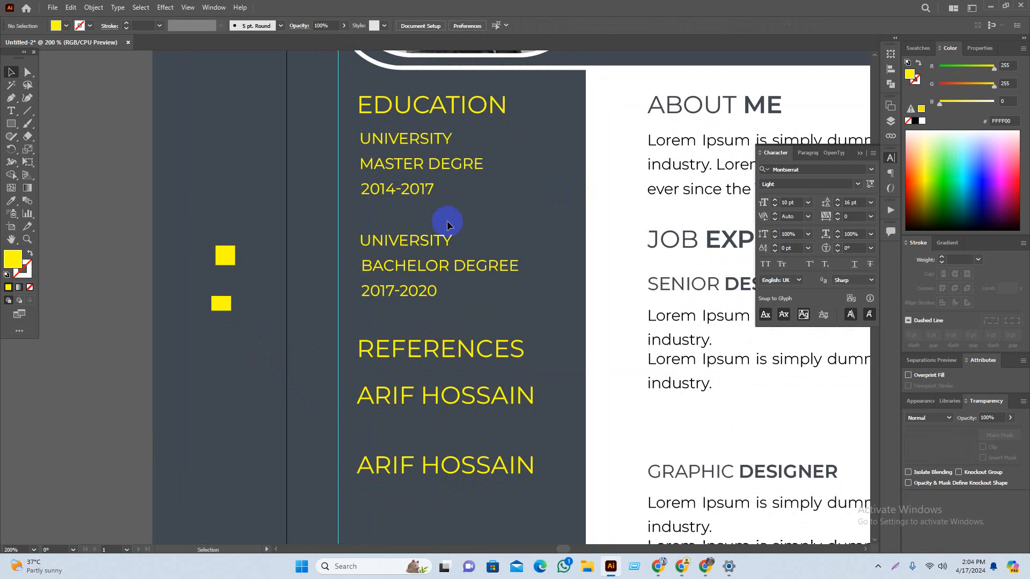
drag(447, 221, 362, 312)
key(ctrl+g)
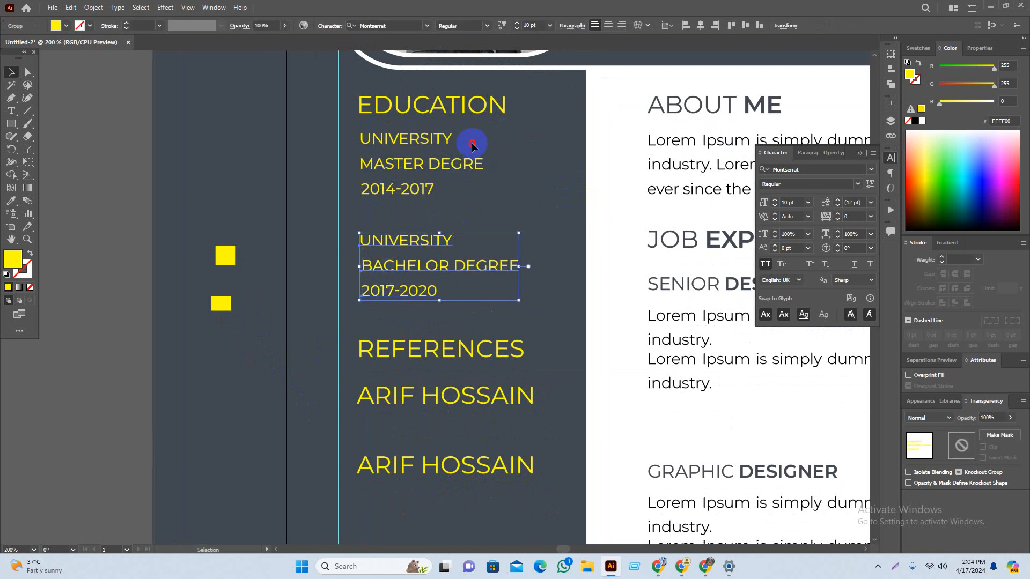
drag(364, 208, 365, 210)
key(ctrl+g)
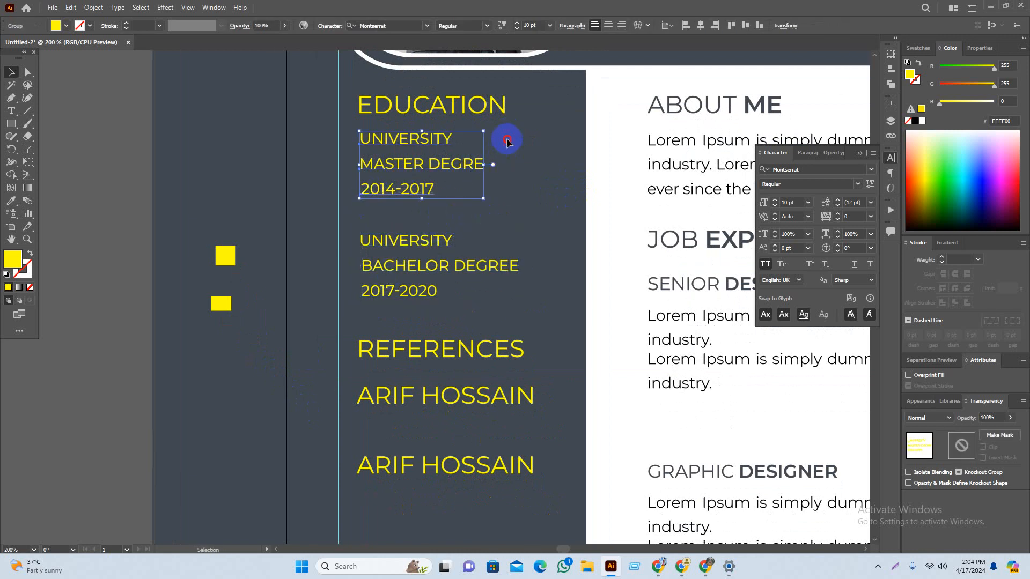
click(531, 119)
drag(562, 92, 345, 361)
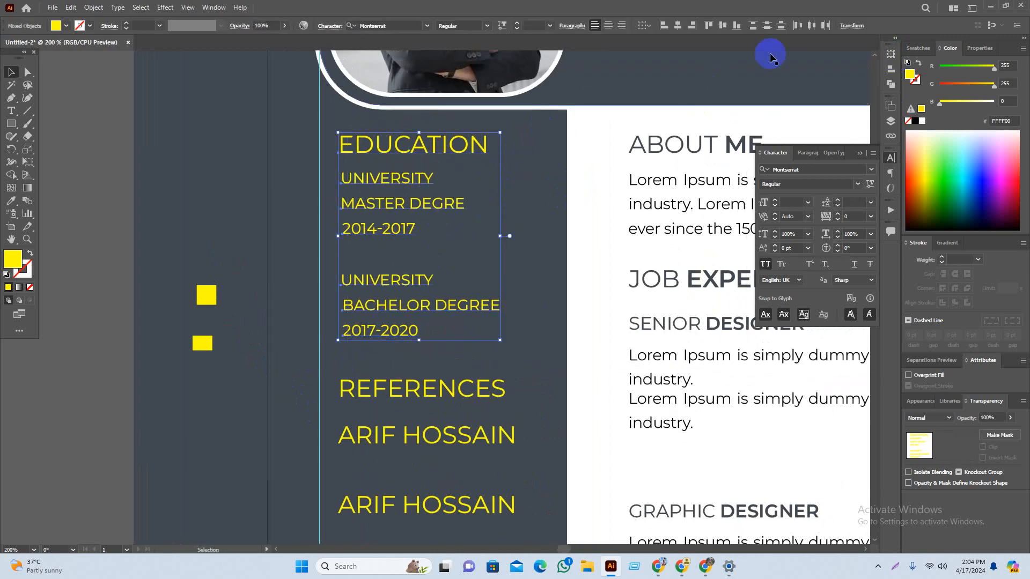
Step: Move the bachelor degree block higher, returning the yellow square off the artboard
click(535, 207)
scroll(519, 223, down, 1)
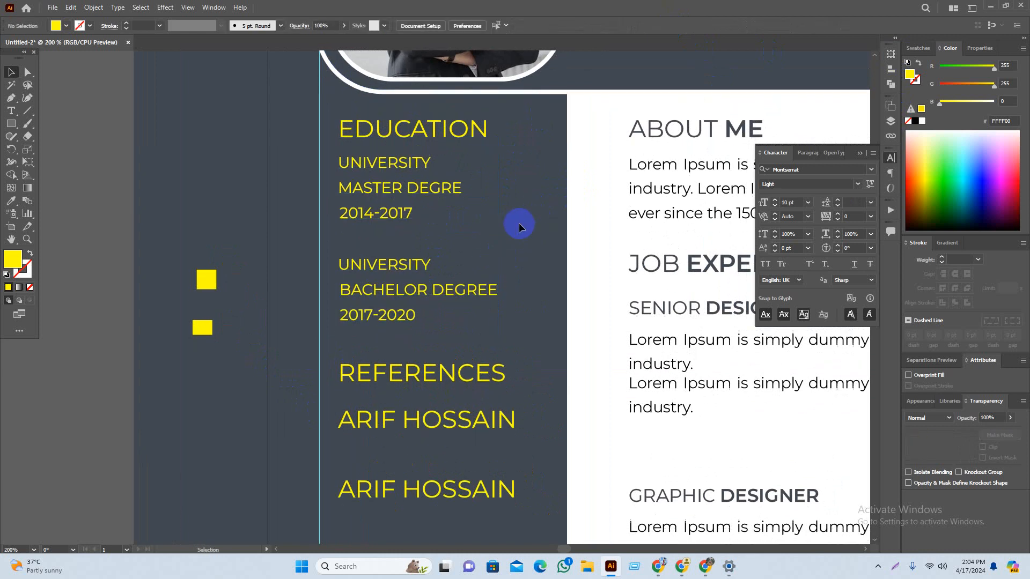
scroll(541, 209, down, 1)
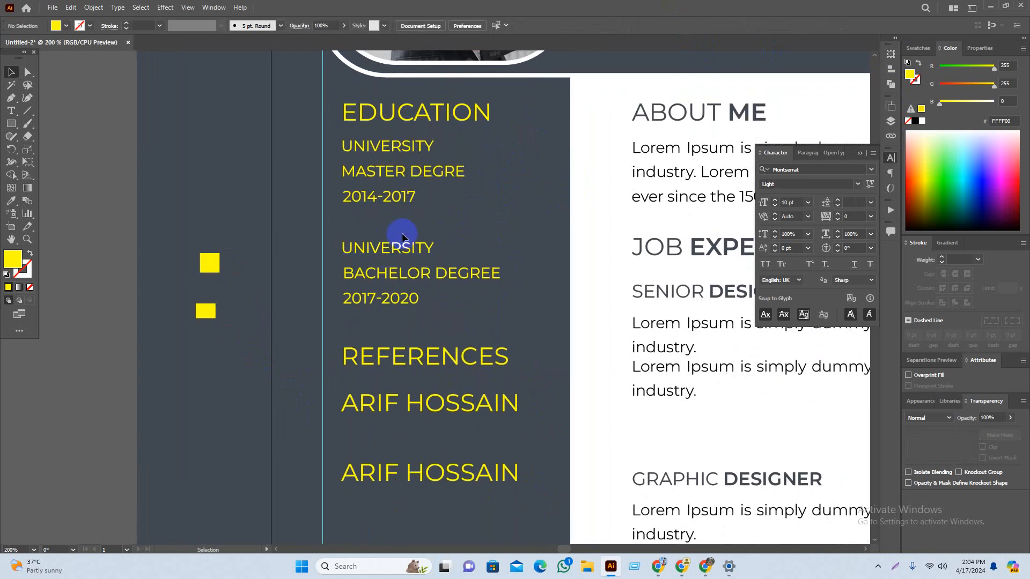
drag(213, 269, 356, 218)
scroll(343, 245, up, 2)
drag(397, 258, 398, 216)
click(257, 271)
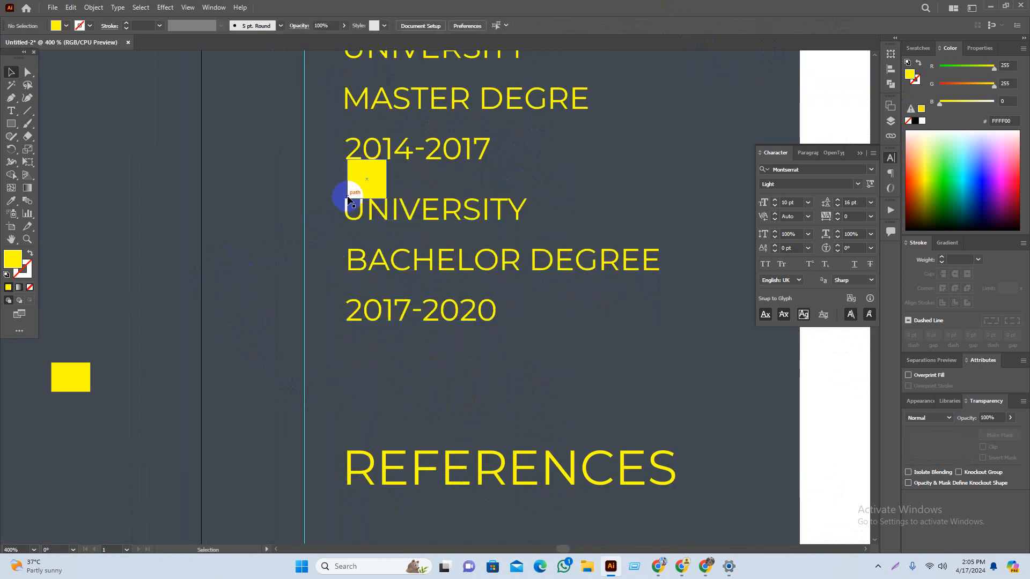
drag(355, 188, 105, 275)
Step: After checking the reference resume, put the yellow square beside EDUCATION and nudge both education blocks down
click(253, 322)
scroll(253, 320, down, 2)
drag(234, 358, 289, 336)
scroll(356, 299, down, 2)
scroll(294, 340, down, 1)
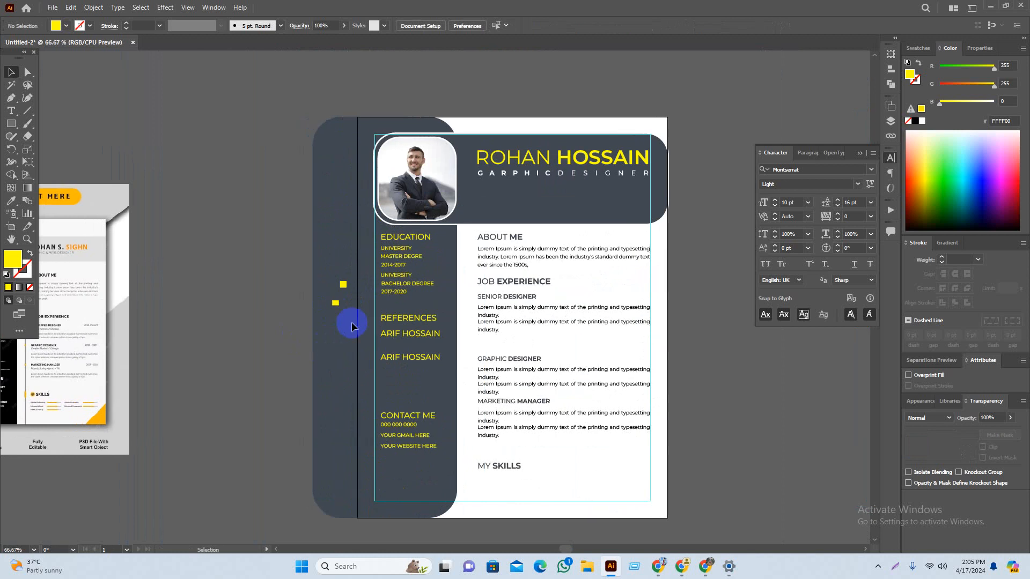
scroll(358, 288, up, 1)
scroll(436, 251, up, 1)
scroll(504, 273, down, 2)
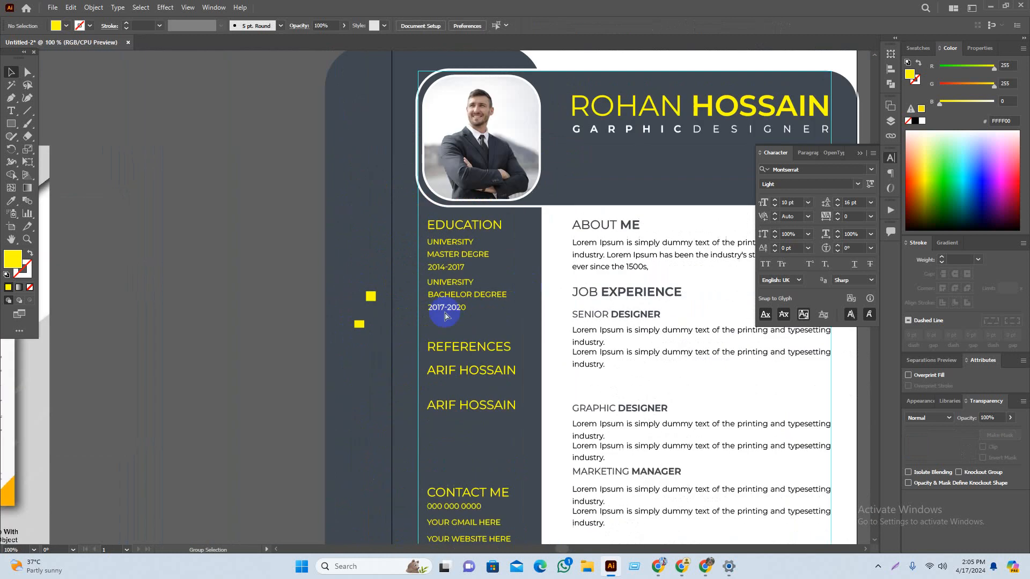
mouse_move(219, 341)
mouse_down()
mouse_move(544, 306)
mouse_move(410, 307)
mouse_up()
drag(715, 262, 506, 290)
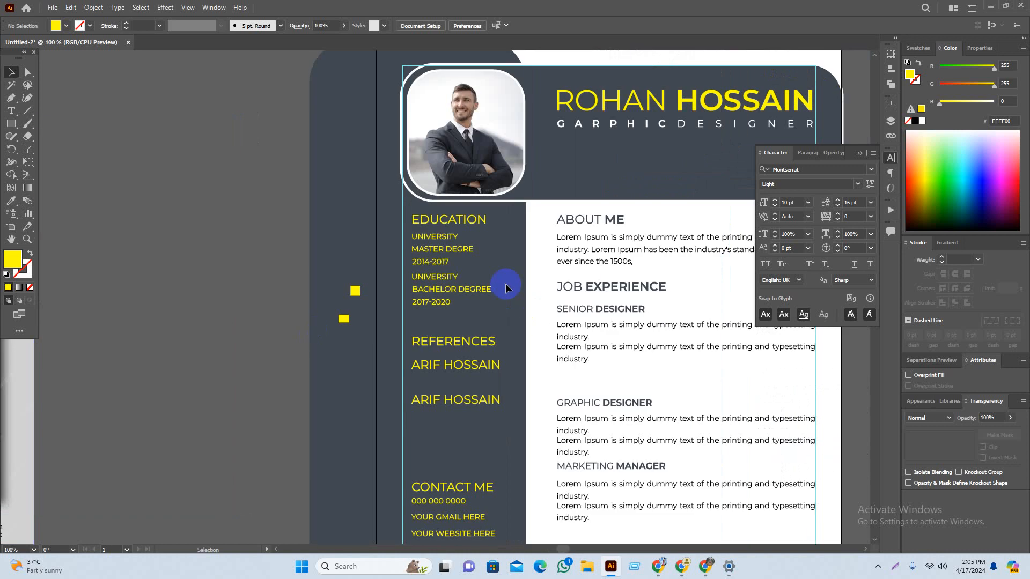
scroll(415, 246, up, 4)
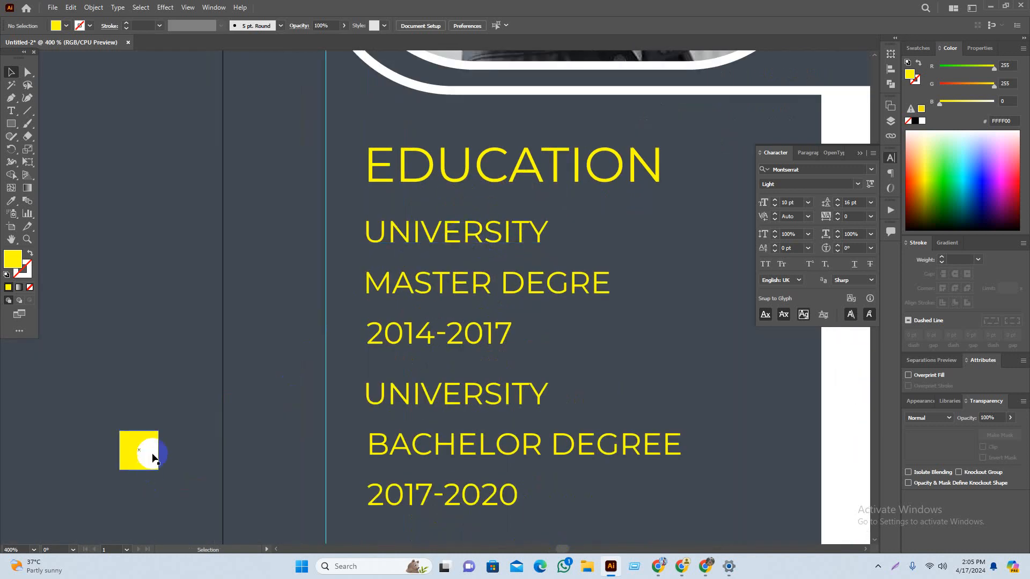
drag(153, 453, 396, 206)
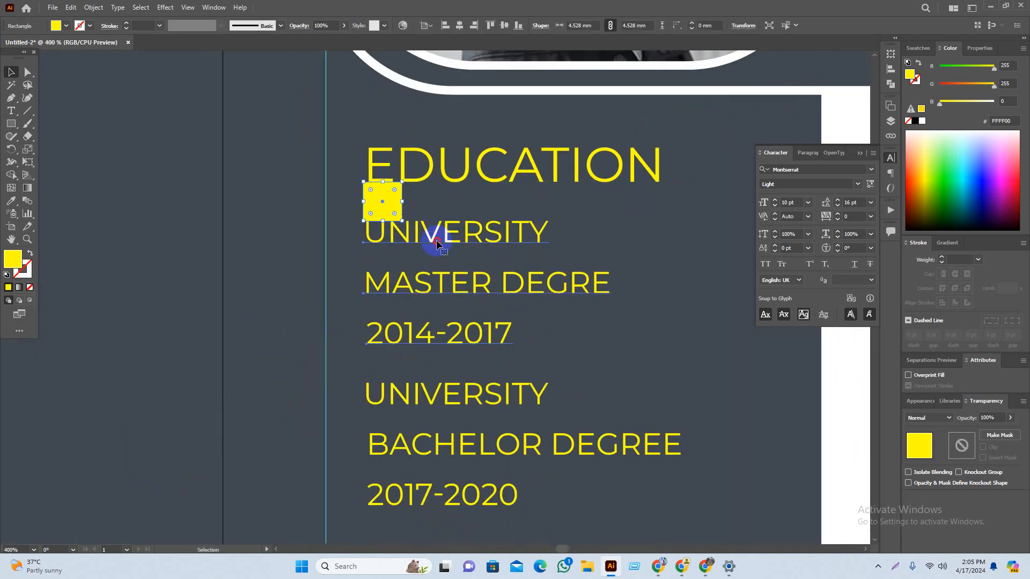
click(436, 239)
shift+click(450, 398)
drag(471, 338, 470, 354)
Step: Stretch the yellow square into a tall bar and move it down the left column
click(103, 334)
scroll(408, 201, up, 2)
click(345, 205)
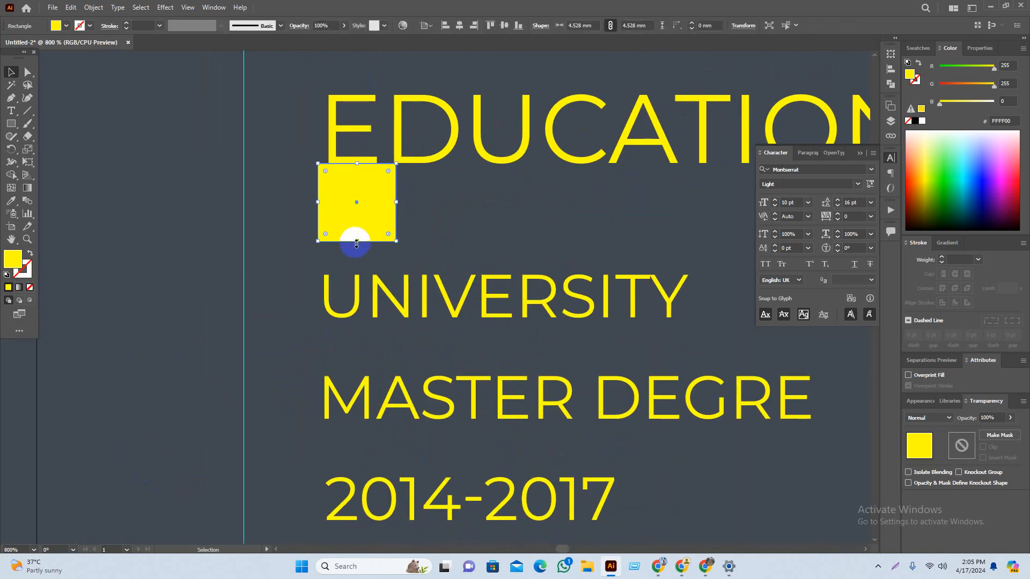
drag(356, 242, 357, 275)
click(321, 451)
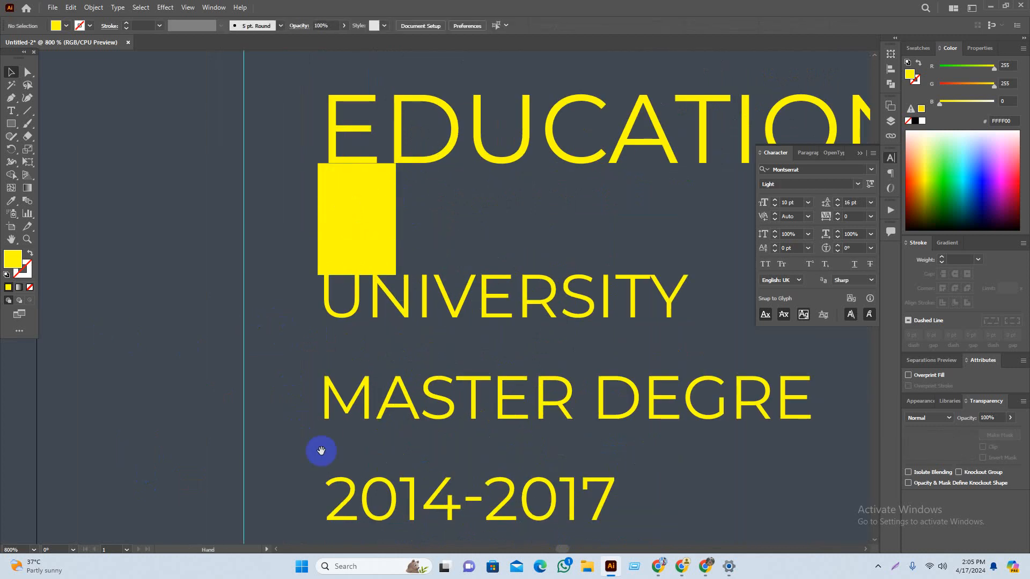
drag(322, 450, 351, 223)
scroll(351, 223, down, 1)
drag(381, 95, 375, 361)
scroll(460, 254, down, 5)
drag(455, 242, 451, 268)
Step: Position the yellow bar below 2017-2020, just above the REFERENCES heading
click(168, 354)
scroll(259, 318, down, 2)
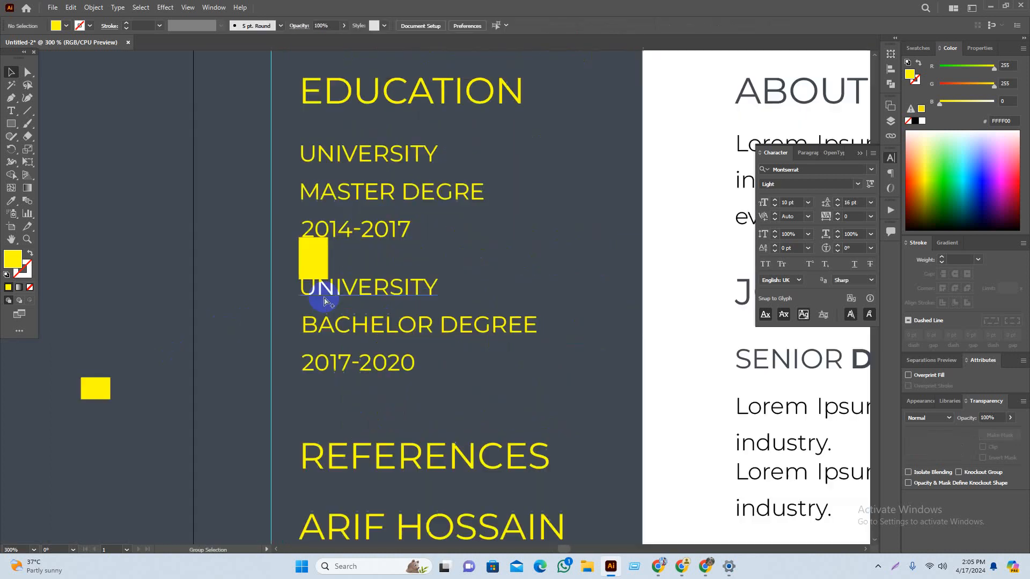
drag(324, 301, 338, 224)
drag(328, 169, 325, 302)
drag(317, 401, 343, 339)
scroll(329, 341, down, 1)
click(268, 360)
drag(268, 379, 275, 365)
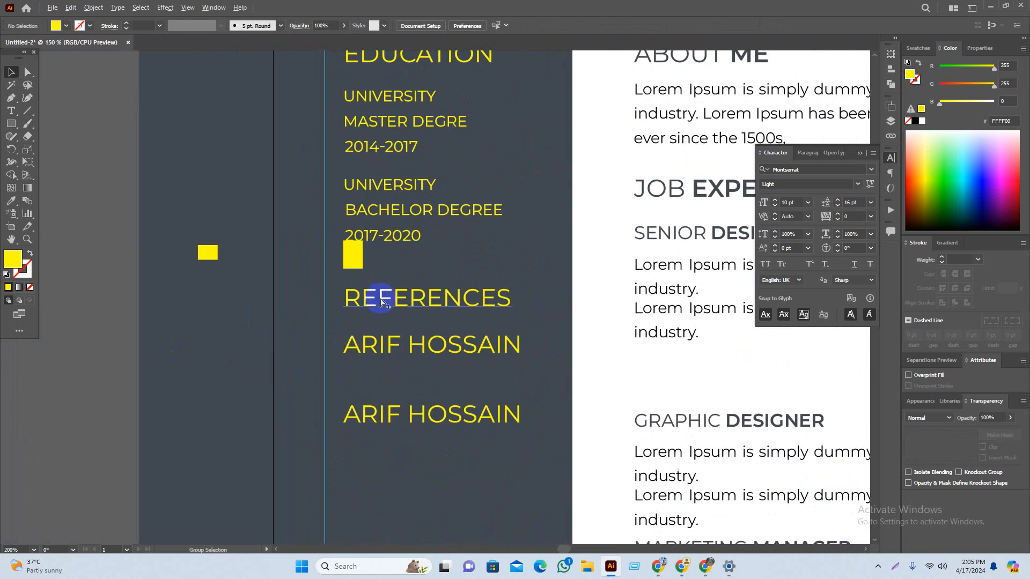
drag(324, 340, 341, 303)
scroll(403, 245, up, 3)
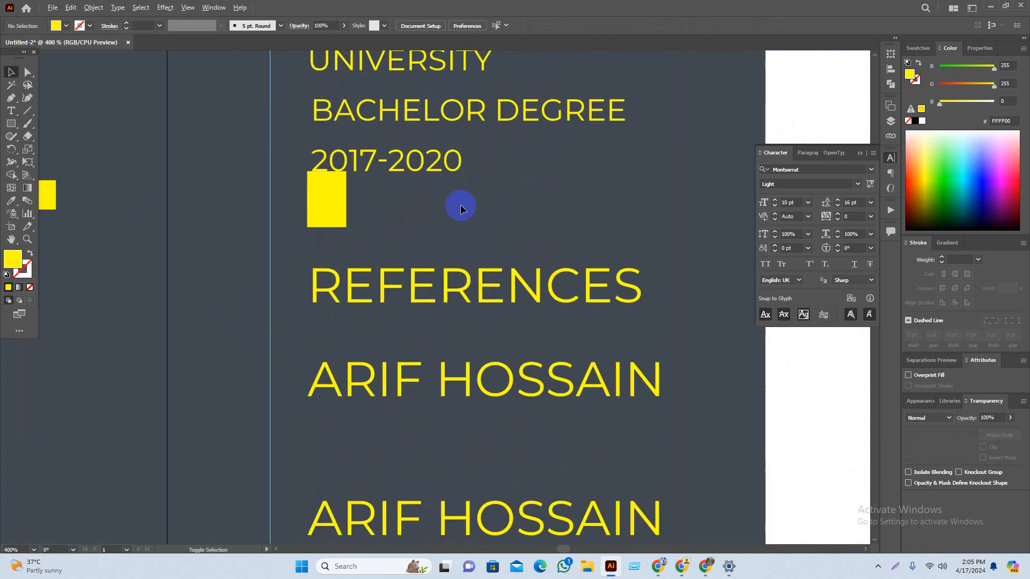
click(27, 111)
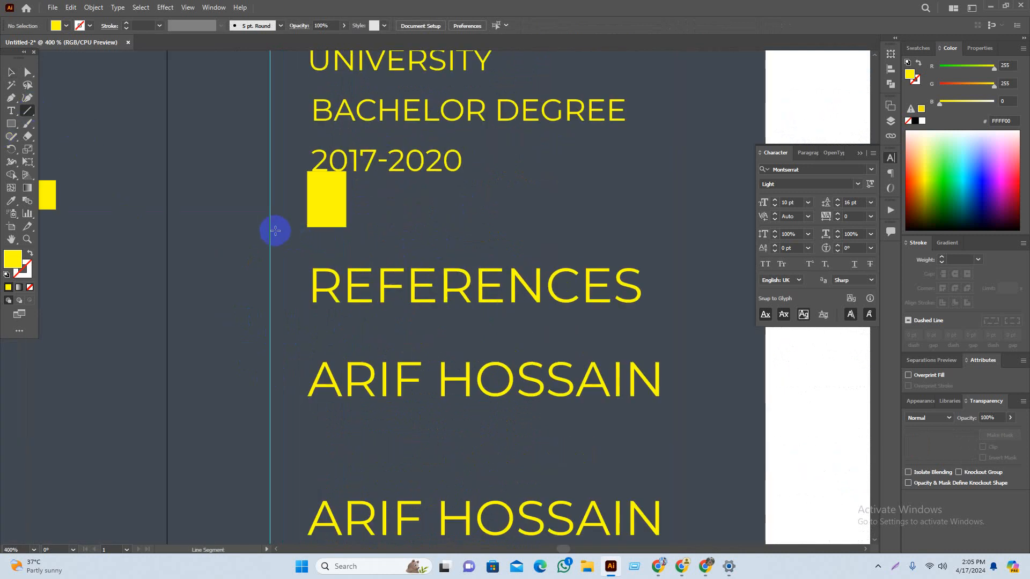
Step: Draw a yellow horizontal divider above REFERENCES and lower the yellow bar and heading beneath it
drag(272, 228, 710, 252)
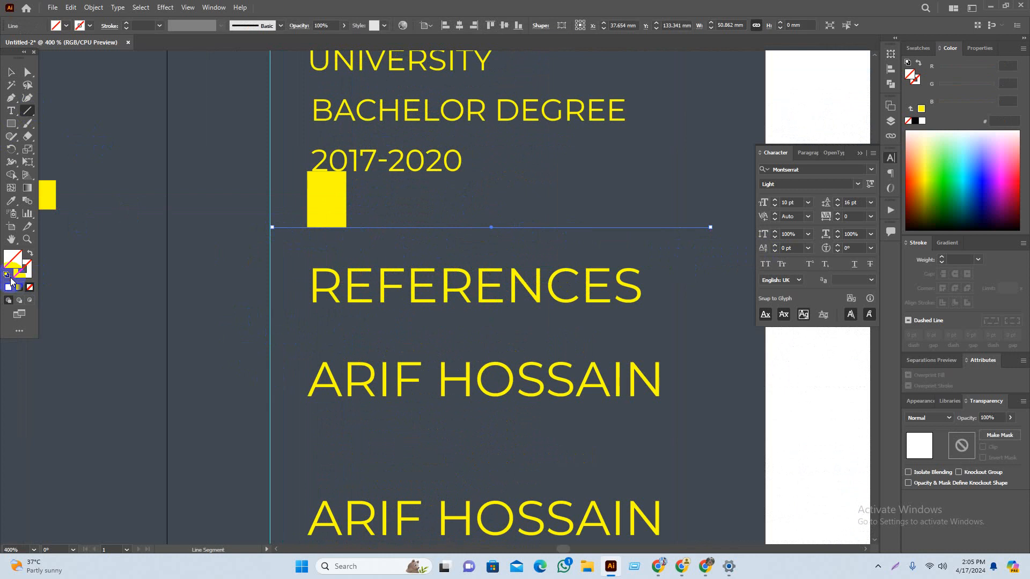
click(9, 286)
click(12, 73)
click(150, 277)
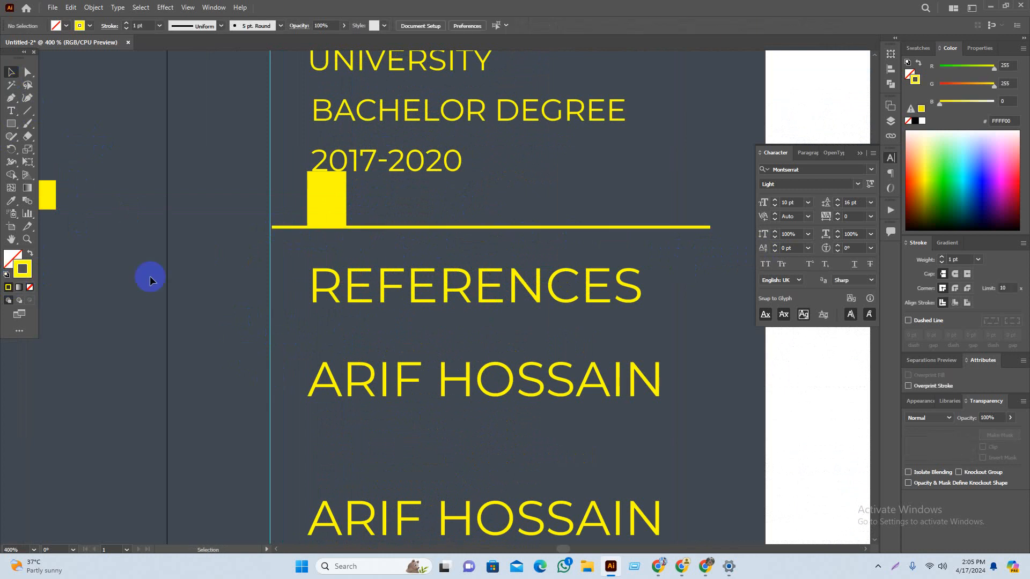
drag(288, 244, 253, 186)
drag(276, 150, 275, 205)
drag(379, 245, 378, 255)
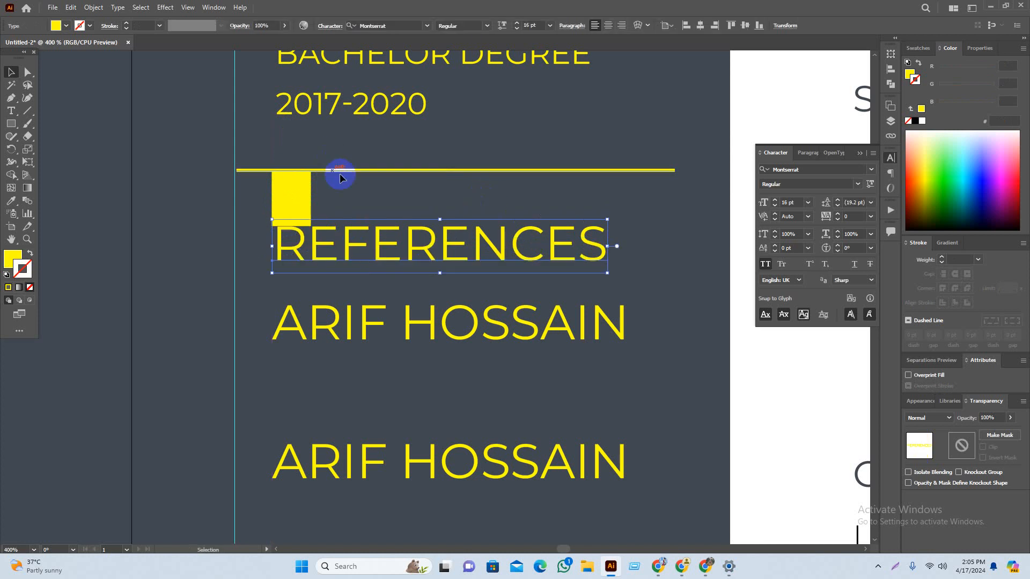
Step: Set both reference names to 12 pt
click(429, 288)
drag(414, 289, 403, 190)
click(394, 220)
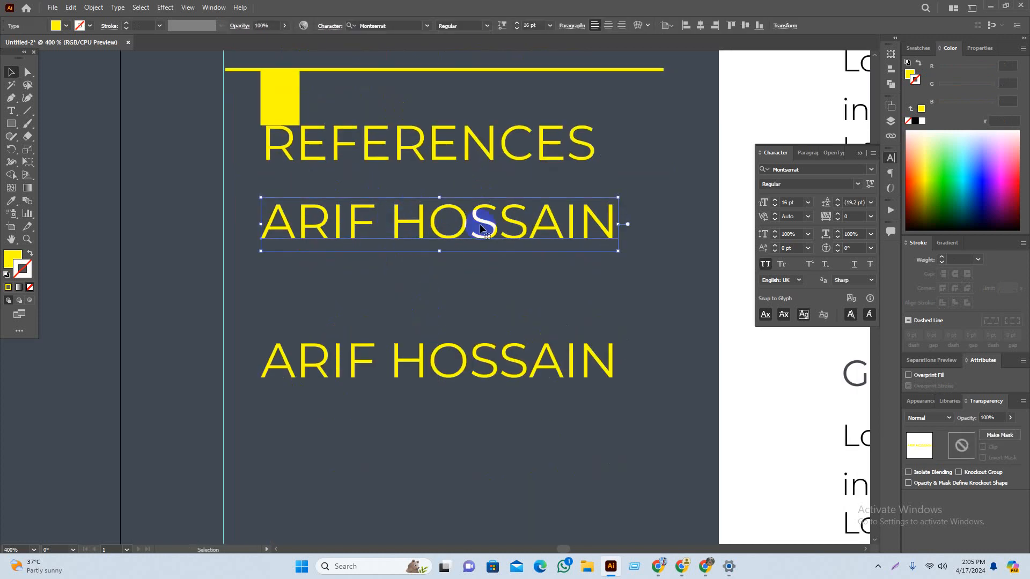
shift+click(418, 359)
click(550, 25)
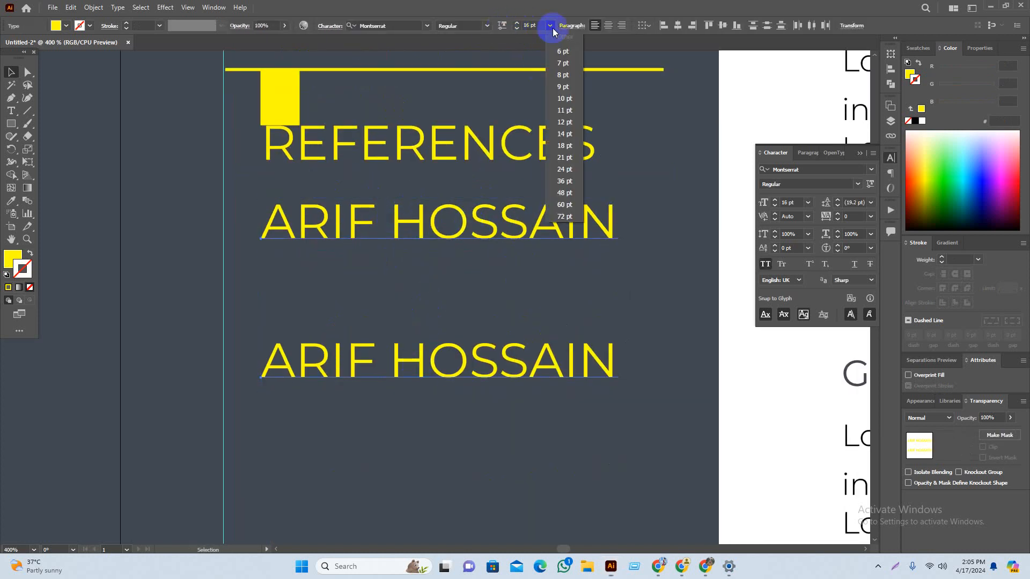
click(573, 127)
click(603, 259)
scroll(565, 351, down, 3)
Step: Compare the bachelor degree group against the reference resume
drag(592, 306, 537, 299)
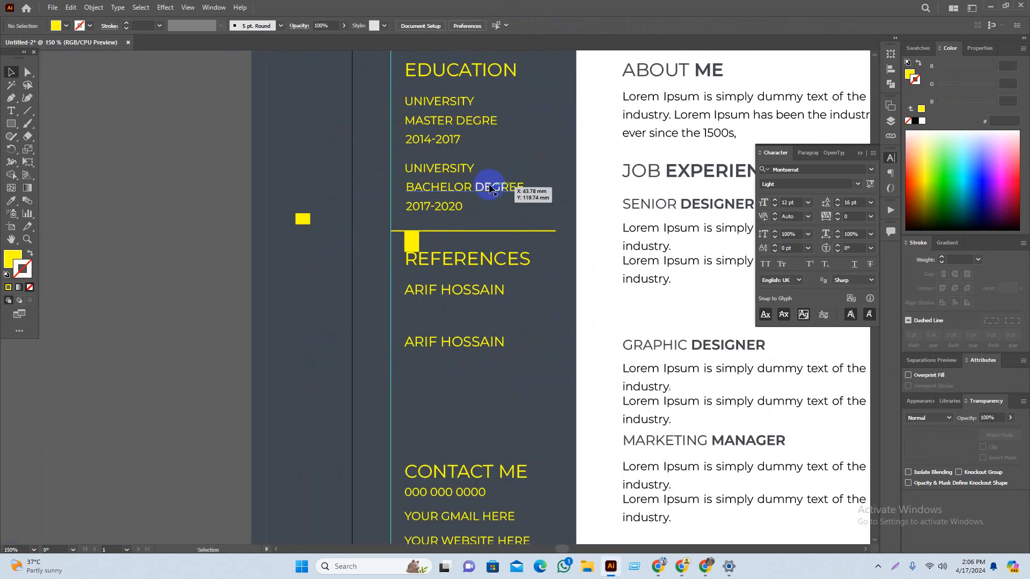
click(487, 189)
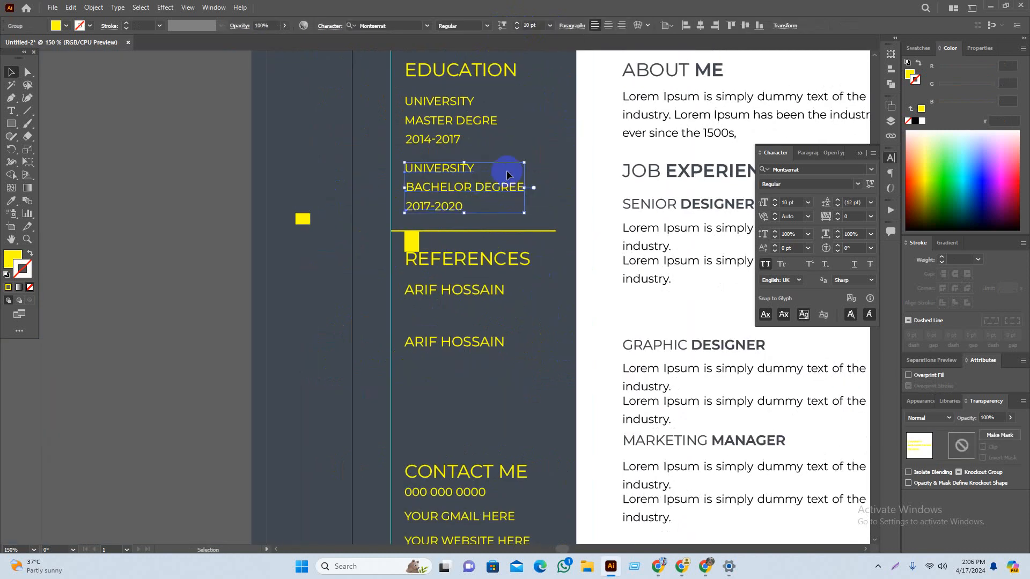
click(179, 313)
scroll(202, 315, up, 1)
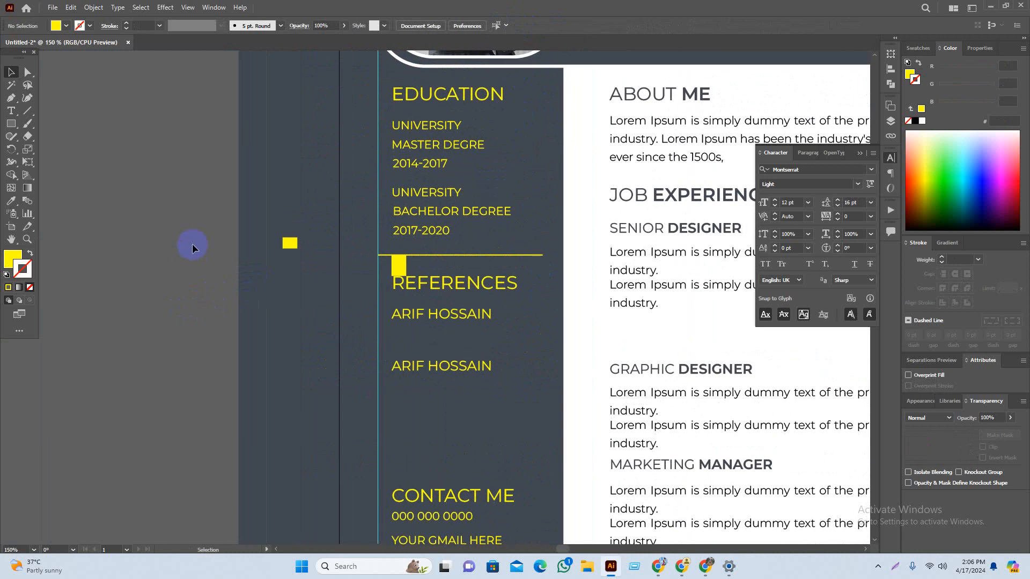
scroll(341, 303, down, 2)
drag(204, 347, 322, 349)
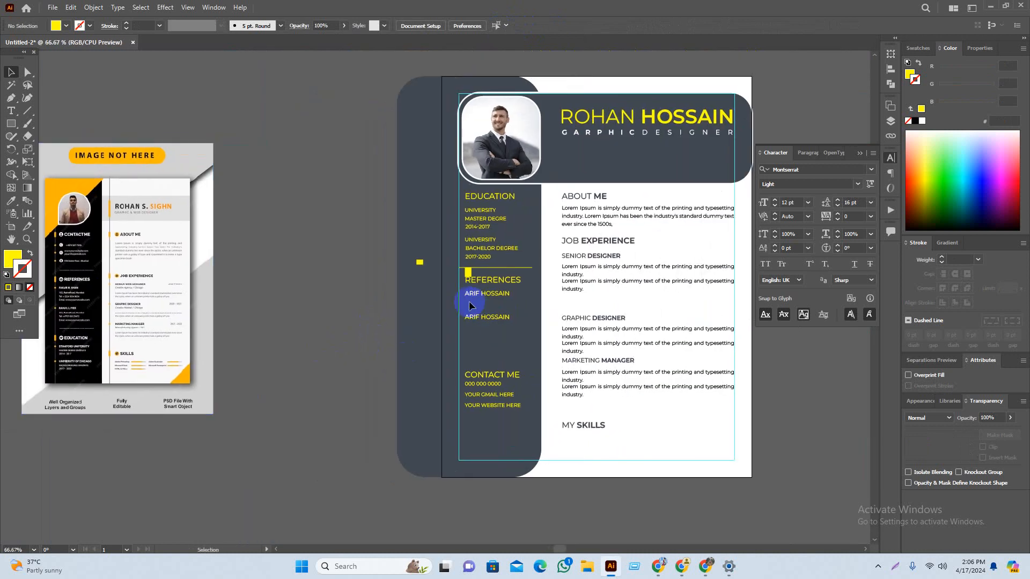
drag(412, 282, 481, 248)
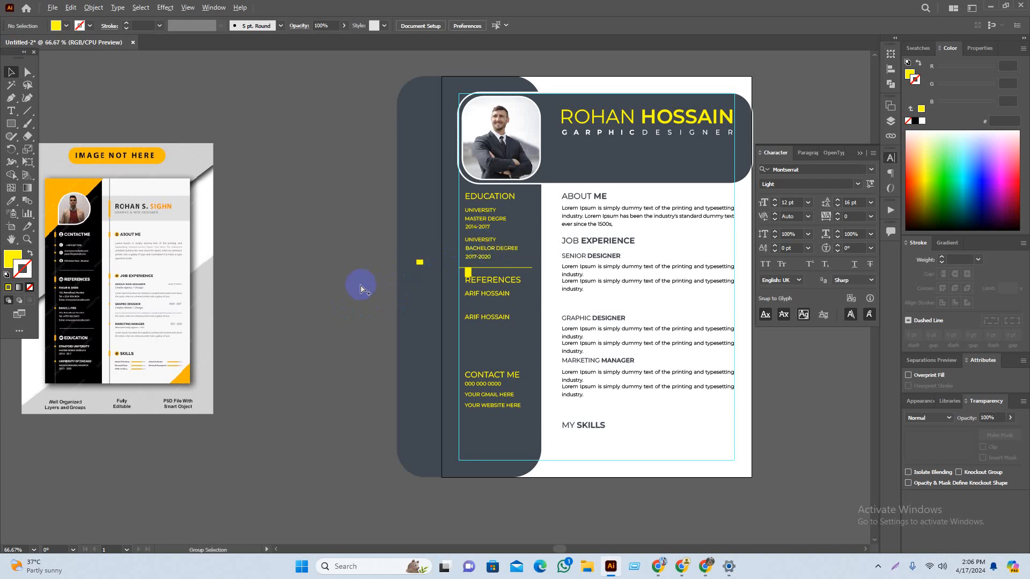
scroll(362, 288, up, 1)
drag(372, 316, 339, 327)
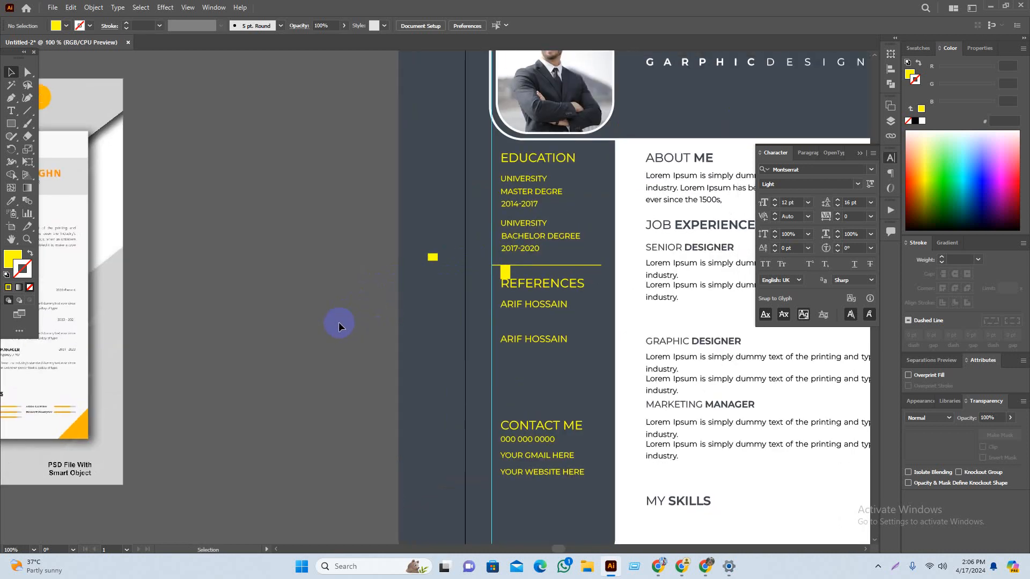
scroll(533, 202, up, 3)
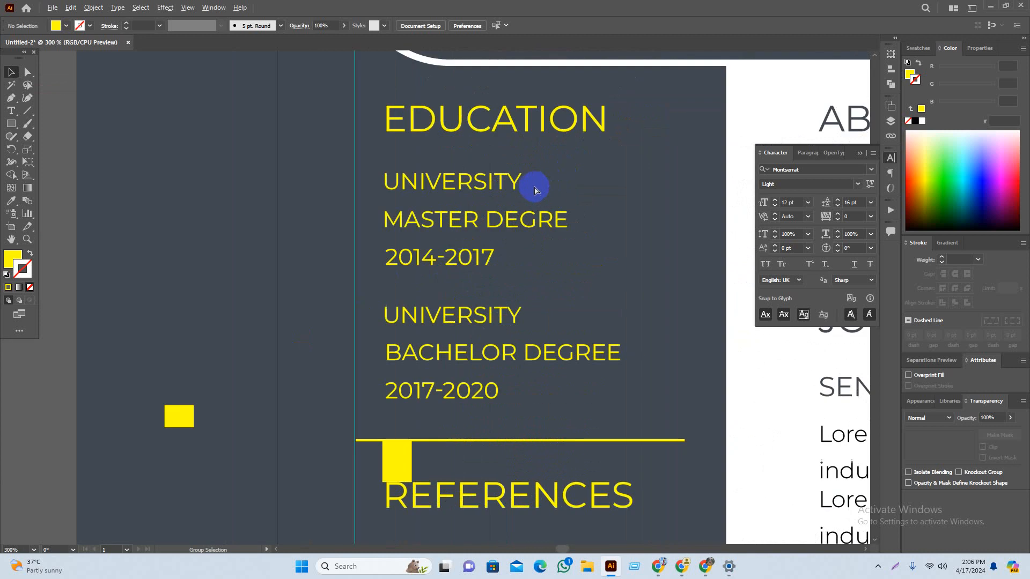
Step: Set both UNIVERSITY lines to 12 pt
click(491, 185)
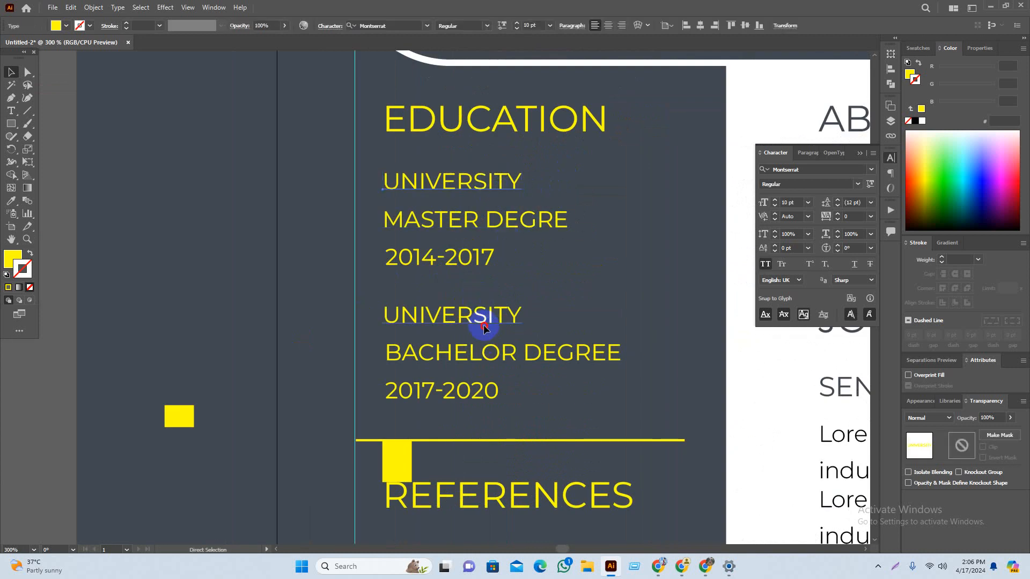
shift+click(499, 183)
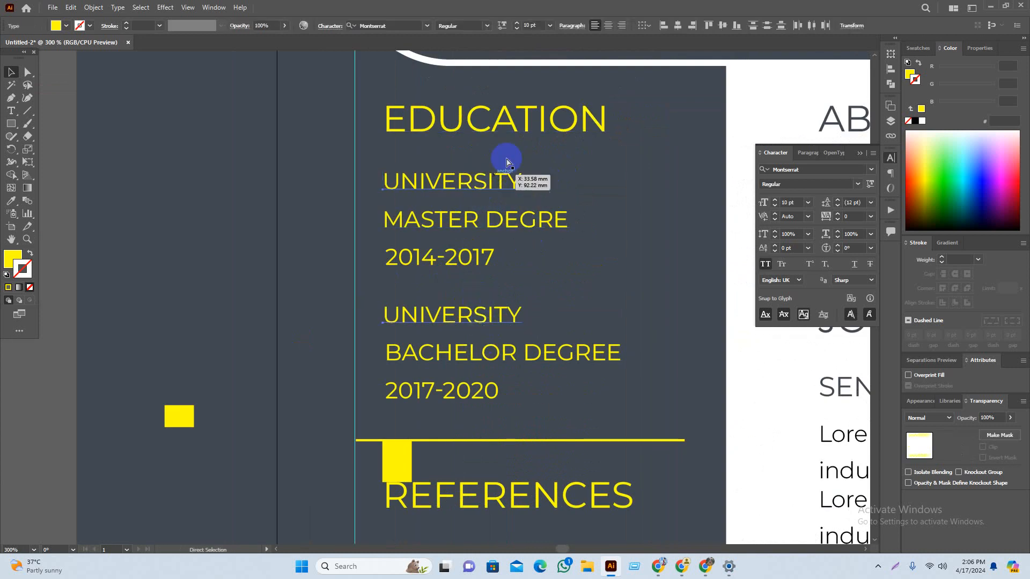
click(550, 25)
click(563, 122)
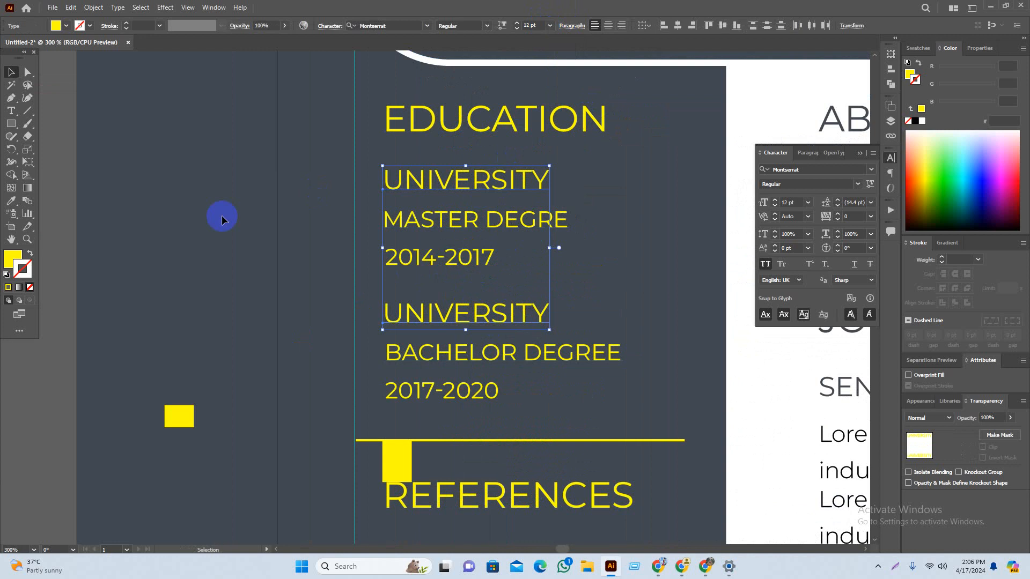
scroll(272, 201, down, 1)
click(127, 204)
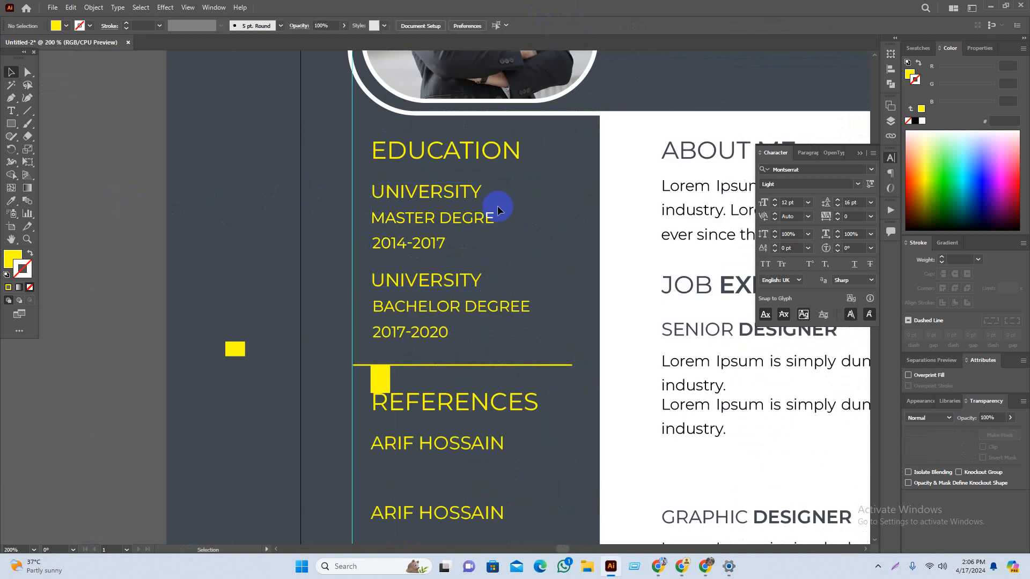
Step: Start making the 2017-2020 text white, undoing the stray white stroke and switching to fill
click(468, 190)
click(177, 259)
scroll(209, 276, down, 2)
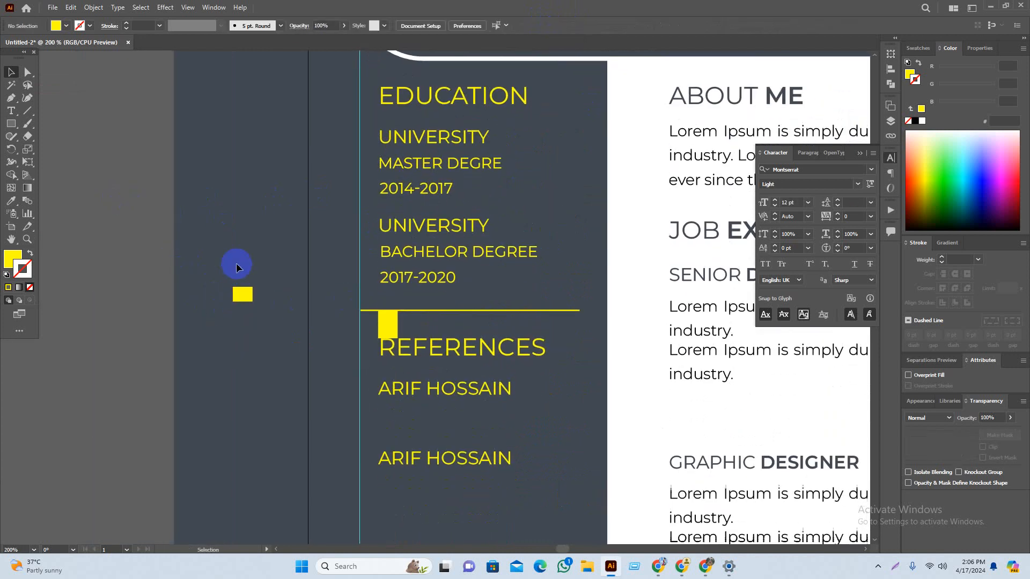
scroll(446, 275, down, 1)
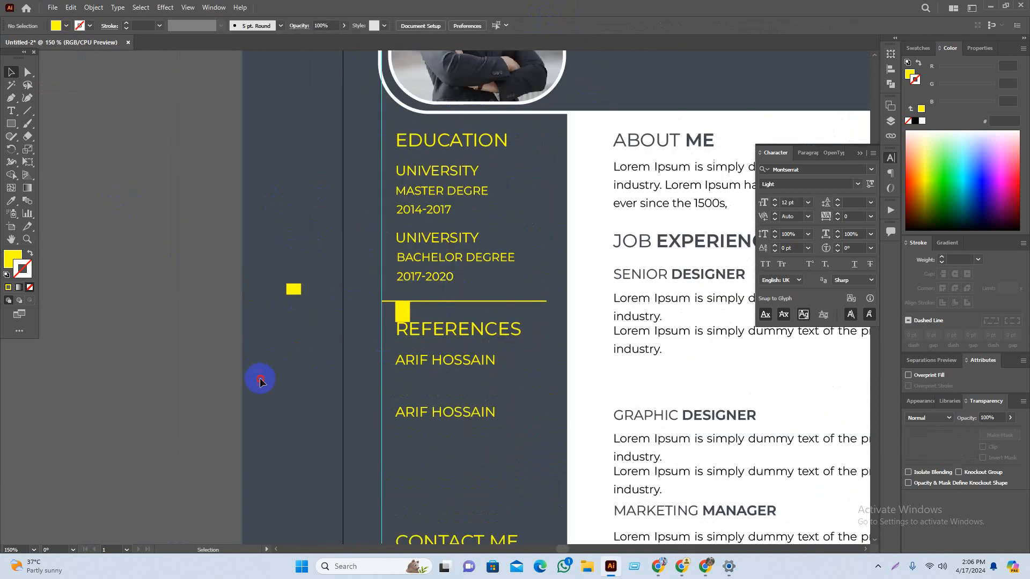
drag(260, 381, 322, 289)
scroll(317, 288, down, 1)
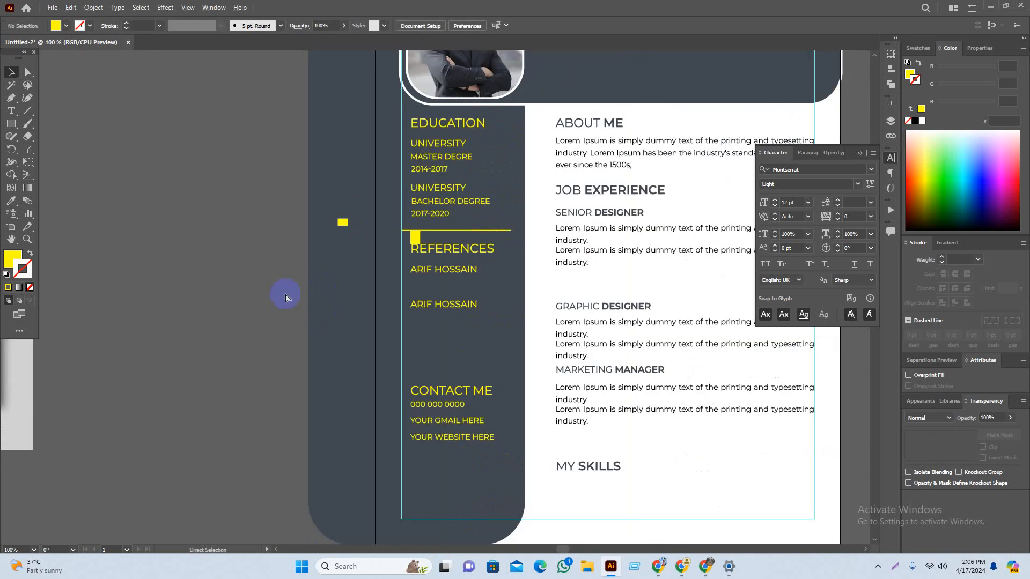
drag(240, 313, 262, 330)
scroll(612, 170, up, 2)
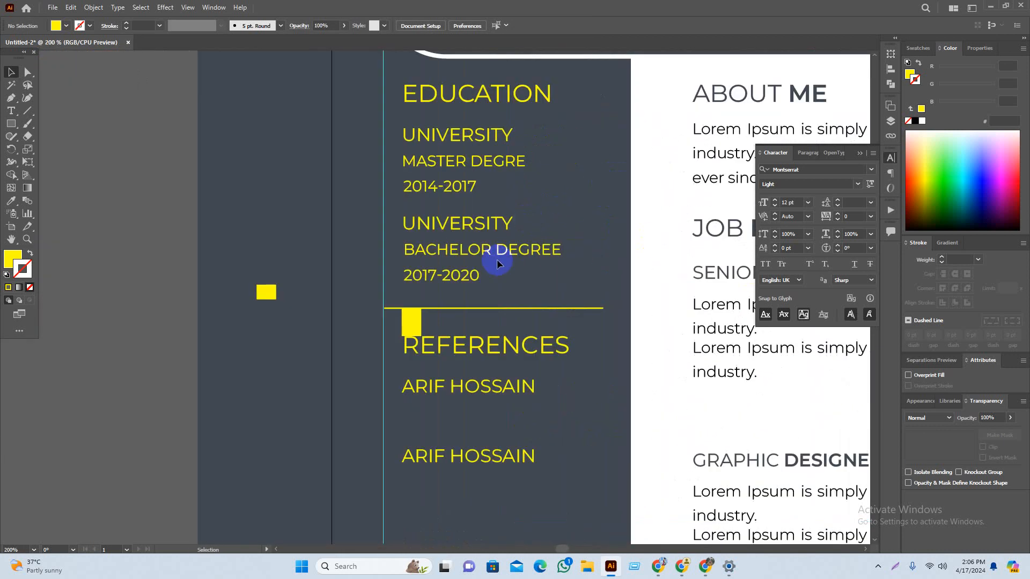
click(461, 277)
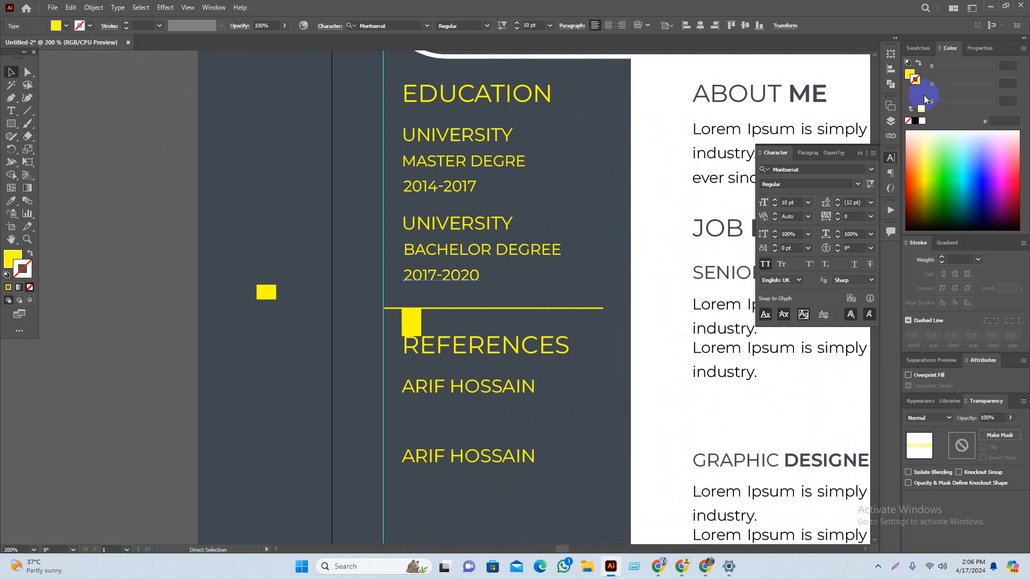
click(922, 120)
key(ctrl+z)
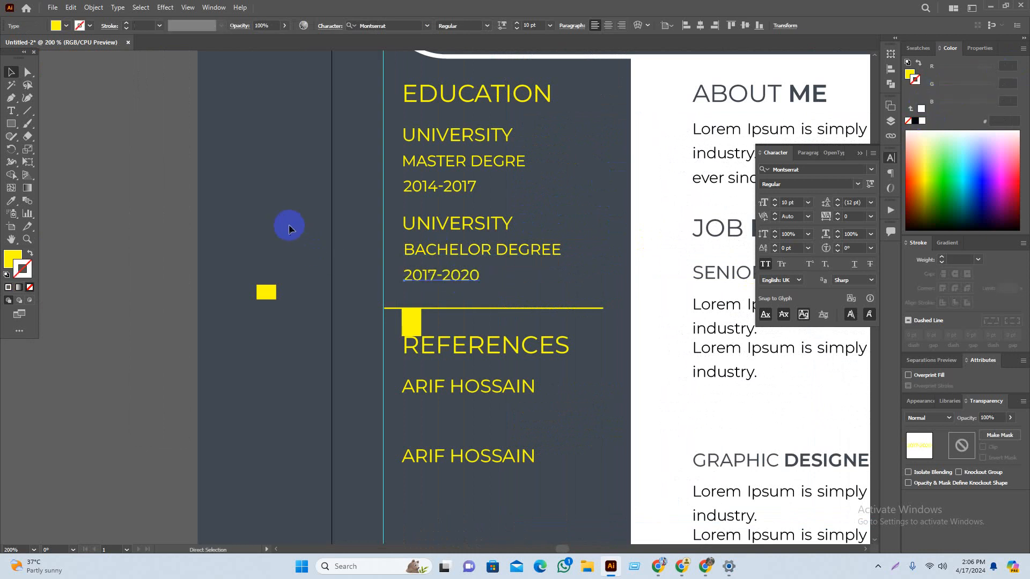
click(12, 258)
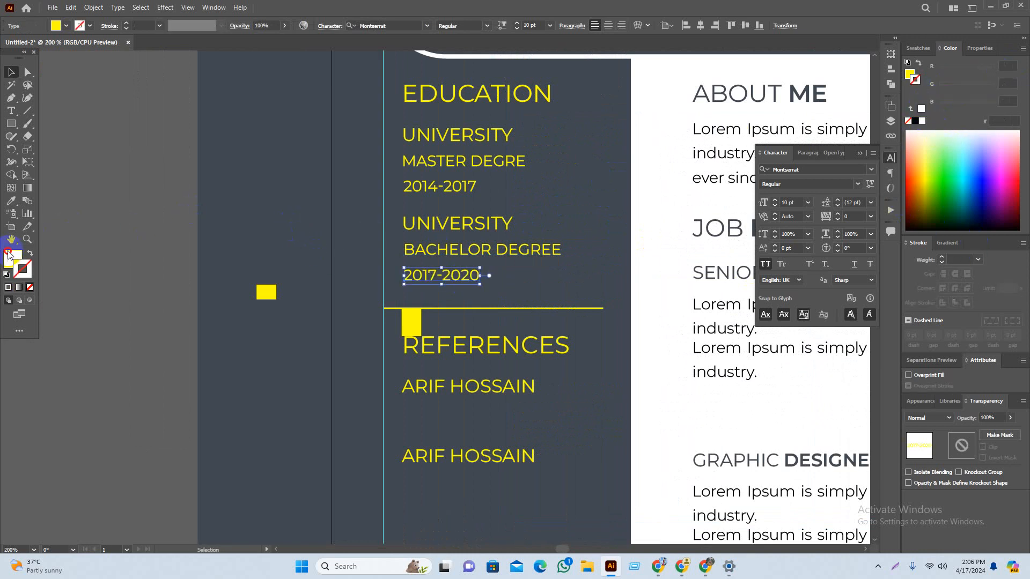
Step: Make the 2017-2020, BACHELOR DEGREE and MASTER DEGRE text white
click(922, 121)
click(230, 263)
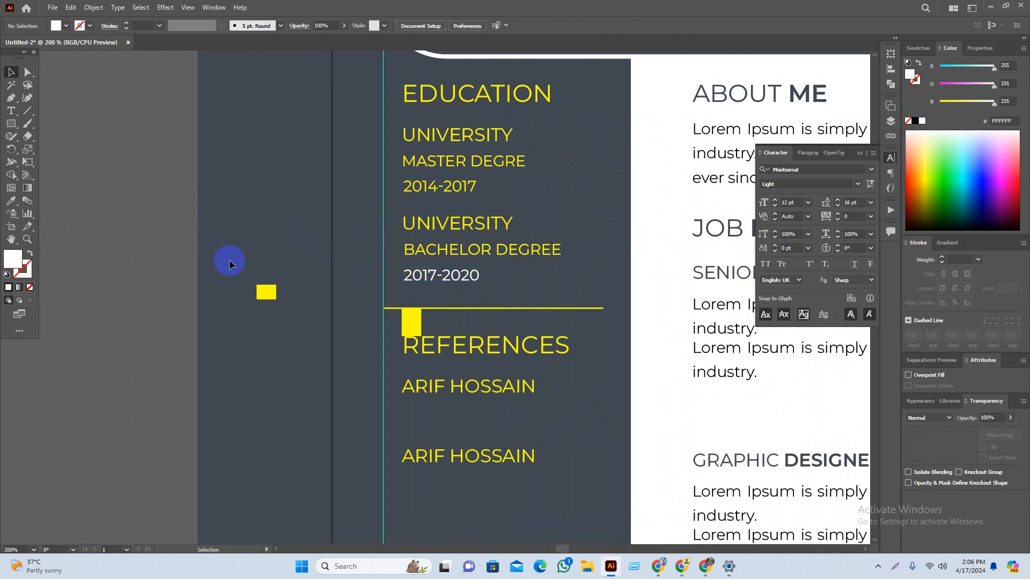
click(522, 255)
click(922, 121)
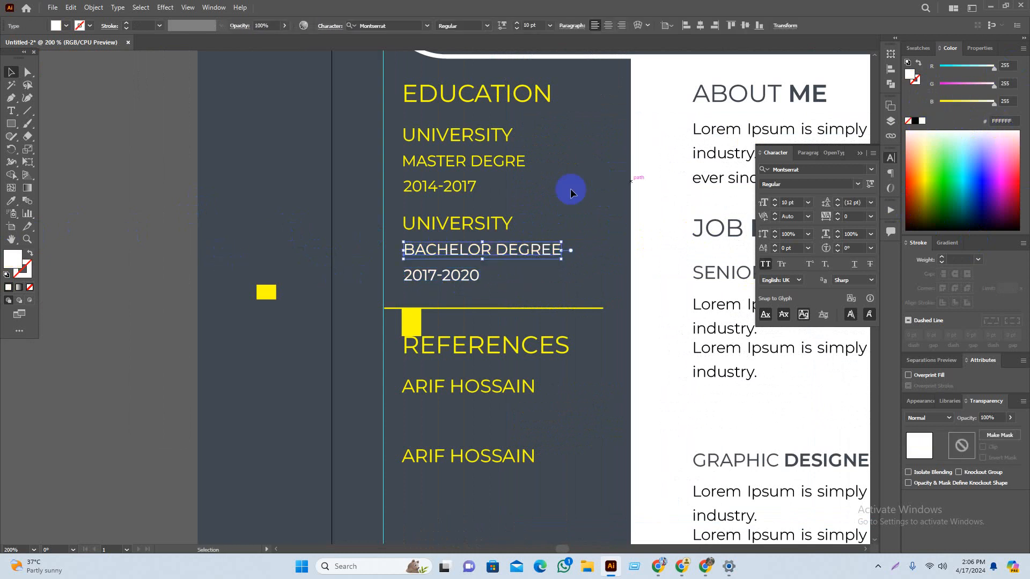
click(225, 304)
scroll(225, 304, down, 4)
scroll(275, 338, up, 4)
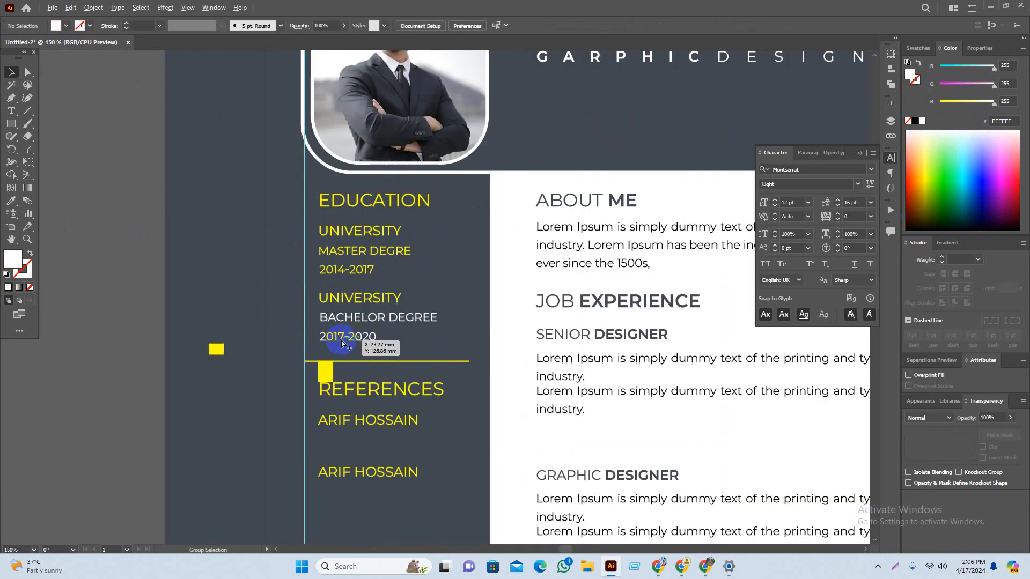
click(350, 241)
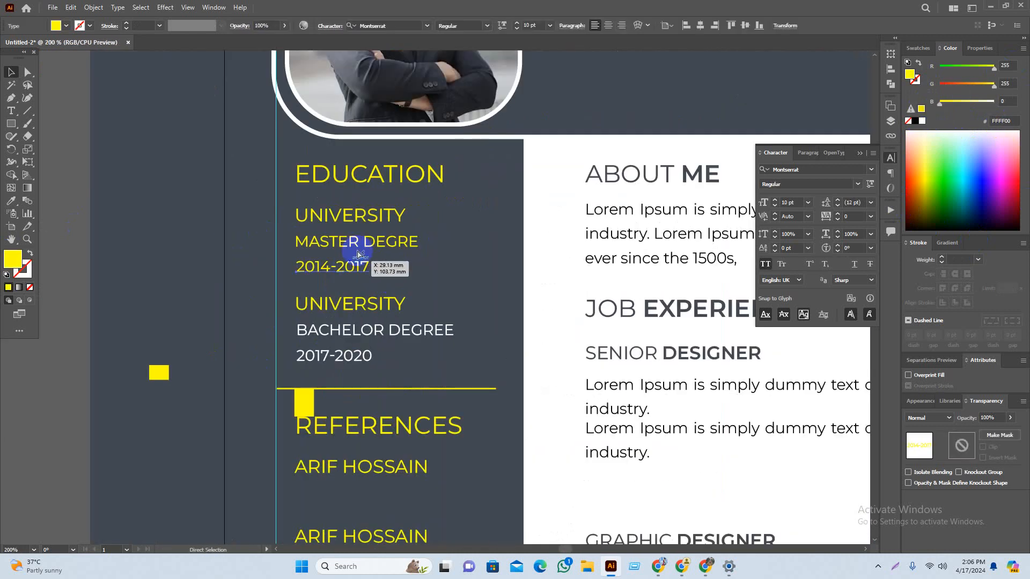
click(921, 121)
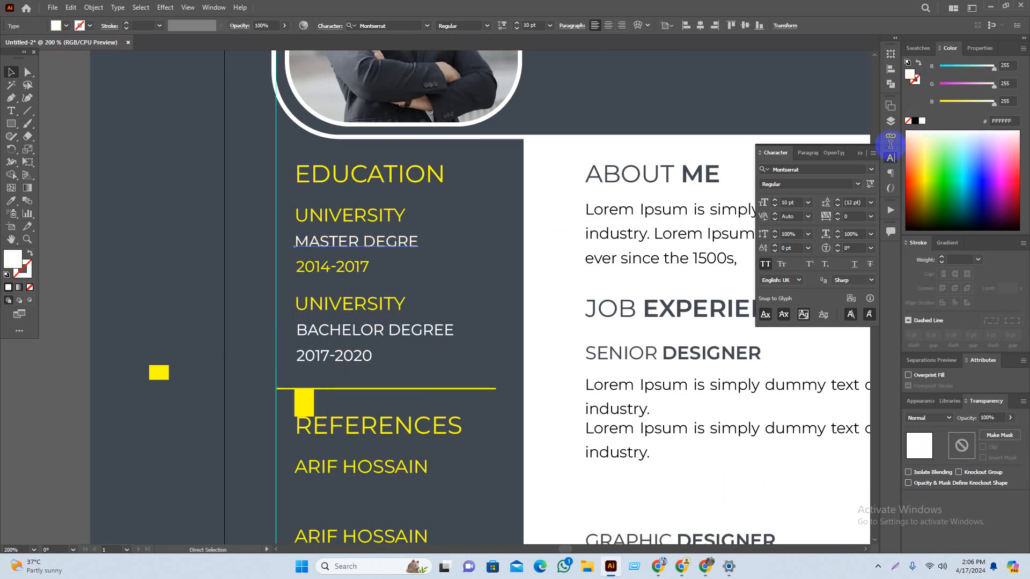
Step: Copy the white fill onto the 2014-2017 text with the Eyedropper (I)
click(368, 268)
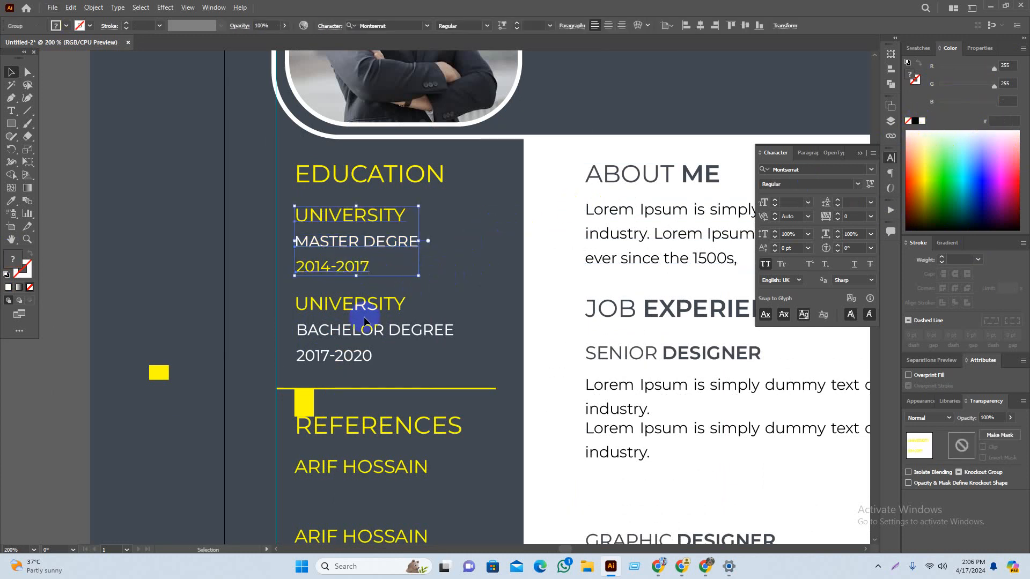
click(410, 265)
click(331, 267)
key(i)
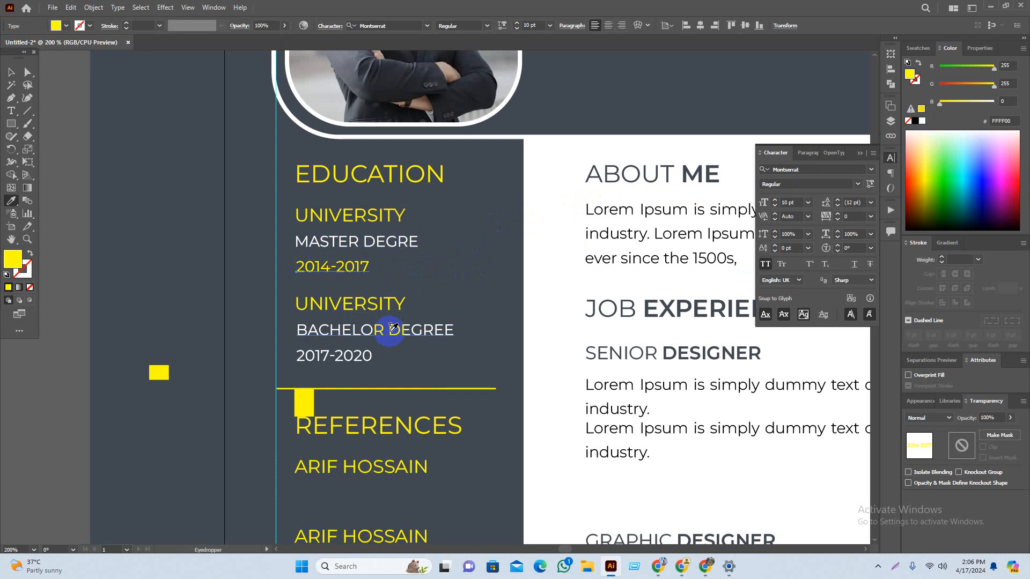
click(361, 354)
key(v)
click(477, 286)
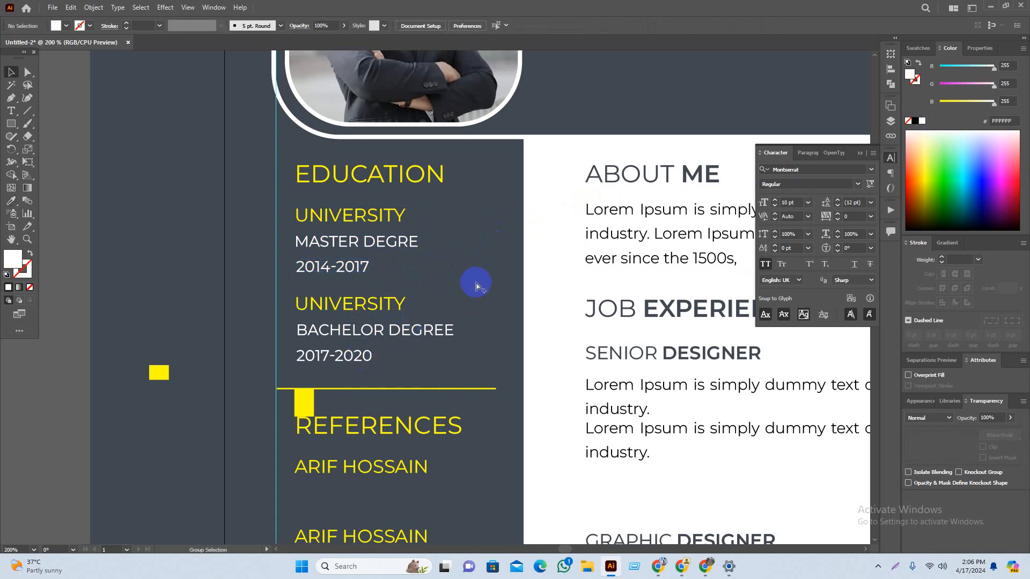
scroll(476, 283, down, 2)
drag(476, 398, 487, 328)
scroll(140, 395, down, 3)
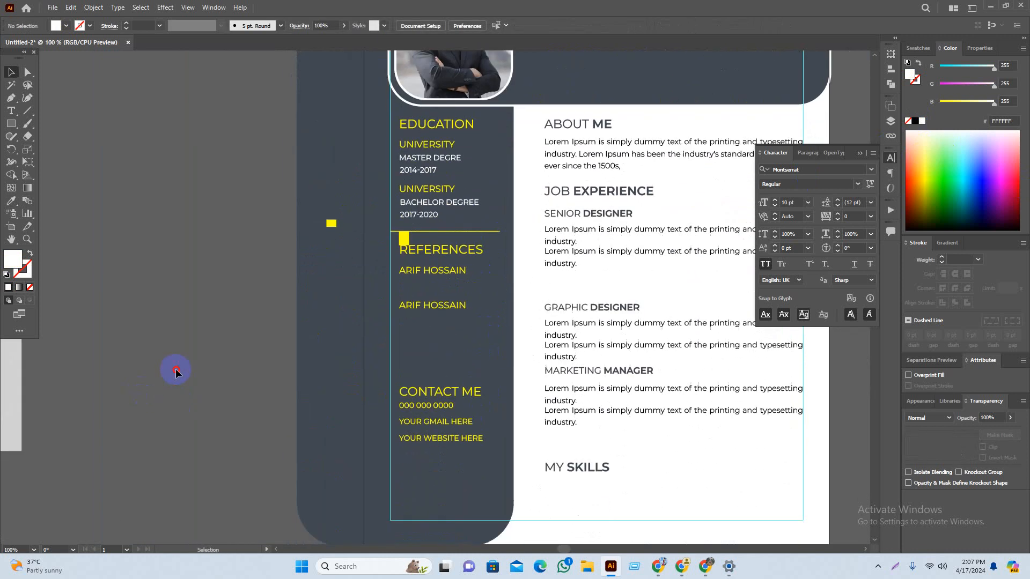
scroll(271, 306, right, 2)
scroll(408, 225, up, 1)
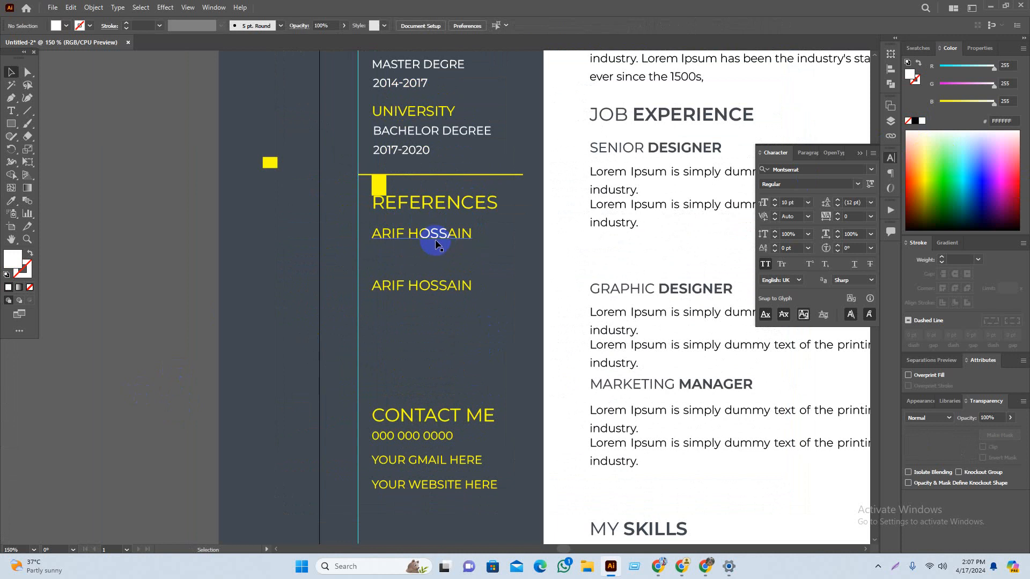
scroll(479, 263, down, 2)
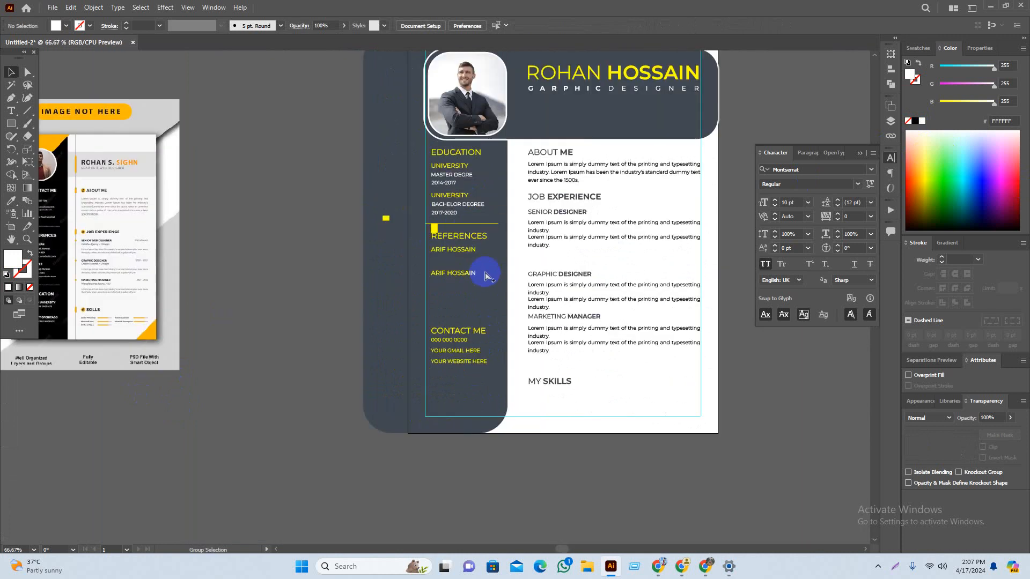
scroll(497, 261, up, 2)
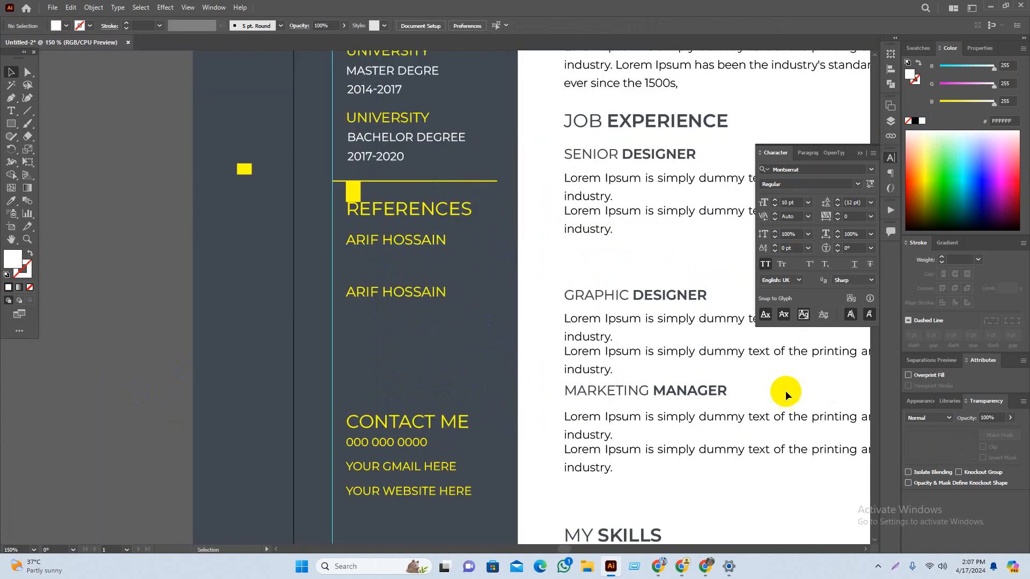
Step: Narrow the Lorem Ipsum paragraph frame to the sidebar and lengthen it to show its last line
click(646, 322)
drag(653, 328, 345, 255)
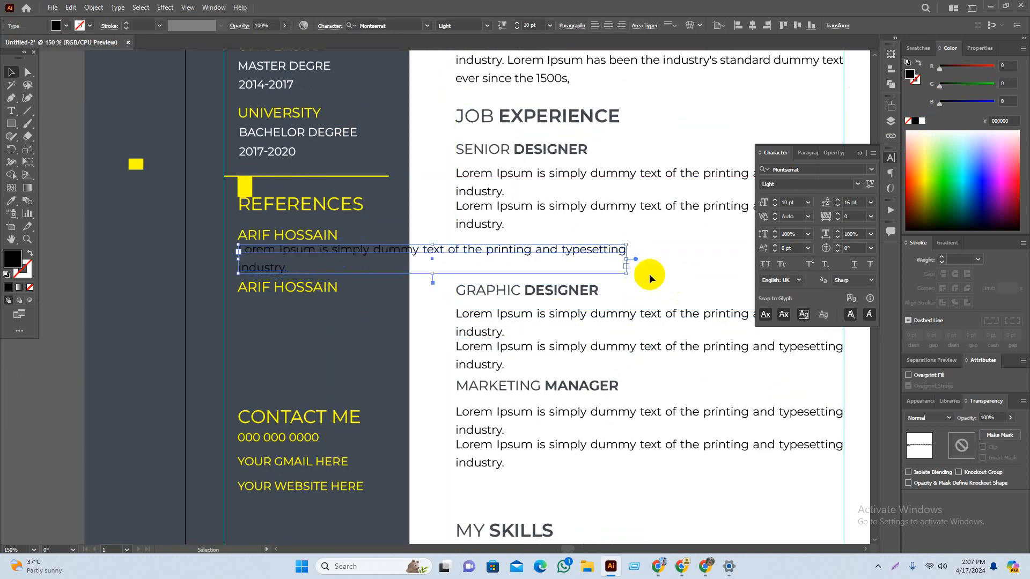
drag(628, 260, 395, 263)
click(374, 330)
drag(378, 311, 416, 308)
scroll(304, 288, up, 2)
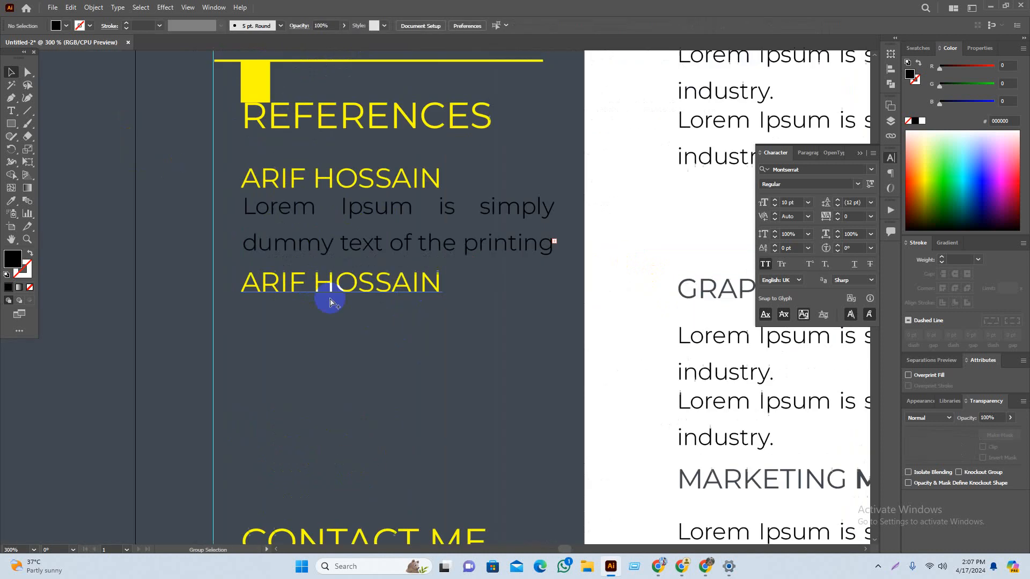
drag(330, 303, 333, 342)
click(433, 274)
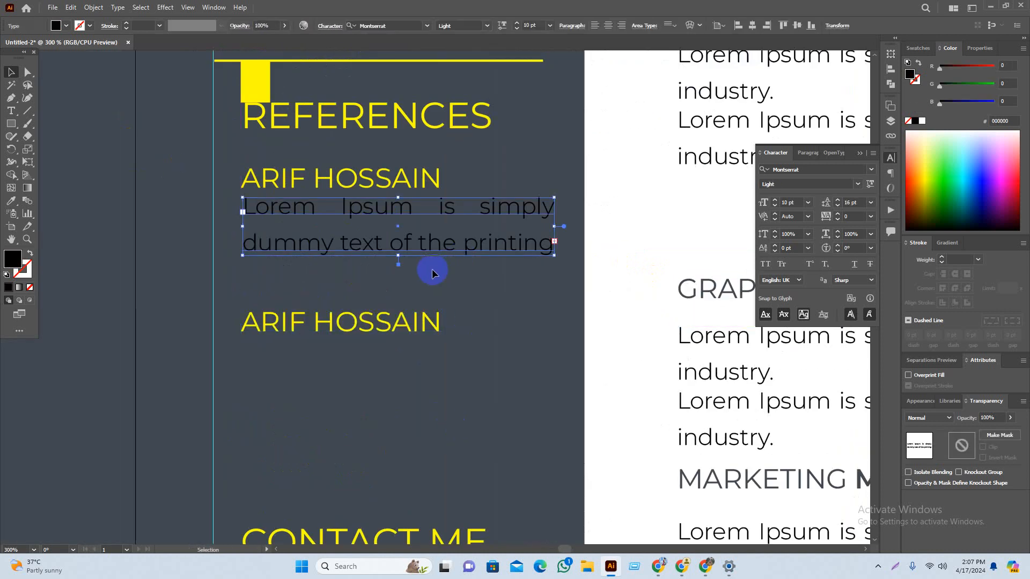
drag(395, 260, 395, 291)
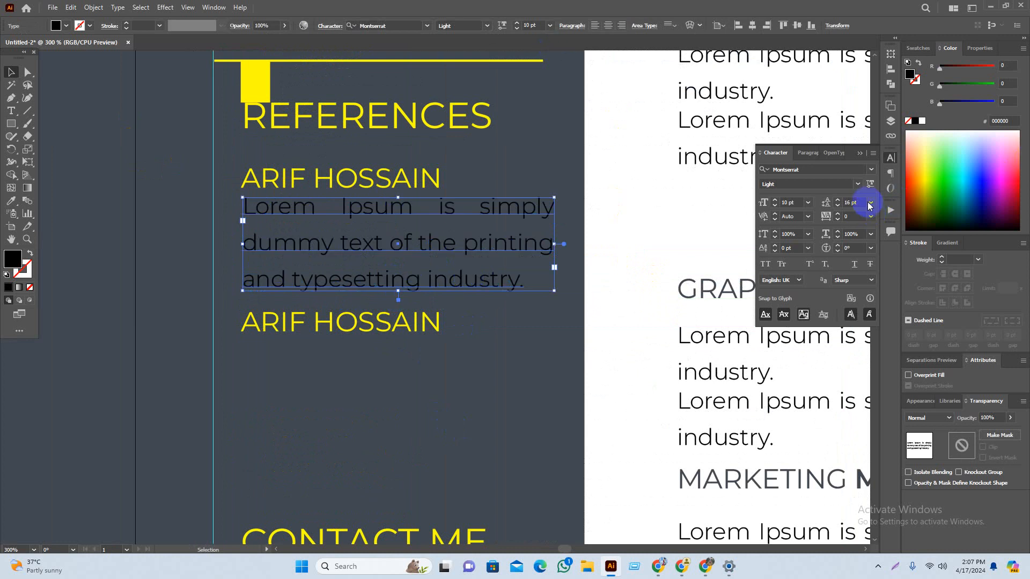
Step: Place a copy of the reference name lower and drop a copy of its paragraph beneath it
scroll(853, 202, up, 2)
scroll(853, 201, down, 4)
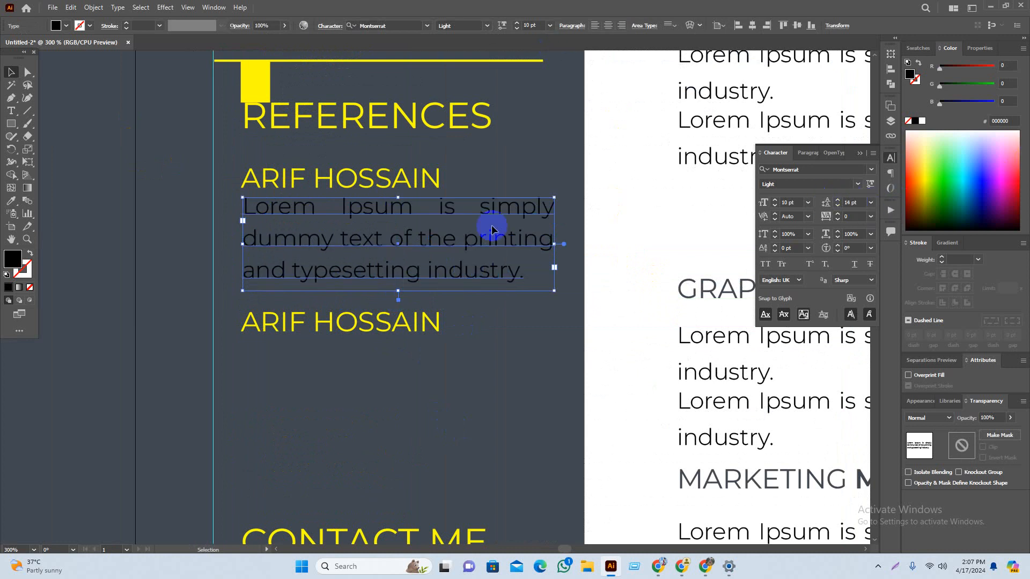
click(494, 328)
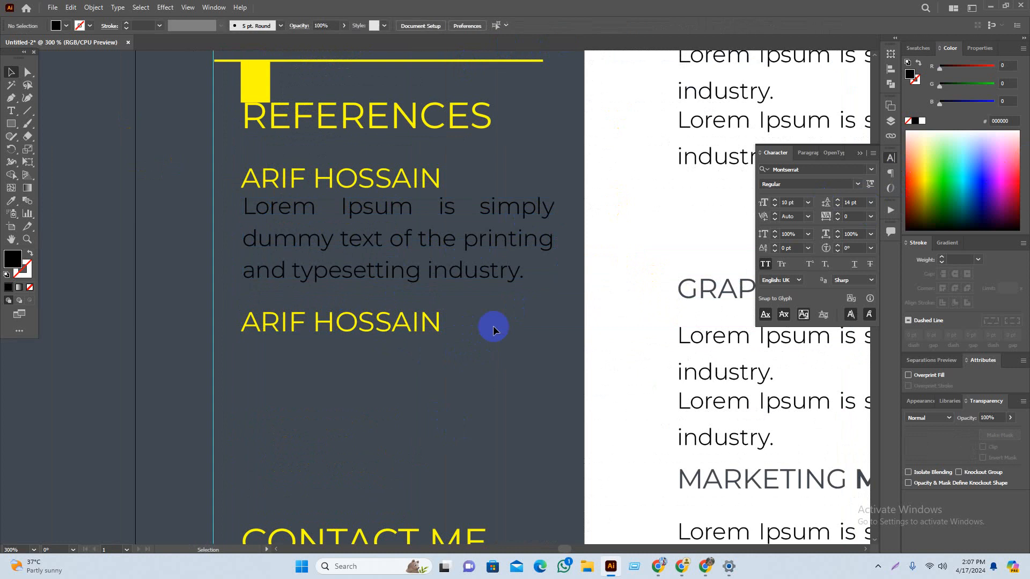
drag(494, 329, 518, 281)
drag(423, 282, 421, 305)
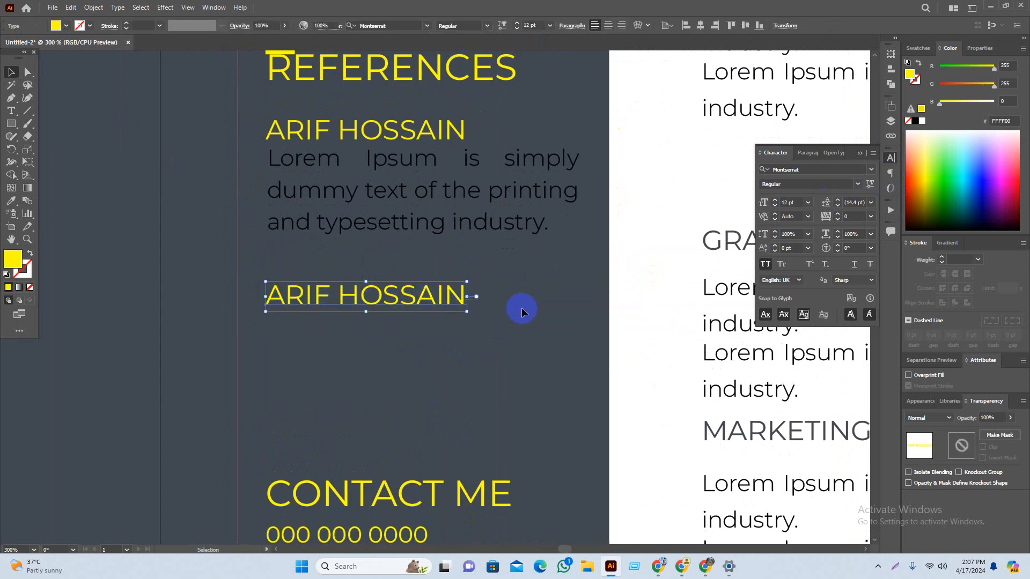
click(524, 311)
drag(468, 207, 448, 413)
click(498, 349)
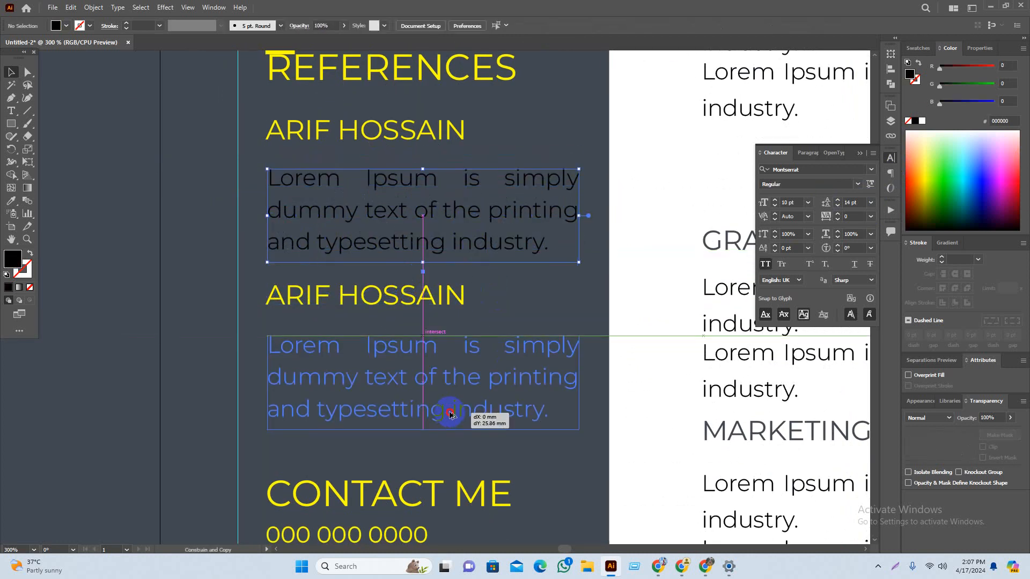
click(230, 347)
scroll(410, 365, down, 2)
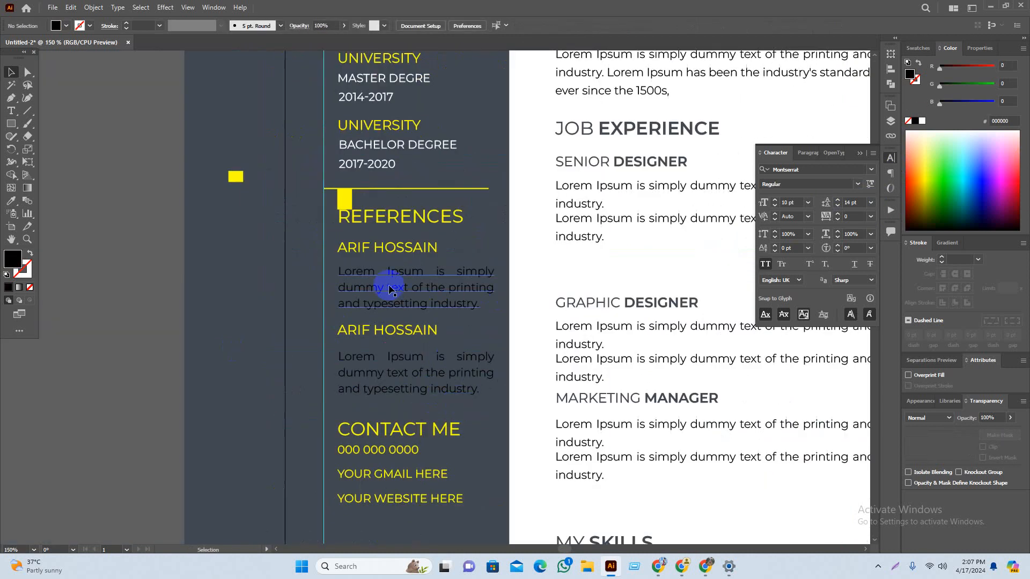
Step: Set the yellow spacer square beneath the first reference name, nudging the name slightly down
drag(391, 288, 433, 341)
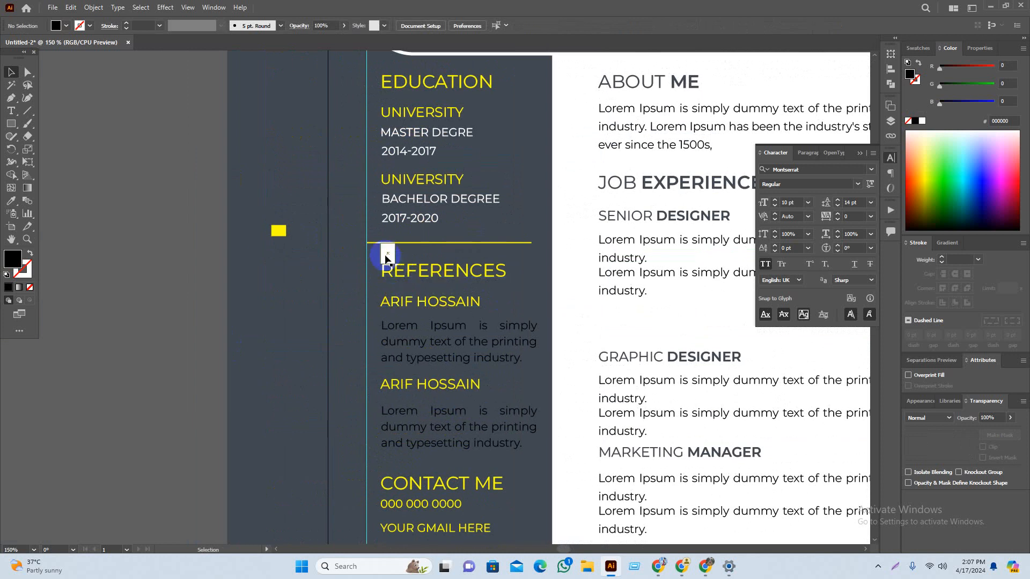
drag(387, 259, 385, 294)
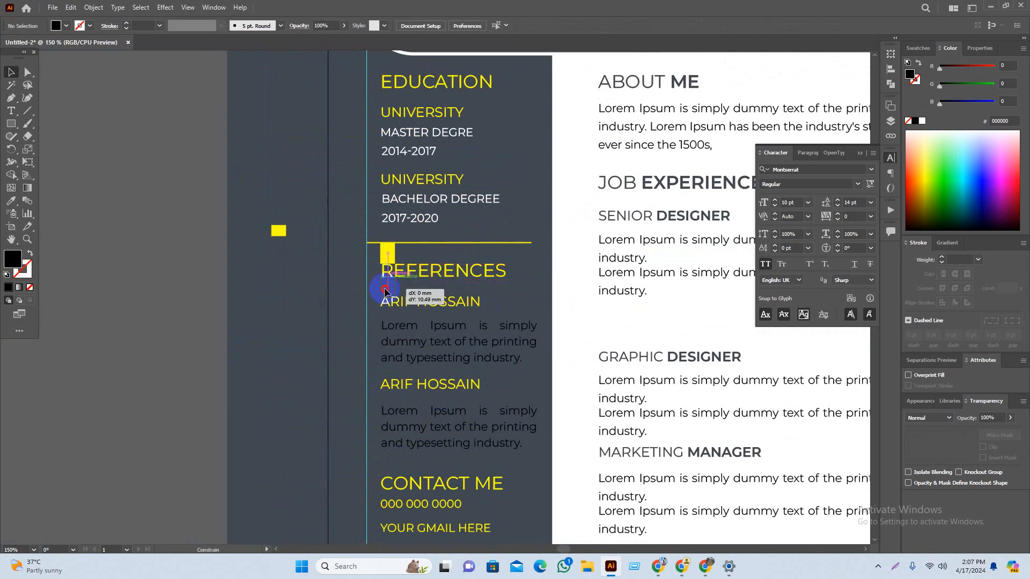
click(225, 308)
scroll(412, 316, up, 6)
drag(295, 198, 298, 205)
scroll(339, 268, down, 3)
drag(340, 265, 365, 195)
drag(331, 107, 331, 190)
scroll(339, 206, down, 3)
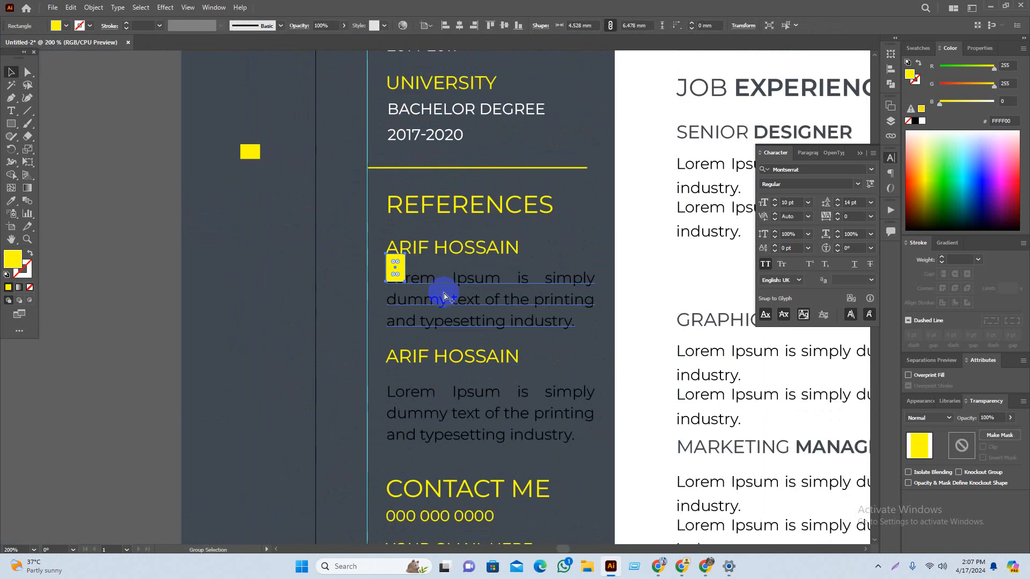
drag(395, 267, 274, 272)
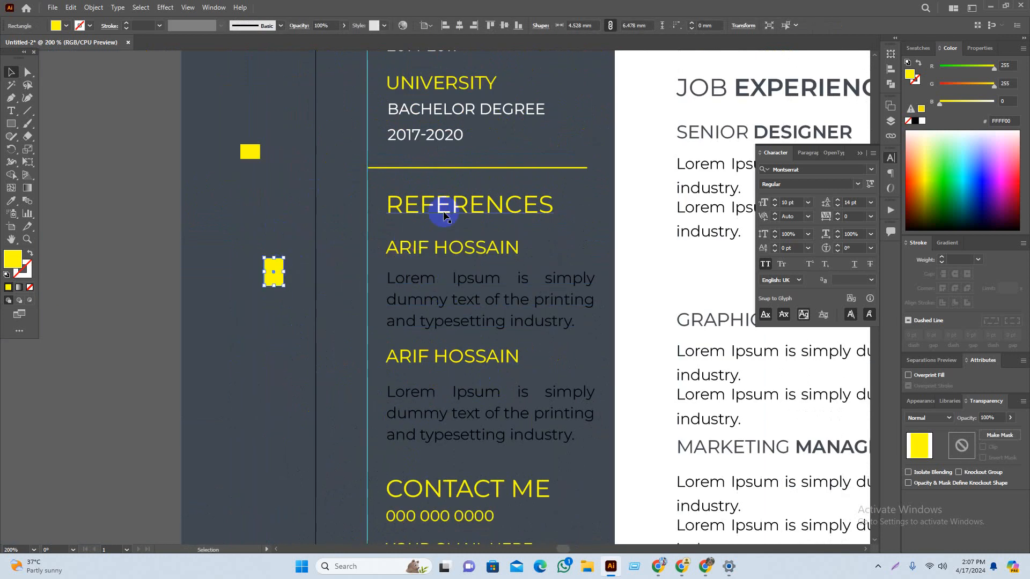
Step: Raise the first and second reference paragraphs up against the spacer square under each name
drag(254, 170, 412, 246)
scroll(412, 284, up, 5)
scroll(406, 247, down, 3)
drag(406, 352, 409, 263)
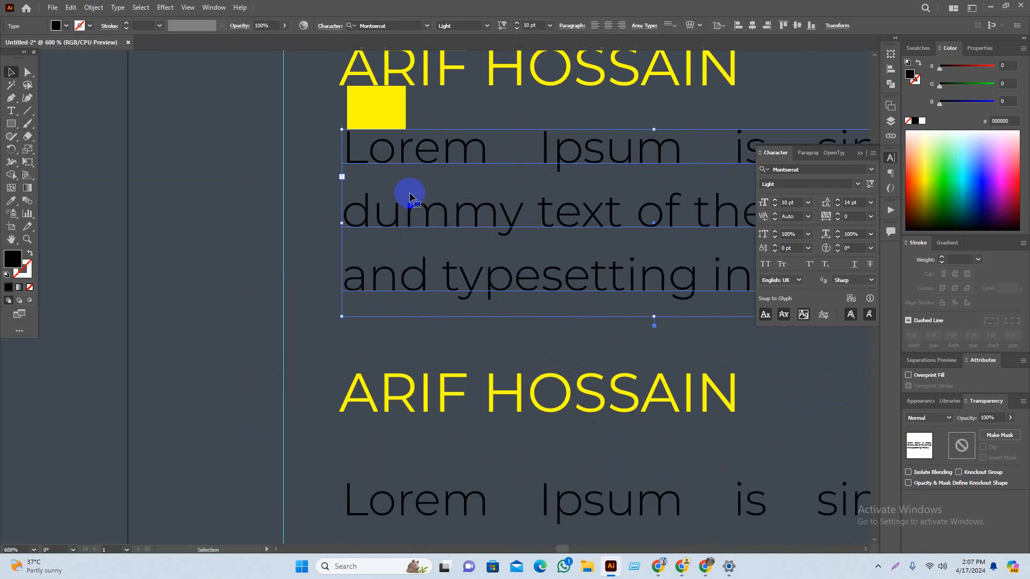
drag(403, 111, 403, 437)
drag(405, 519, 407, 483)
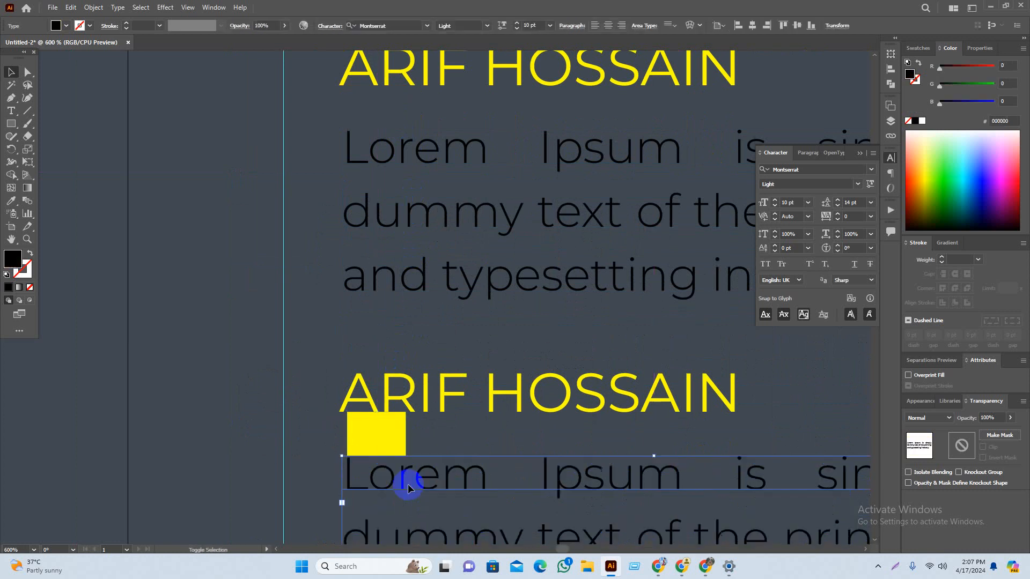
Step: Group the second reference name with its paragraph using Ctrl+G, matching the first pair
scroll(407, 483, down, 2)
drag(558, 418, 489, 316)
shift+click(459, 295)
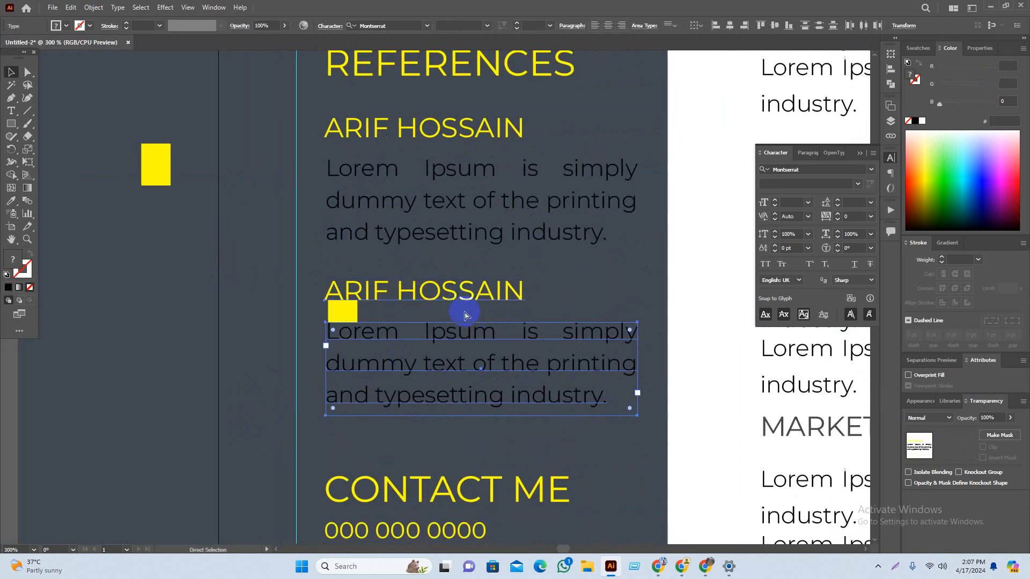
key(ctrl+g)
drag(460, 171, 453, 243)
click(453, 243)
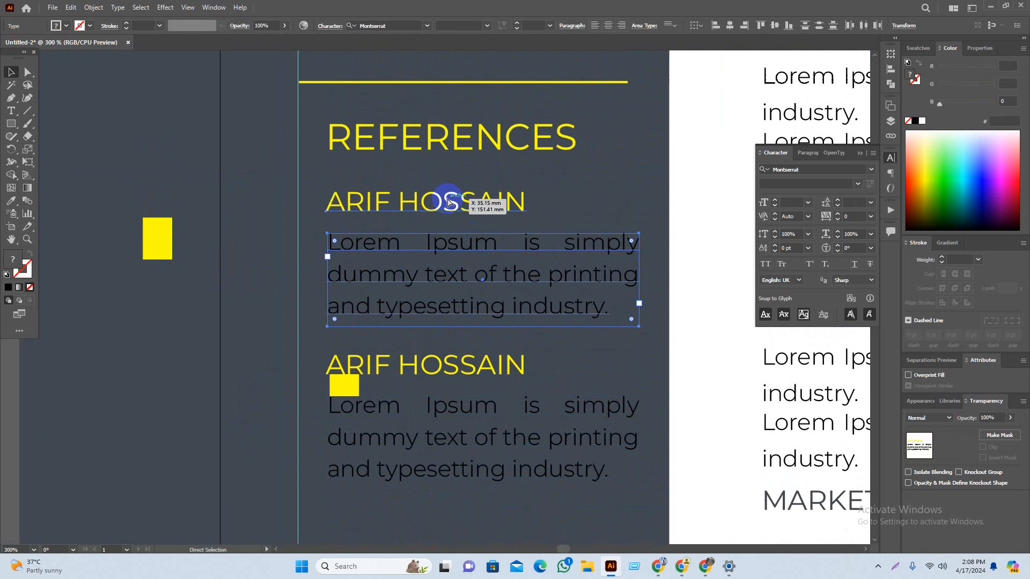
click(444, 284)
Step: Move both yellow spacer squares off to the left of the References column
drag(284, 364, 286, 362)
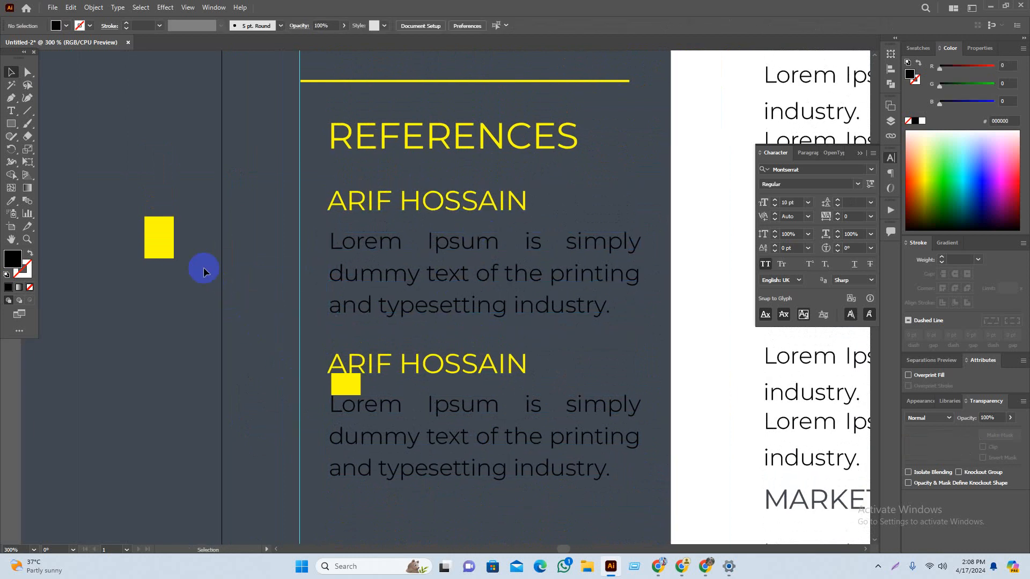
drag(161, 242, 346, 334)
click(248, 380)
scroll(339, 385, up, 7)
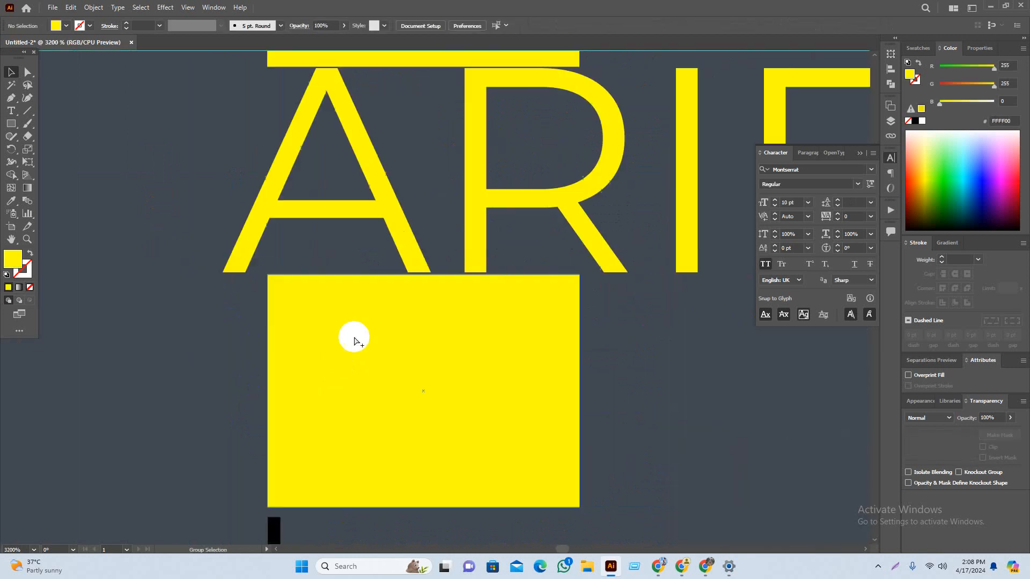
click(563, 202)
scroll(522, 274, down, 2)
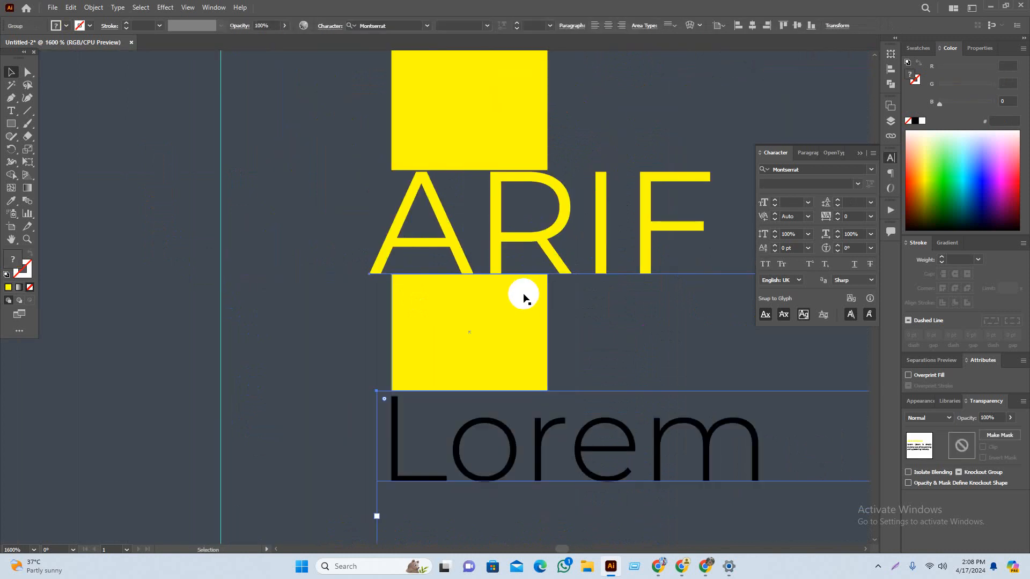
scroll(510, 320, down, 3)
shift+click(463, 144)
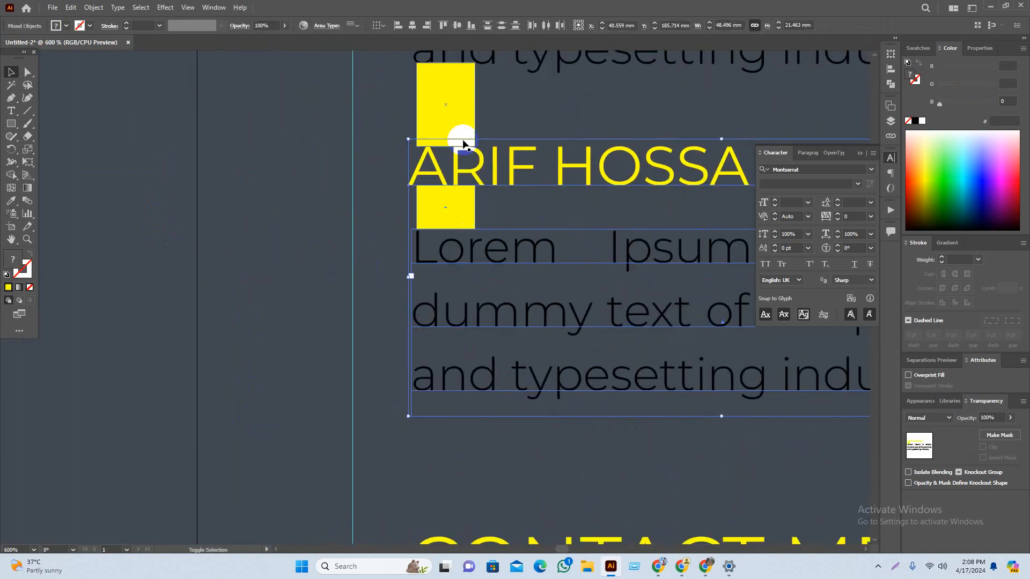
click(455, 120)
shift+click(453, 212)
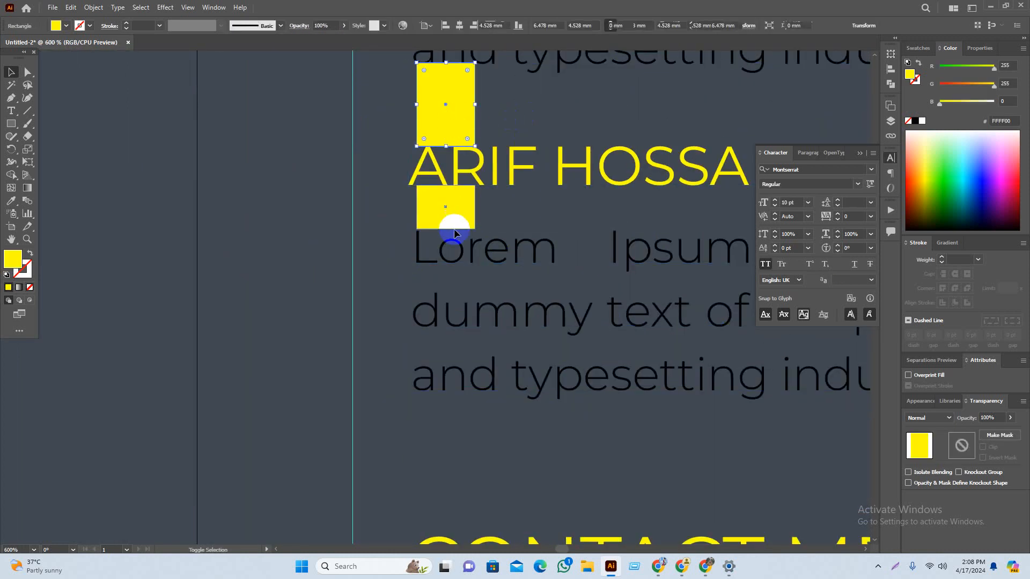
drag(452, 209, 198, 422)
scroll(407, 429, down, 4)
scroll(435, 386, down, 2)
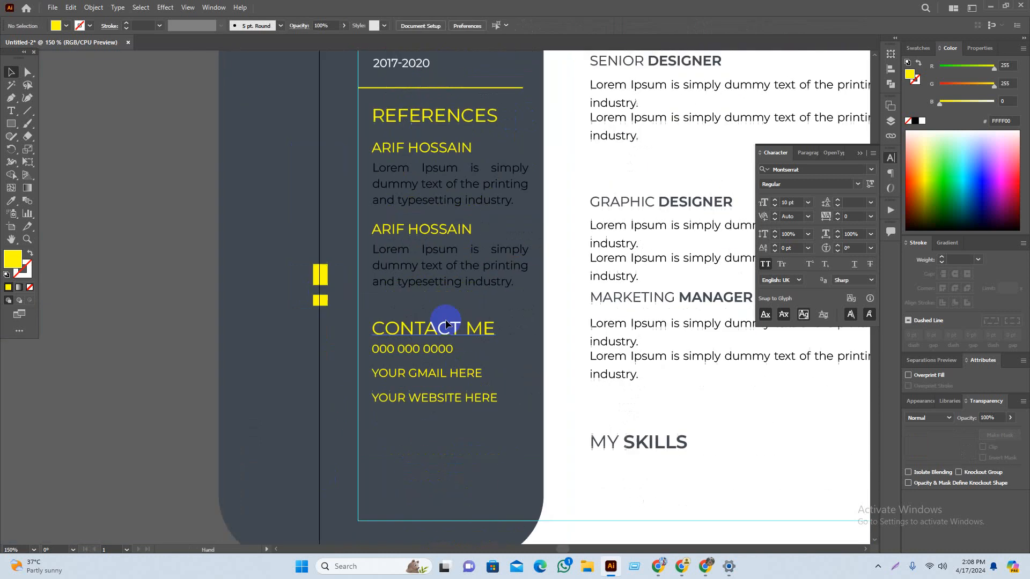
Step: Recolour both reference paragraphs white
click(435, 268)
shift+click(466, 188)
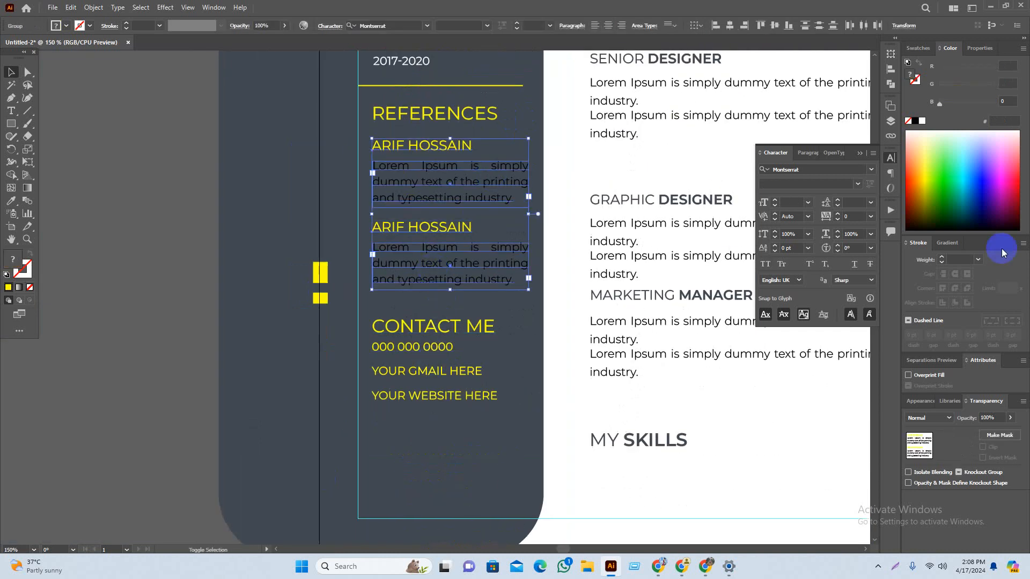
click(922, 121)
click(329, 315)
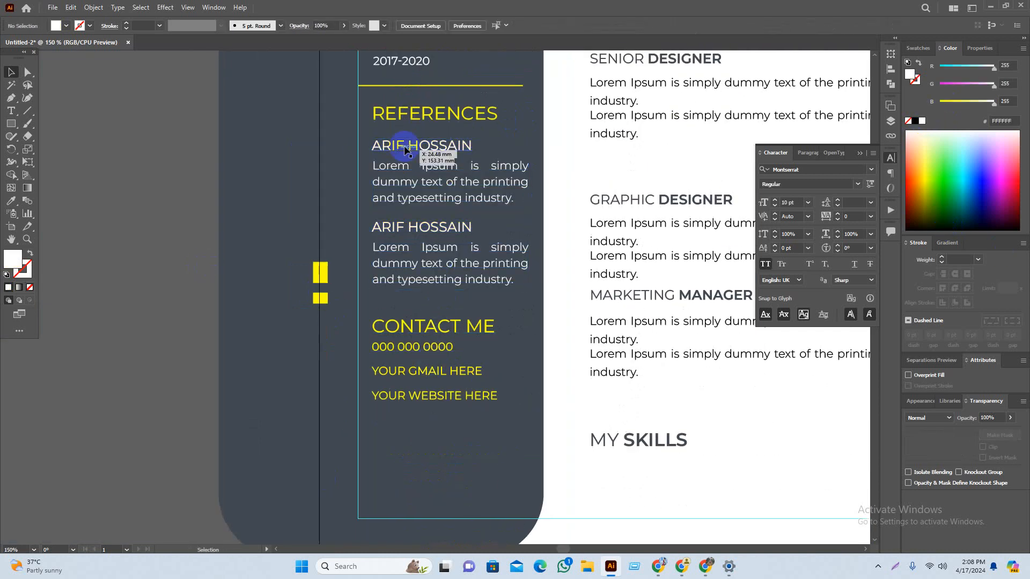
scroll(470, 197, up, 2)
key(ctrl+z)
key(ctrl+z)
key(ctrl+z)
key(ctrl+z)
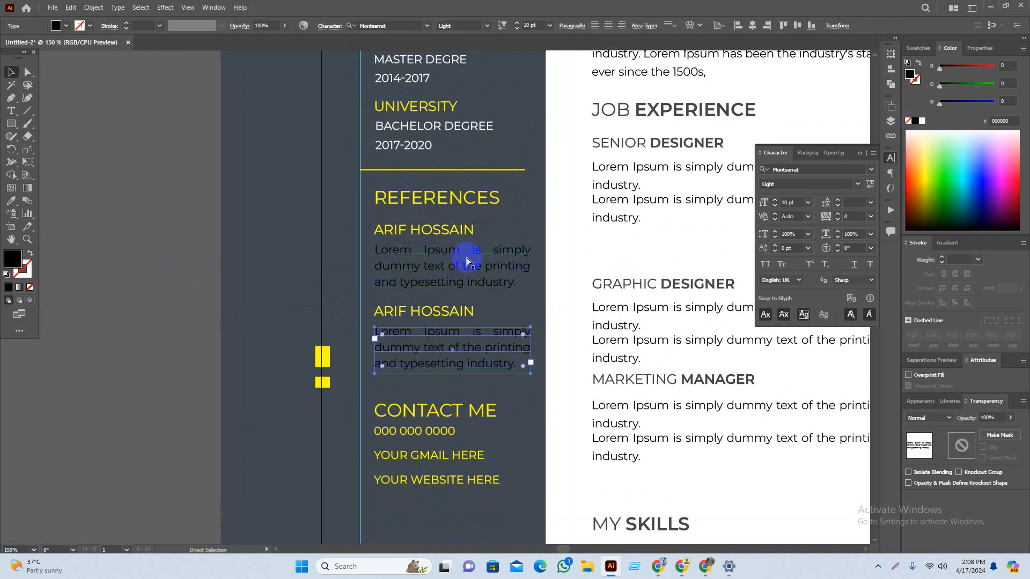
shift+click(439, 268)
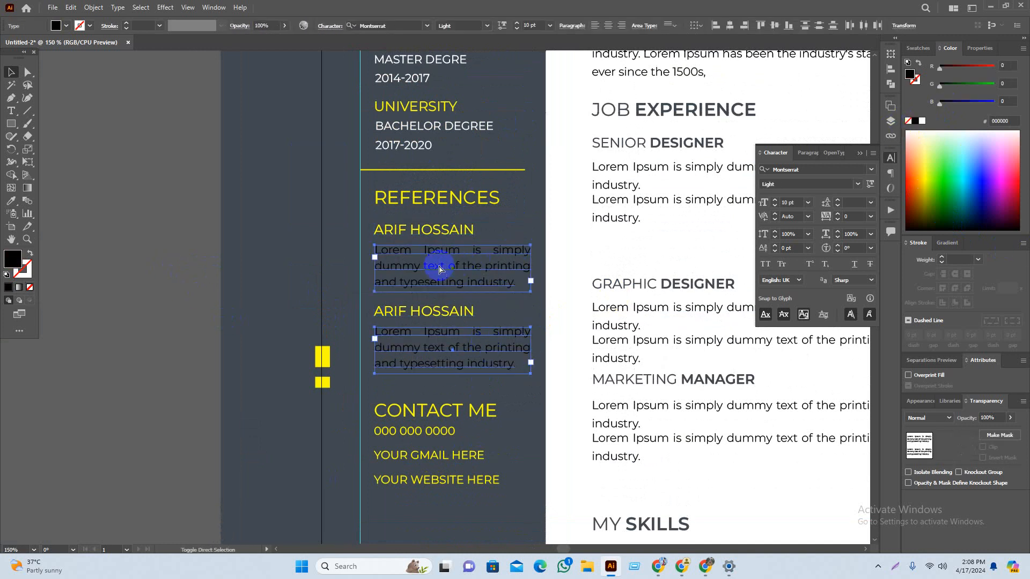
click(921, 122)
click(131, 217)
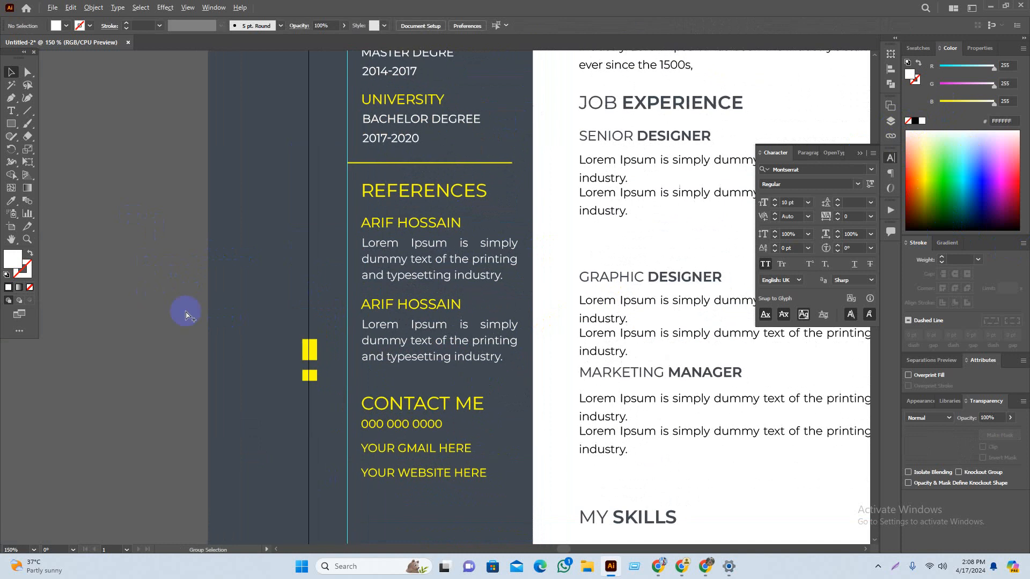
Step: Shift the phone, e-mail and website lines slightly lower
scroll(223, 354, down, 1)
scroll(269, 355, down, 2)
scroll(284, 357, up, 1)
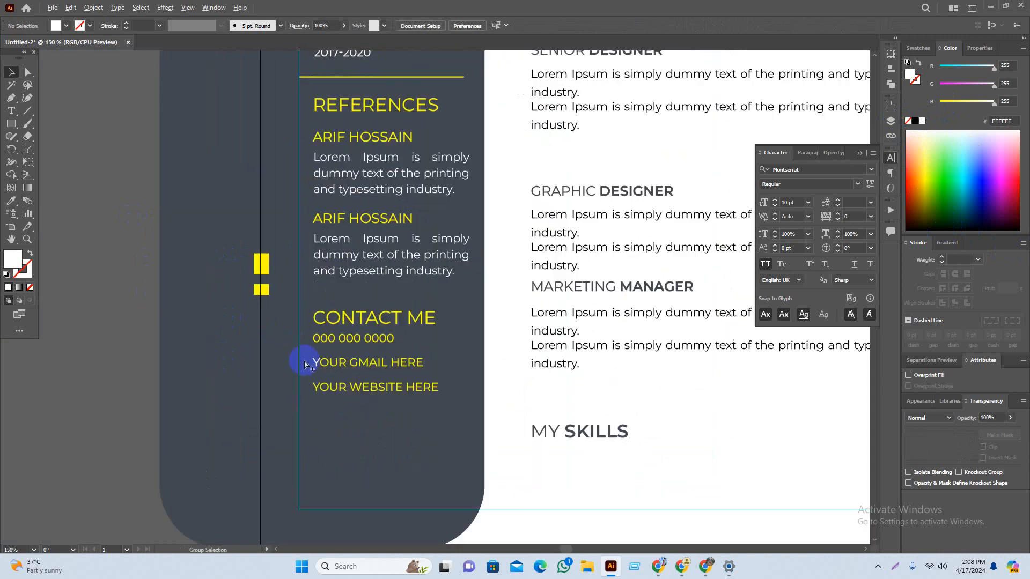
click(336, 329)
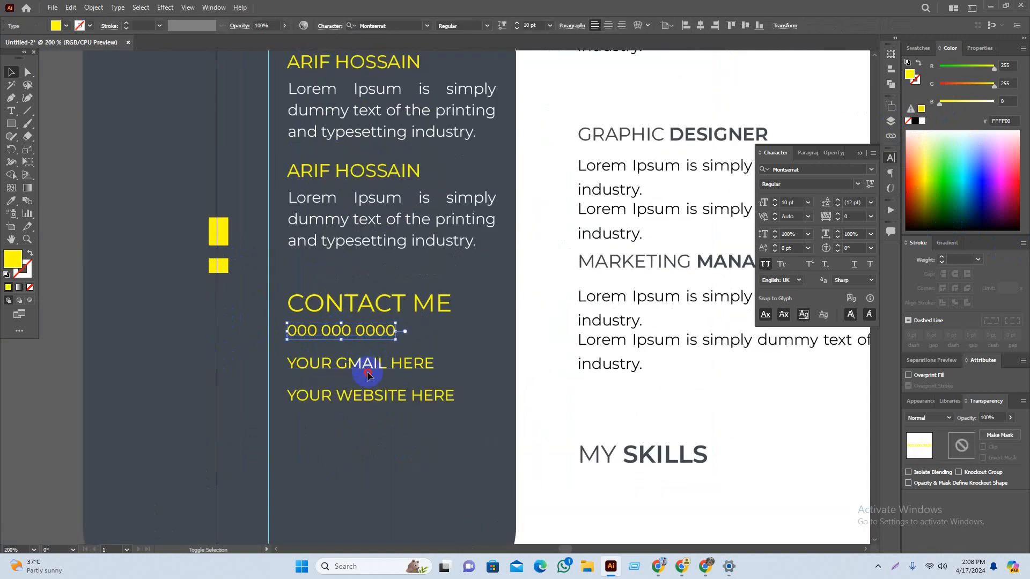
shift+click(383, 364)
shift+click(395, 396)
drag(395, 395, 398, 409)
click(213, 370)
Step: Place the yellow spacer square below the CONTACT ME heading
scroll(218, 284, up, 3)
drag(230, 145, 484, 433)
scroll(297, 413, down, 4)
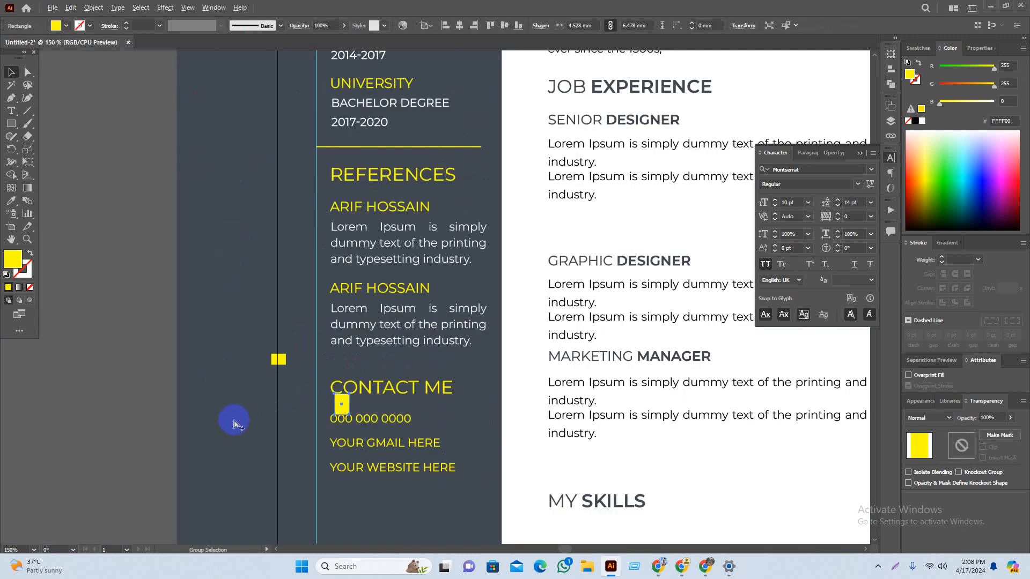
Step: Move the yellow spacer square under the second reference paragraph
drag(233, 439, 236, 375)
scroll(321, 381, up, 2)
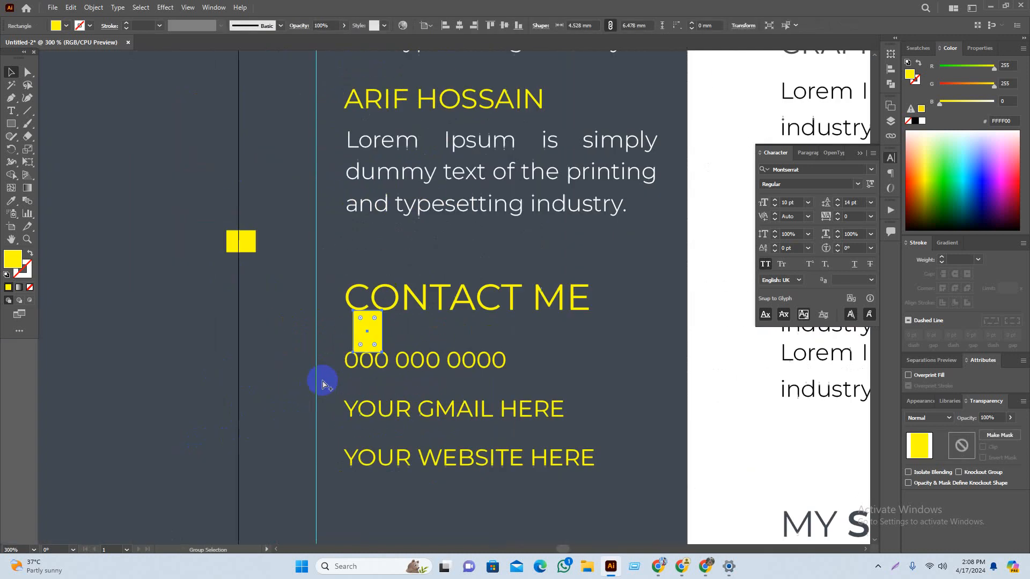
drag(368, 336, 374, 256)
scroll(374, 236, up, 4)
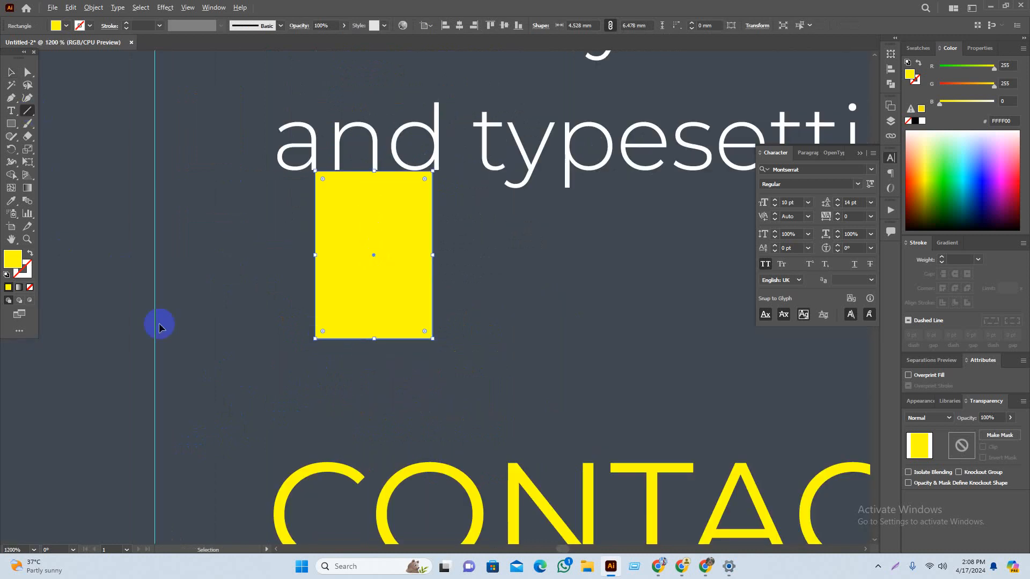
scroll(159, 327, down, 3)
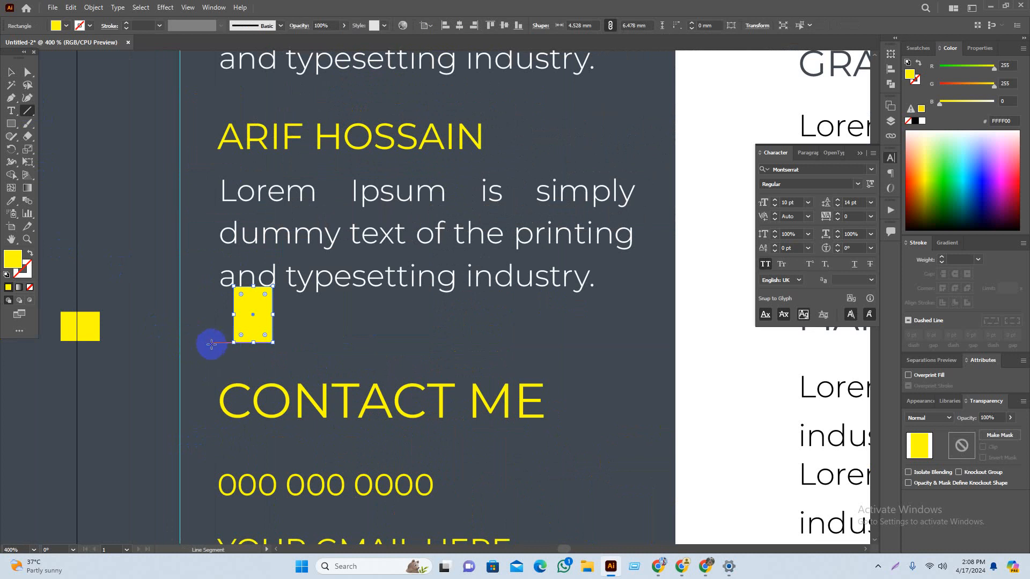
Step: Draw a horizontal divider line above CONTACT ME and give it a yellow stroke
drag(317, 350, 631, 342)
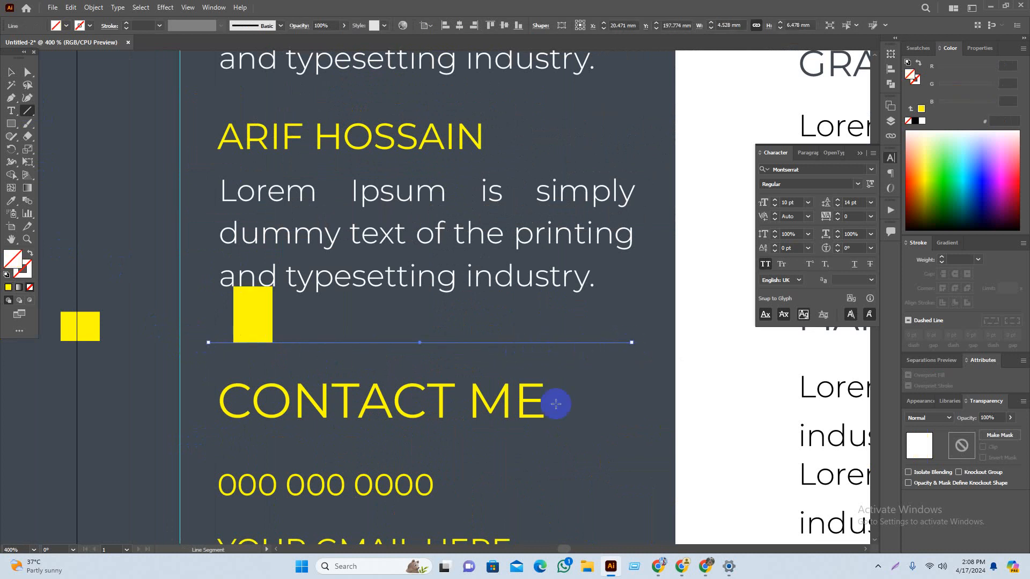
click(7, 287)
key(v)
click(157, 368)
Step: Tuck the yellow rectangle just beneath the divider and nudge CONTACT ME slightly down
drag(194, 408, 189, 271)
drag(258, 176, 259, 234)
drag(358, 255, 359, 270)
click(588, 381)
drag(528, 432, 539, 369)
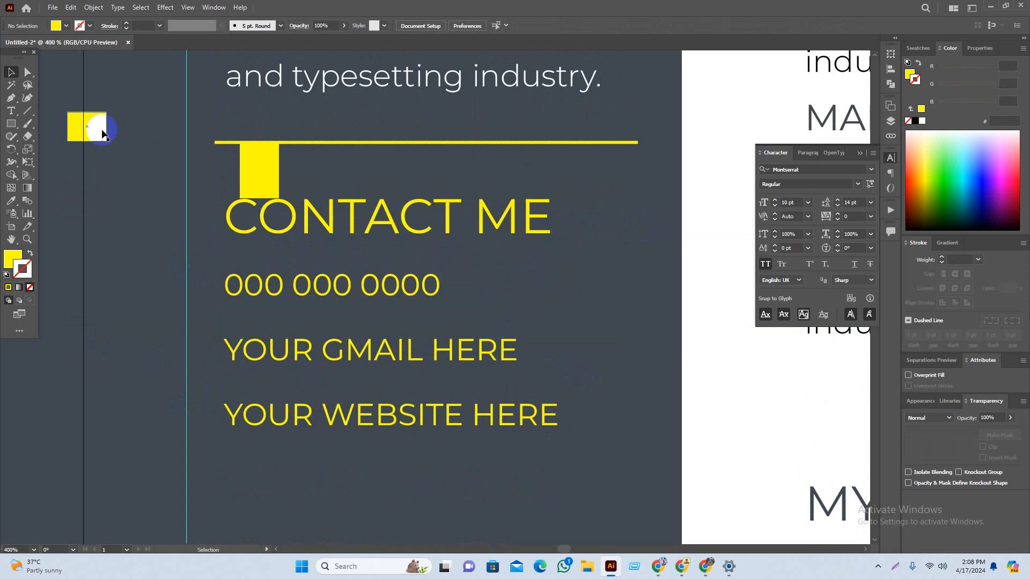
Step: Drop the yellow rectangle below CONTACT ME and move the three contact lines slightly down
scroll(398, 384, down, 5)
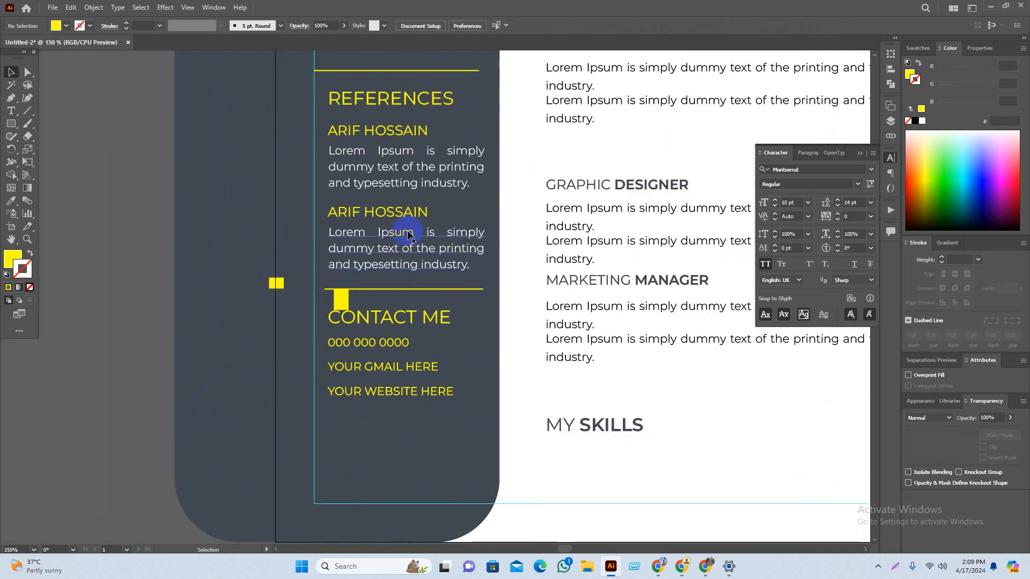
scroll(359, 291, up, 5)
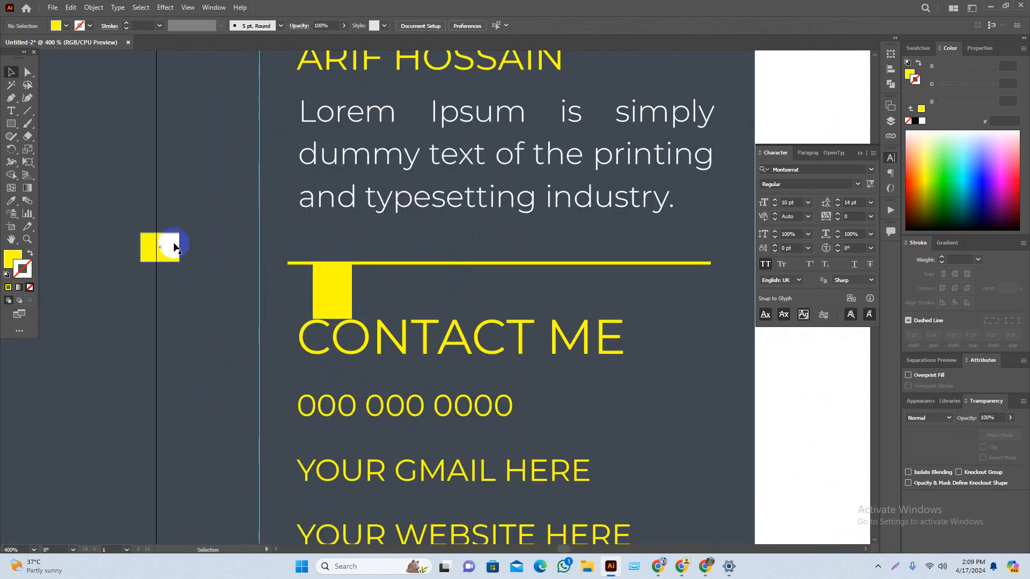
drag(343, 294, 343, 382)
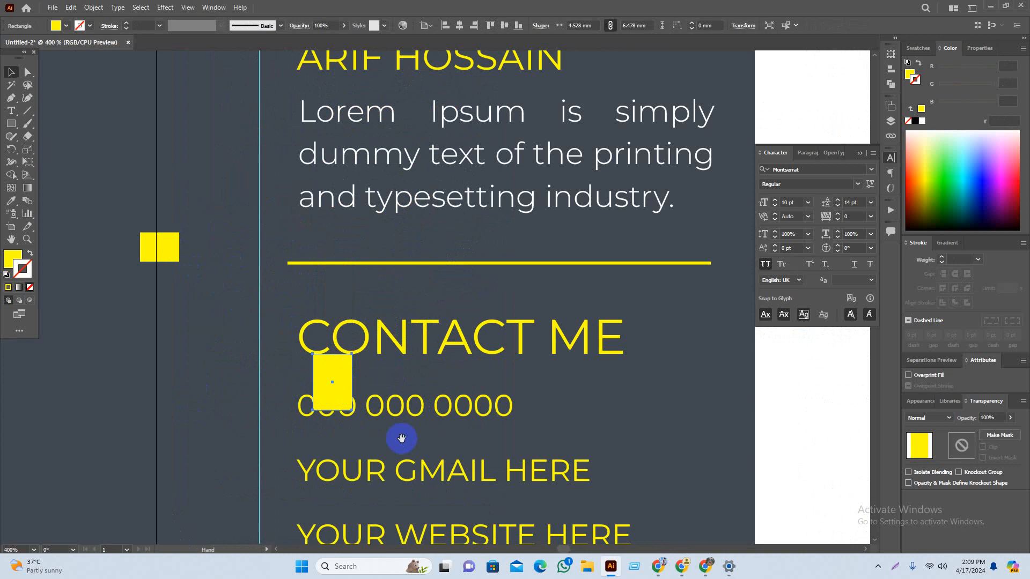
drag(402, 437, 402, 322)
click(444, 304)
shift+click(465, 364)
shift+click(490, 424)
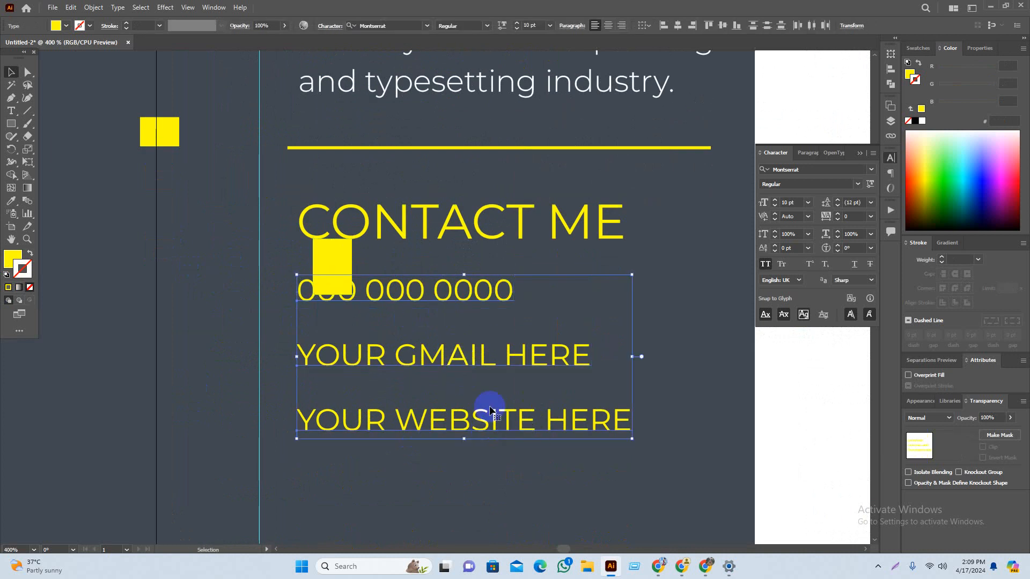
drag(490, 421, 490, 436)
click(212, 244)
Step: Even out the phone, gmail and website lines using yellow rectangles as spacers
drag(152, 127, 312, 327)
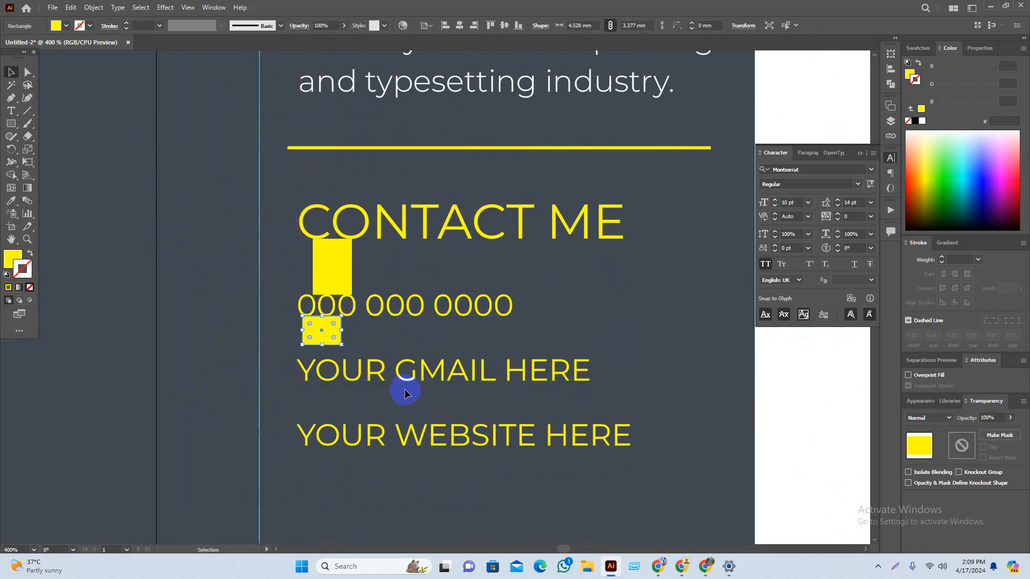
shift+click(403, 378)
click(406, 410)
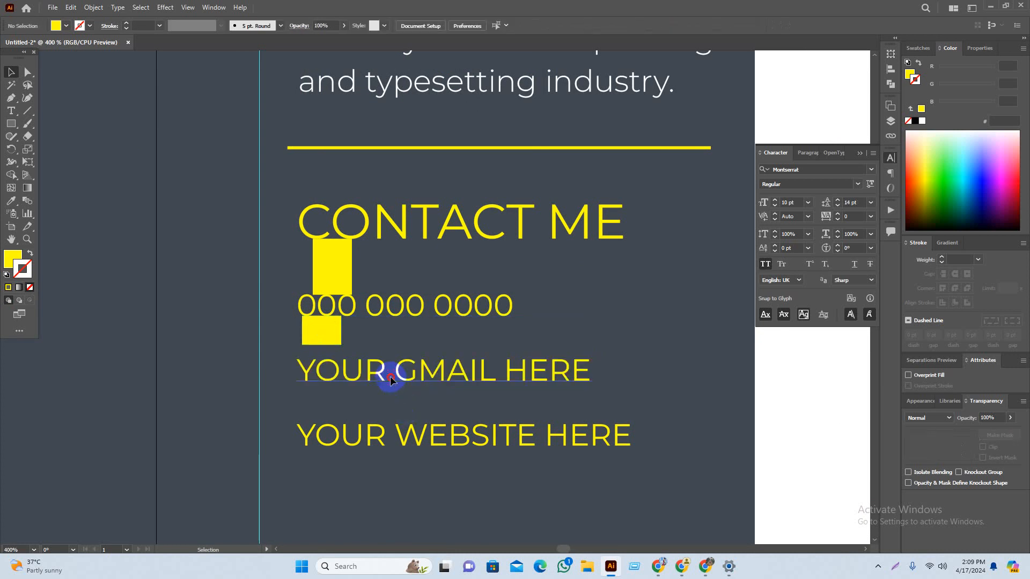
drag(390, 377, 391, 369)
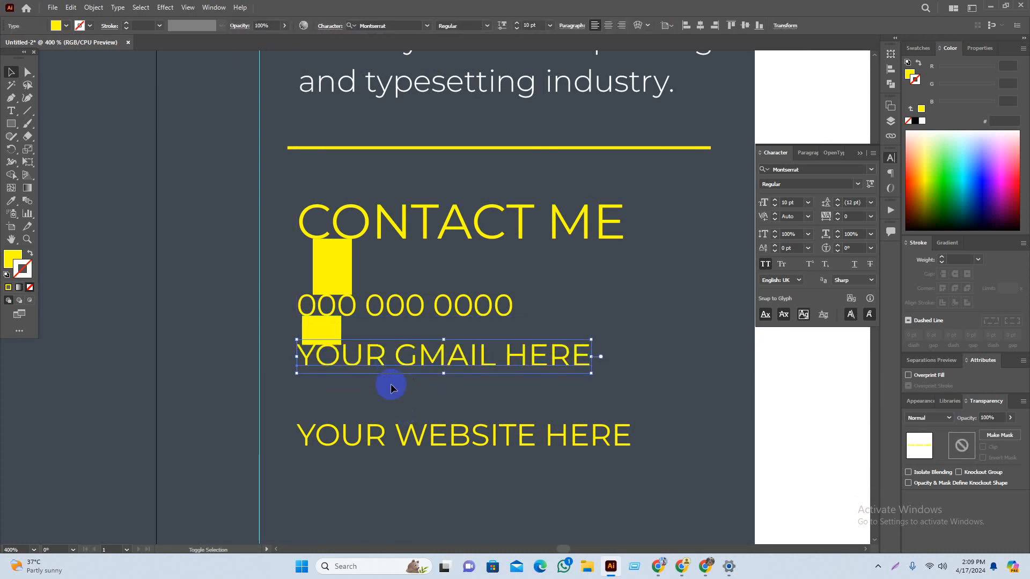
click(317, 407)
scroll(317, 407, up, 3)
drag(334, 206, 352, 355)
drag(378, 489, 373, 404)
click(458, 359)
scroll(422, 353, down, 3)
Step: Move both yellow rectangles to the left of the contact lines as markers
click(397, 352)
shift+click(421, 234)
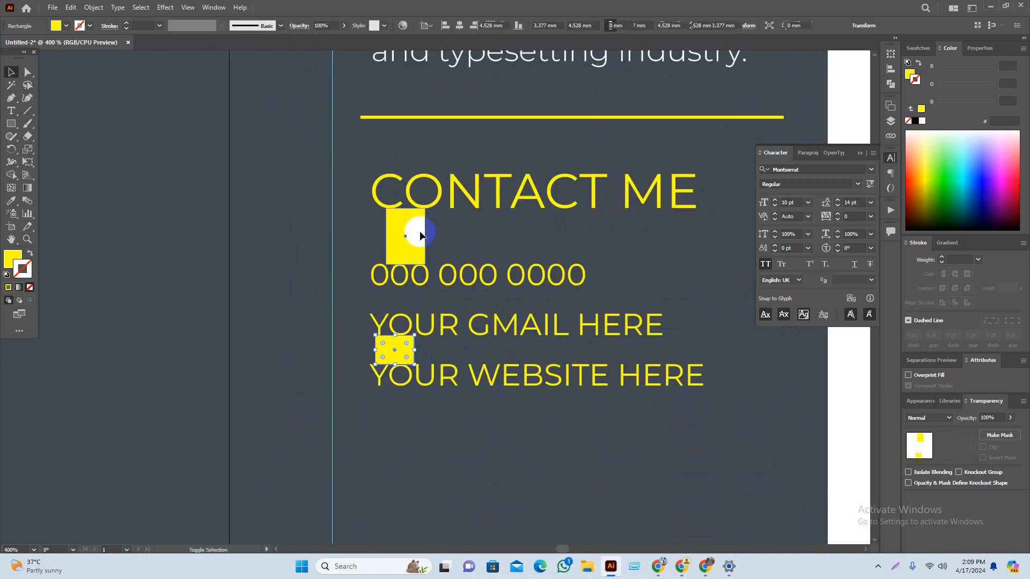
drag(415, 256, 262, 282)
click(413, 422)
Step: Shift the contact text block about 6 mm right, indenting it under CONTACT ME
scroll(443, 436, down, 2)
scroll(444, 440, right, 5)
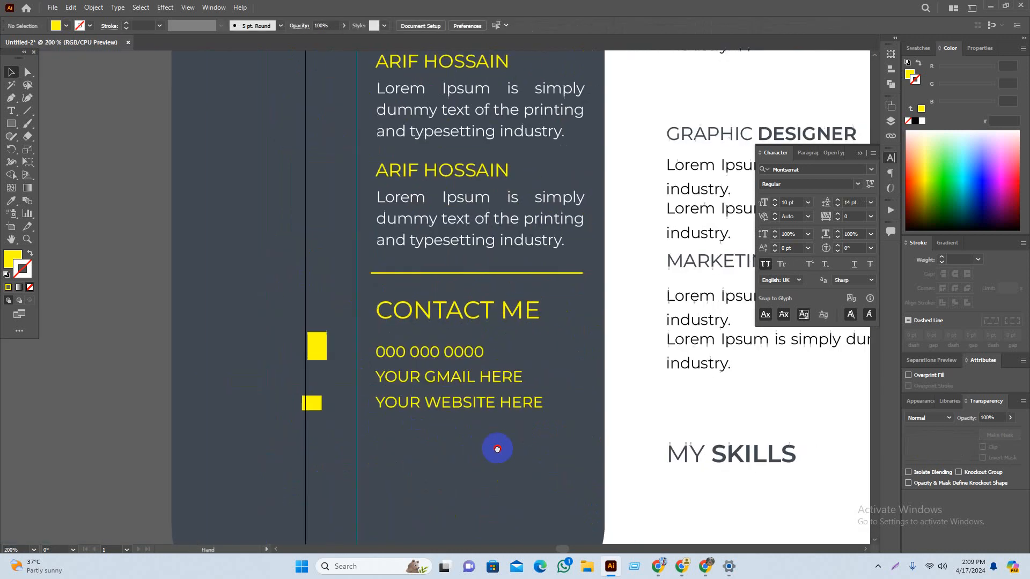
scroll(429, 485, down, 1)
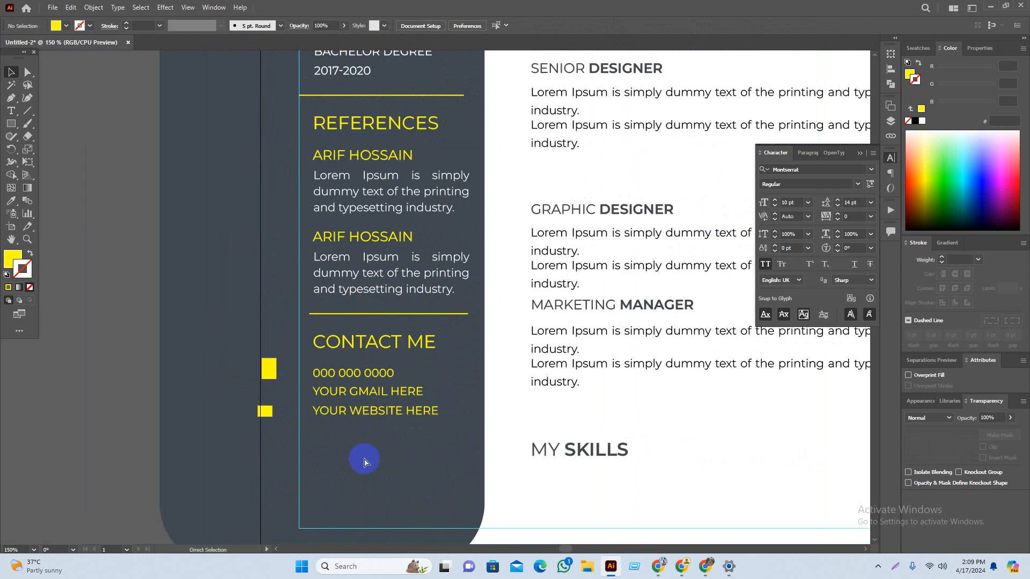
drag(328, 464, 358, 499)
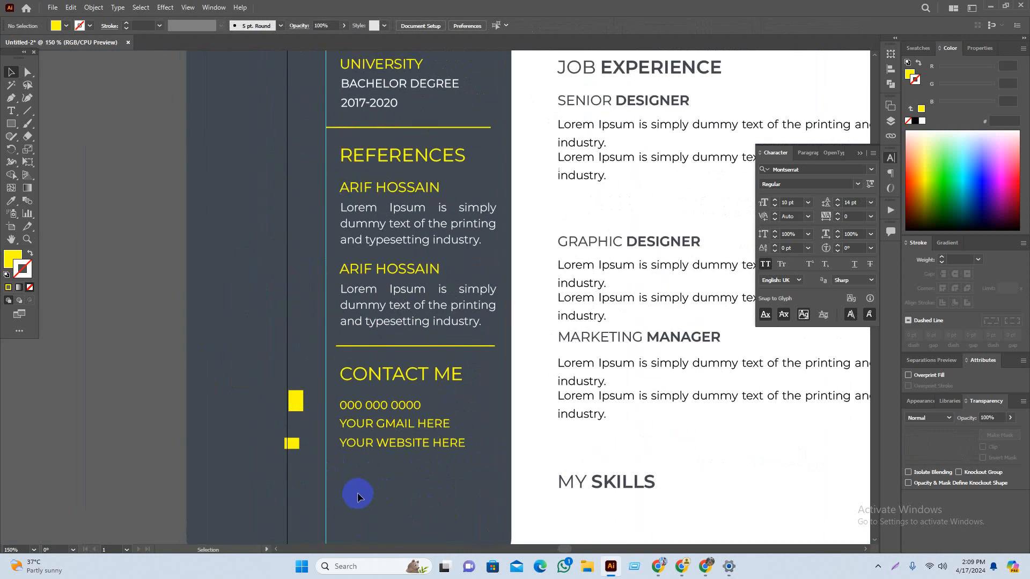
scroll(361, 483, up, 3)
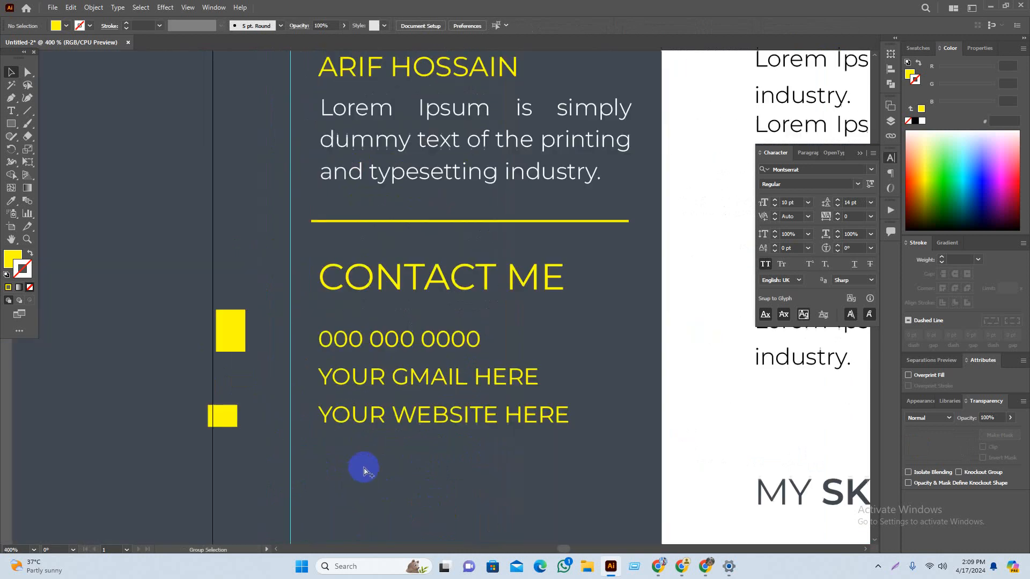
drag(490, 395, 559, 358)
click(532, 476)
scroll(531, 476, down, 2)
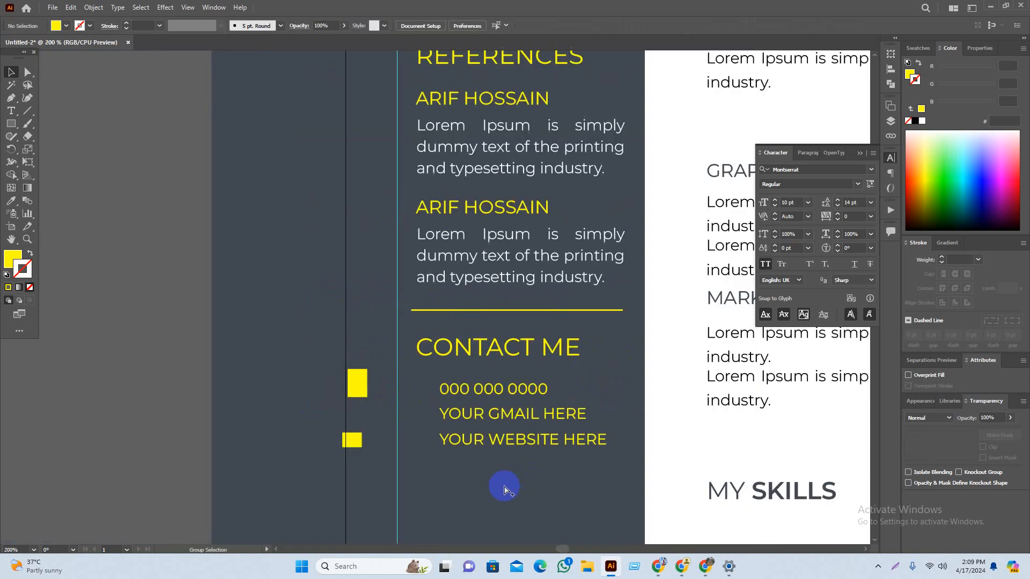
scroll(498, 484, down, 2)
drag(292, 353, 238, 366)
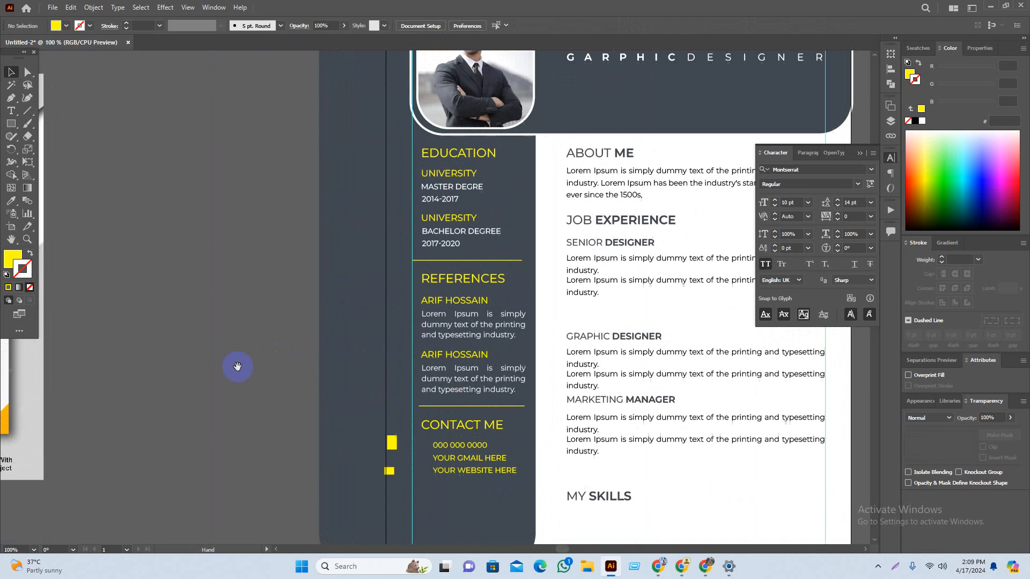
scroll(217, 352, down, 1)
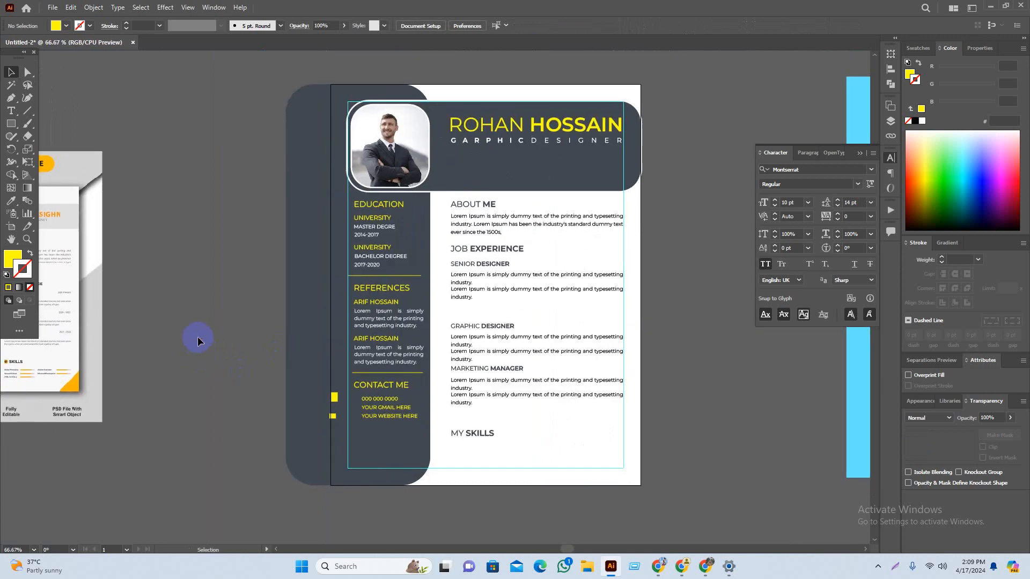
drag(197, 335, 339, 347)
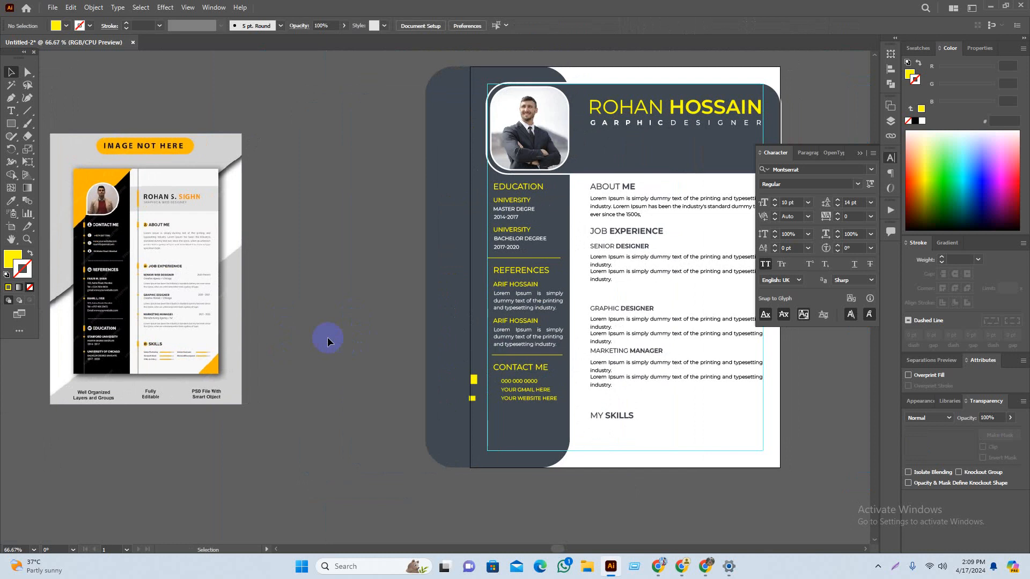
drag(825, 459, 798, 460)
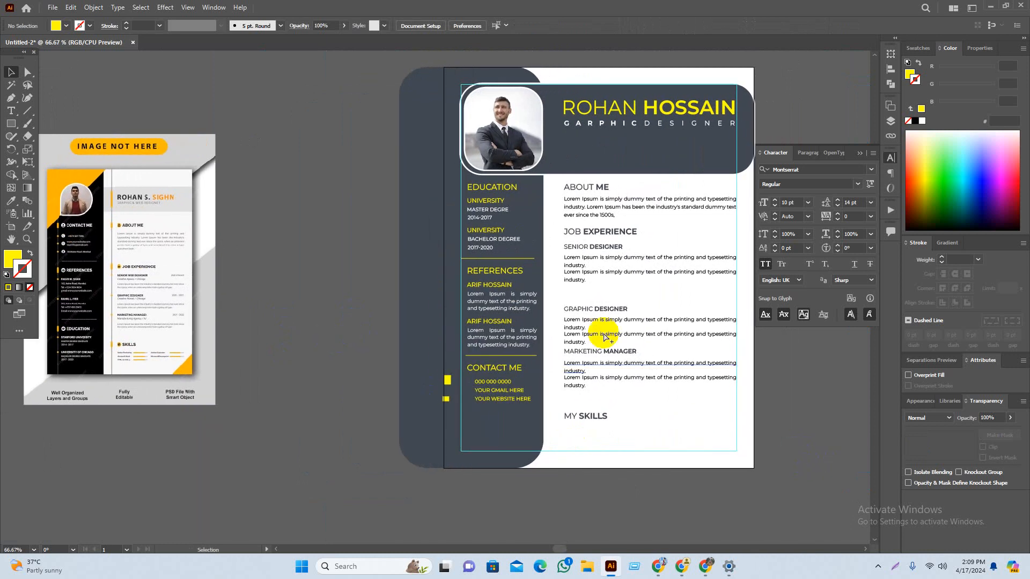
drag(694, 218, 602, 216)
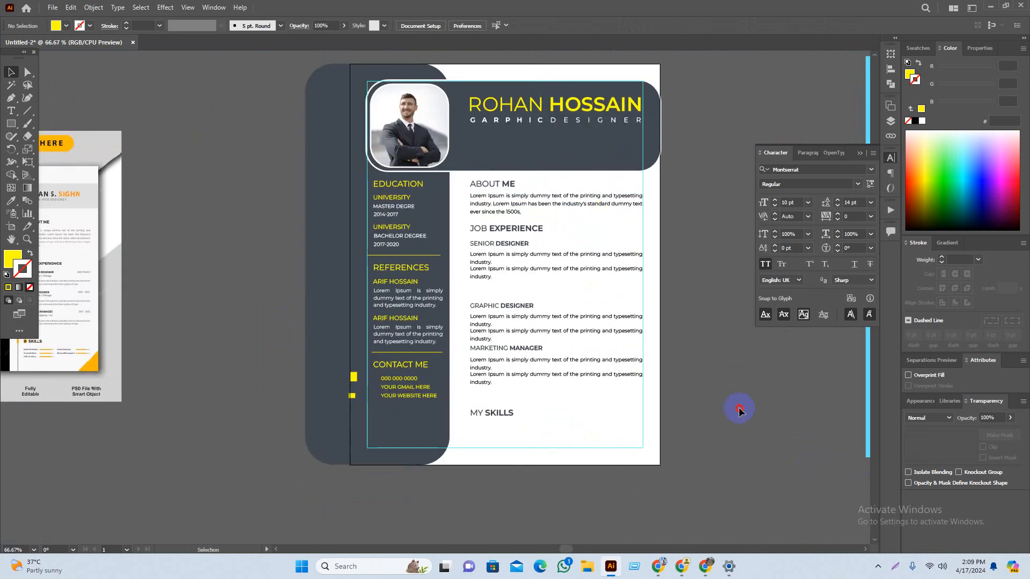
drag(740, 409, 724, 409)
scroll(437, 283, up, 1)
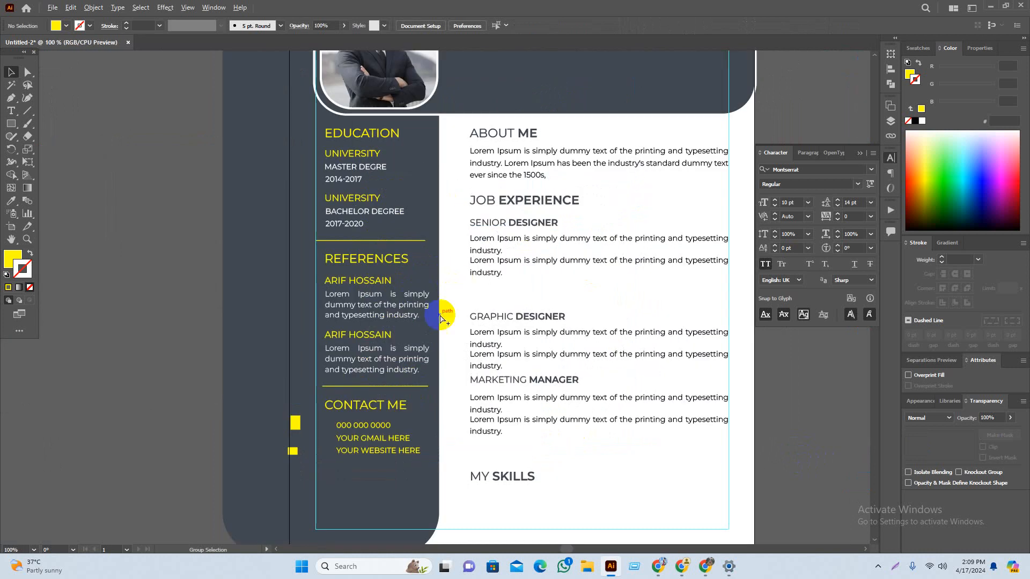
Step: Place the yellow rectangle under the ABOUT ME heading and move the About Me paragraph down
drag(299, 431, 519, 142)
drag(606, 122, 615, 237)
scroll(486, 253, up, 5)
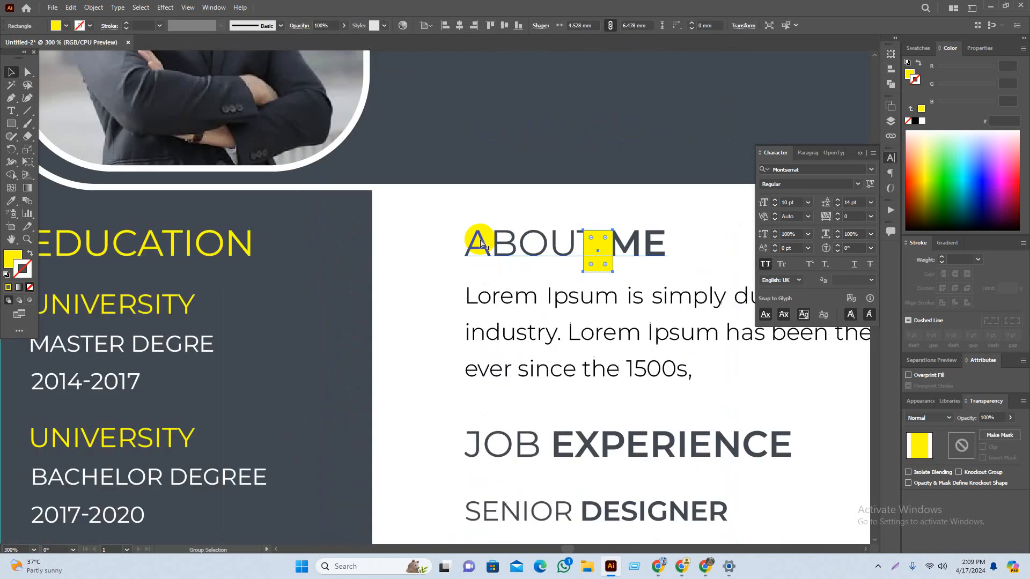
drag(699, 300, 468, 350)
drag(576, 374, 483, 267)
click(510, 236)
Step: Set the rectangle below the About Me paragraph and nudge JOB EXPERIENCE up against it
scroll(578, 291, down, 3)
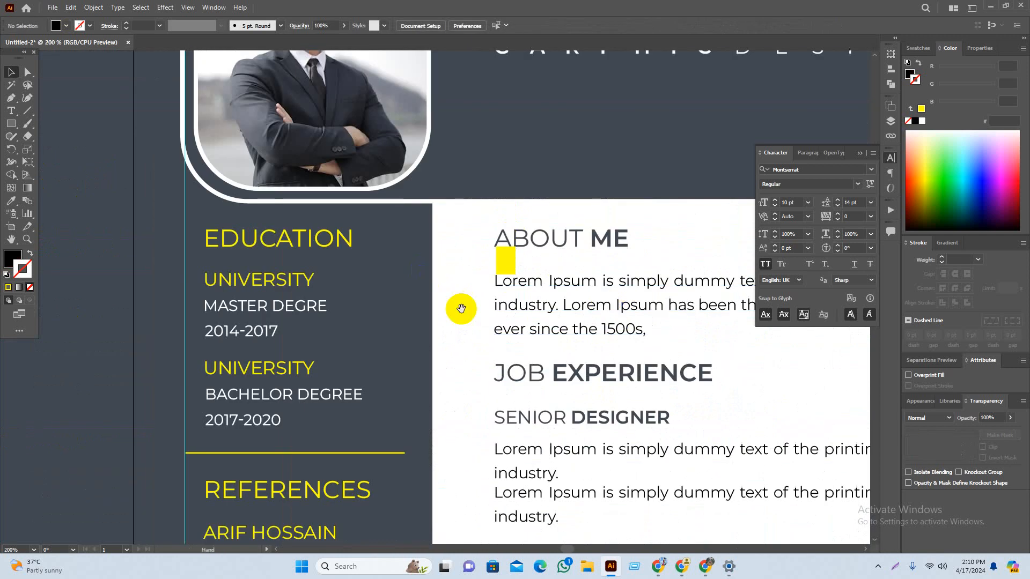
drag(460, 308, 415, 230)
drag(460, 183, 480, 272)
scroll(475, 268, up, 5)
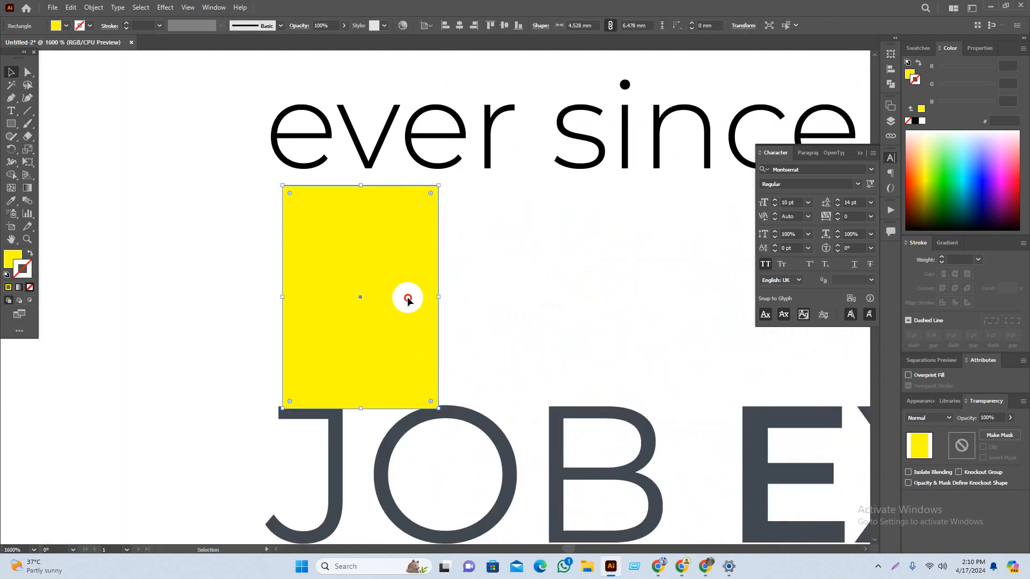
mouse_move(408, 299)
mouse_down()
mouse_move(407, 284)
mouse_move(418, 299)
mouse_up()
scroll(498, 341, down, 4)
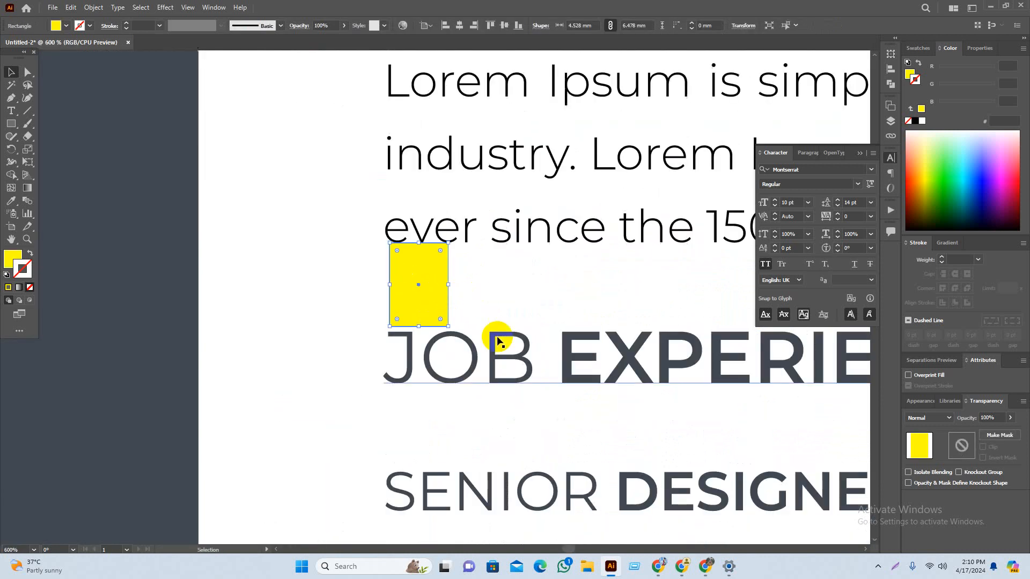
drag(500, 369, 500, 364)
click(558, 350)
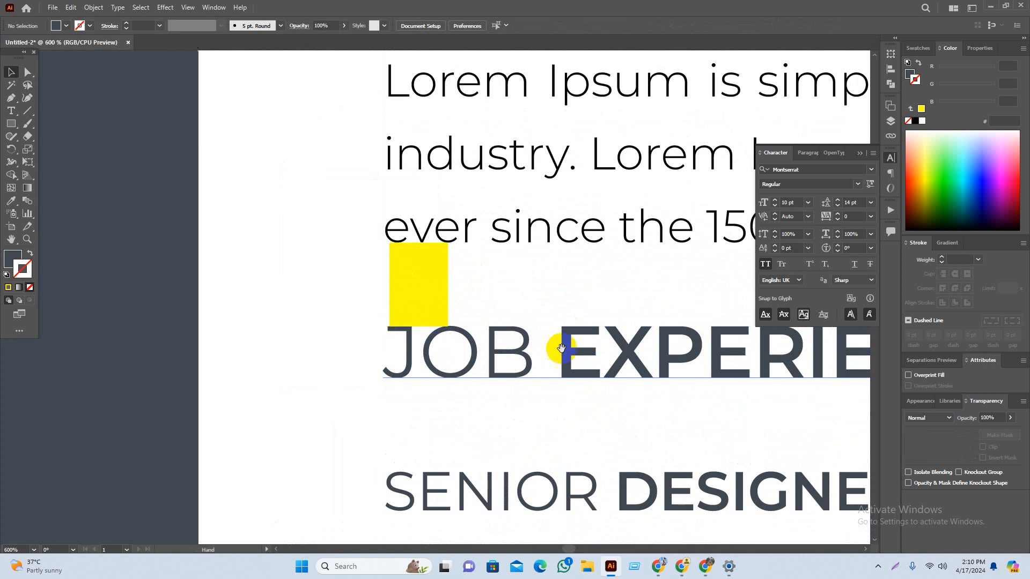
Step: Space SENIOR DESIGNER under JOB EXPERIENCE and nudge its Lorem paragraph slightly lower
drag(441, 285, 398, 276)
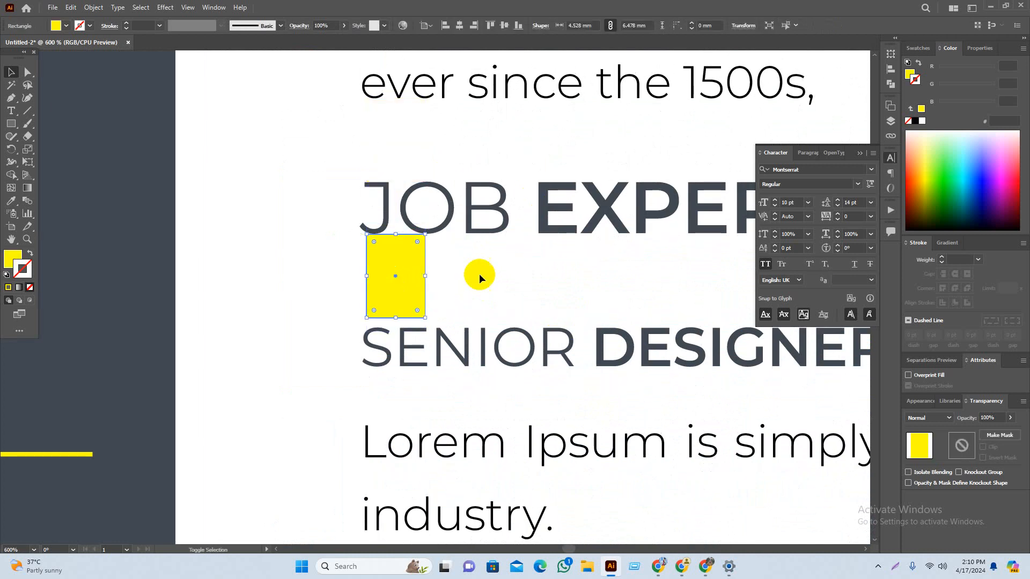
drag(478, 275, 524, 218)
scroll(444, 235, up, 4)
drag(414, 249, 408, 222)
scroll(508, 190, down, 4)
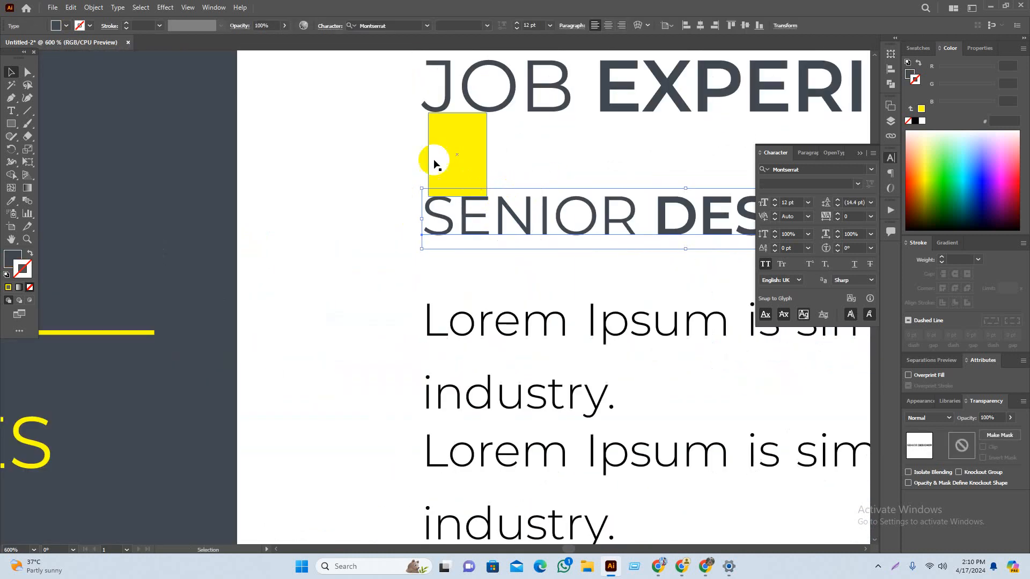
drag(437, 160, 448, 282)
scroll(476, 303, up, 4)
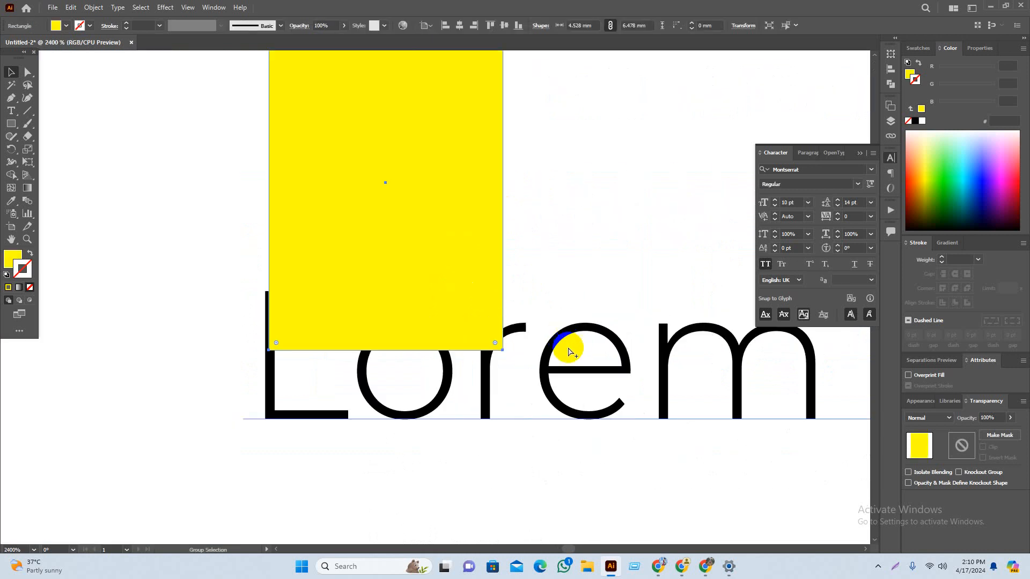
drag(562, 370, 498, 271)
click(616, 268)
Step: Move the spacer below the Senior Designer paragraphs and drag GRAPHIC DESIGNER up to it
scroll(575, 413, down, 3)
click(483, 110)
drag(471, 109, 458, 510)
scroll(577, 425, down, 8)
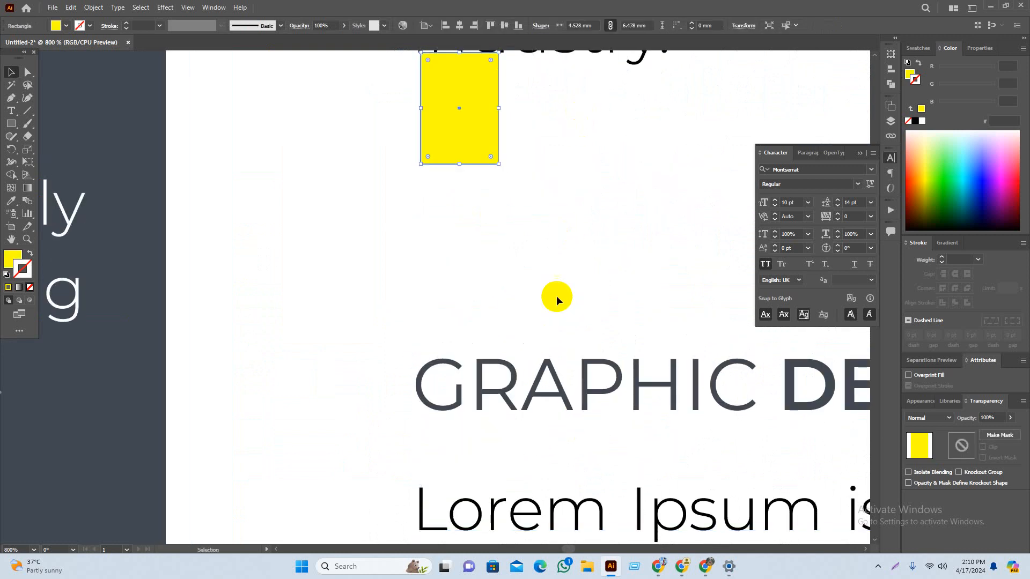
drag(546, 370, 542, 186)
click(561, 266)
scroll(472, 335, down, 6)
drag(696, 339, 659, 318)
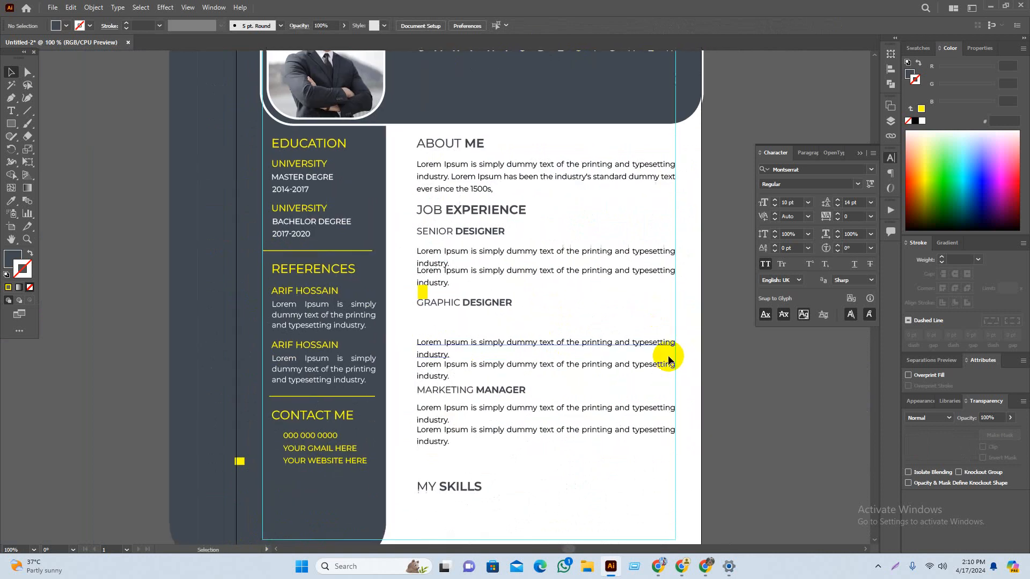
Step: Use the yellow rectangle as a spacer to pull the first Lorem paragraph up under GRAPHIC DESIGNER
drag(774, 411, 745, 393)
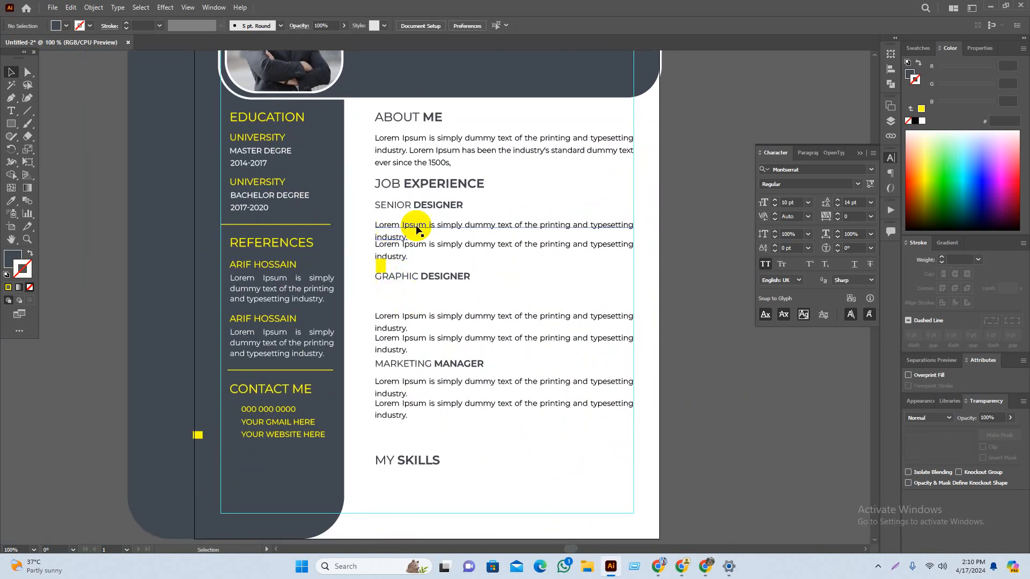
drag(810, 384, 804, 370)
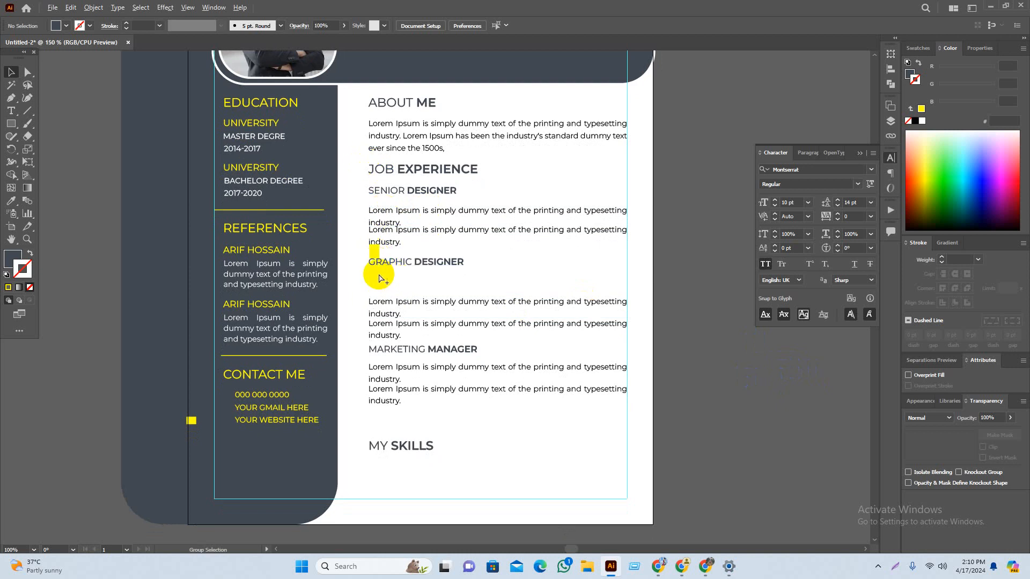
key(ctrl+=)
drag(364, 230, 368, 269)
drag(410, 351, 409, 315)
drag(374, 271, 379, 342)
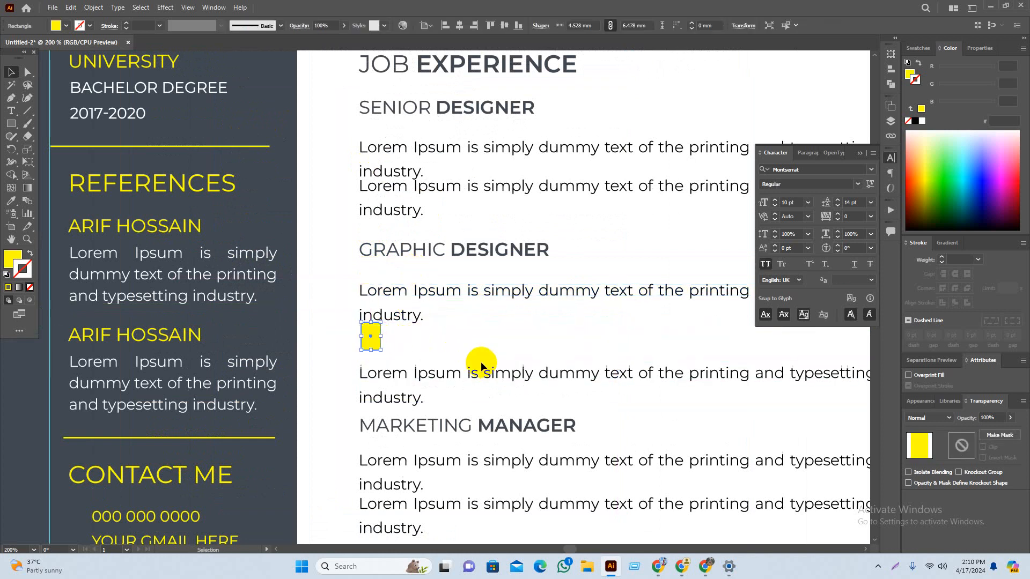
click(419, 192)
click(563, 239)
drag(587, 242, 590, 269)
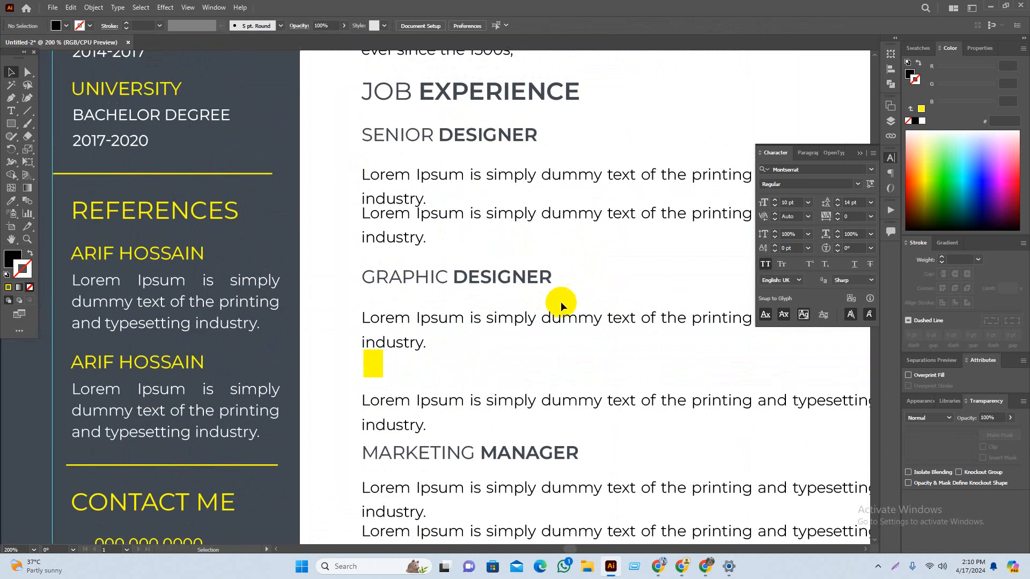
key(ctrl+minus)
Step: Bring a small yellow spacer square onto the page and separate the overlapping Lorem paragraphs
drag(160, 528, 455, 233)
click(597, 280)
drag(487, 288, 514, 340)
scroll(448, 290, up, 5)
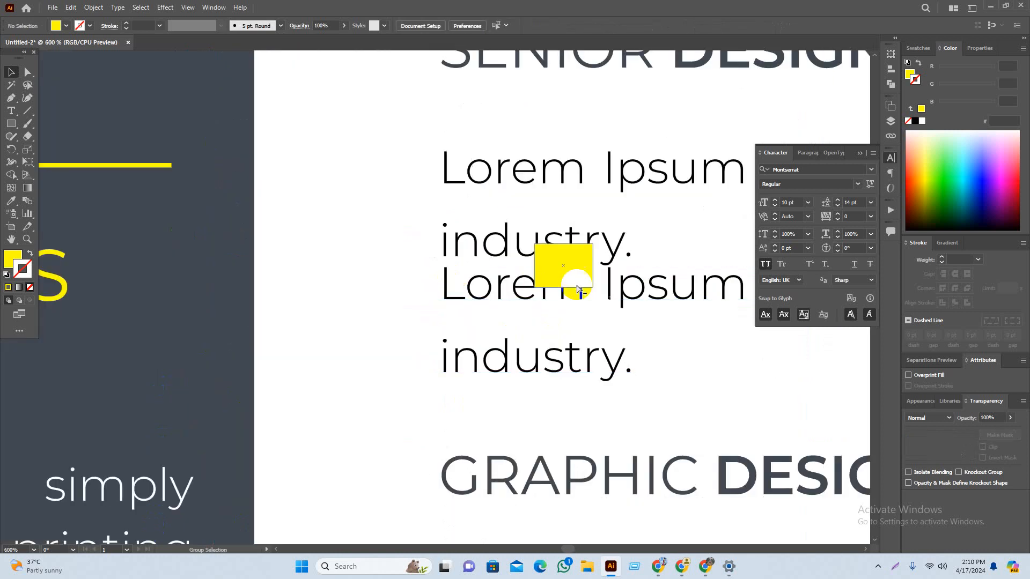
drag(657, 322, 513, 289)
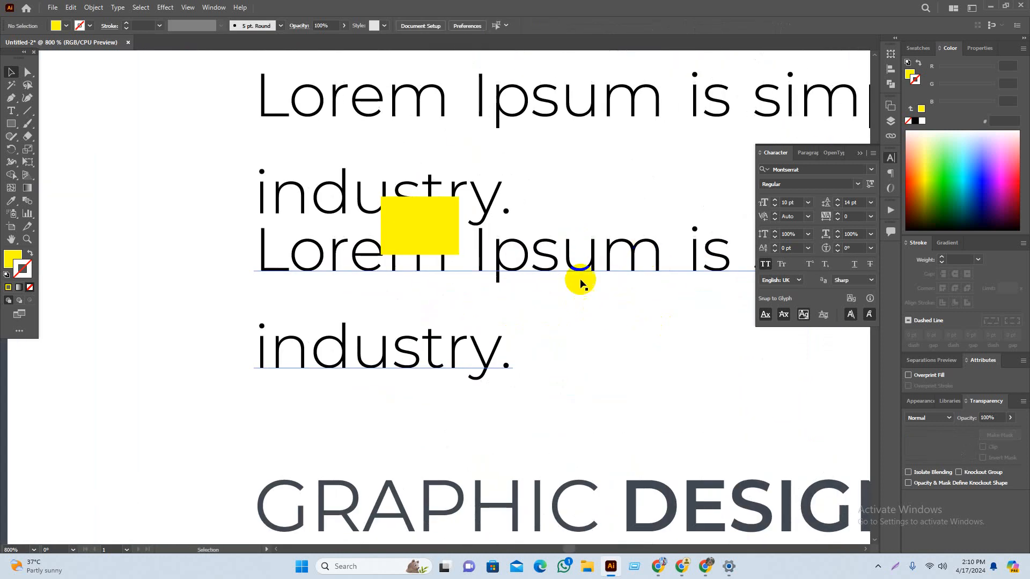
drag(571, 264, 571, 295)
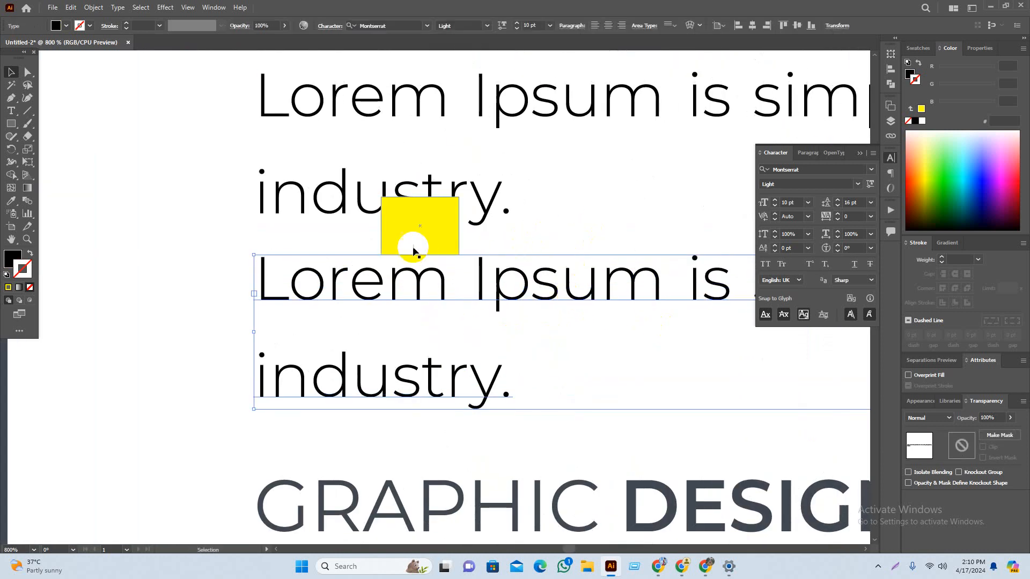
drag(414, 251, 457, 279)
drag(534, 281, 517, 225)
click(575, 249)
scroll(490, 272, down, 2)
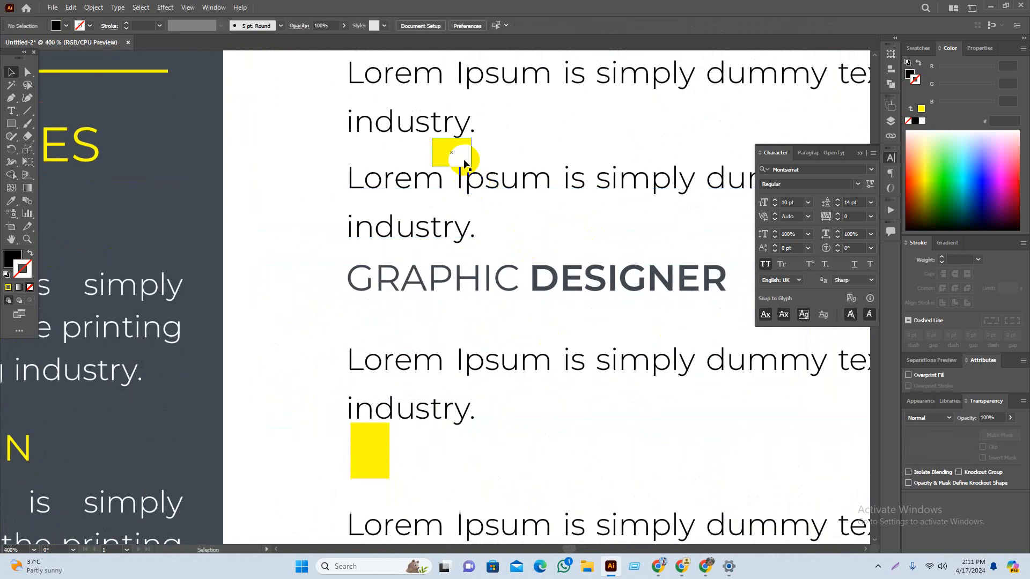
Step: Evenly space the GRAPHIC DESIGNER heading and its two Lorem paragraphs using the yellow spacers
drag(464, 164, 464, 450)
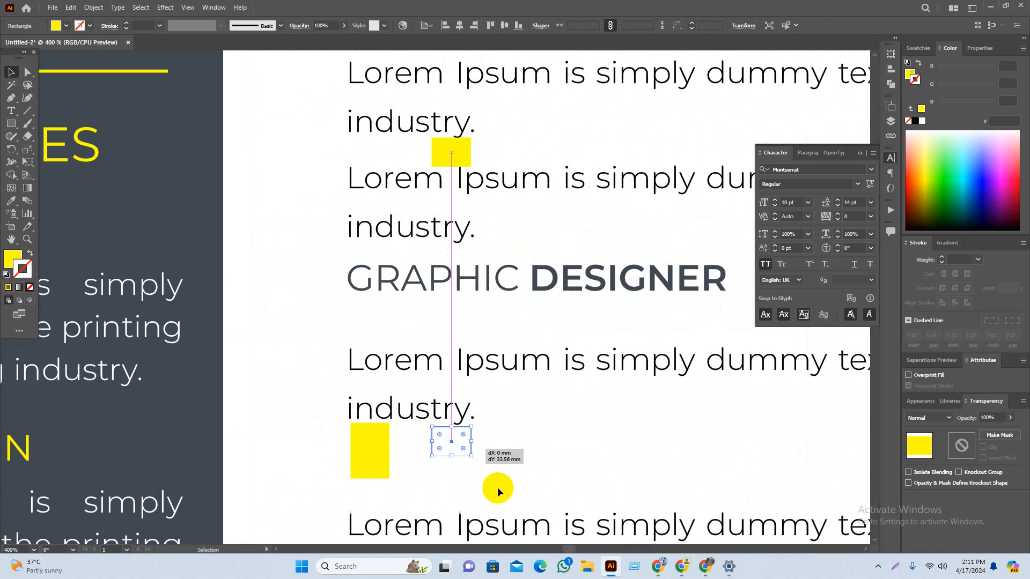
drag(497, 487, 431, 405)
drag(304, 367, 380, 191)
drag(493, 193, 494, 229)
scroll(576, 353, down, 1)
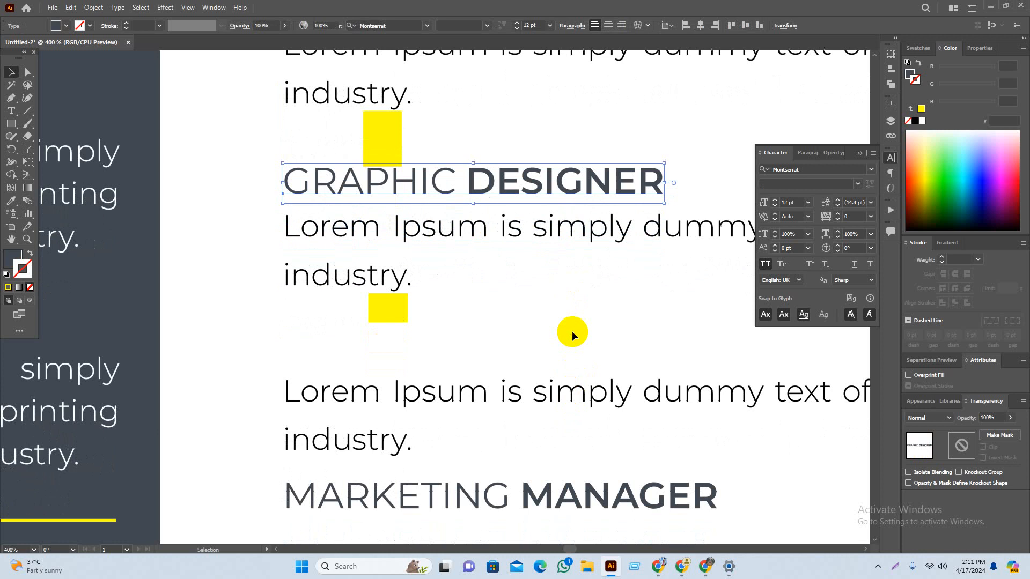
drag(392, 142, 392, 220)
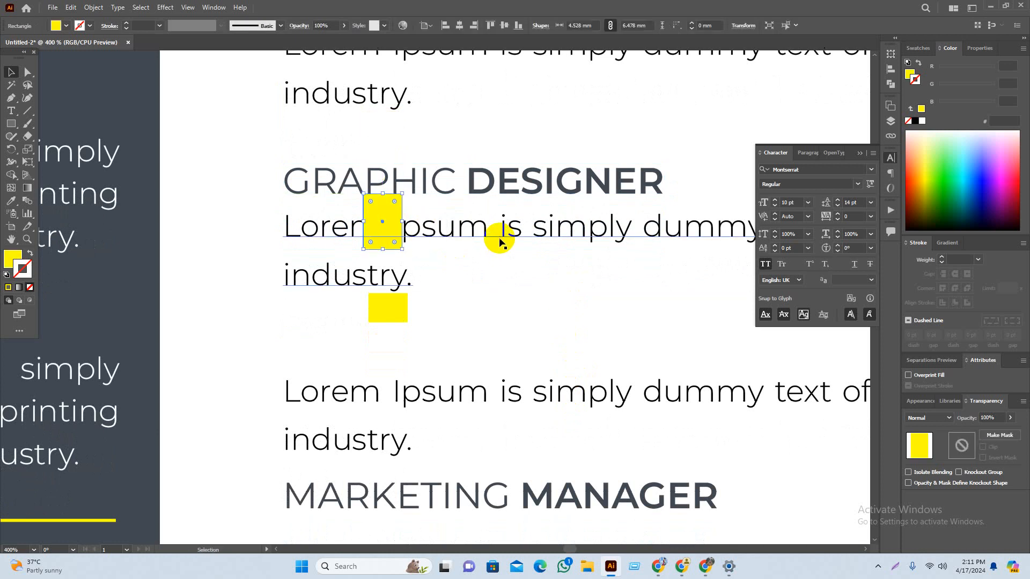
drag(499, 238, 498, 269)
scroll(490, 363, down, 2)
drag(403, 227, 402, 260)
drag(454, 328, 455, 306)
click(498, 241)
Step: Lower the MARKETING MANAGER heading and its first paragraph to match the same gaps
scroll(497, 250, down, 2)
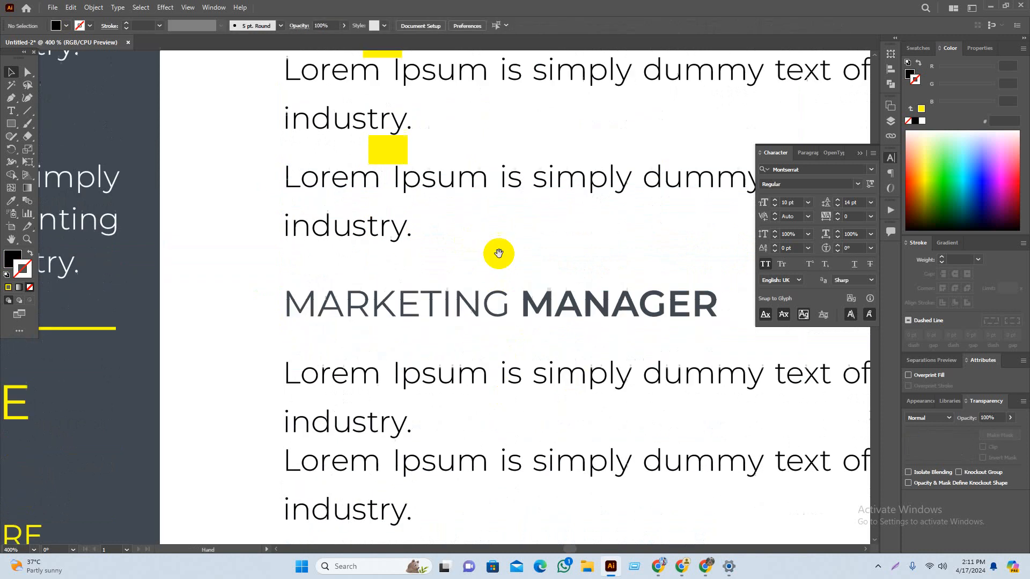
drag(400, 281, 401, 296)
mouse_move(488, 310)
mouse_down()
mouse_move(488, 324)
mouse_move(489, 310)
mouse_up()
click(524, 226)
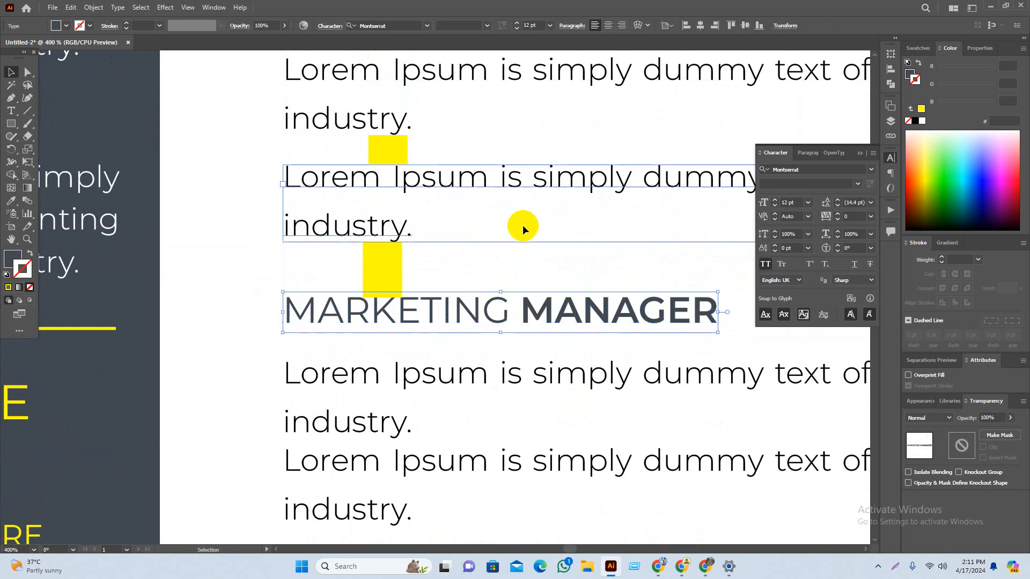
scroll(524, 226, down, 3)
drag(394, 161, 394, 239)
drag(483, 245, 482, 265)
click(541, 449)
Step: Place the last Marketing Manager paragraph an even spacer-gap below the first one
scroll(540, 449, down, 1)
scroll(495, 420, down, 1)
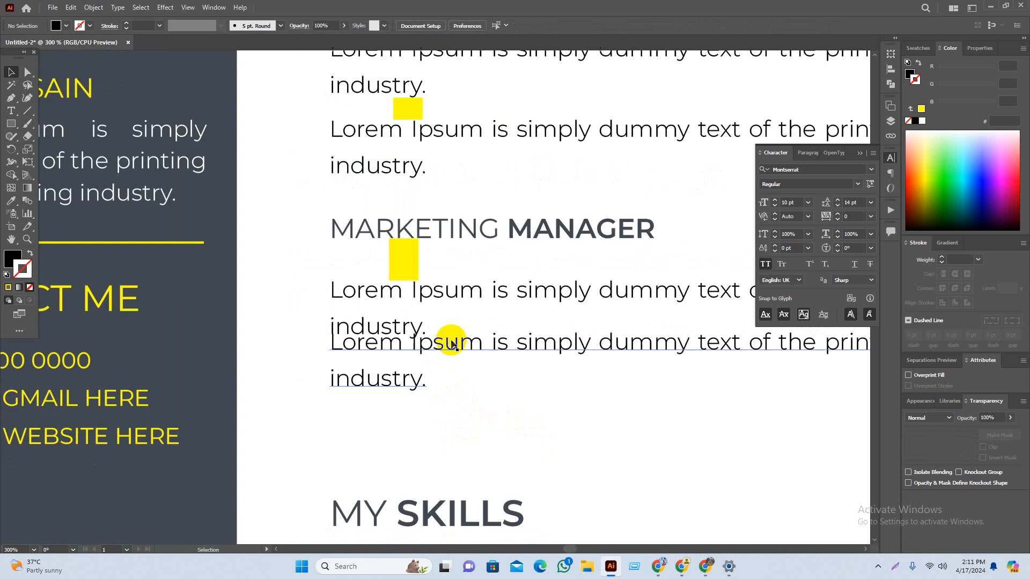
drag(451, 338, 458, 365)
drag(415, 122, 415, 362)
scroll(421, 394, up, 4)
click(471, 294)
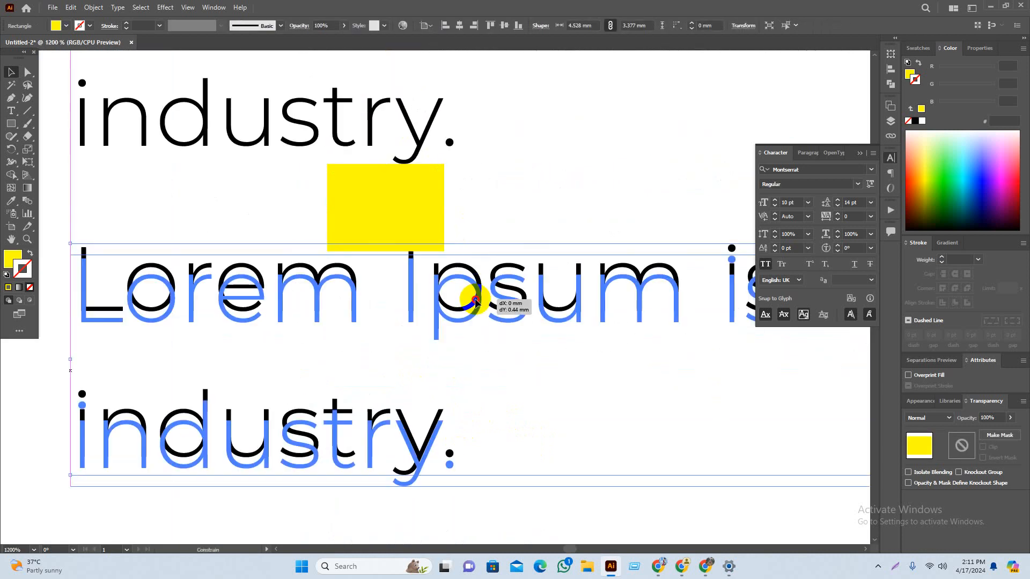
click(525, 227)
scroll(472, 239, down, 3)
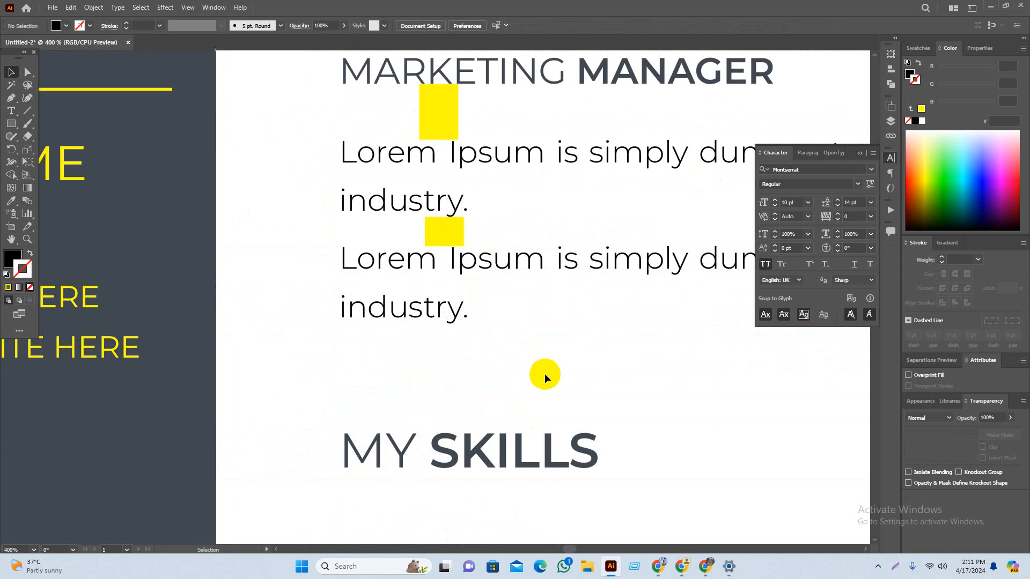
scroll(542, 373, right, 1)
drag(437, 140, 435, 376)
scroll(449, 355, down, 2)
scroll(380, 336, up, 3)
drag(530, 193, 533, 196)
click(631, 259)
Step: Move MY SKILLS up beneath the Marketing paragraphs and Alt-drag a yellow square copy below it
drag(678, 314, 611, 260)
drag(566, 450, 566, 290)
click(572, 227)
scroll(512, 242, down, 2)
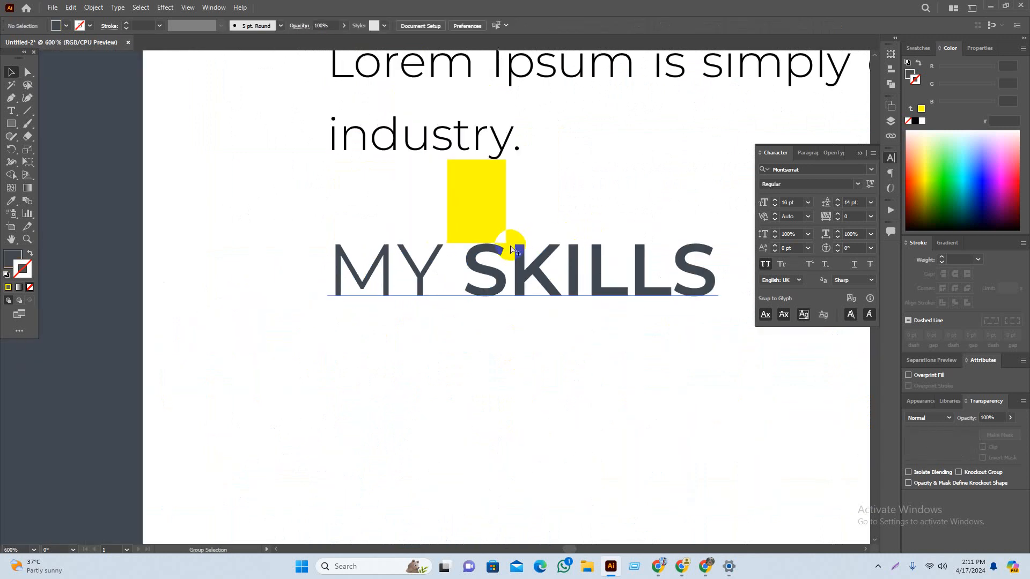
drag(556, 372, 531, 326)
drag(464, 158, 464, 293)
scroll(547, 354, down, 2)
scroll(596, 398, down, 4)
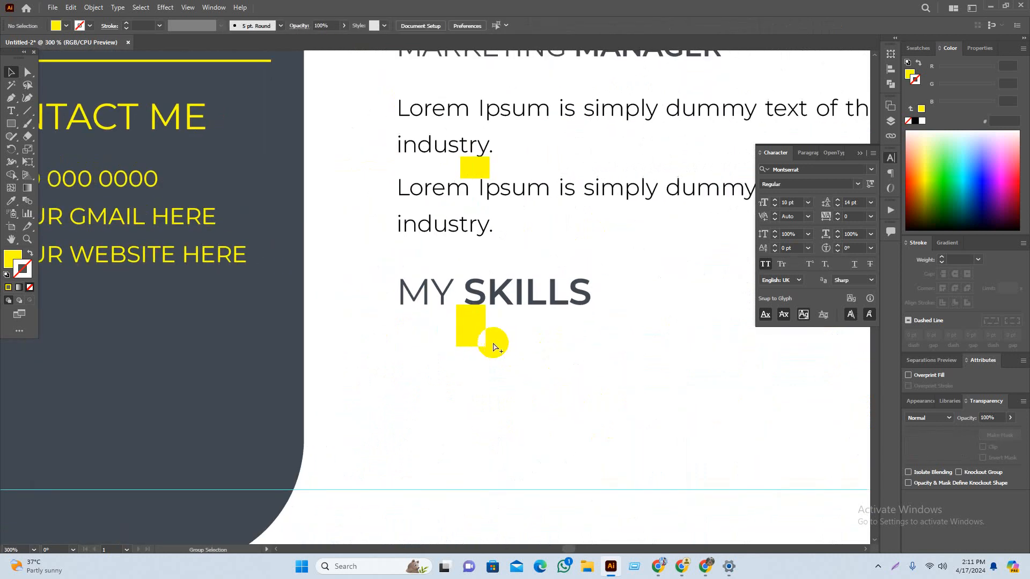
scroll(619, 425, up, 3)
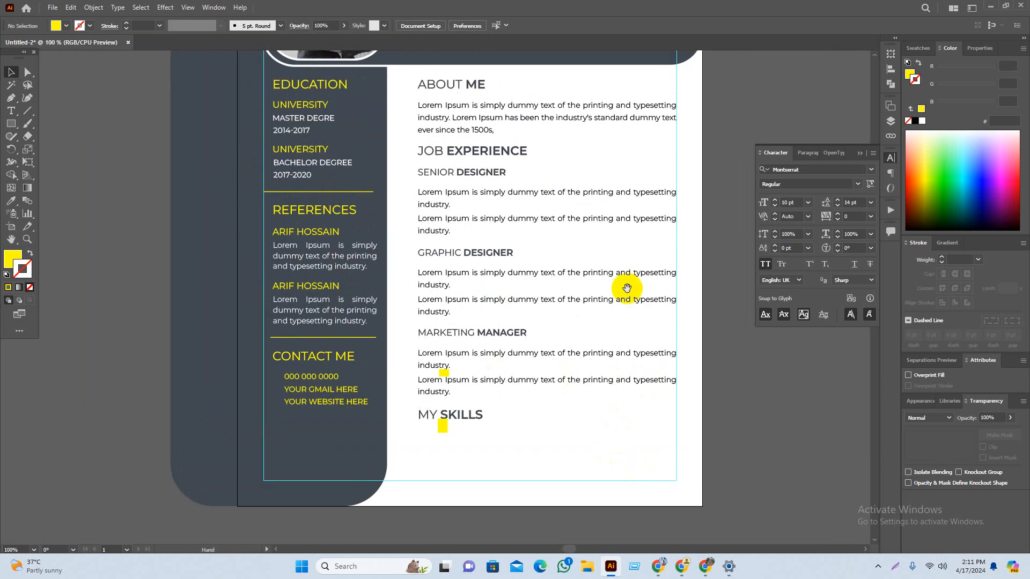
Step: Following the reference résumé's Skills section, type an ADOBE PHOTOSHOP text line below the skills area
scroll(563, 370, down, 1)
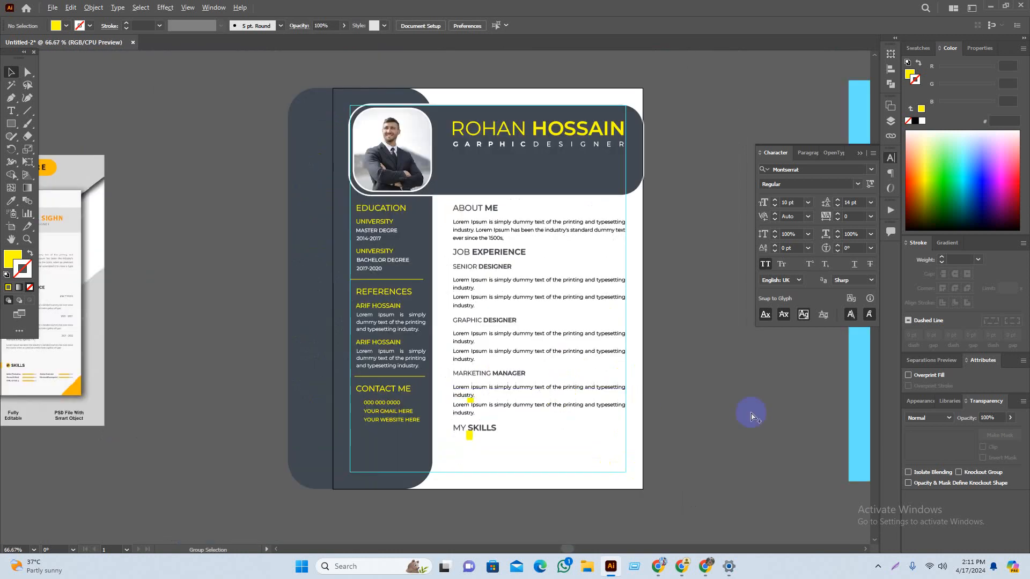
drag(662, 442, 704, 450)
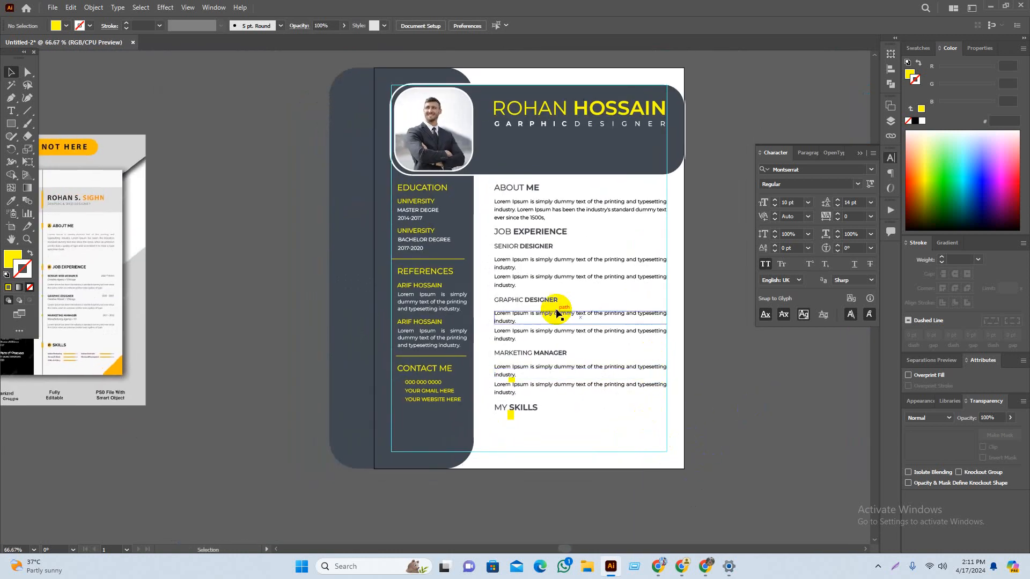
scroll(546, 405, up, 1)
scroll(532, 445, up, 1)
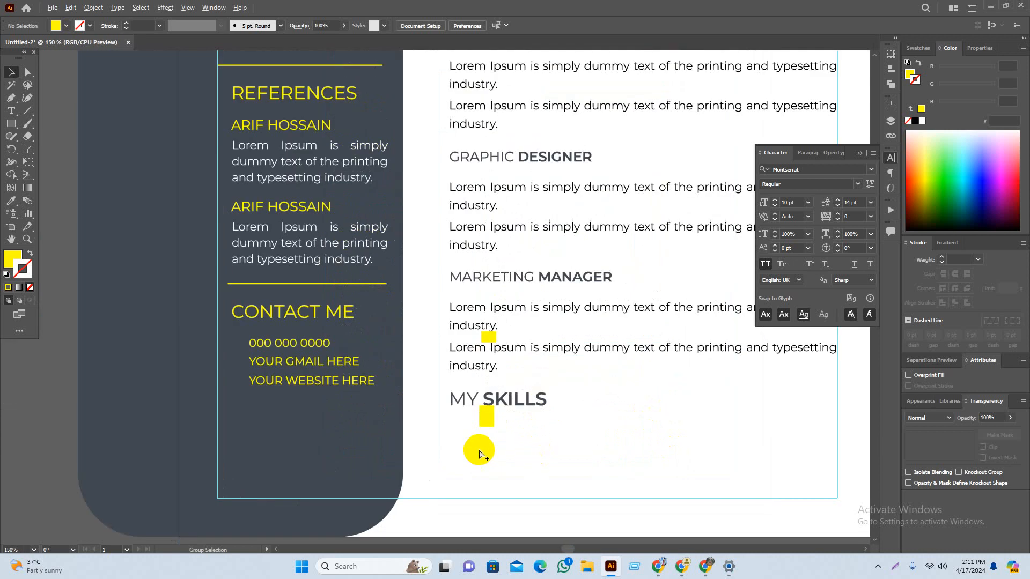
scroll(674, 480, down, 2)
drag(618, 478, 811, 435)
scroll(456, 386, up, 5)
scroll(255, 373, up, 1)
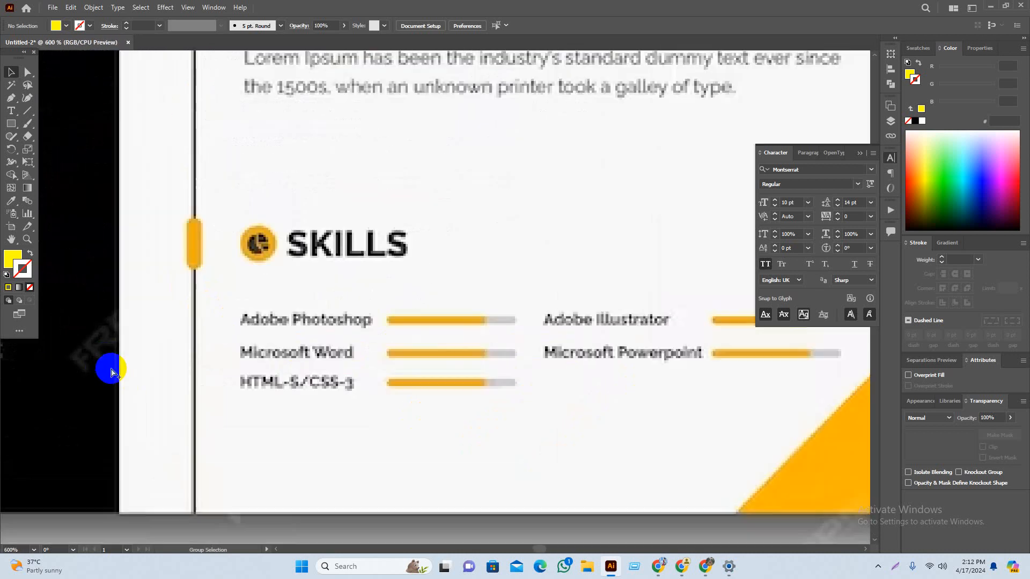
click(10, 112)
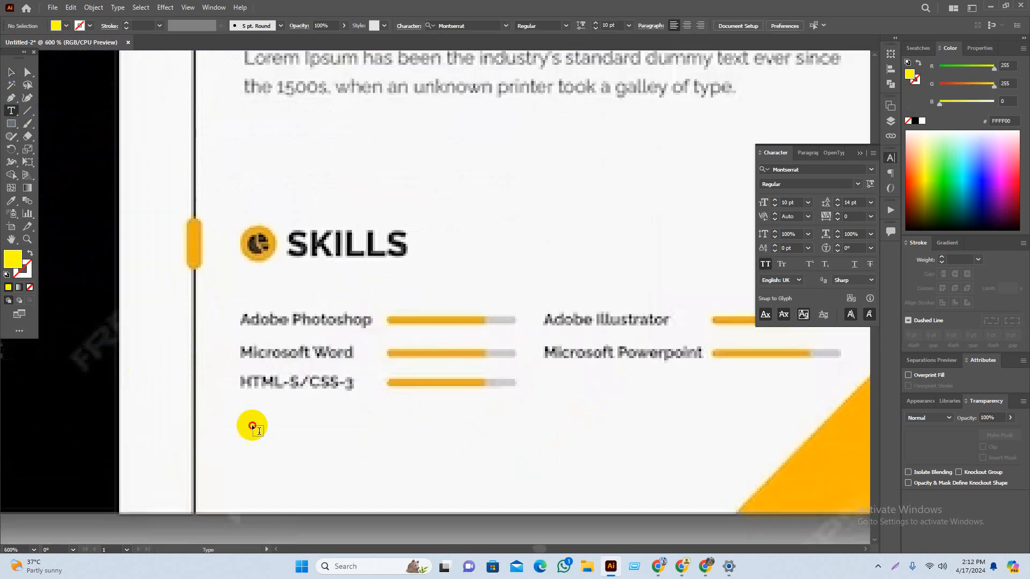
click(253, 426)
text(ADOBE PHOTOSHOPE)
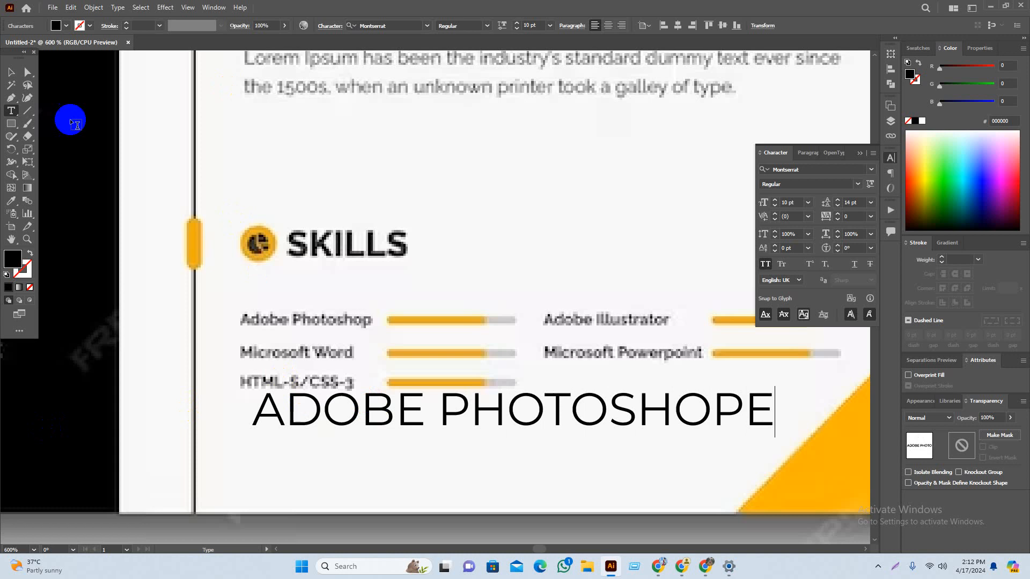
click(8, 75)
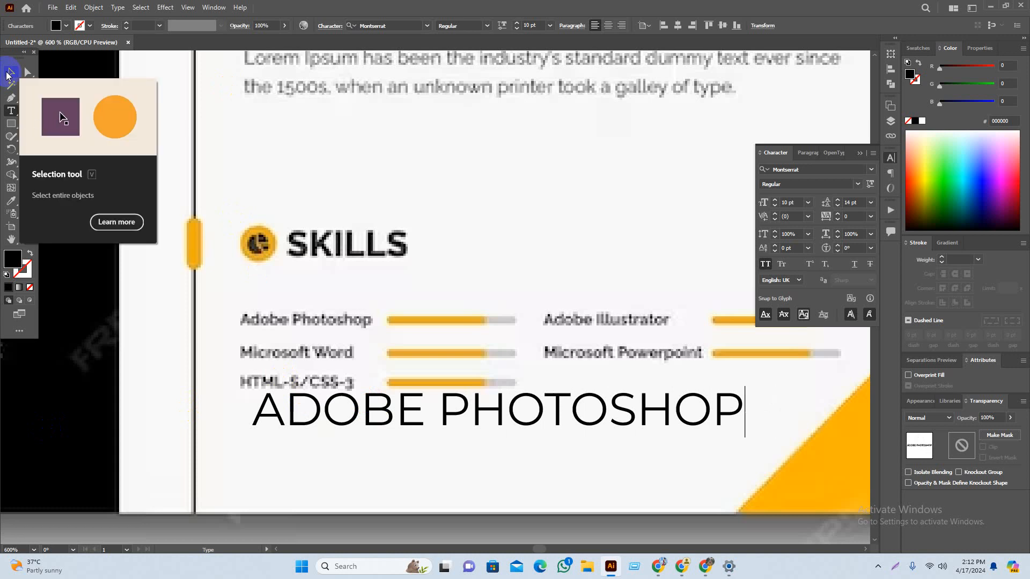
click(11, 61)
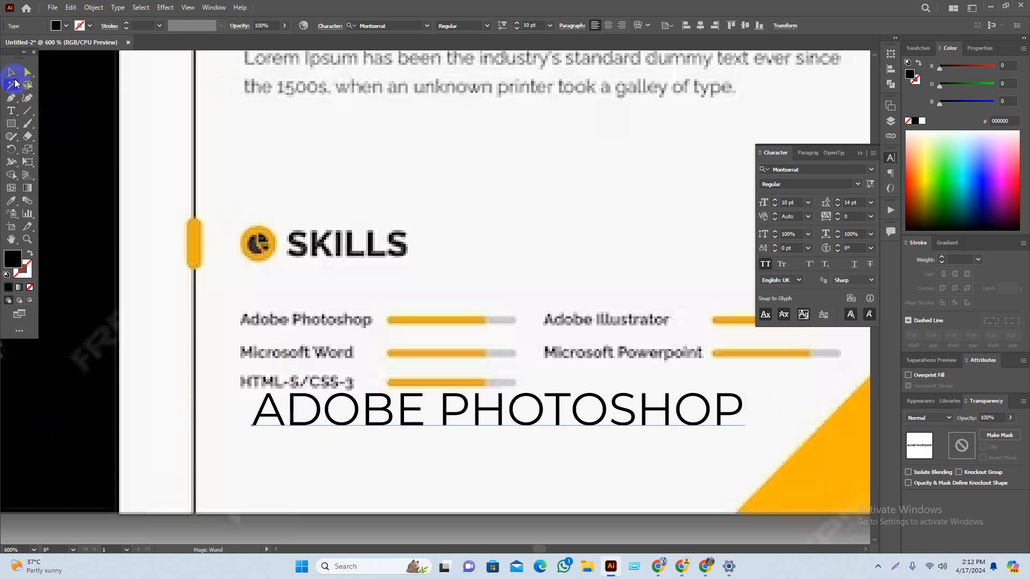
Step: Alt-drag a copy of ADOBE PHOTOSHOP below it and retype PHOTOSHOP as ILLUSTRATOR
drag(222, 307, 188, 210)
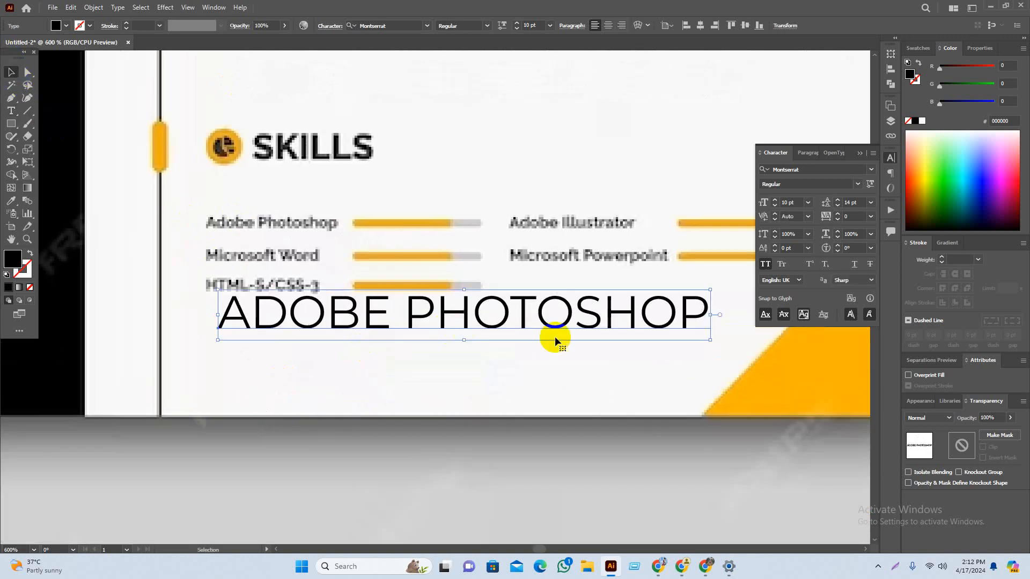
drag(552, 318, 510, 391)
triple_click(419, 394)
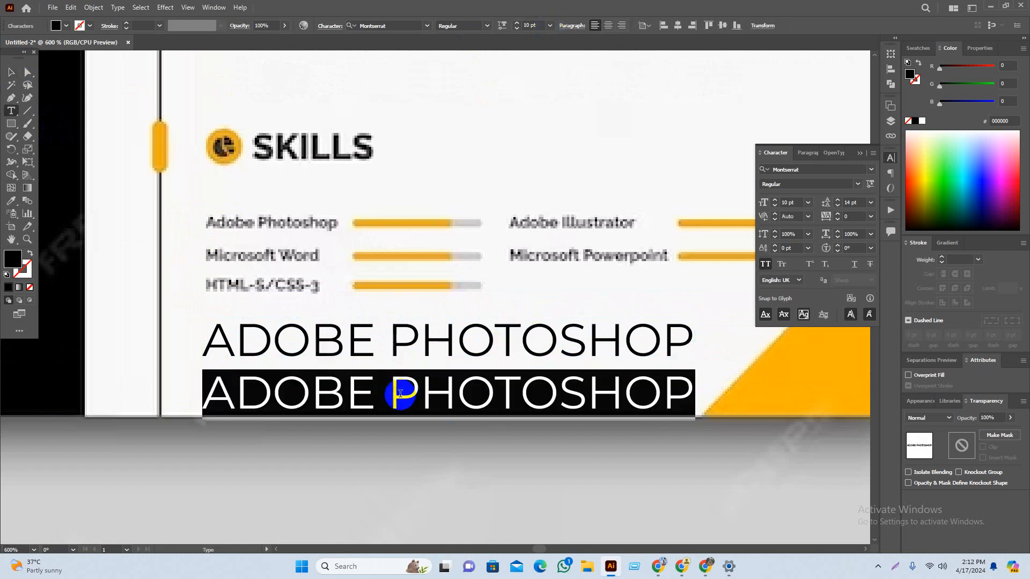
drag(400, 393, 765, 401)
text(ILLUST)
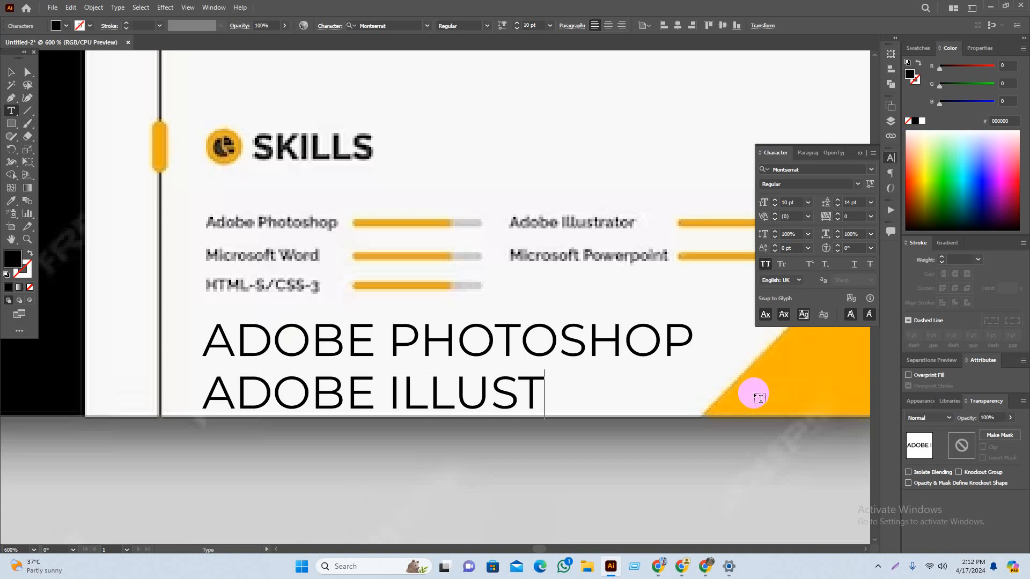
scroll(611, 465, down, 1)
ctrl+click(628, 386)
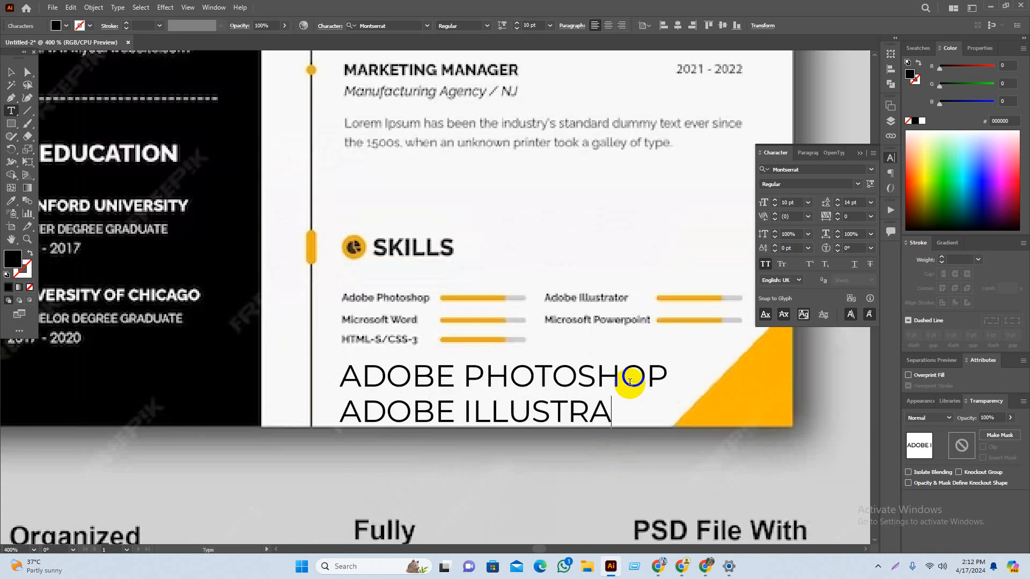
ctrl+click(524, 466)
scroll(528, 466, down, 1)
scroll(477, 455, up, 1)
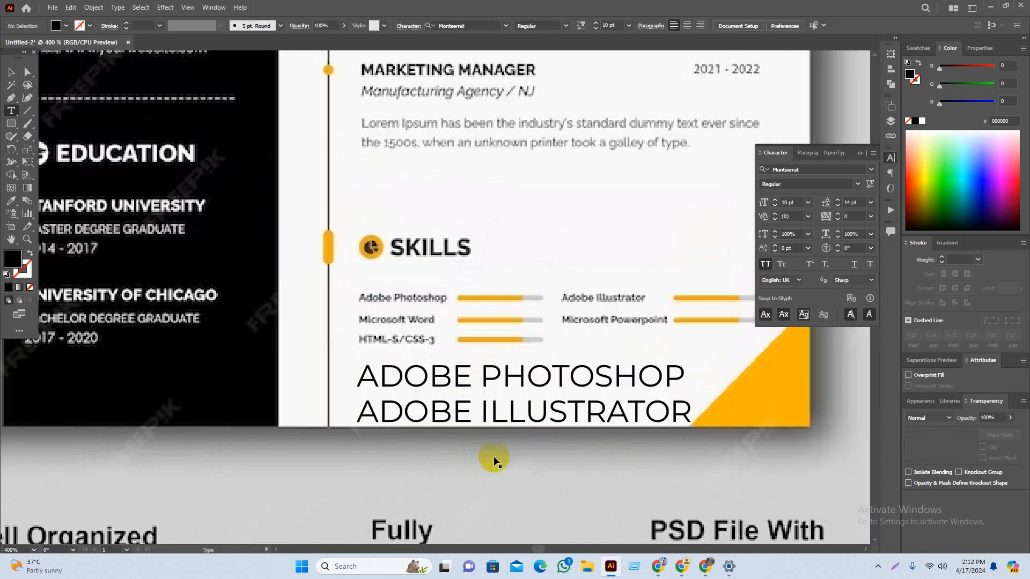
Step: Duplicate the ADOBE ILLUSTRATOR line below itself and retype it as MICROSOFT WORD
drag(527, 421, 533, 483)
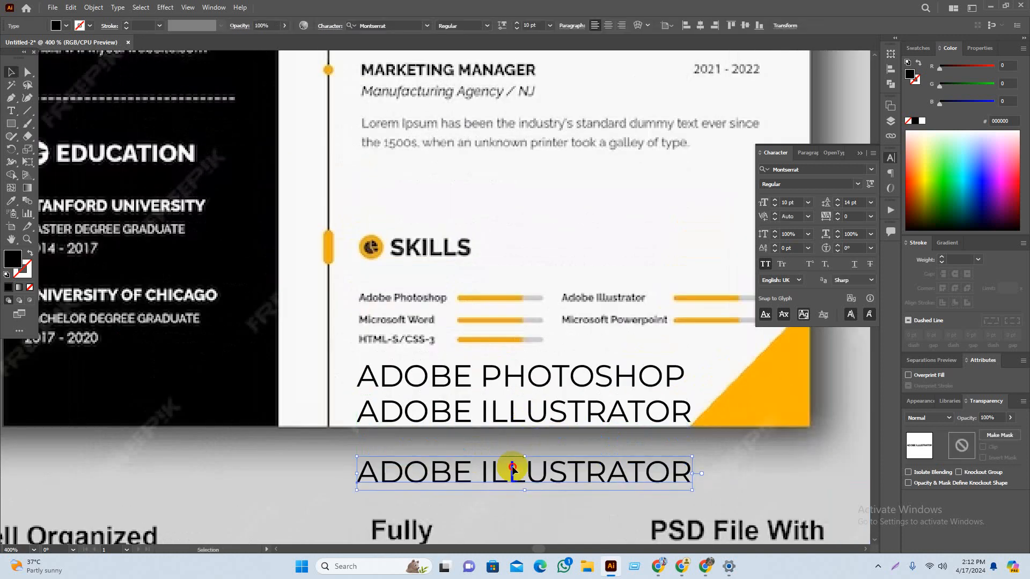
double_click(512, 466)
triple_click(513, 472)
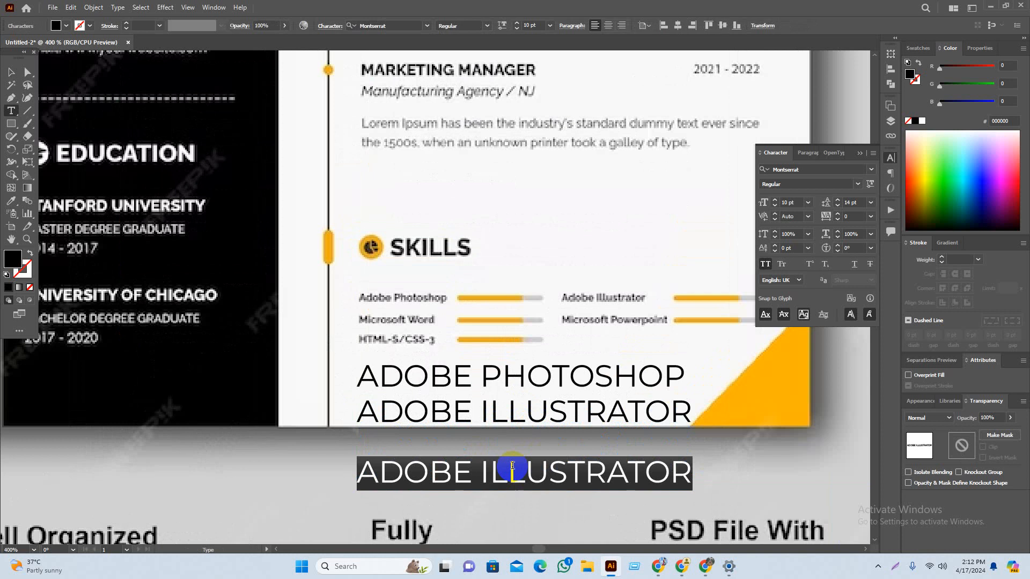
text(MICRO)
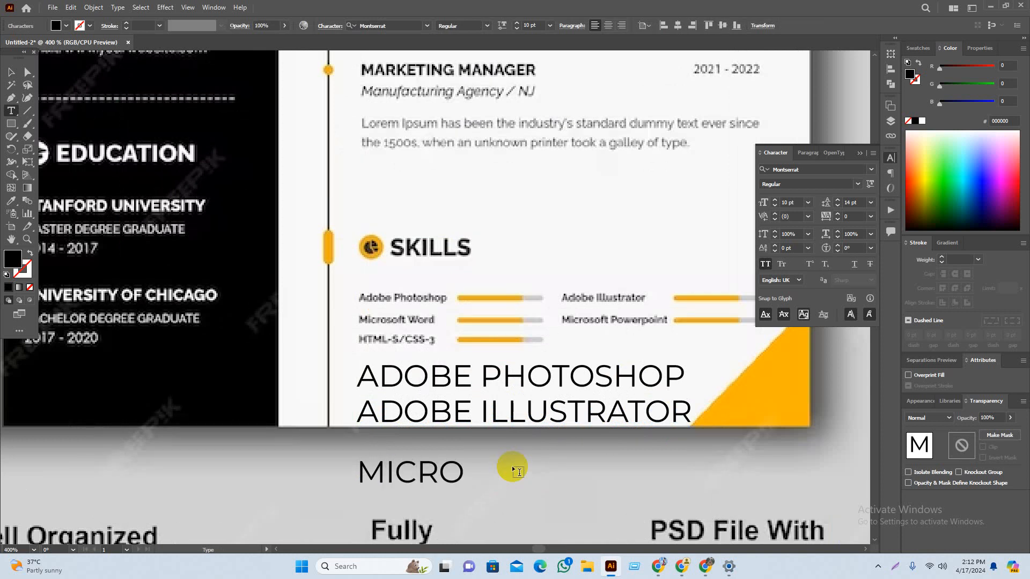
scroll(499, 481, up, 1)
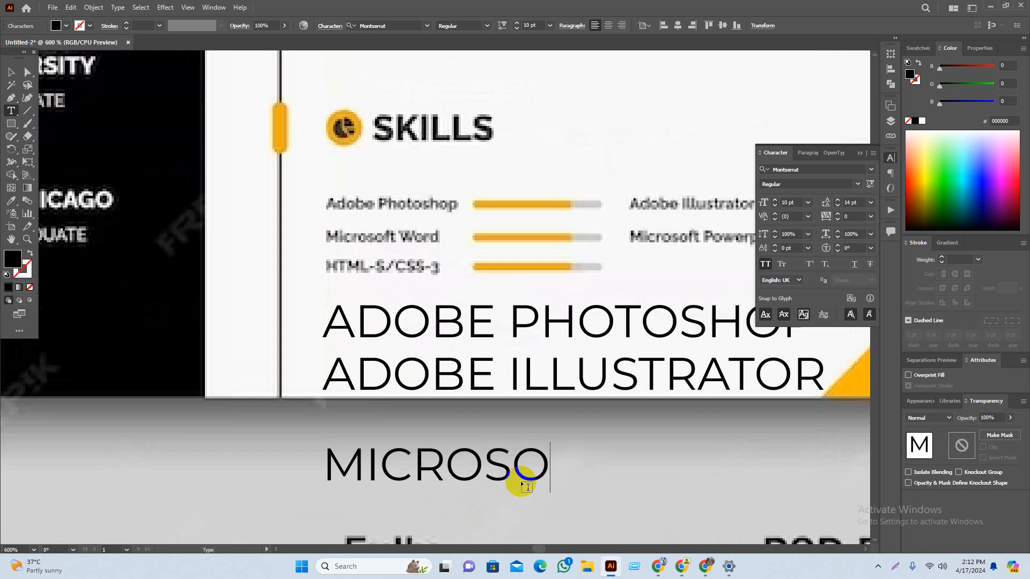
drag(521, 486, 506, 463)
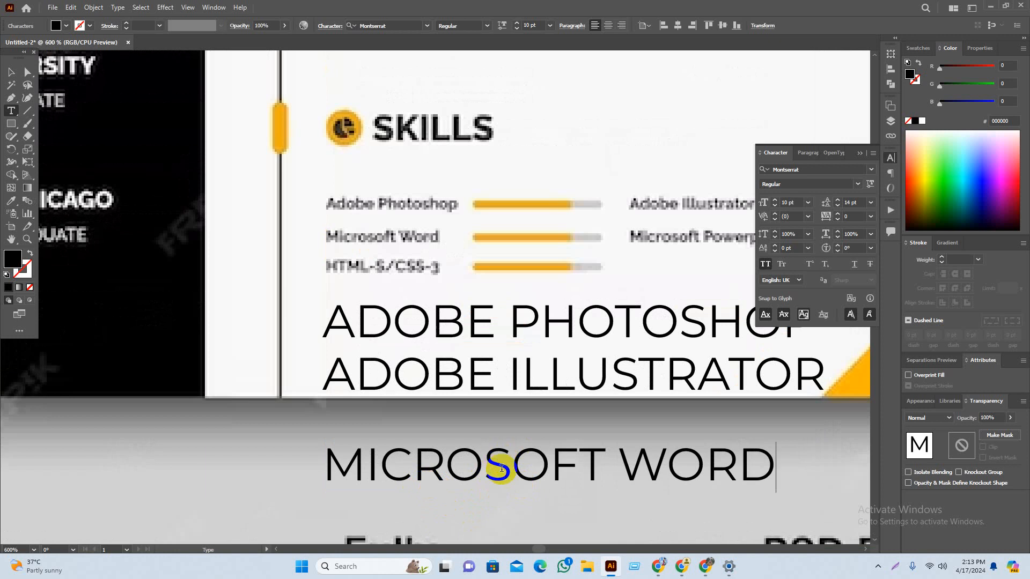
scroll(310, 326, down, 1)
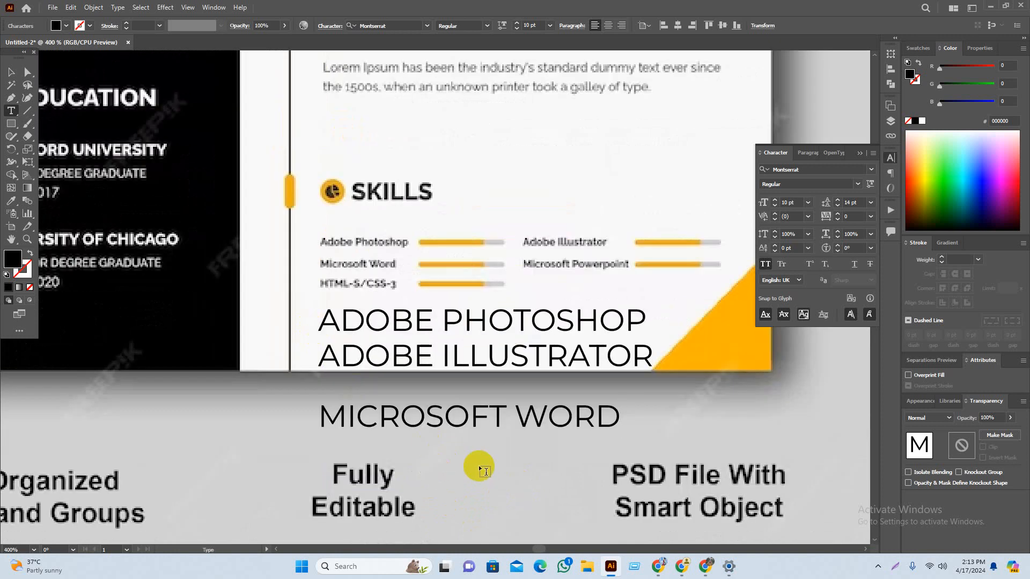
key(Escape)
Step: Duplicate MICROSOFT WORD below it and change WORD to POWERPOINT
drag(496, 421, 451, 469)
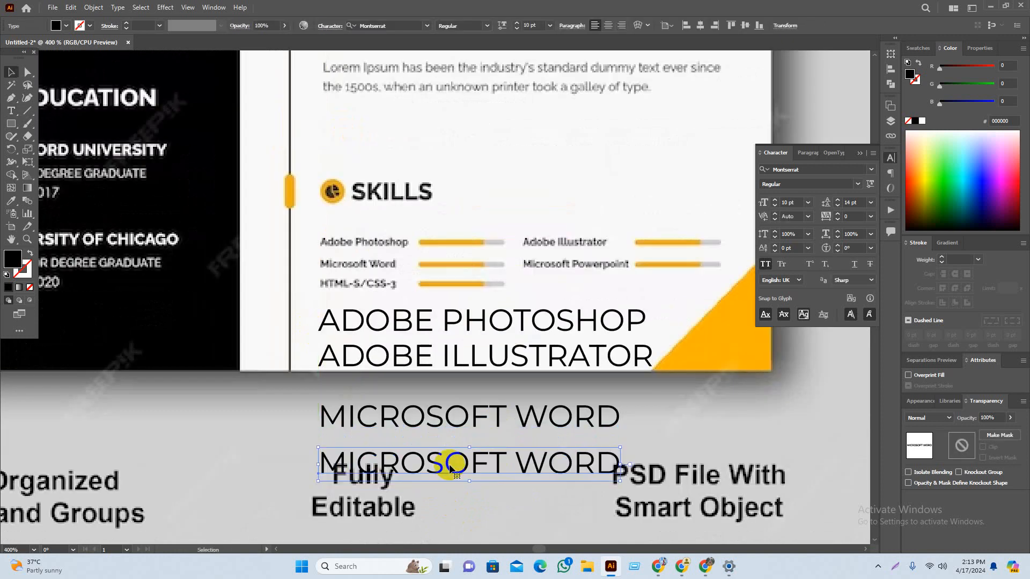
double_click(507, 463)
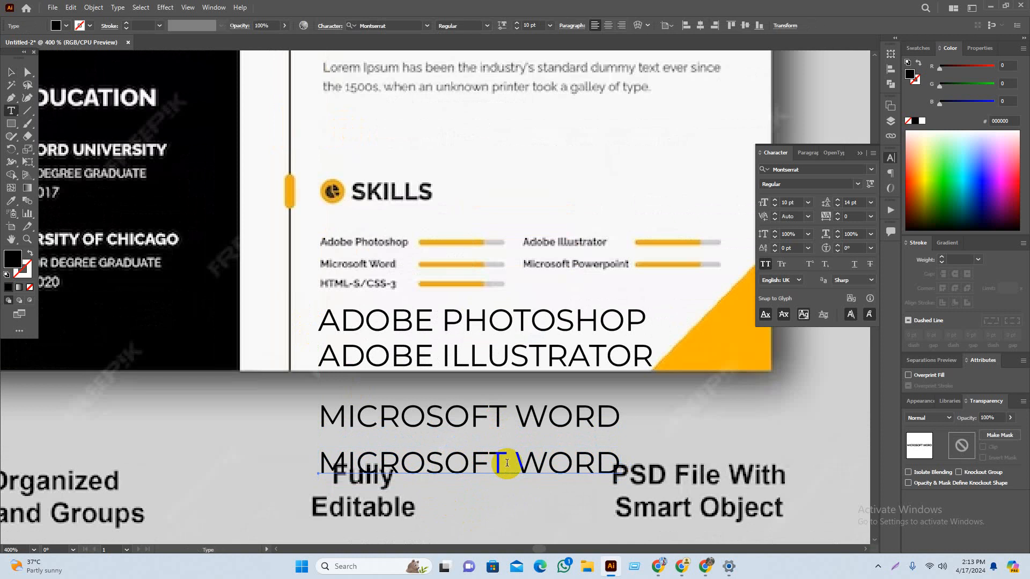
drag(518, 462, 663, 462)
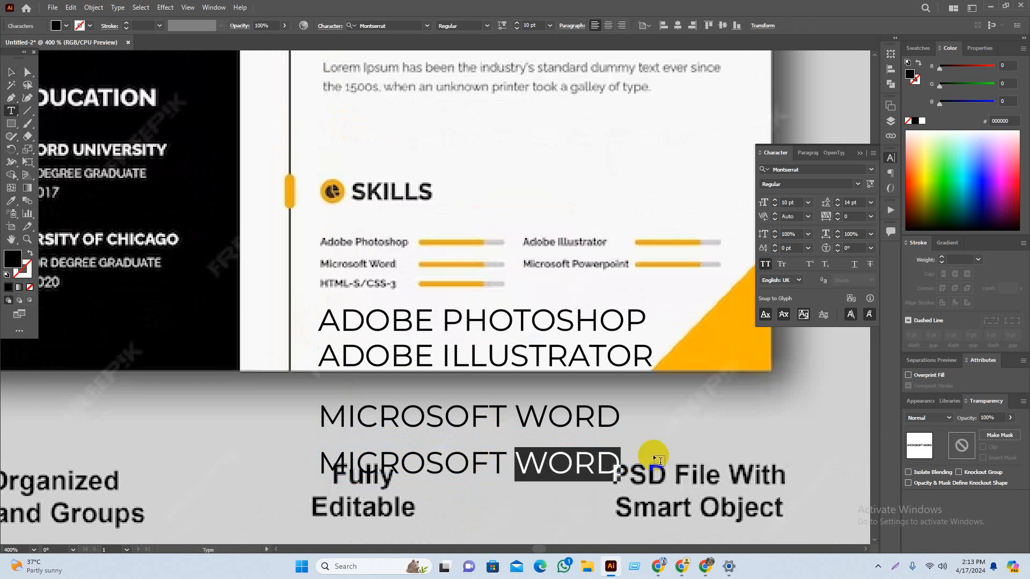
text(POWERPOINT)
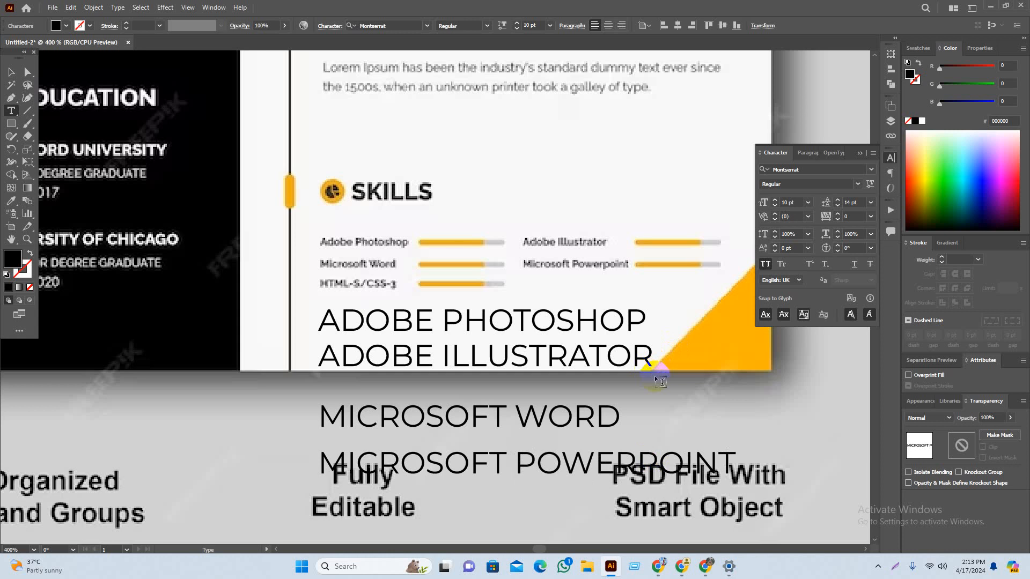
scroll(659, 382, down, 3)
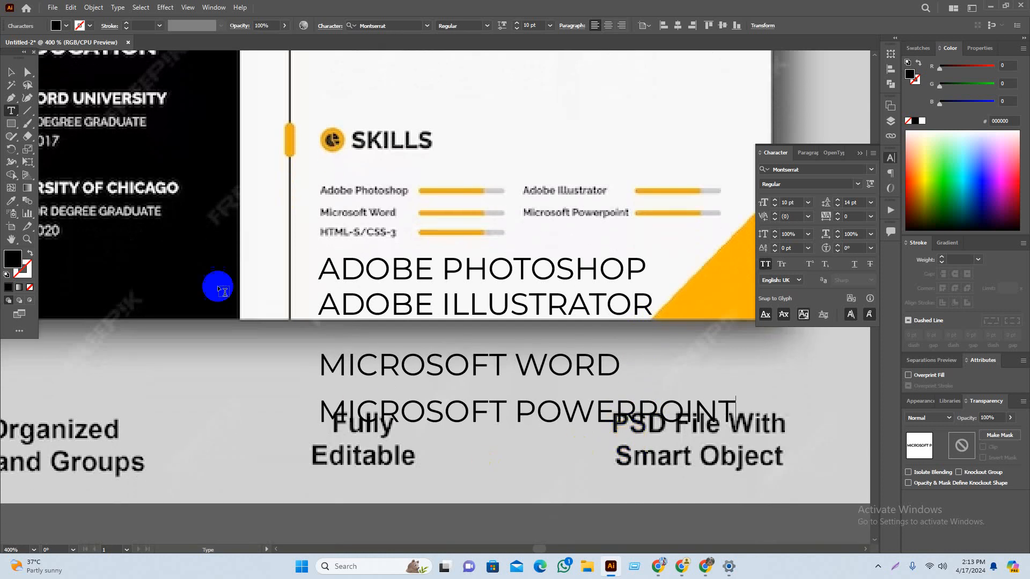
click(11, 72)
click(522, 454)
drag(523, 469, 521, 469)
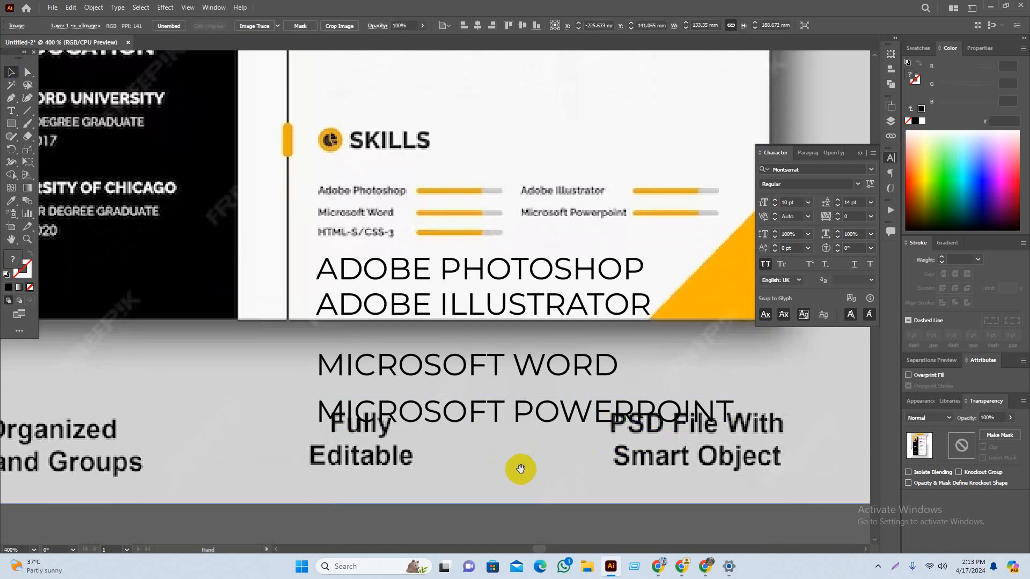
scroll(440, 461, down, 1)
click(472, 397)
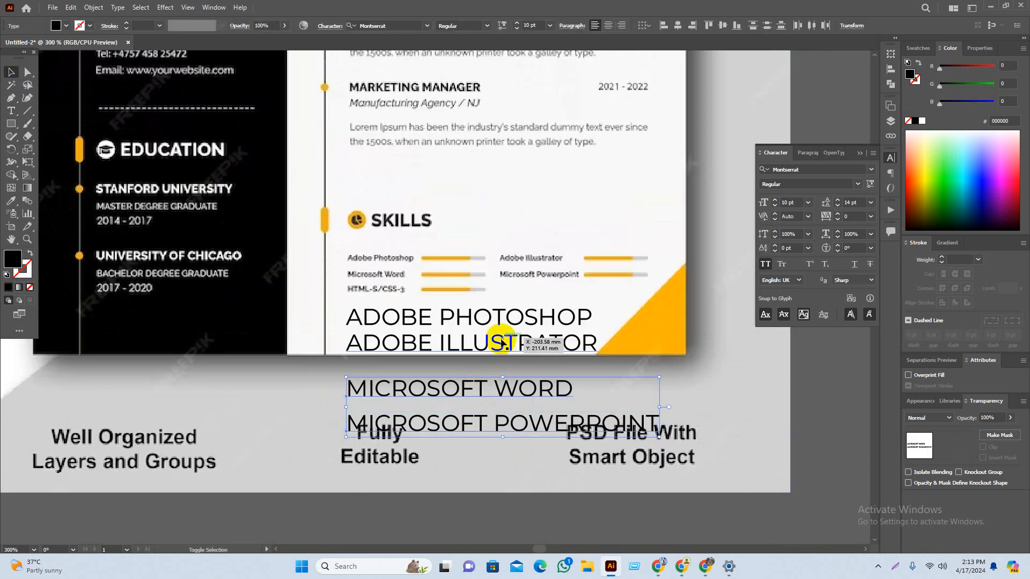
Step: Select all four skill lines and move them onto the résumé under MY SKILLS
shift+click(494, 313)
scroll(429, 370, down, 2)
drag(596, 421, 312, 421)
drag(210, 343, 538, 479)
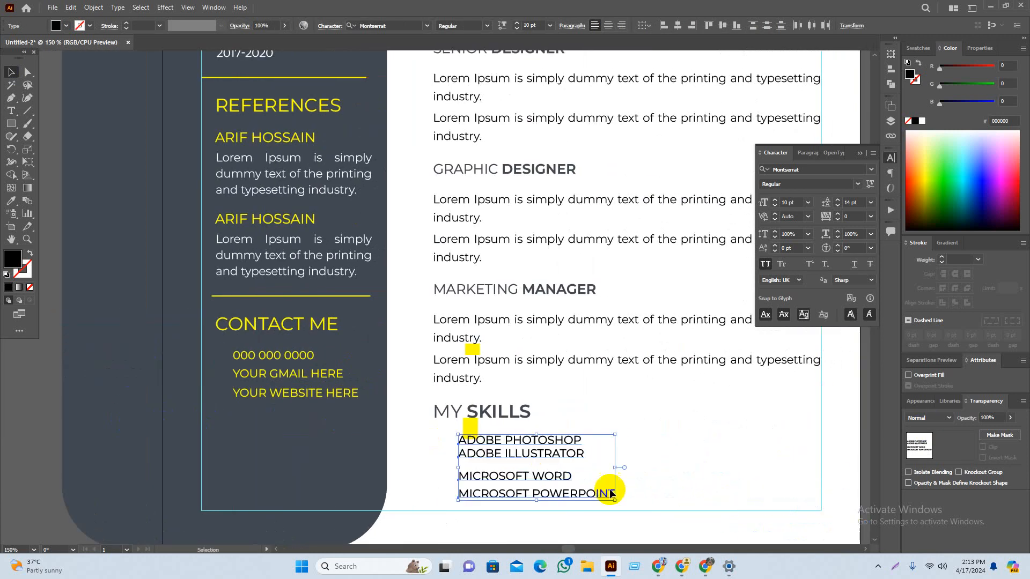
drag(641, 508, 633, 441)
scroll(524, 402, up, 4)
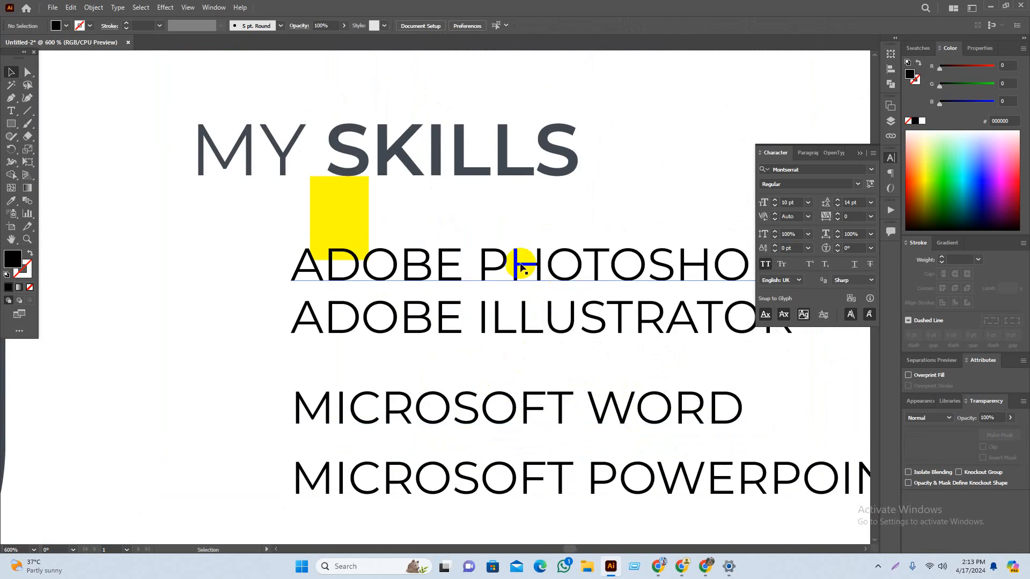
Step: Nudge the ADOBE PHOTOSHOP line down closer to the other skill lines
drag(520, 265, 433, 279)
scroll(294, 248, up, 3)
drag(354, 292, 383, 324)
click(623, 126)
drag(547, 345, 552, 305)
scroll(542, 307, down, 2)
drag(547, 441, 512, 397)
scroll(478, 316, down, 2)
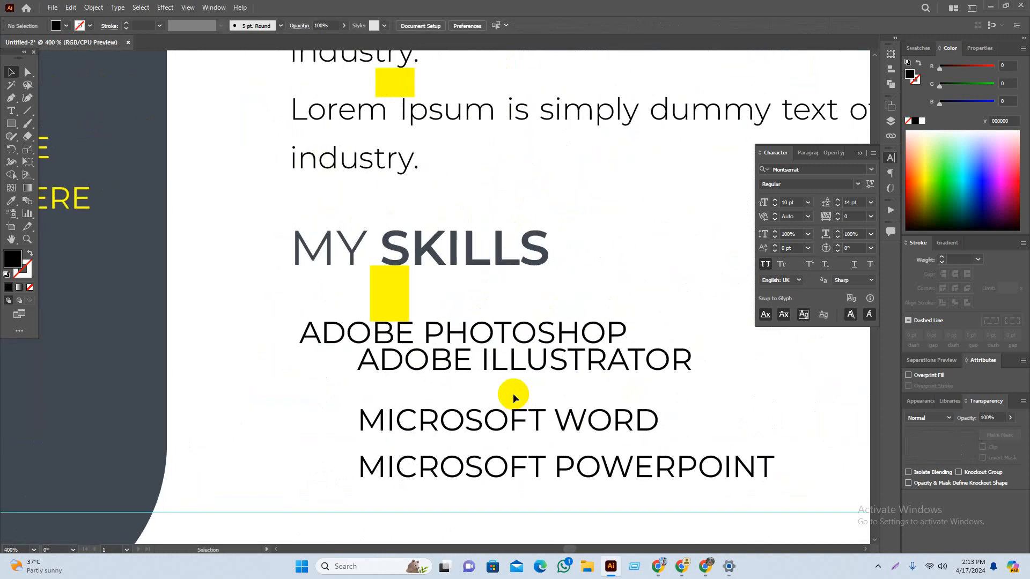
scroll(434, 419, down, 3)
drag(664, 357, 706, 237)
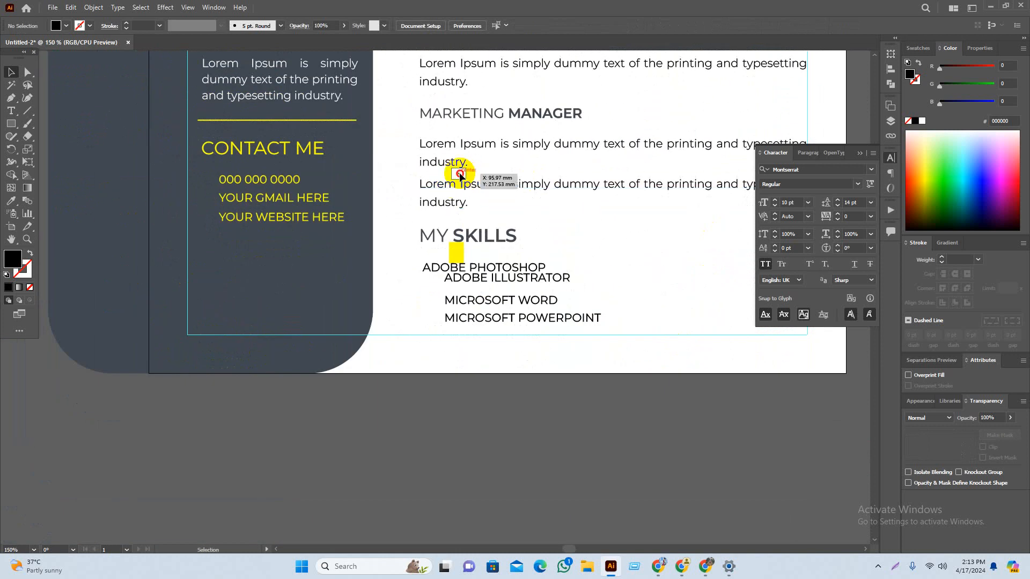
Step: Position the small and tall yellow rectangles beside the skills list near ADOBE ILLUSTRATOR
drag(460, 174, 460, 298)
scroll(460, 298, up, 6)
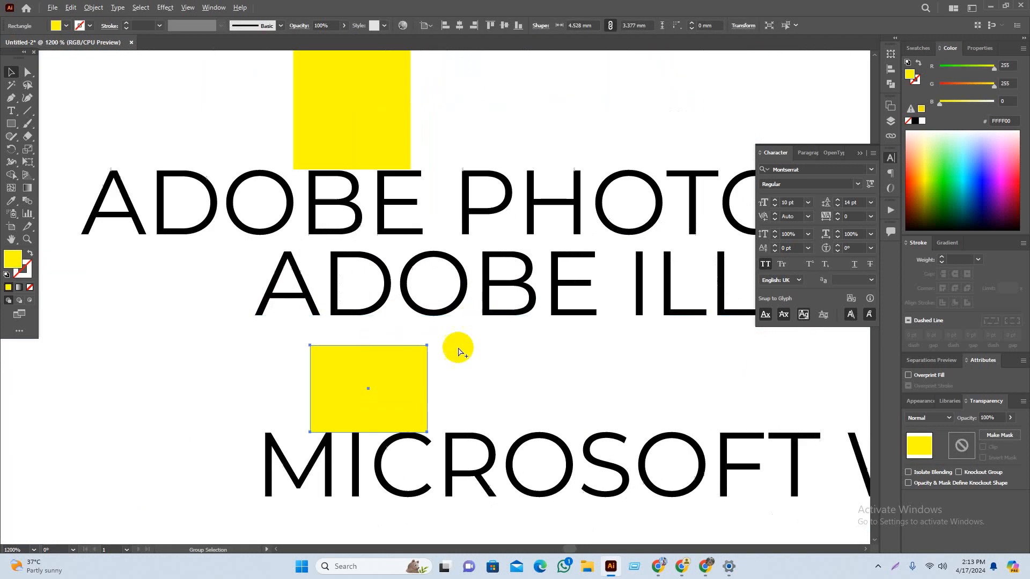
scroll(474, 394, down, 5)
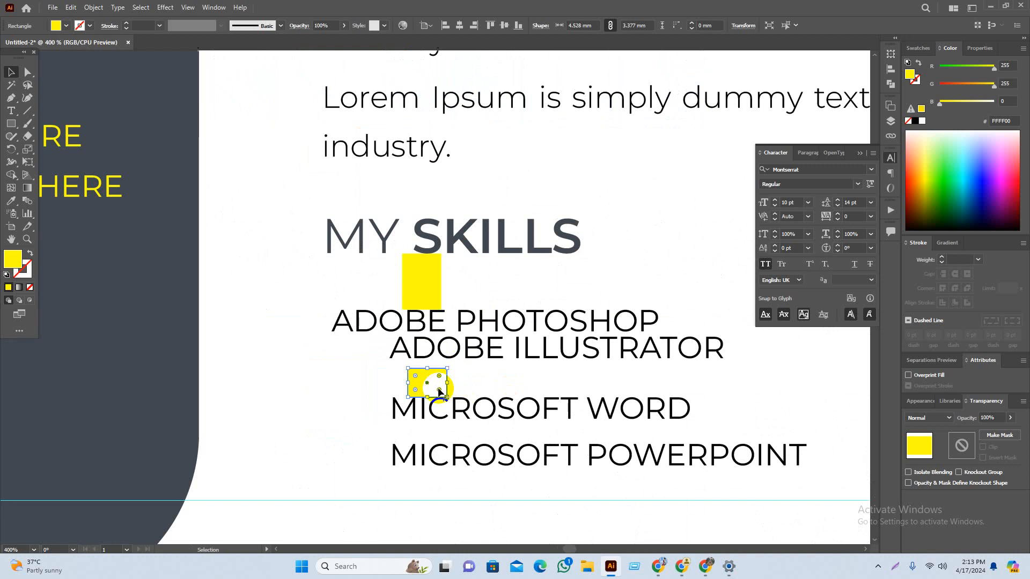
drag(427, 385, 260, 387)
drag(421, 285, 358, 373)
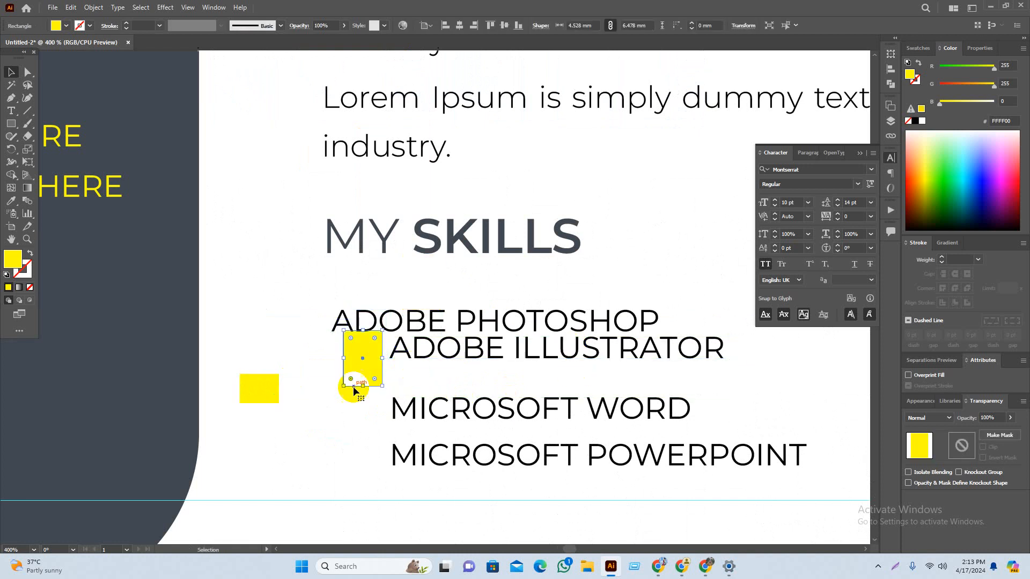
scroll(353, 377, up, 4)
drag(429, 286, 428, 289)
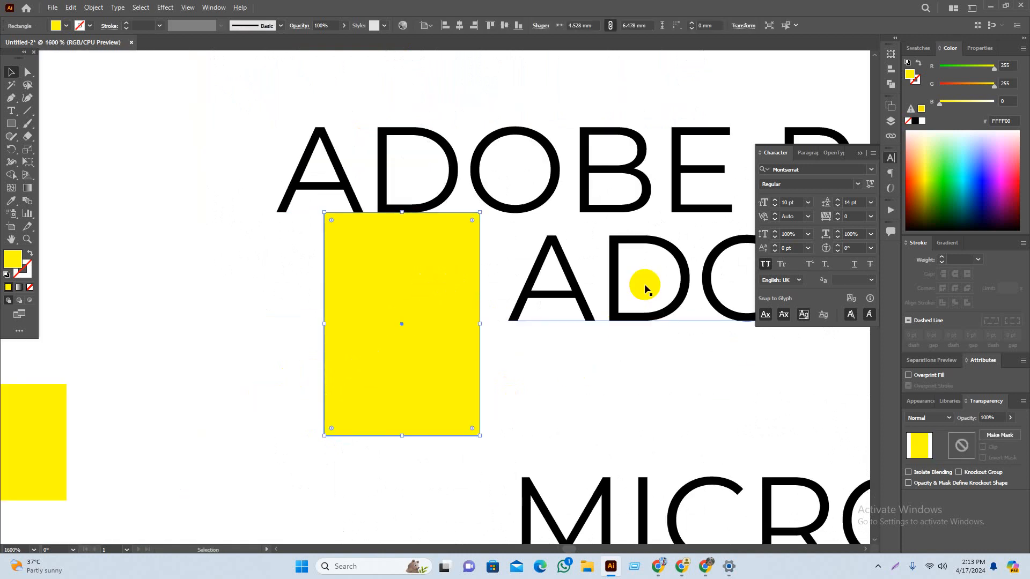
Step: Move ADOBE ILLUSTRATOR down-left and shift the tall yellow bar about 40 mm right
drag(646, 285, 369, 488)
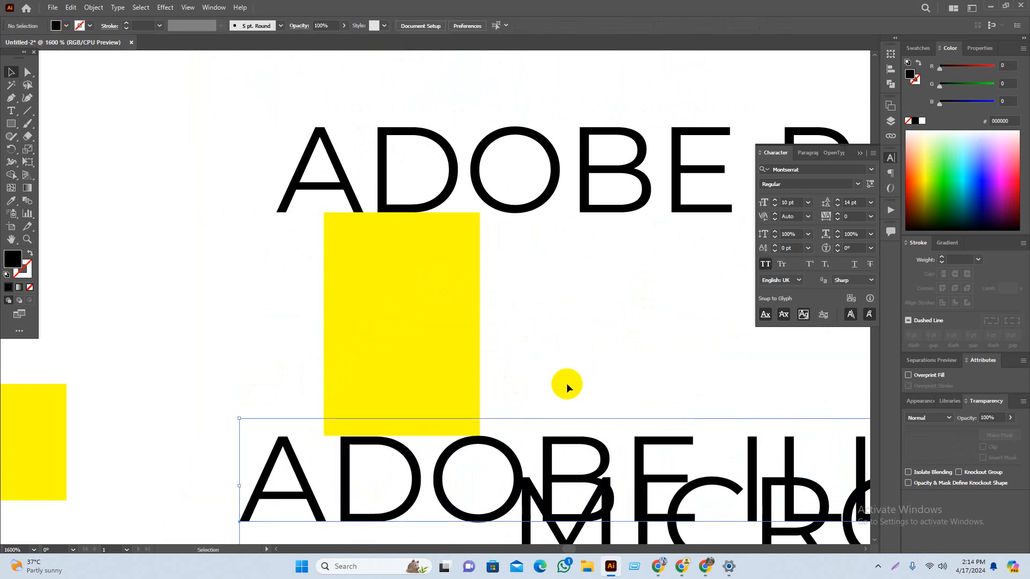
scroll(547, 321, down, 3)
scroll(527, 236, down, 4)
drag(611, 247, 258, 347)
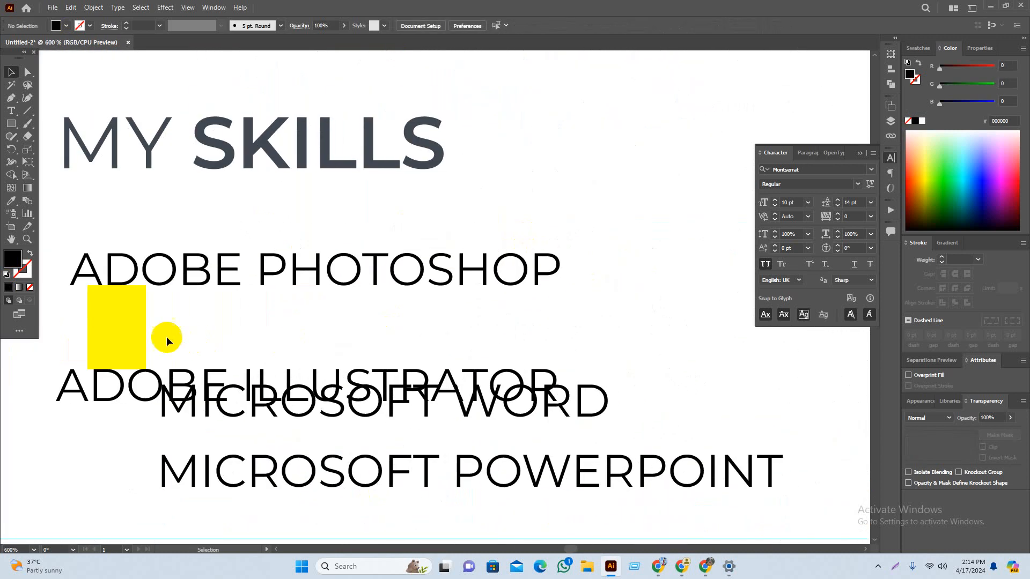
drag(143, 338, 703, 328)
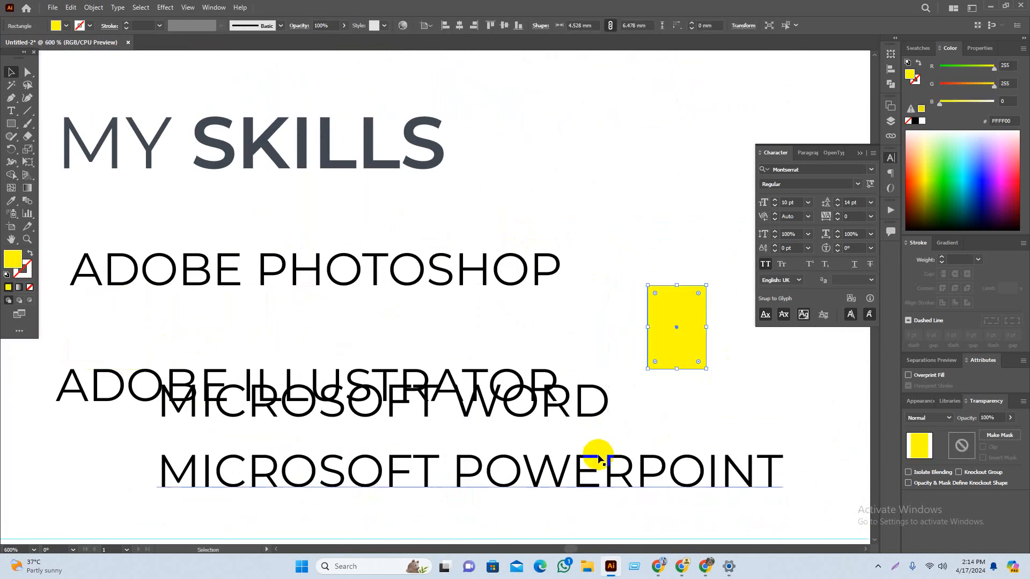
Step: Move MICROSOFT WORD beside ADOBE PHOTOSHOP and vertically centre the pair on one row
drag(572, 421, 742, 285)
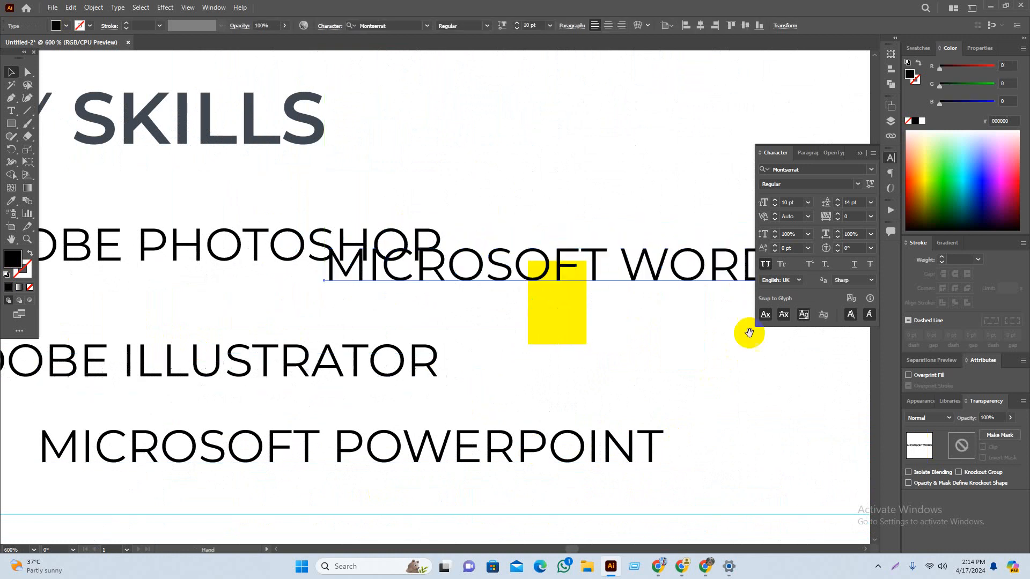
drag(677, 304, 665, 259)
shift+click(236, 266)
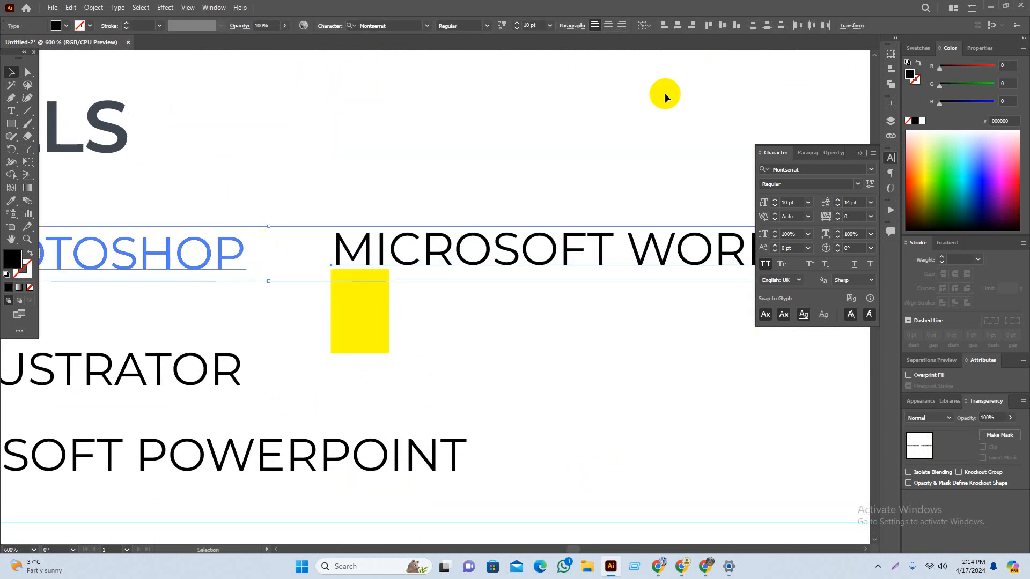
click(721, 26)
click(658, 188)
scroll(511, 336, down, 2)
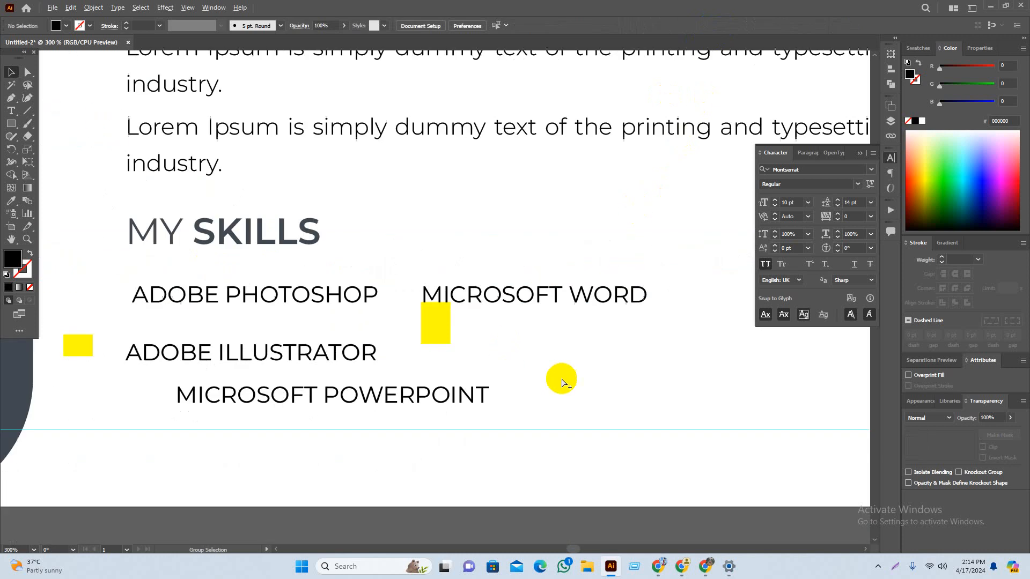
drag(691, 381, 617, 375)
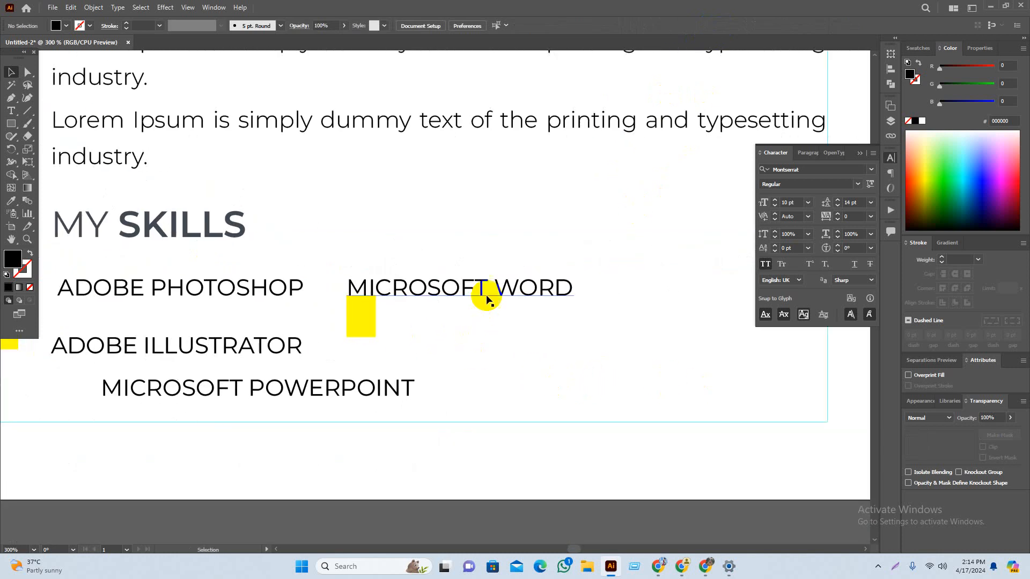
Step: Vertically centre MICROSOFT POWERPOINT with ADOBE ILLUSTRATOR on one row
drag(364, 407, 525, 375)
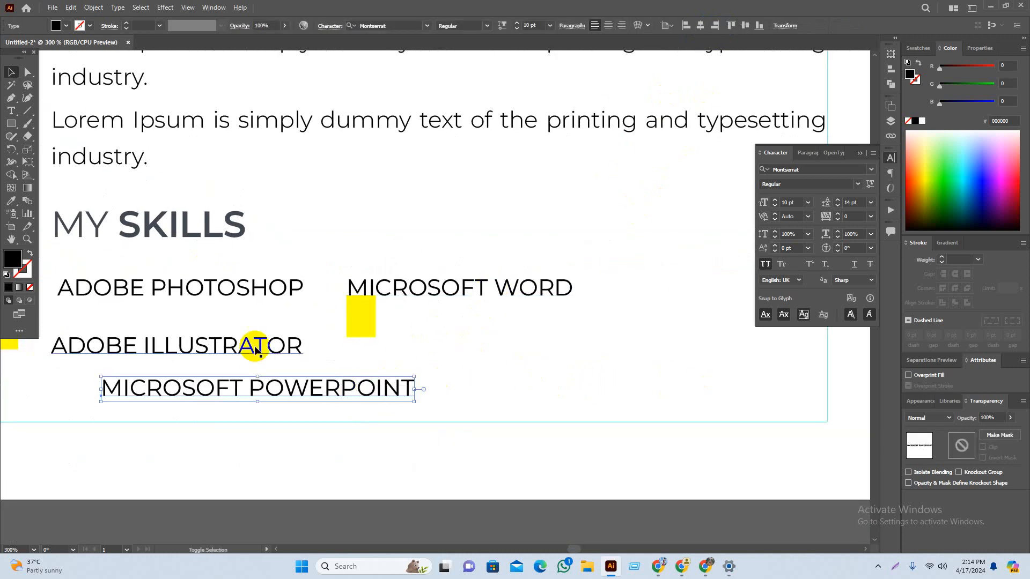
shift+click(228, 345)
click(722, 26)
click(568, 364)
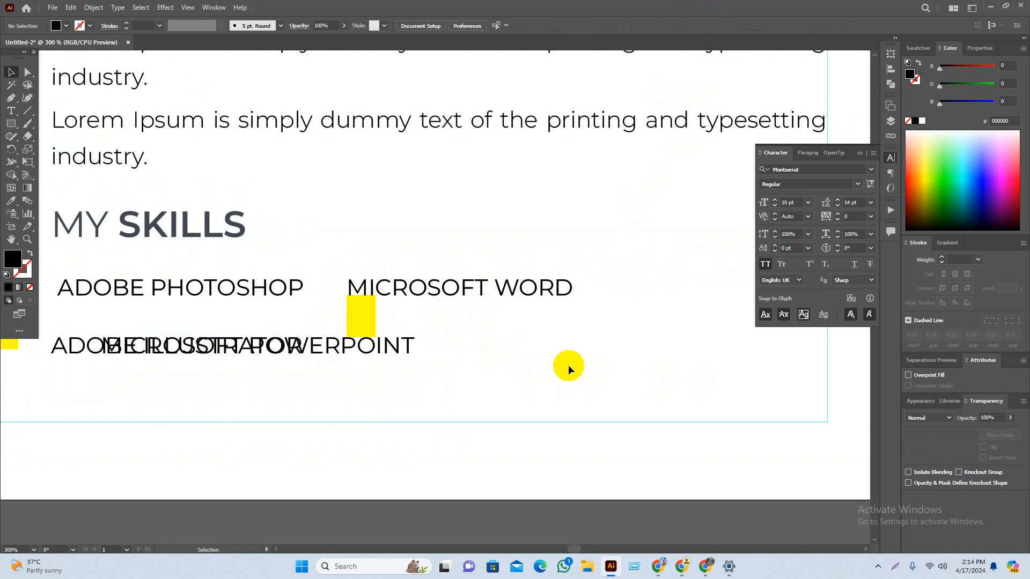
Step: Shift MICROSOFT WORD and MICROSOFT POWERPOINT together to the right
scroll(568, 365, right, 2)
drag(311, 346, 550, 360)
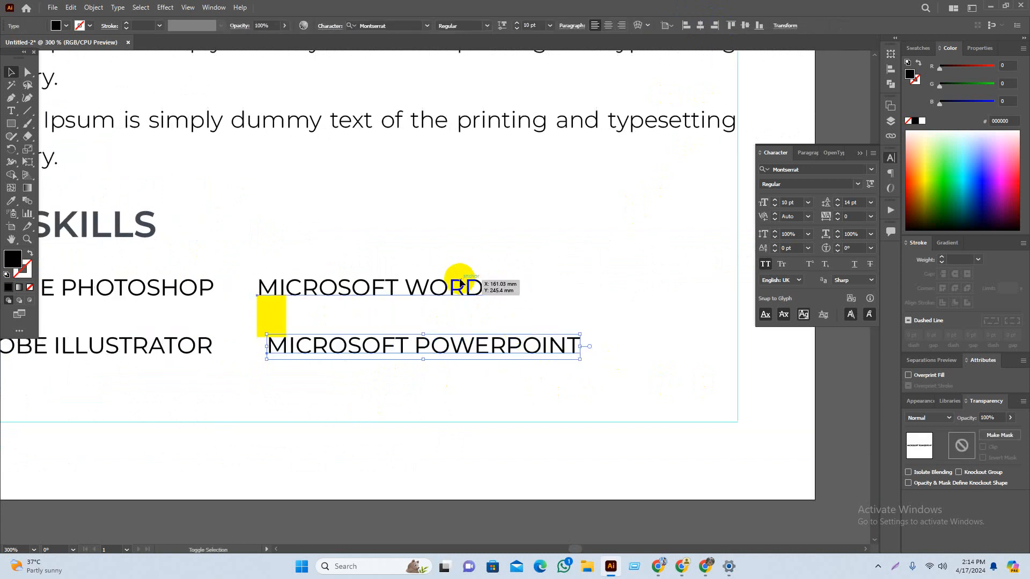
shift+click(460, 278)
scroll(533, 391, right, 3)
shift+click(279, 285)
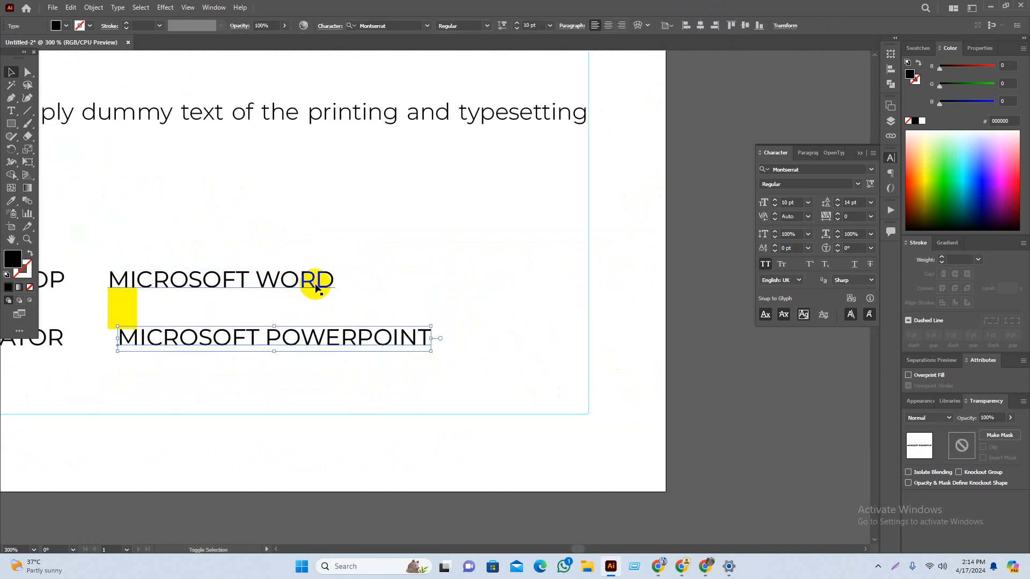
drag(344, 269, 333, 292)
Step: Nudge both MICROSOFT labels slightly further right to form the right-hand column
click(285, 446)
drag(238, 417, 535, 450)
scroll(544, 418, down, 2)
scroll(560, 403, up, 2)
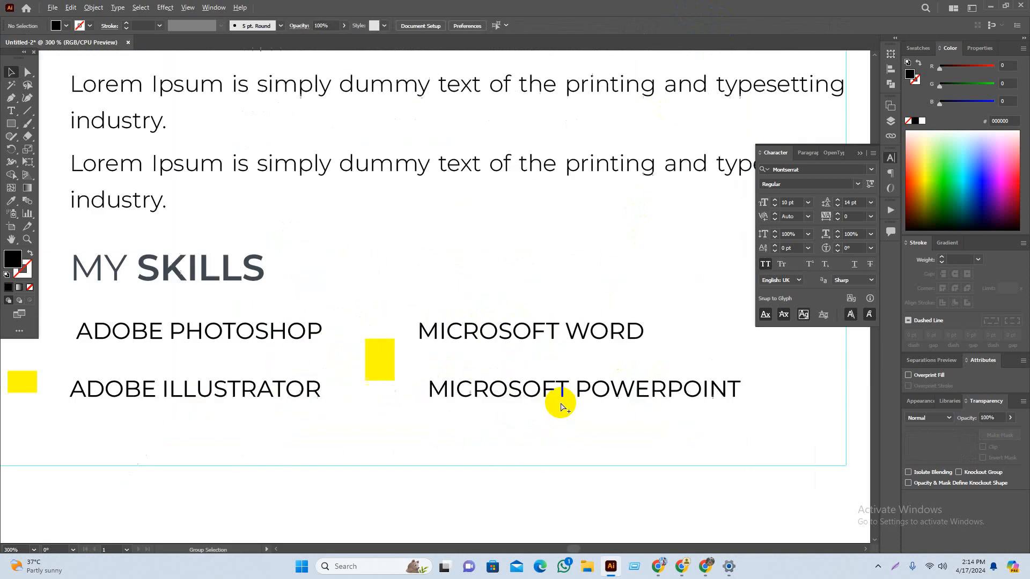
drag(629, 297, 552, 477)
drag(609, 359, 422, 368)
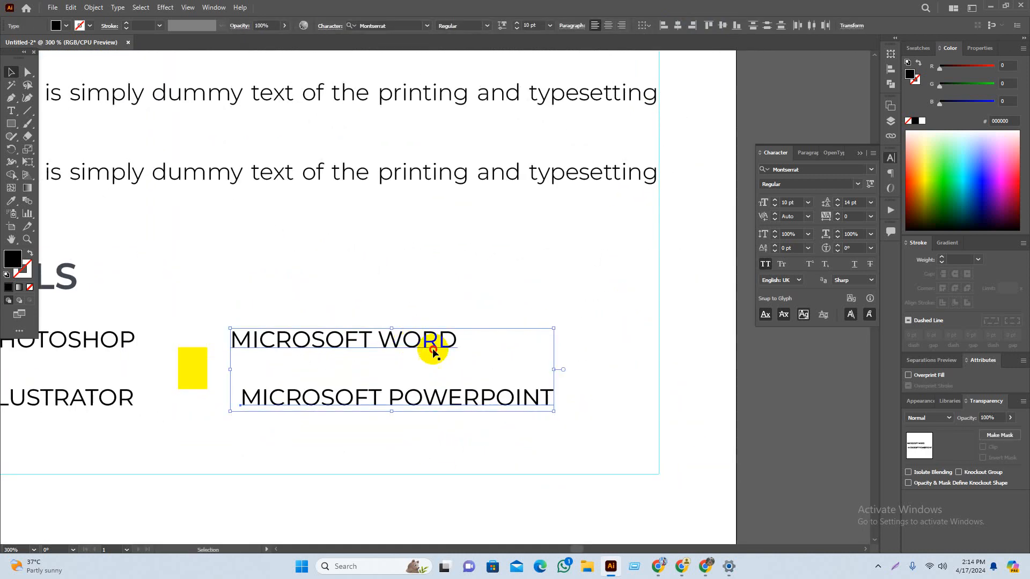
shift+click(433, 347)
drag(421, 315, 366, 443)
drag(402, 342, 439, 346)
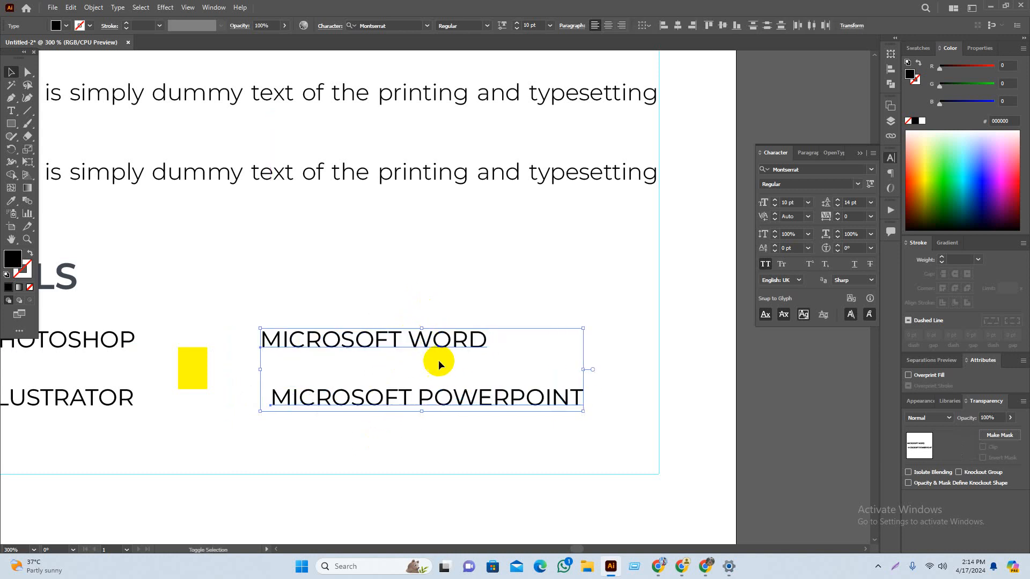
Step: Move the right yellow rectangle to sit left of ADOBE PHOTOSHOP
drag(232, 474, 475, 482)
click(475, 482)
drag(355, 484, 391, 486)
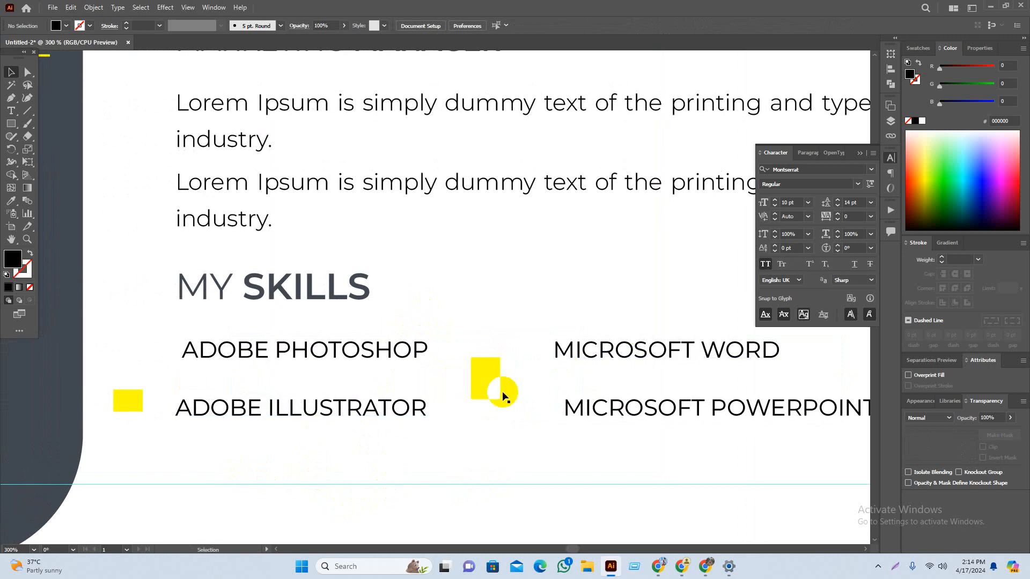
drag(496, 389, 130, 369)
click(205, 434)
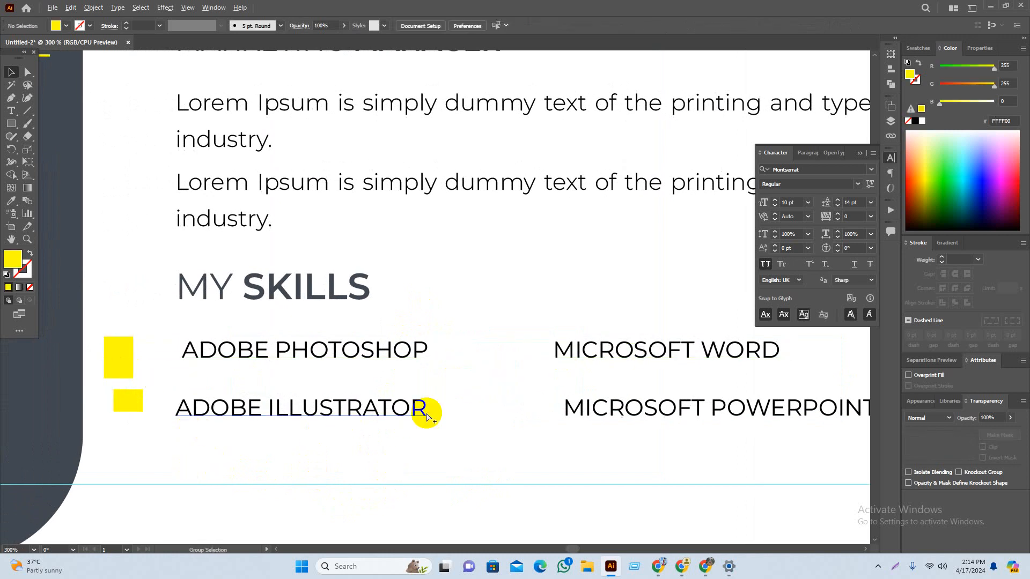
scroll(488, 445, down, 2)
Step: Set the four skill labels to 8 pt font size
drag(495, 385, 445, 447)
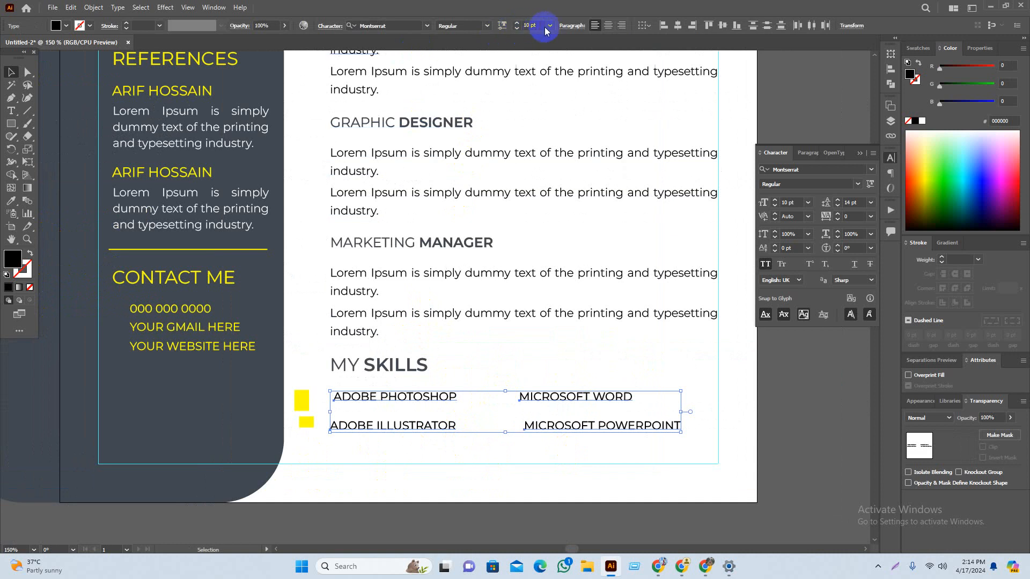
scroll(538, 26, down, 1)
click(484, 443)
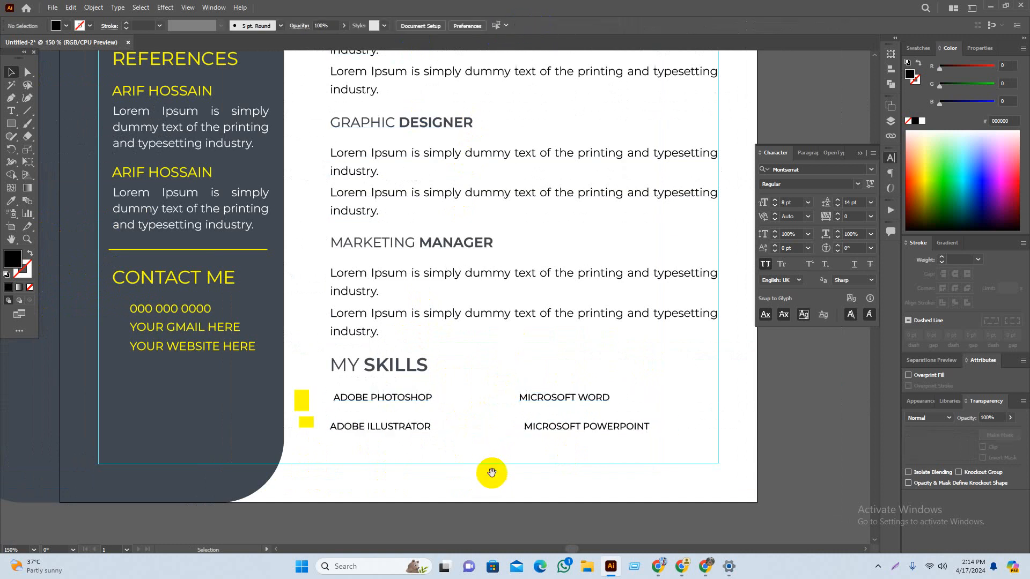
scroll(506, 460, up, 3)
scroll(550, 470, up, 2)
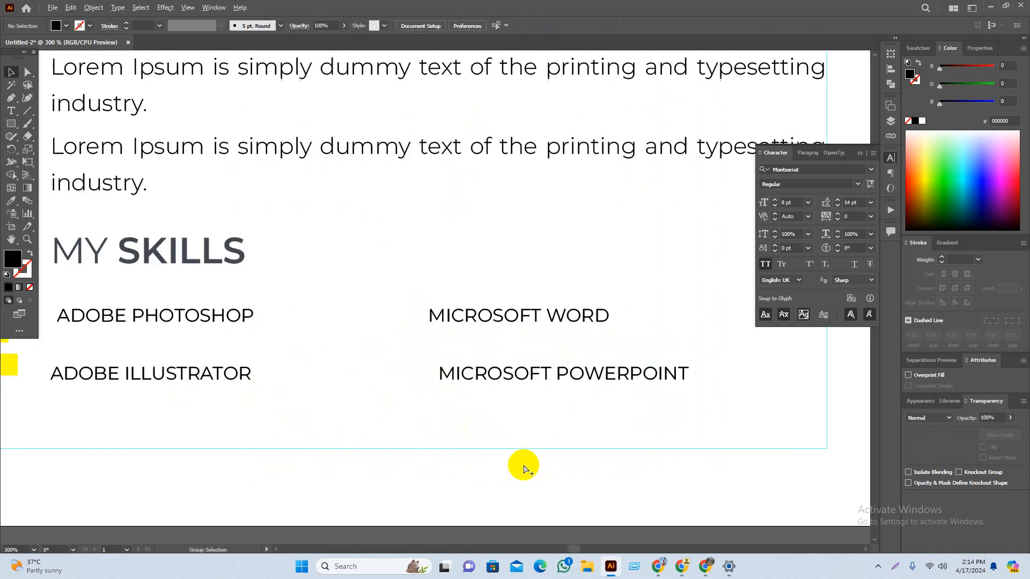
drag(395, 453, 579, 453)
Step: Lower the ADOBE ILLUSTRATOR and MICROSOFT POWERPOINT row by about 3 mm
click(367, 381)
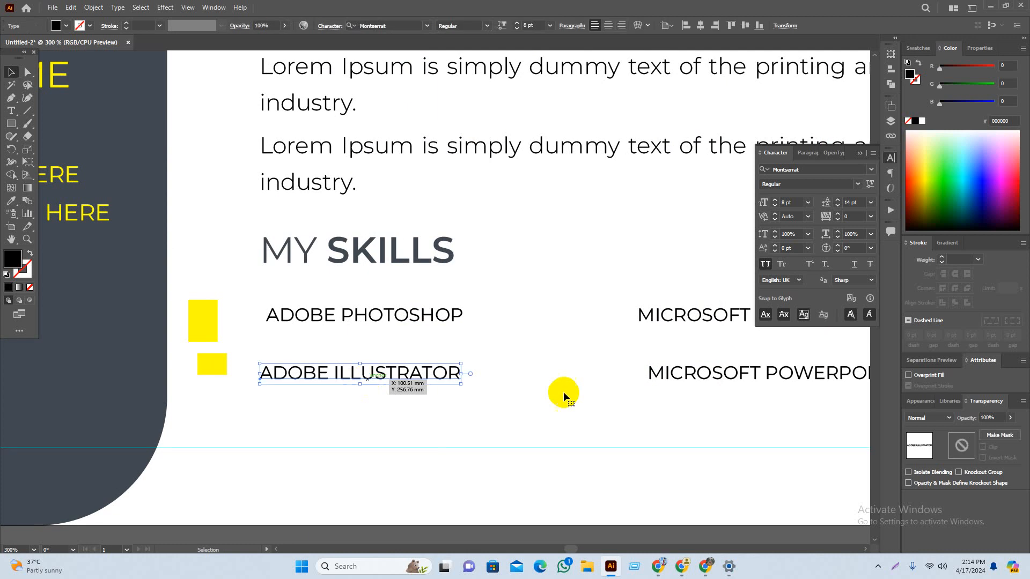
shift+click(668, 382)
drag(735, 379, 733, 412)
click(620, 450)
drag(487, 454, 499, 422)
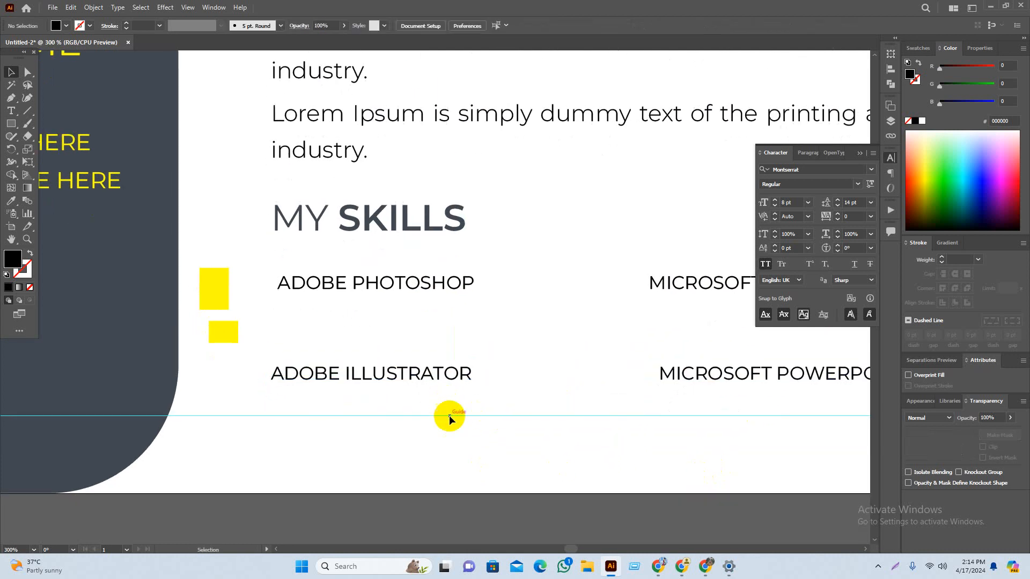
scroll(502, 447, down, 1)
scroll(590, 426, left, 1)
Step: Horizontally left-align MICROSOFT WORD and MICROSOFT POWERPOINT in their column
drag(733, 438, 733, 439)
drag(733, 439, 602, 450)
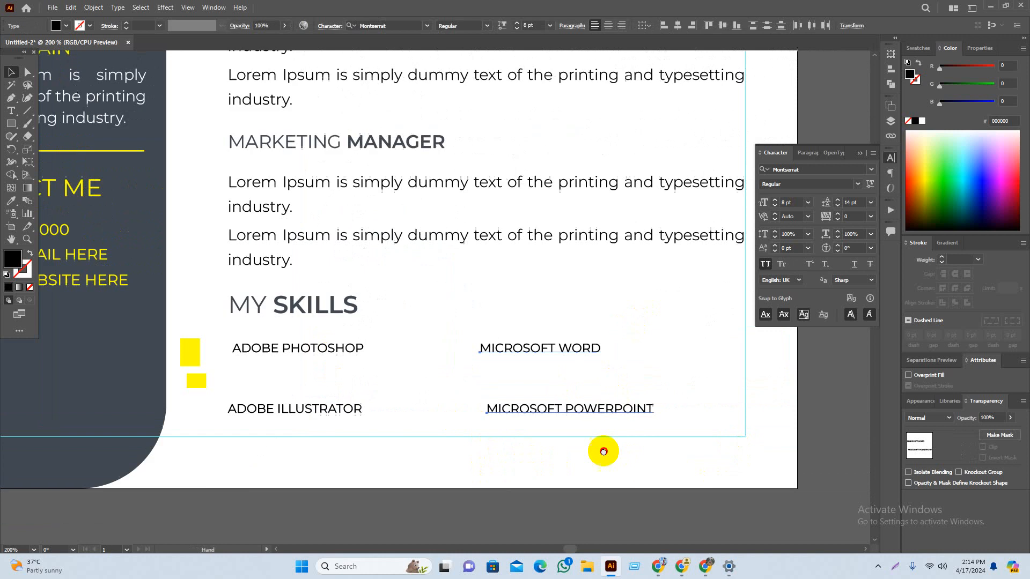
click(660, 27)
click(740, 402)
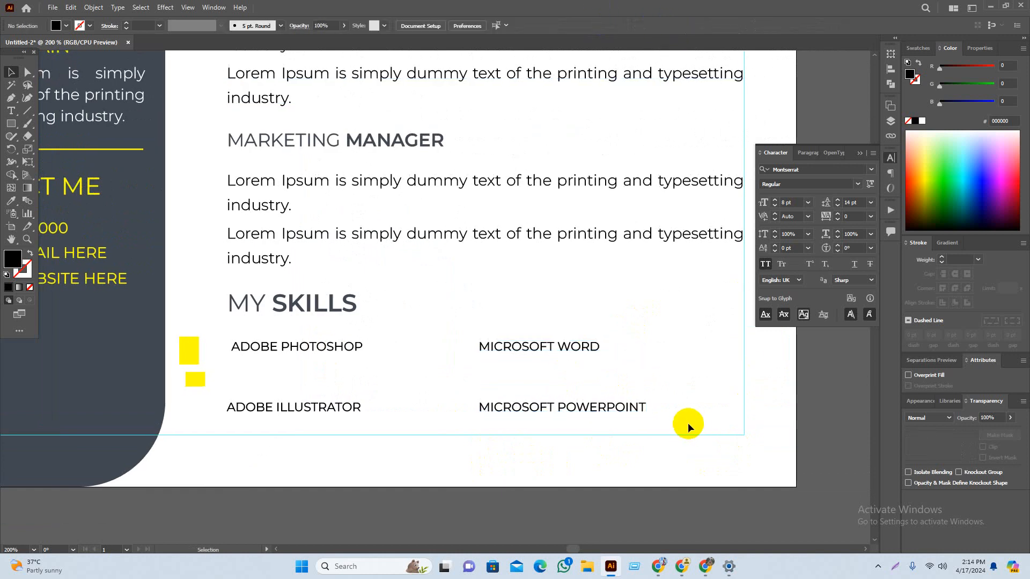
scroll(666, 482, down, 1)
scroll(526, 481, left, 3)
scroll(526, 480, left, 1)
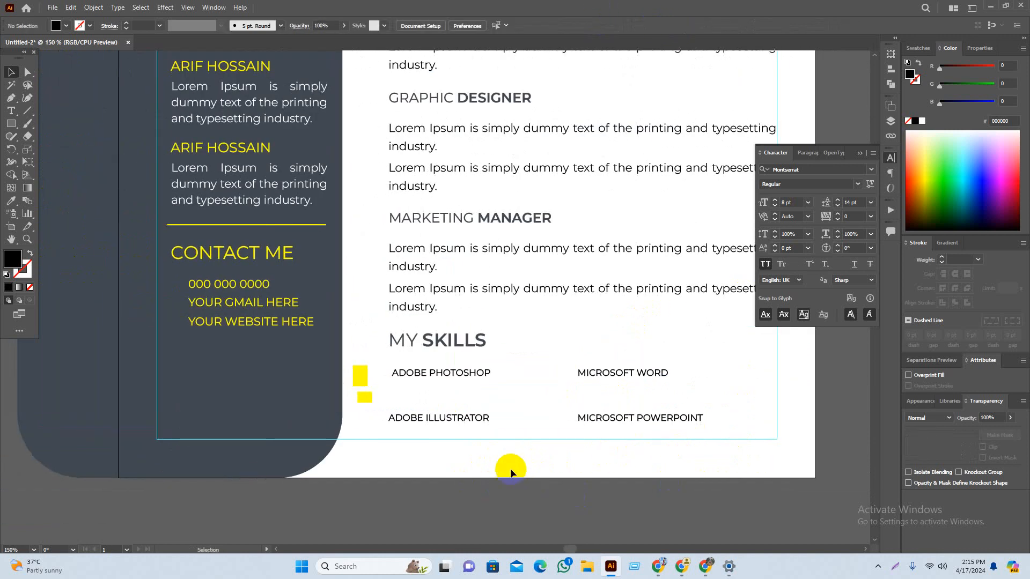
scroll(512, 473, left, 1)
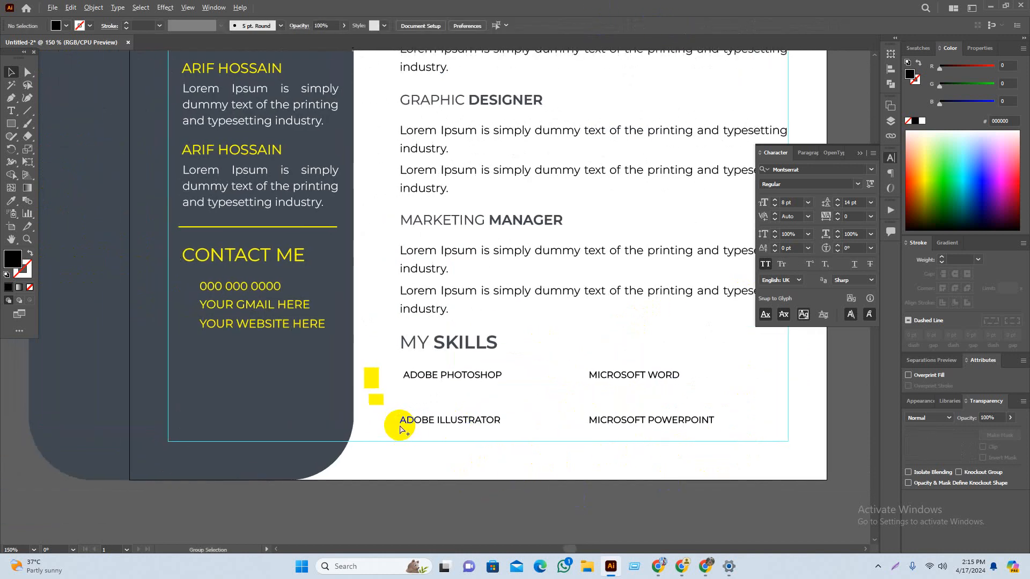
scroll(400, 410, up, 1)
click(12, 124)
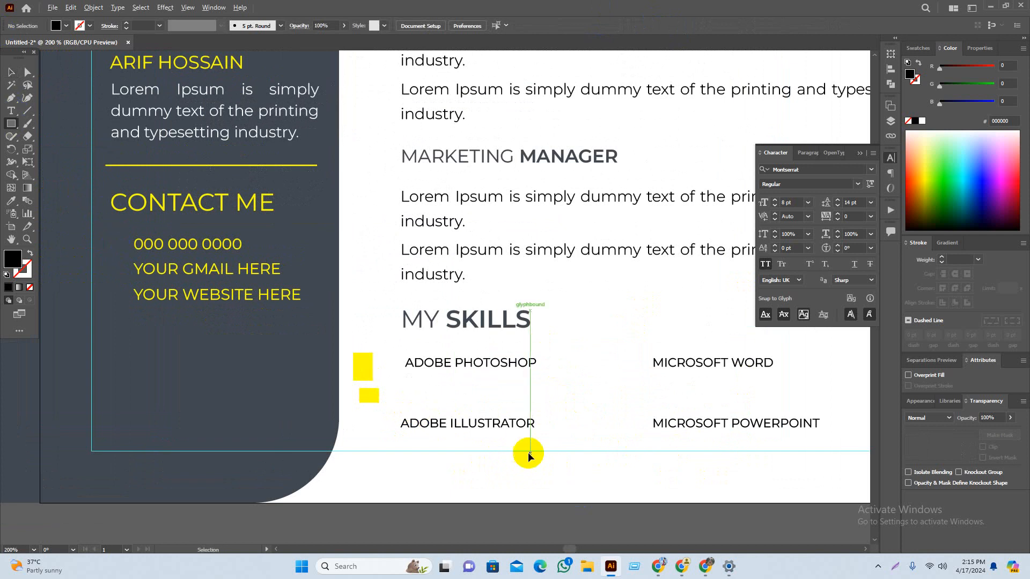
Step: Draw a long bar under ADOBE PHOTOSHOP and halve its height to 1.141 mm
scroll(519, 395, up, 3)
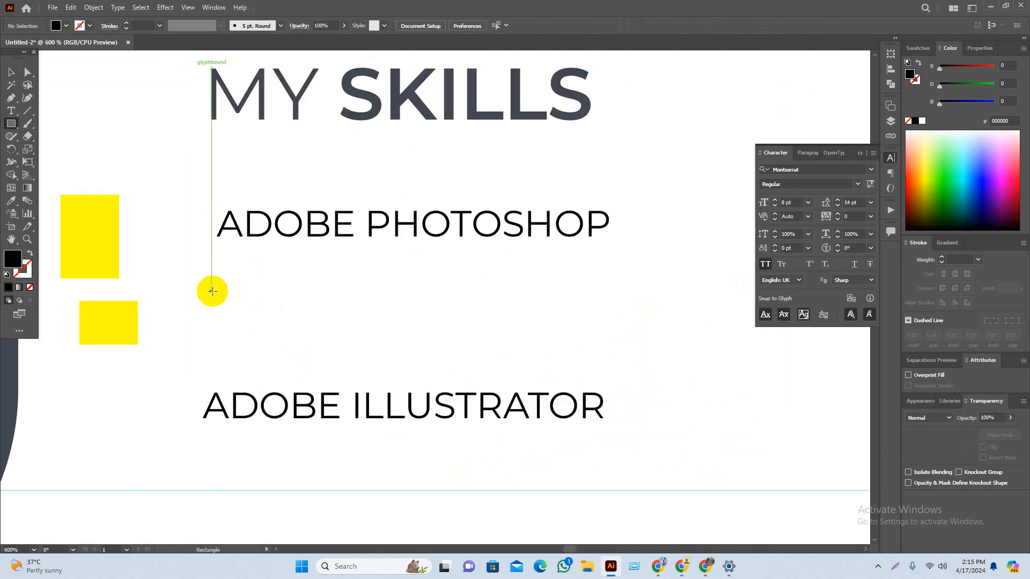
mouse_move(212, 291)
mouse_down()
mouse_move(742, 351)
mouse_move(708, 321)
mouse_move(723, 320)
mouse_up()
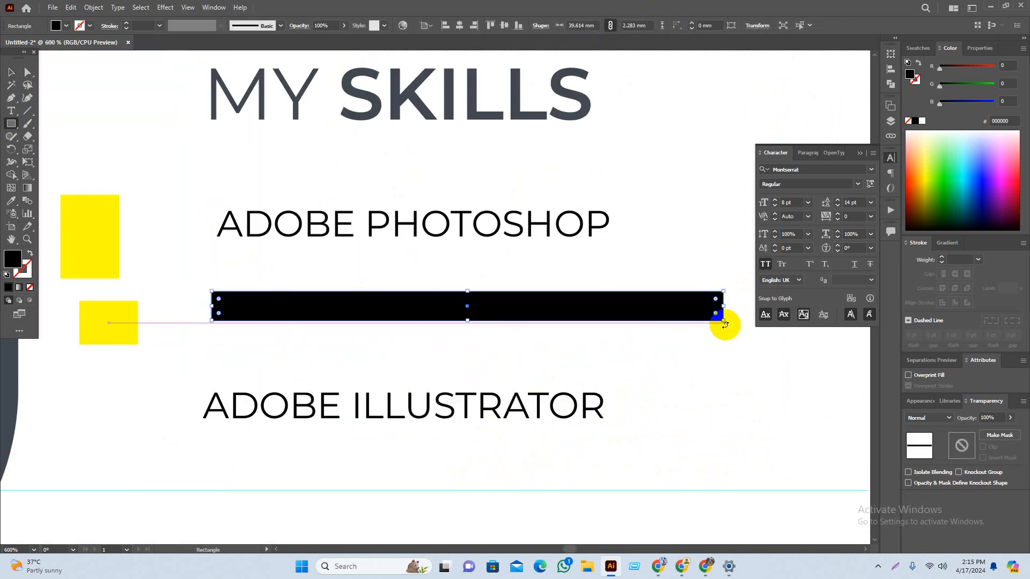
key(v)
click(699, 402)
click(474, 319)
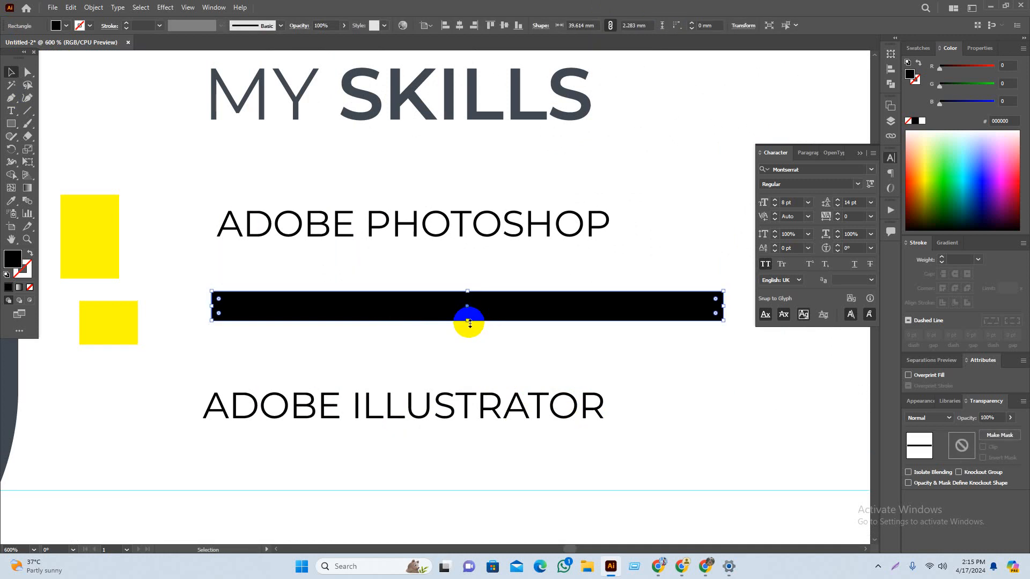
drag(470, 322, 472, 307)
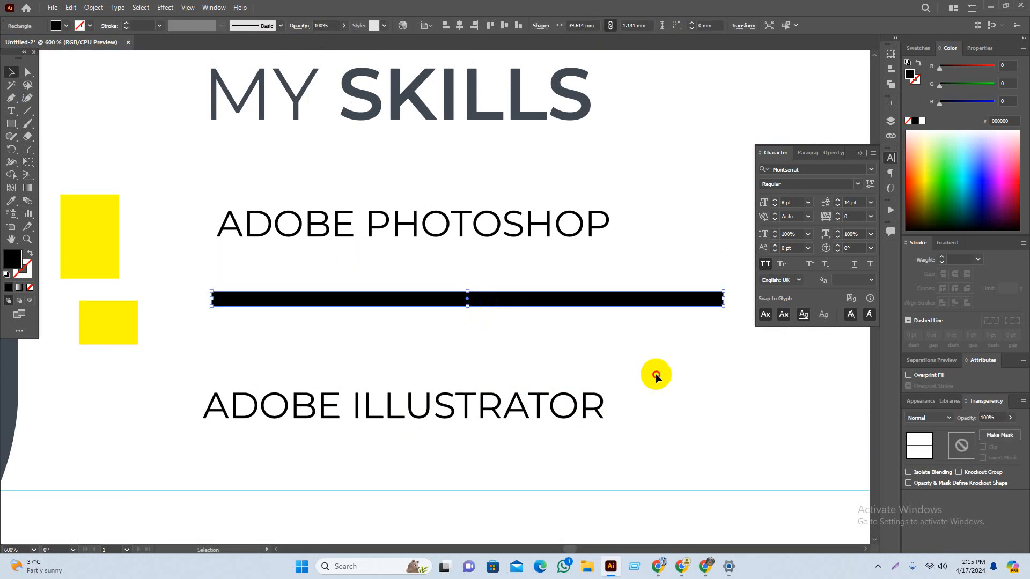
Step: Shorten the skill fill bar to 27.91 mm wide
scroll(576, 362, up, 4)
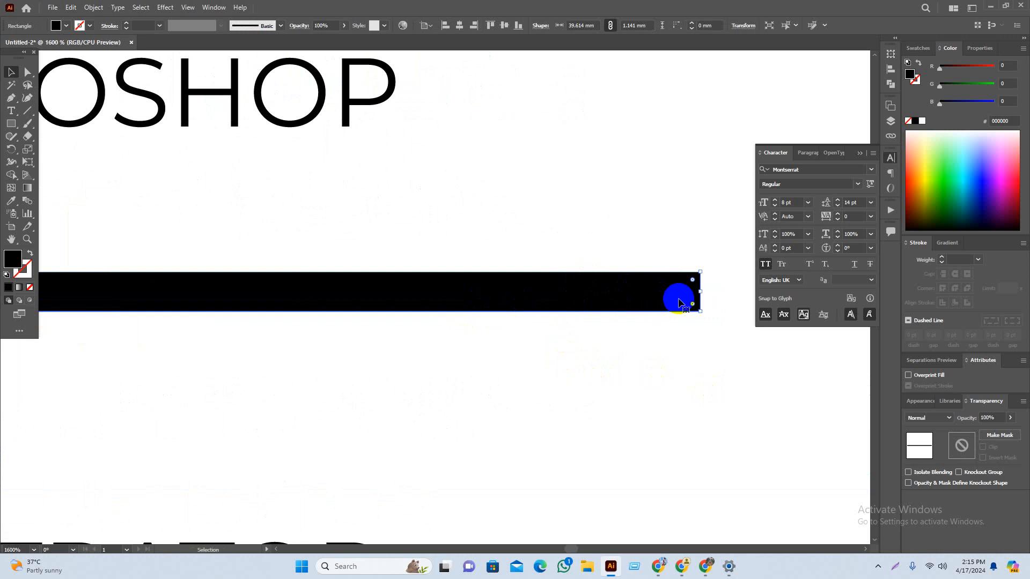
drag(703, 292, 298, 291)
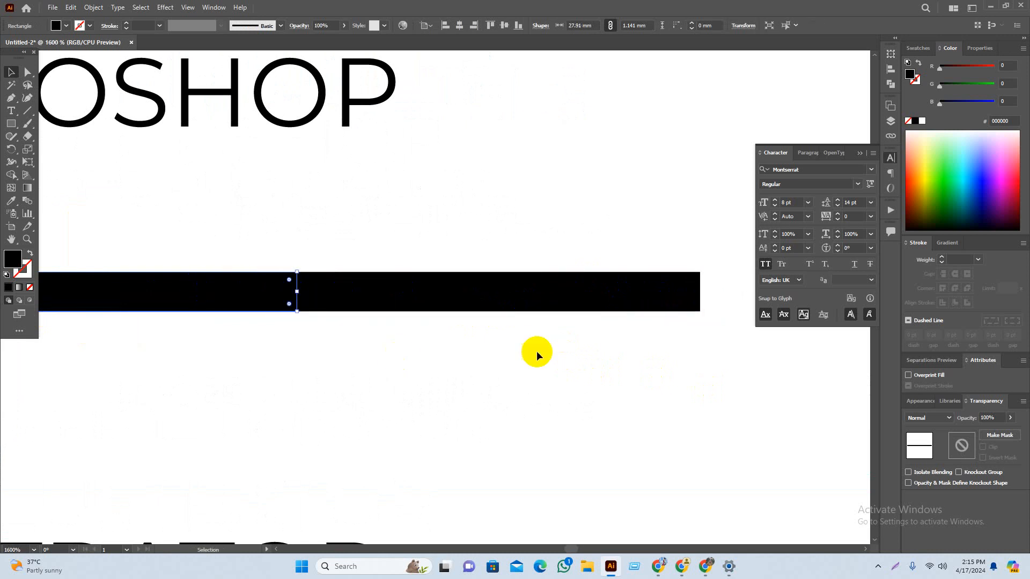
scroll(670, 456, down, 3)
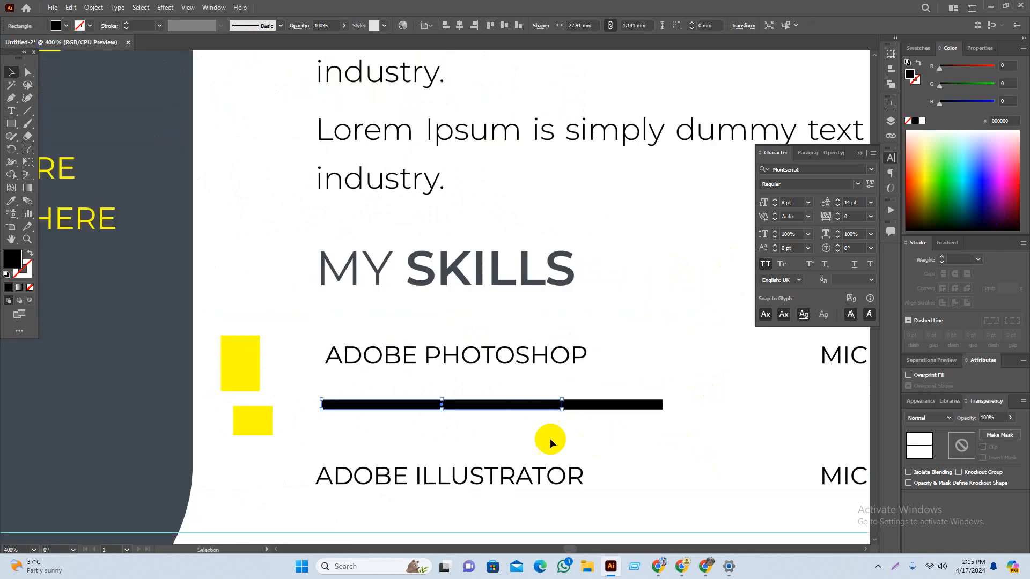
Step: Eyedropper the sidebar's dark grey onto the track and the square's yellow onto the short bar
click(586, 411)
key(i)
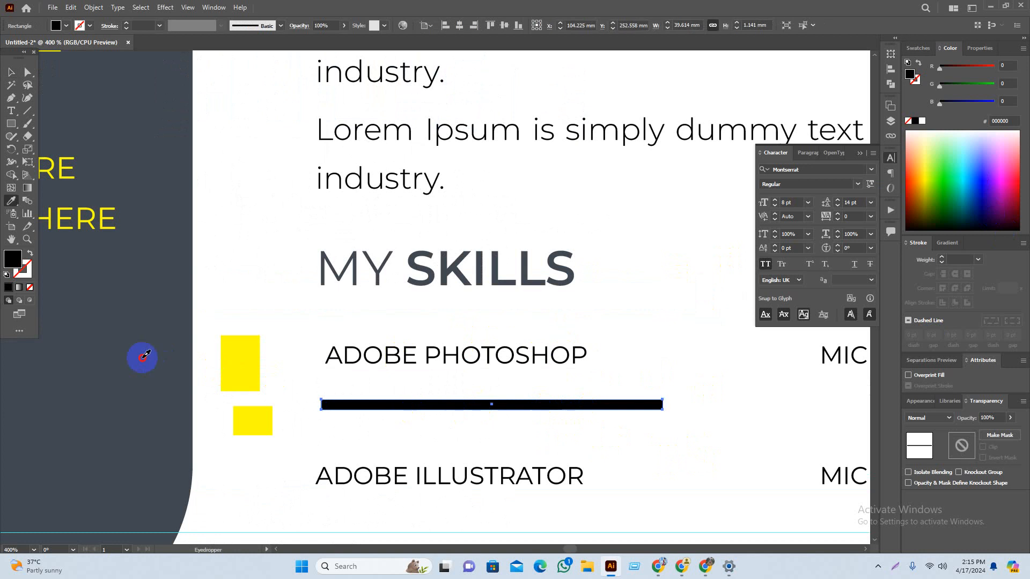
click(139, 356)
key(v)
click(505, 409)
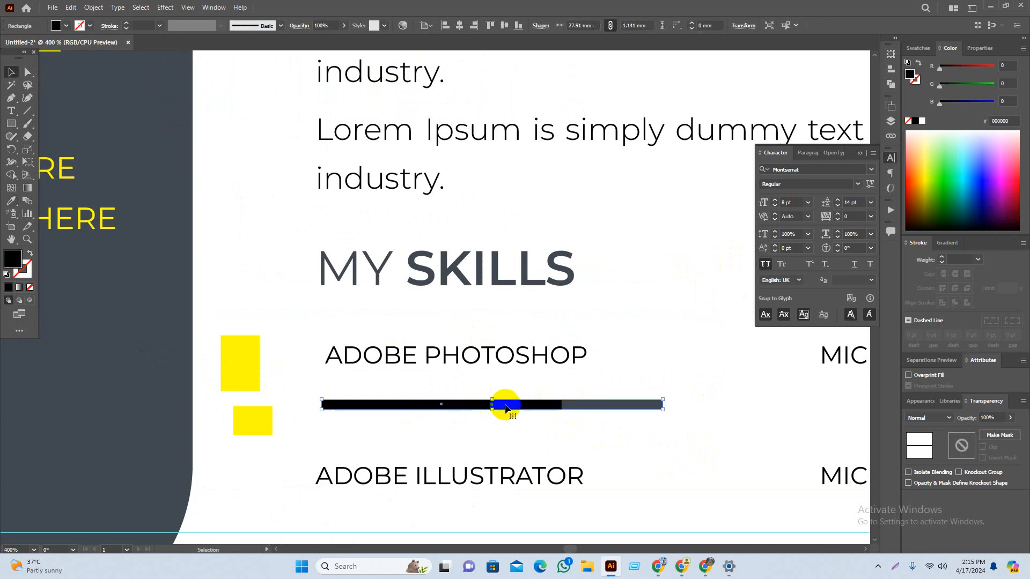
key(i)
click(252, 362)
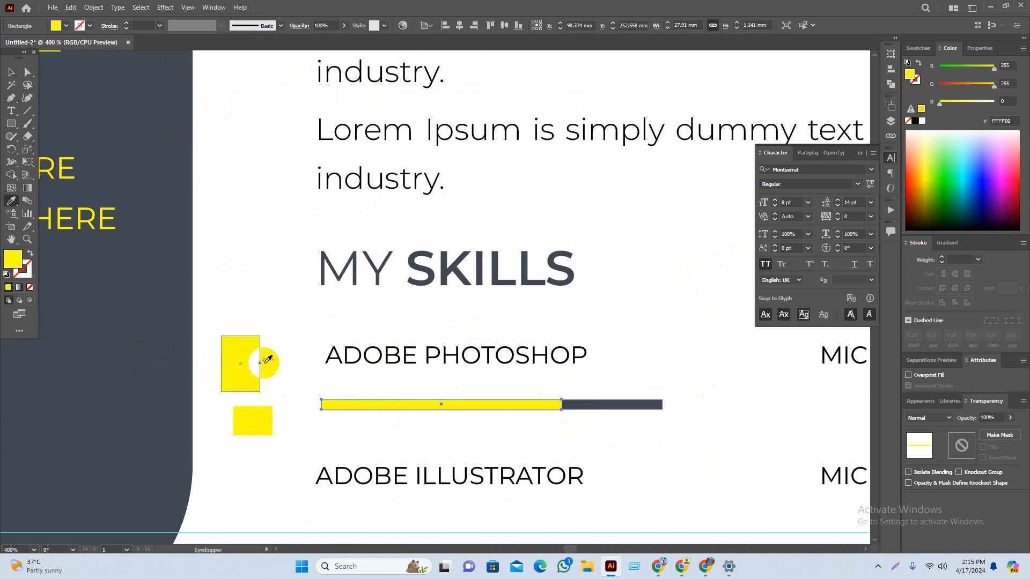
key(v)
click(635, 444)
Step: Group the yellow fill and dark grey track into one skill bar
drag(678, 441, 638, 398)
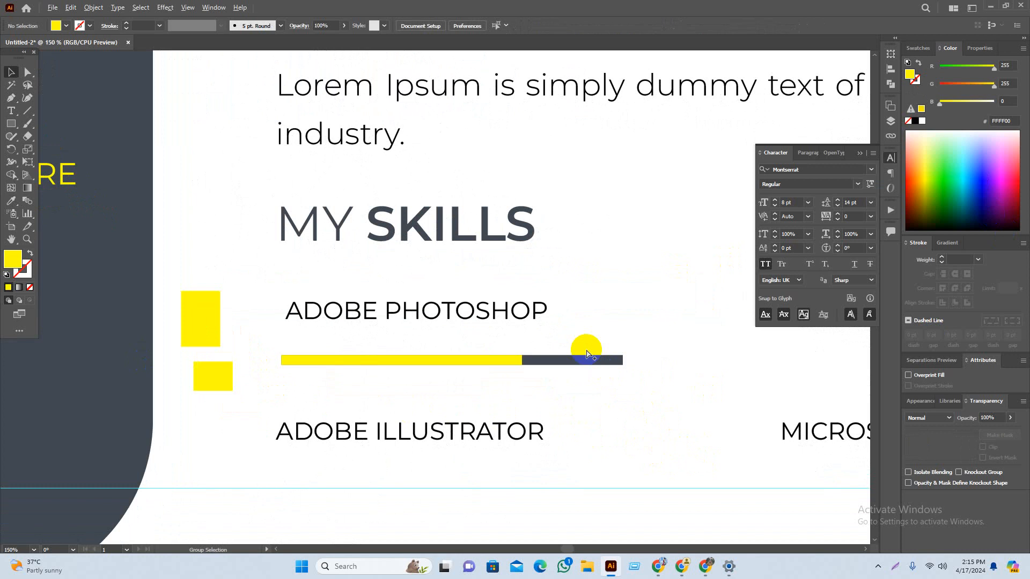
scroll(585, 352, down, 4)
scroll(551, 362, up, 3)
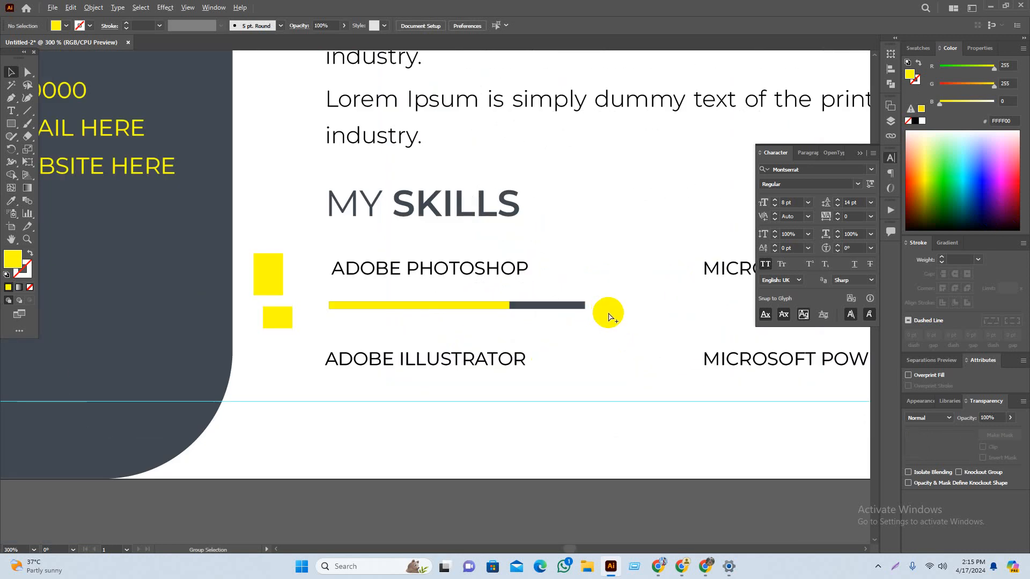
drag(625, 350, 536, 342)
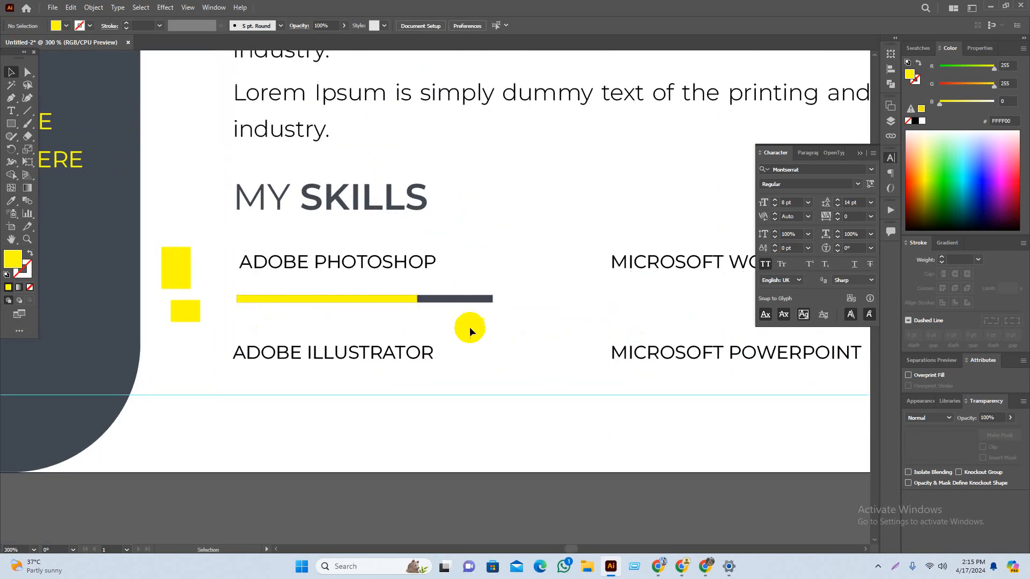
click(433, 301)
shift+click(393, 299)
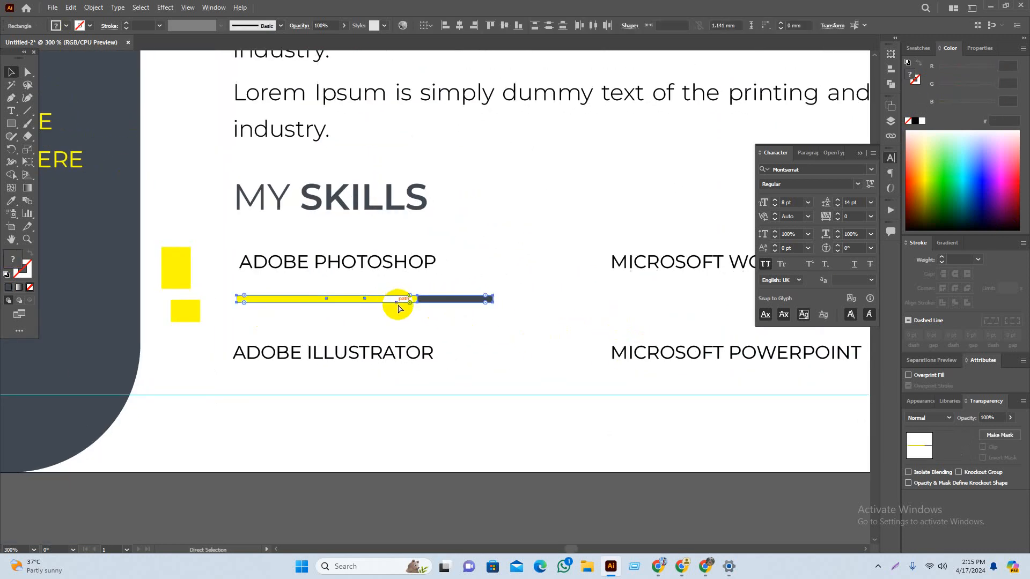
key(ctrl+g)
click(505, 282)
drag(505, 286, 384, 323)
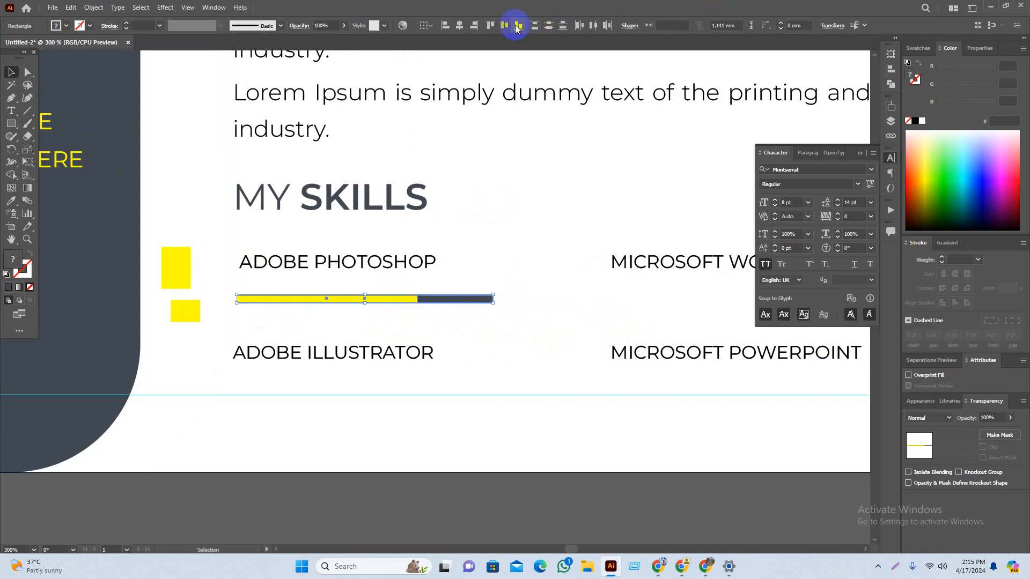
click(460, 25)
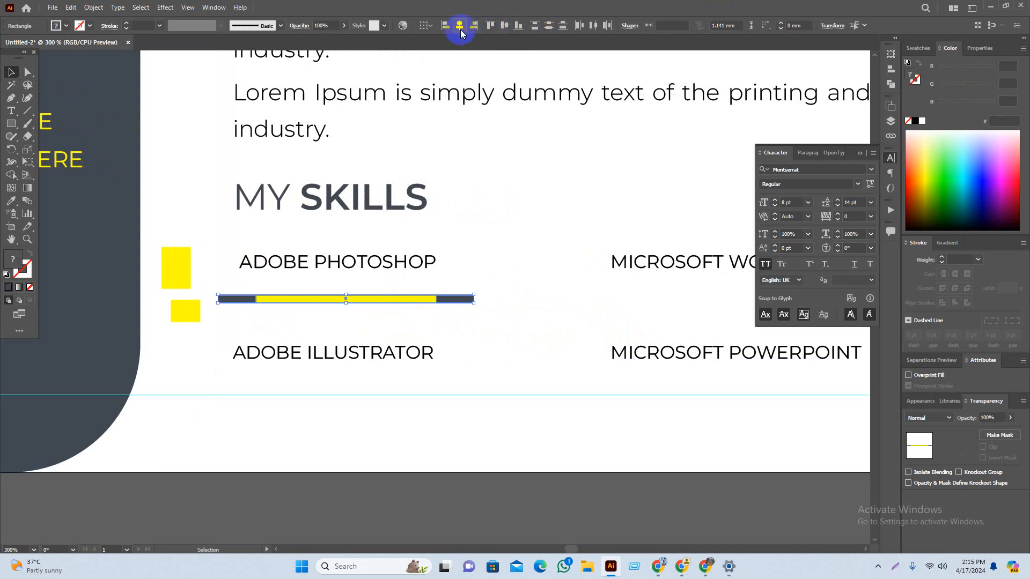
key(ctrl+z)
Step: Copy the skill bar below ADOBE ILLUSTRATOR and lengthen its yellow fill
click(466, 315)
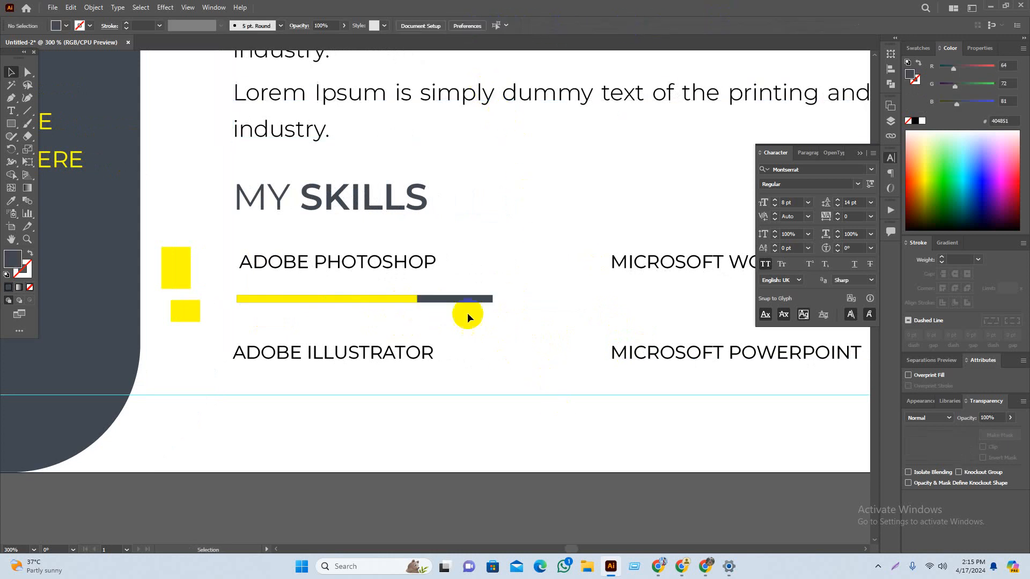
drag(464, 301, 464, 376)
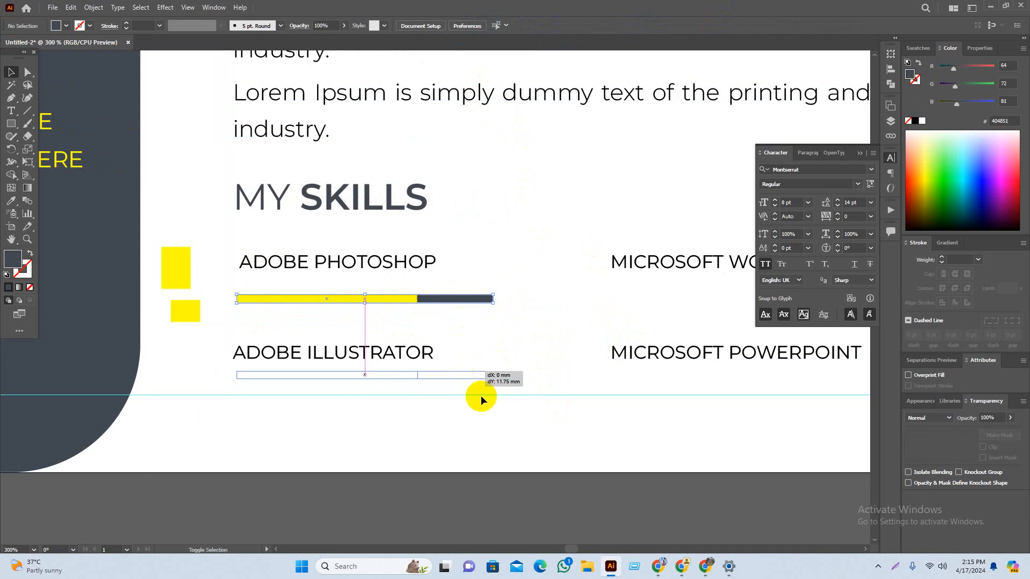
scroll(468, 411, up, 5)
scroll(418, 337, up, 2)
click(389, 343)
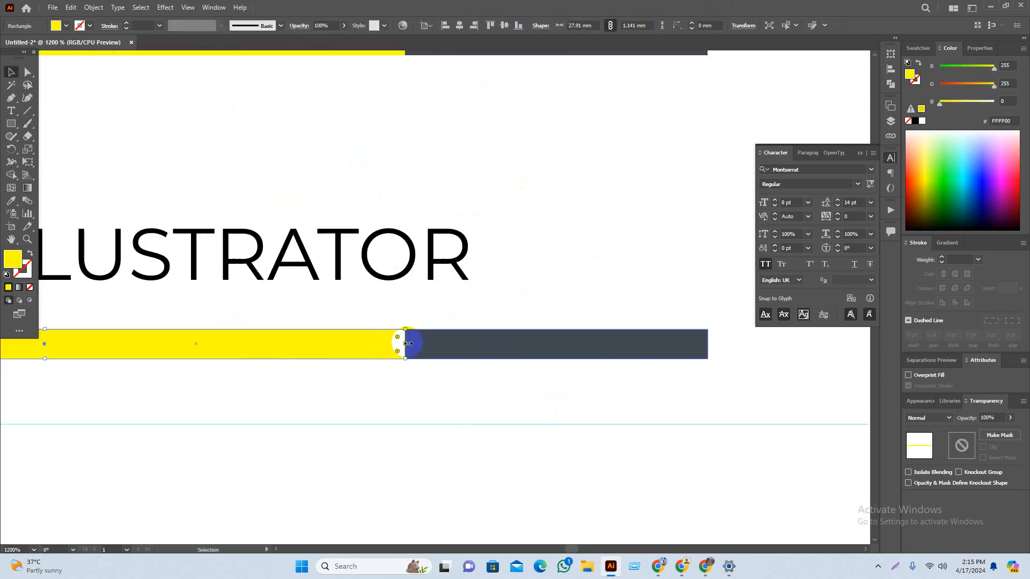
drag(406, 345, 525, 343)
click(529, 416)
scroll(528, 416, down, 3)
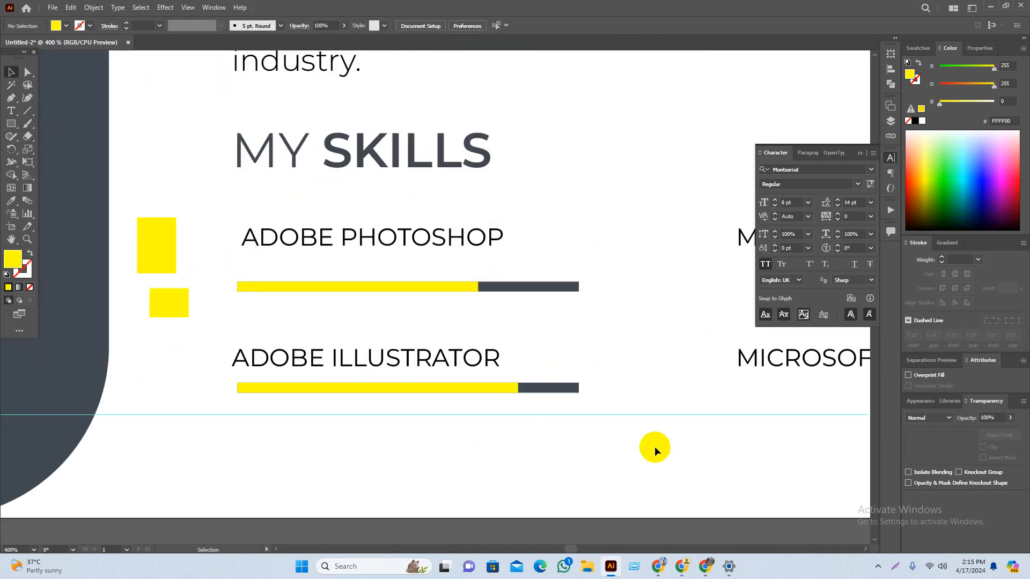
drag(645, 377, 420, 349)
Step: Copy both skill bars under the Microsoft skills and shorten their yellow fills
drag(314, 387, 832, 400)
click(759, 462)
drag(758, 462, 536, 455)
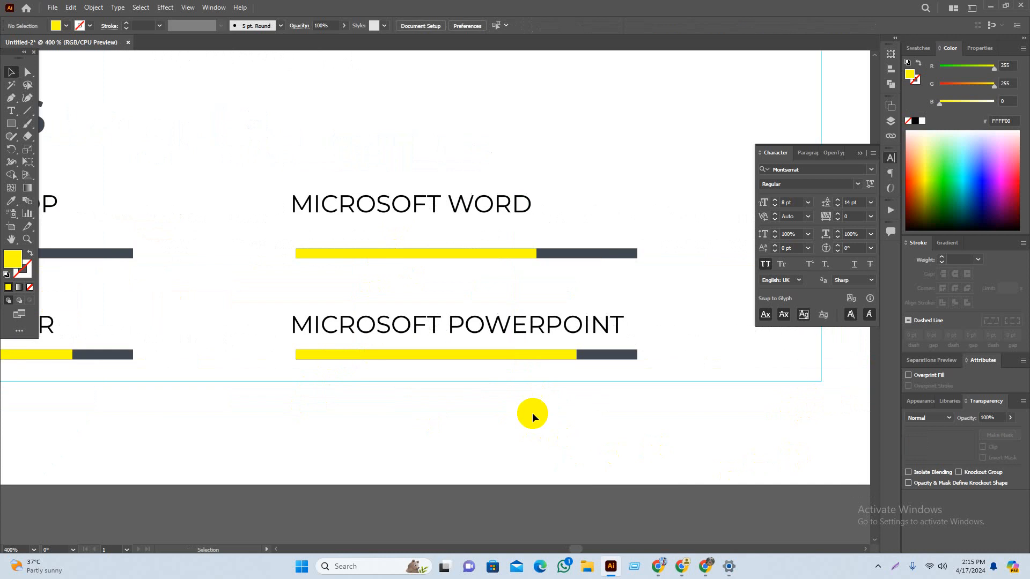
scroll(460, 265, up, 1)
click(545, 254)
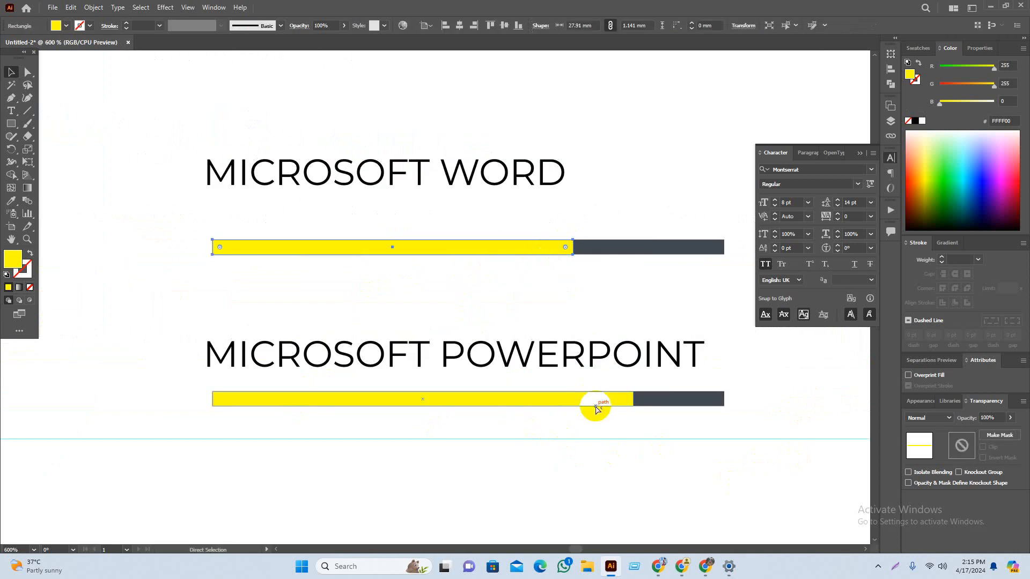
shift+click(546, 252)
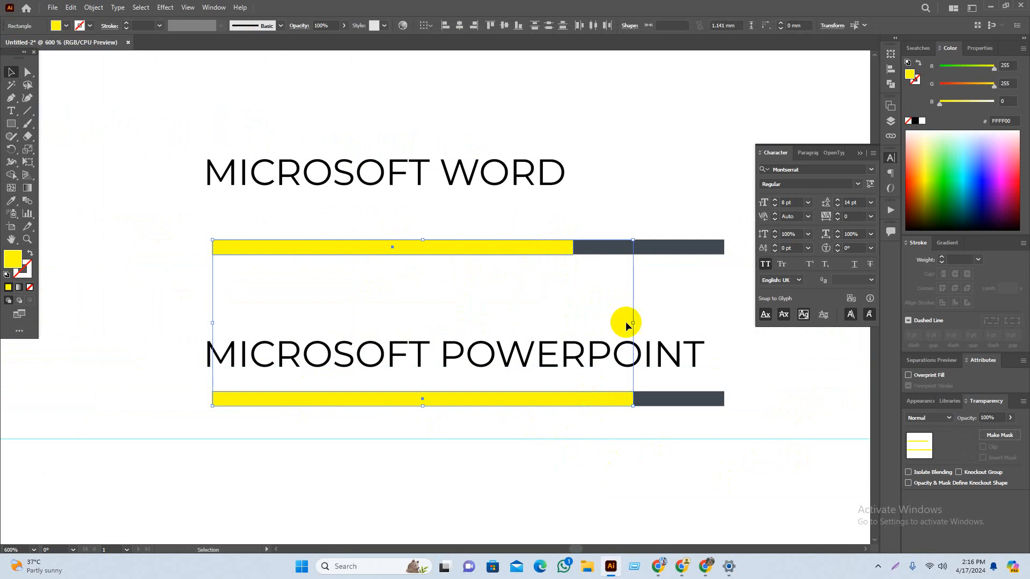
drag(633, 324, 540, 322)
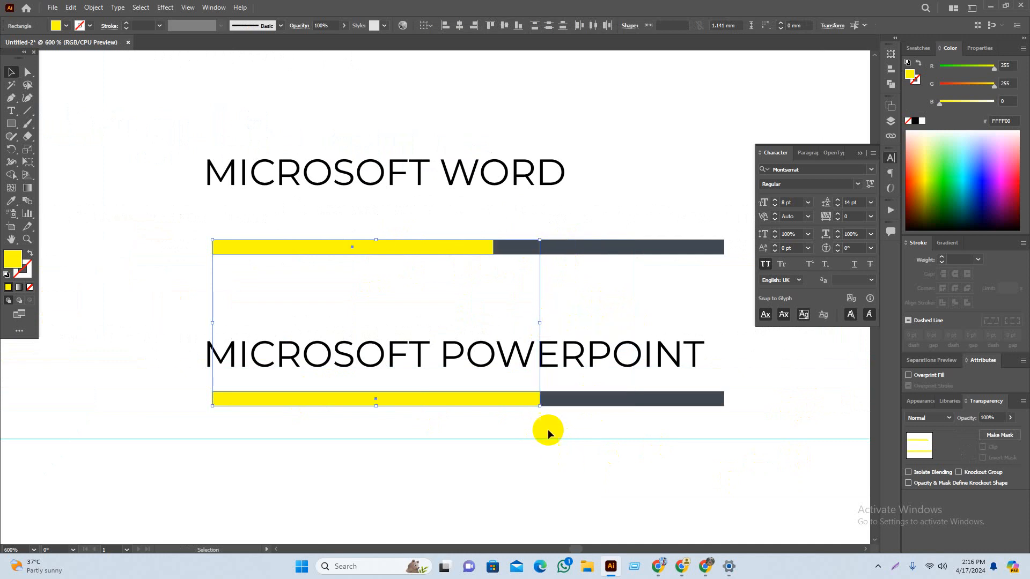
click(599, 423)
scroll(603, 423, down, 3)
mouse_move(613, 473)
mouse_down()
mouse_move(628, 462)
mouse_move(600, 490)
mouse_move(603, 478)
mouse_up()
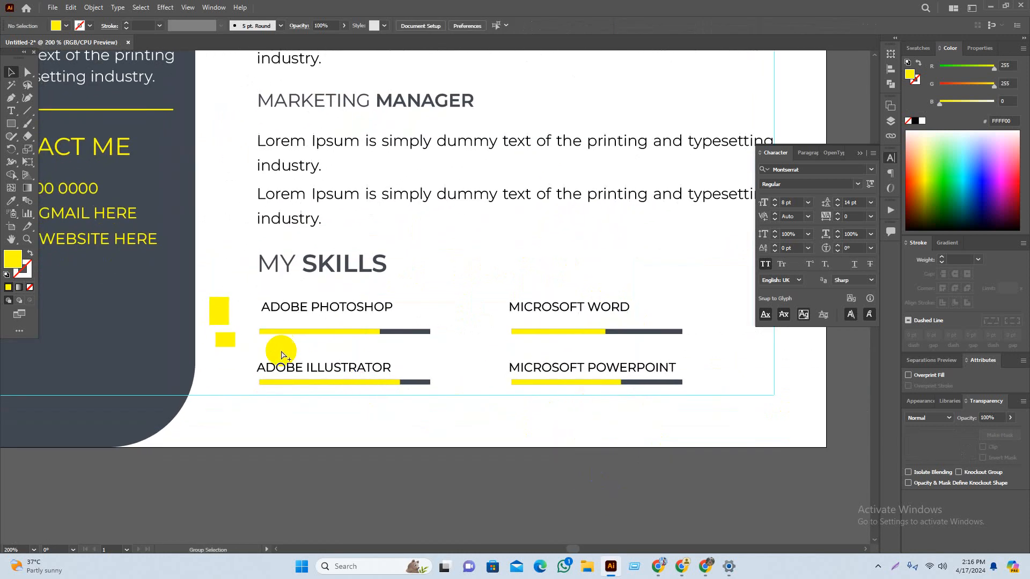
Step: Move the small yellow square onto the Photoshop bar and butt the yellow bar against it
scroll(285, 344, up, 1)
scroll(198, 327, up, 4)
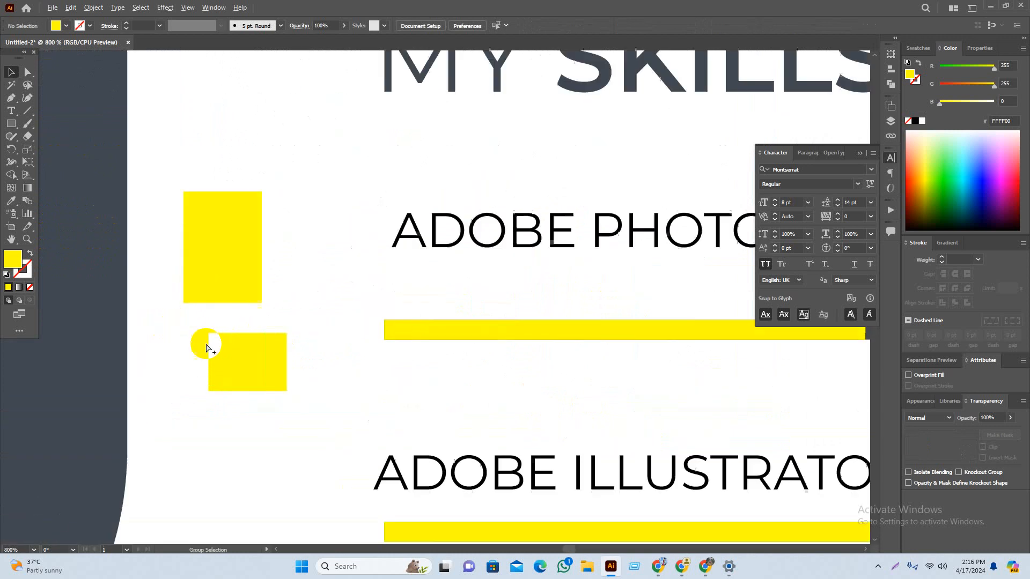
drag(257, 380, 461, 213)
click(488, 266)
drag(507, 265, 506, 263)
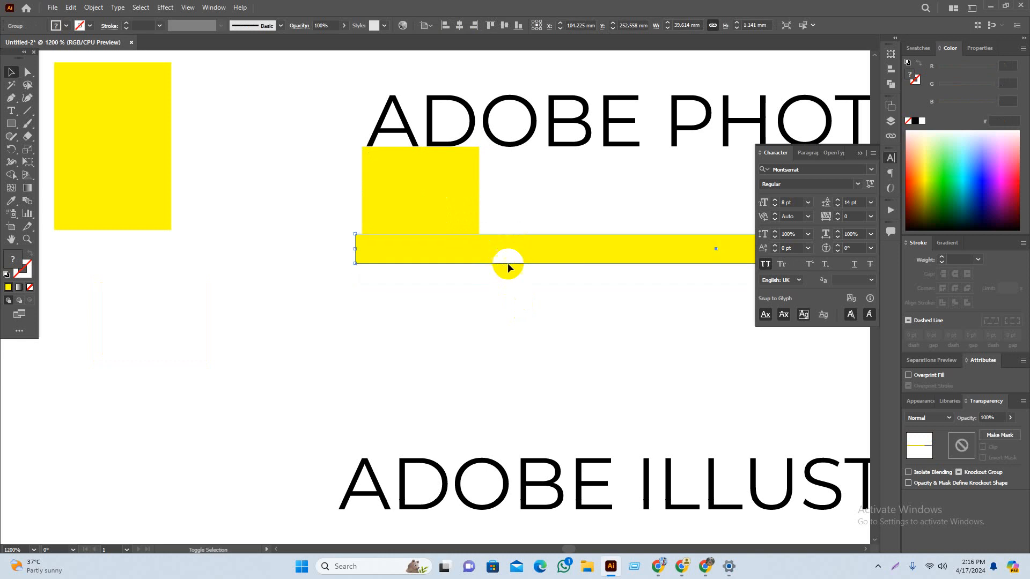
scroll(489, 300, down, 5)
drag(406, 86, 410, 448)
scroll(470, 510, down, 3)
drag(485, 338, 486, 375)
click(490, 443)
scroll(488, 460, down, 3)
drag(640, 489, 292, 443)
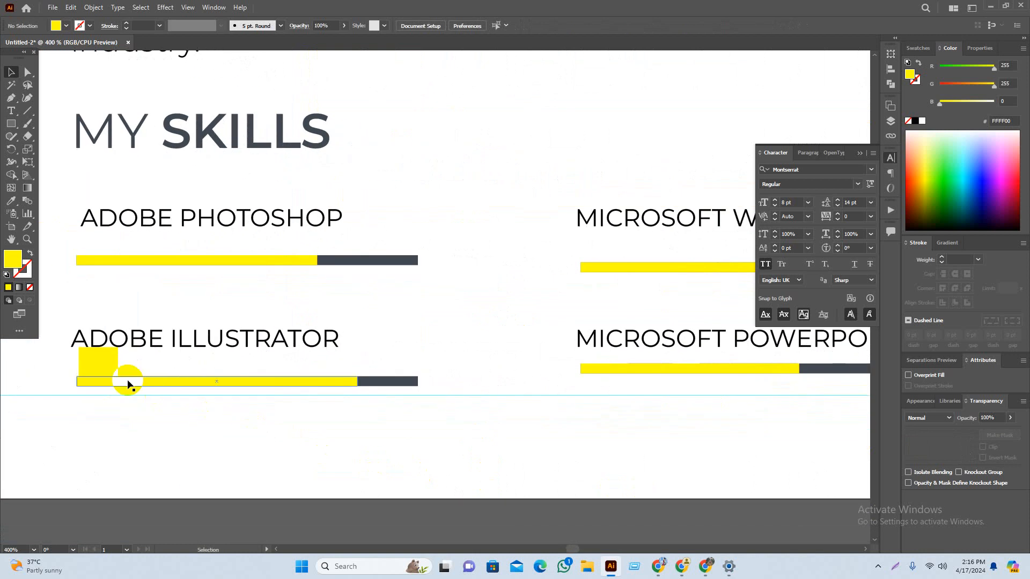
Step: Copy the small yellow square to the Microsoft bars and line a yellow bar up with its bottom edge
drag(107, 369, 479, 402)
click(629, 443)
scroll(536, 335, up, 3)
drag(479, 354, 508, 556)
click(473, 413)
Step: Fit the copied square and yellow bar under the Word bar, then return the square to the left
drag(384, 479, 416, 118)
scroll(491, 209, up, 3)
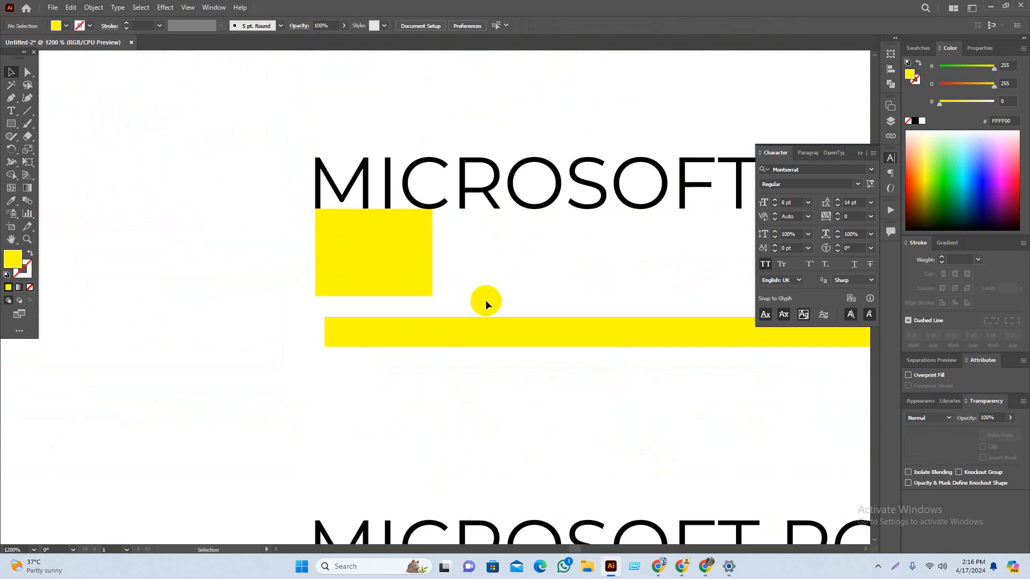
scroll(375, 289, up, 2)
drag(408, 375, 386, 332)
scroll(437, 409, down, 6)
drag(456, 385, 168, 256)
click(250, 416)
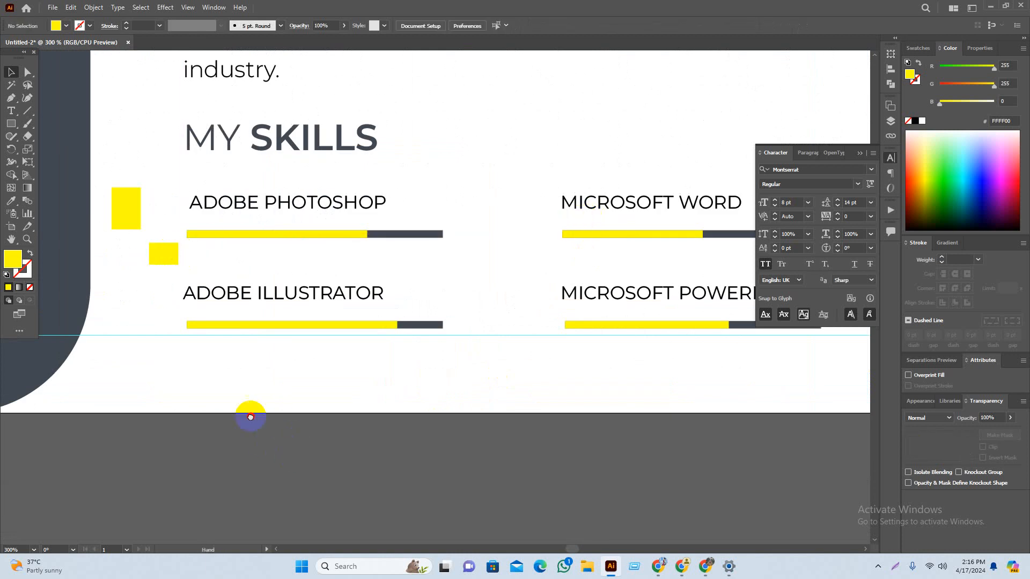
drag(252, 428, 318, 452)
Step: Left-align the ADOBE PHOTOSHOP and ADOBE ILLUSTRATOR labels and bars
drag(371, 295, 371, 296)
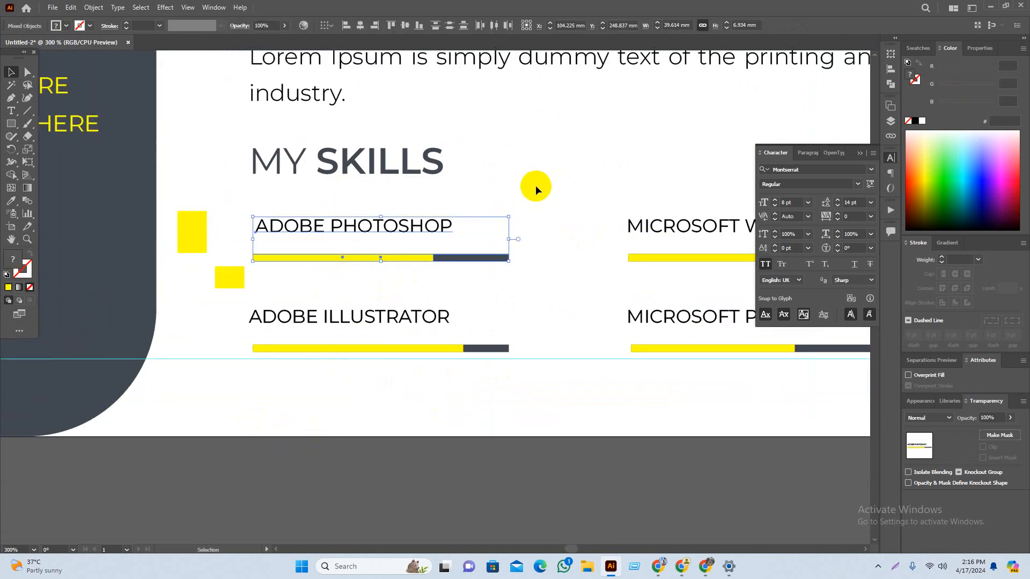
drag(470, 199, 327, 322)
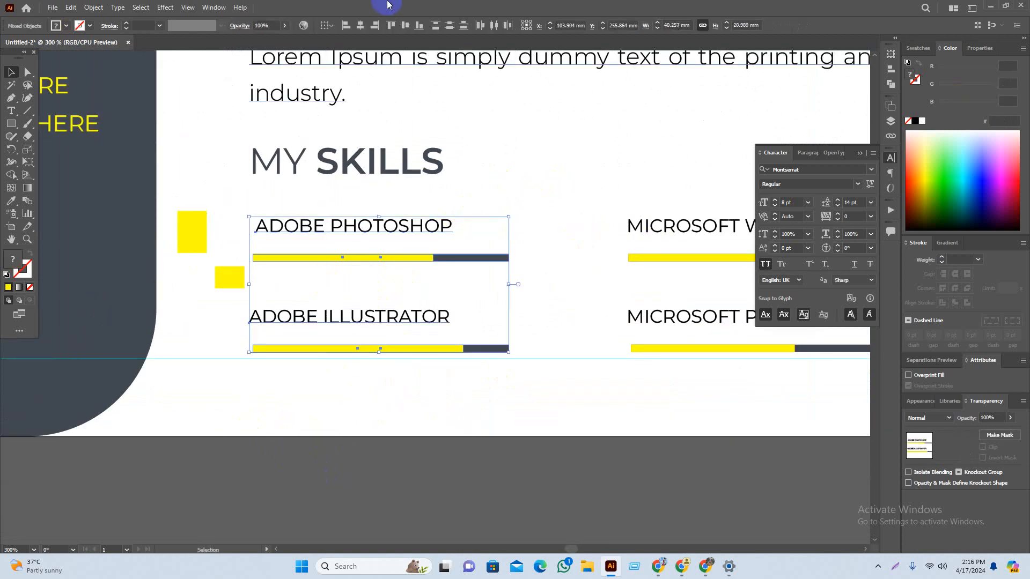
click(345, 26)
drag(519, 185, 395, 281)
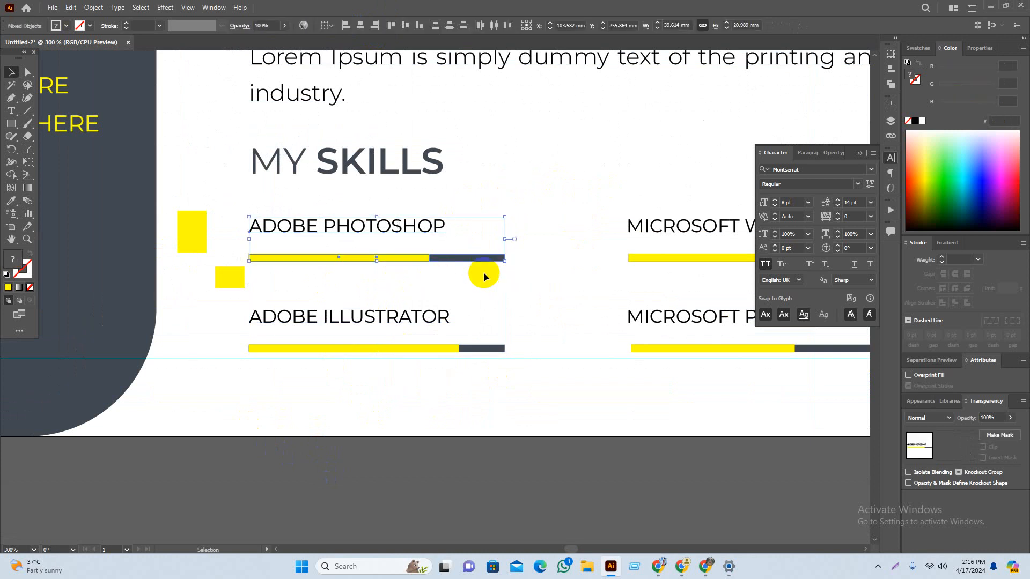
drag(494, 295, 411, 389)
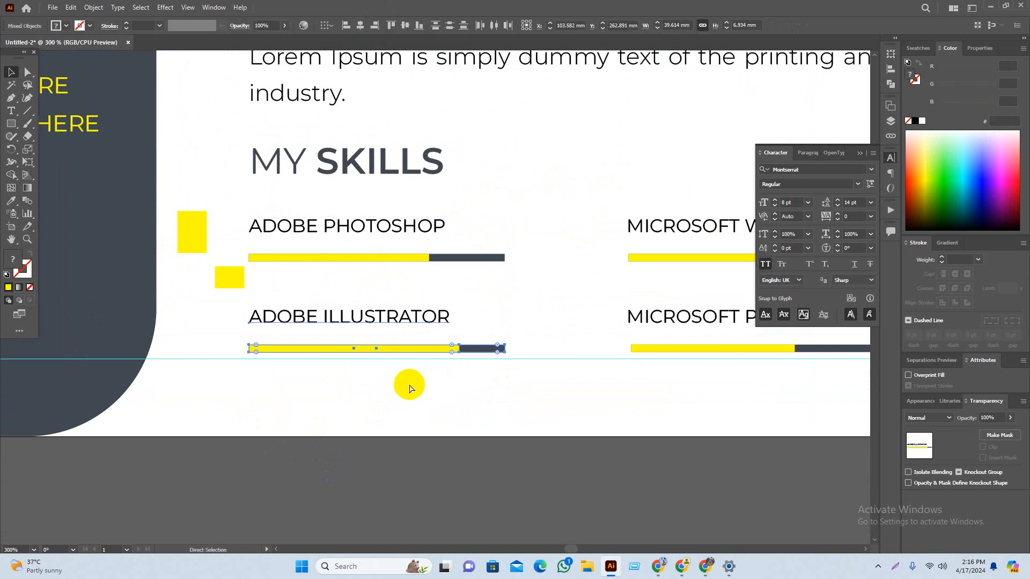
click(609, 453)
Step: Left-align the MICROSOFT WORD and MICROSOFT POWERPOINT labels and bars
scroll(609, 452, right, 5)
drag(340, 298, 611, 429)
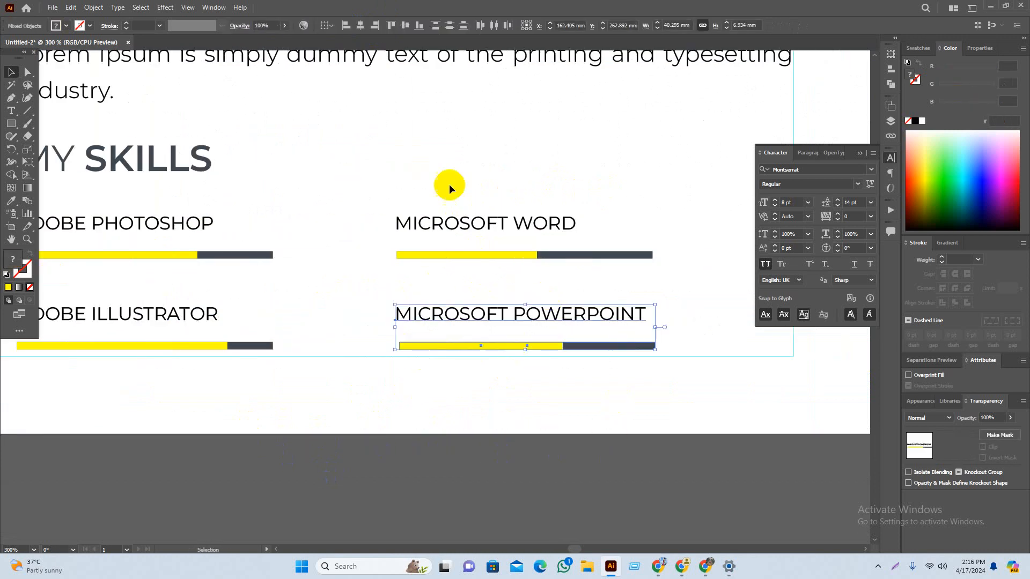
drag(449, 185, 400, 317)
click(340, 28)
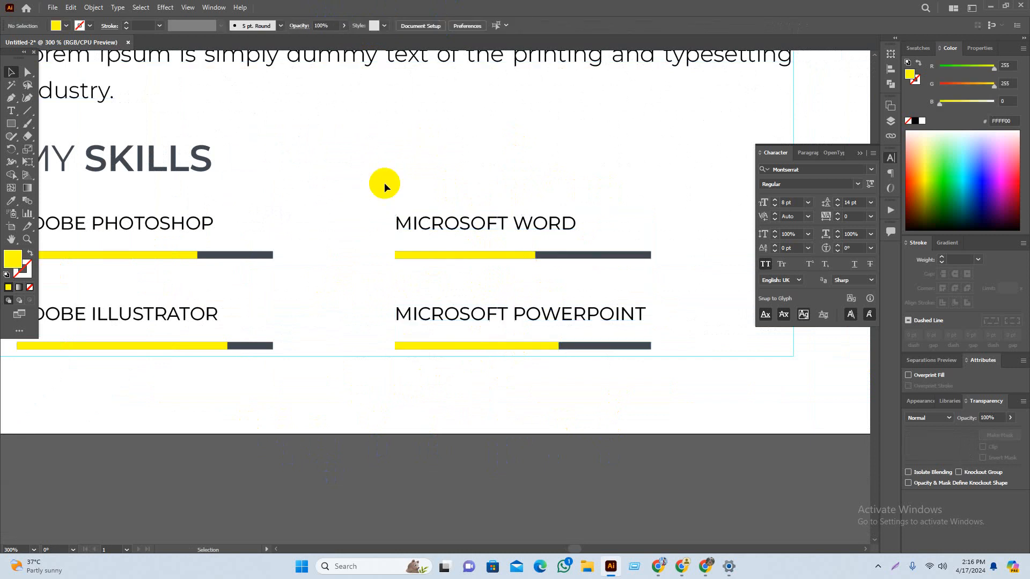
drag(384, 184, 523, 273)
drag(383, 313, 581, 406)
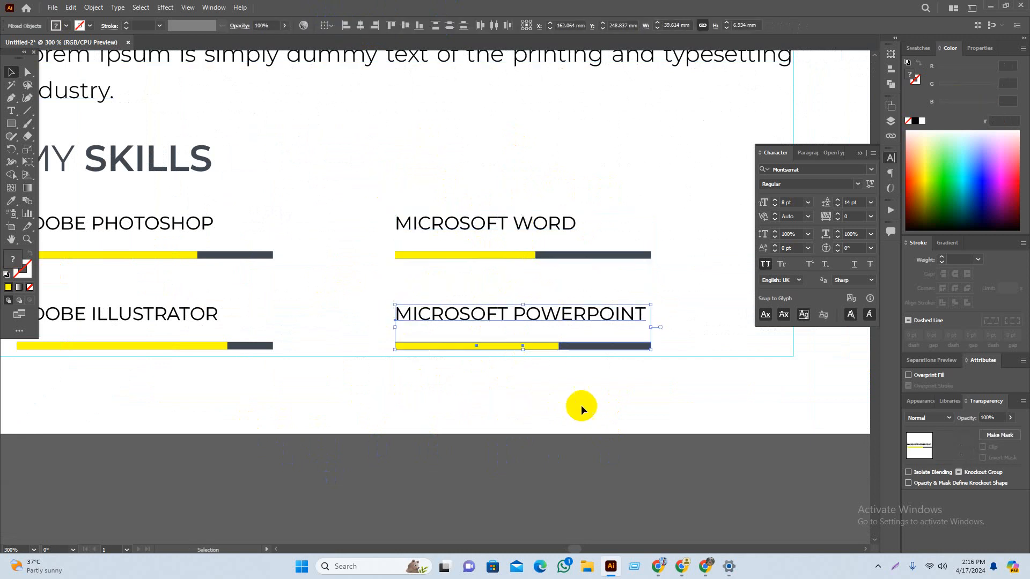
click(534, 407)
Step: Shift the WORD and POWERPOINT groups together further right toward the margin
scroll(569, 398, down, 2)
mouse_move(518, 435)
mouse_down()
mouse_move(555, 433)
mouse_move(523, 420)
mouse_move(517, 447)
mouse_up()
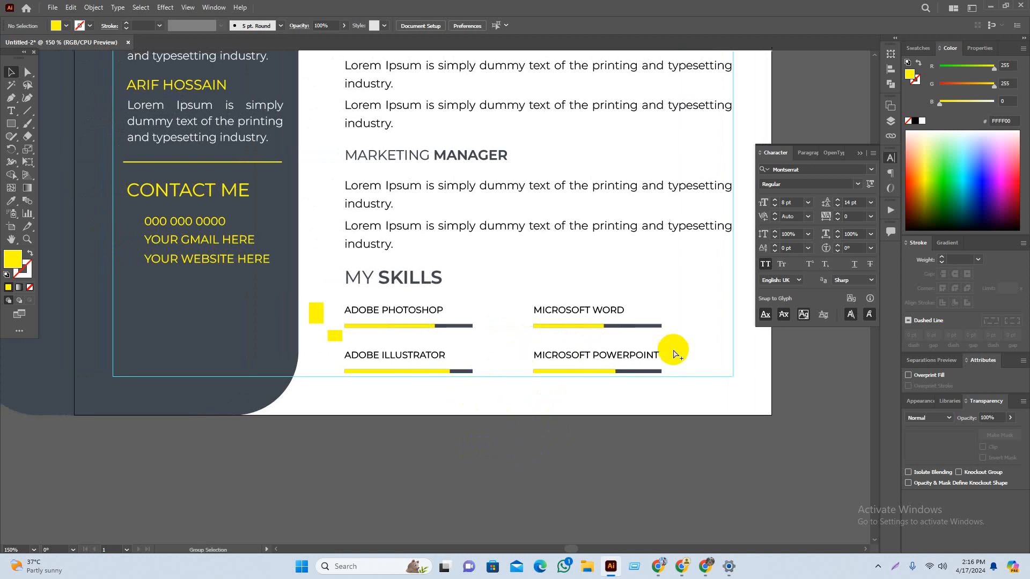
scroll(681, 351, up, 1)
drag(545, 446, 451, 445)
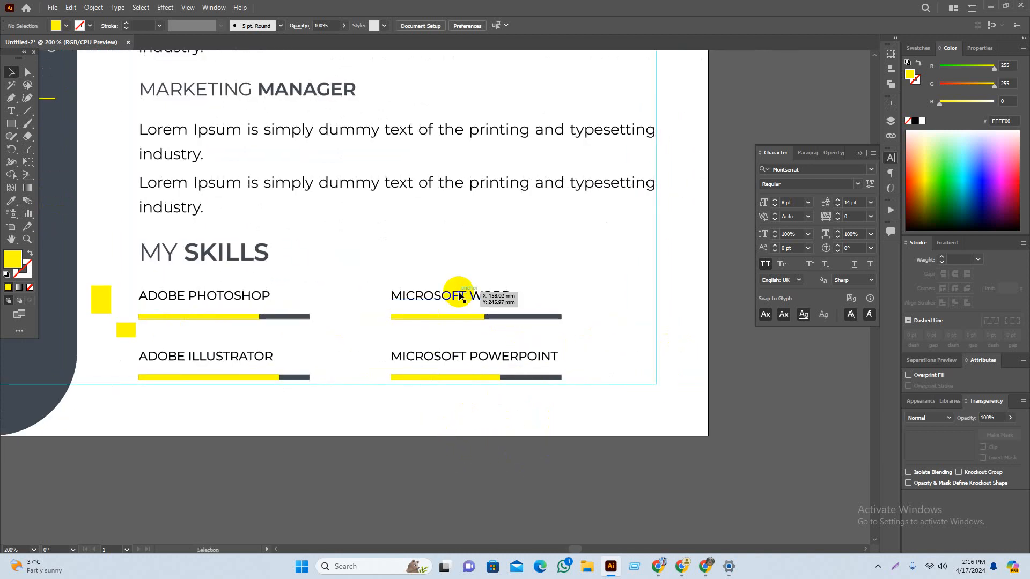
click(437, 297)
shift+click(482, 355)
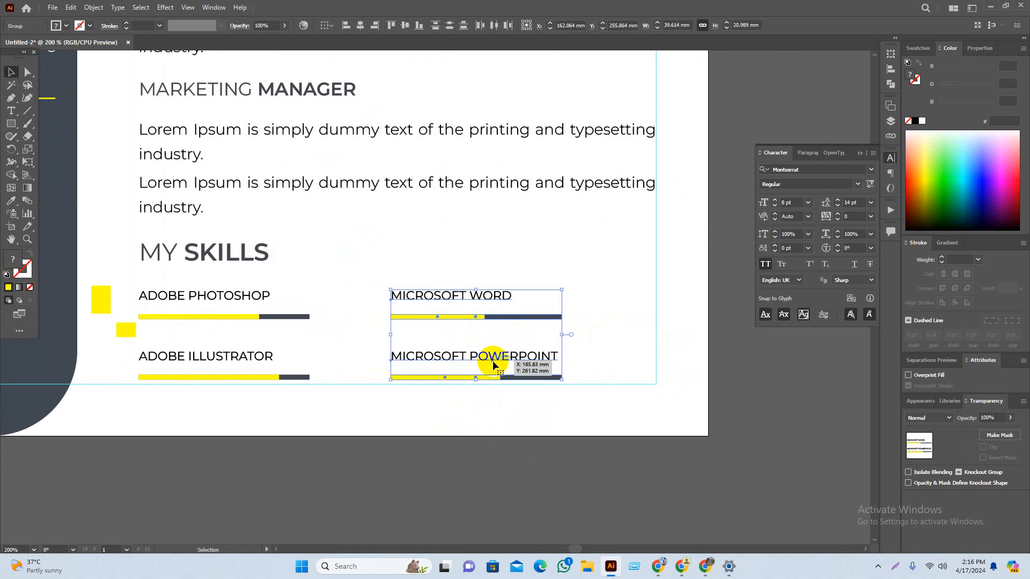
drag(481, 355, 528, 365)
click(445, 453)
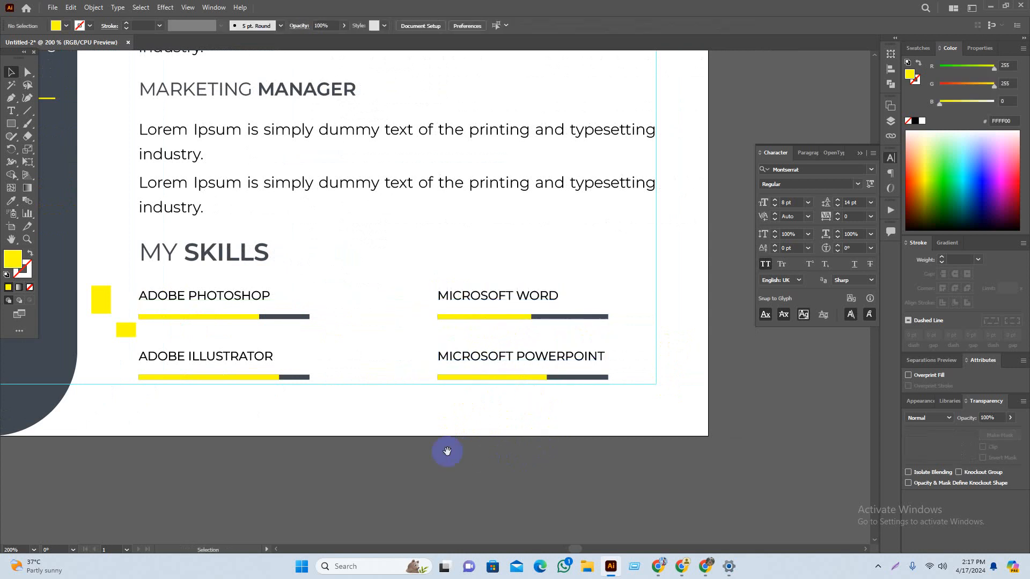
drag(531, 444, 558, 442)
scroll(604, 441, down, 1)
drag(537, 494, 603, 503)
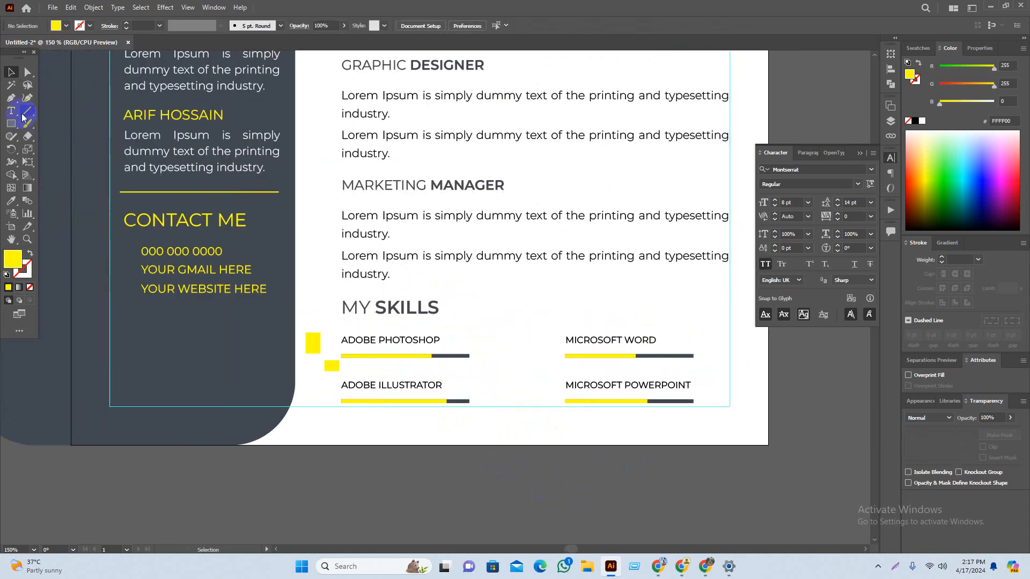
Step: Draw a vertical line between the skill columns and give it the bars' dark grey stroke
scroll(579, 458, up, 2)
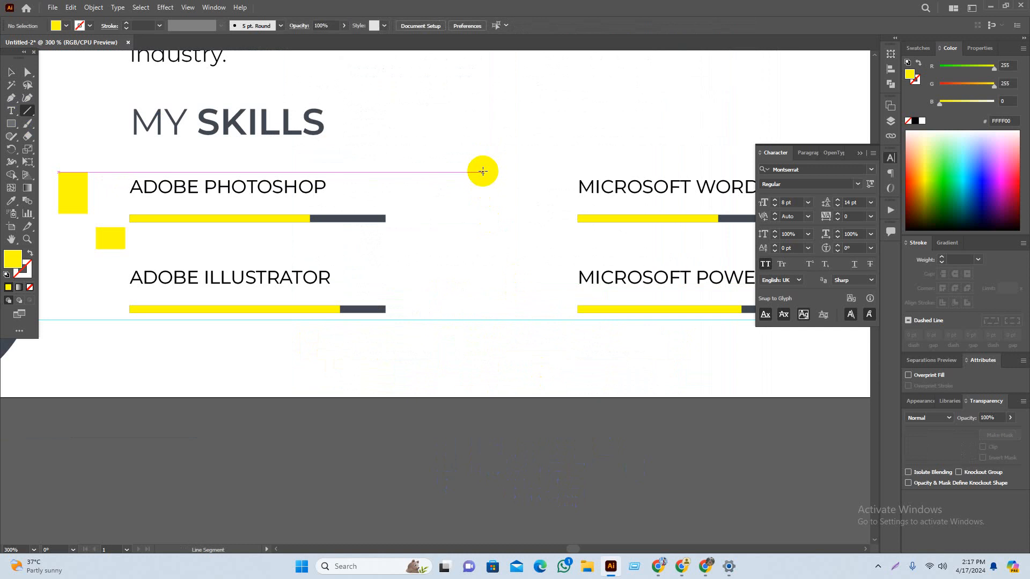
drag(484, 173, 488, 318)
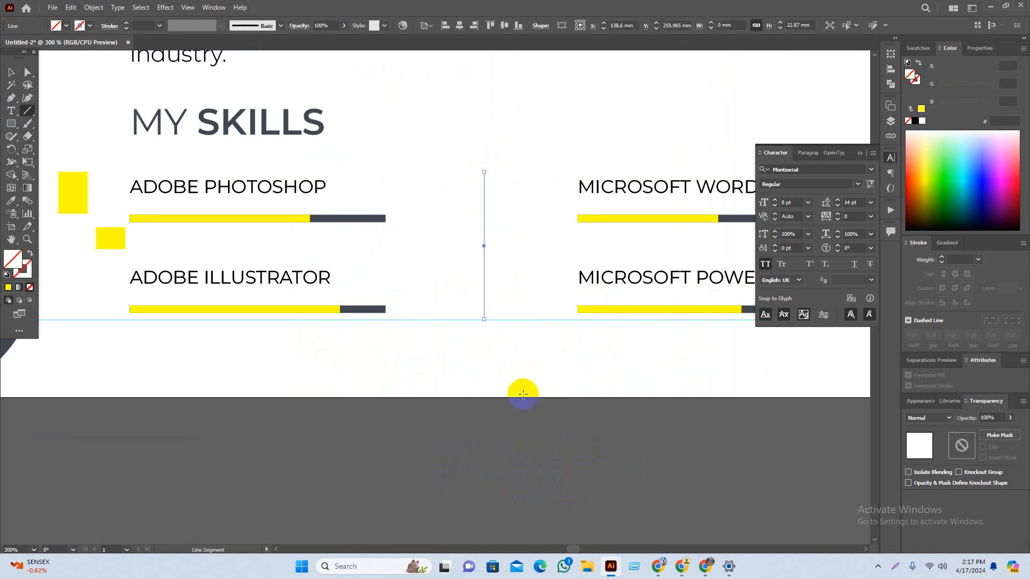
key(v)
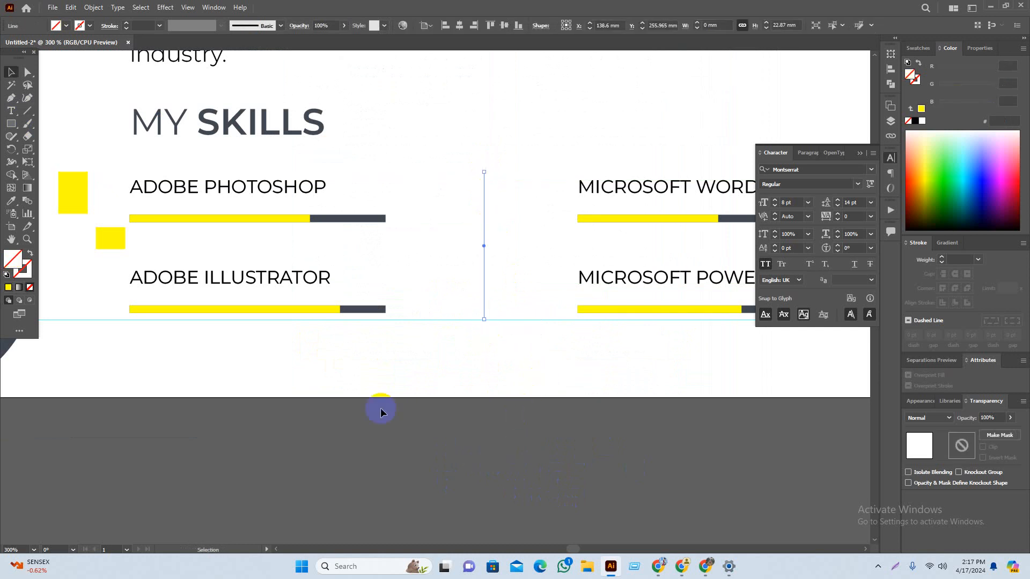
click(8, 288)
drag(487, 326, 547, 384)
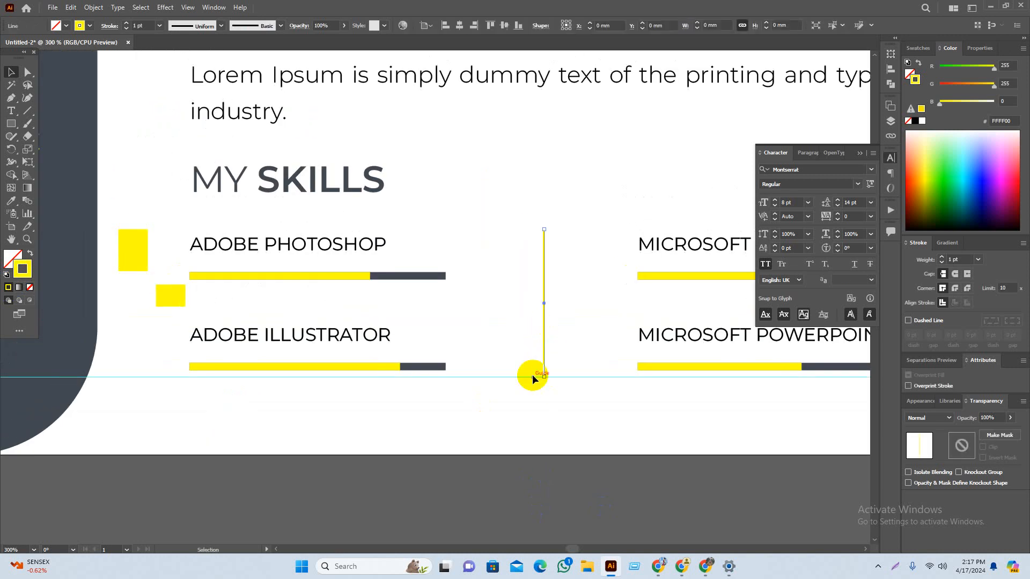
key(i)
click(444, 371)
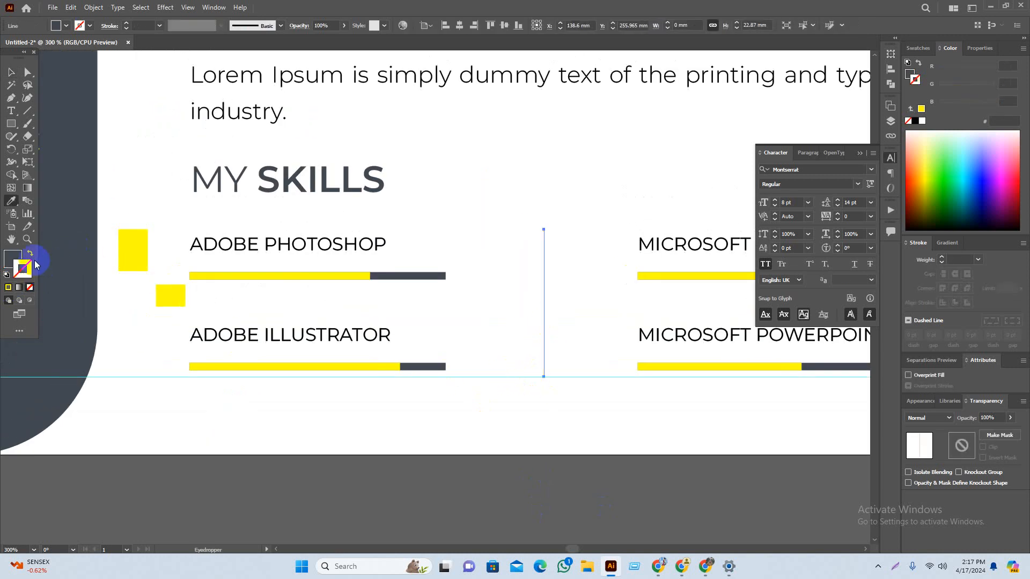
key(v)
click(603, 504)
Step: Make the vertical divider a dashed line in the Stroke panel
drag(556, 315, 578, 343)
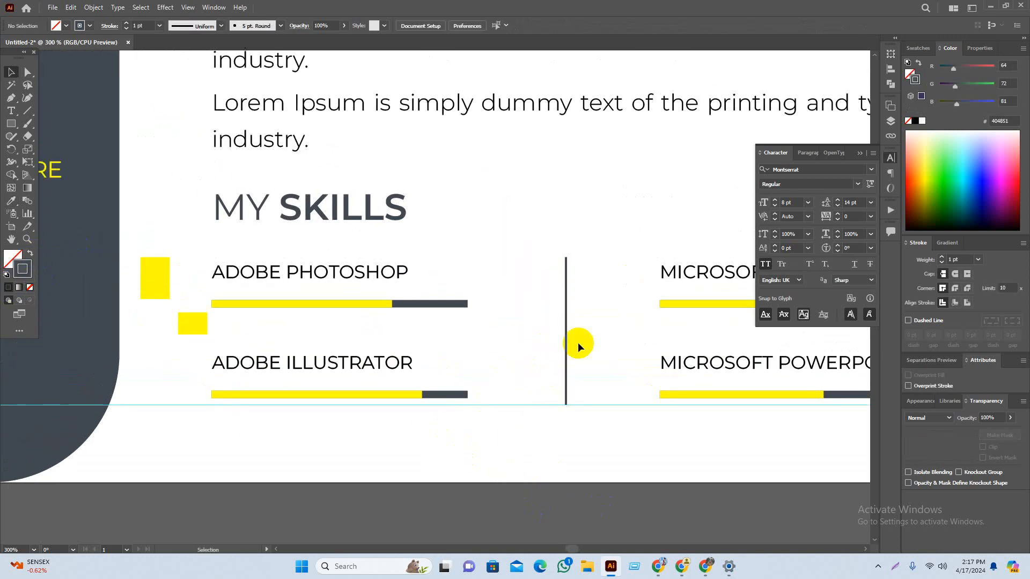
click(566, 327)
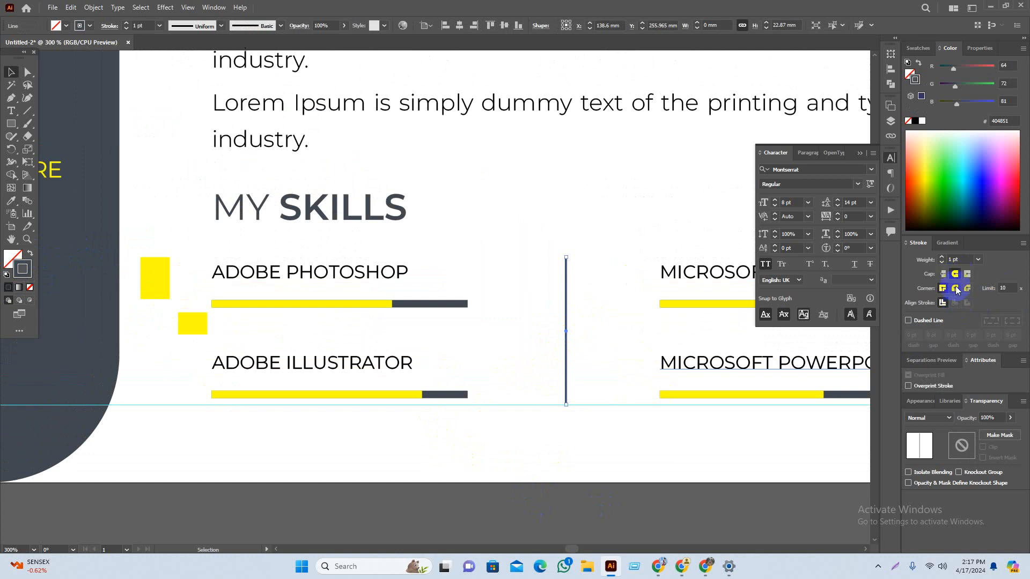
click(908, 320)
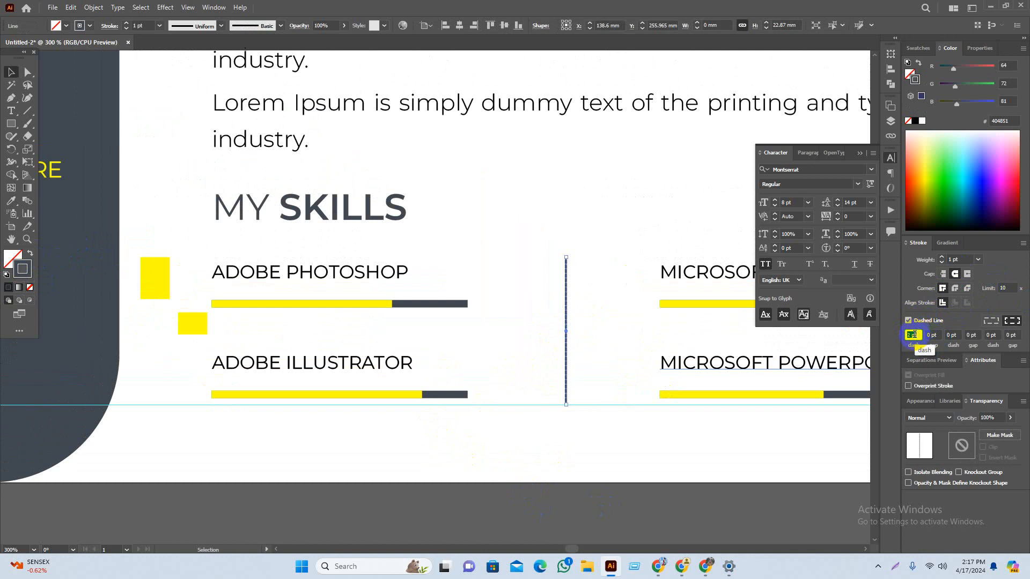
click(741, 461)
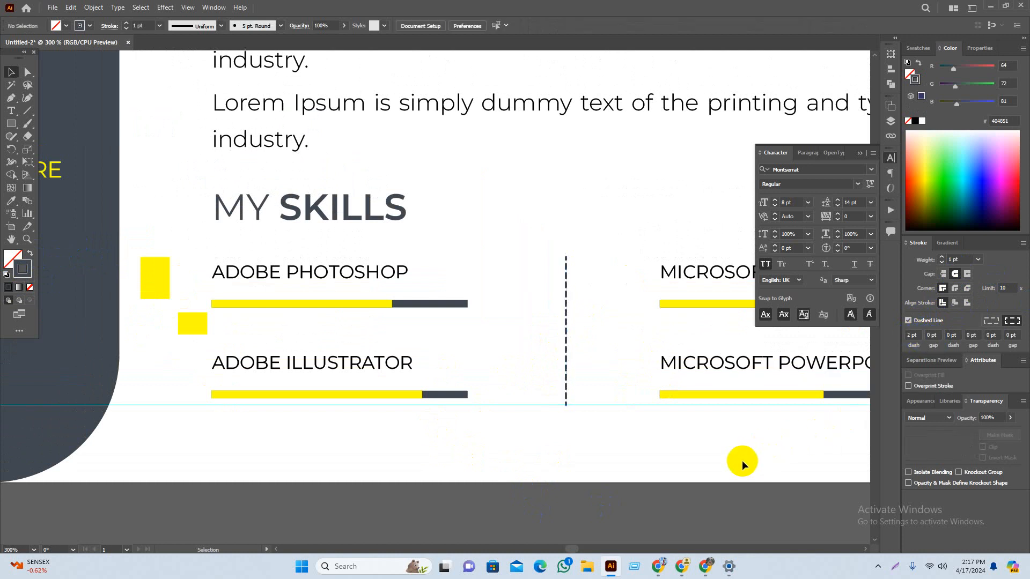
mouse_move(676, 472)
mouse_down()
mouse_move(637, 472)
mouse_move(678, 481)
mouse_up()
scroll(636, 472, down, 3)
click(652, 482)
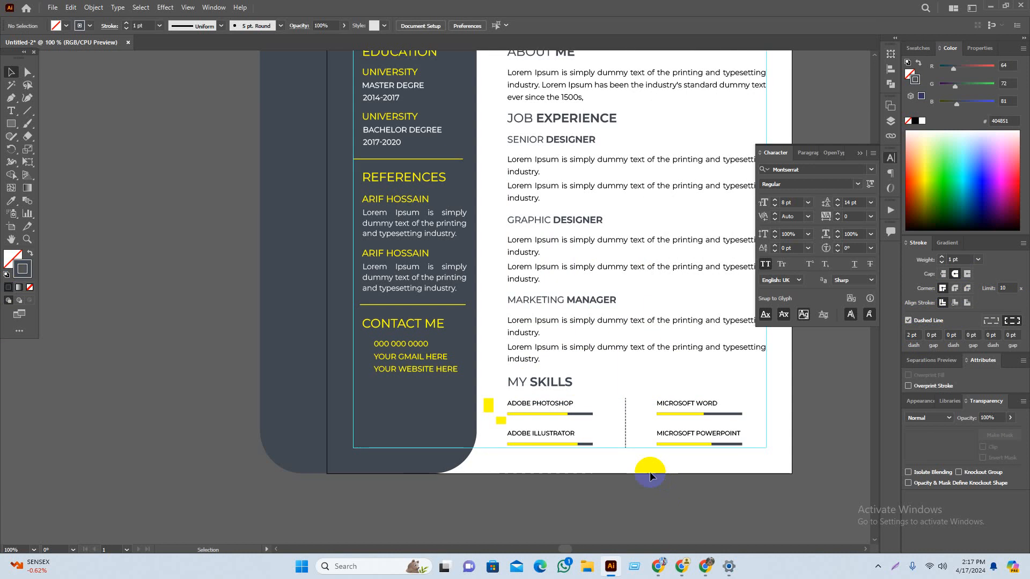
scroll(630, 450, up, 2)
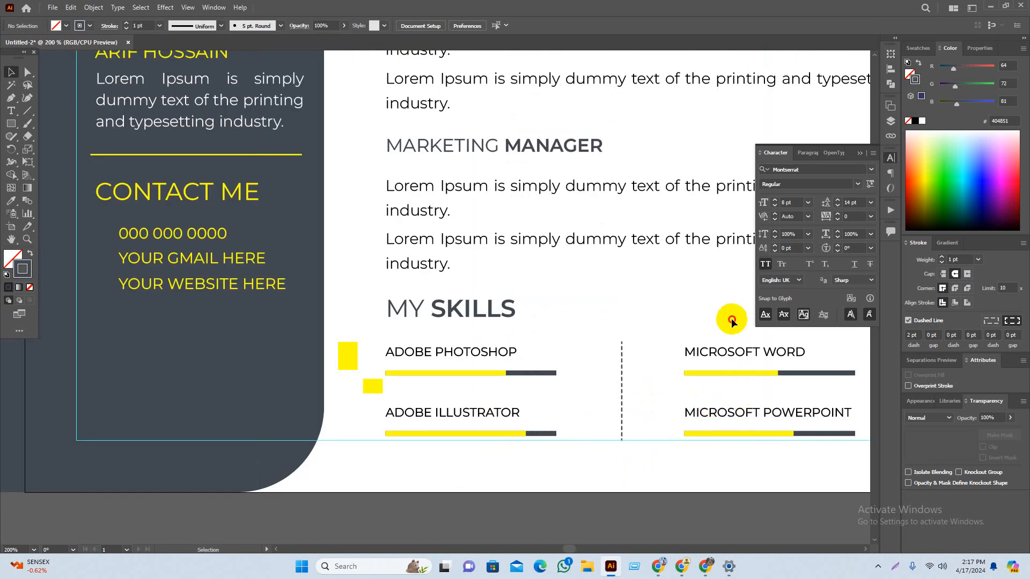
drag(732, 318, 523, 460)
click(567, 27)
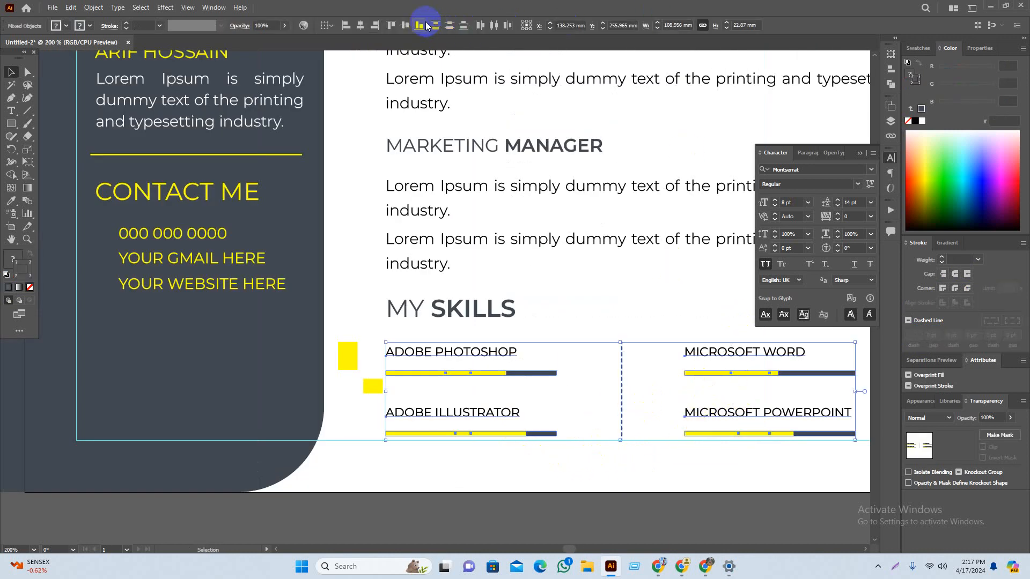
click(362, 26)
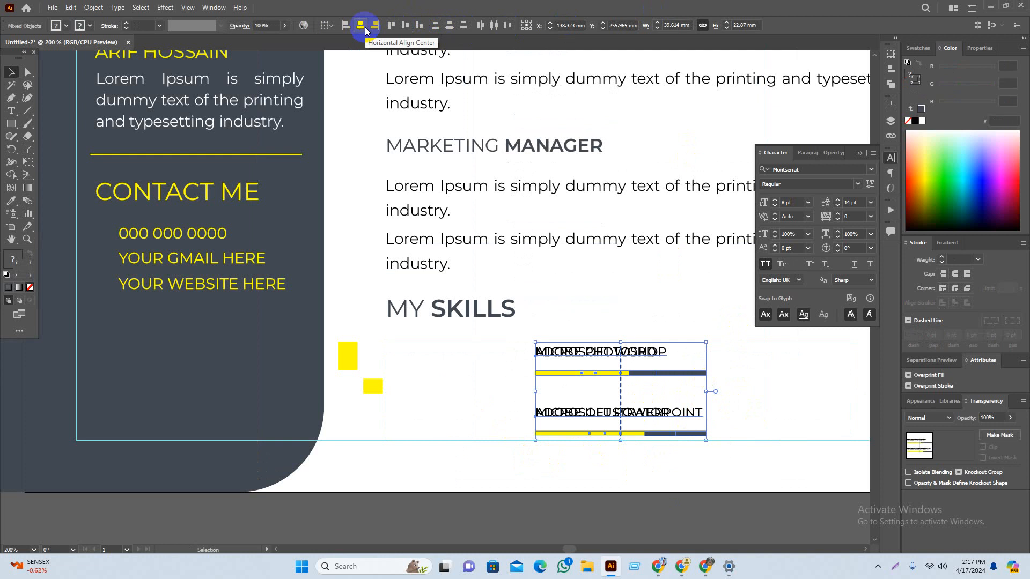
key(ctrl+z)
click(493, 26)
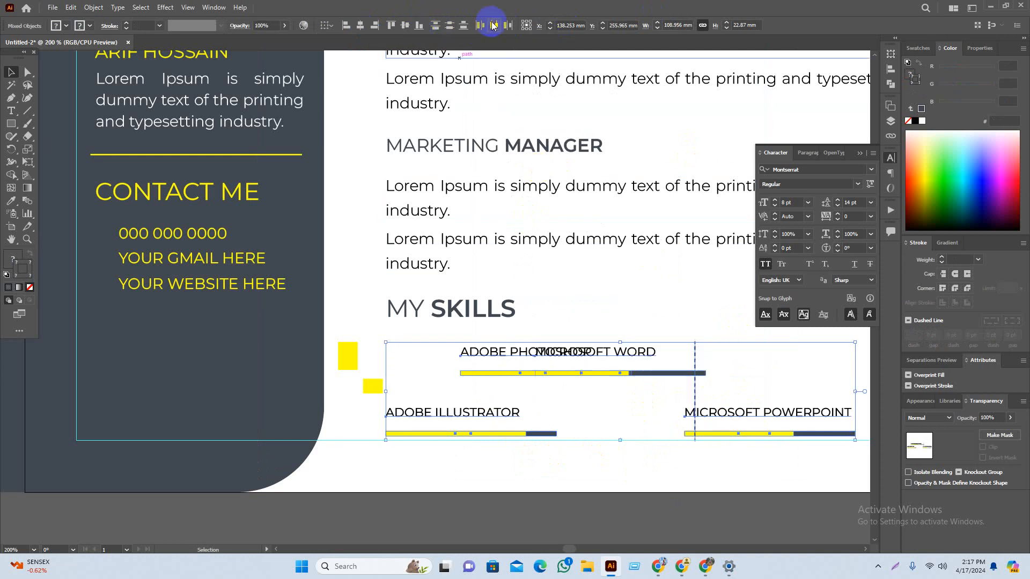
key(ctrl+z)
key(ctrl+z)
drag(676, 318, 751, 467)
click(507, 352)
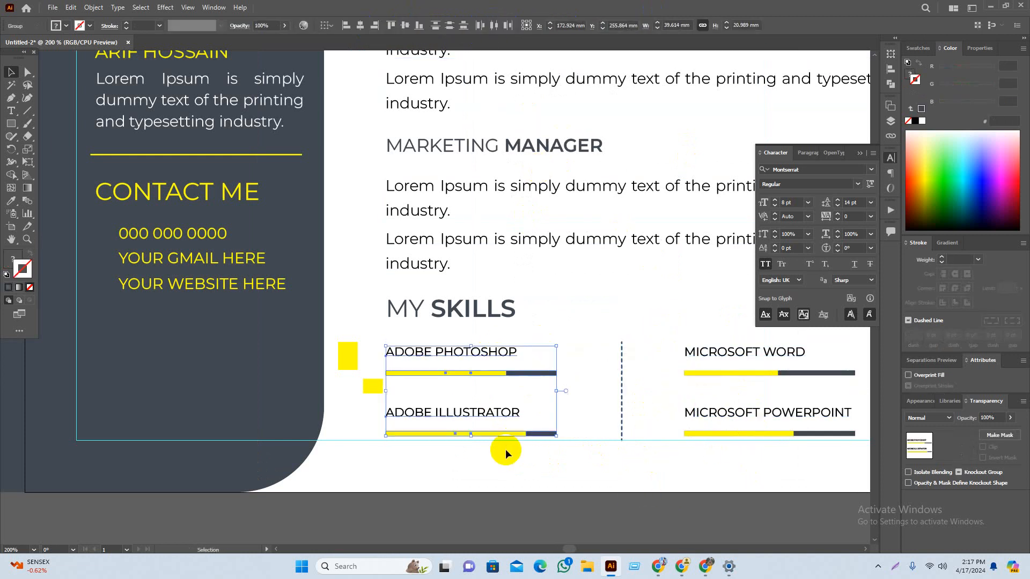
drag(708, 324, 518, 499)
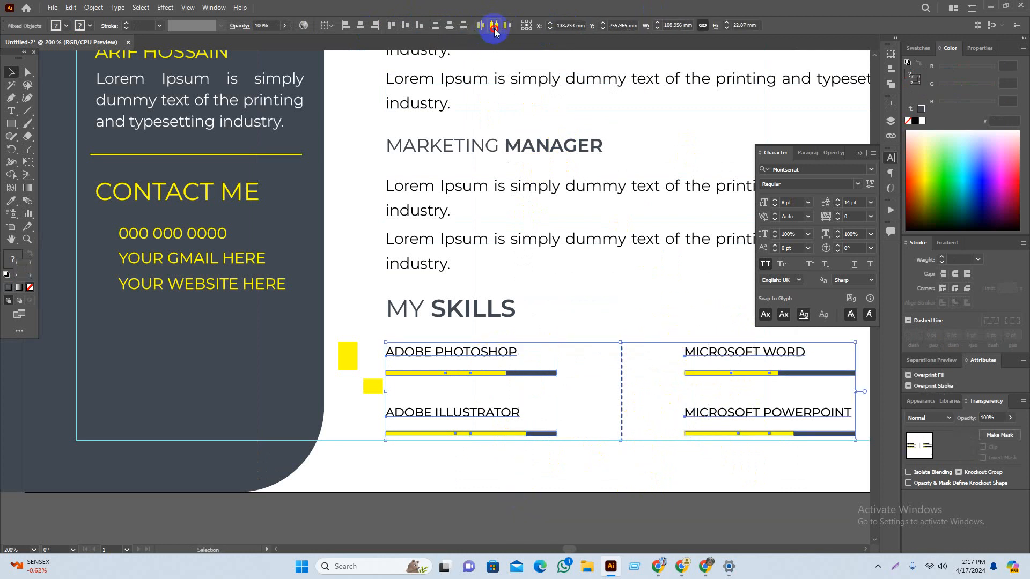
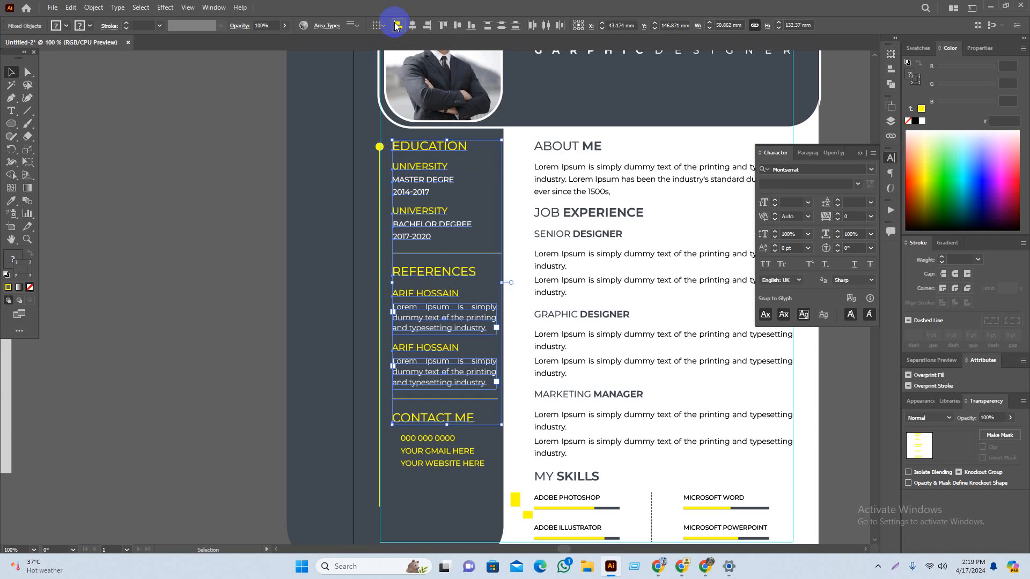
Step: Align the Education and References text blocks within the dark sidebar, then deselect them
click(396, 27)
click(228, 142)
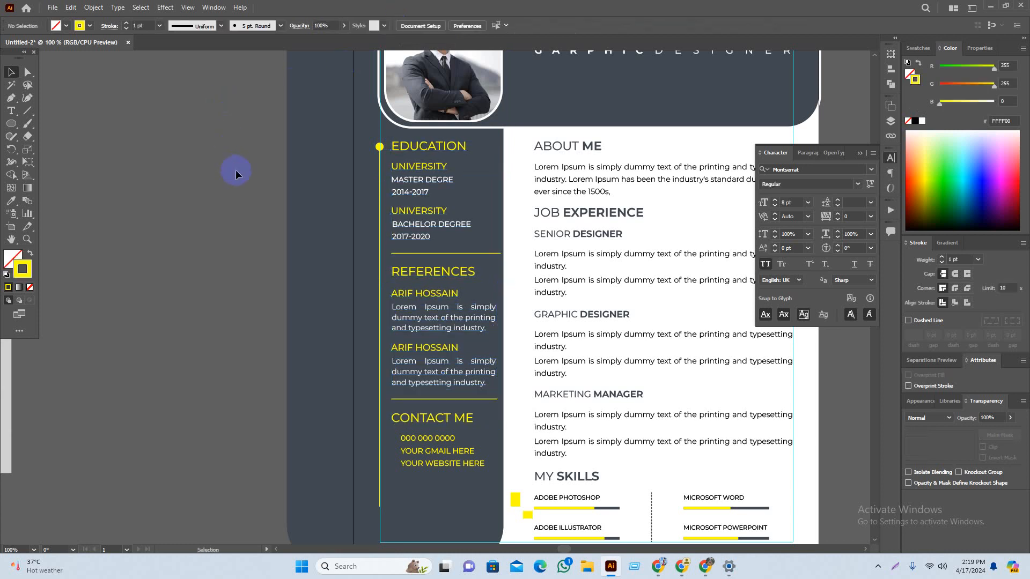
Step: Copy yellow bullets onto the sidebar line beside EDUCATION and both UNIVERSITY entries
scroll(425, 289, up, 1)
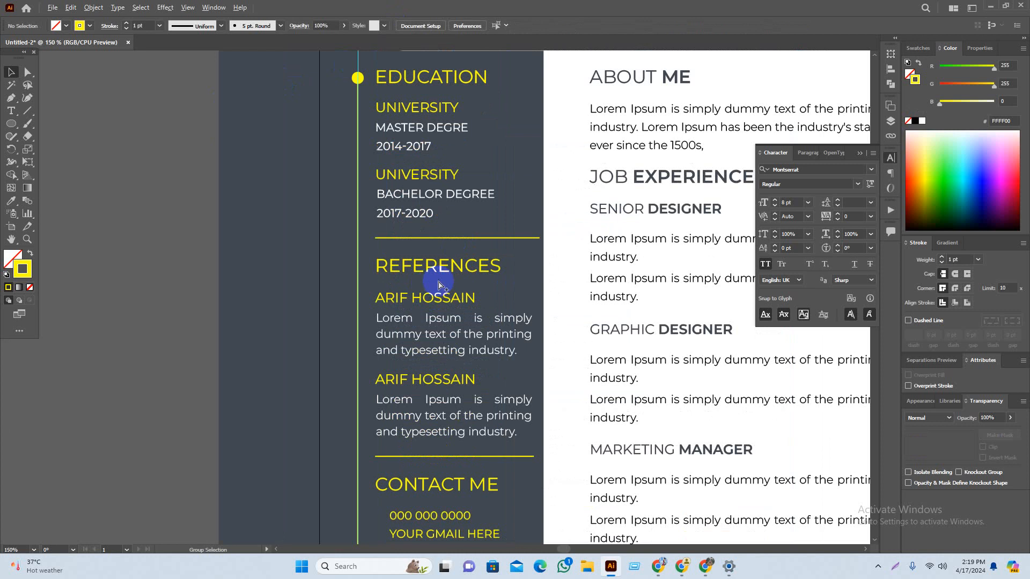
scroll(383, 268, down, 1)
scroll(370, 147, up, 4)
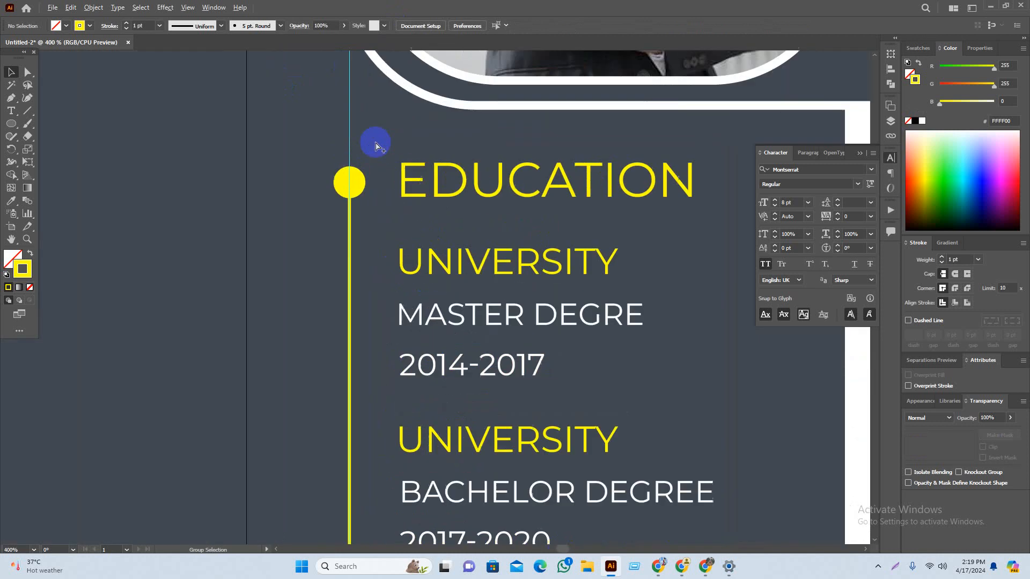
drag(347, 183, 353, 265)
key(ctrl+z)
drag(358, 185, 358, 261)
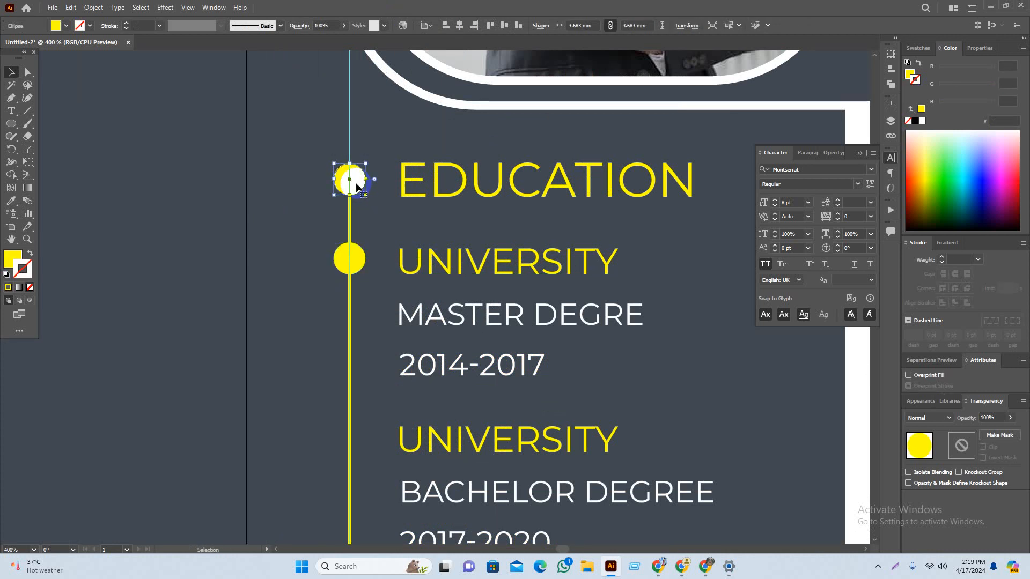
drag(357, 187, 359, 182)
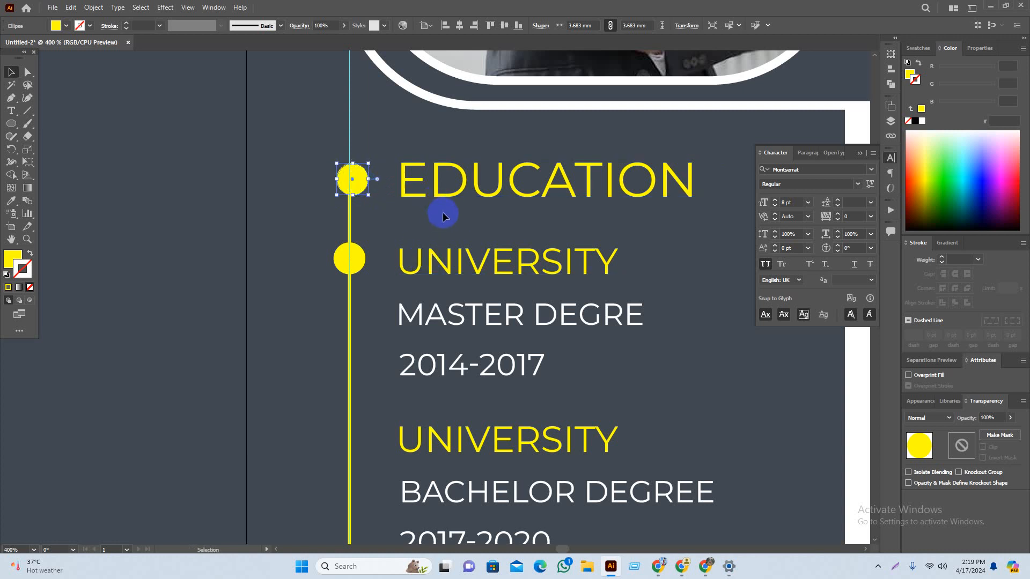
scroll(425, 108, down, 3)
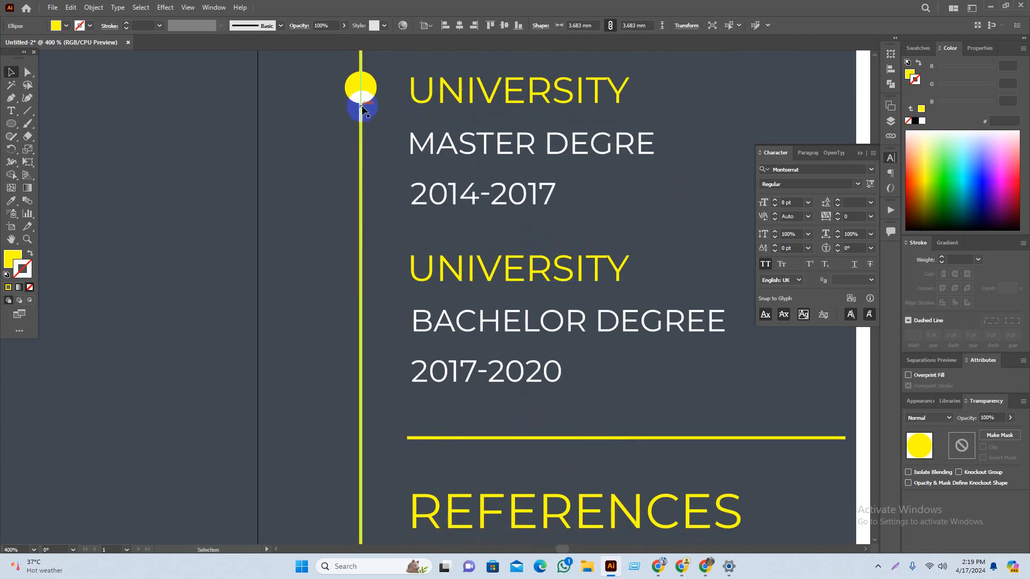
drag(360, 101, 361, 277)
key(ctrl+z)
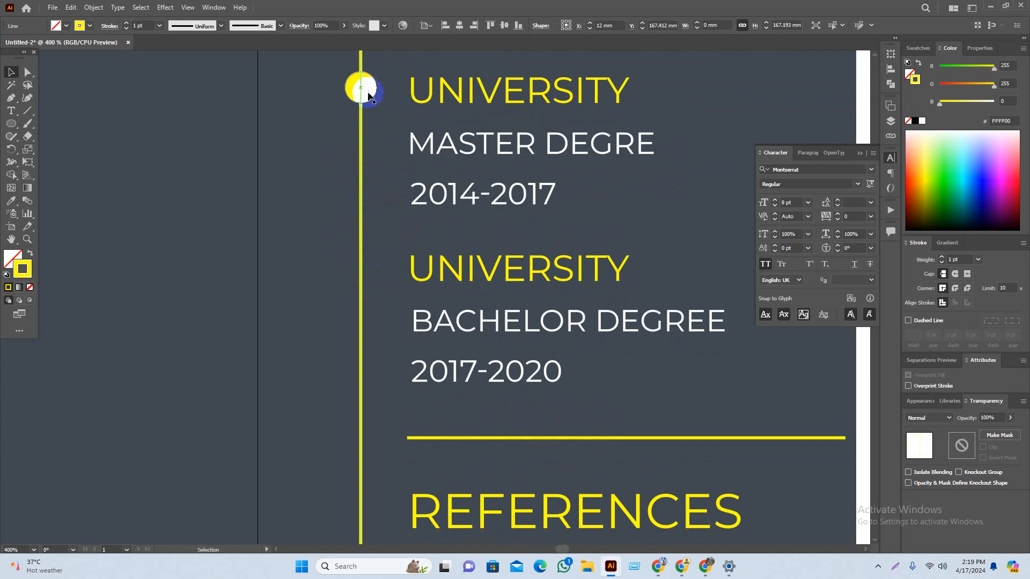
drag(370, 103, 375, 271)
Step: Add yellow bullets beside REFERENCES, both reference names and Contact Me
scroll(375, 257, down, 4)
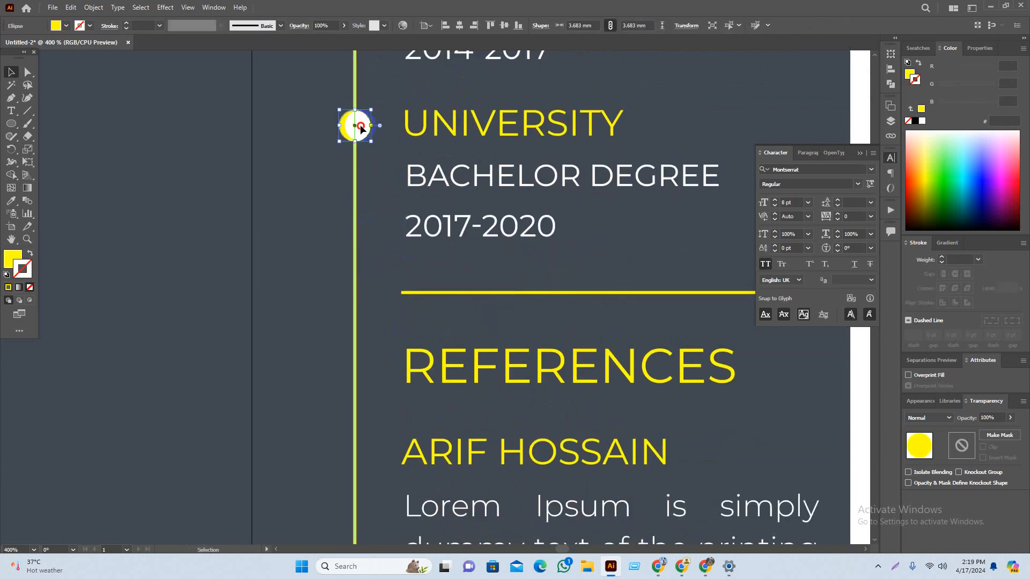
drag(361, 128, 382, 370)
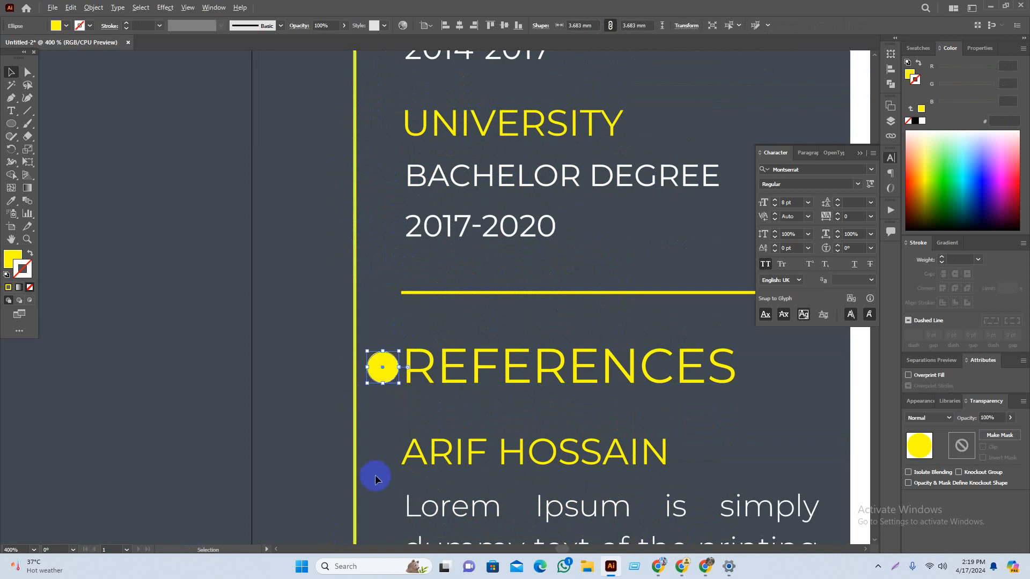
key(ctrl+z)
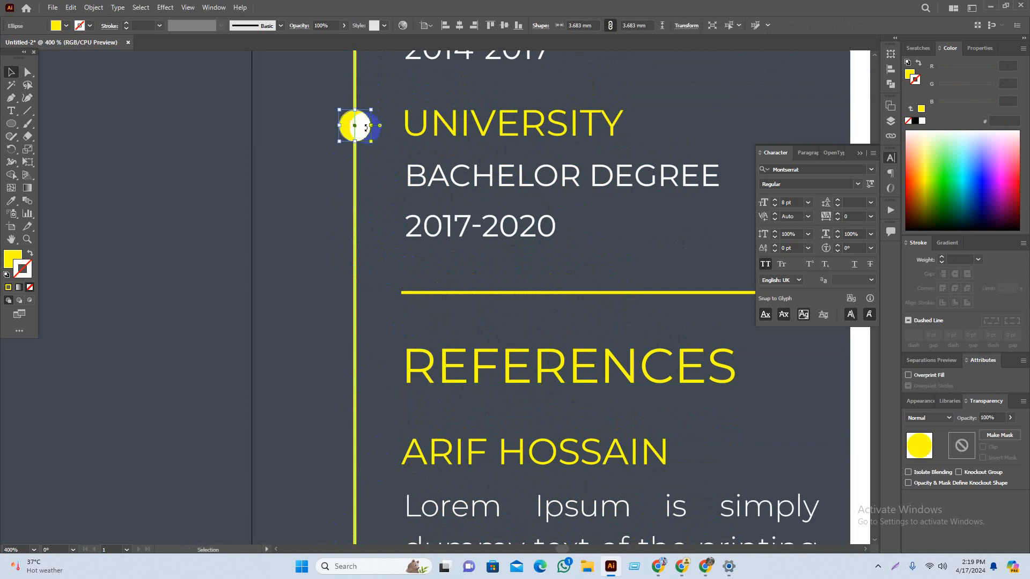
drag(361, 131, 378, 370)
drag(392, 433, 346, 228)
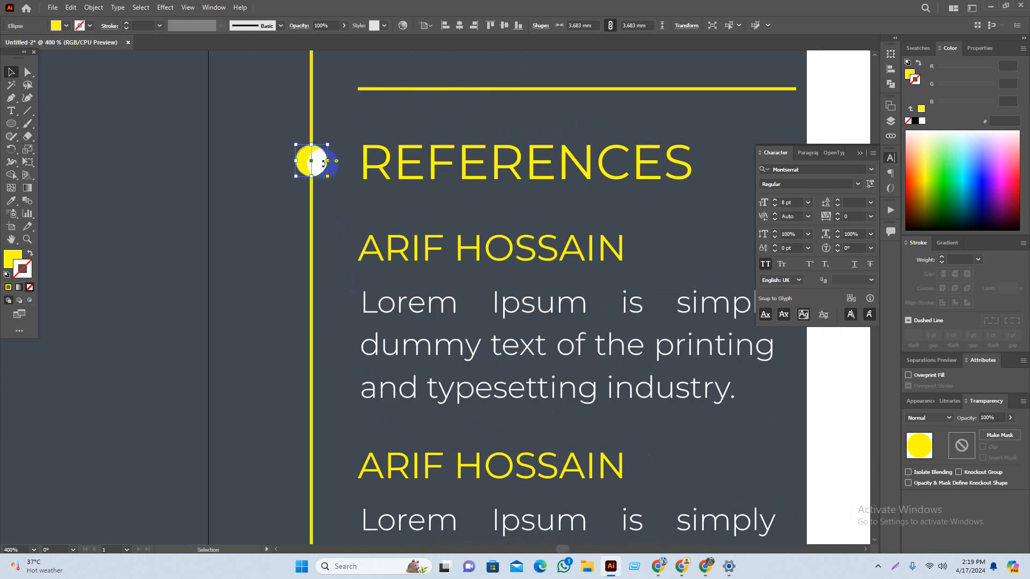
drag(321, 170, 340, 476)
drag(352, 477, 316, 455)
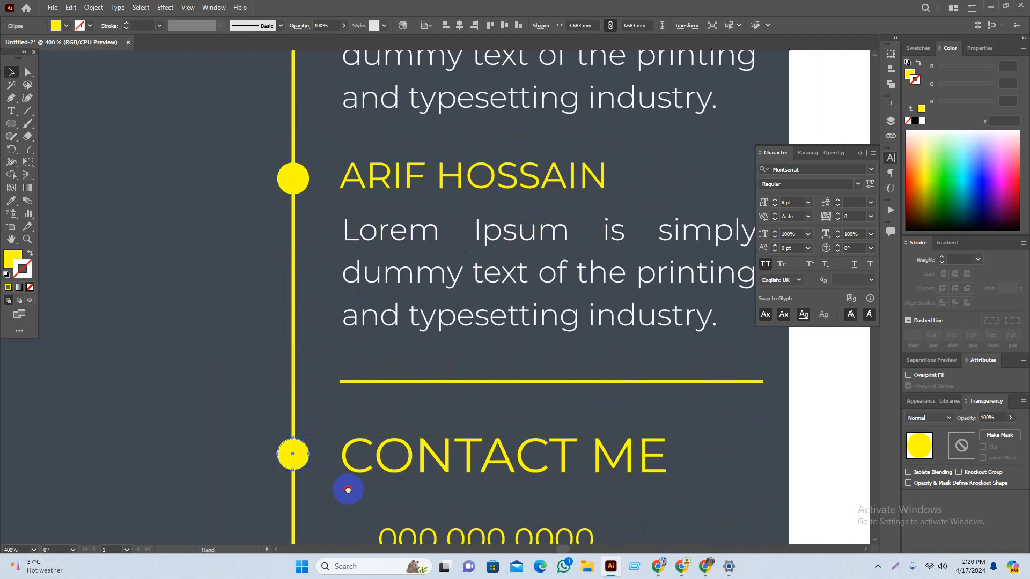
scroll(344, 487, down, 5)
scroll(406, 330, down, 5)
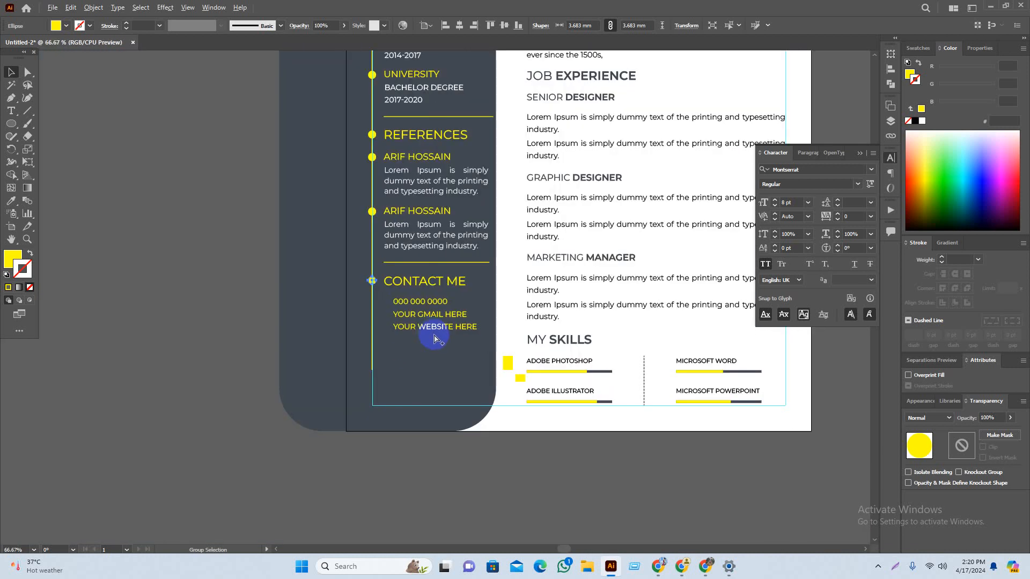
click(253, 356)
Step: Copy the yellow timeline line and bullet into the white column beside About Me
drag(284, 267, 286, 289)
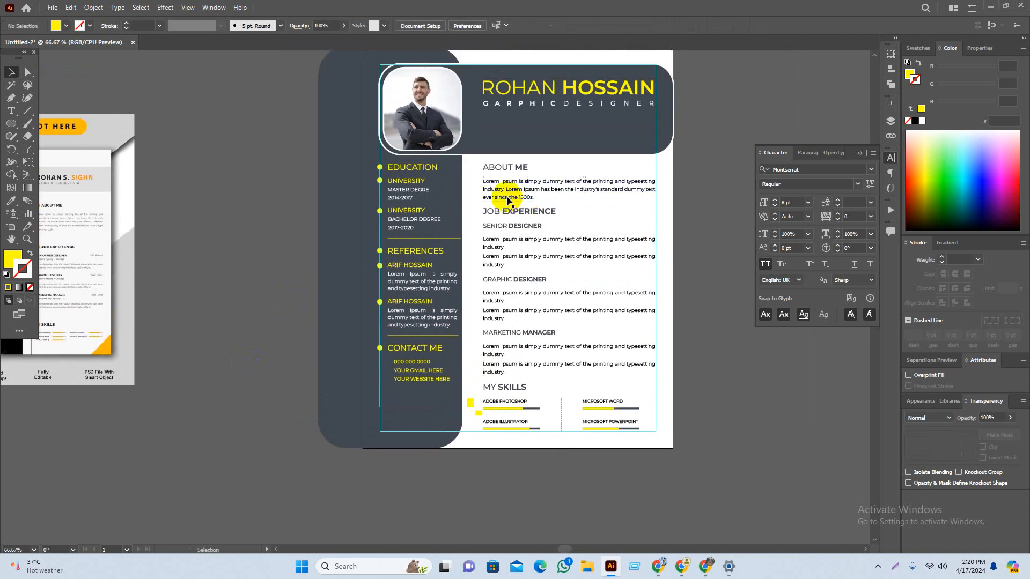
scroll(530, 172, up, 1)
scroll(303, 185, up, 1)
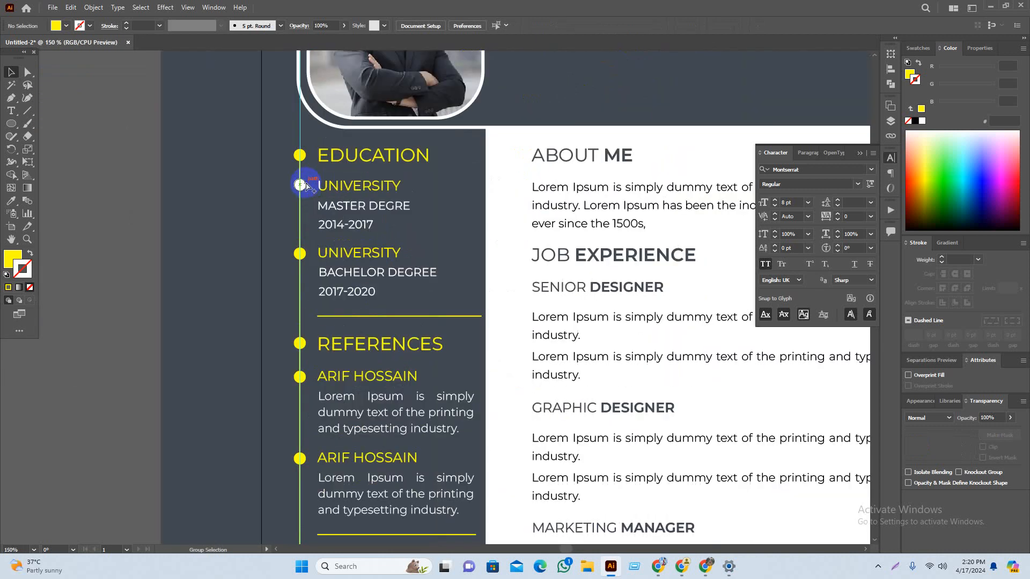
click(300, 155)
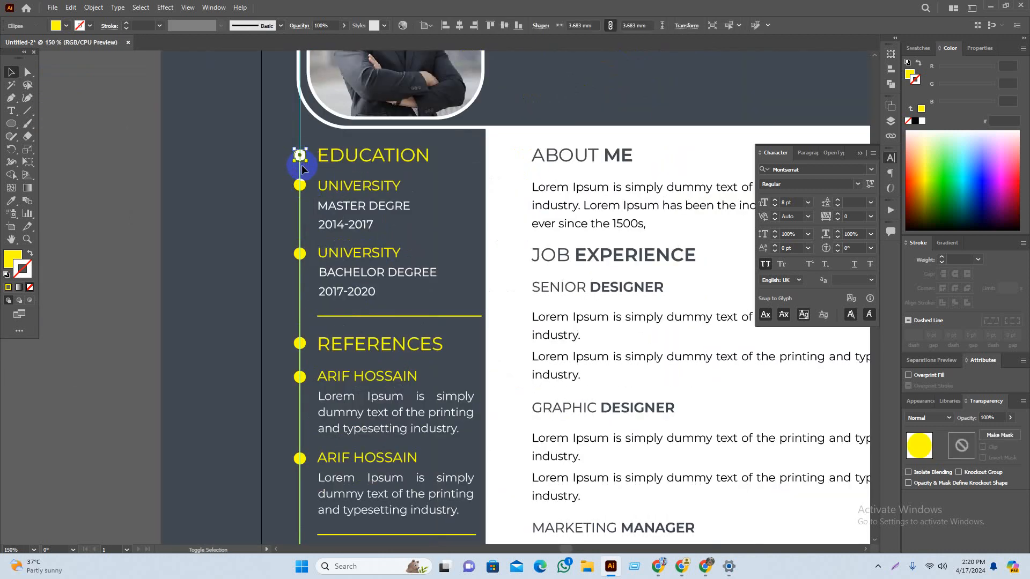
shift+click(300, 167)
drag(298, 166, 507, 203)
click(523, 230)
Step: Colour the copied line and bullet with the dark header's slate grey, swapping the line's fill to stroke
drag(524, 241, 488, 232)
drag(483, 137, 467, 191)
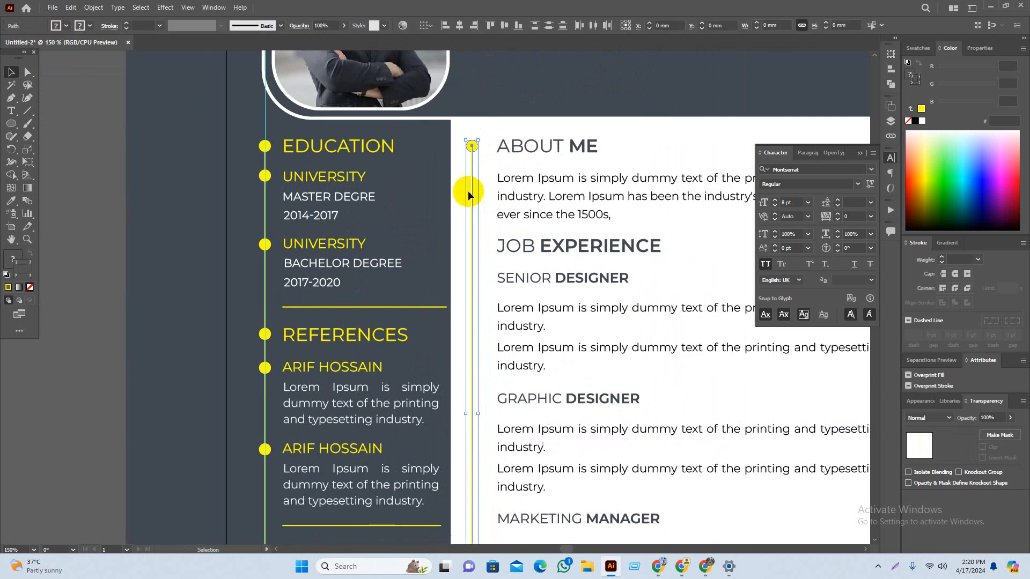
key(i)
click(480, 108)
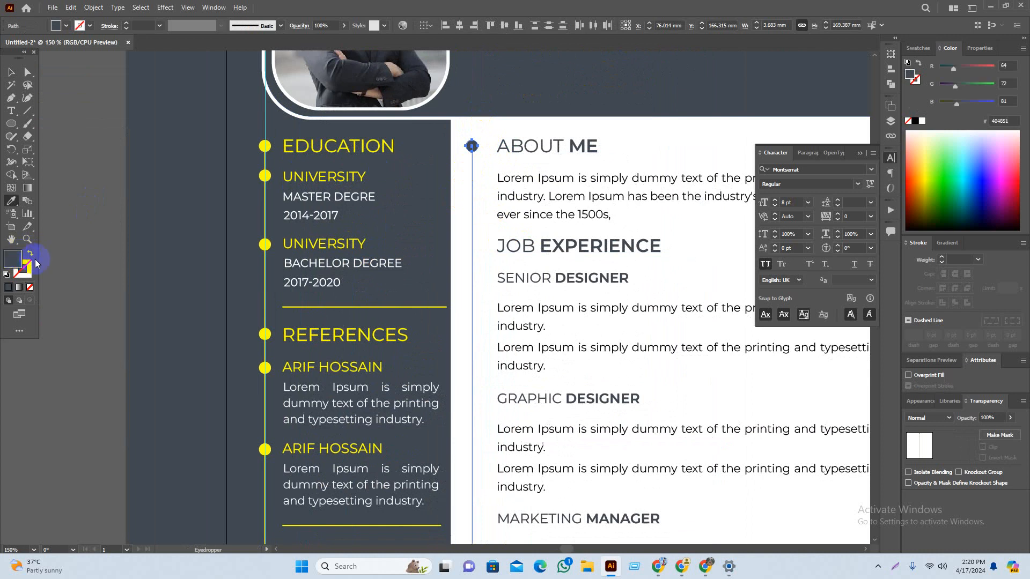
key(v)
click(83, 283)
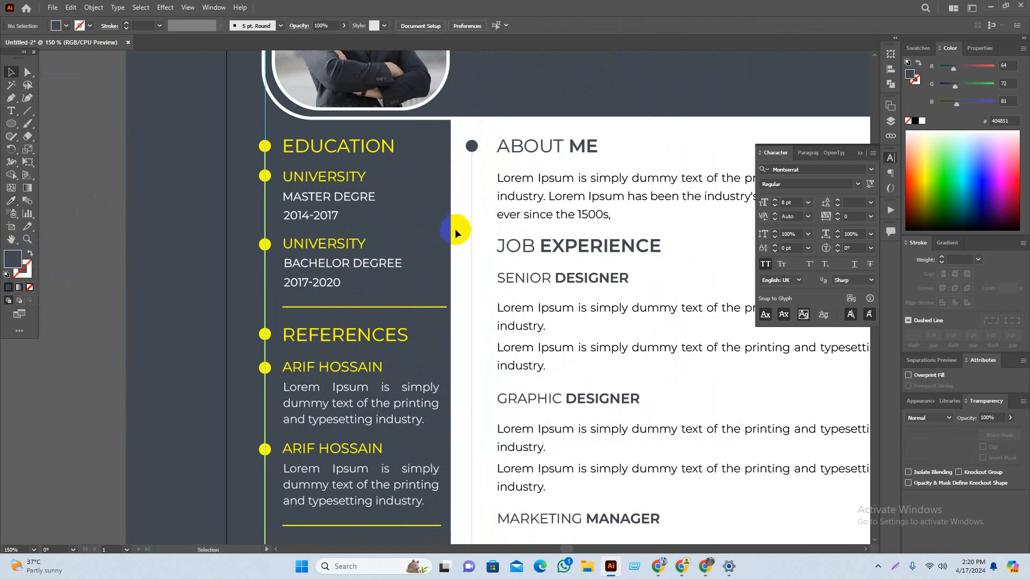
click(472, 225)
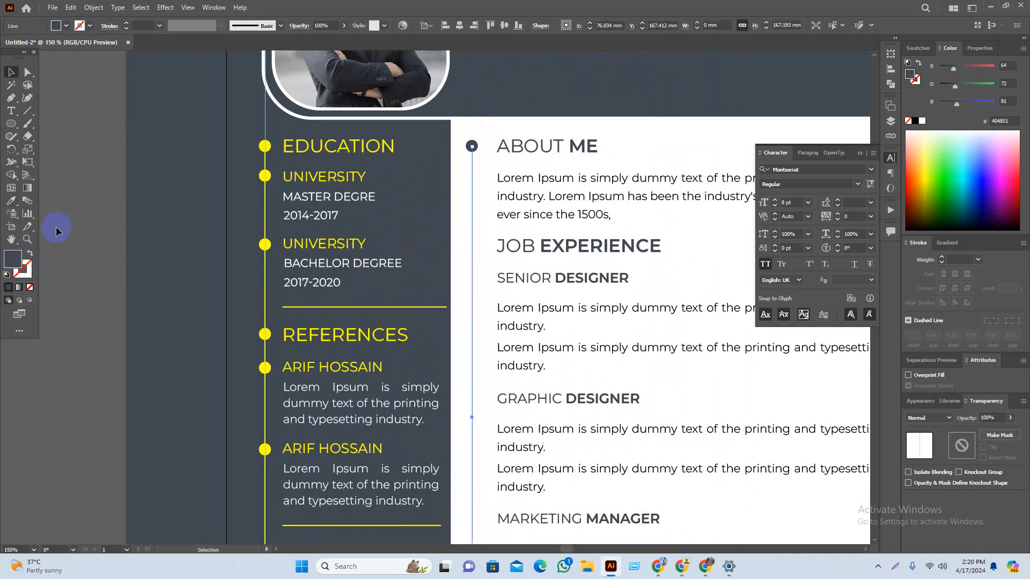
click(32, 254)
Step: Place a dark bullet on the white-column timeline beside JOB EXPERIENCE
click(102, 290)
drag(146, 273, 118, 225)
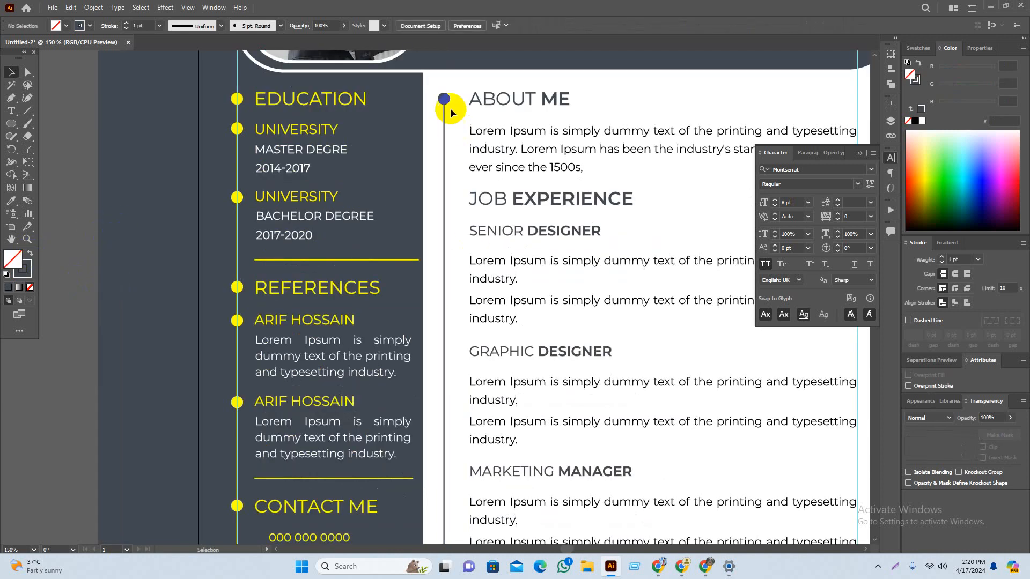
drag(447, 102, 451, 199)
scroll(497, 198, up, 3)
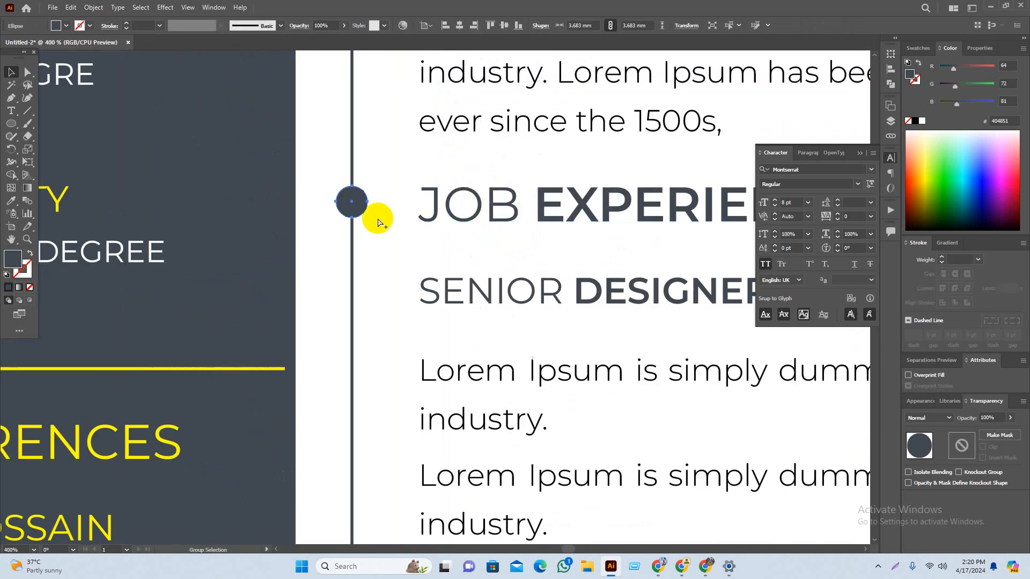
scroll(378, 219, down, 2)
scroll(385, 218, up, 5)
drag(330, 201, 330, 206)
scroll(376, 266, down, 1)
click(319, 174)
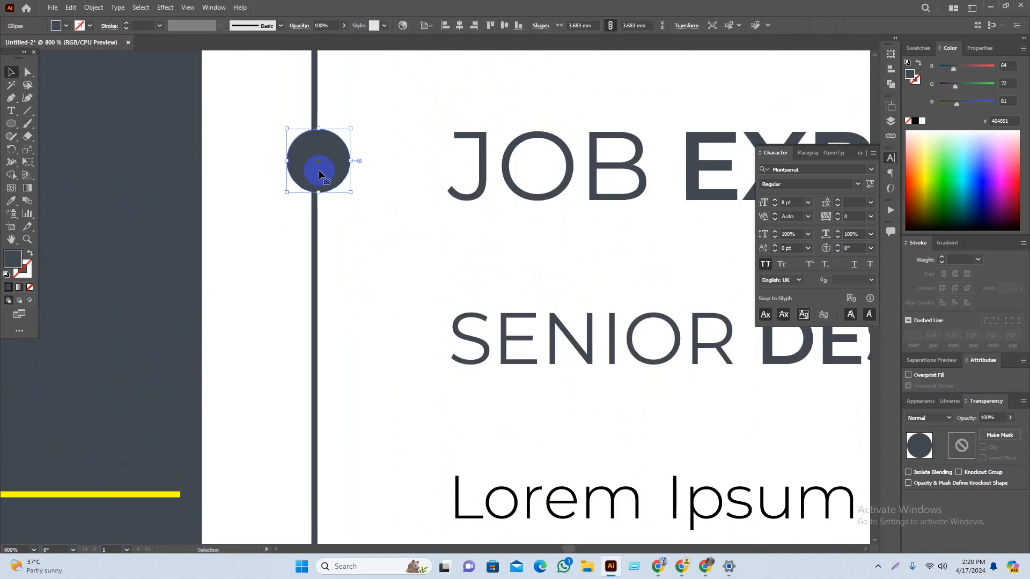
key(Left)
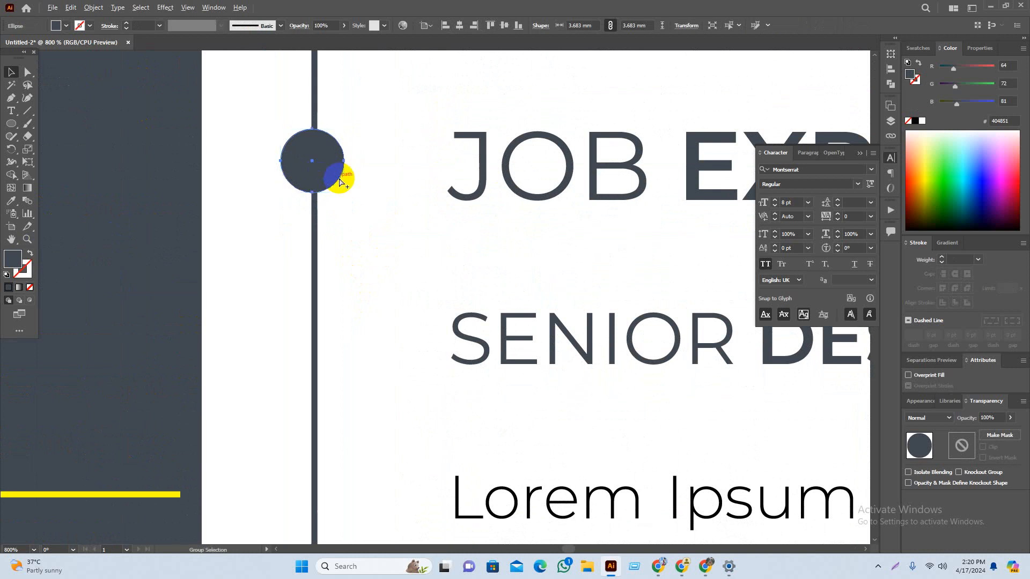
scroll(341, 181, down, 3)
click(360, 283)
Step: Add a dark bullet beside SENIOR DESIGNER on the timeline
drag(361, 283, 378, 110)
scroll(366, 57, up, 2)
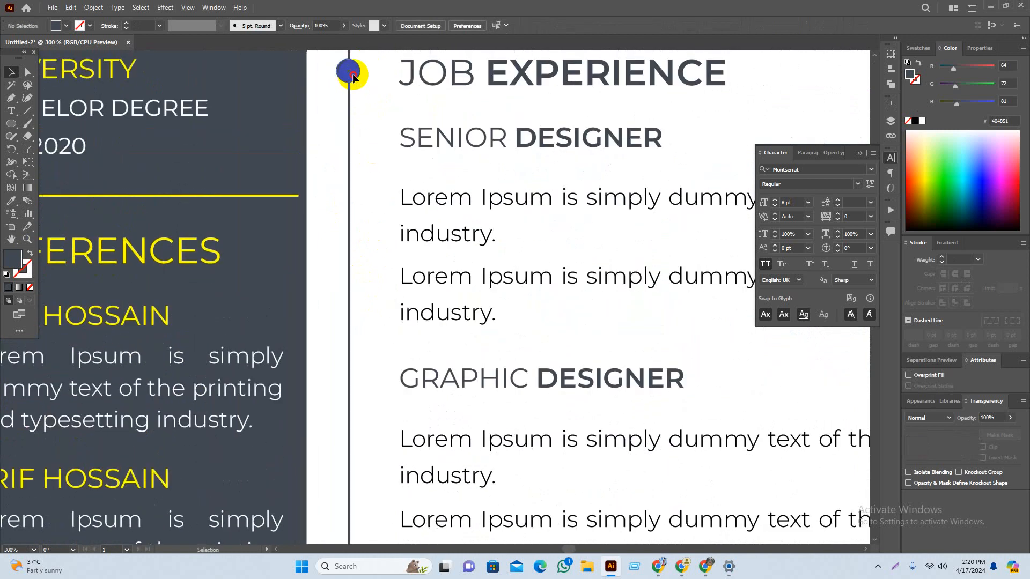
drag(349, 69, 352, 138)
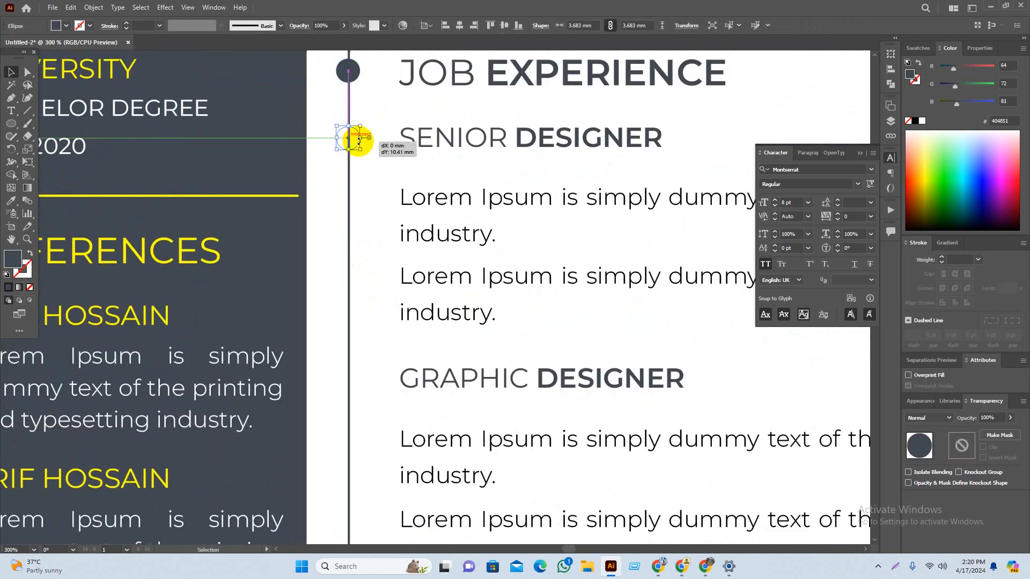
scroll(359, 136, up, 4)
click(268, 121)
drag(268, 121, 271, 145)
click(340, 194)
scroll(331, 264, down, 3)
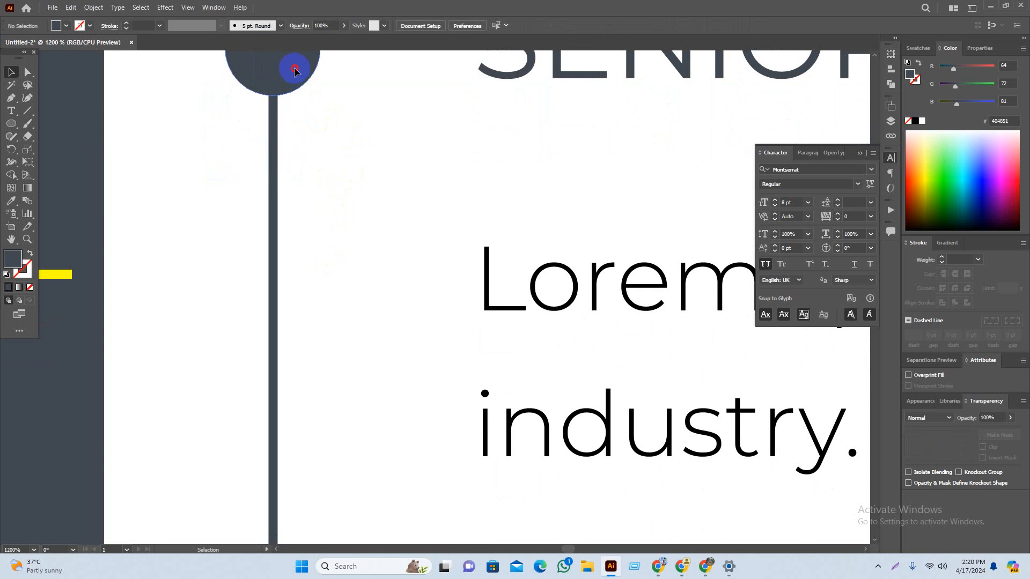
drag(295, 70, 252, 418)
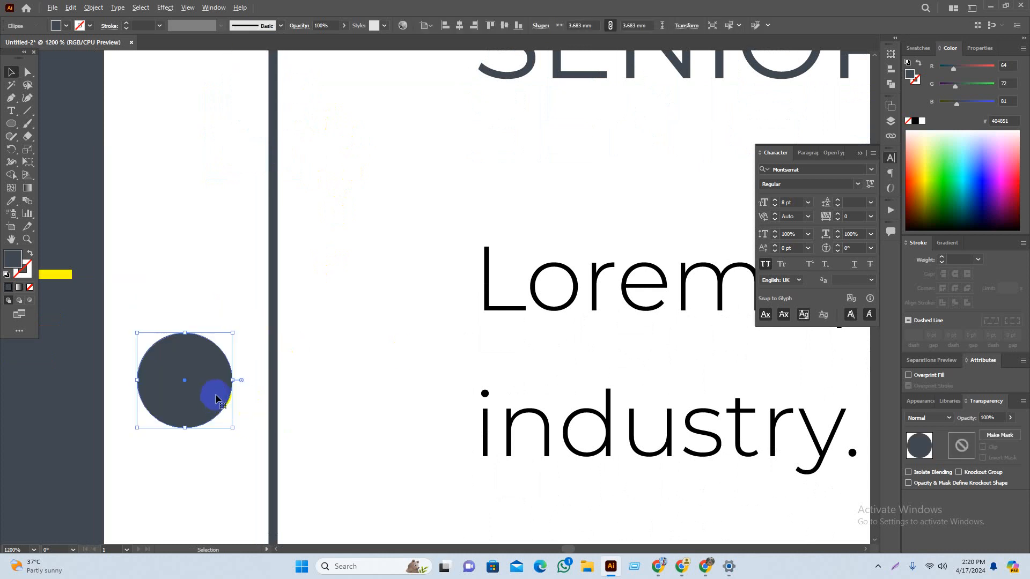
scroll(223, 397, down, 1)
key(ctrl+z)
click(300, 335)
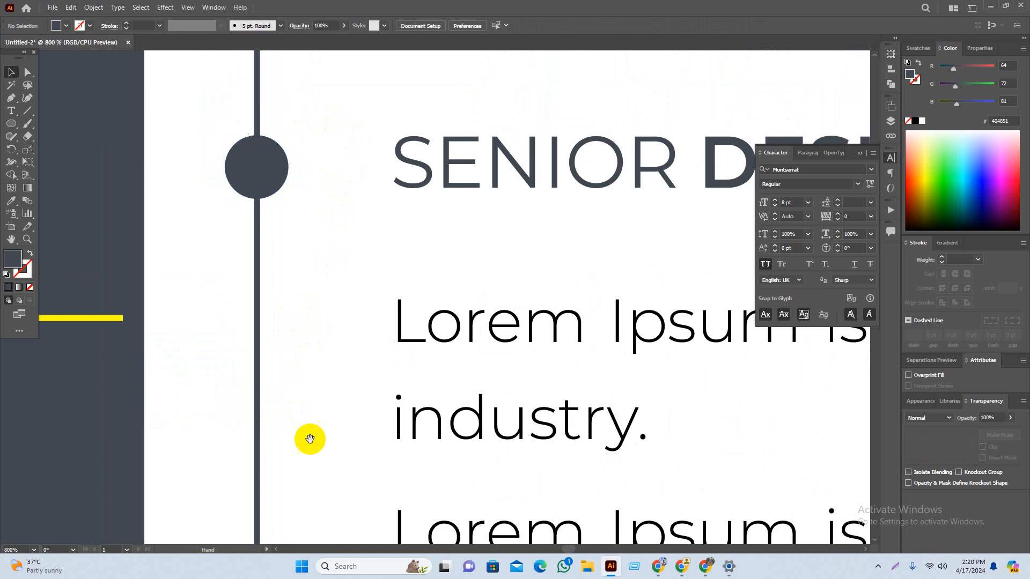
Step: Copy dark bullets down beside GRAPHIC DESIGNER, MARKETING MANAGER and MY SKILLS
drag(310, 439, 345, 300)
scroll(351, 368, down, 1)
drag(352, 368, 345, 279)
scroll(345, 279, down, 1)
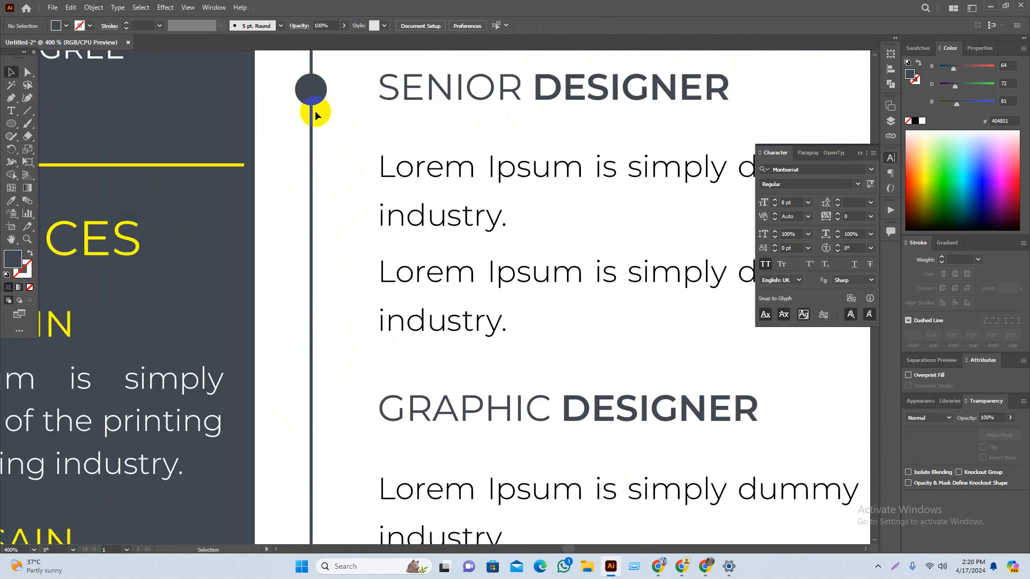
drag(314, 110, 294, 119)
drag(299, 78, 329, 407)
drag(340, 476, 317, 208)
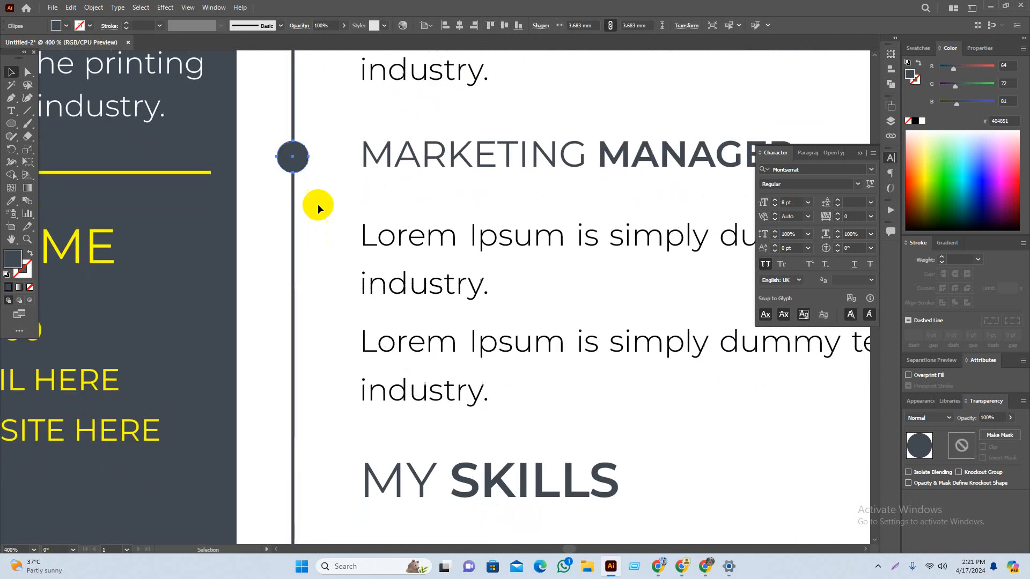
drag(299, 162, 317, 488)
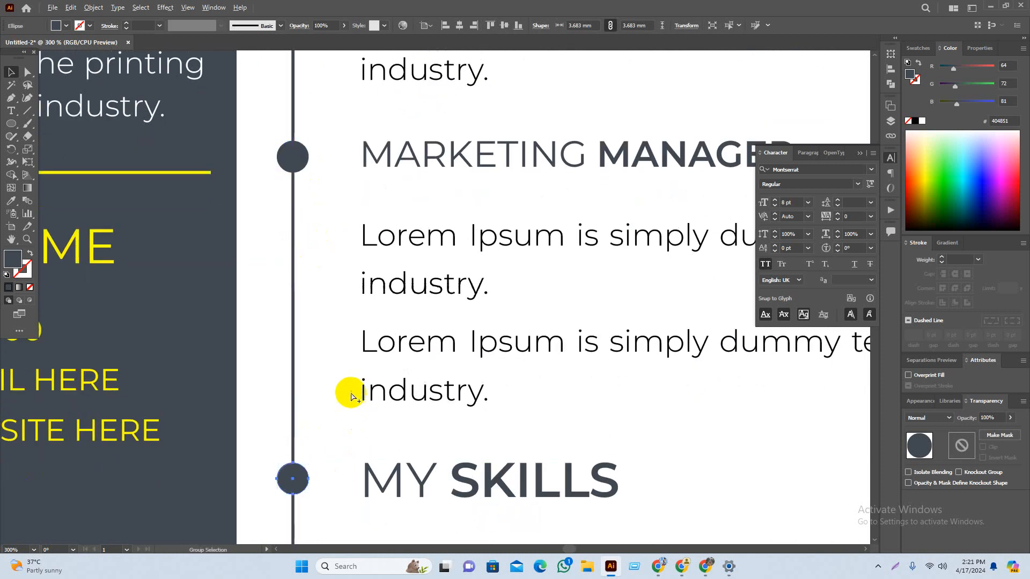
Step: Move the small yellow rectangles off the page onto the pasteboard below
scroll(352, 395, down, 2)
drag(363, 443, 377, 205)
click(404, 416)
drag(338, 276, 369, 444)
Step: Extend the dark timeline line down to the bottom margin guide
click(479, 469)
scroll(478, 468, down, 2)
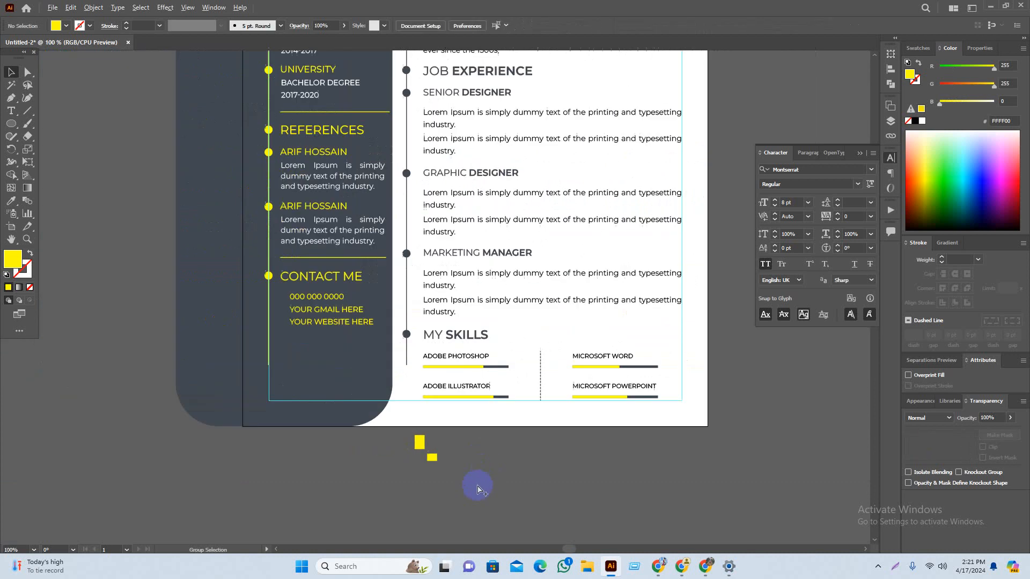
drag(531, 462, 499, 514)
scroll(567, 459, down, 1)
drag(717, 450, 692, 455)
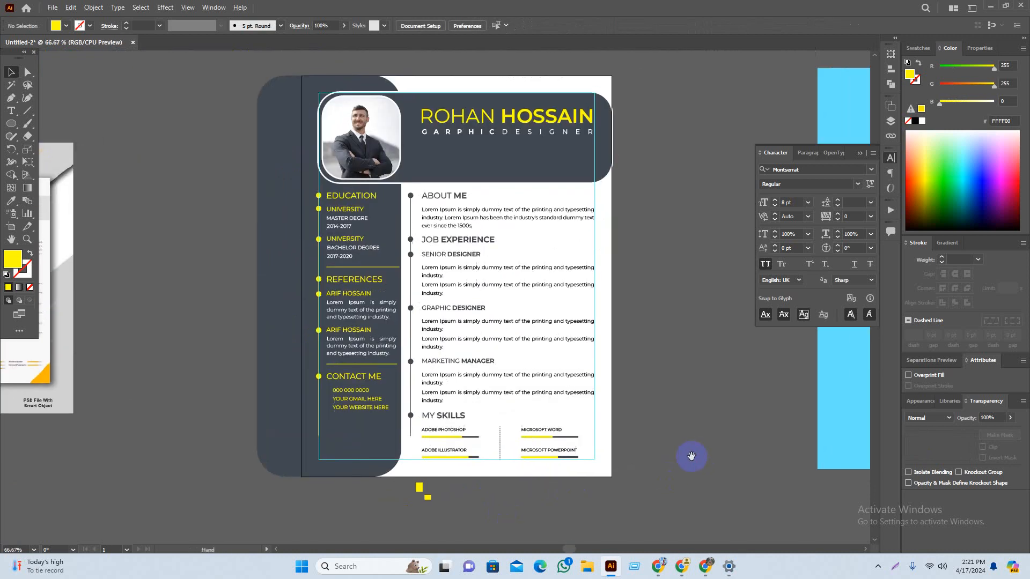
scroll(413, 472, up, 5)
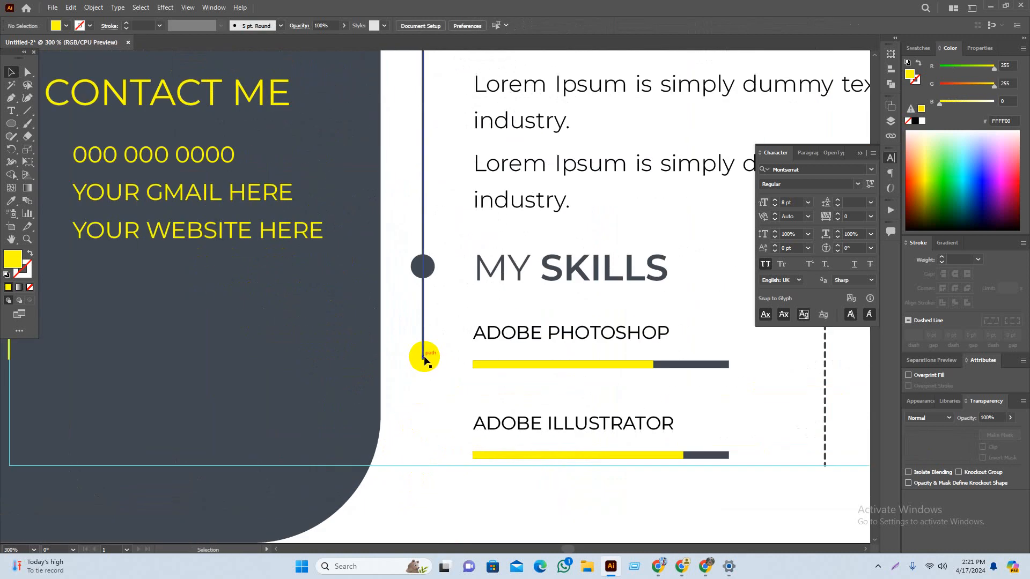
click(424, 359)
drag(423, 361, 427, 465)
scroll(506, 433, down, 3)
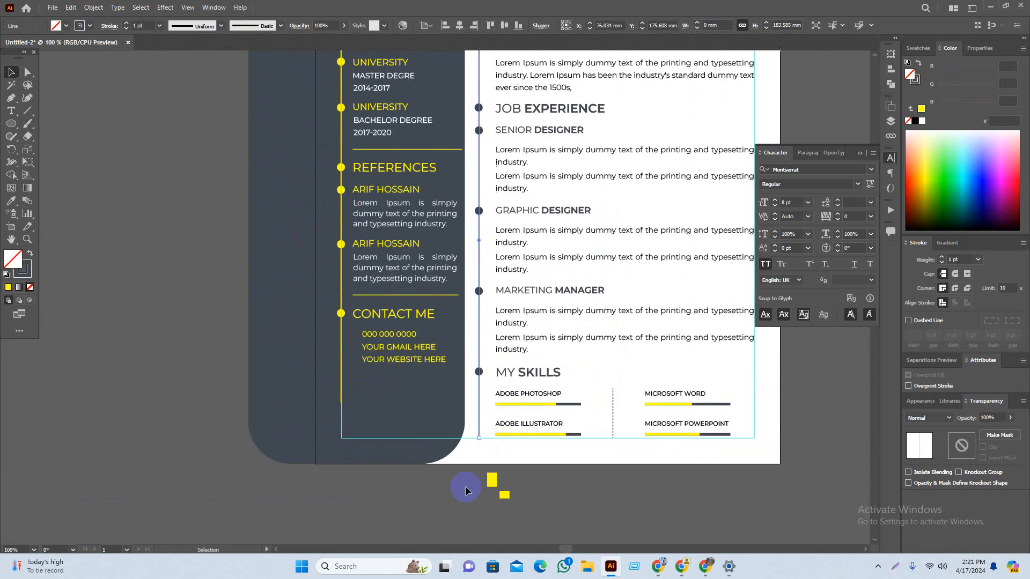
click(460, 496)
Step: Extend the yellow sidebar line down to the bottom margin guide
drag(459, 497, 413, 518)
scroll(559, 519, right, 2)
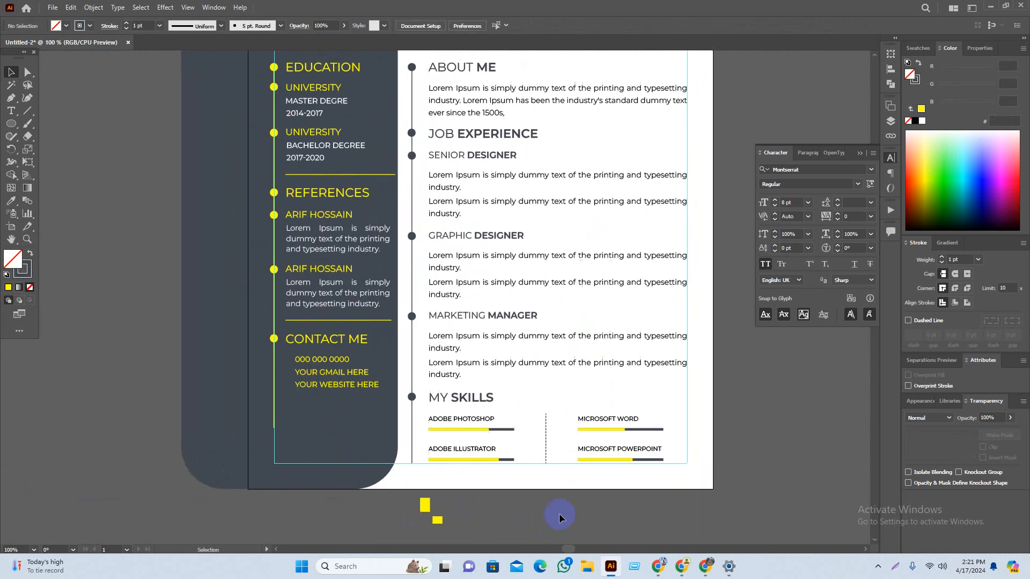
click(275, 421)
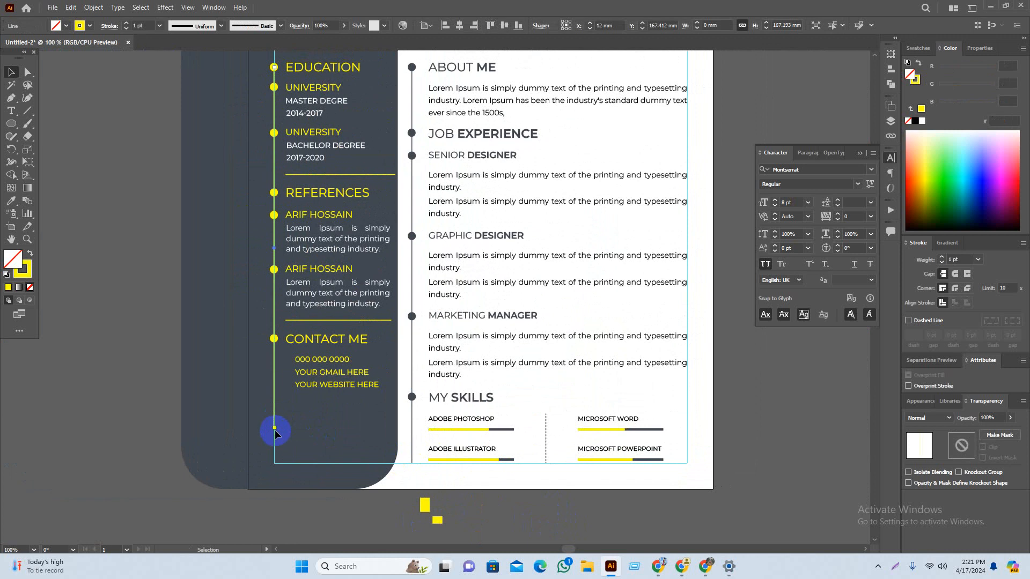
drag(274, 431, 275, 463)
click(349, 498)
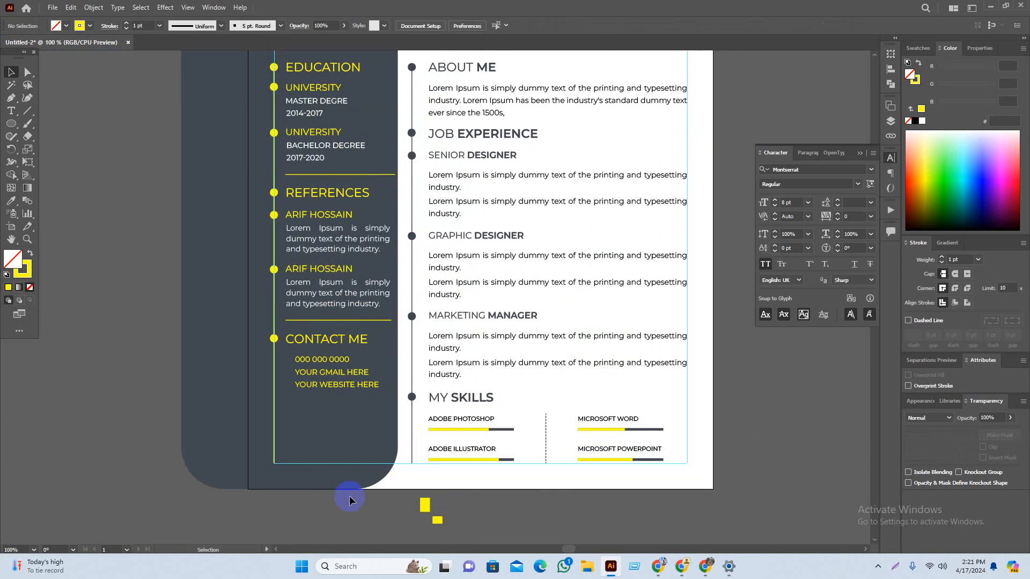
drag(371, 519, 370, 521)
scroll(234, 507, up, 3)
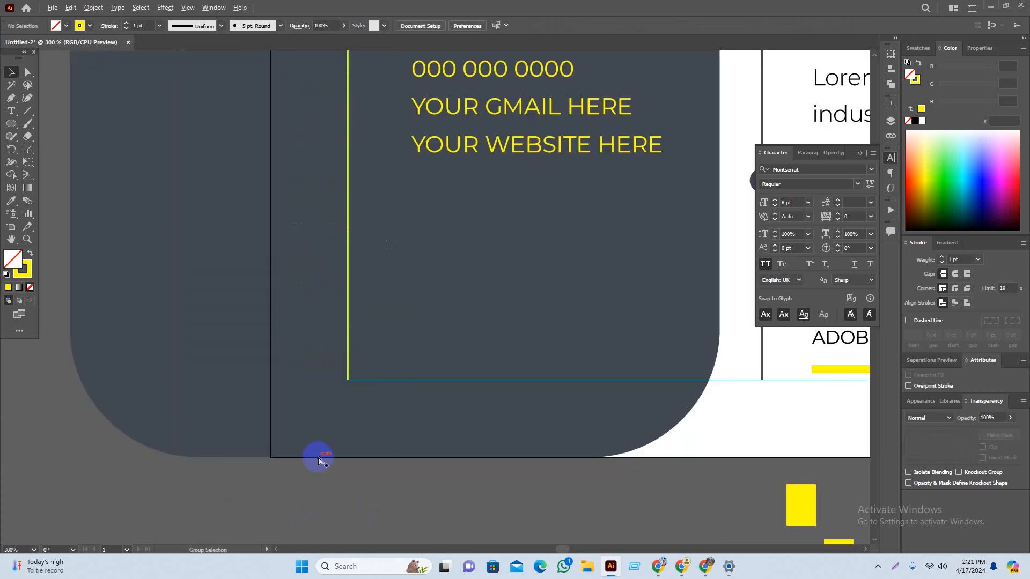
scroll(318, 460, down, 3)
drag(487, 448, 416, 471)
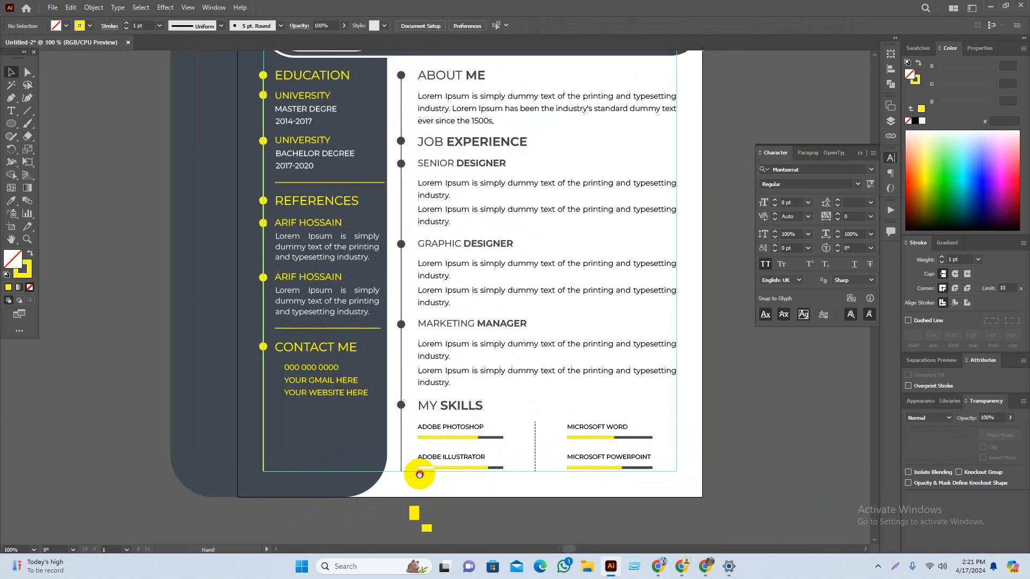
Step: Expand both timeline lines into filled shapes with Object > Expand
click(399, 435)
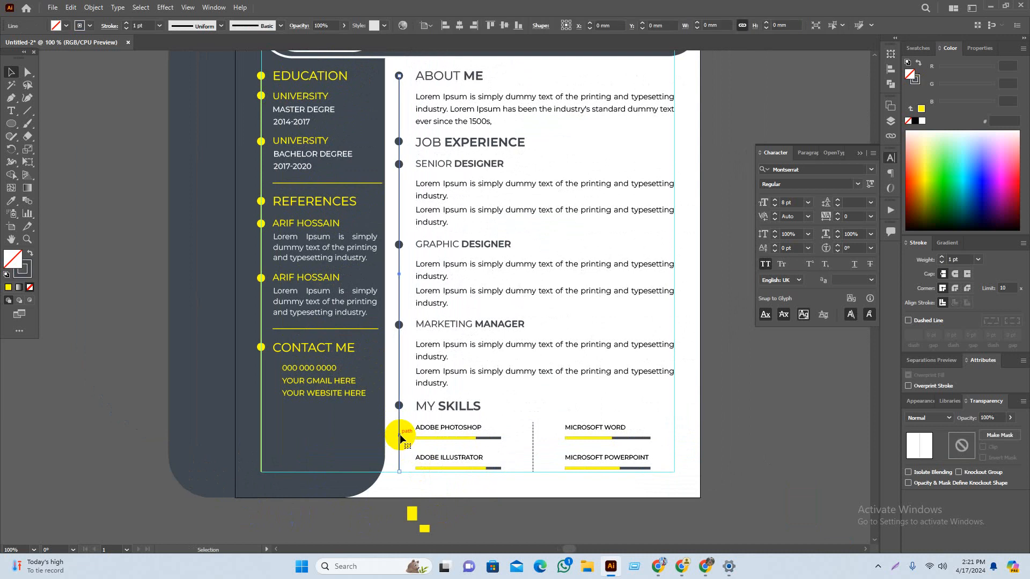
shift+click(261, 426)
click(94, 7)
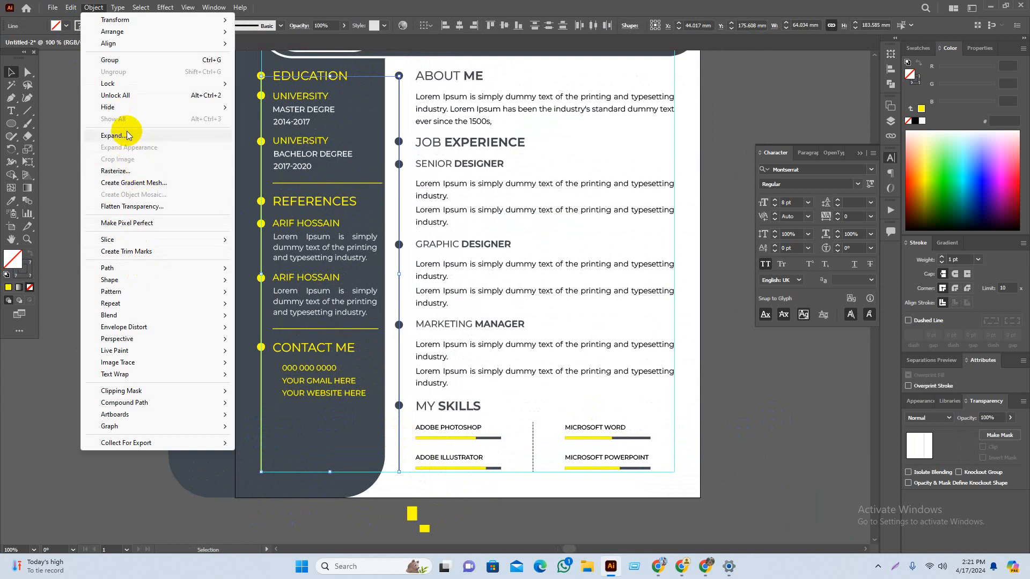
click(126, 134)
key(Return)
click(151, 122)
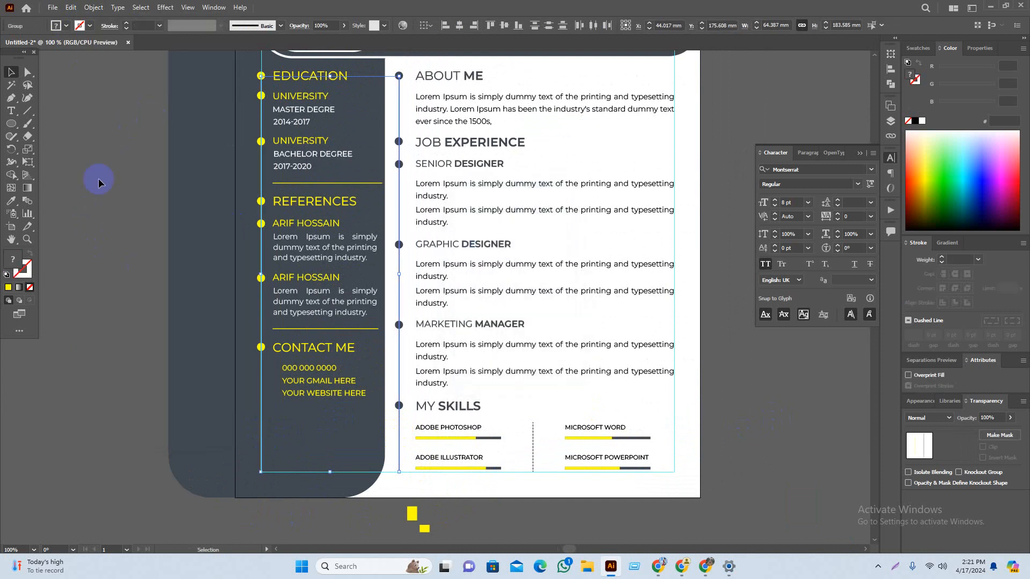
drag(102, 164, 102, 180)
scroll(322, 134, up, 1)
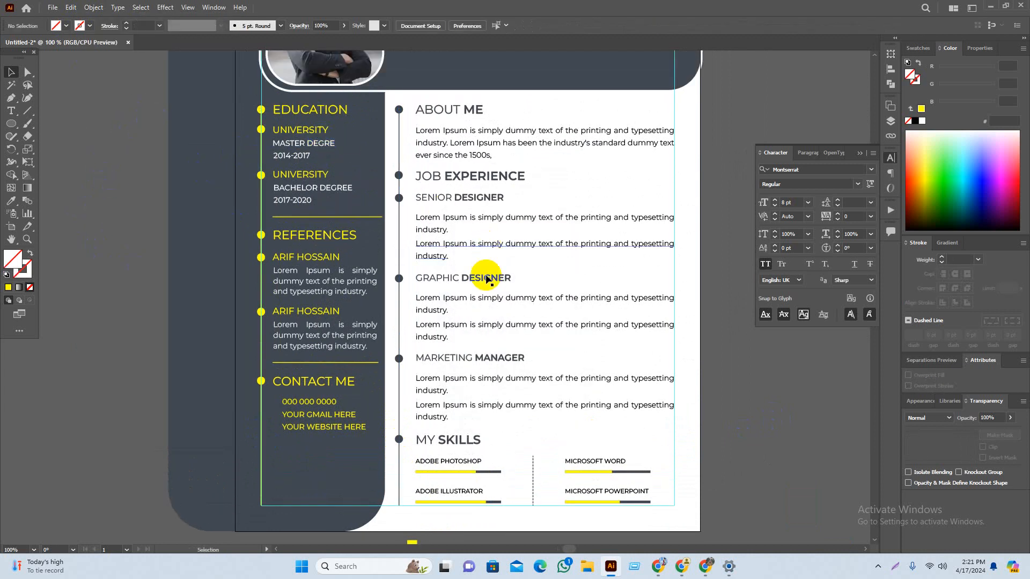
drag(781, 463, 759, 410)
scroll(759, 409, down, 1)
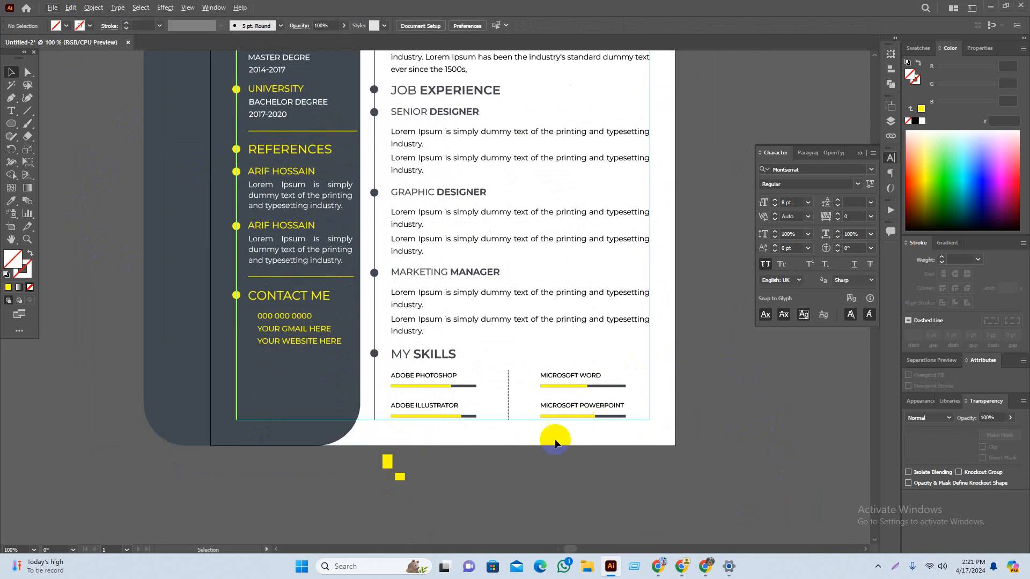
scroll(528, 476, down, 1)
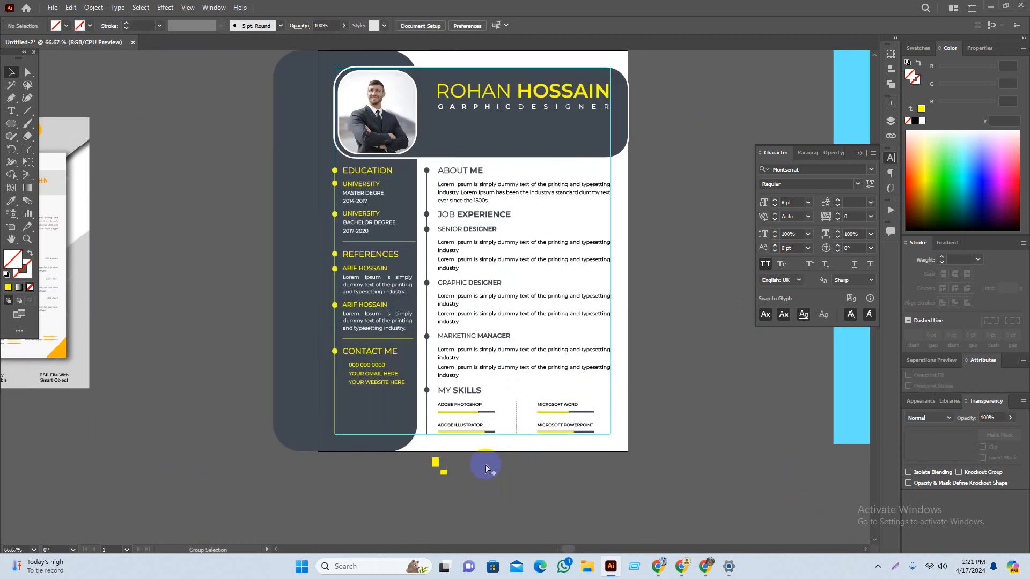
Step: Zoom in on the two yellow dividers around REFERENCES
scroll(213, 213, up, 1)
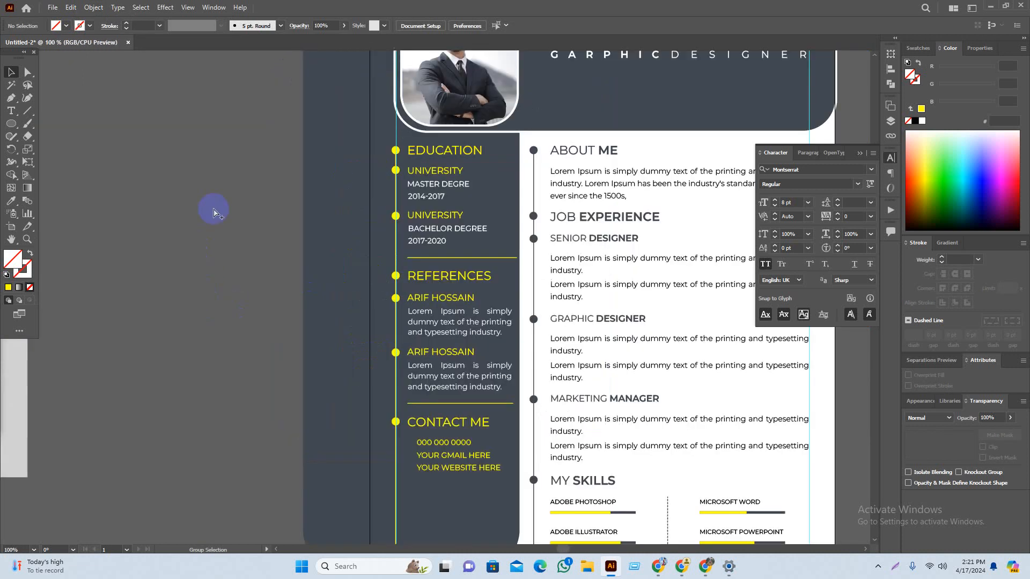
drag(242, 204, 217, 209)
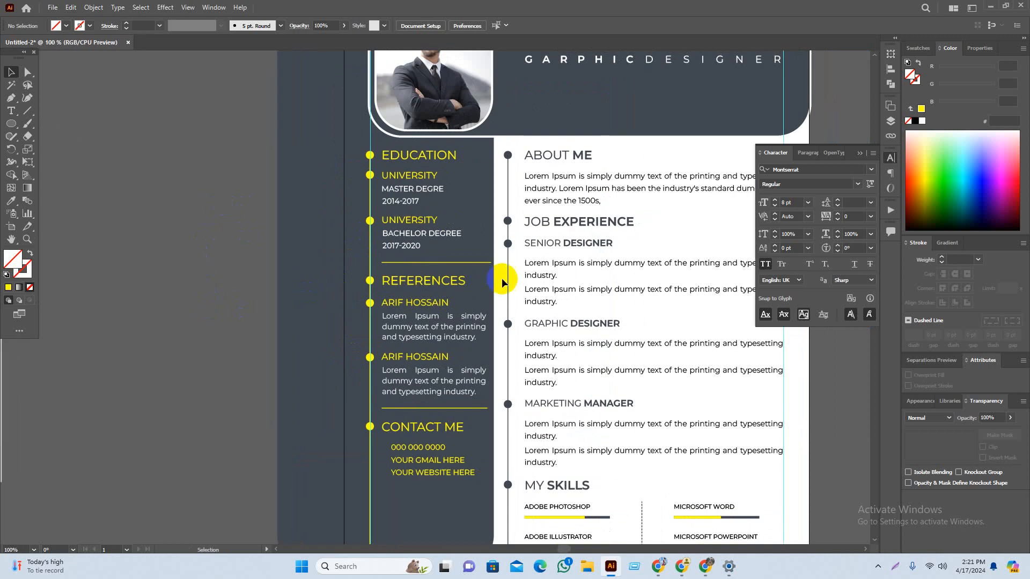
click(489, 265)
scroll(533, 374, down, 1)
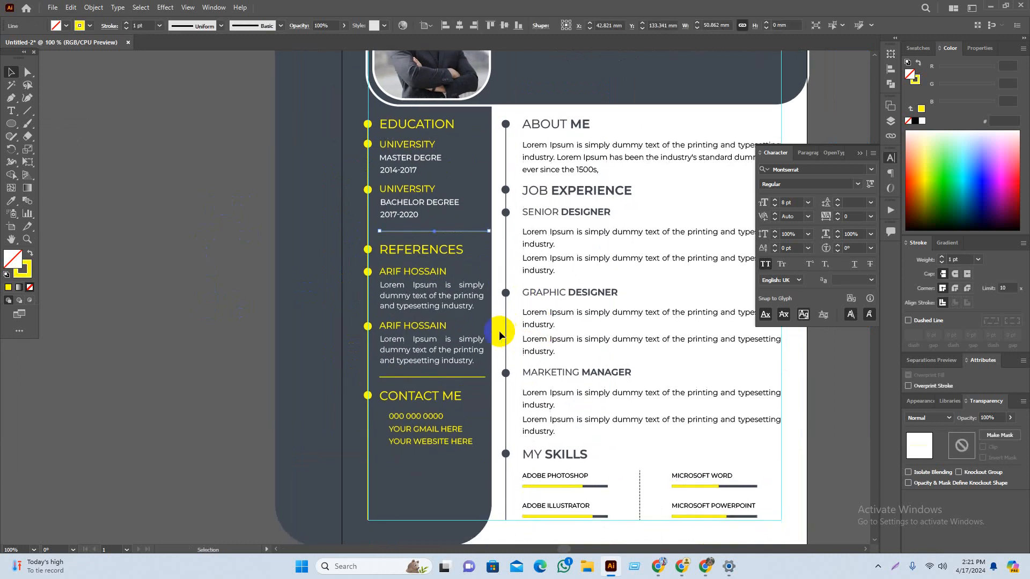
shift+click(469, 378)
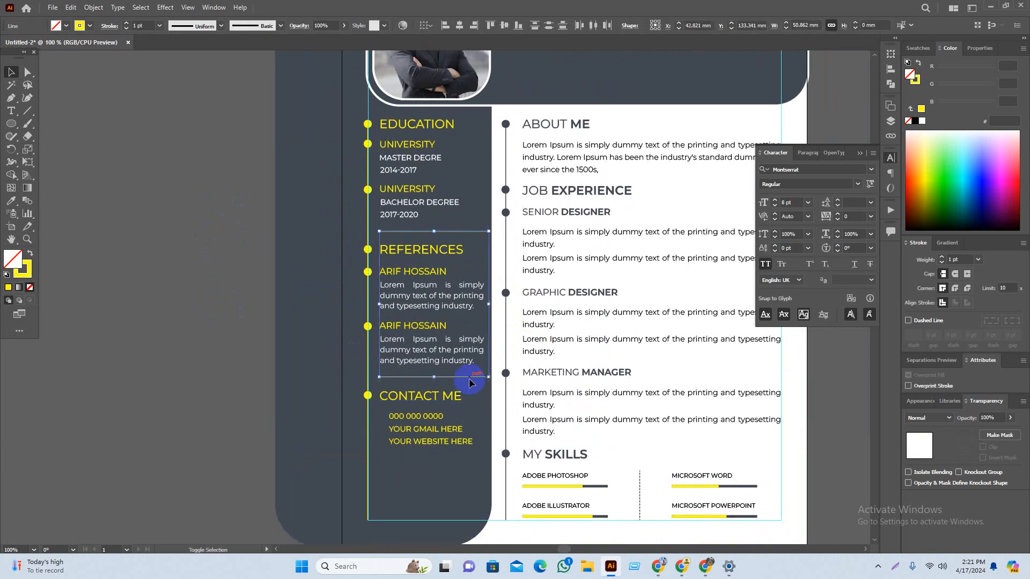
key(ctrl+plus)
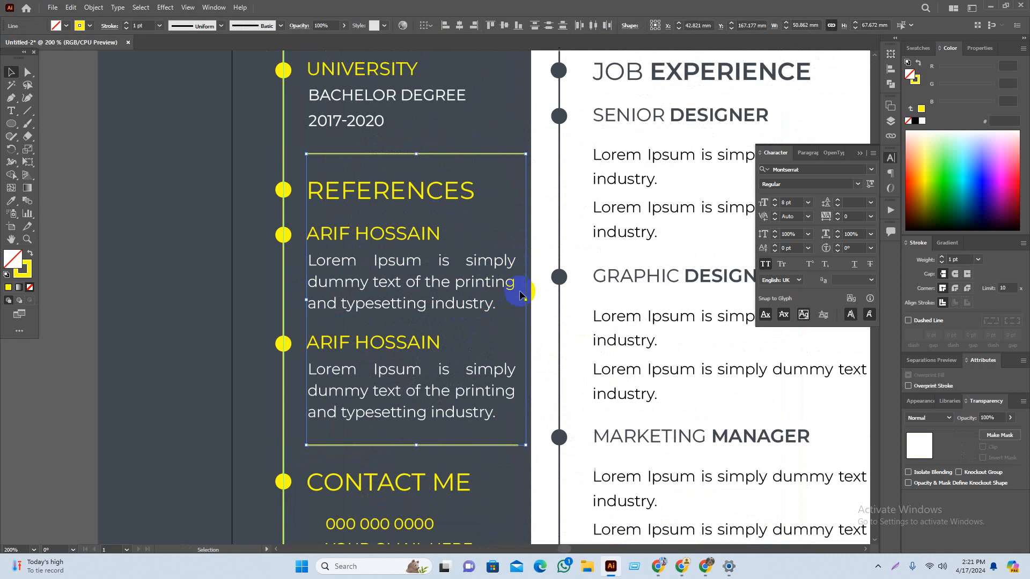
drag(524, 300, 518, 300)
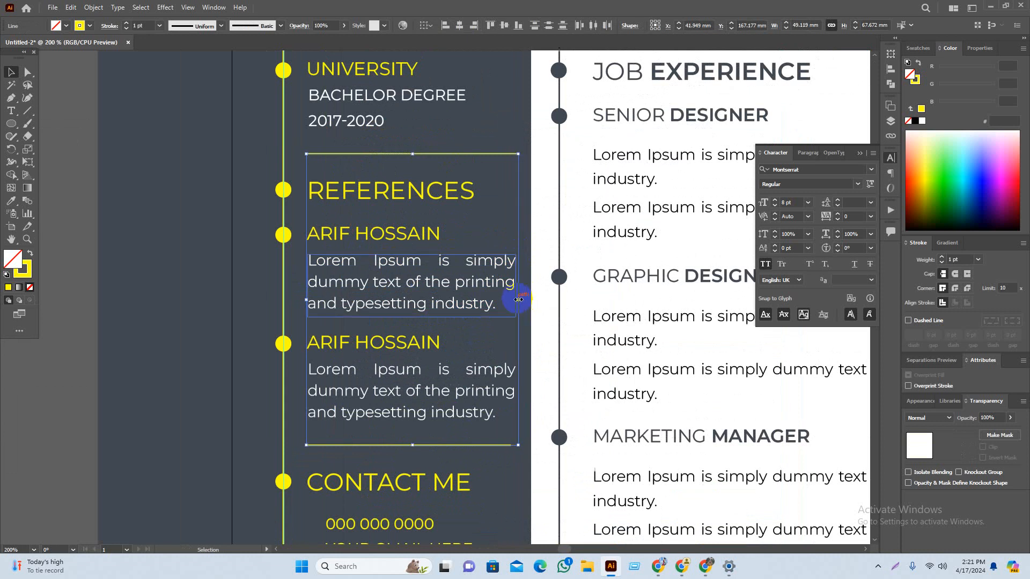
key(ctrl+z)
key(ctrl+plus)
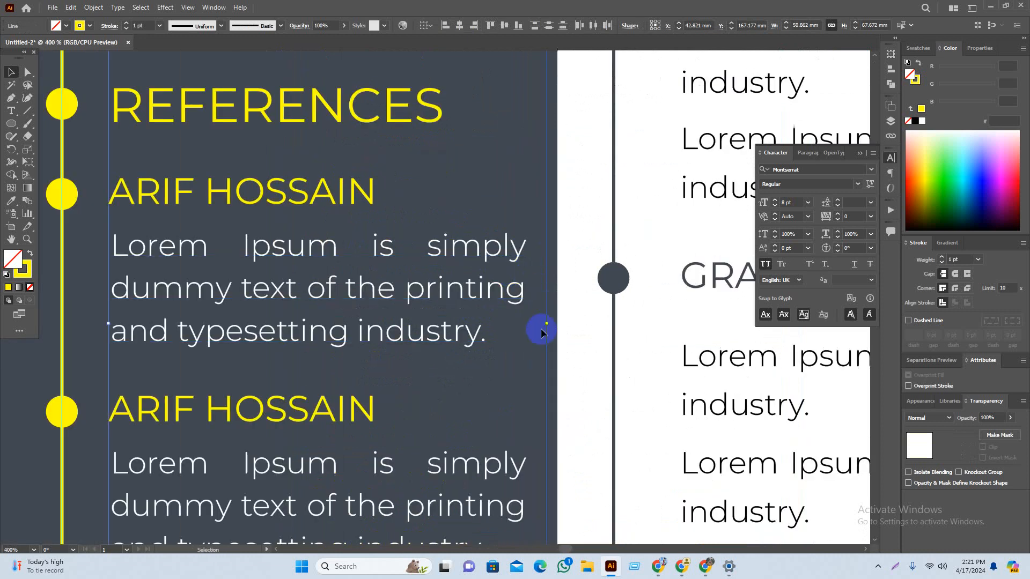
Step: Lengthen the lower yellow divider slightly to the right
click(535, 311)
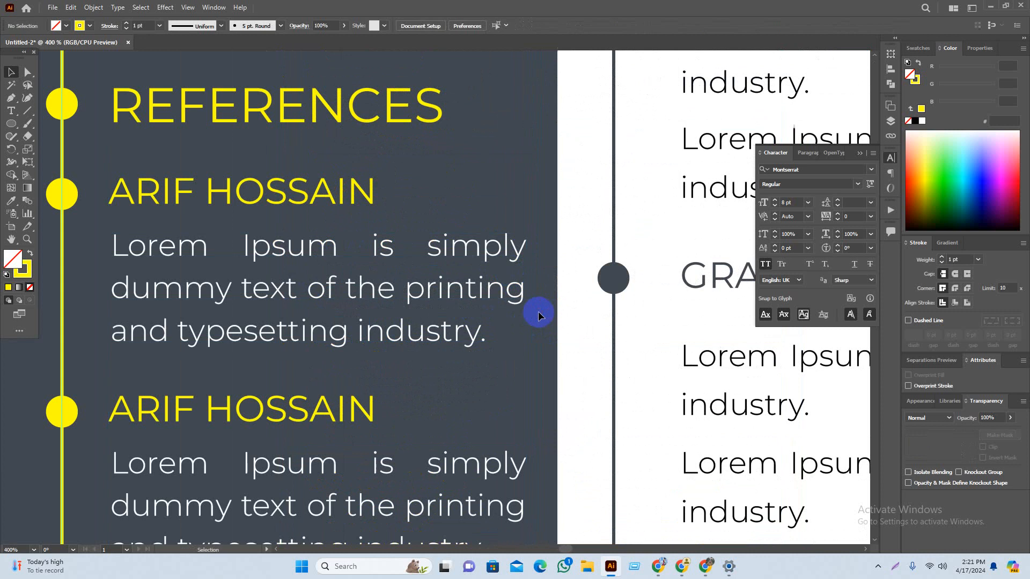
scroll(529, 355, down, 1)
scroll(528, 355, down, 3)
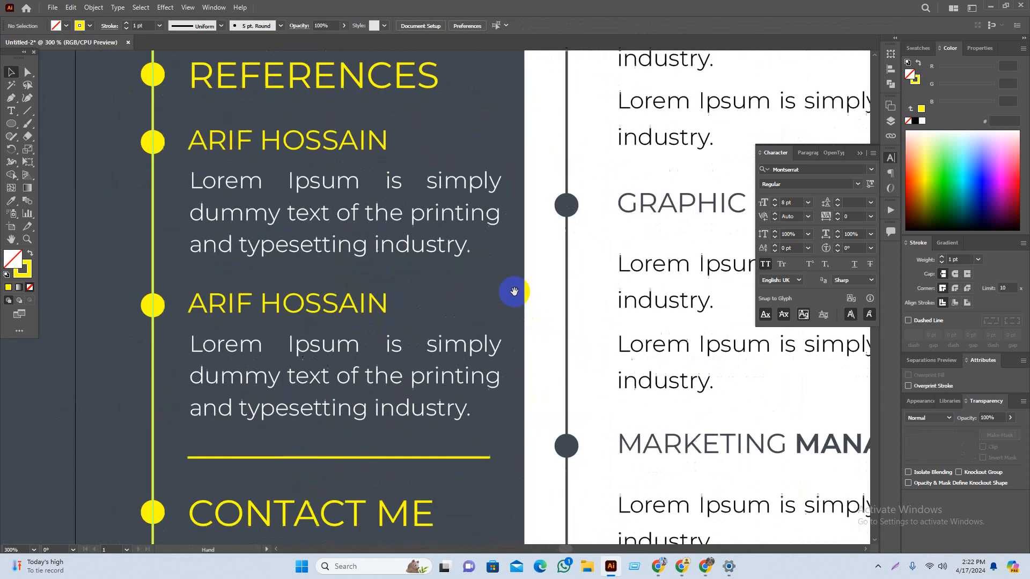
click(479, 460)
drag(490, 460, 501, 459)
Step: Make both yellow dividers dashed lines in the Stroke panel
scroll(436, 362, down, 1)
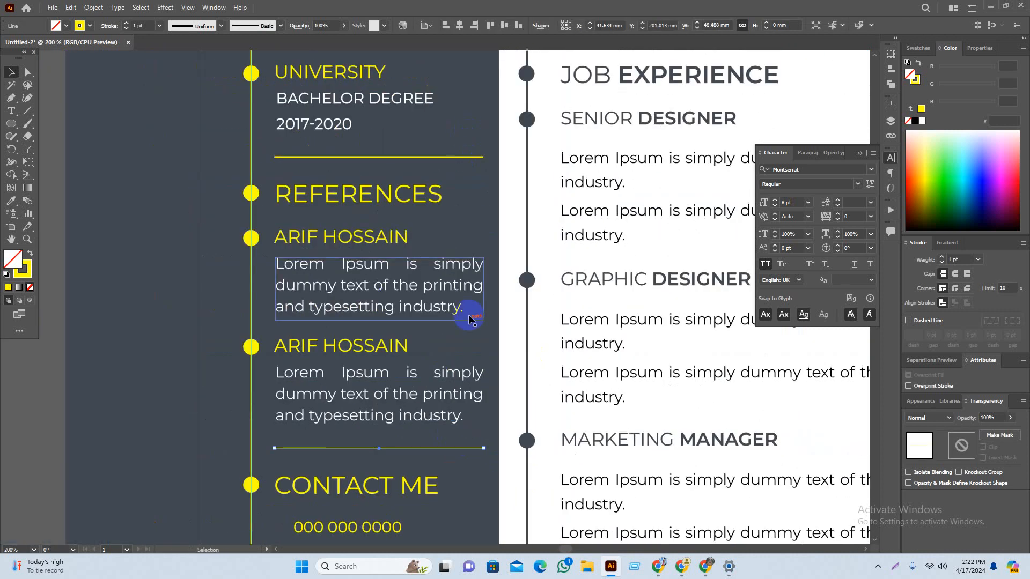
shift+click(460, 158)
scroll(354, 343, down, 3)
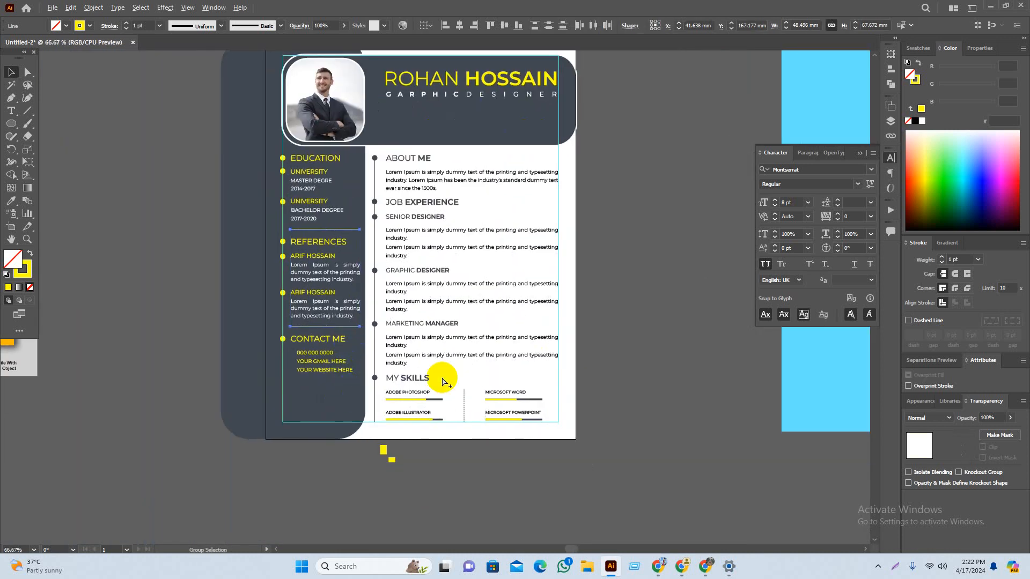
scroll(465, 372, up, 1)
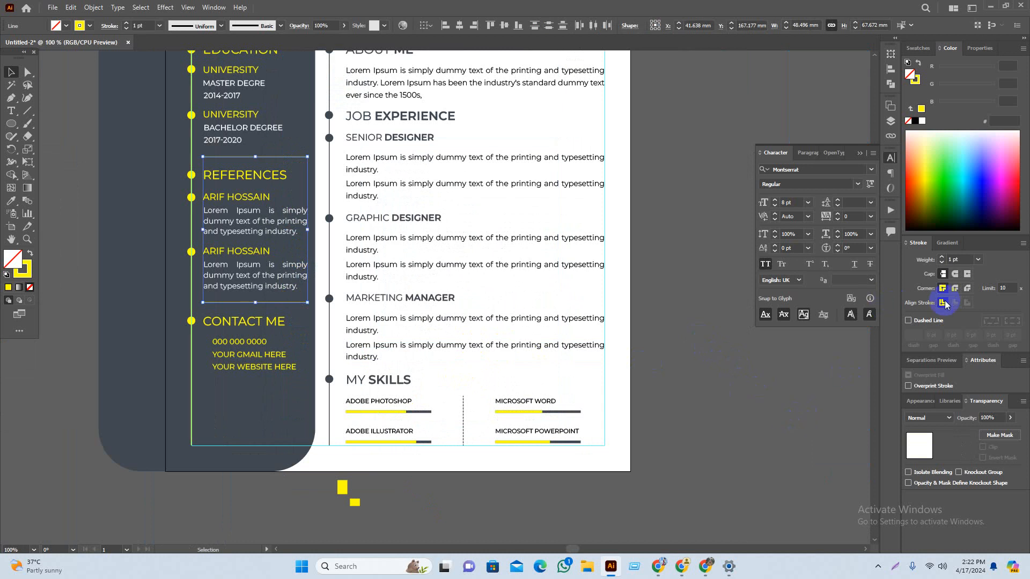
click(907, 320)
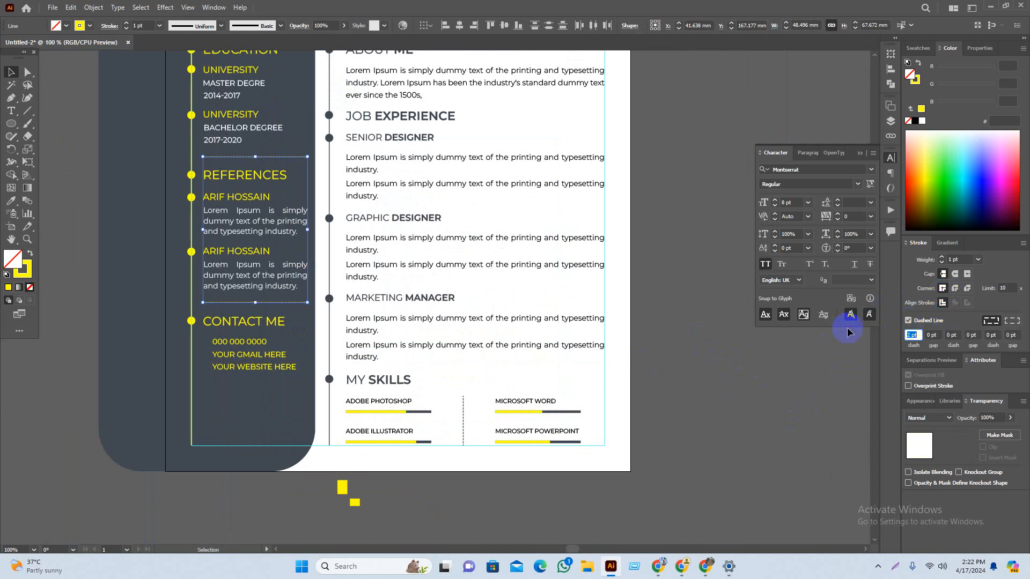
click(617, 416)
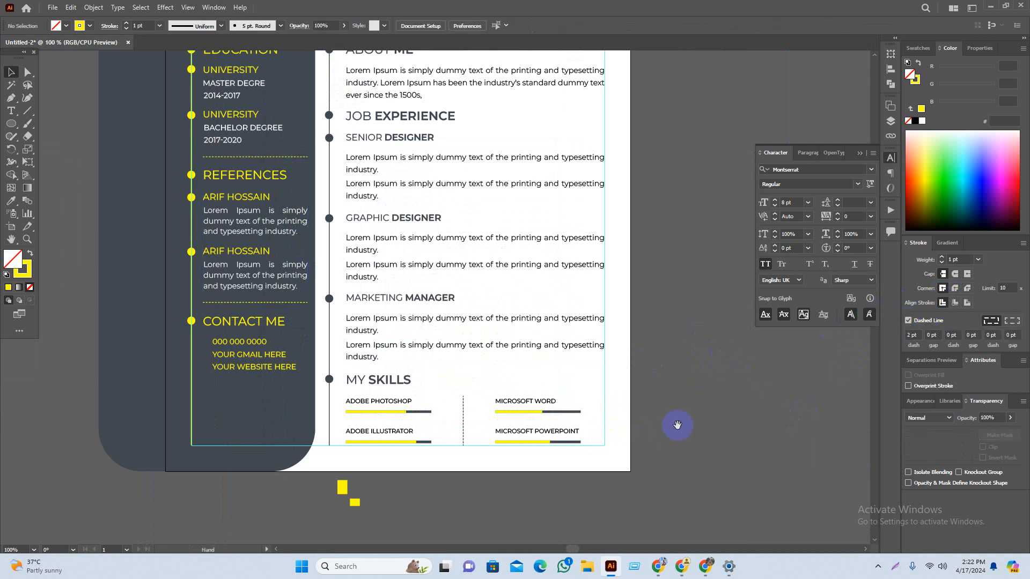
alt+scroll(687, 426, down, 1)
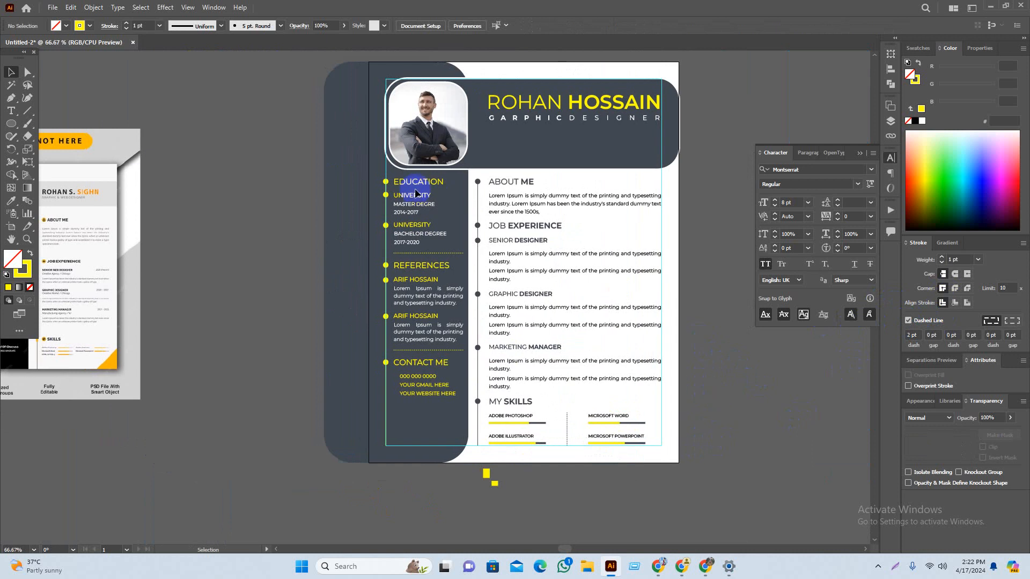
Step: Shift the reference résumé image right and add 'LOREM IPSUM' point text by its Job Experience dates
alt+scroll(590, 161, up, 1)
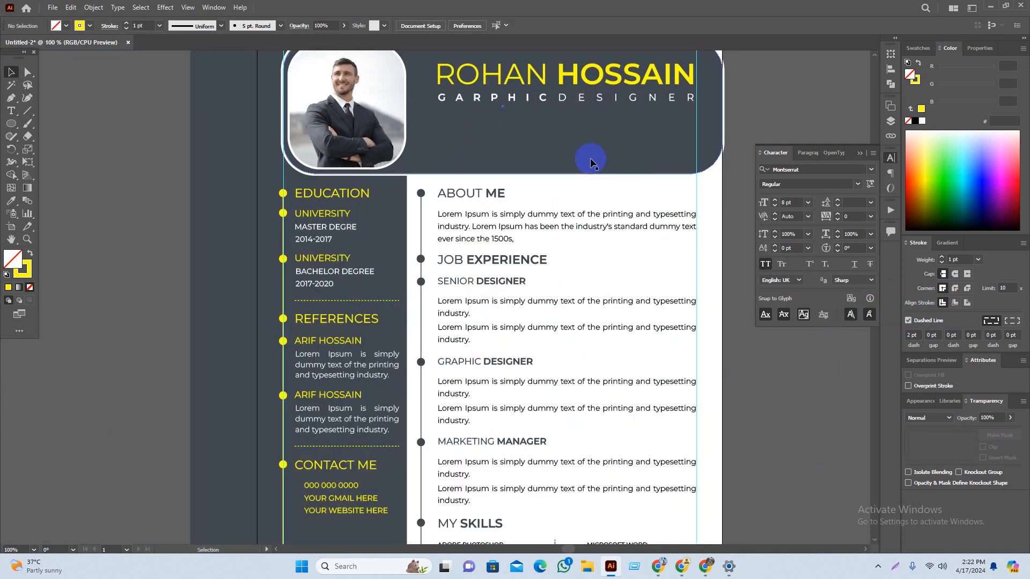
alt+scroll(491, 215, down, 2)
drag(138, 274, 291, 394)
alt+scroll(145, 237, up, 3)
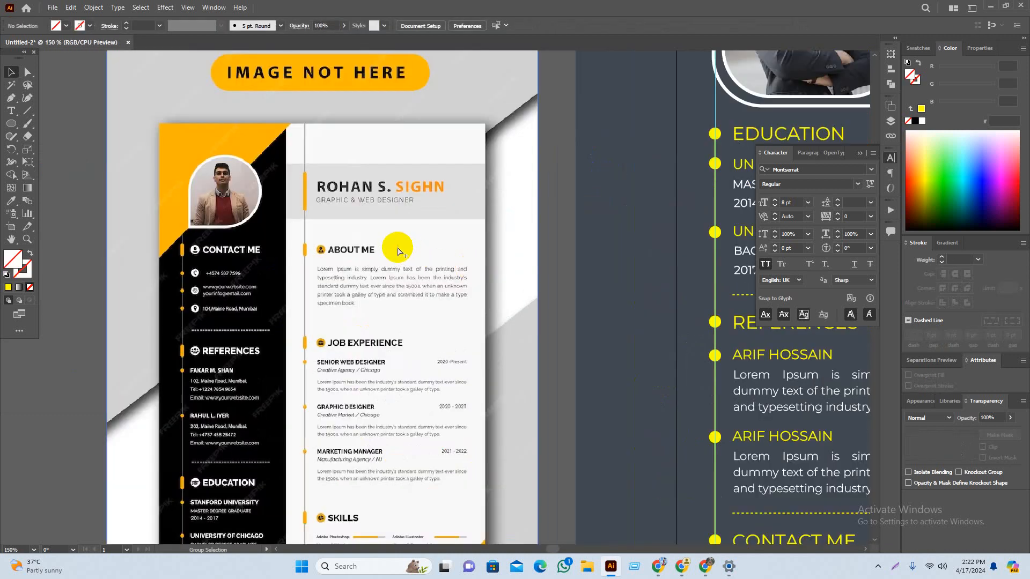
scroll(404, 287, down, 3)
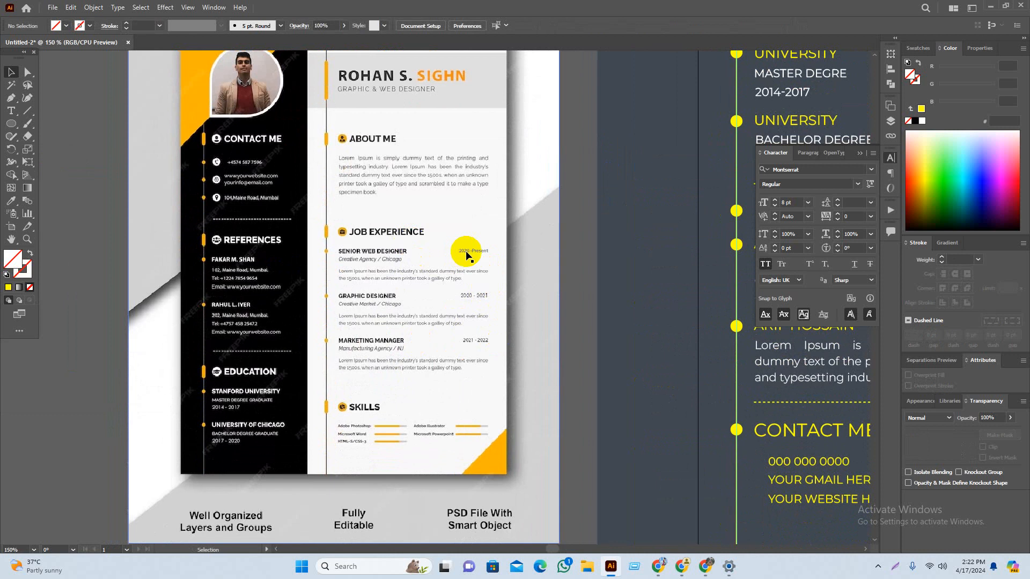
scroll(416, 328, up, 1)
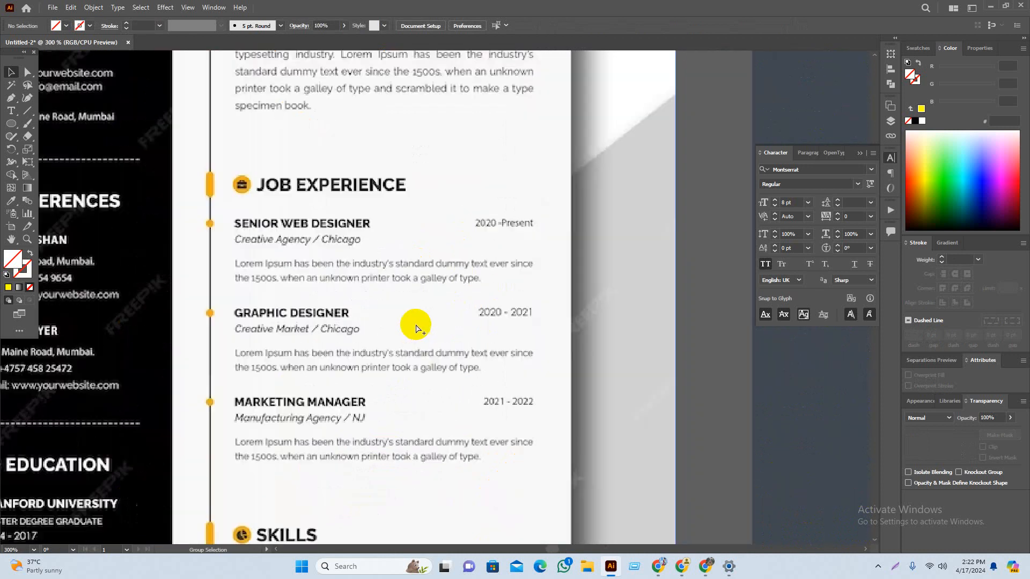
click(11, 111)
Step: Type the year 2020 beside the reference résumé's Job Experience dates
click(541, 207)
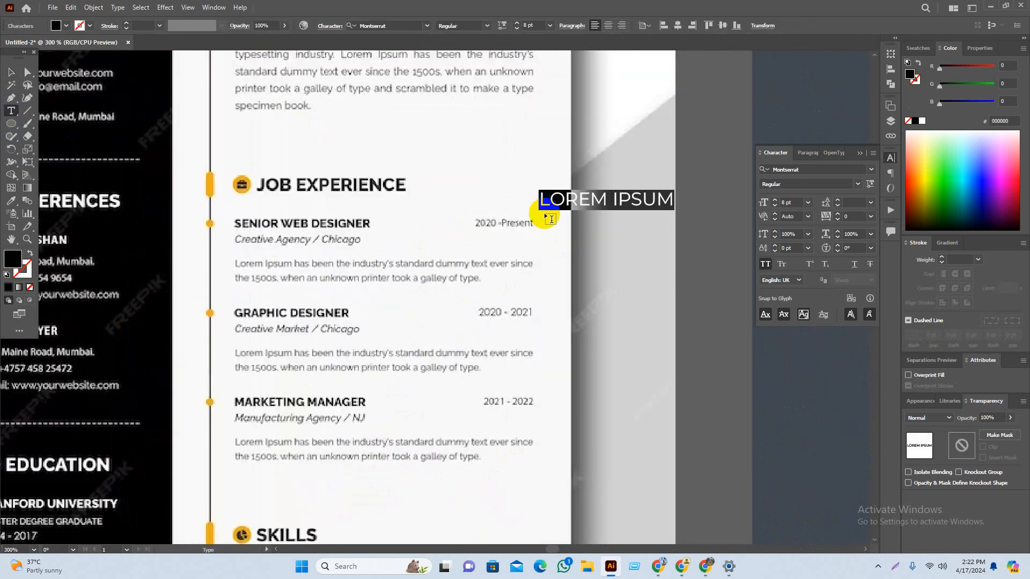
text(2020)
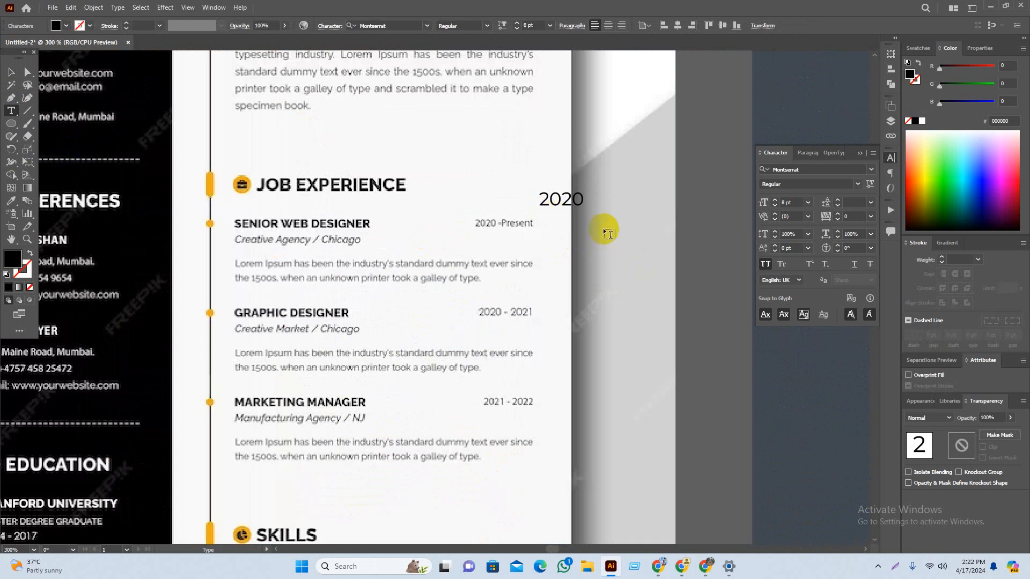
key(Escape)
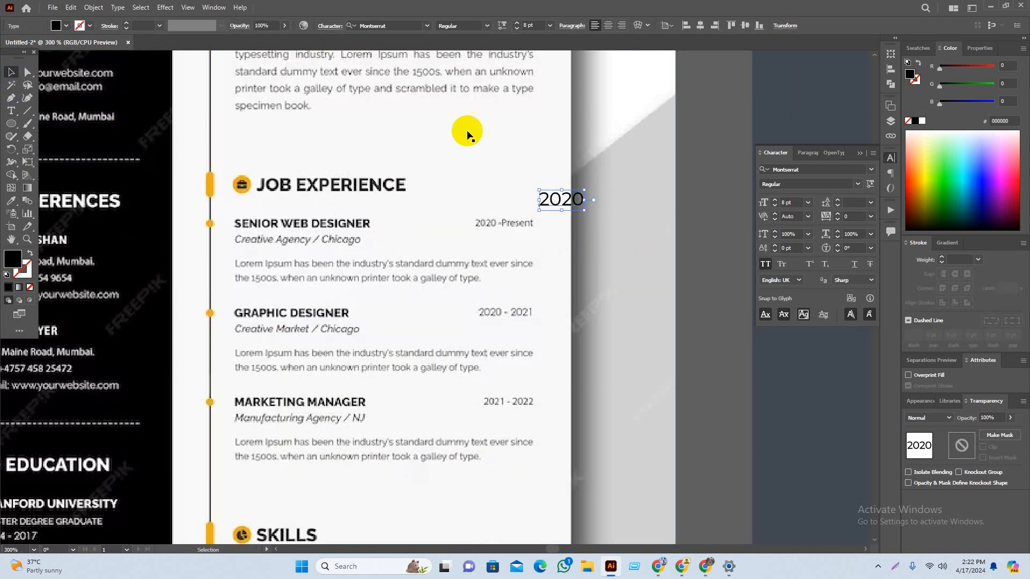
click(591, 192)
Step: Duplicate 2020 just below and change the copy to 2020-2021
drag(569, 207, 559, 241)
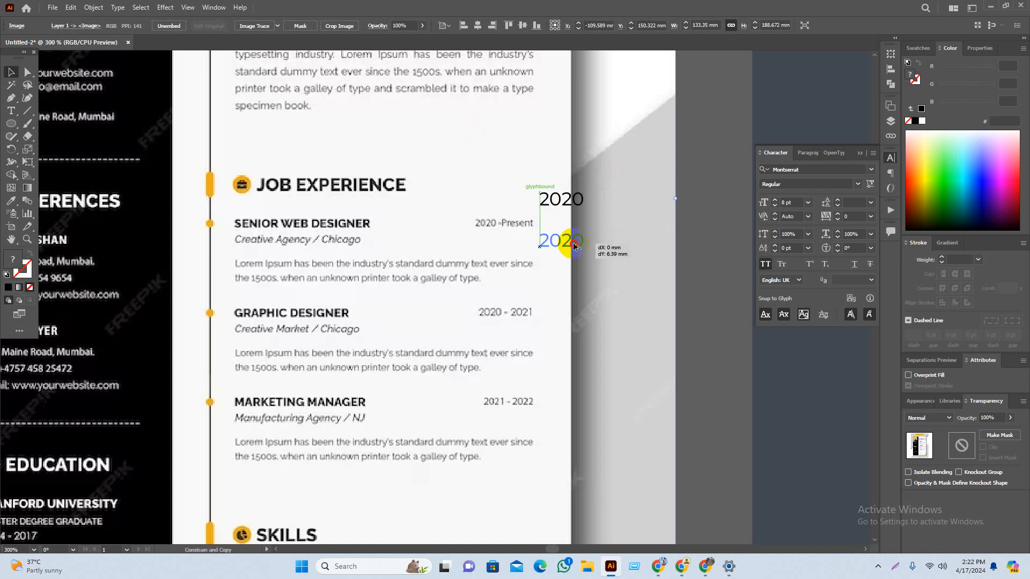
double_click(559, 242)
text(2)
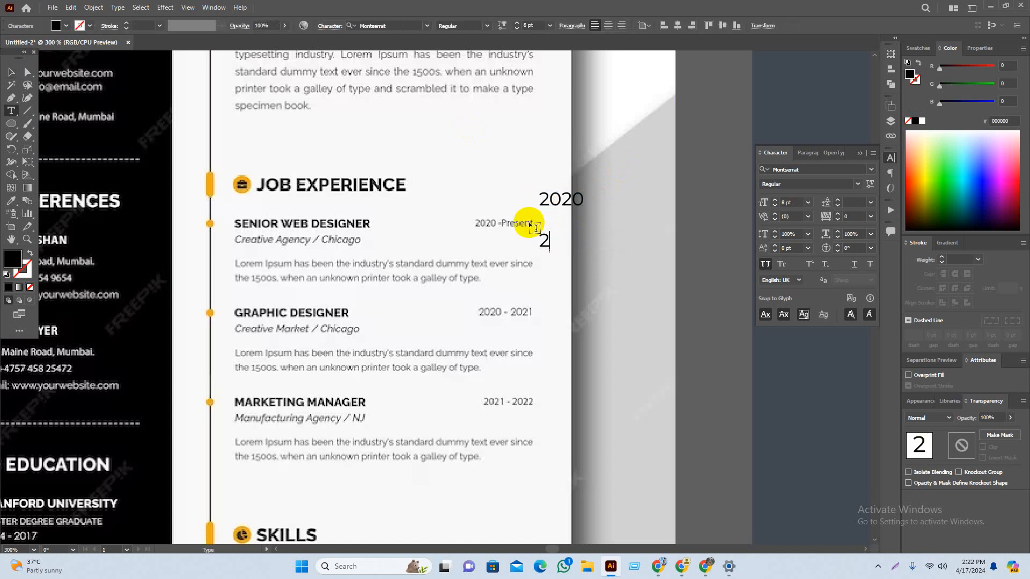
text(020-202)
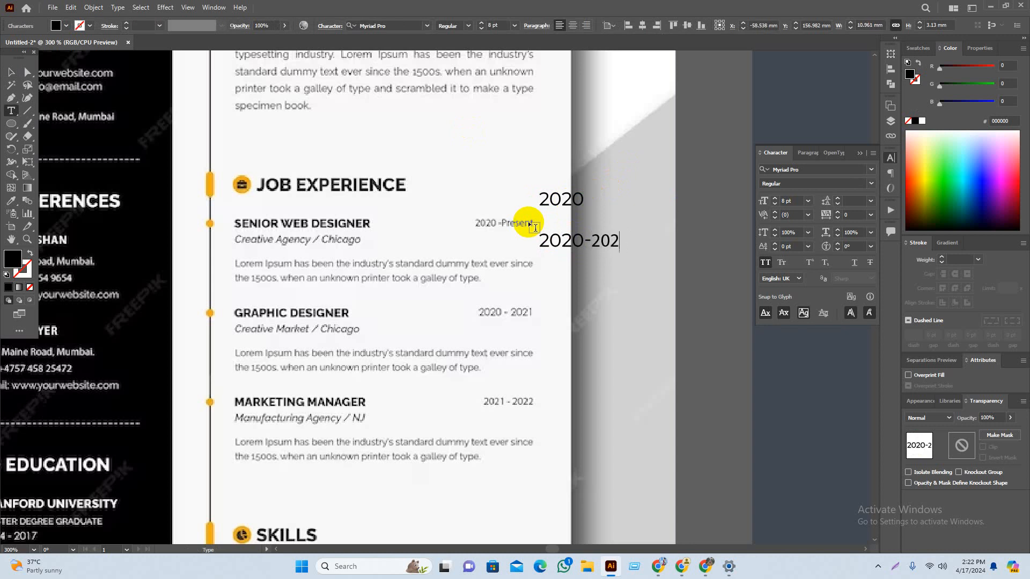
text(1)
key(Escape)
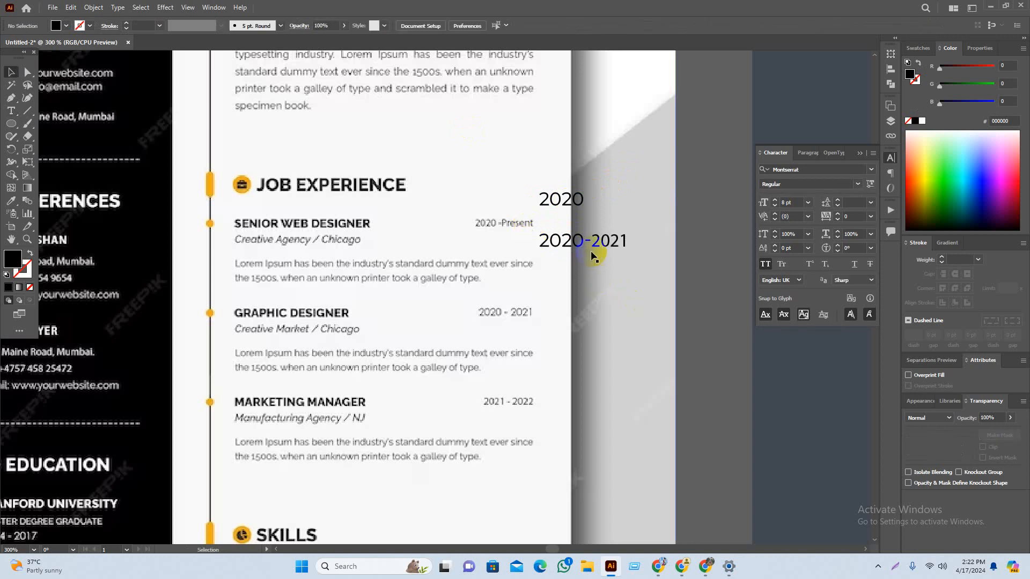
Step: Duplicate 2020-2021 below and change the copy to 2021-2022
drag(593, 252, 594, 295)
double_click(585, 282)
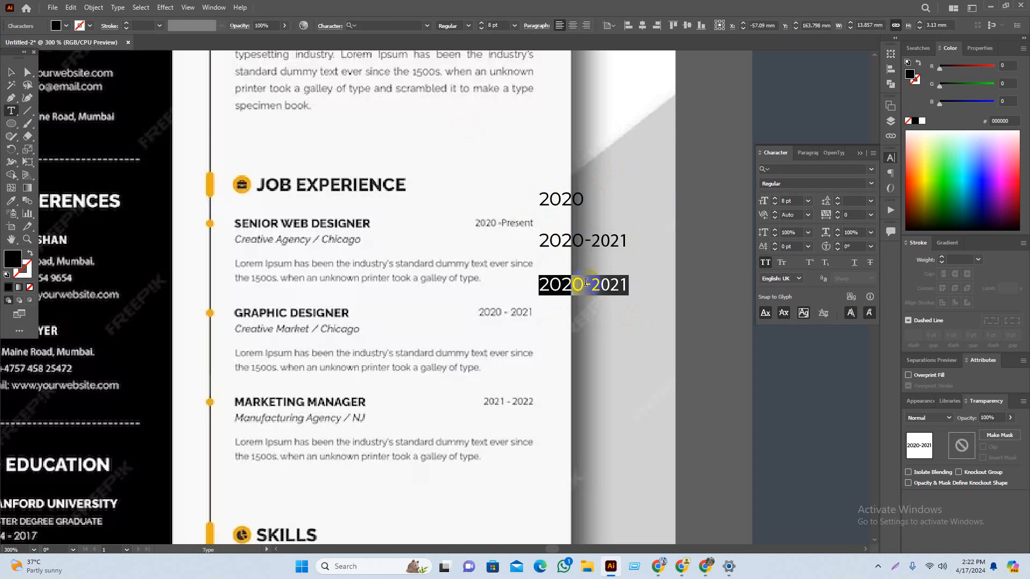
text(2)
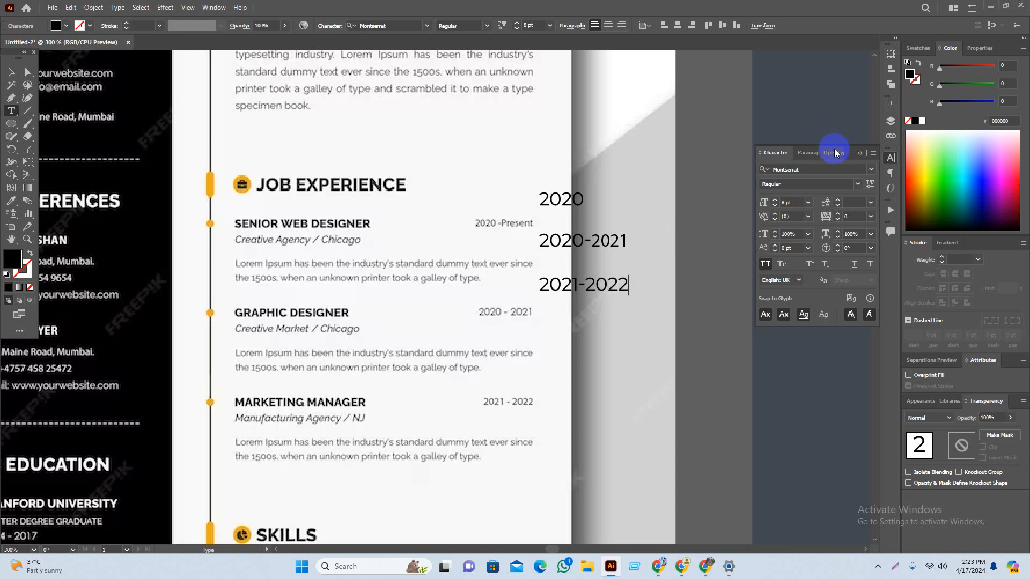
key(Escape)
click(646, 329)
Step: Zoom out to the résumé design and select the 2020 and 2020-2021 dates
key(ctrl+minus)
key(ctrl+minus)
key(ctrl+minus)
drag(503, 341, 221, 321)
click(199, 247)
shift+click(207, 259)
Step: Move all three dates onto the résumé and zoom in on Job Experience
shift+click(209, 275)
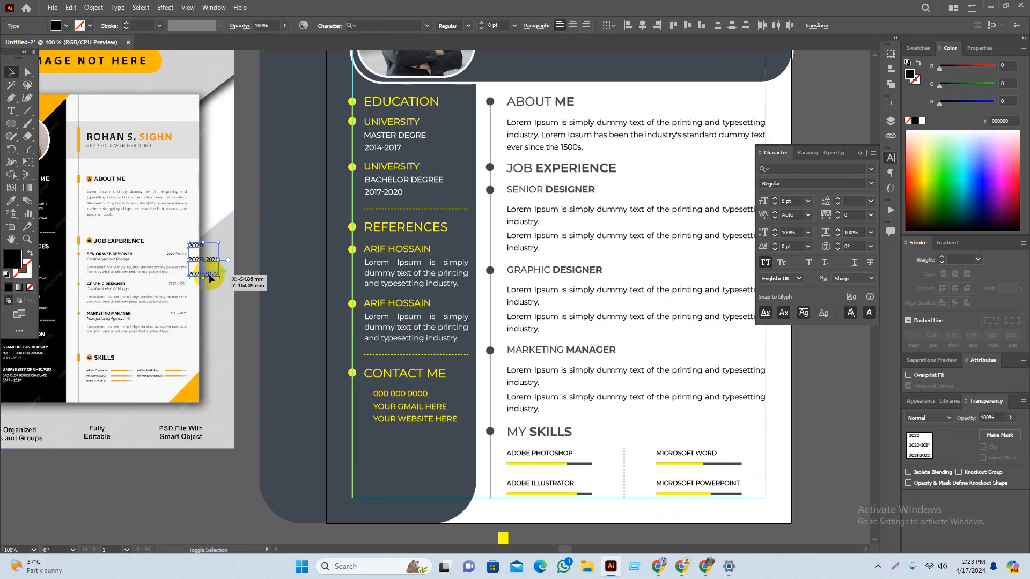
drag(210, 276, 700, 357)
click(811, 381)
drag(811, 381, 589, 401)
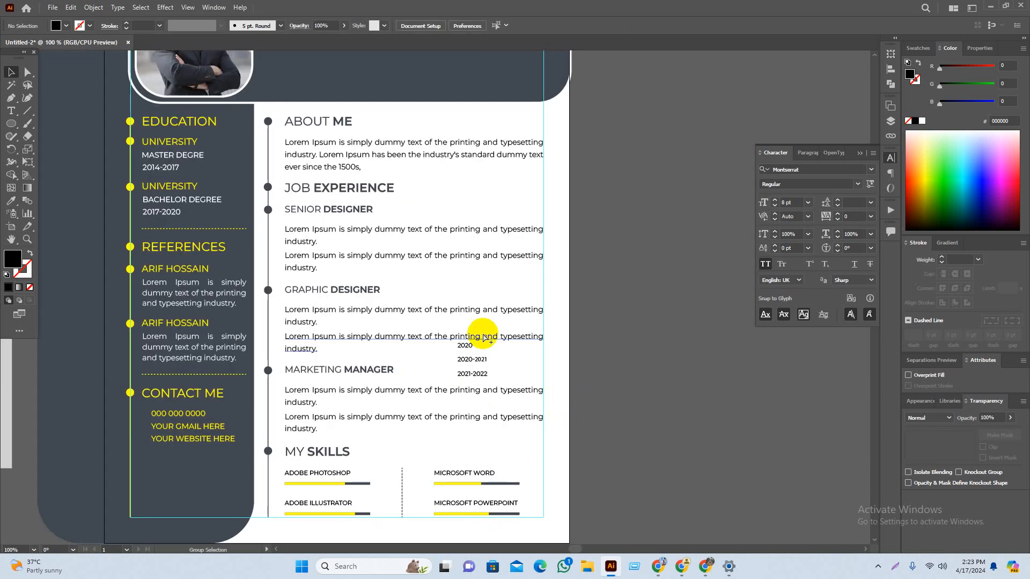
key(ctrl+plus)
Step: Centre 2020 vertically on the SENIOR DESIGNER title line
drag(442, 380, 583, 99)
shift+click(193, 108)
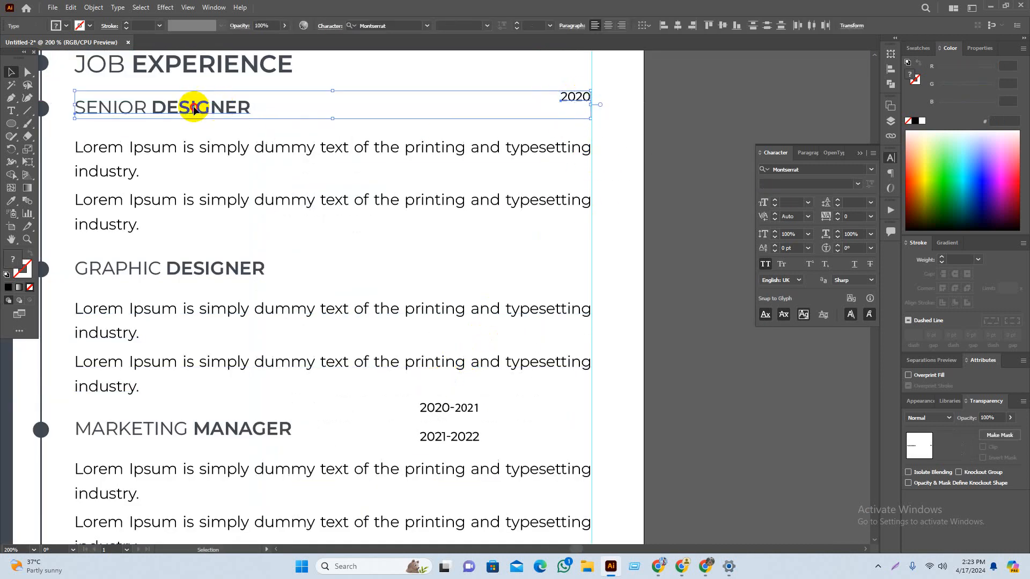
click(723, 26)
click(710, 119)
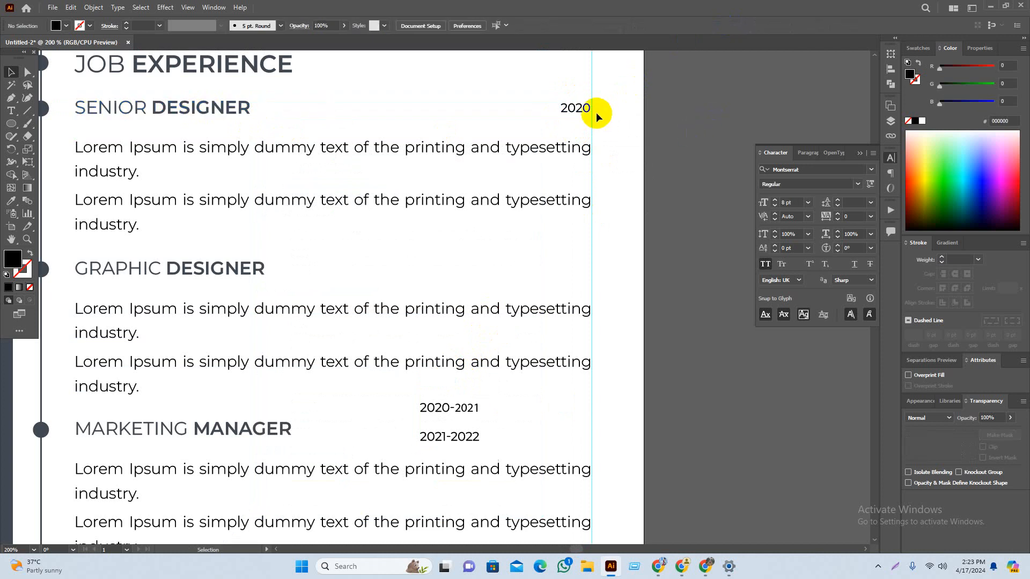
click(583, 113)
Step: Place 2020-2021 beside GRAPHIC DESIGNER, centred vertically on that line
click(683, 267)
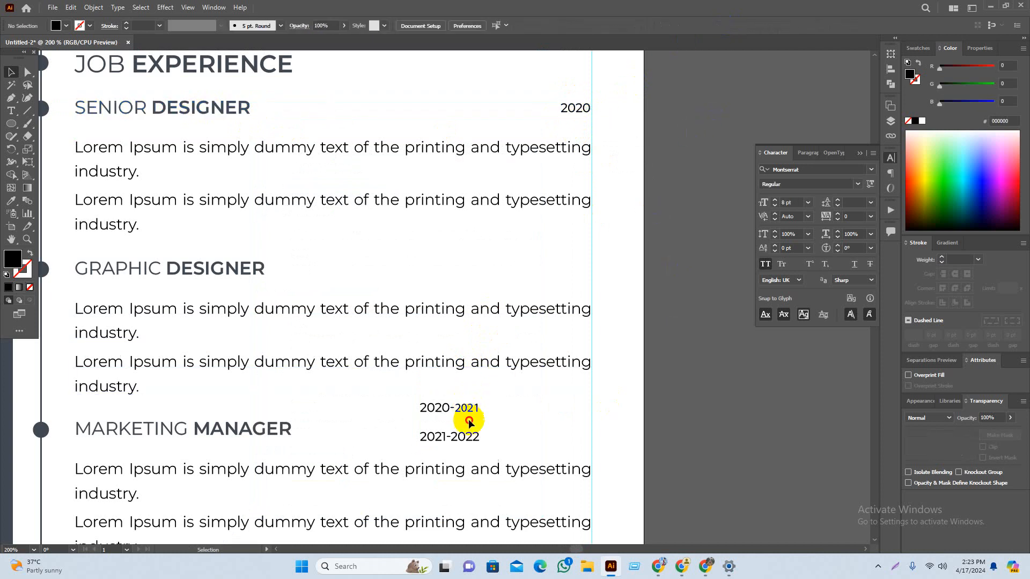
drag(469, 422, 568, 271)
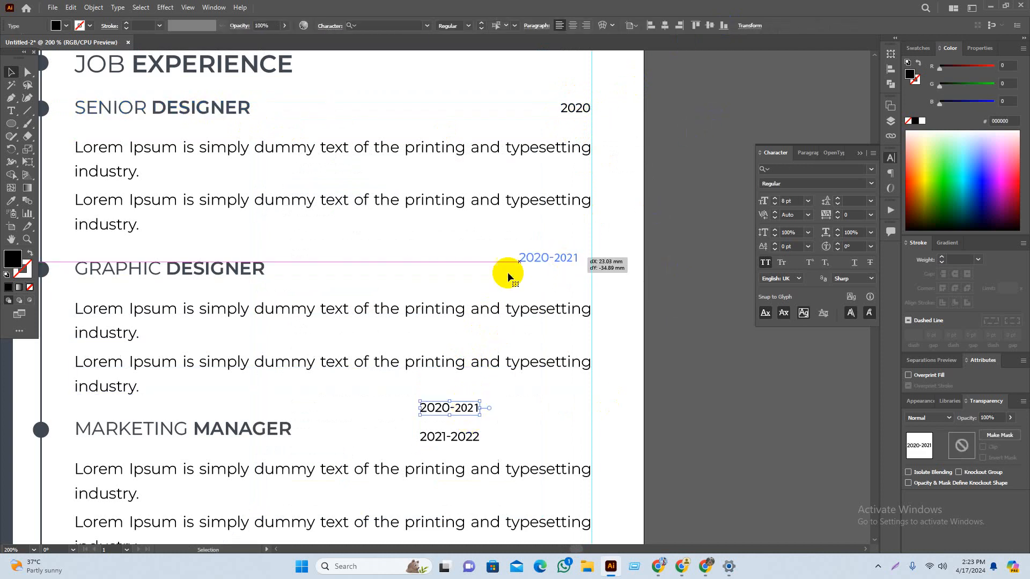
shift+click(221, 277)
click(687, 25)
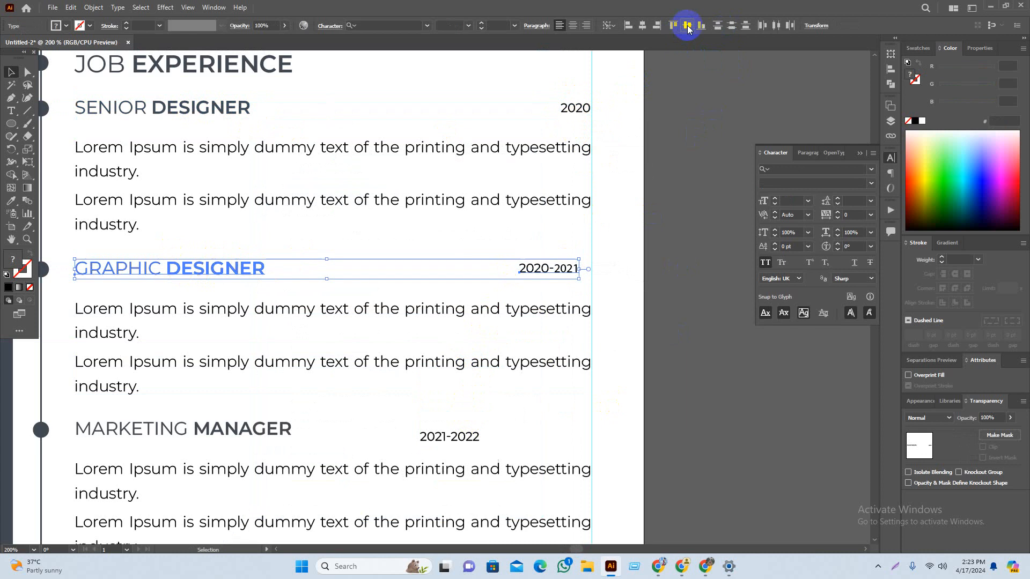
click(621, 283)
Step: Centre 2021-2022 vertically on the MARKETING MANAGER title line
click(452, 436)
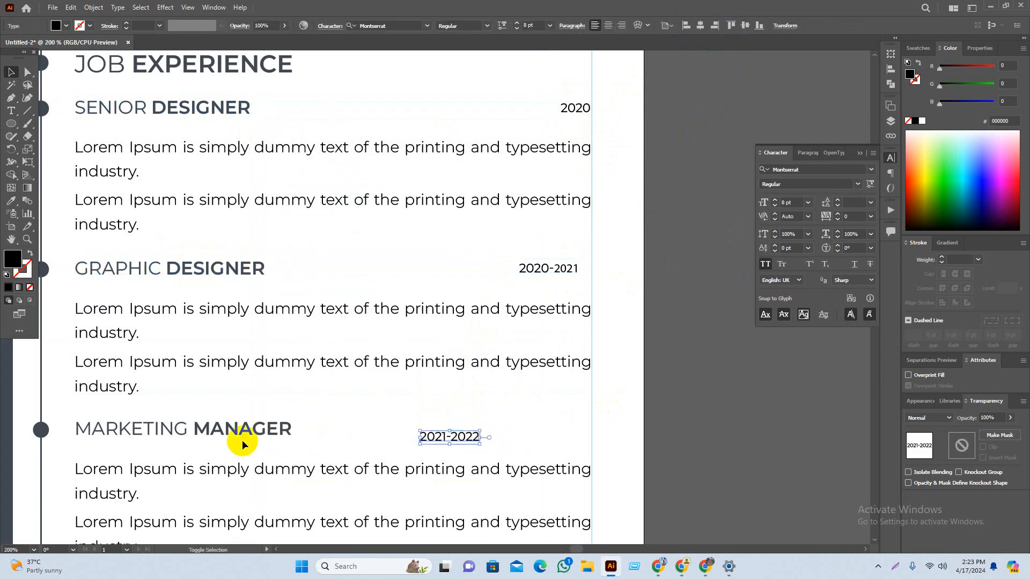
shift+click(254, 432)
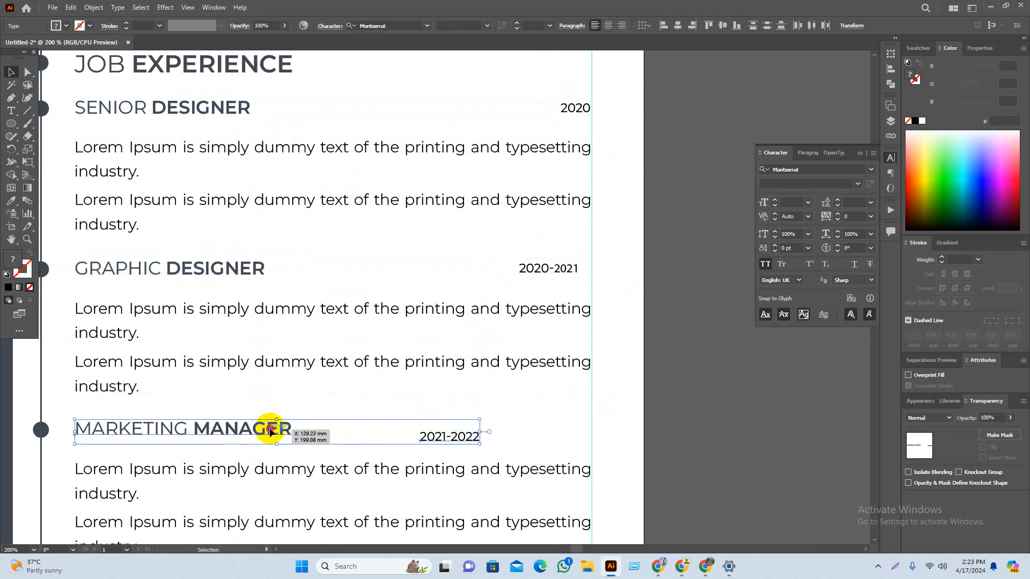
click(722, 28)
click(520, 397)
Step: Right-align the three dates 2020, 2020-2021 and 2021-2022 with each other
click(460, 431)
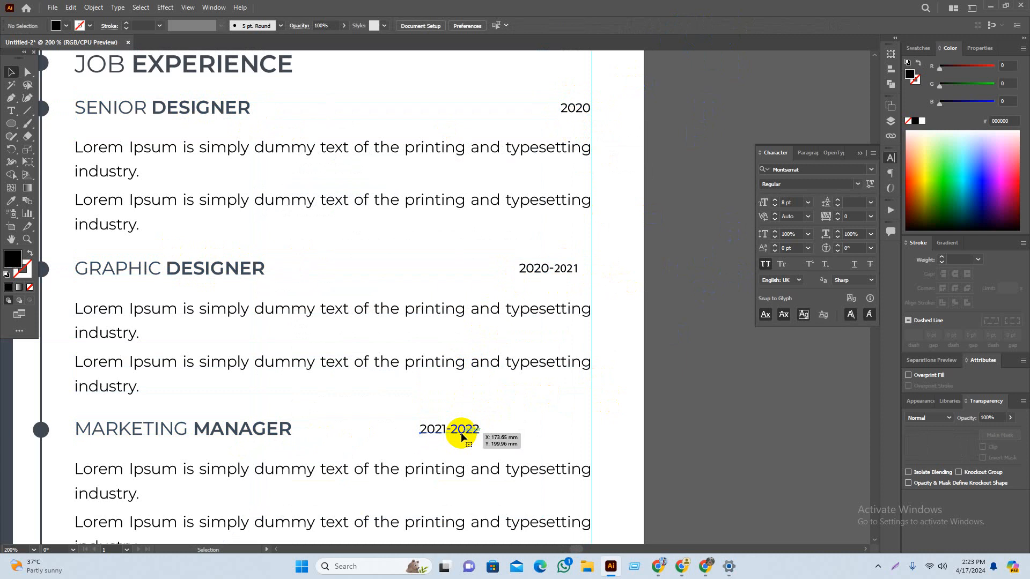
shift+click(543, 281)
shift+click(580, 106)
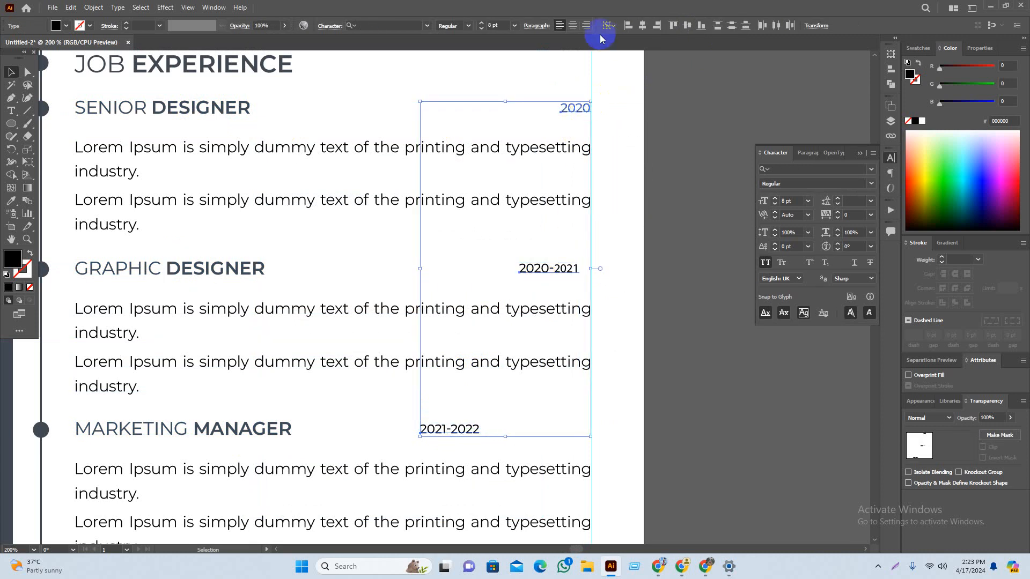
click(657, 26)
click(682, 142)
scroll(690, 239, down, 1)
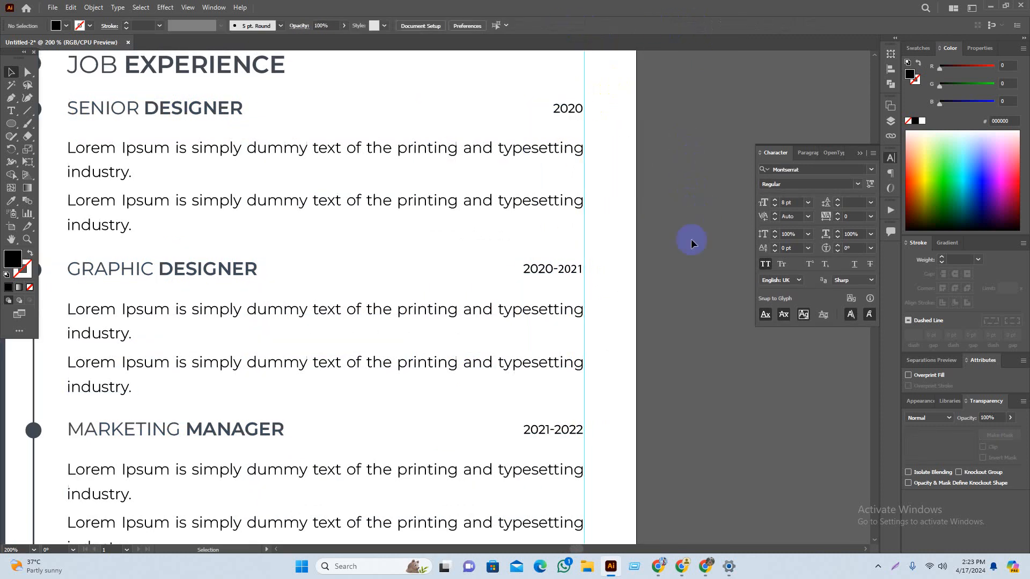
drag(724, 381, 708, 368)
Step: Right-align the dates to the right edge of the job paragraphs
scroll(714, 353, right, 3)
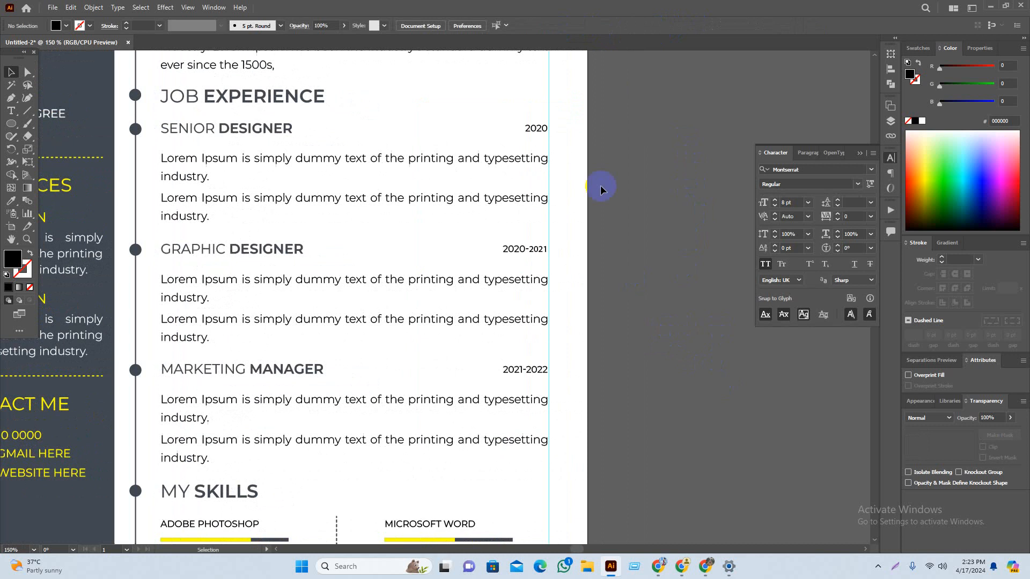
click(545, 130)
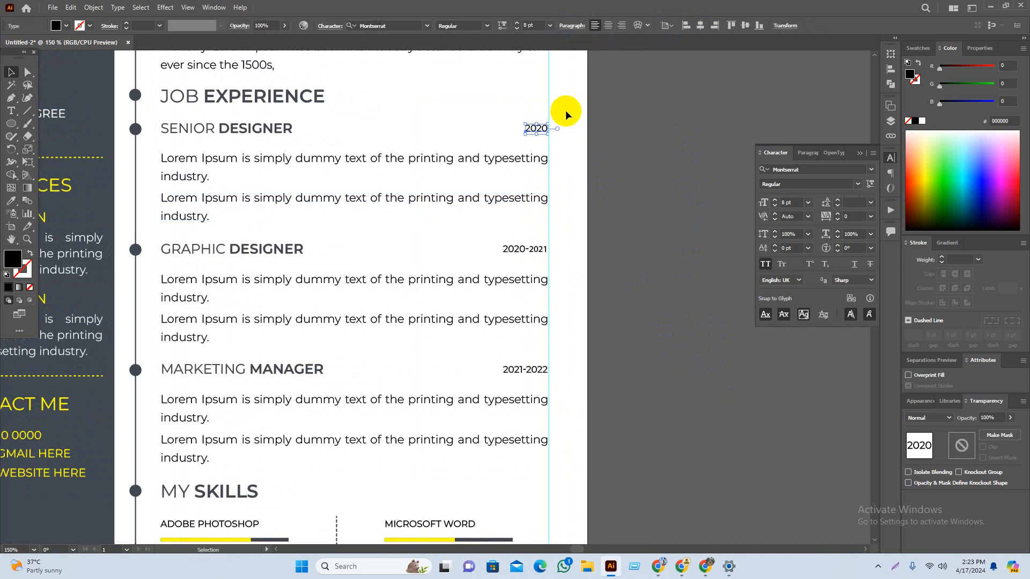
drag(561, 111, 531, 382)
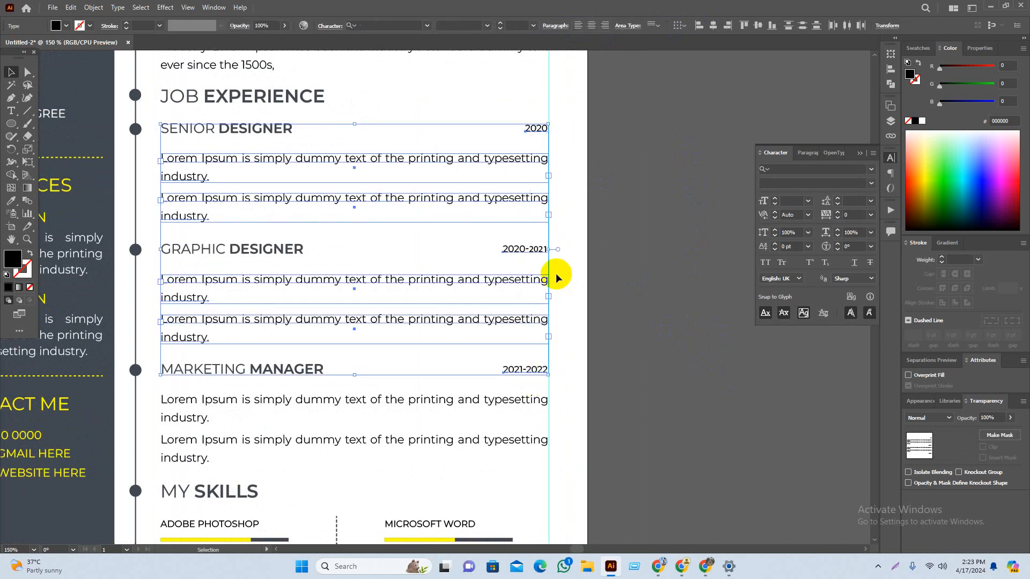
click(533, 287)
drag(561, 105, 512, 384)
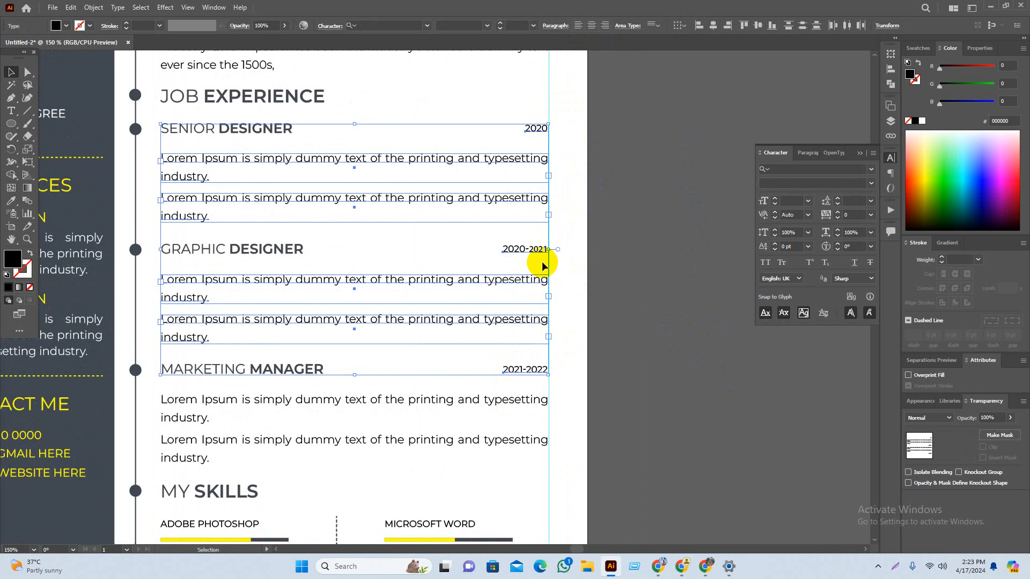
click(727, 30)
click(671, 287)
scroll(648, 335, down, 1)
drag(680, 427, 690, 412)
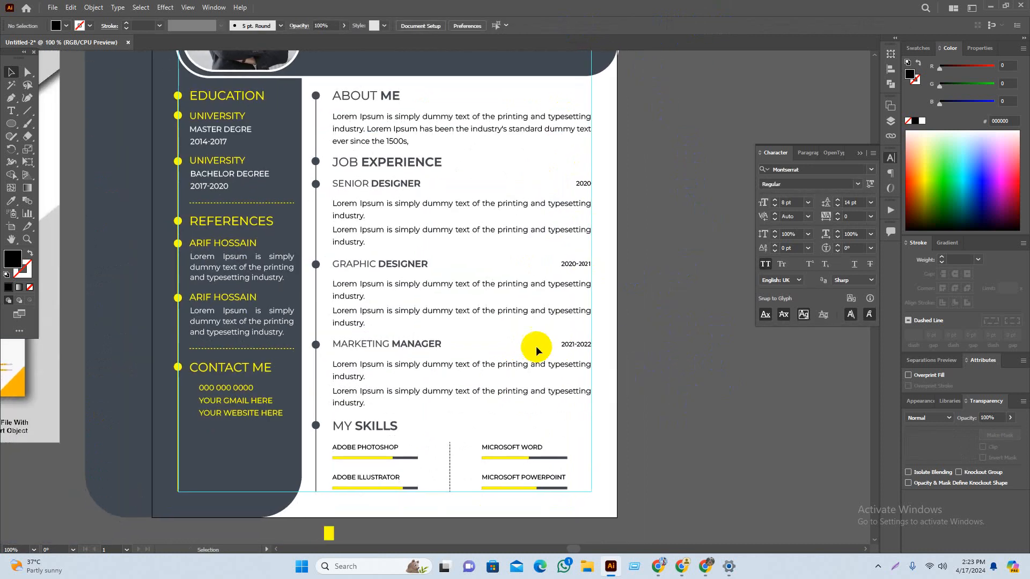
Step: Colour the three dates with the header's dark slate grey using the Eyedropper
click(563, 265)
shift+click(584, 344)
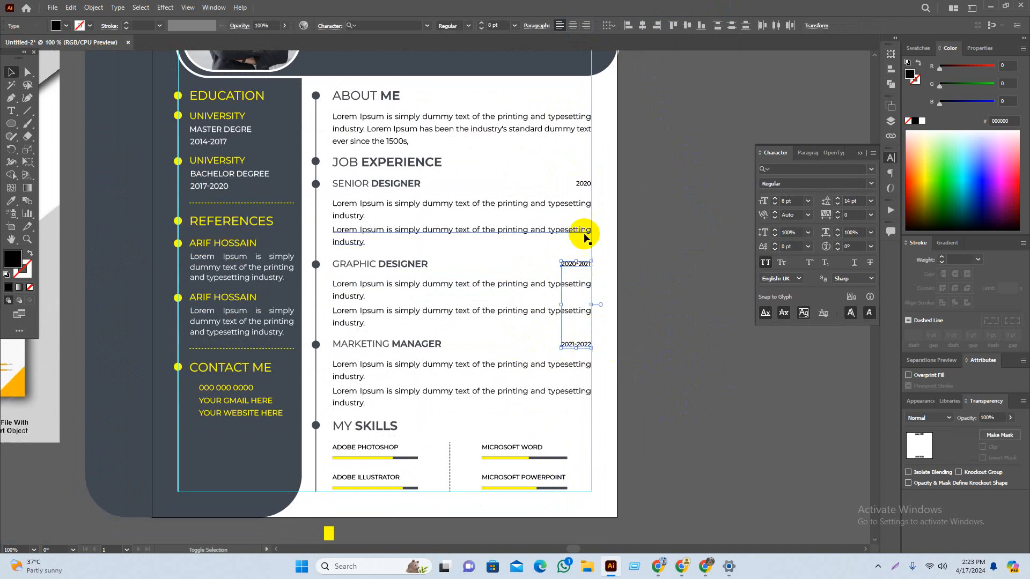
shift+click(583, 185)
key(i)
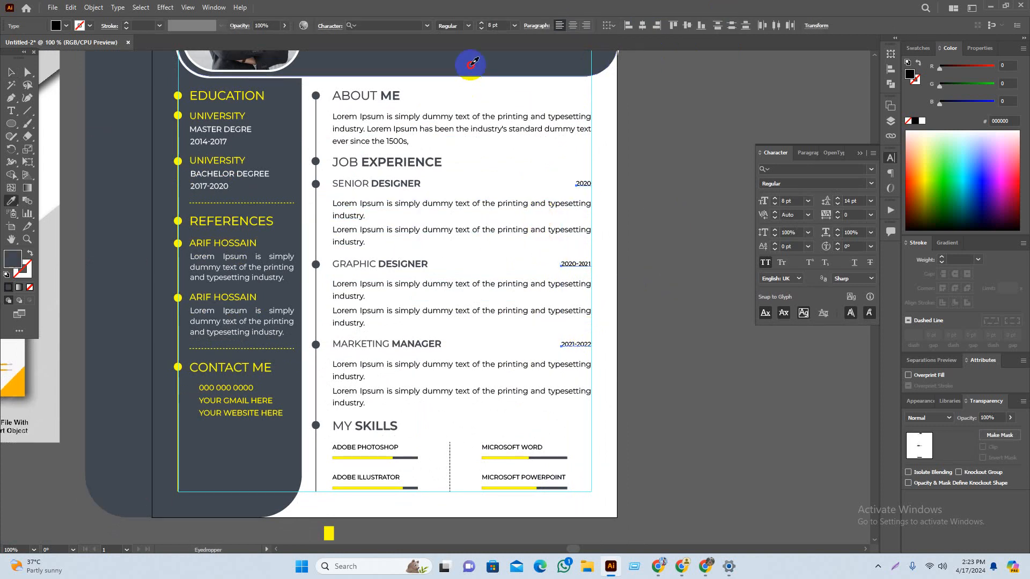
click(470, 63)
key(v)
click(670, 349)
Step: Give the About Me and all job description paragraphs a dark grey swatch colour
drag(665, 421, 673, 424)
drag(743, 448, 774, 411)
click(586, 333)
shift+click(590, 370)
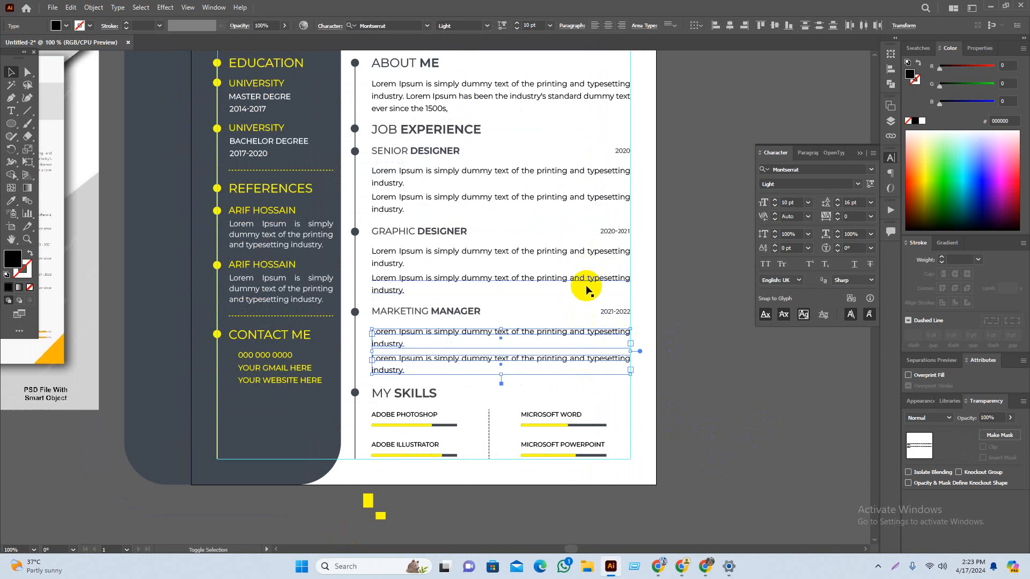
shift+click(588, 285)
shift+click(587, 258)
shift+click(576, 202)
shift+click(581, 176)
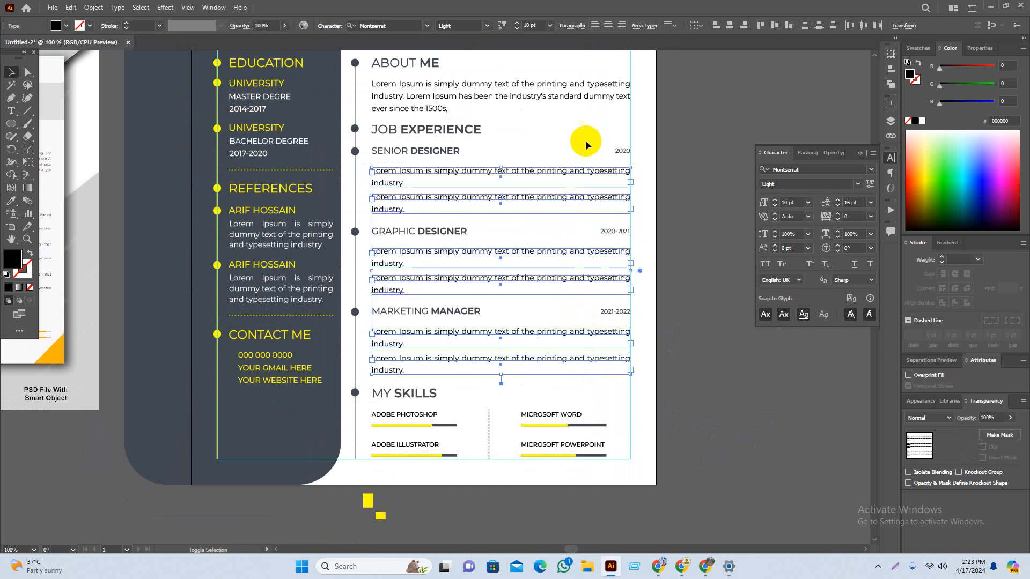
shift+click(590, 98)
click(917, 79)
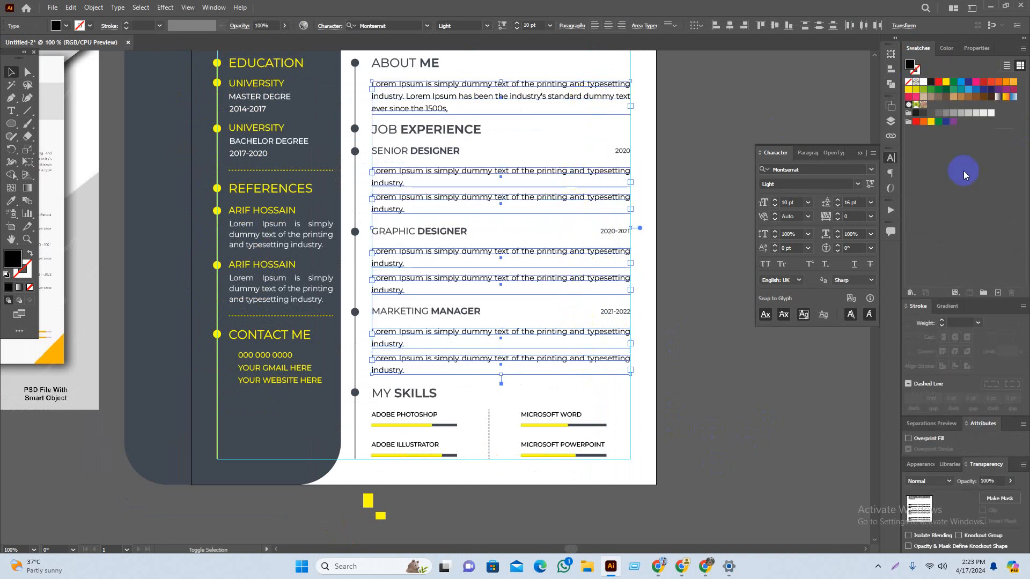
click(740, 390)
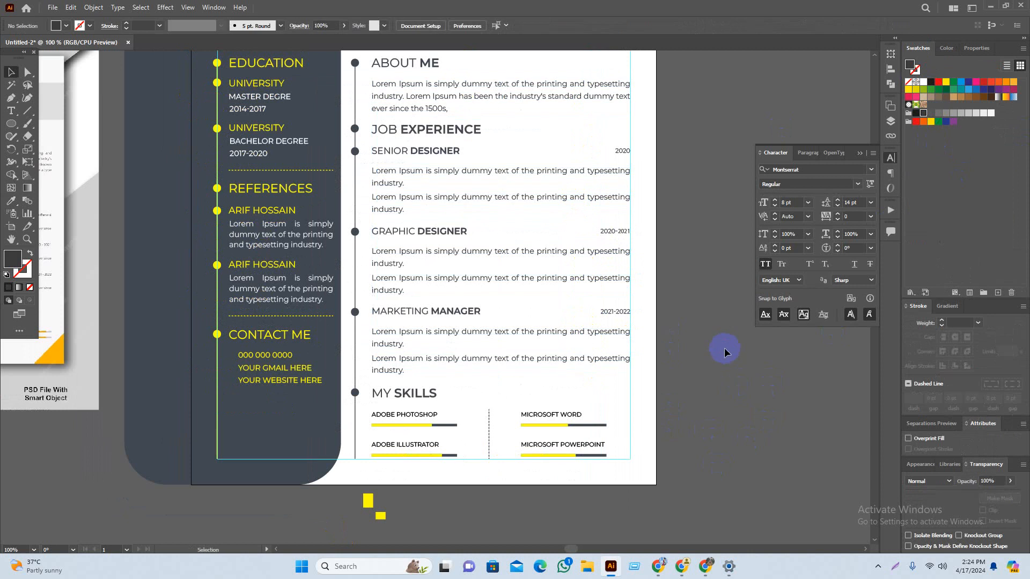
key(ctrl+minus)
scroll(750, 435, right, 2)
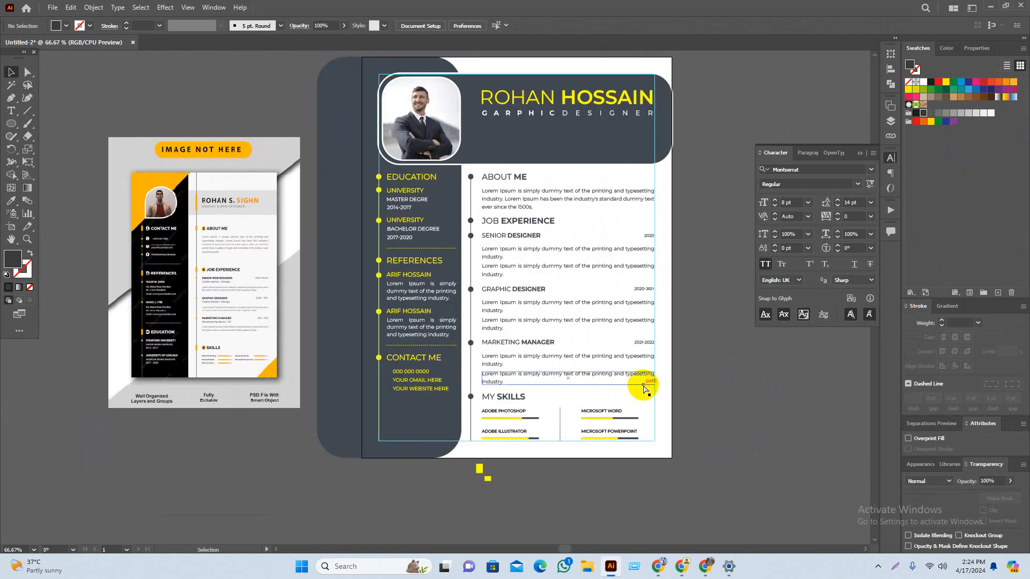
Step: Compare the finished résumé with the reference mockup, then switch to Freepik's cv results in Chrome
scroll(594, 393, up, 1)
drag(758, 412, 738, 433)
scroll(781, 440, down, 1)
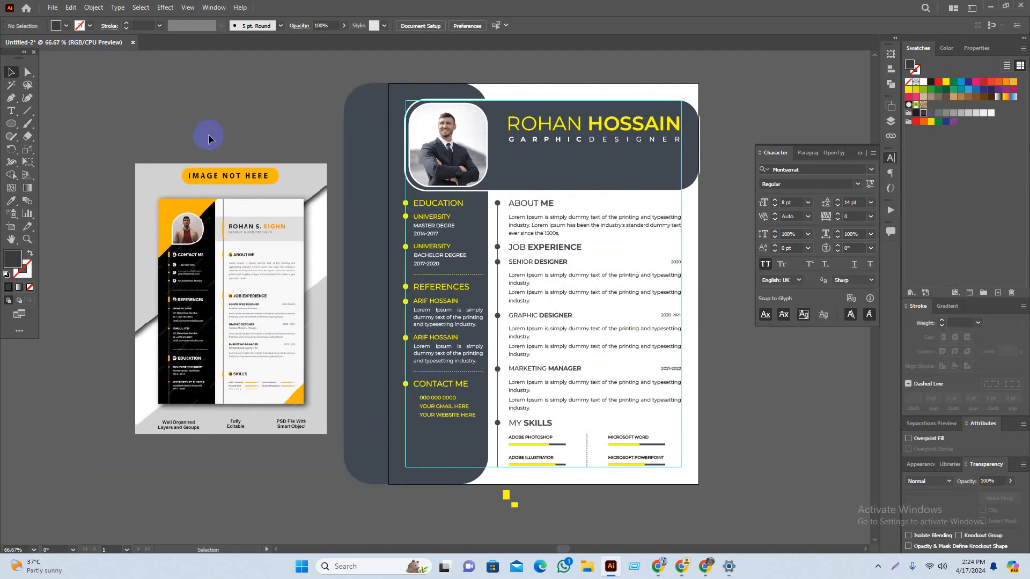
drag(522, 267, 547, 264)
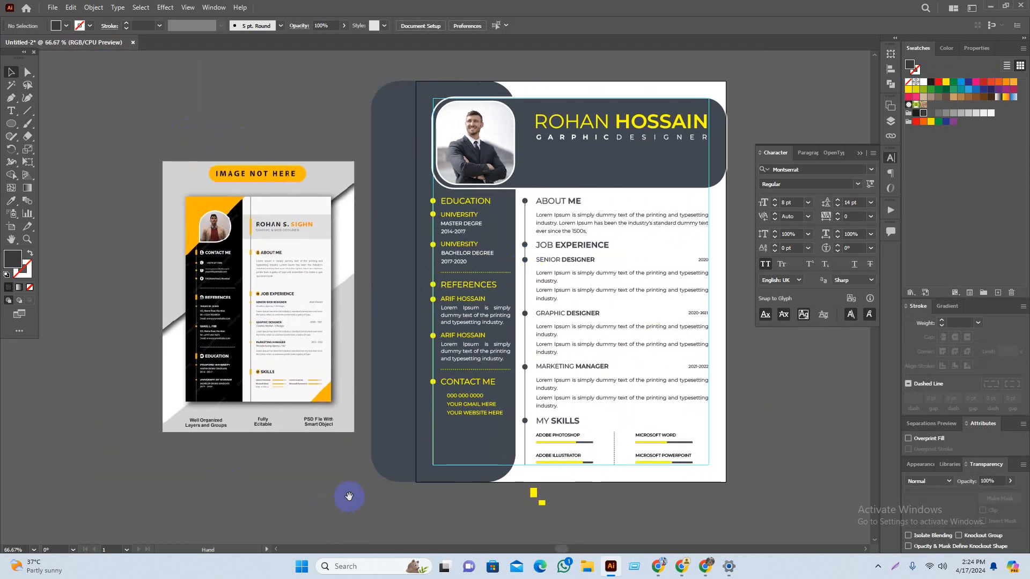
drag(348, 496, 372, 491)
scroll(223, 405, up, 1)
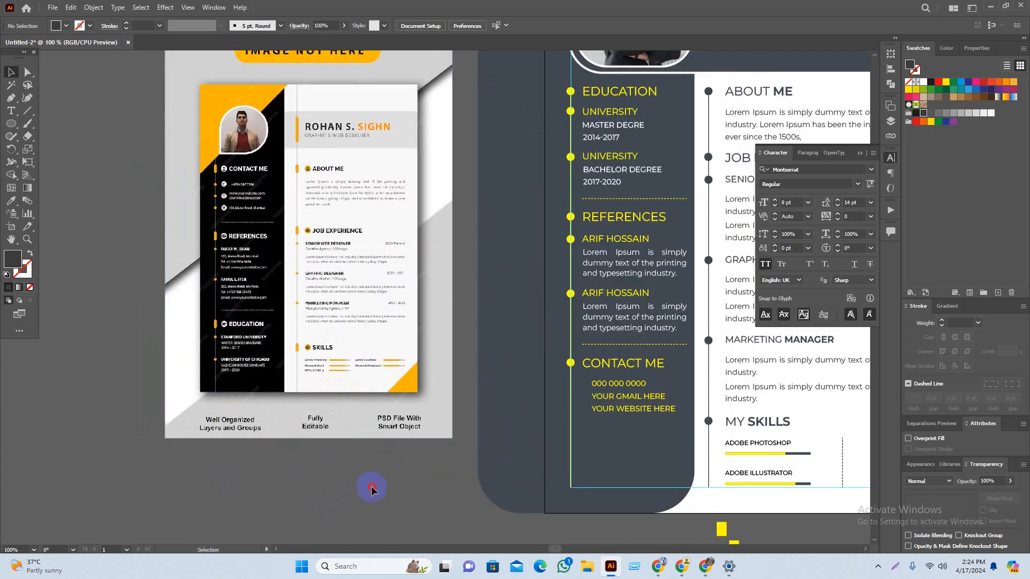
scroll(408, 471, right, 1)
scroll(533, 402, up, 2)
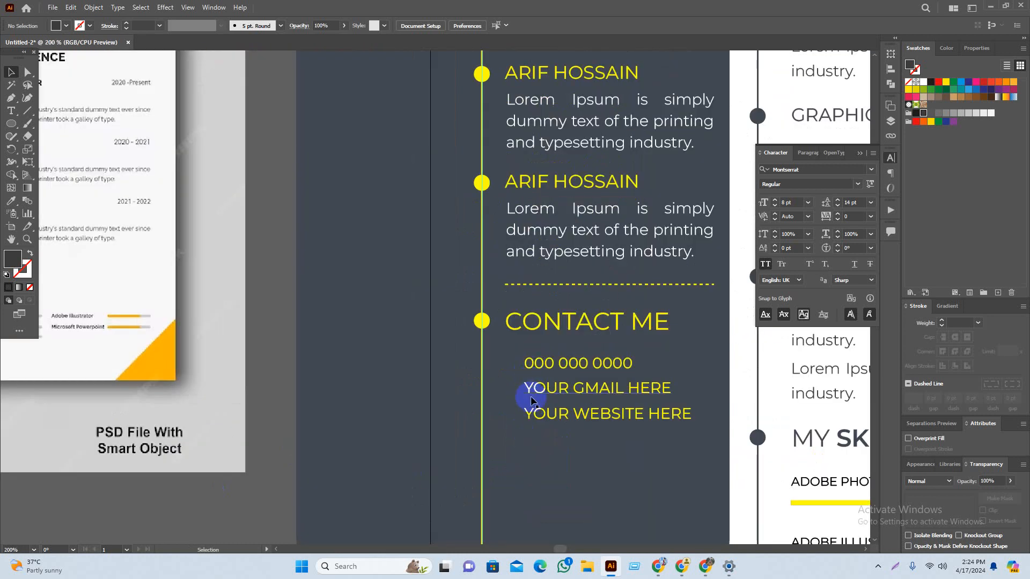
scroll(472, 394, down, 2)
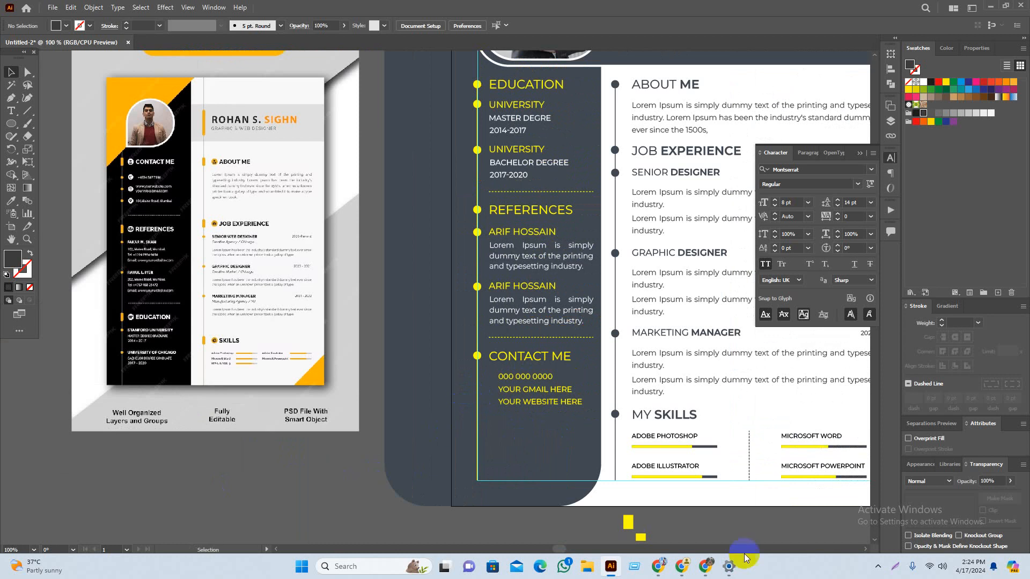
click(705, 565)
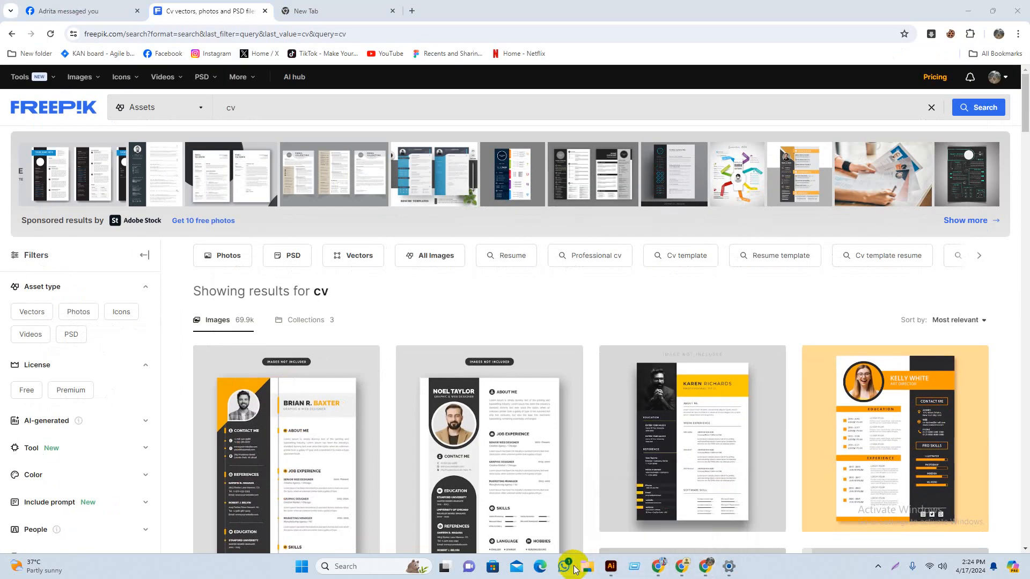
Step: Close WhatsApp and open D:\milon\social icon\social-media-logos-icons-set\237.eps in Illustrator
click(568, 567)
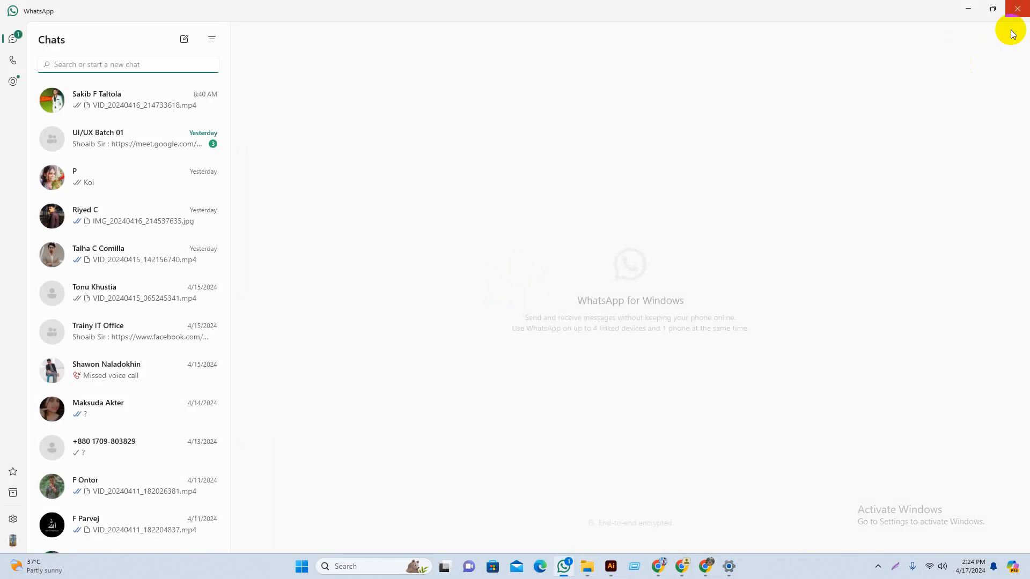
click(1017, 9)
mouse_move(610, 566)
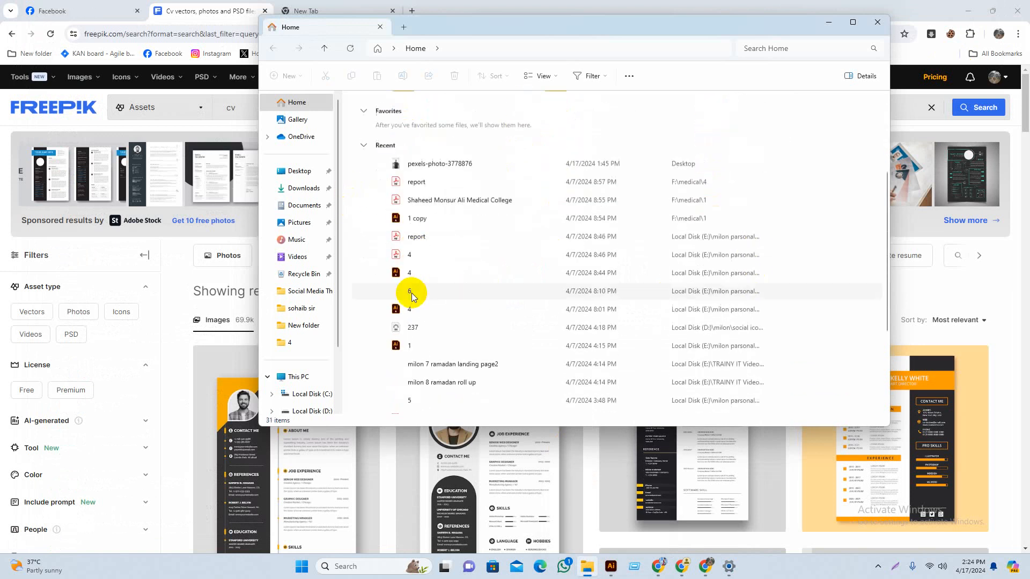
click(315, 410)
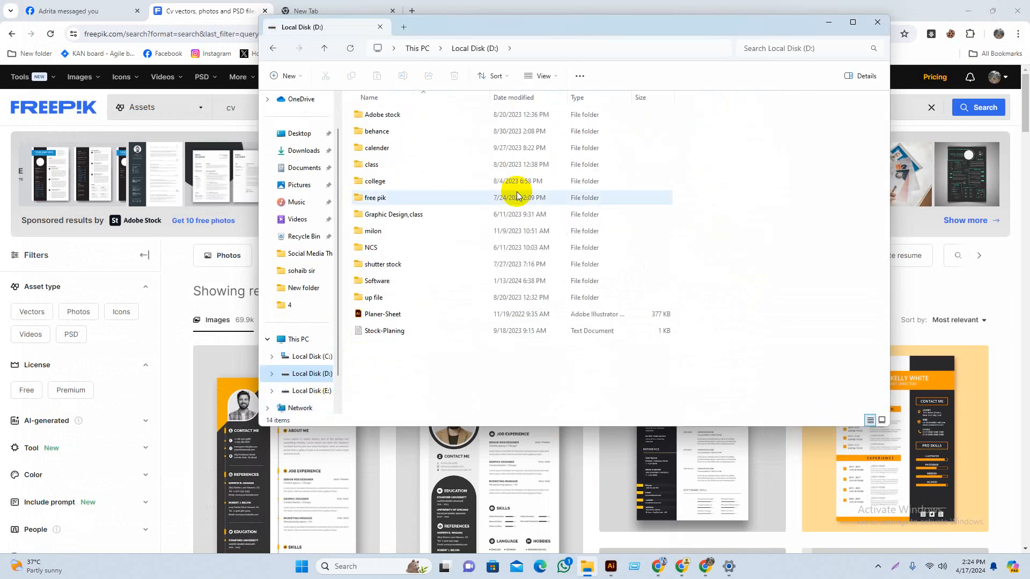
click(406, 232)
double_click(405, 233)
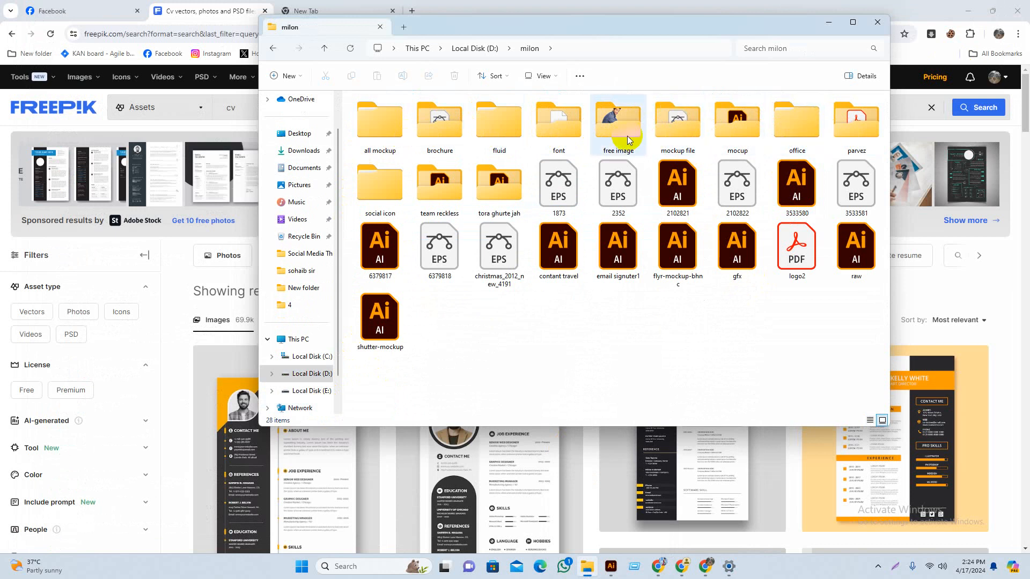
double_click(357, 192)
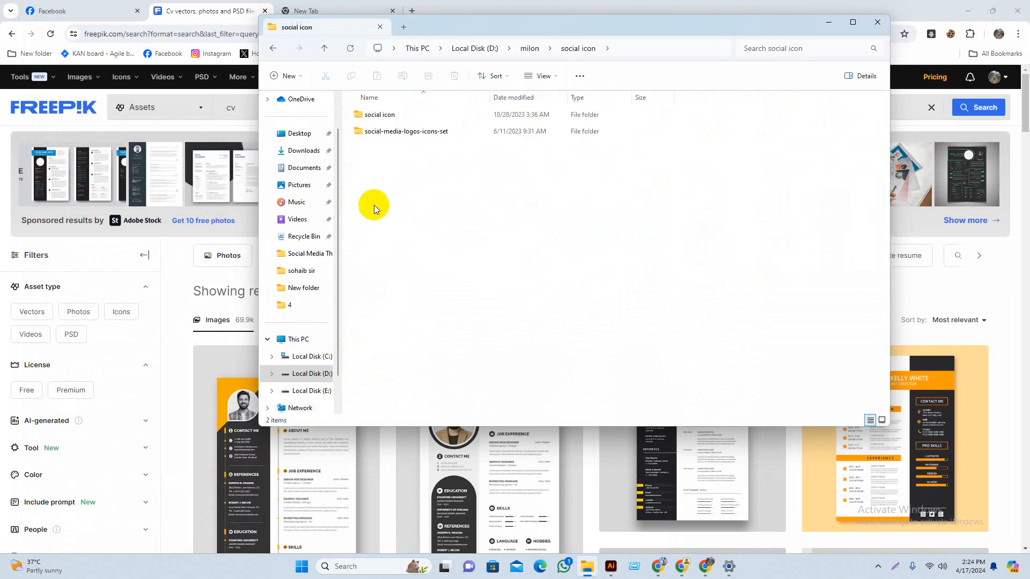
double_click(426, 131)
double_click(386, 115)
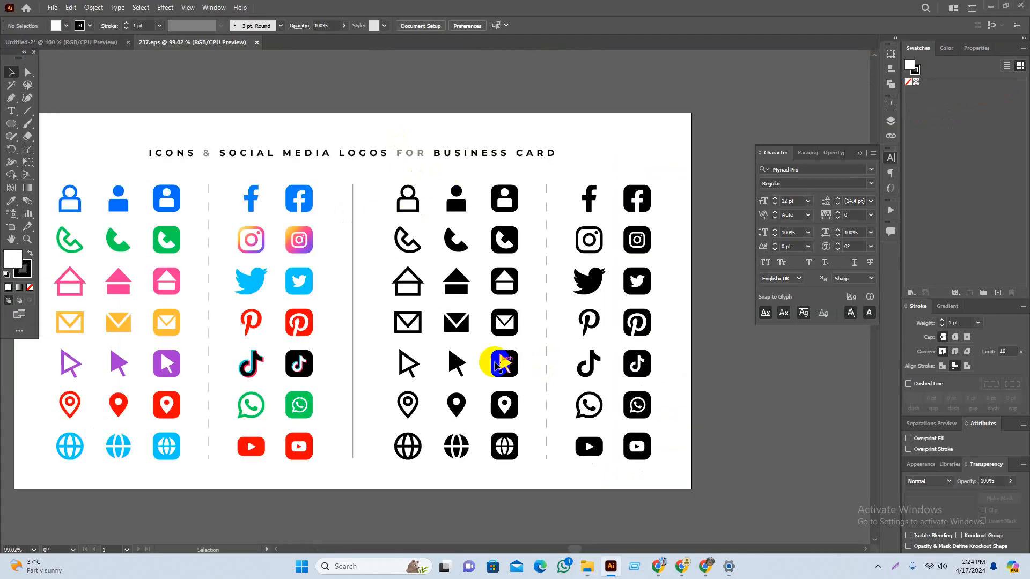
Step: Inspect the icon sheet's black Twitter icon group and check the résumé reference image
click(534, 307)
click(629, 260)
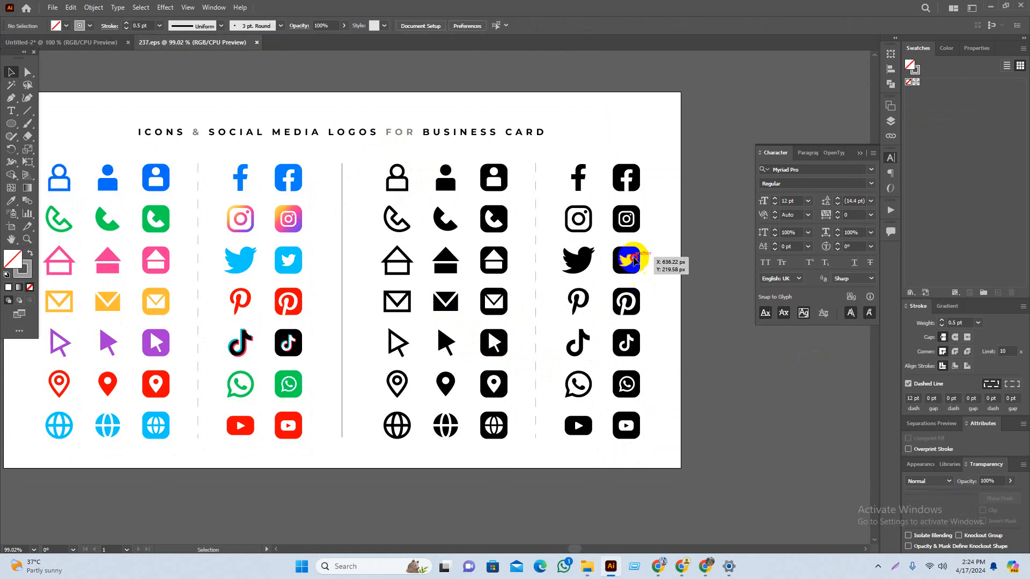
click(708, 315)
scroll(708, 315, right, 2)
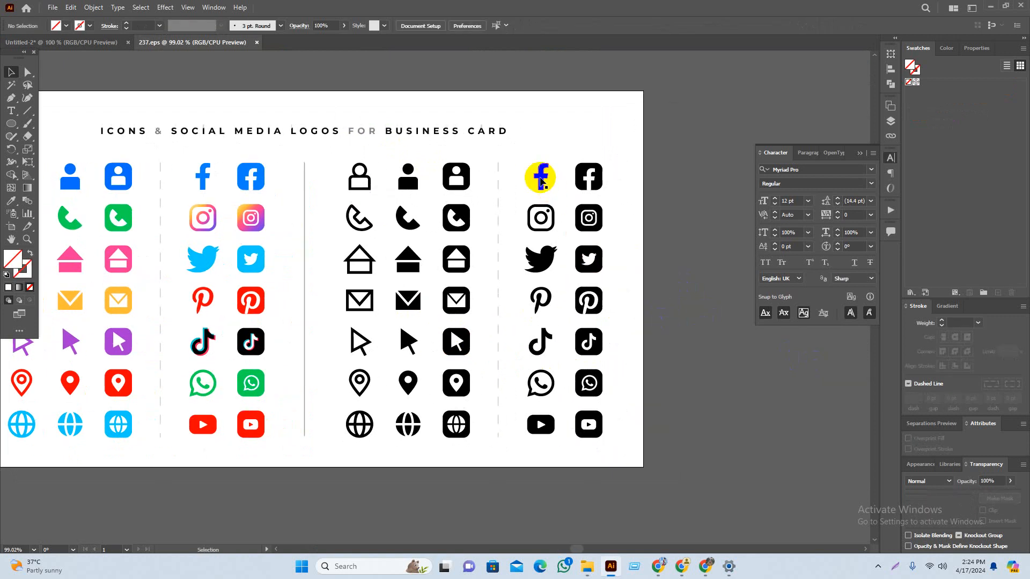
click(107, 42)
scroll(515, 471, right, 3)
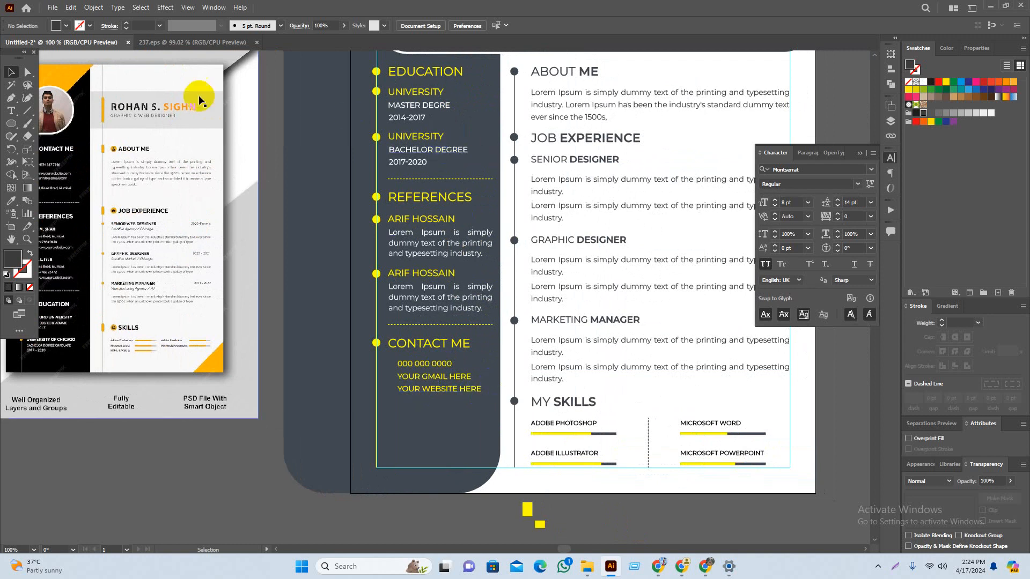
click(177, 58)
click(183, 42)
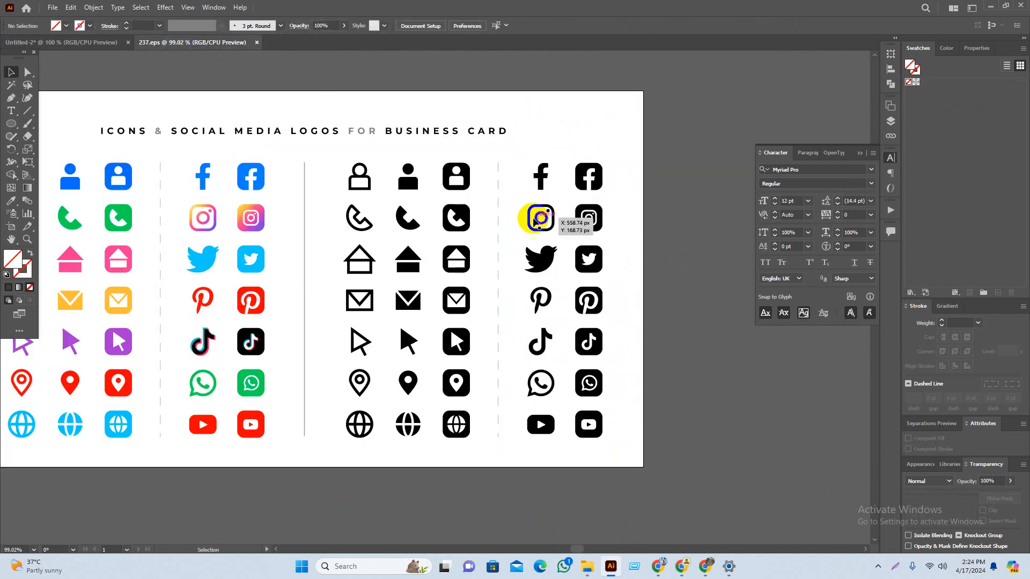
Step: Select the outline Facebook, Instagram, Twitter, WhatsApp and globe icons on the 237.eps sheet
click(539, 177)
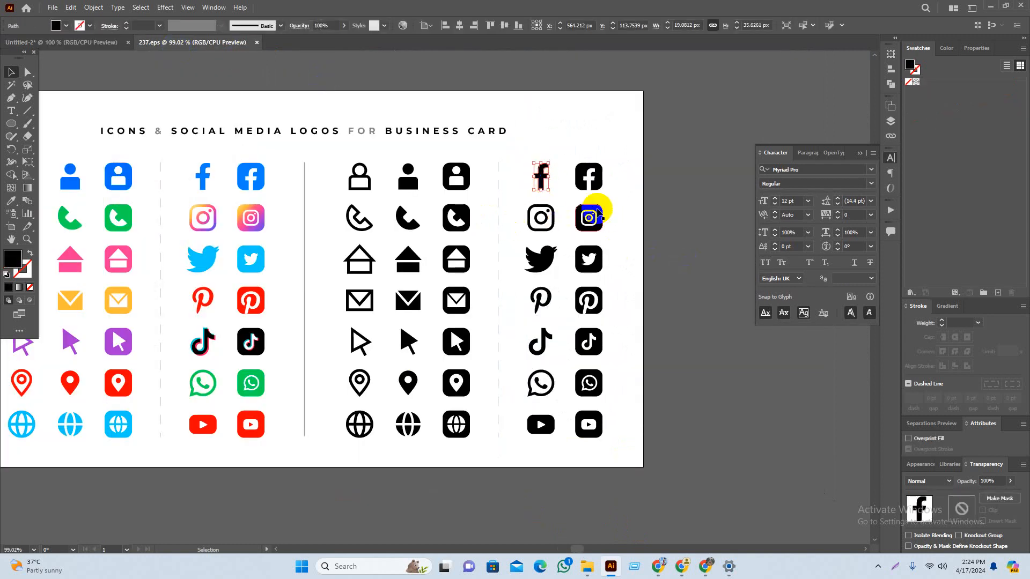
shift+click(551, 222)
shift+click(550, 252)
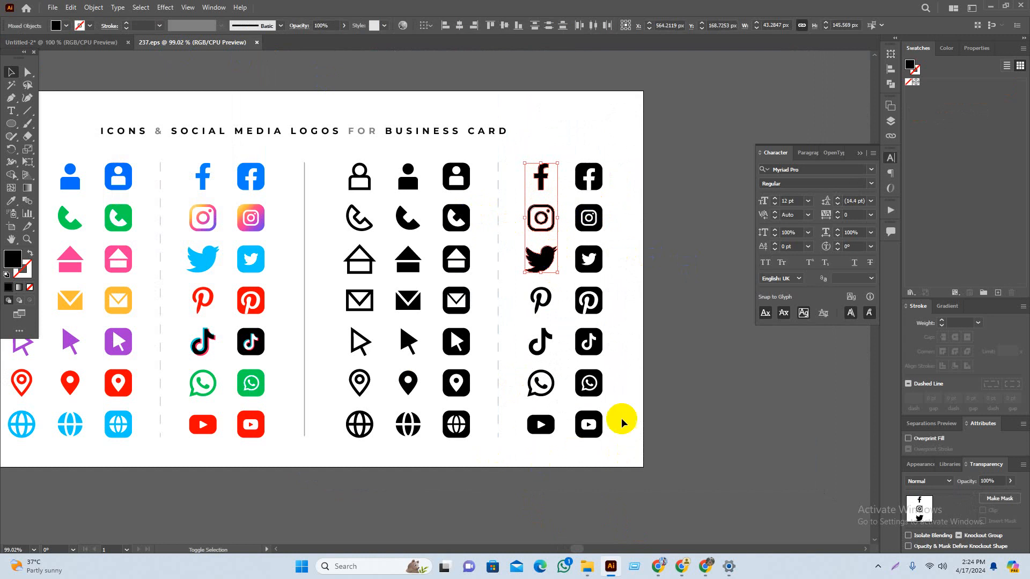
shift+click(550, 385)
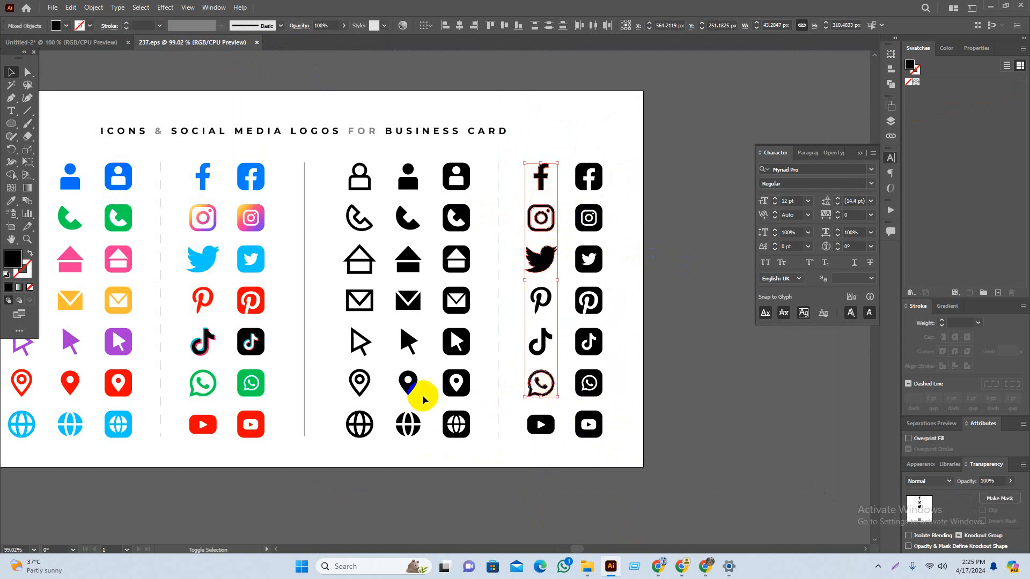
shift+click(360, 425)
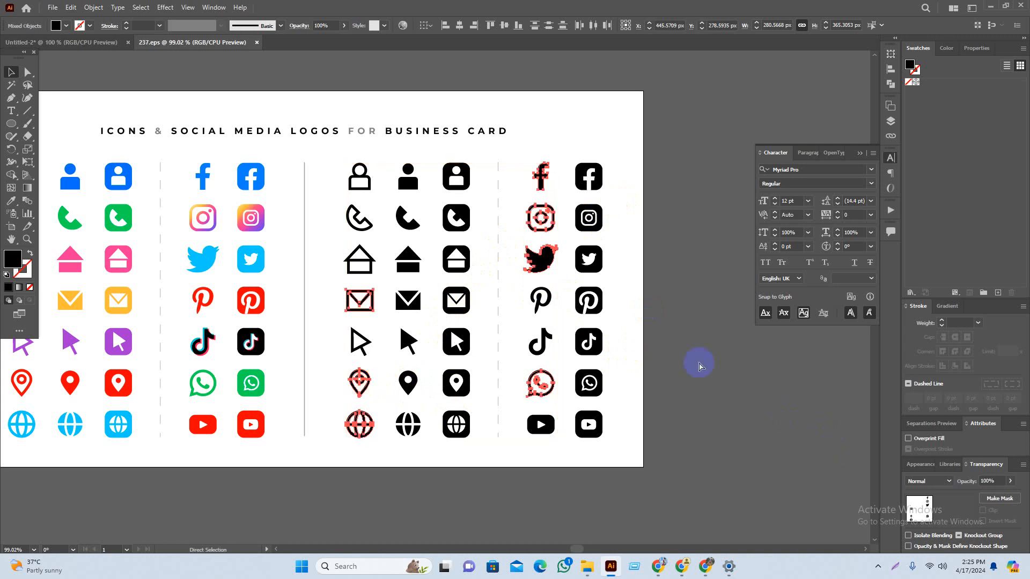
Step: Copy the outline icons and paste them into the résumé below the design
key(a)
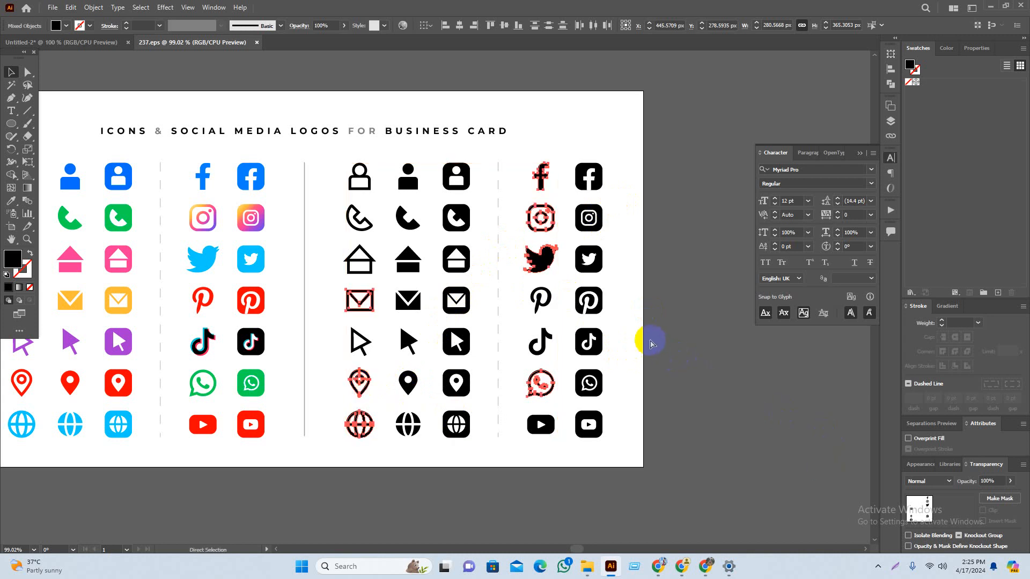
key(ctrl+c)
click(107, 44)
drag(388, 310, 528, 156)
key(ctrl+v)
drag(501, 280, 402, 371)
Step: Scale the envelope, pin, globe and WhatsApp icons to about 42% beside the Contact Me lines
click(462, 412)
drag(462, 411, 479, 410)
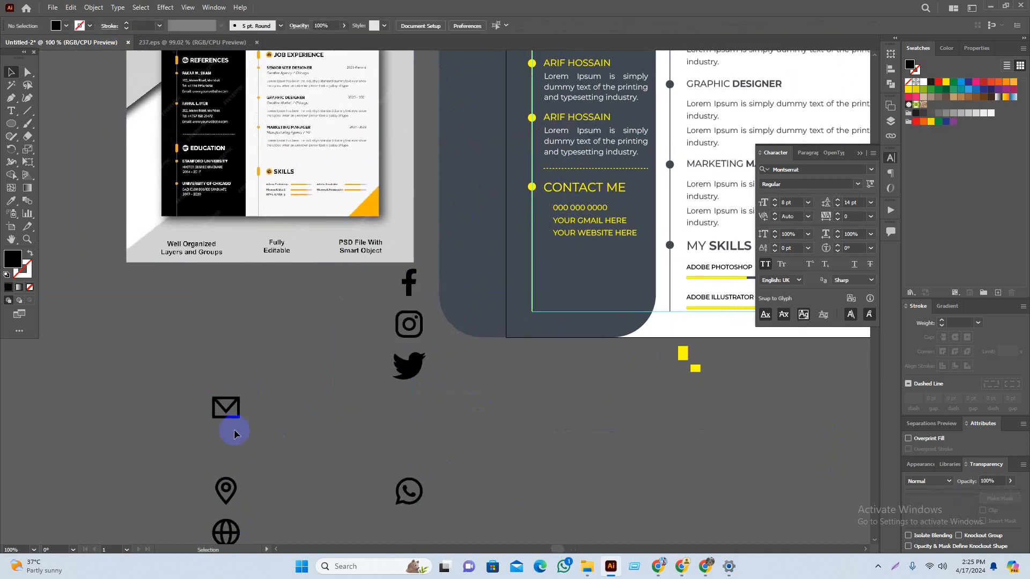
drag(210, 402, 245, 293)
drag(226, 281, 315, 524)
shift+click(446, 396)
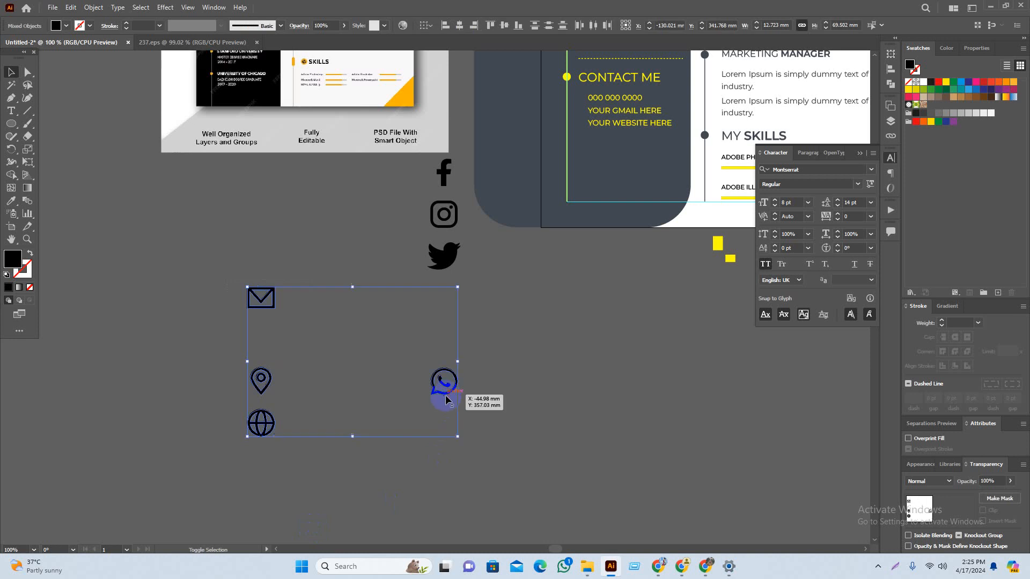
drag(457, 362, 603, 317)
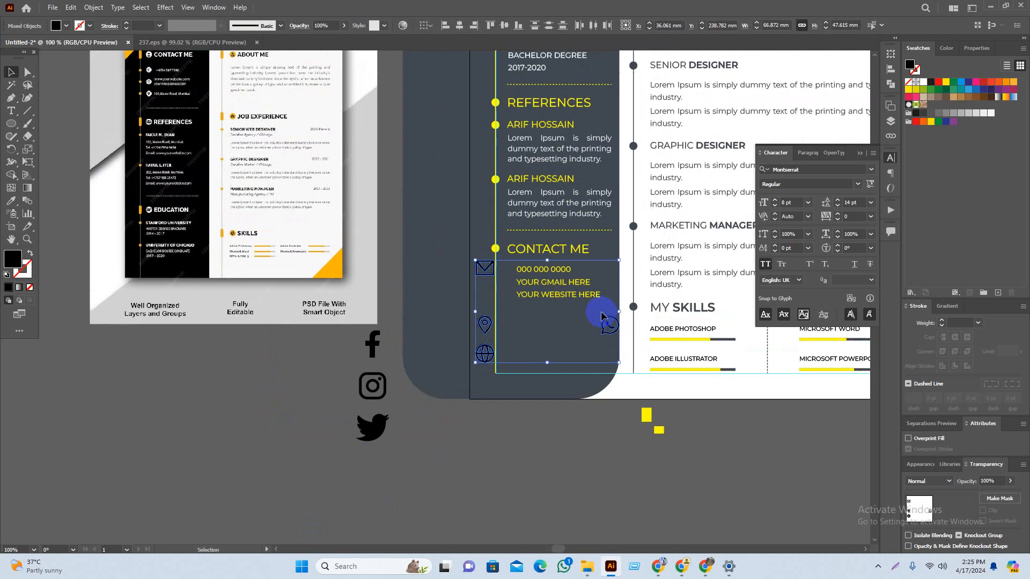
key(ctrl+plus)
key(ctrl+plus)
key(ctrl+plus)
drag(679, 297, 570, 411)
key(ctrl+plus)
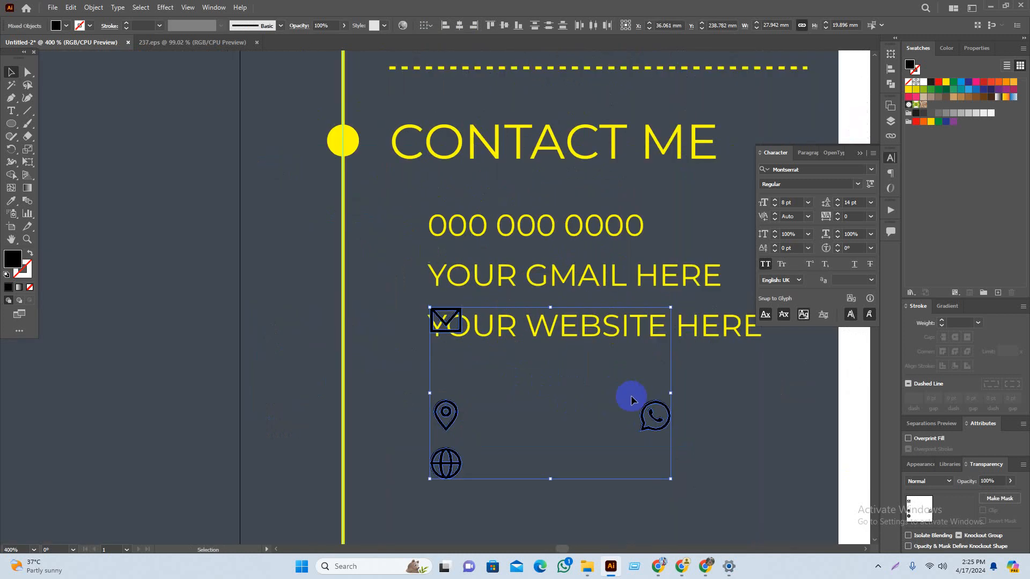
drag(655, 423, 418, 228)
Step: Place the envelope beside YOUR GMAIL HERE and the globe beside YOUR WEBSITE HERE
click(443, 407)
scroll(390, 266, up, 1)
drag(106, 148, 417, 285)
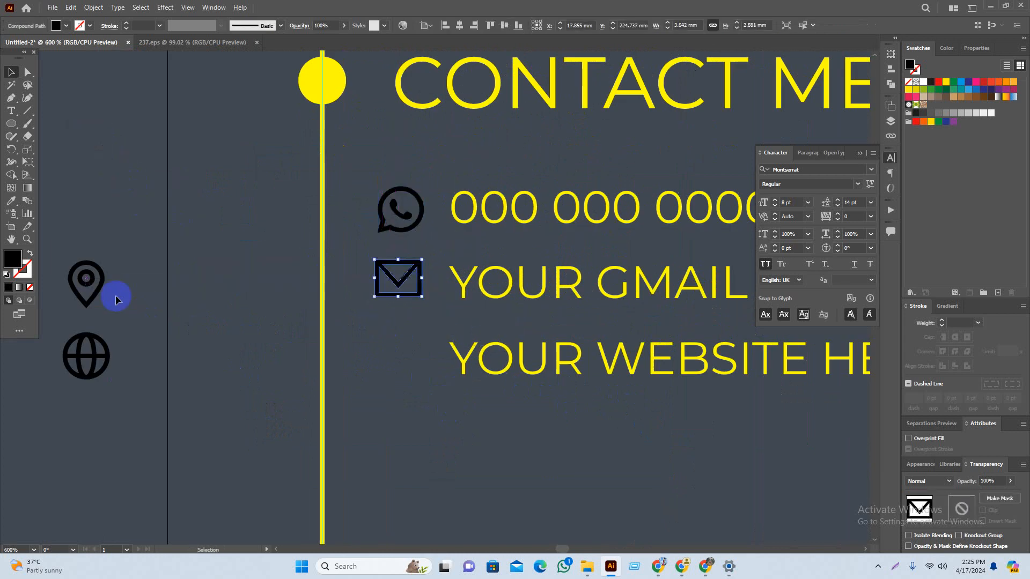
drag(102, 346, 423, 348)
Step: Centre the envelope icon vertically on the YOUR GMAIL line, using the text as key object
shift+click(401, 379)
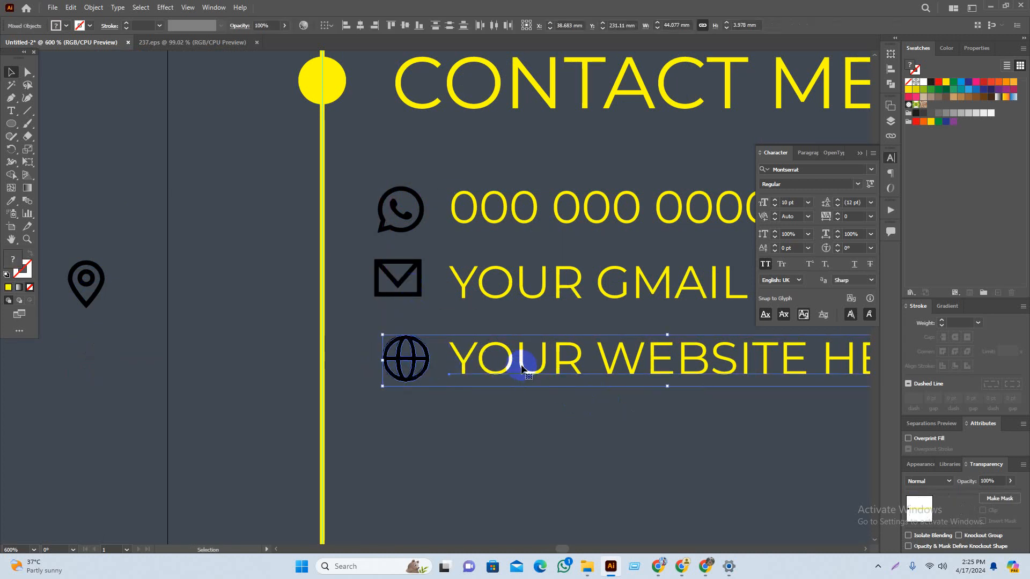
click(494, 272)
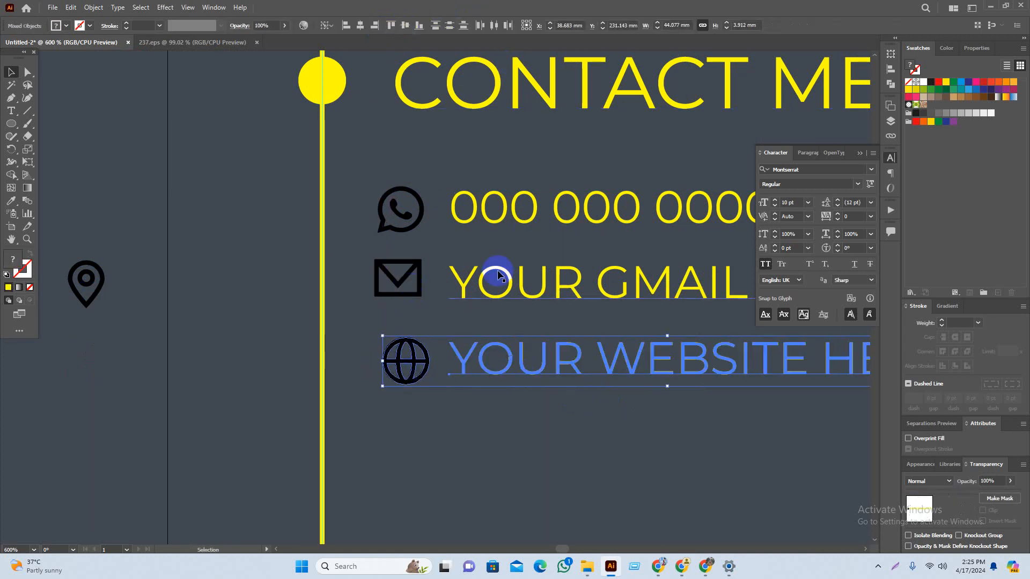
click(412, 276)
shift+click(494, 296)
click(508, 291)
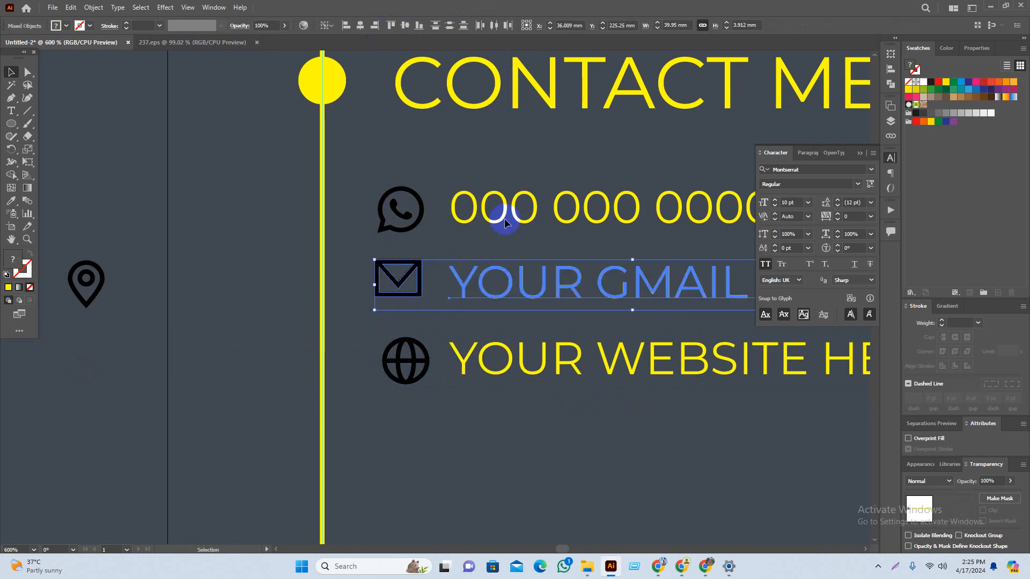
click(403, 25)
Step: Pair the WhatsApp icon with the phone-number line for alignment
click(484, 199)
shift+click(414, 219)
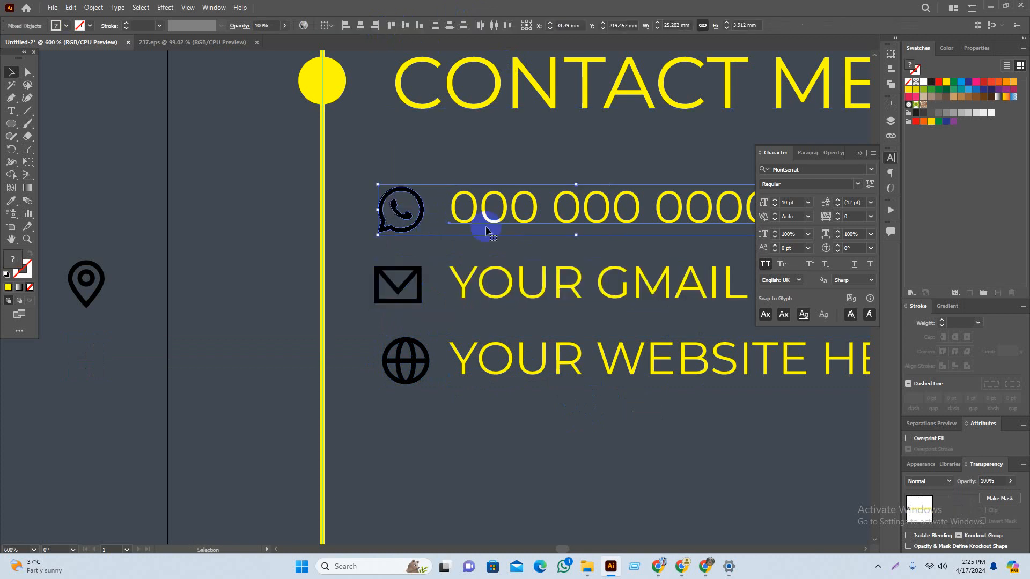
click(395, 156)
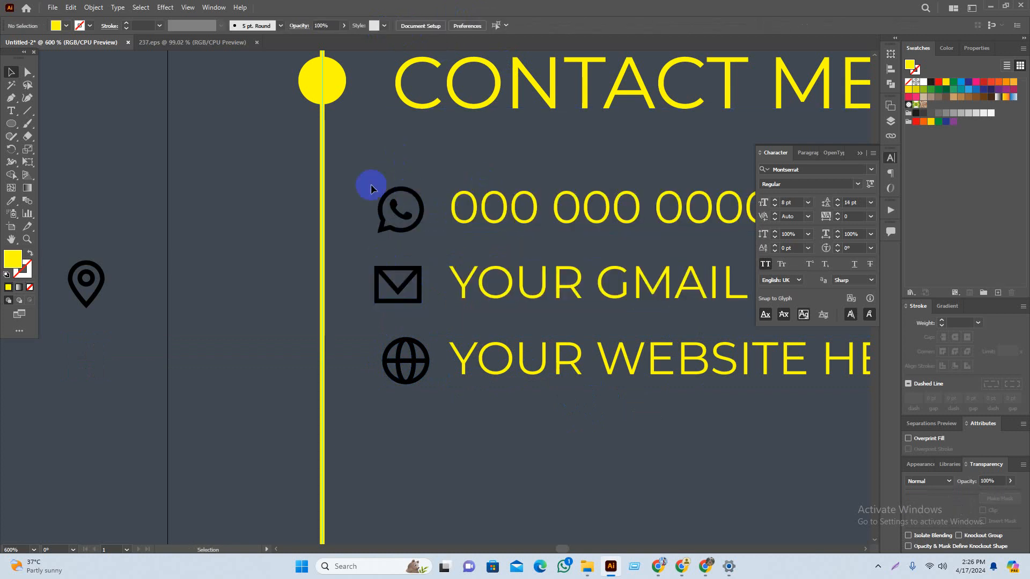
Step: Centre the three contact icons horizontally and give them the text's yellow with the Eyedropper
drag(365, 168, 419, 412)
click(459, 26)
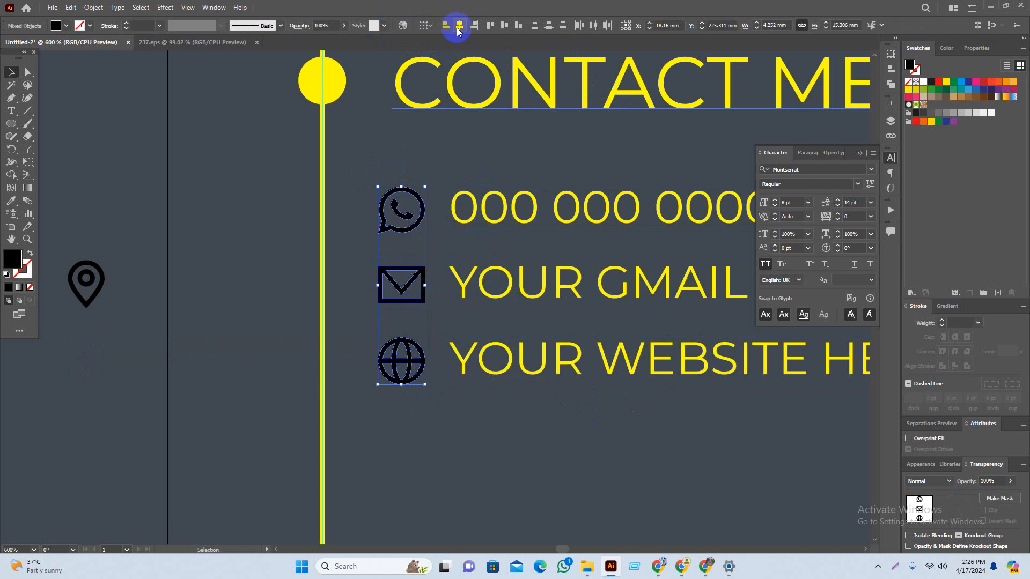
key(i)
click(496, 220)
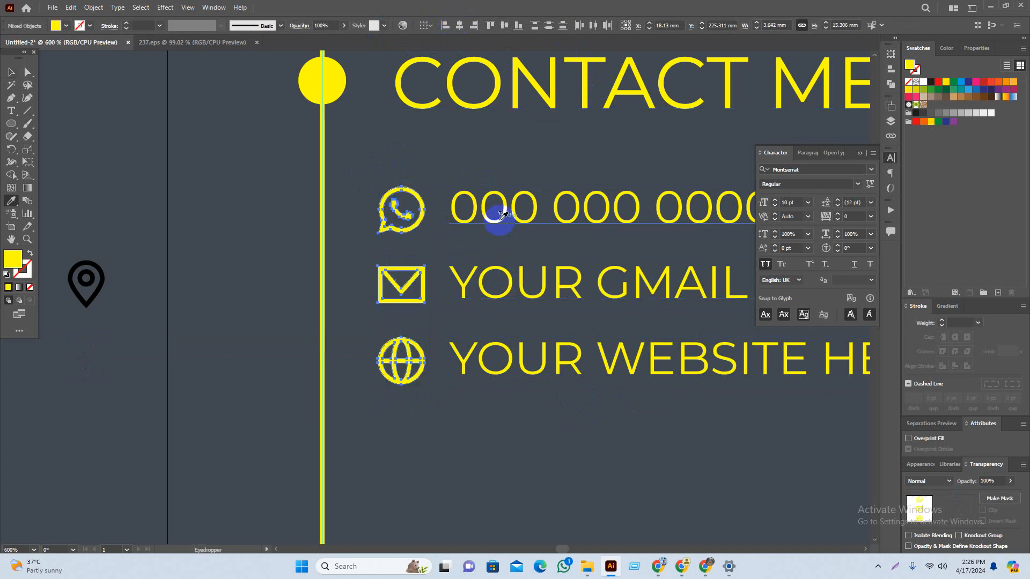
key(v)
click(433, 283)
Step: Shift the contact icons and their three text lines slightly to the right
scroll(487, 427, down, 1)
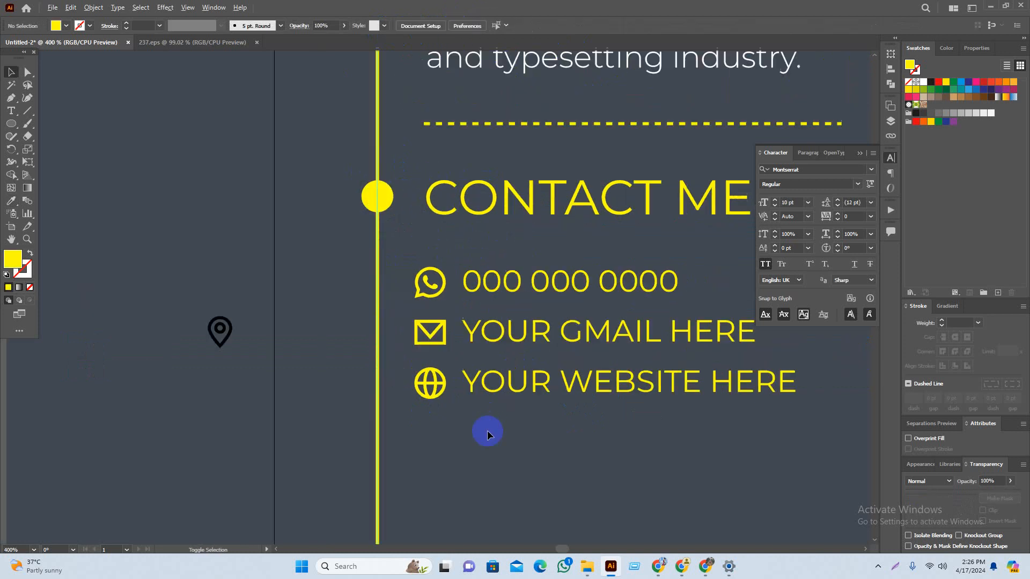
drag(623, 434, 533, 427)
drag(464, 418, 464, 419)
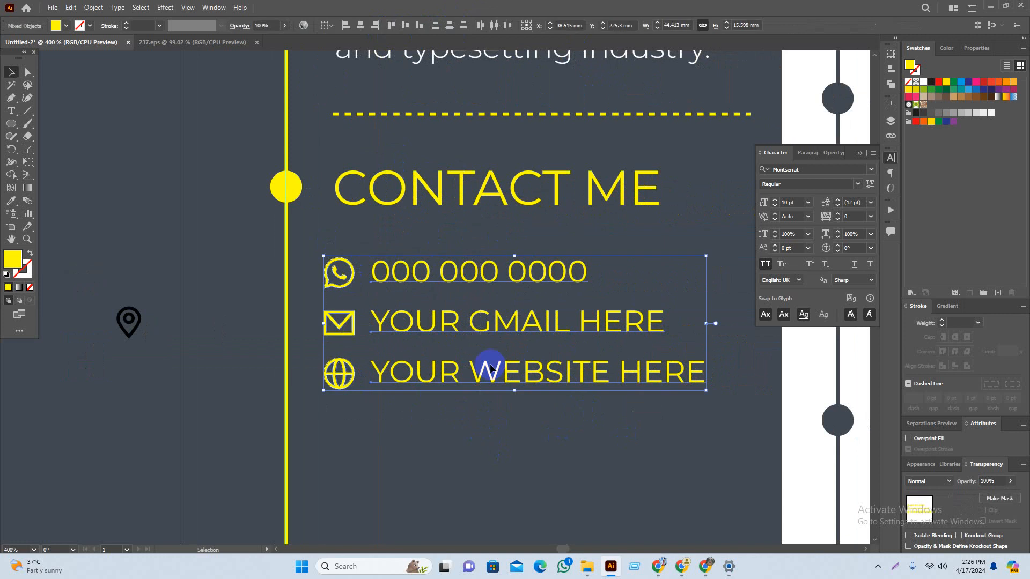
drag(460, 269, 556, 398)
click(480, 421)
drag(520, 335, 531, 334)
click(533, 442)
Step: Move the location pin under the globe, colour it the globe's yellow, and centre it horizontally
scroll(551, 434, down, 2)
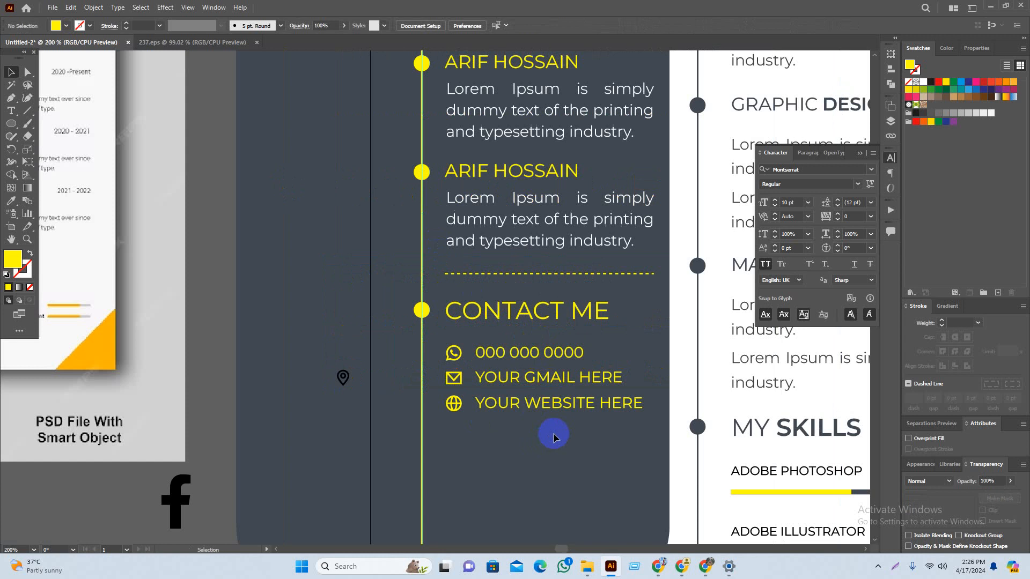
drag(548, 443, 551, 340)
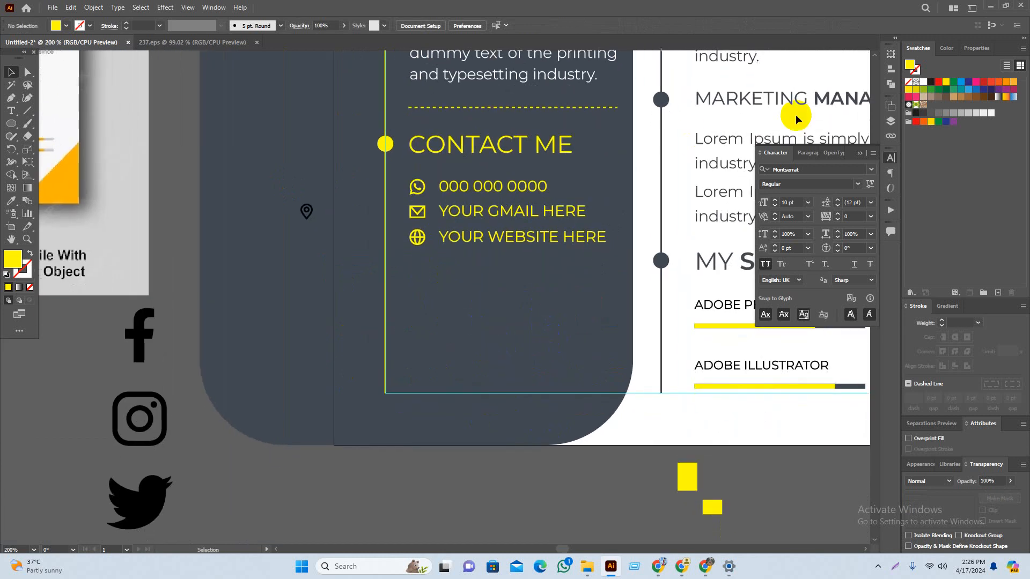
drag(308, 217, 418, 271)
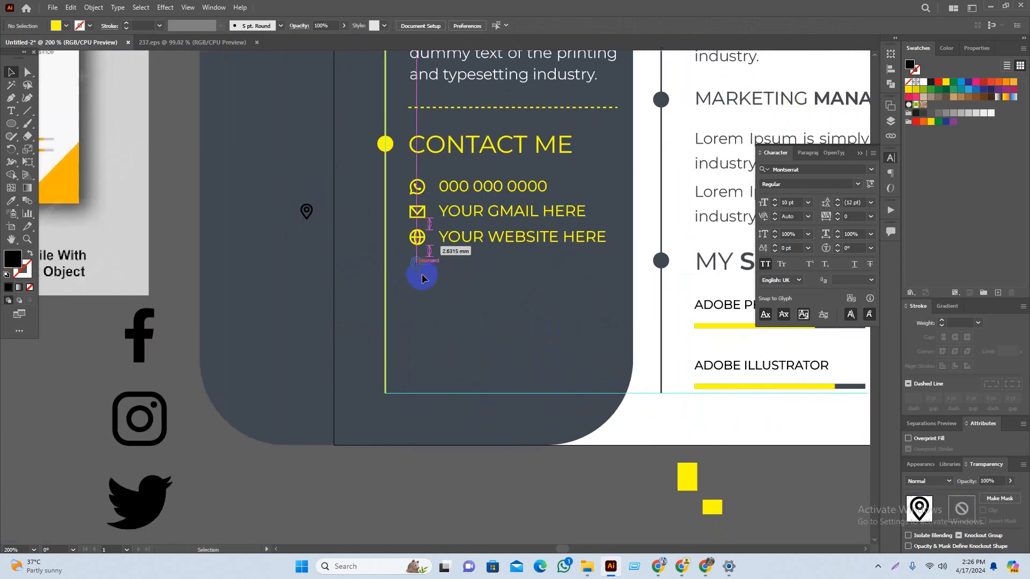
click(461, 256)
scroll(461, 257, up, 3)
click(371, 224)
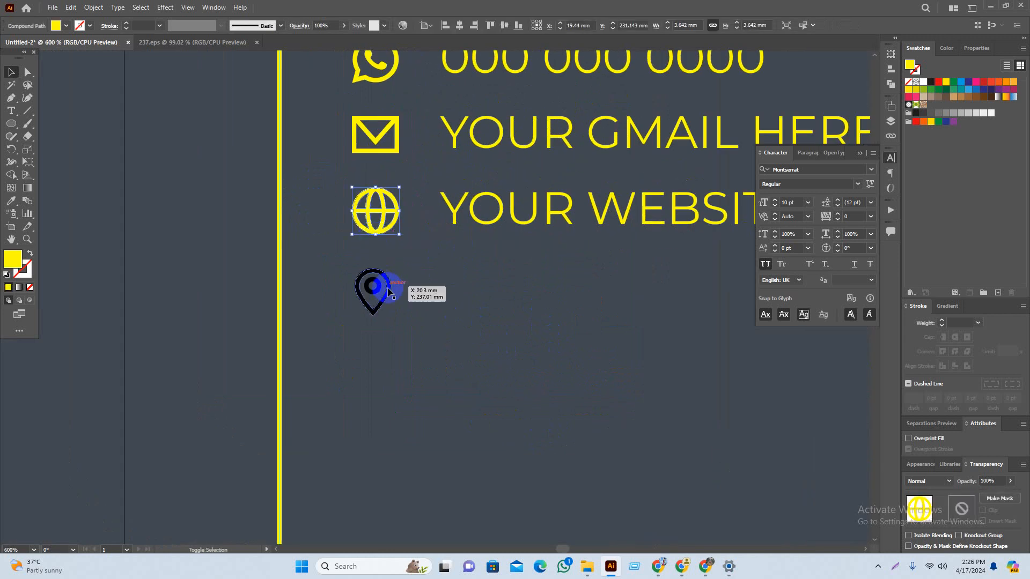
click(390, 290)
key(i)
click(377, 224)
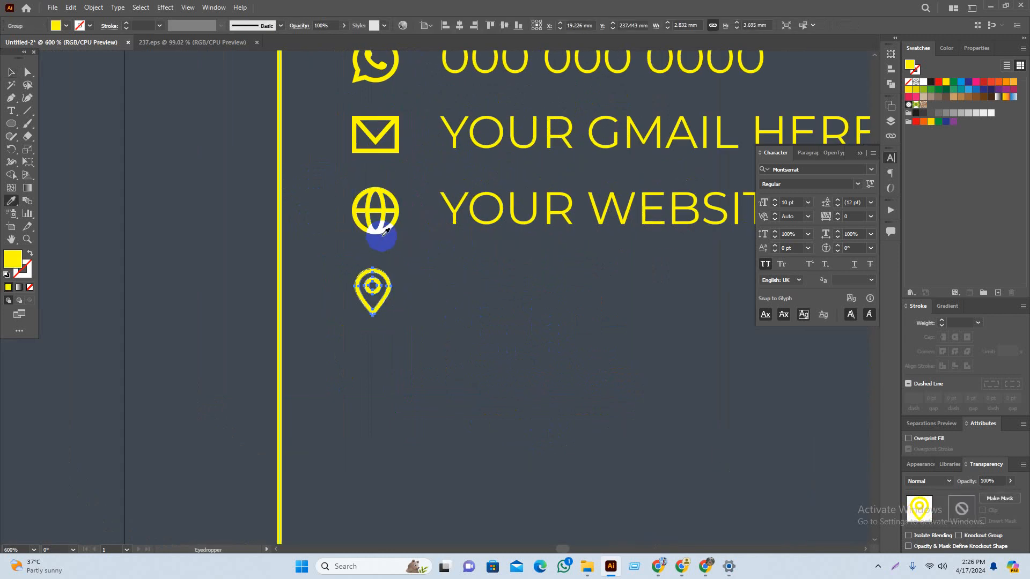
key(v)
shift+click(379, 222)
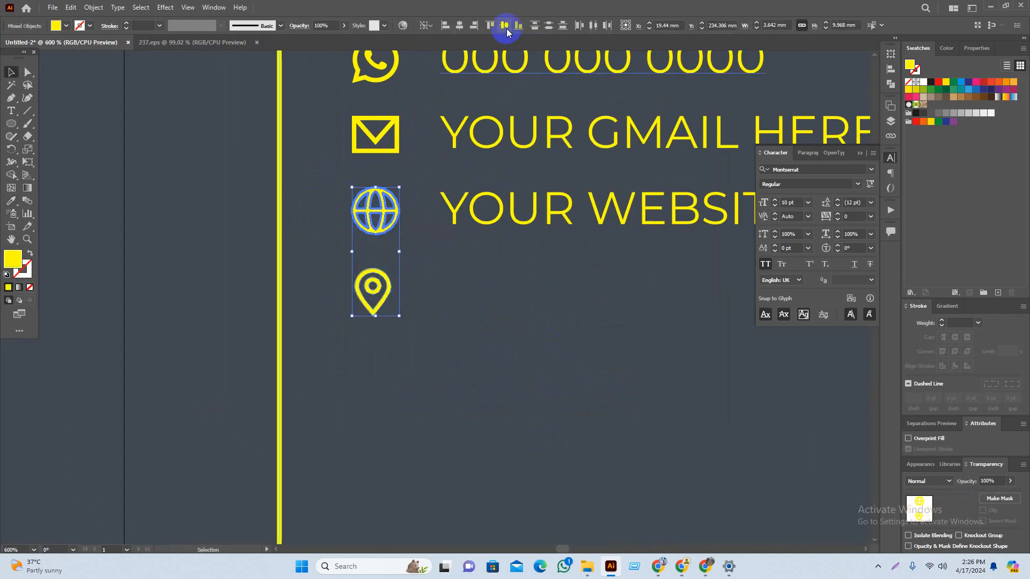
click(453, 28)
Step: Duplicate the YOUR WEBSITE HERE line downward so it sits level with the pin
click(526, 335)
drag(524, 337, 483, 350)
drag(445, 233, 445, 311)
Step: Change WEBSITE in the copied line to LOCATION, so it reads YOUR LOCATION HERE
triple_click(438, 301)
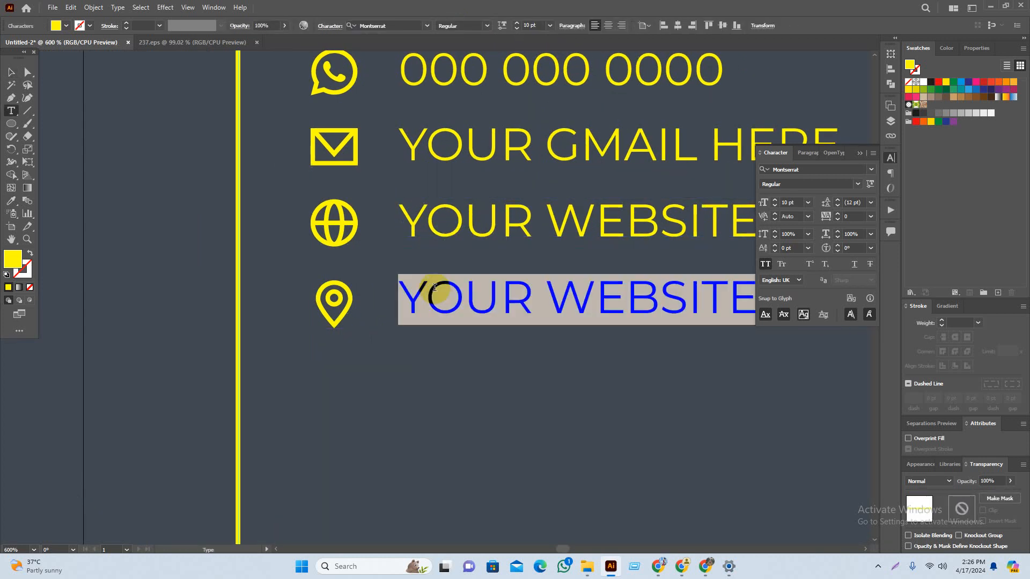
click(548, 285)
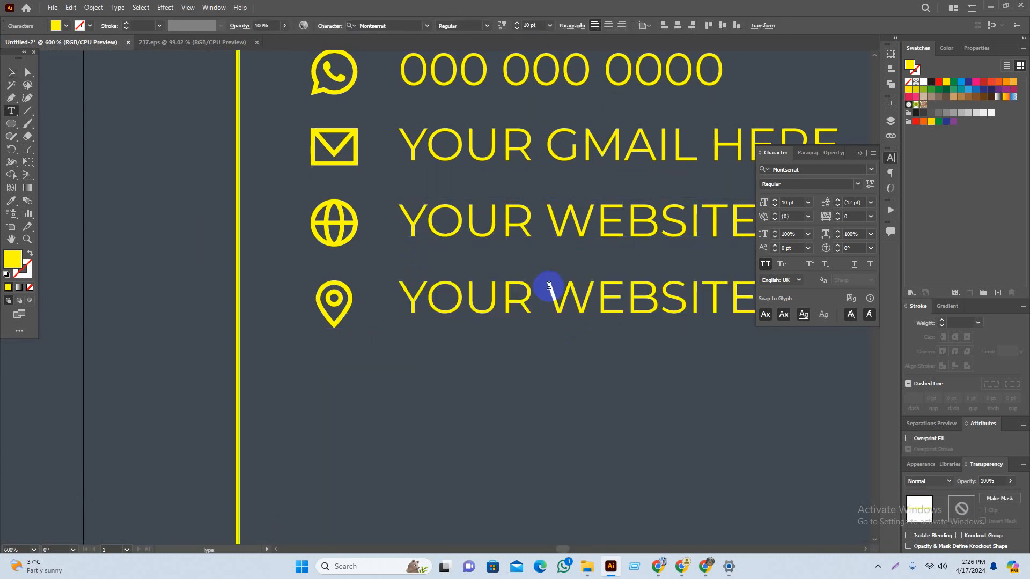
drag(545, 299, 744, 305)
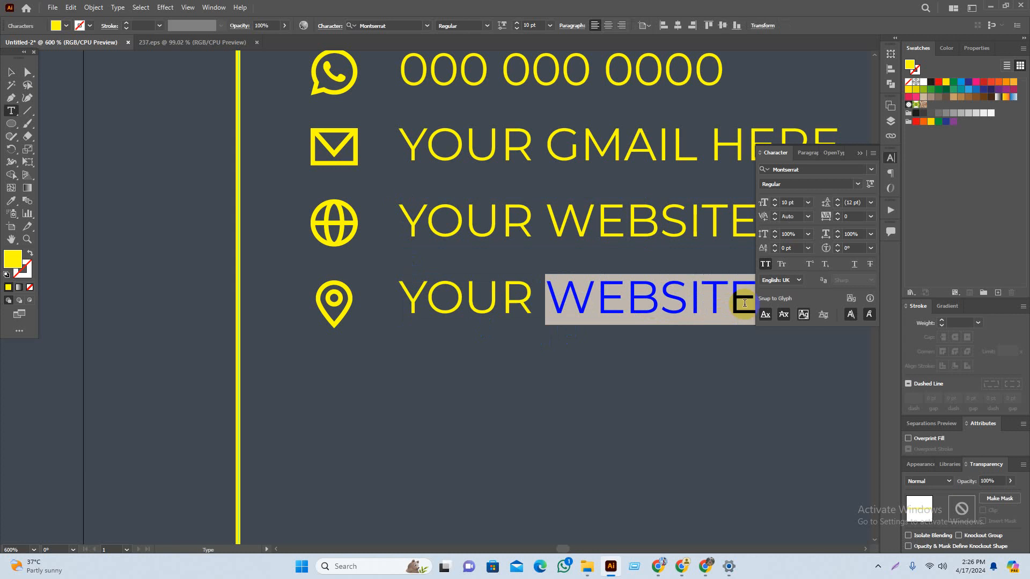
text(LOCATIO)
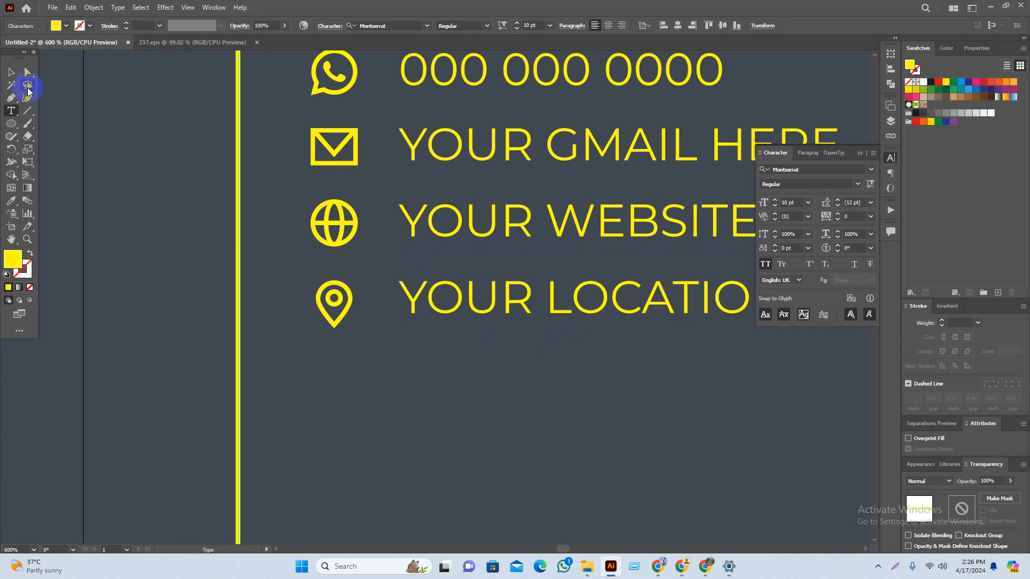
click(10, 71)
click(548, 392)
drag(548, 391, 333, 386)
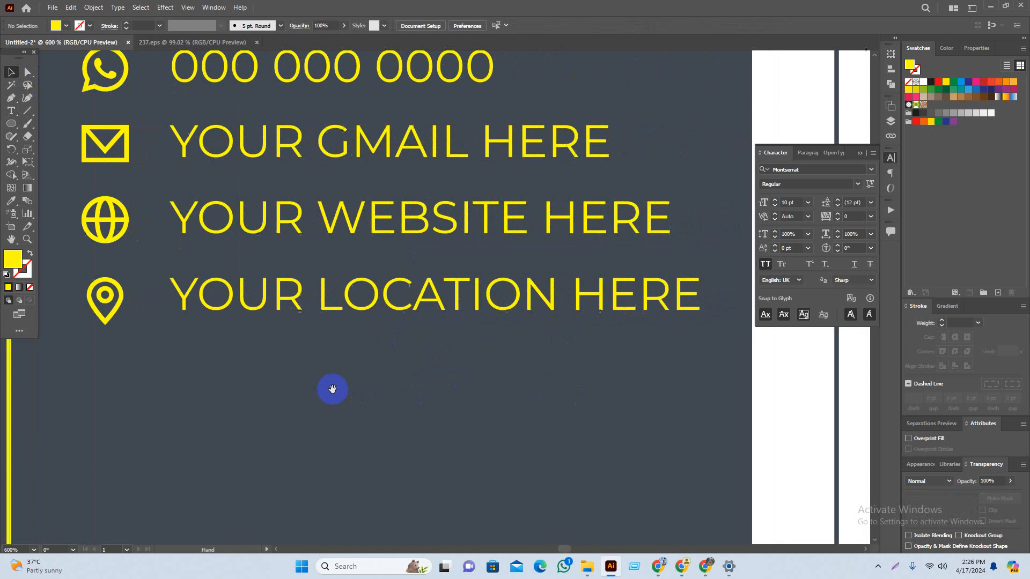
Step: Vertically centre the pin icon on the YOUR LOCATION HERE text
click(401, 317)
shift+click(94, 296)
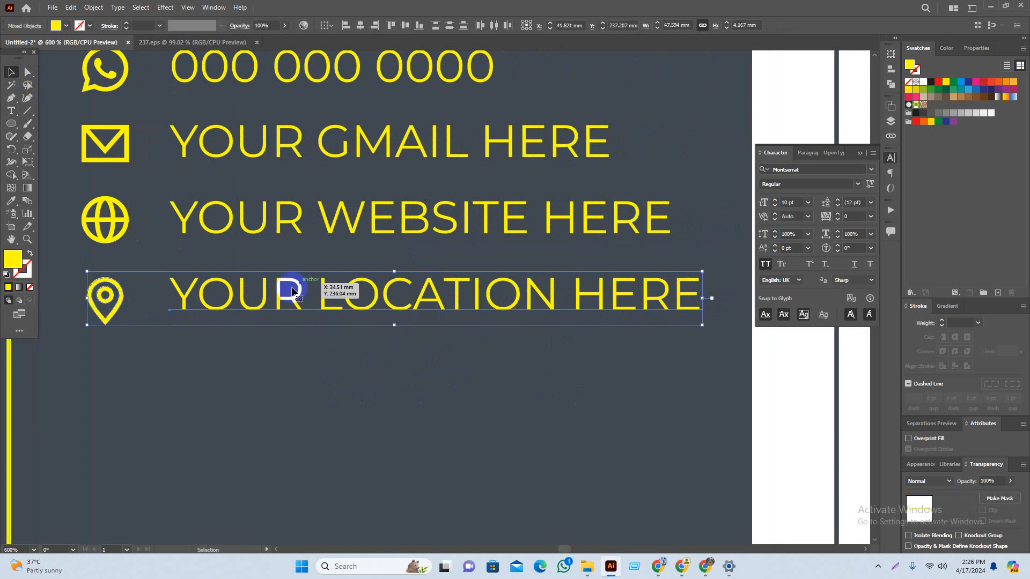
click(394, 27)
click(499, 371)
scroll(501, 378, down, 3)
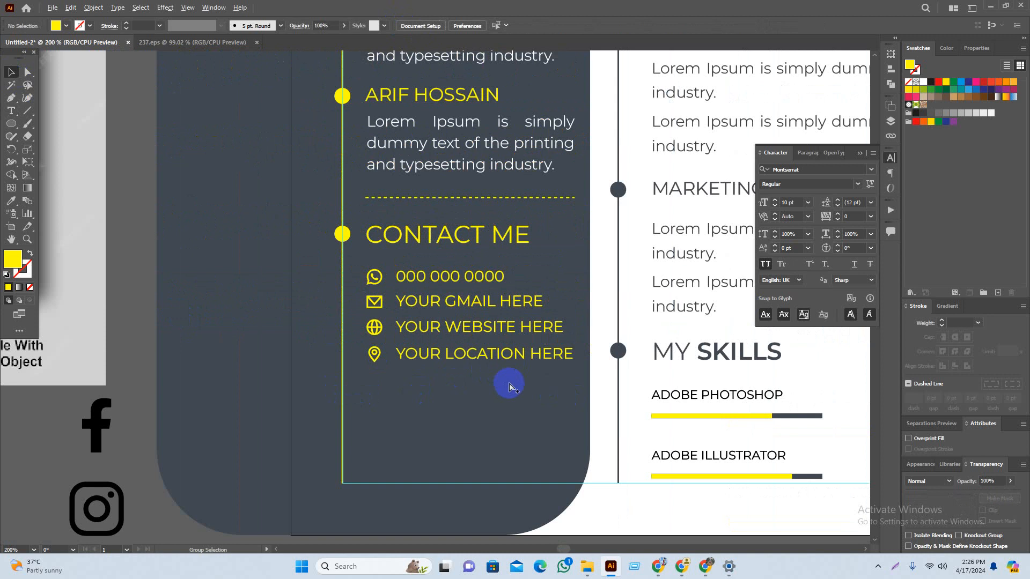
Step: Zoom out and find the Facebook, Instagram and Twitter icons outside the artboard
scroll(509, 385, down, 2)
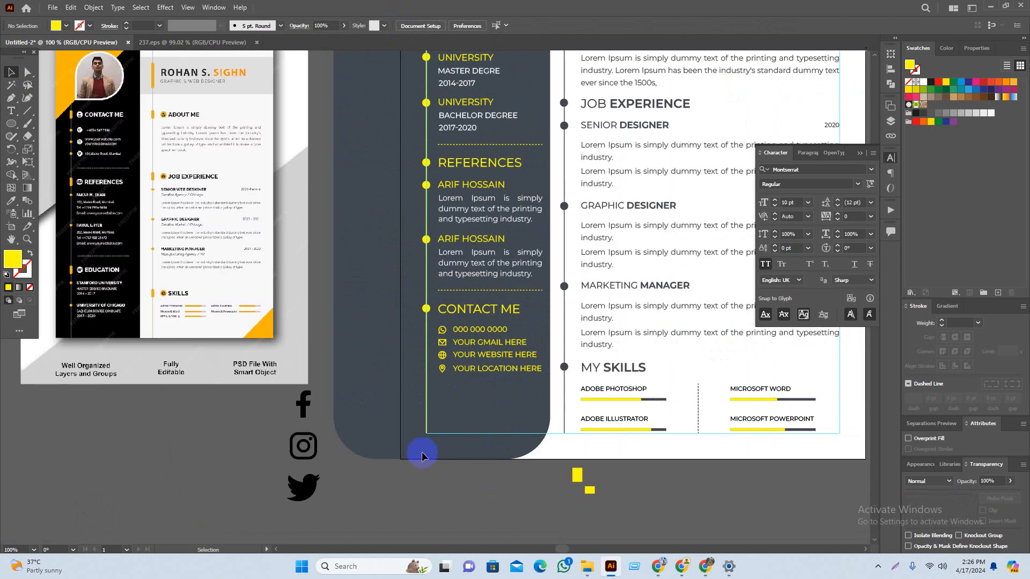
scroll(373, 500, down, 3)
scroll(373, 500, left, 2)
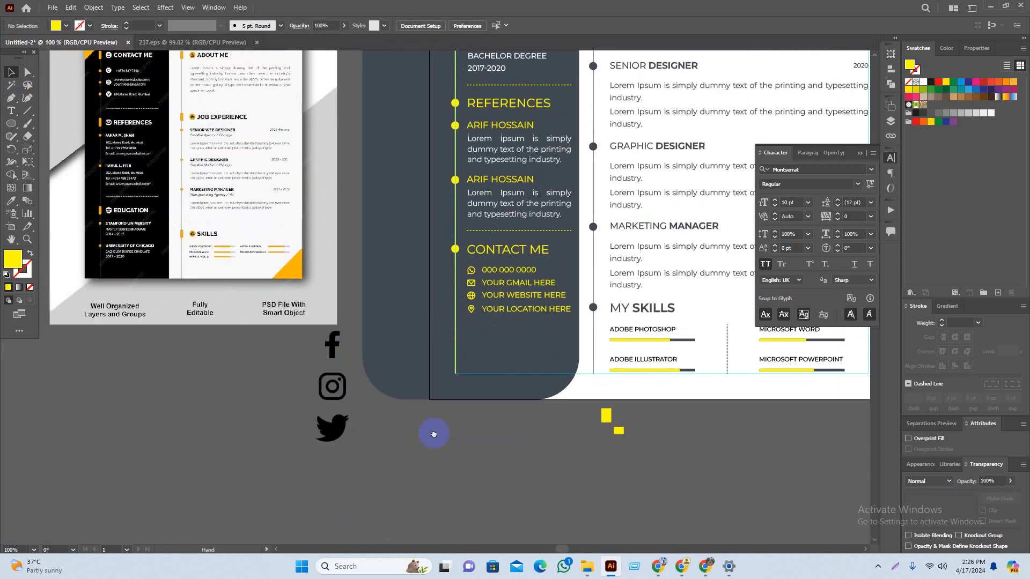
drag(383, 419, 383, 418)
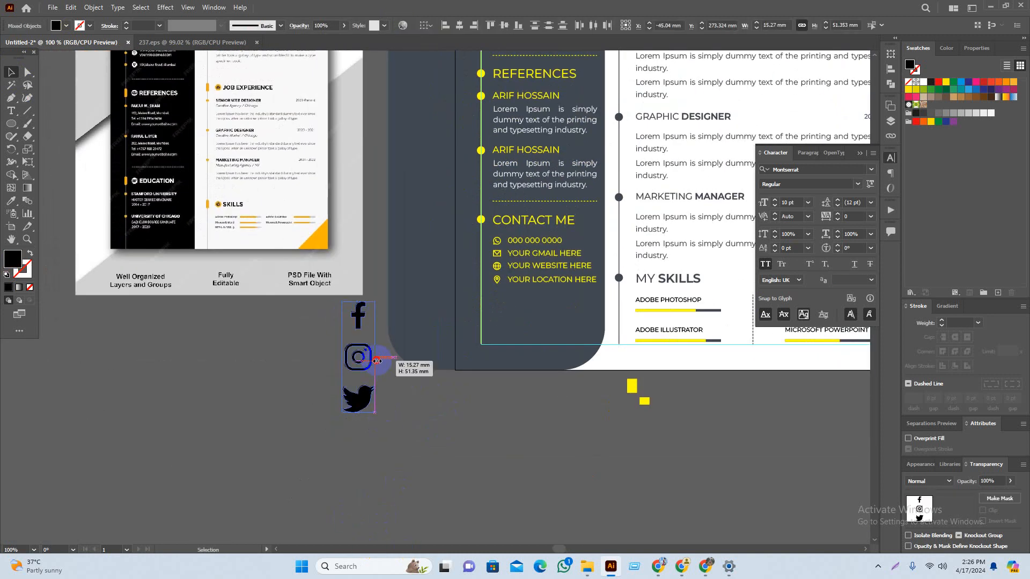
click(420, 436)
scroll(333, 441, down, 2)
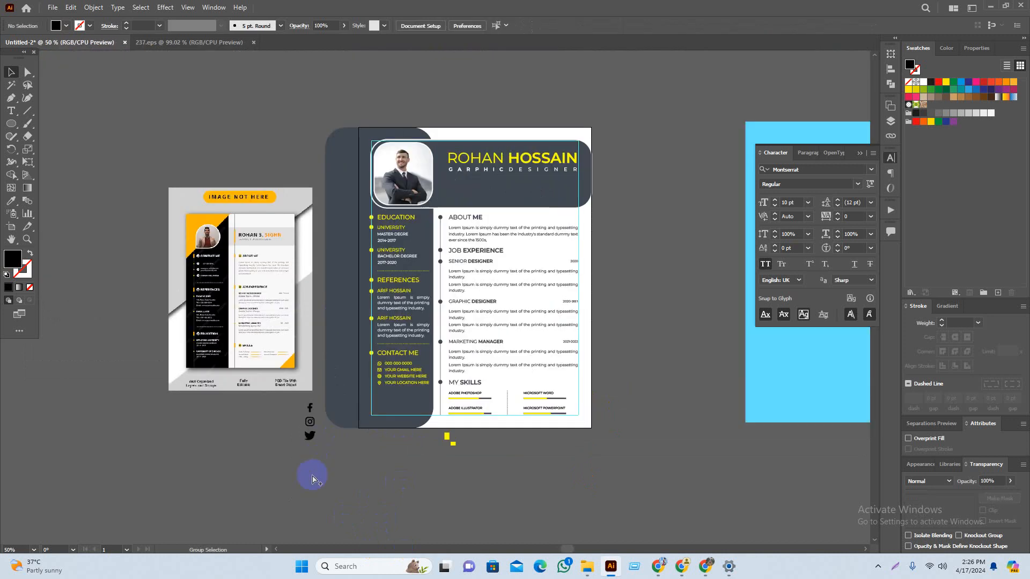
scroll(374, 445, up, 4)
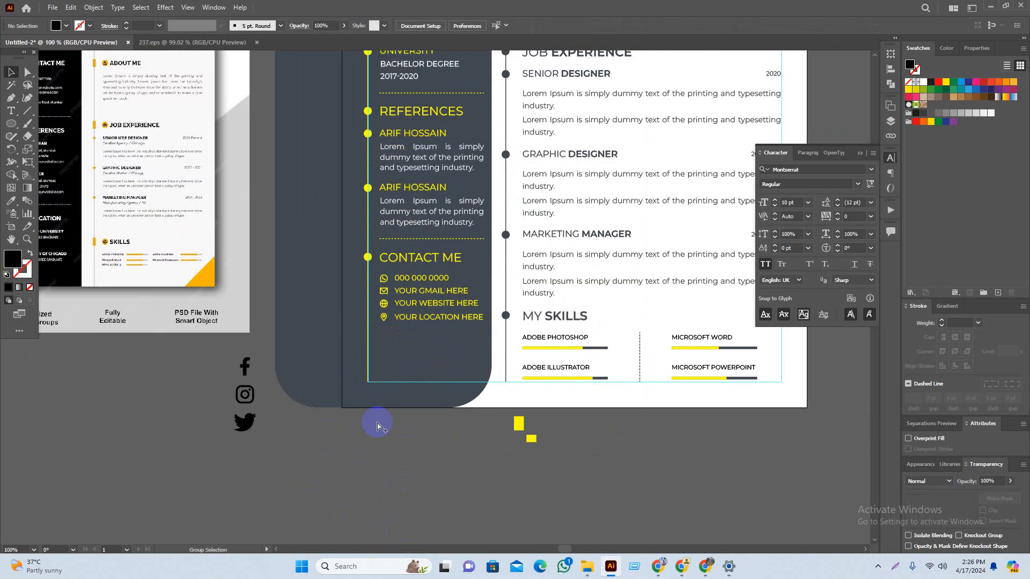
scroll(276, 431, up, 1)
Step: Place Instagram, Facebook and Twitter in a row at the bottom of the dark sidebar
drag(95, 358, 619, 292)
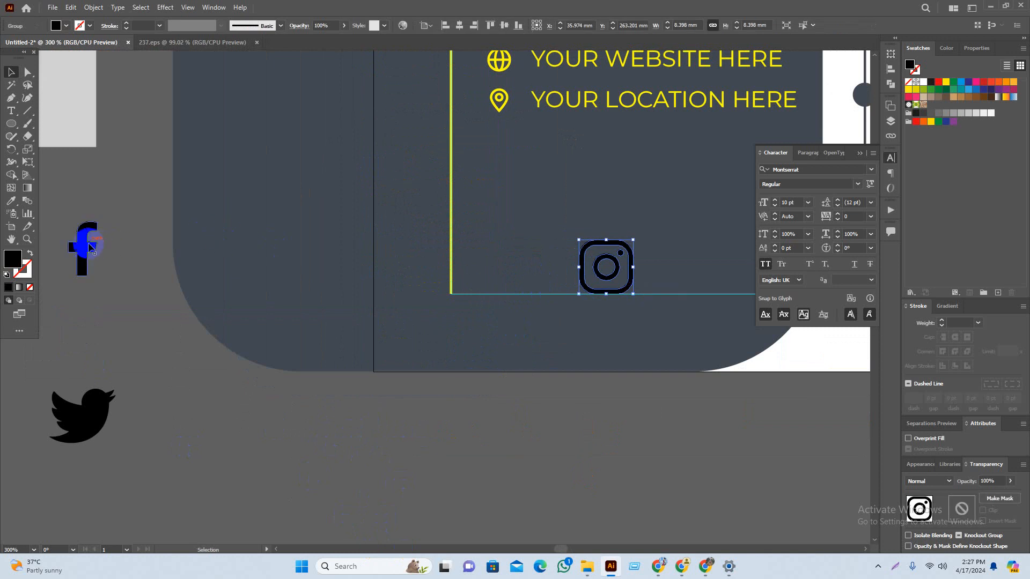
drag(90, 247, 499, 261)
drag(81, 416, 698, 260)
click(680, 494)
drag(643, 429, 538, 454)
scroll(569, 247, up, 2)
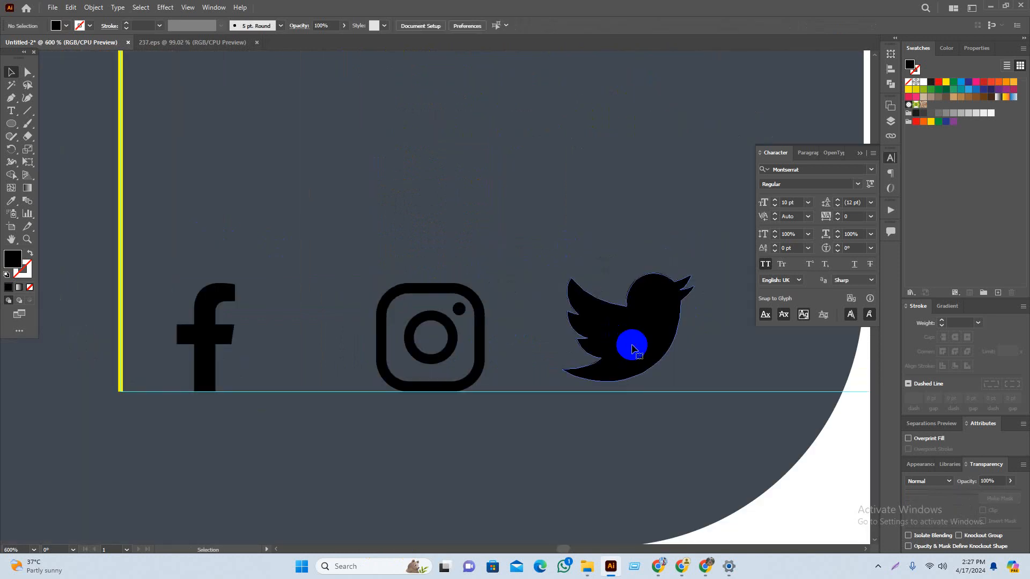
Step: Shrink the three social icons to about two-thirds size and space them evenly
click(632, 350)
shift+click(483, 338)
shift+click(223, 338)
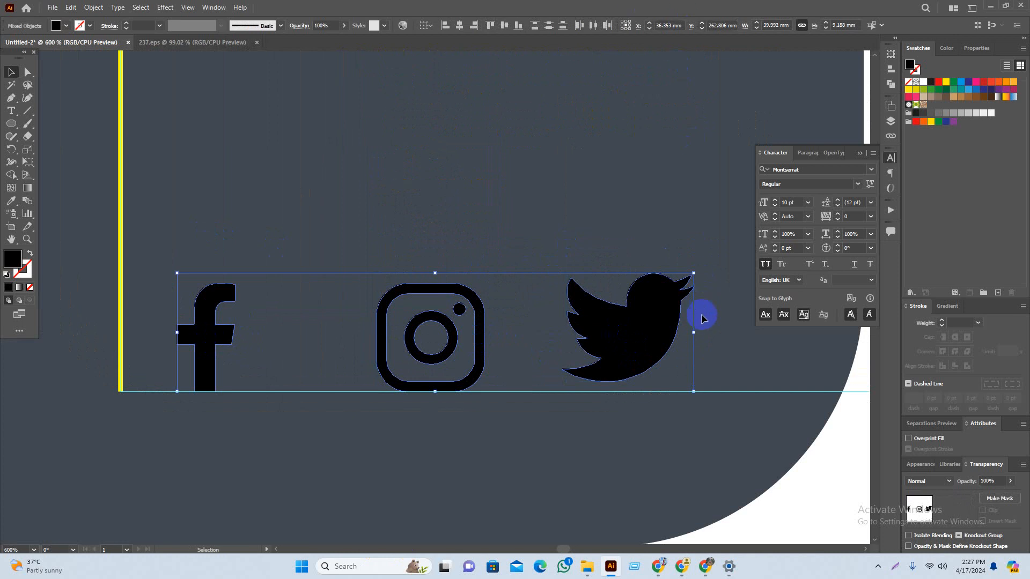
drag(702, 318, 605, 328)
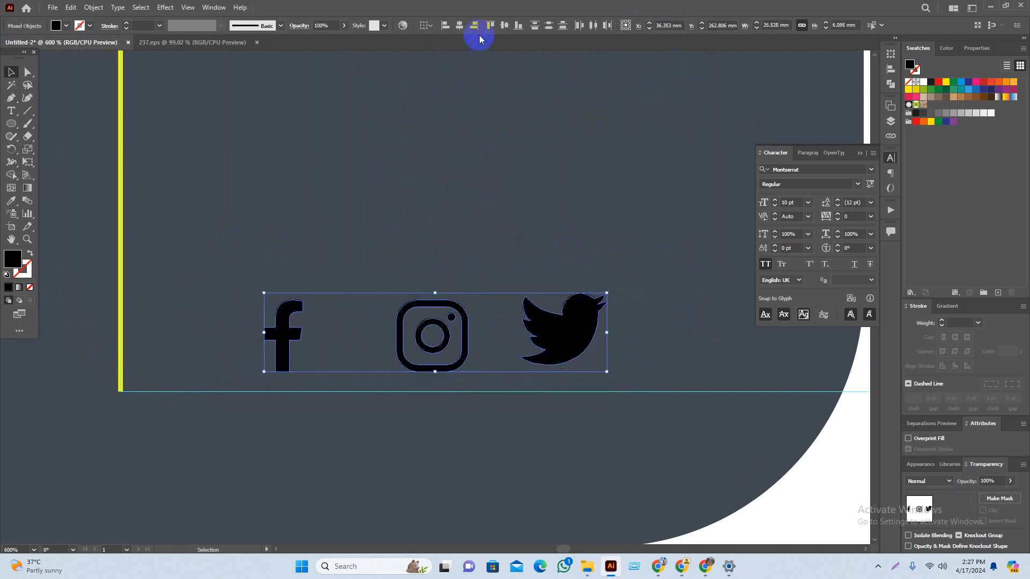
click(590, 27)
scroll(483, 349, down, 1)
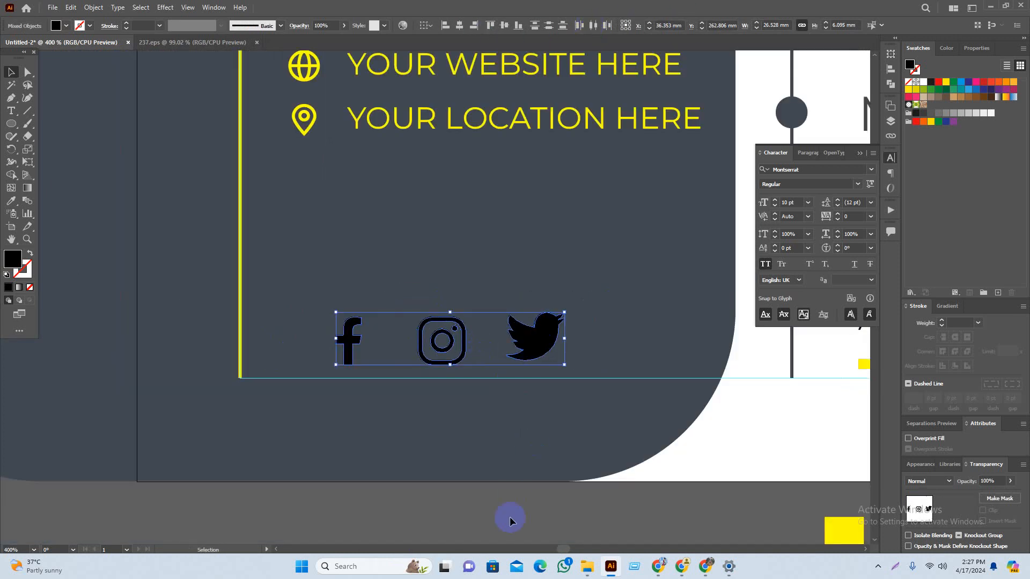
click(472, 520)
Step: Check the three social icons as a selection, then pick the Ellipse tool
scroll(394, 427, down, 1)
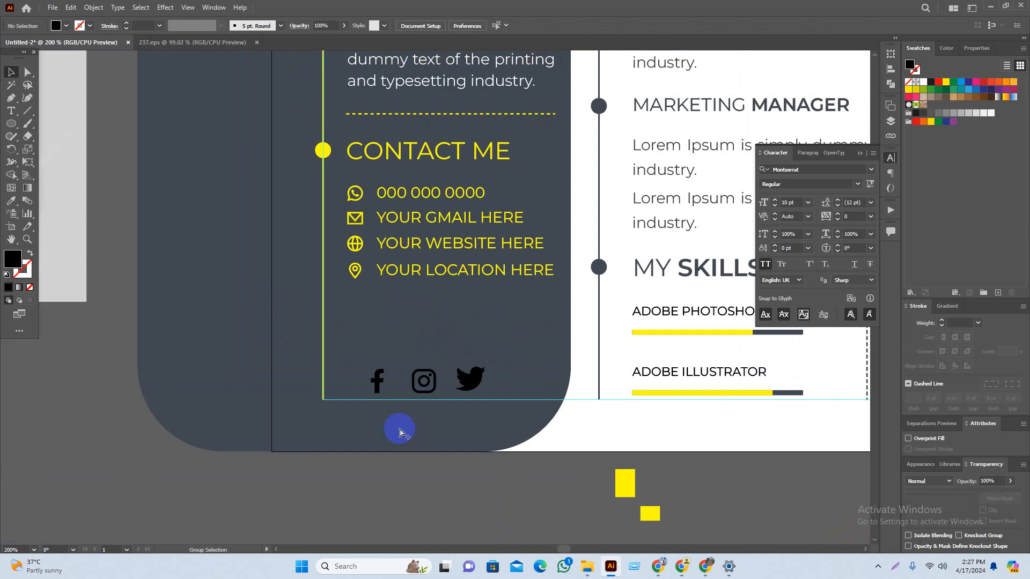
scroll(404, 397, up, 2)
click(469, 388)
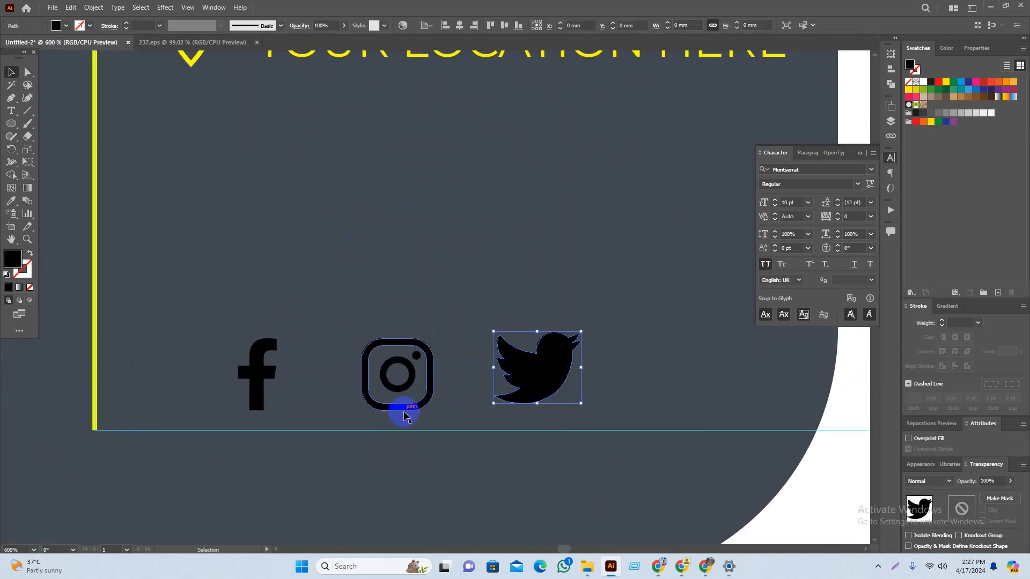
shift+click(428, 407)
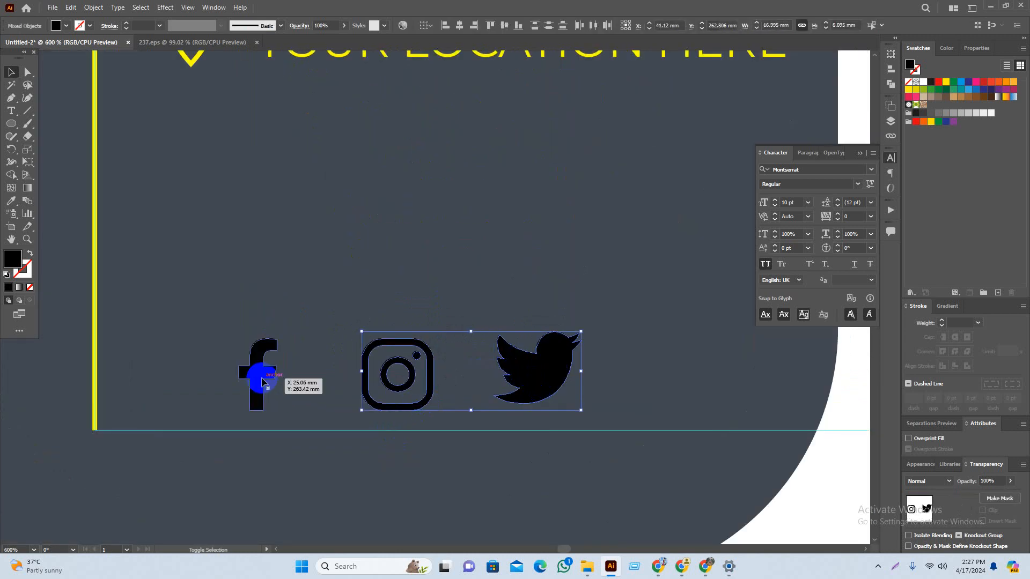
shift+click(262, 382)
click(471, 386)
click(12, 123)
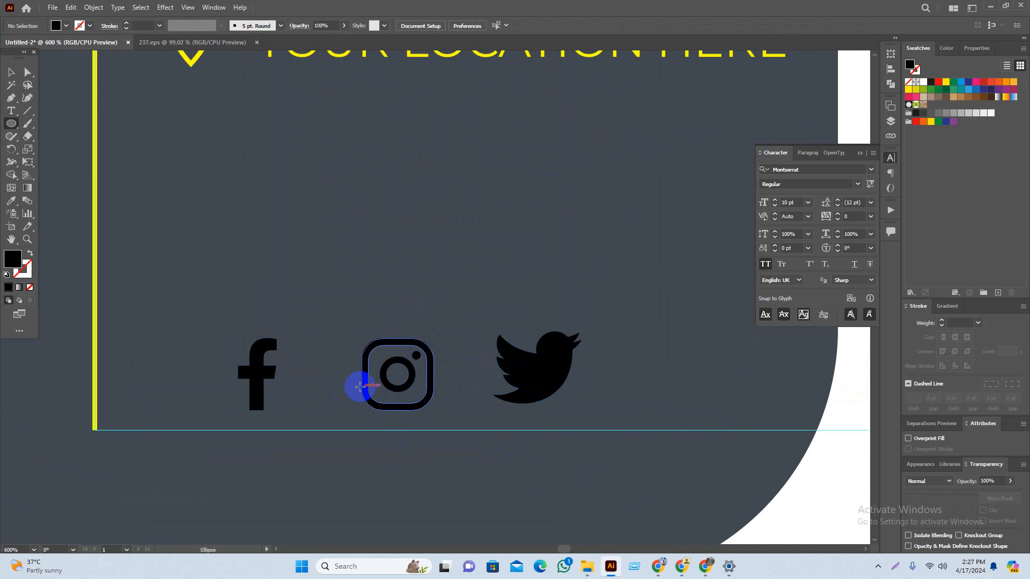
Step: Draw an outline ring and centre it horizontally and vertically on the Facebook f
mouse_move(266, 344)
mouse_down()
mouse_move(299, 343)
mouse_move(287, 382)
mouse_move(325, 435)
mouse_up()
key(v)
click(35, 257)
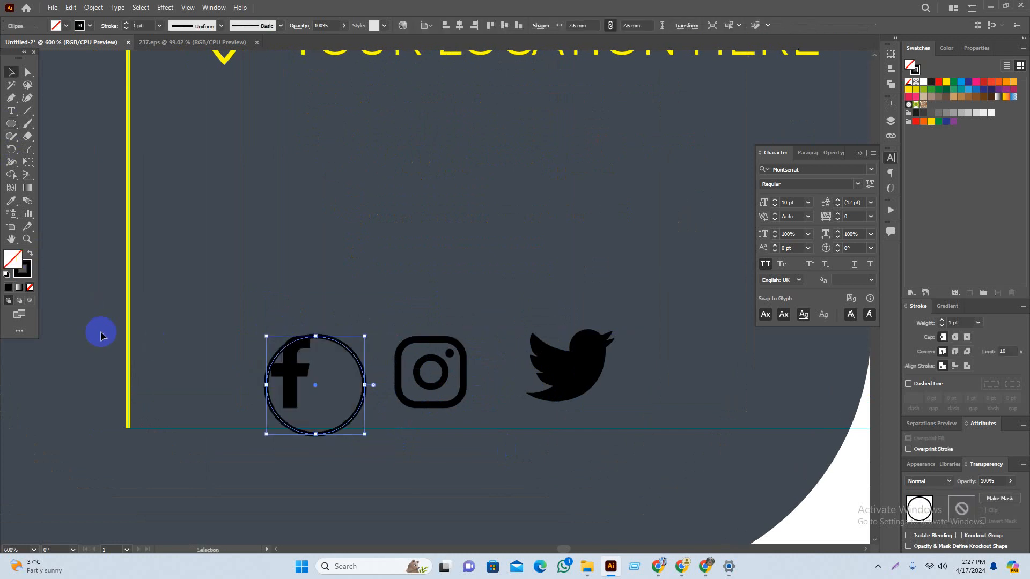
scroll(160, 359, up, 3)
drag(536, 483, 502, 467)
shift+click(441, 378)
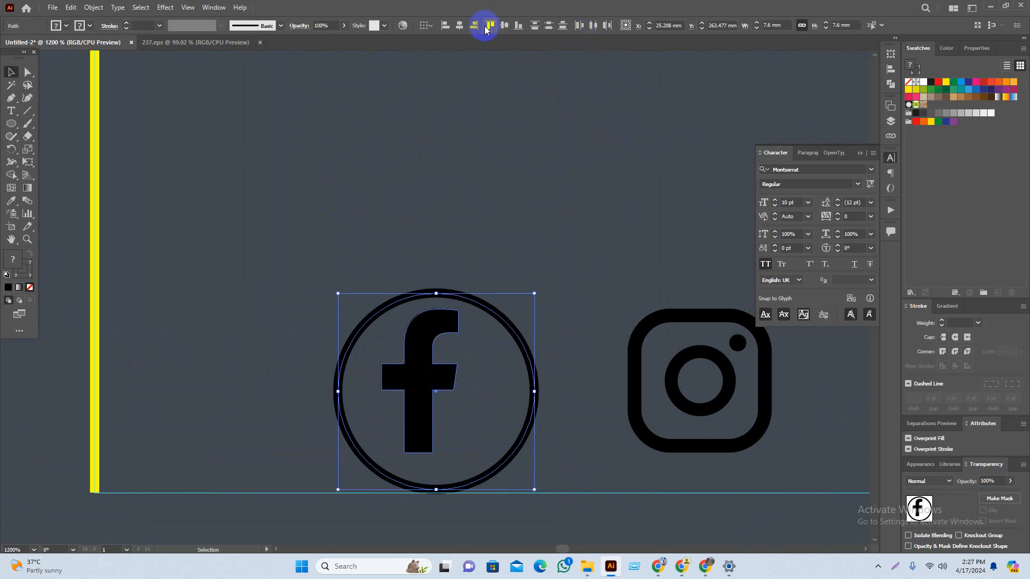
click(416, 428)
click(475, 25)
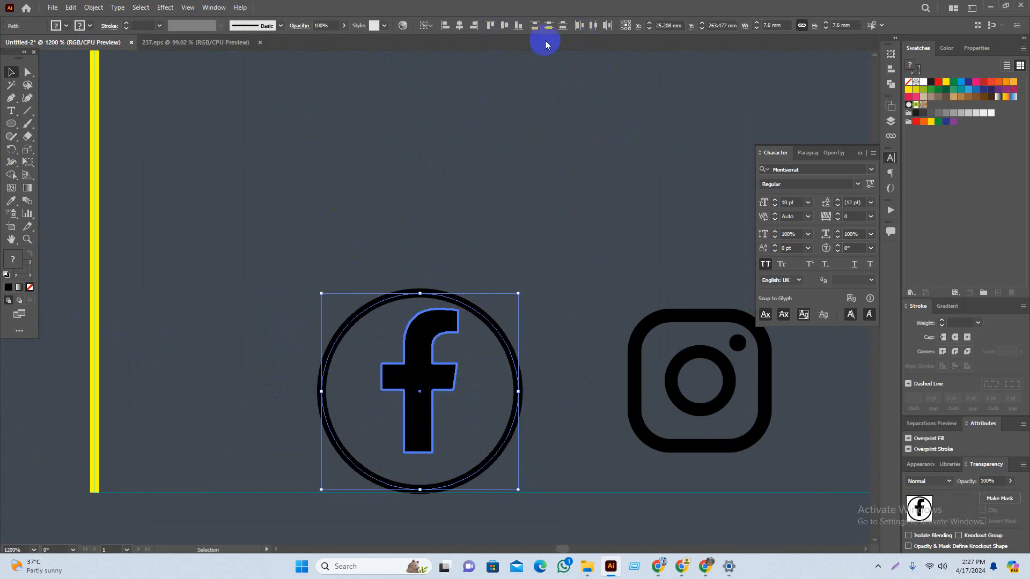
click(505, 26)
click(551, 351)
Step: Make the ring 8.61 mm and copy it around the Instagram and Twitter icons
drag(551, 352, 614, 399)
click(740, 386)
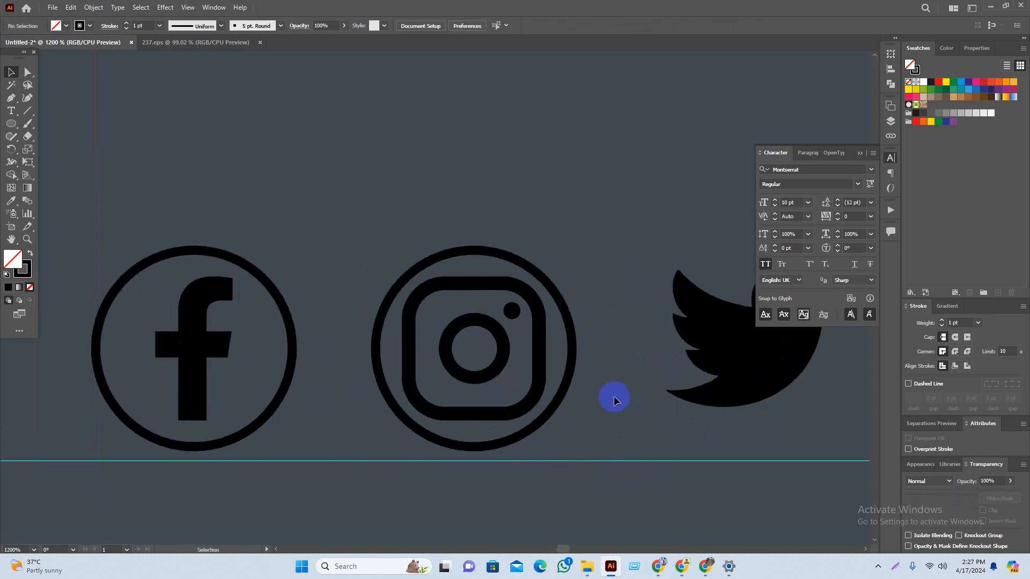
key(ctrl+z)
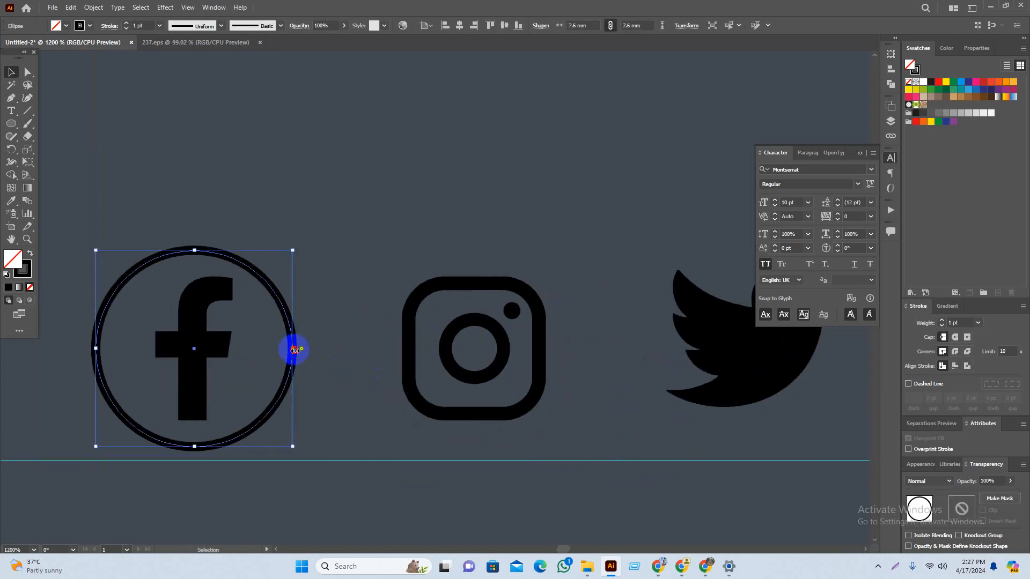
drag(293, 350, 584, 399)
click(298, 386)
key(ctrl+d)
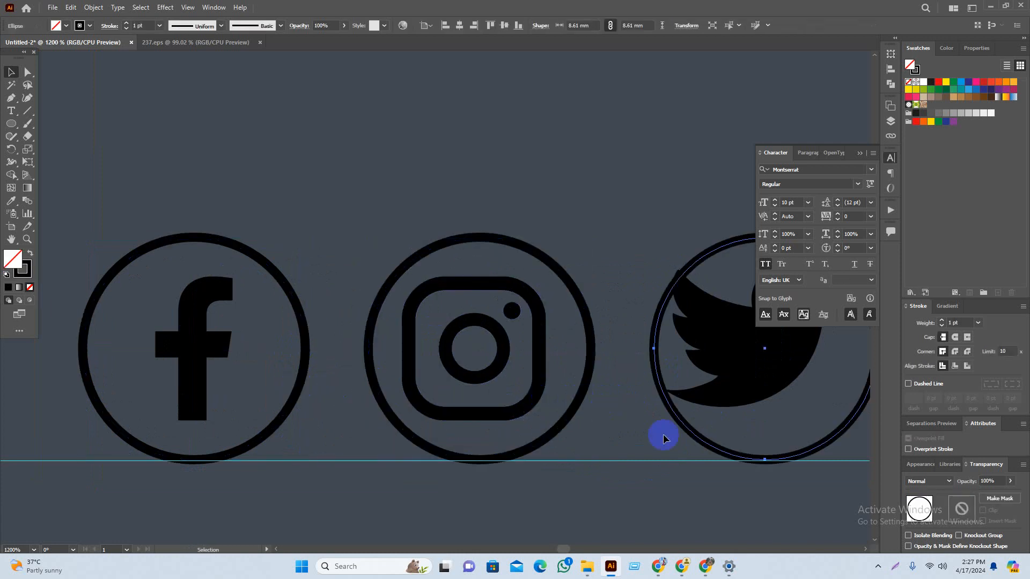
Step: Centre the third ring over the Twitter bird and shrink the bird to fit inside
drag(709, 444, 452, 404)
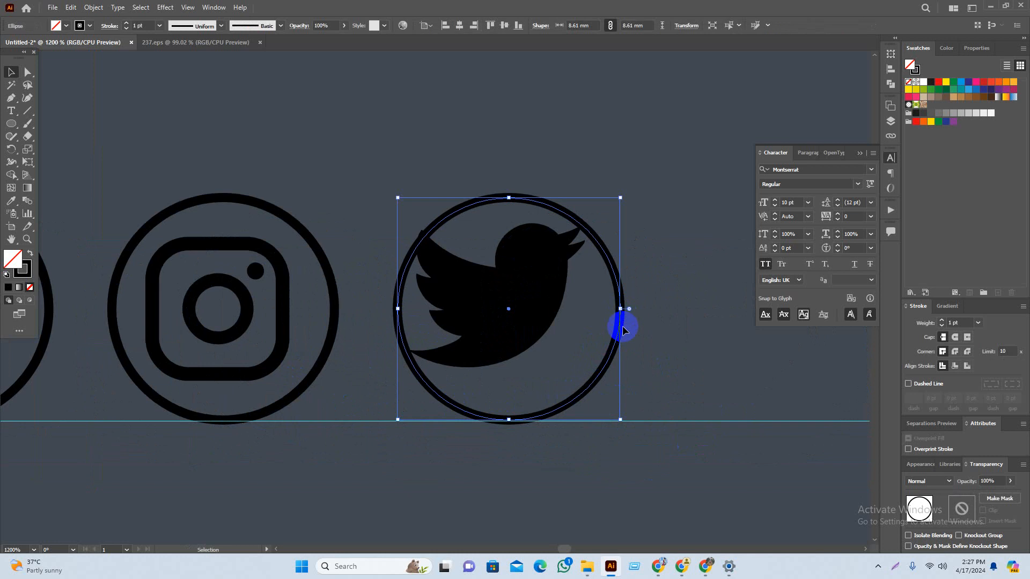
drag(619, 328, 596, 332)
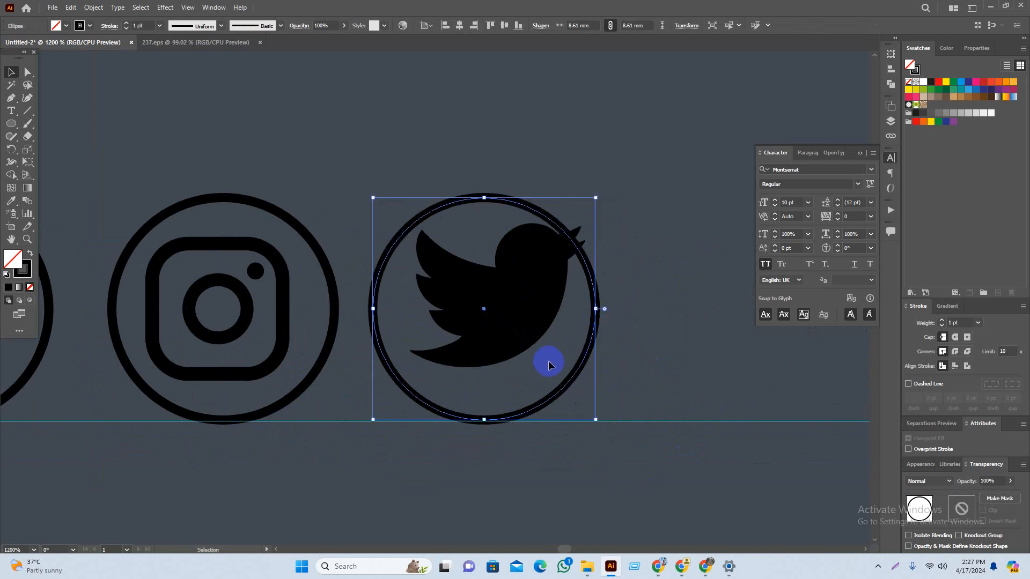
click(524, 289)
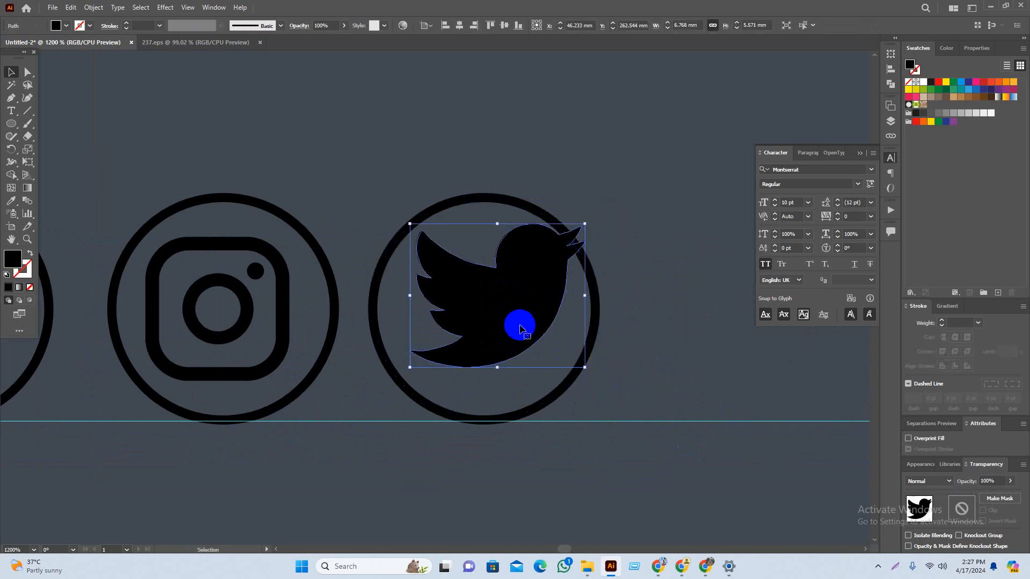
drag(521, 308, 523, 315)
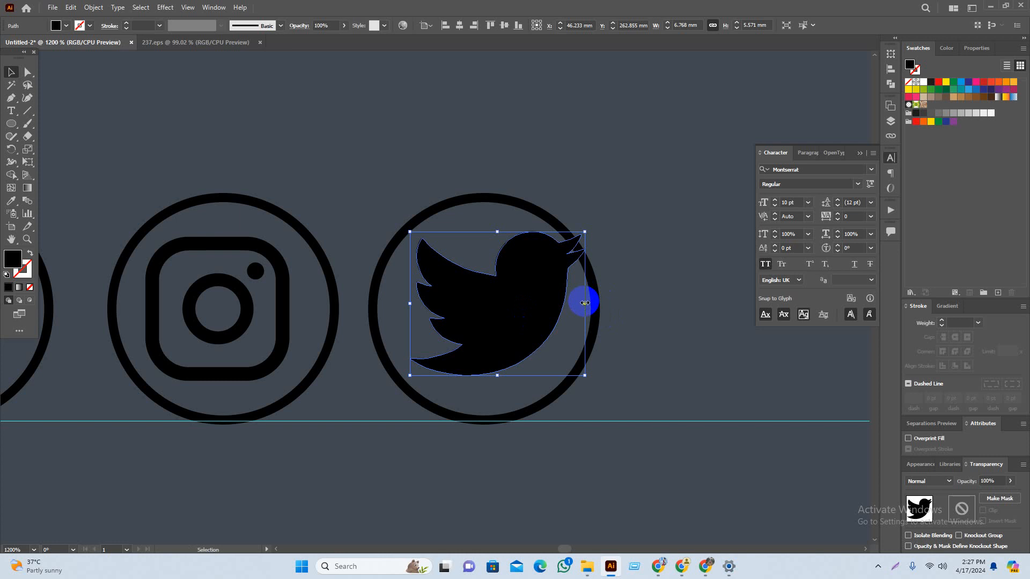
drag(584, 303, 534, 314)
drag(503, 497, 563, 413)
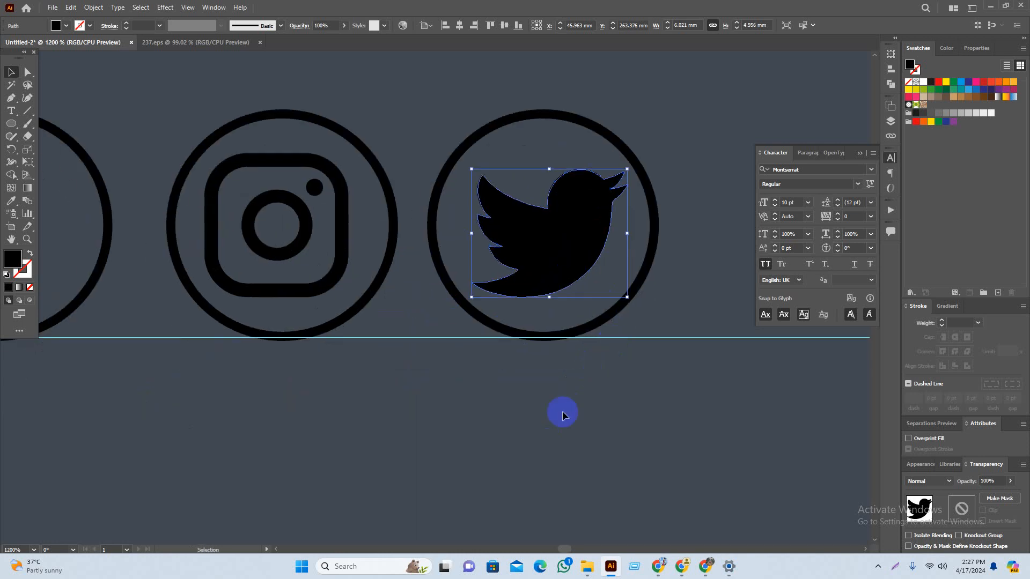
click(563, 413)
mouse_move(497, 438)
mouse_down()
mouse_move(522, 439)
mouse_move(501, 427)
mouse_up()
scroll(566, 352, down, 1)
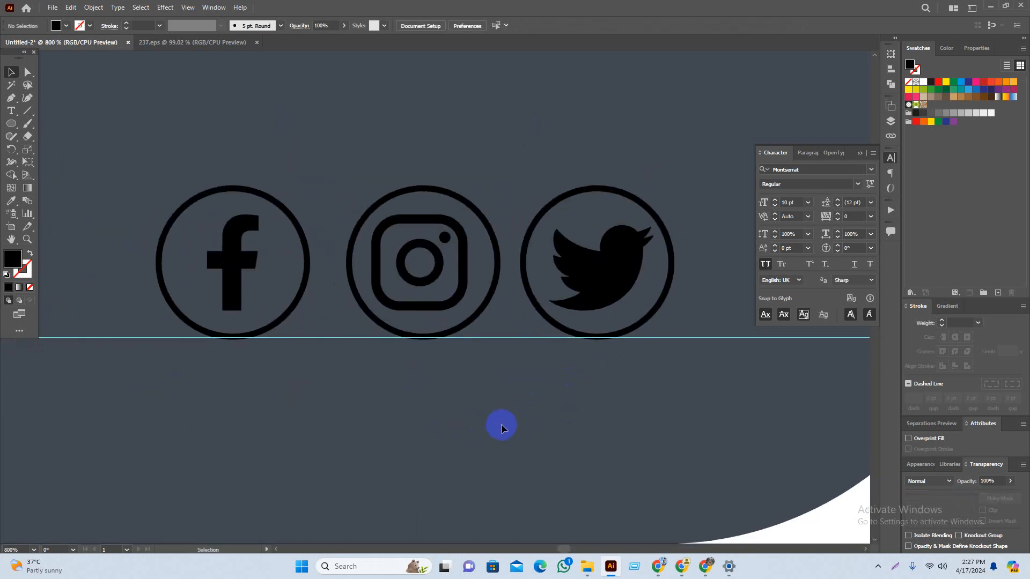
Step: Nudge the Instagram glyph right and centre the Twitter bird in its ring
click(470, 290)
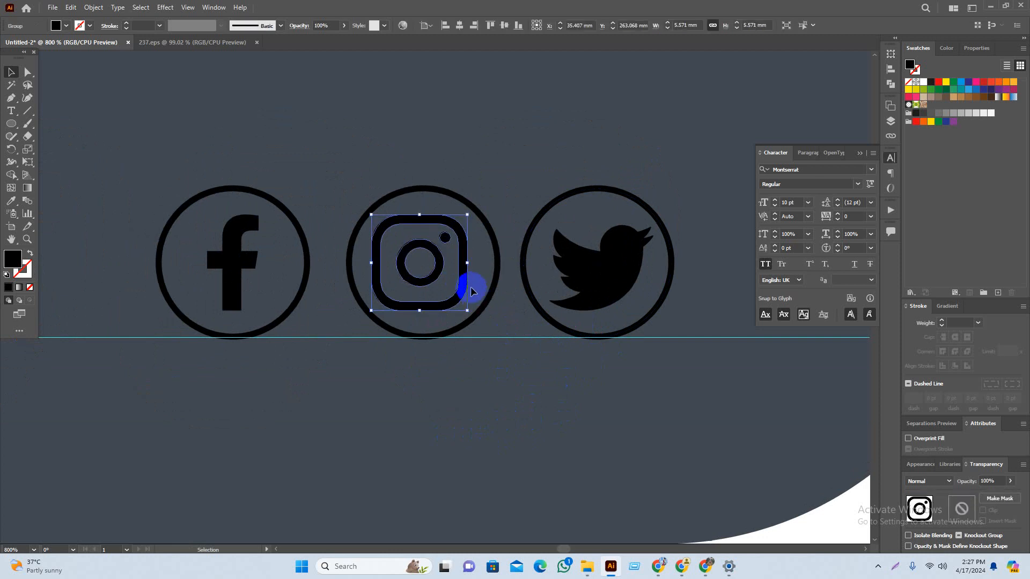
drag(465, 282, 474, 283)
click(505, 372)
drag(505, 372, 524, 375)
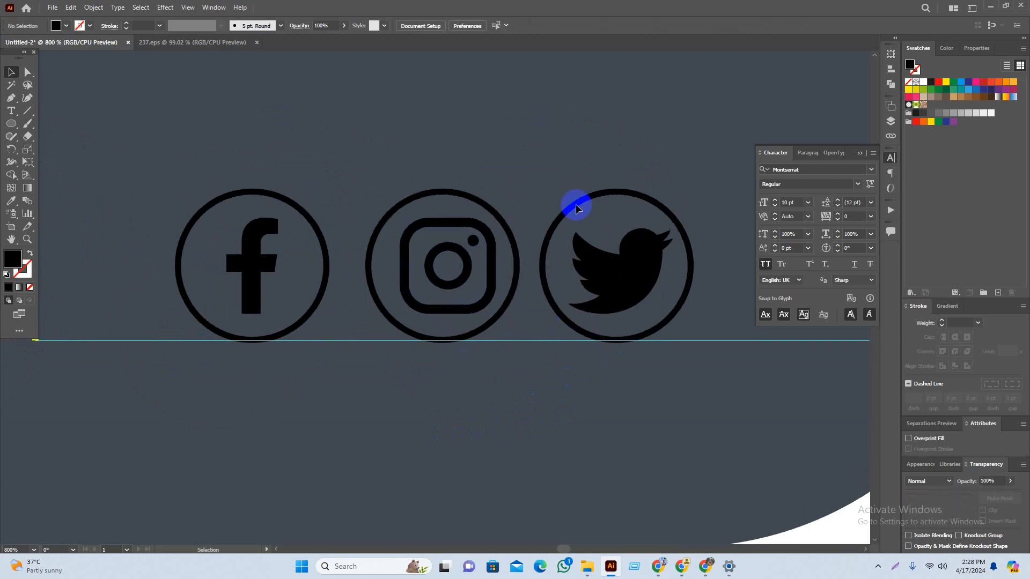
drag(591, 125, 659, 433)
click(461, 29)
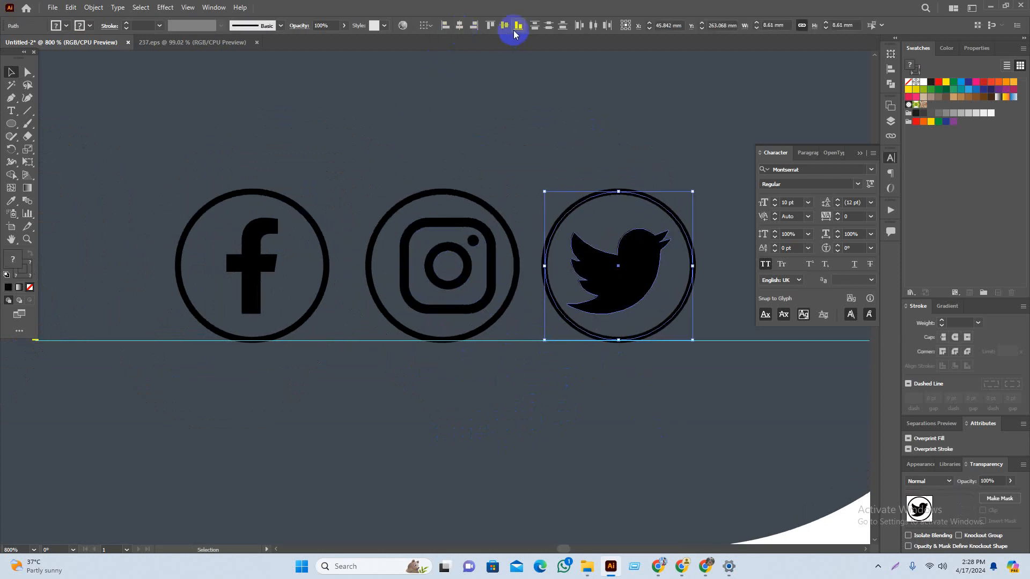
click(505, 27)
click(607, 156)
Step: Centre the Instagram glyph in its ring, then group Instagram and Facebook with their rings
drag(657, 140, 574, 307)
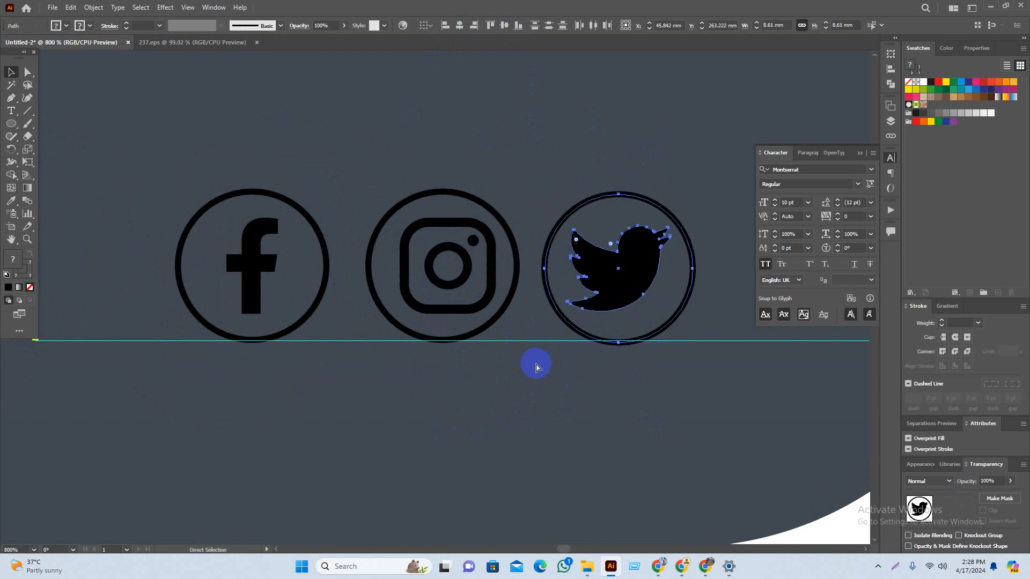
drag(520, 268, 370, 356)
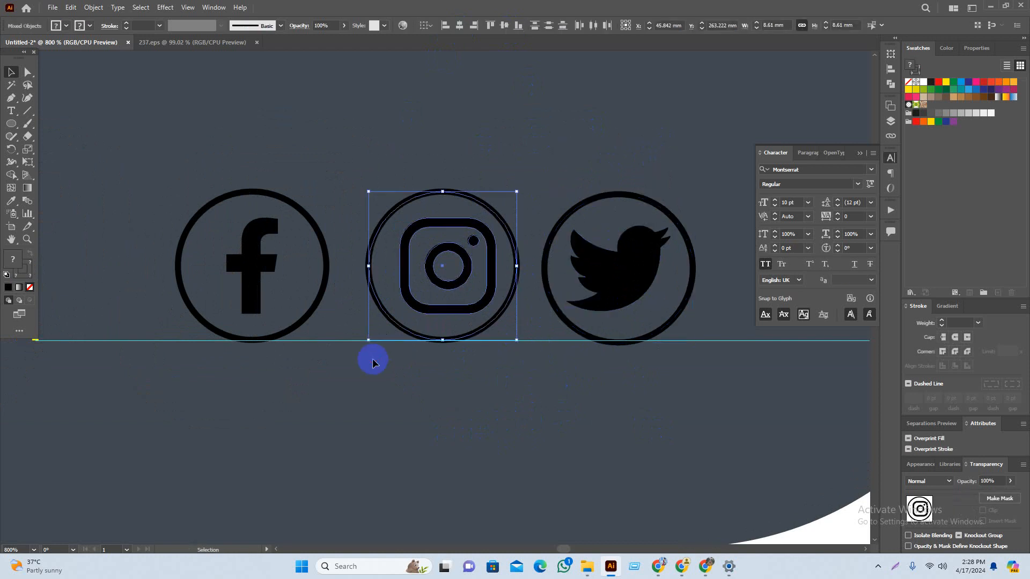
click(461, 28)
click(507, 30)
key(ctrl+g)
drag(340, 174, 149, 406)
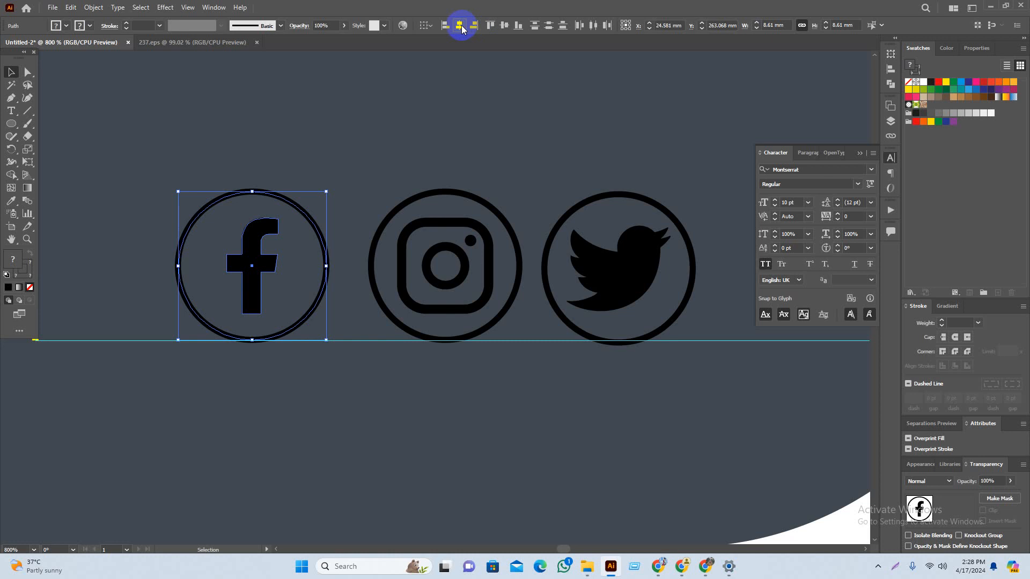
key(ctrl+g)
Step: Select all three ring-and-icon groups together
drag(655, 167, 161, 370)
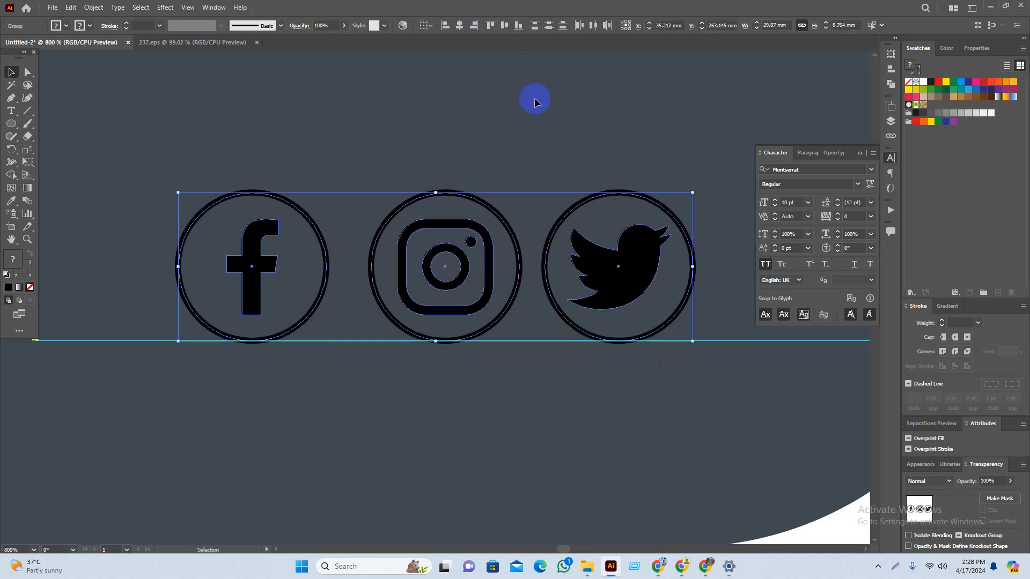
click(549, 214)
scroll(589, 199, down, 2)
drag(352, 312, 352, 310)
click(563, 26)
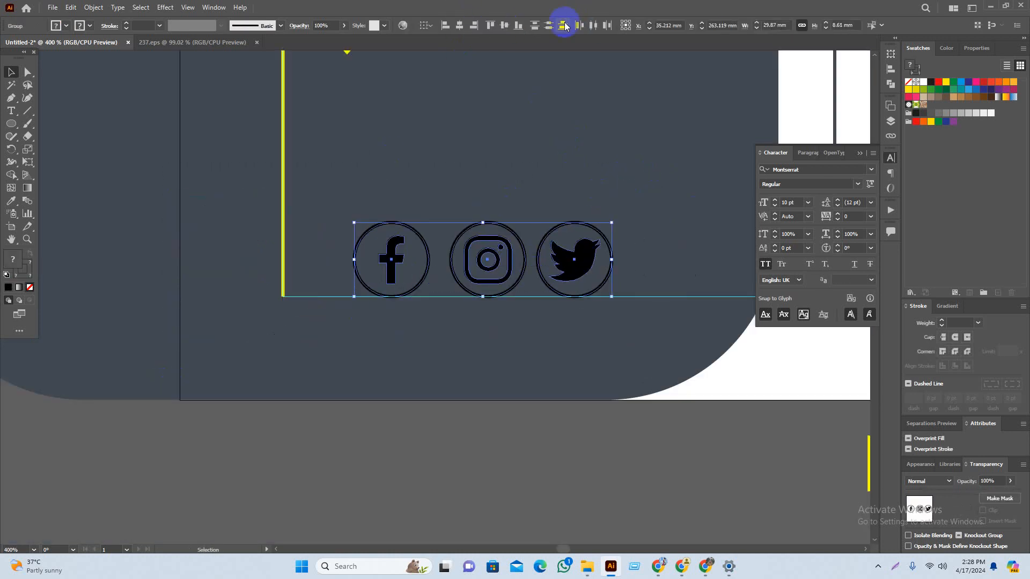
Step: Try sampling the yellow line and yellow rectangle colours onto the icons, undoing both attempts
click(592, 27)
key(i)
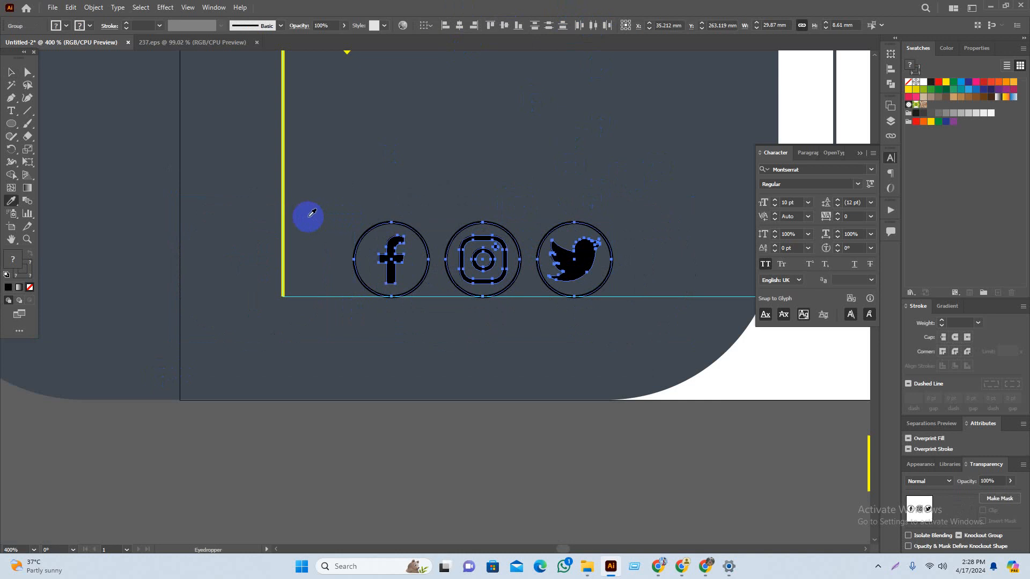
click(282, 209)
click(333, 277)
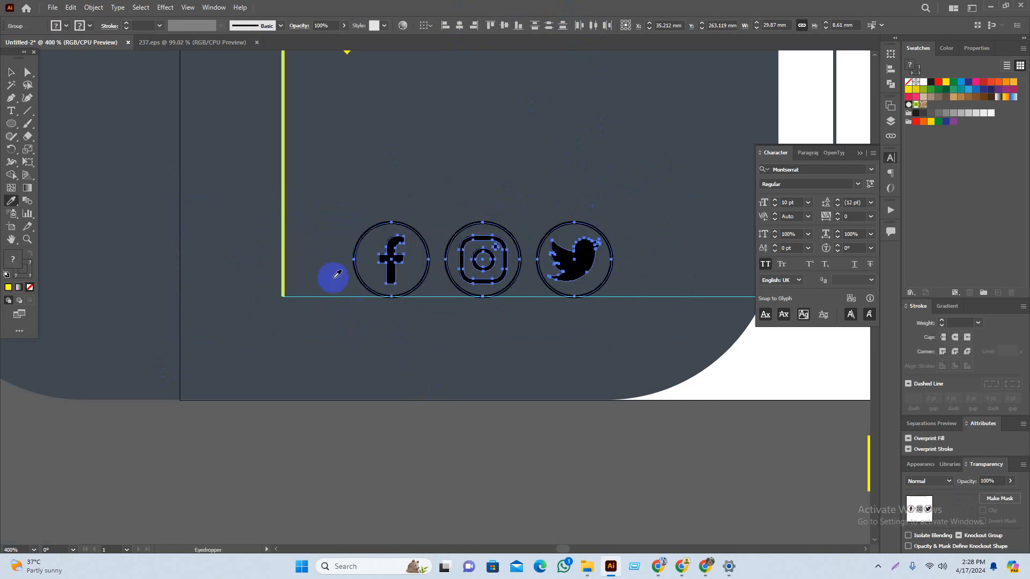
click(284, 241)
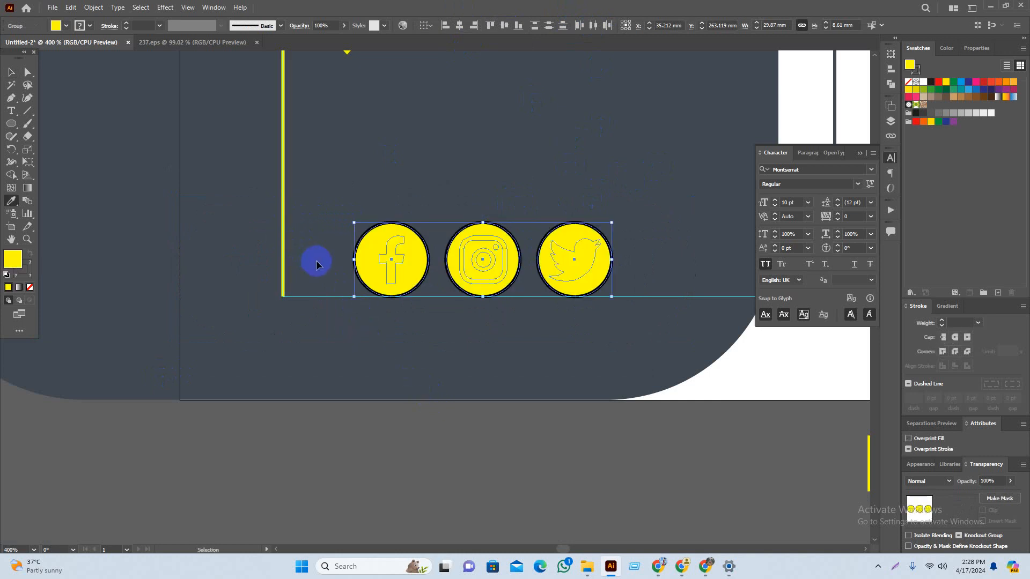
key(ctrl+z)
drag(665, 409, 567, 438)
click(785, 491)
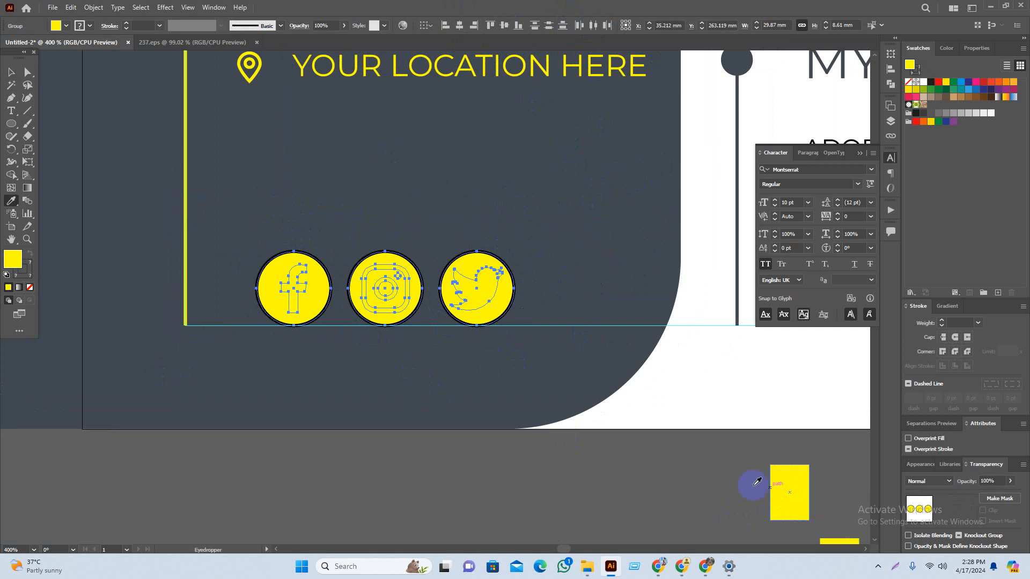
key(ctrl+z)
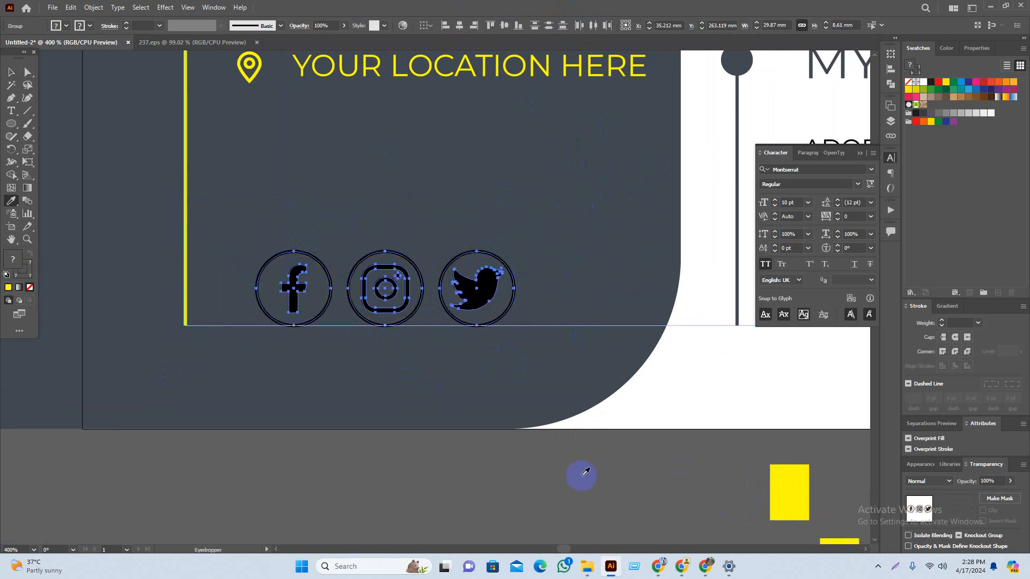
key(v)
click(452, 497)
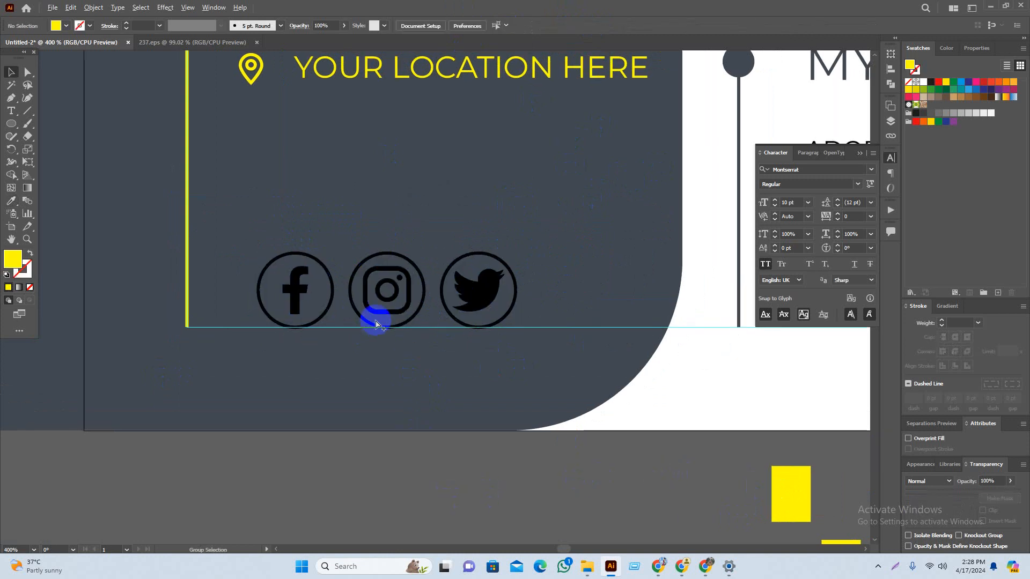
Step: Expand the Instagram, Twitter and Facebook icon outlines and fill them with the yellow rectangle's colour
scroll(375, 317, up, 2)
click(401, 338)
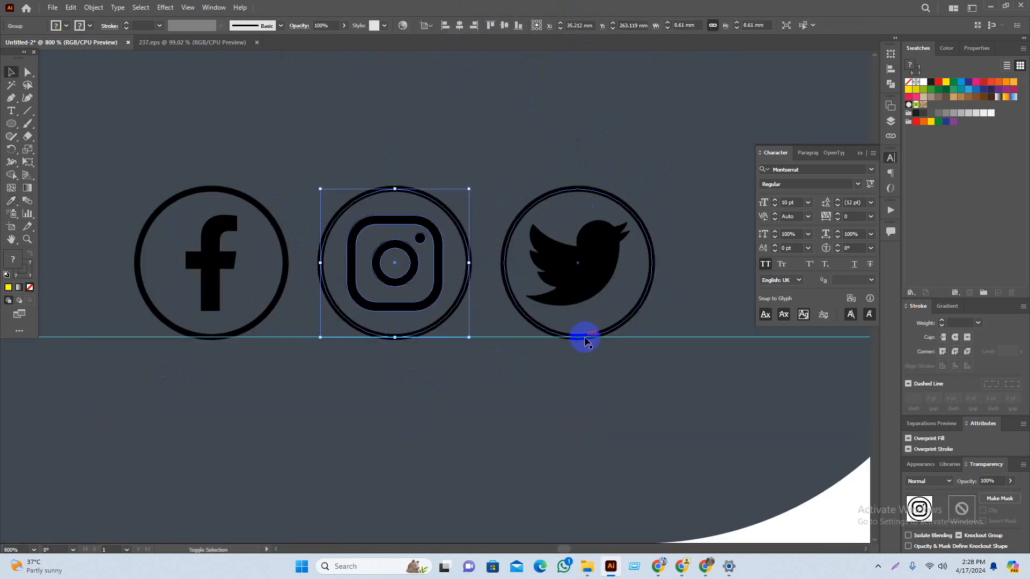
shift+click(584, 334)
shift+click(255, 330)
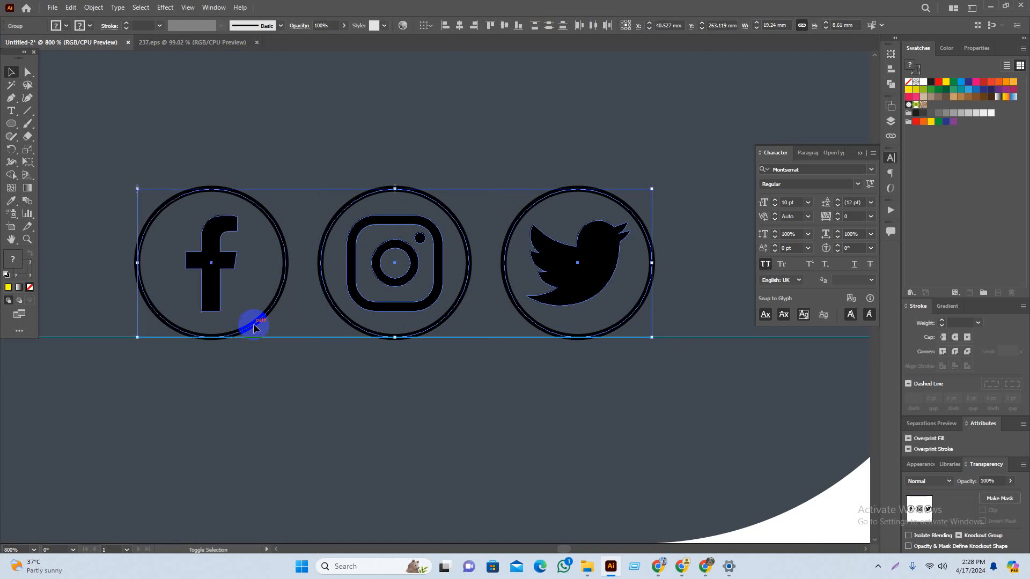
click(93, 7)
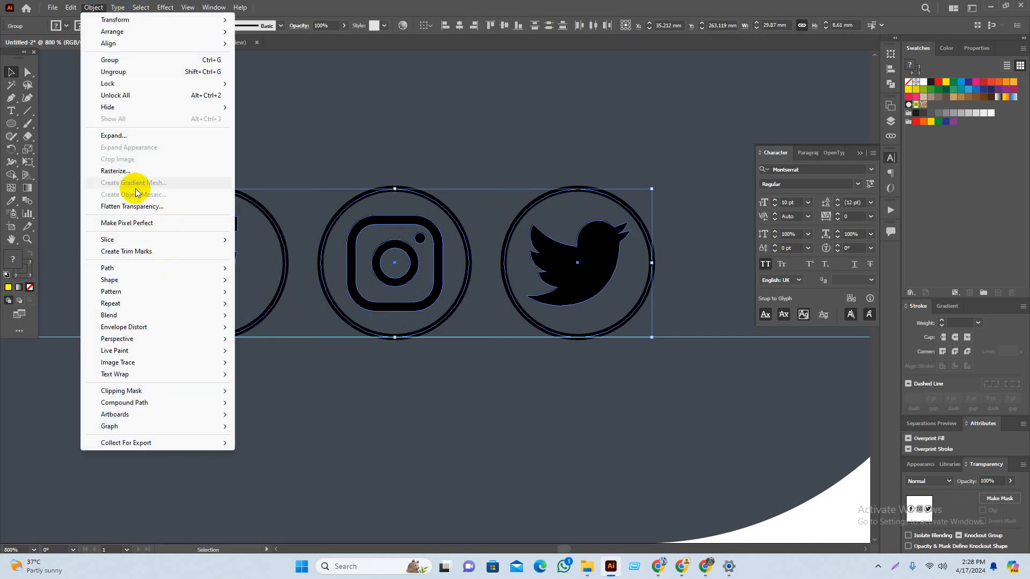
click(129, 134)
scroll(438, 312, down, 2)
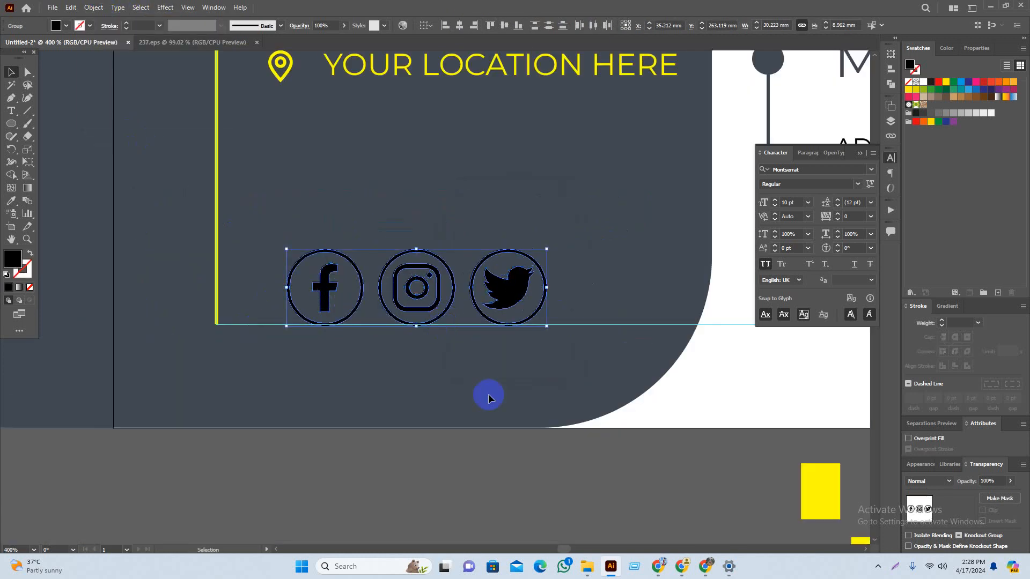
drag(579, 458, 510, 432)
key(i)
click(745, 472)
key(v)
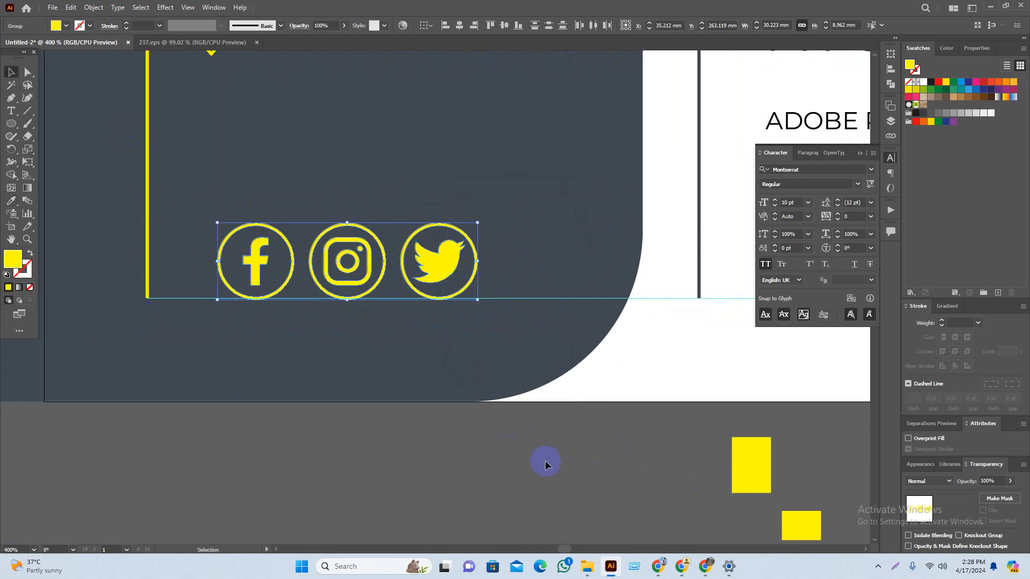
click(455, 466)
Step: Shrink the three social icons about their centre
scroll(438, 477, down, 2)
drag(411, 482, 457, 490)
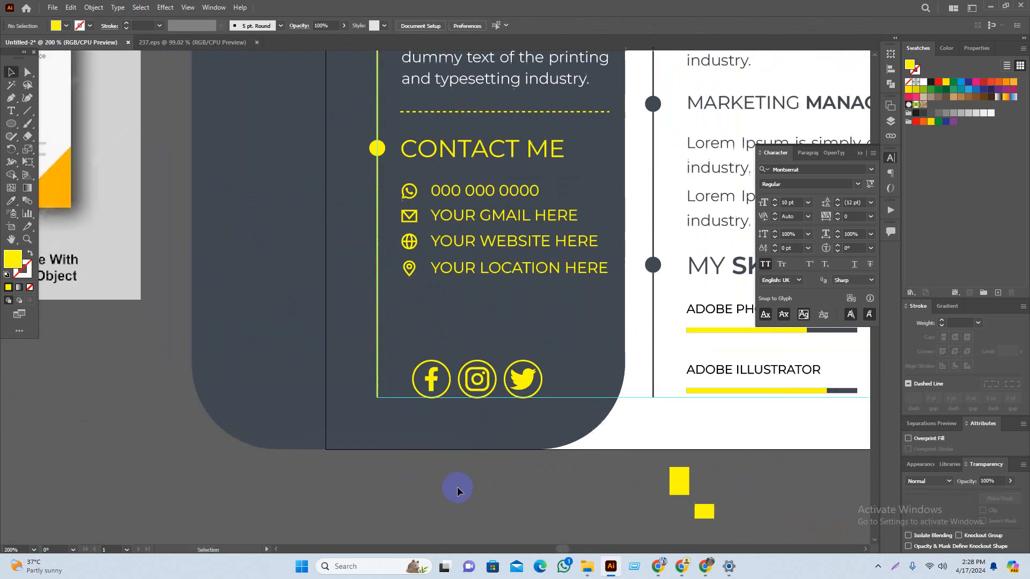
scroll(457, 477, down, 3)
scroll(462, 433, up, 3)
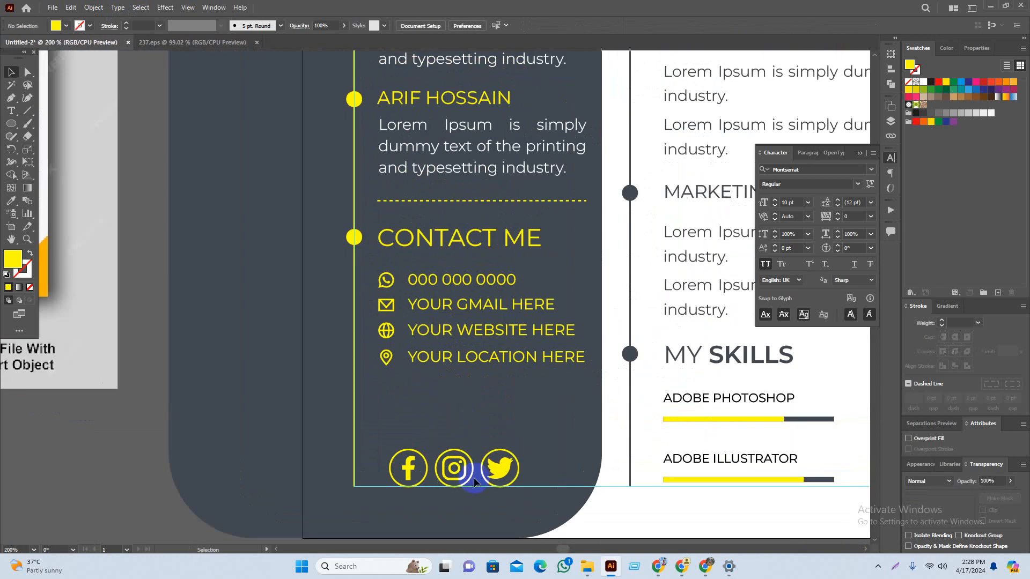
click(498, 476)
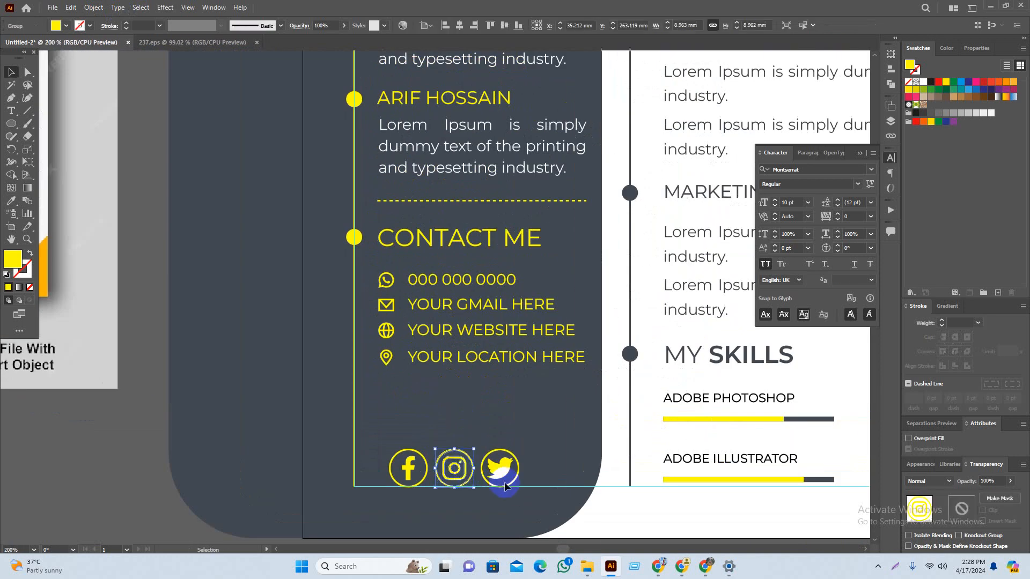
shift+click(410, 472)
scroll(462, 489, up, 3)
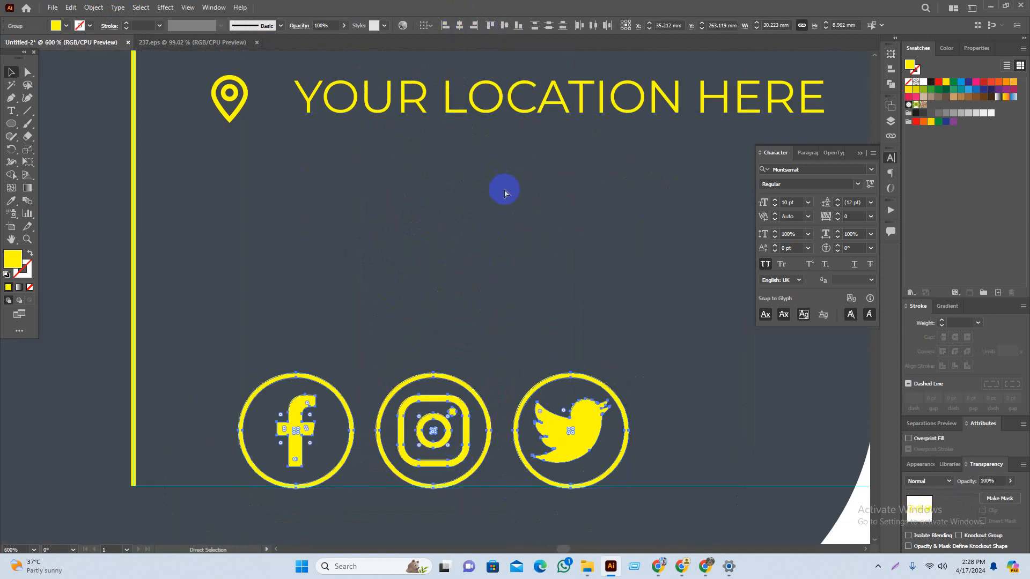
drag(628, 429, 569, 446)
click(679, 456)
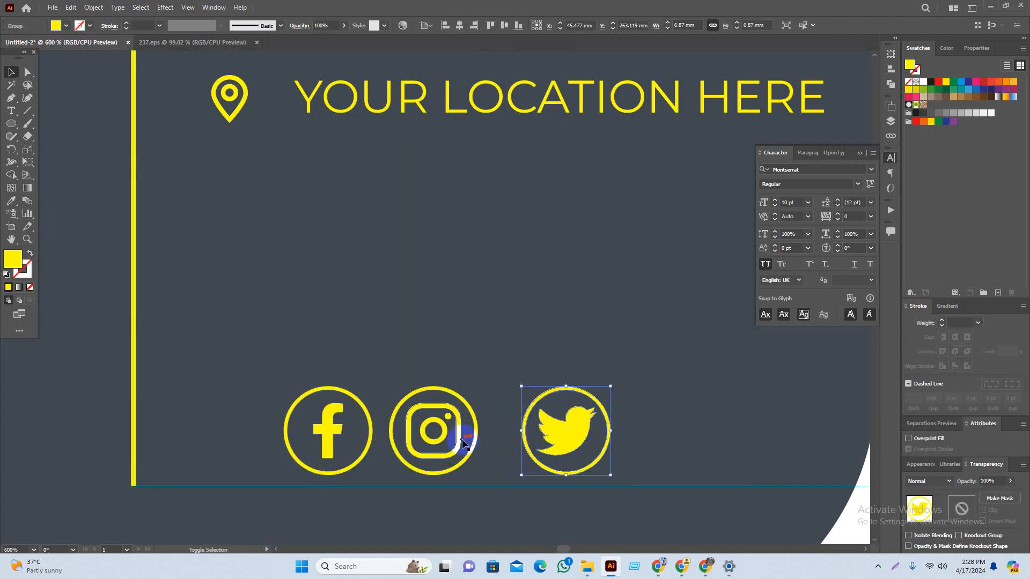
Step: Space the three icons evenly along the sidebar with Horizontal Distribute Center
drag(225, 349, 609, 506)
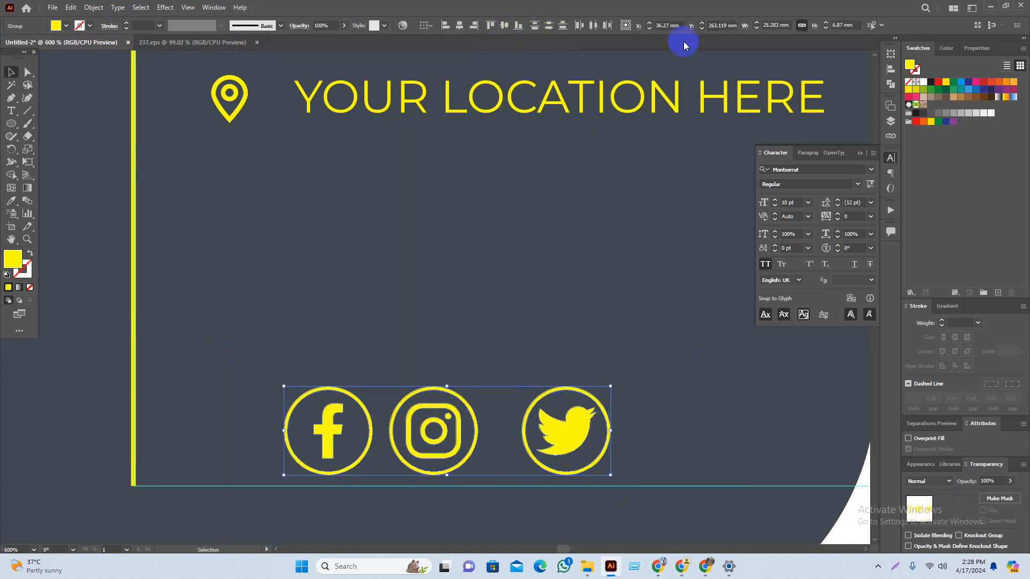
click(606, 25)
scroll(567, 357, down, 4)
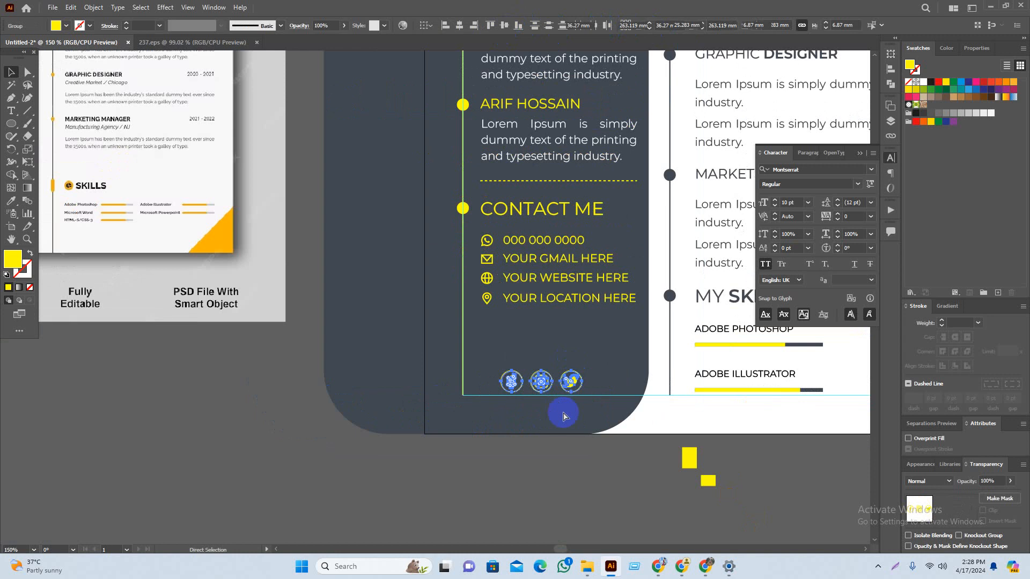
click(621, 486)
scroll(621, 486, right, 2)
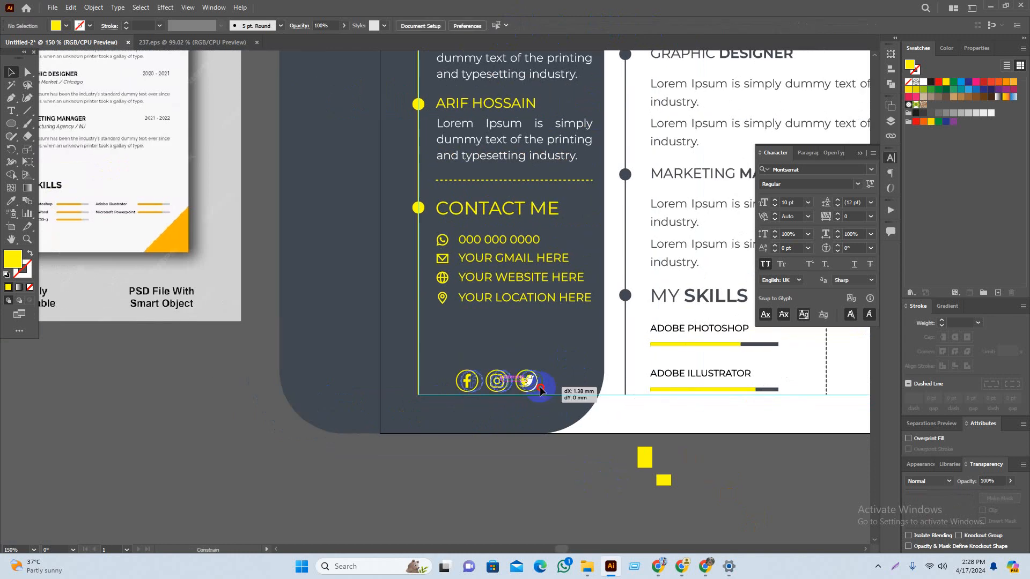
scroll(558, 502, down, 3)
drag(549, 512, 484, 509)
scroll(633, 508, up, 2)
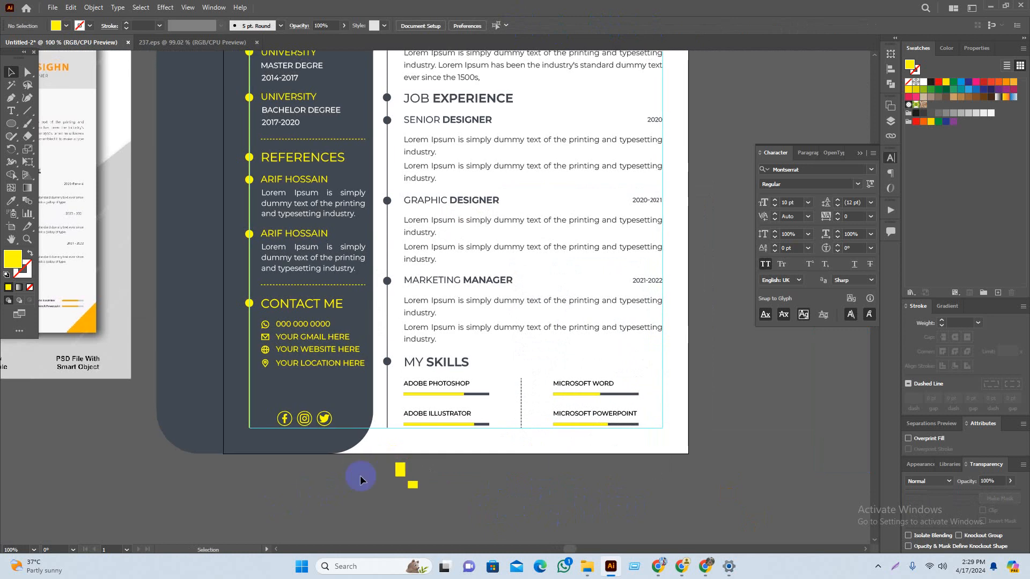
scroll(375, 480, down, 1)
Step: Nudge the GARPHIC DESIGNER title and the name-title group lower in the header
drag(510, 501, 539, 498)
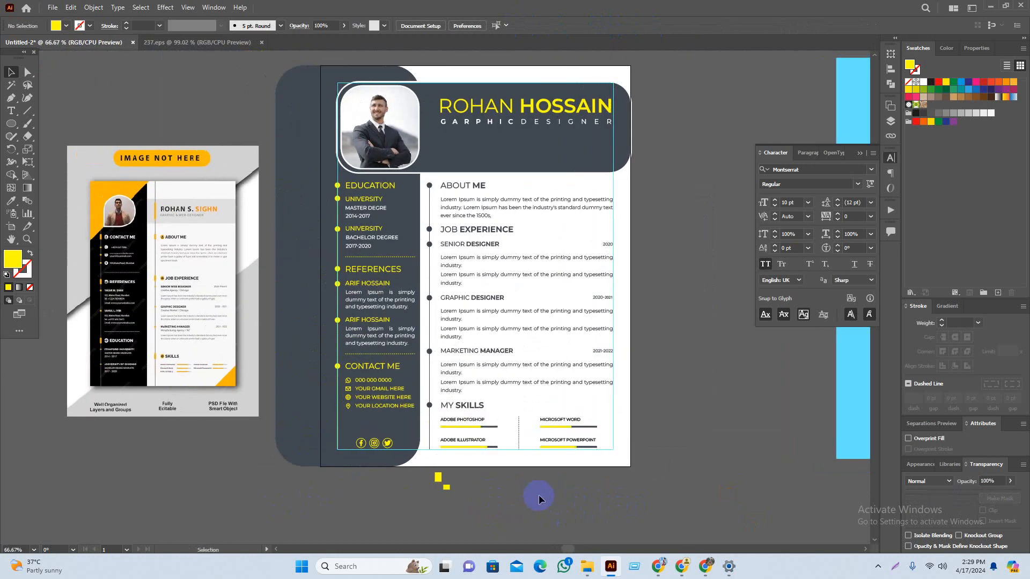
drag(682, 134, 718, 124)
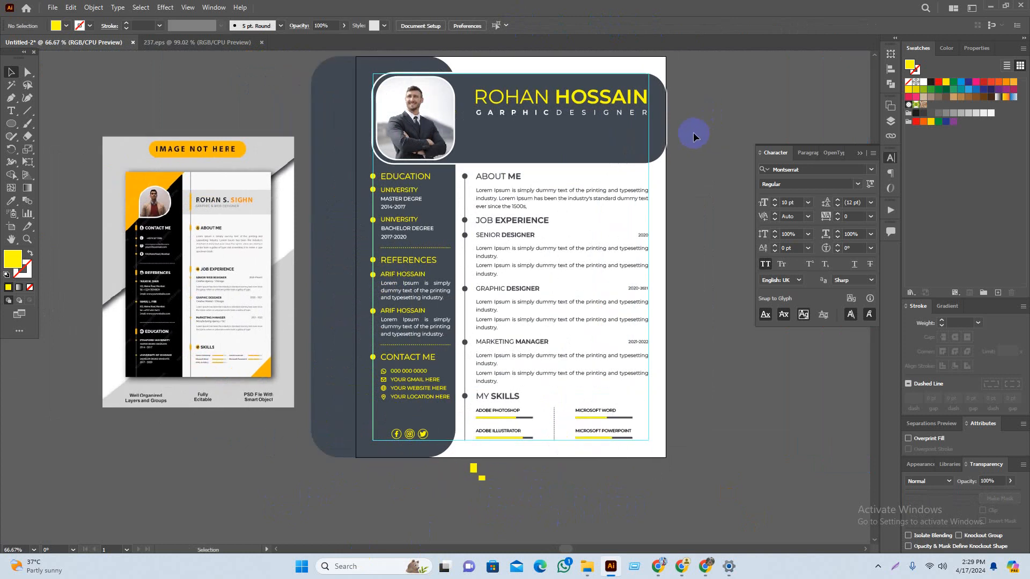
click(561, 114)
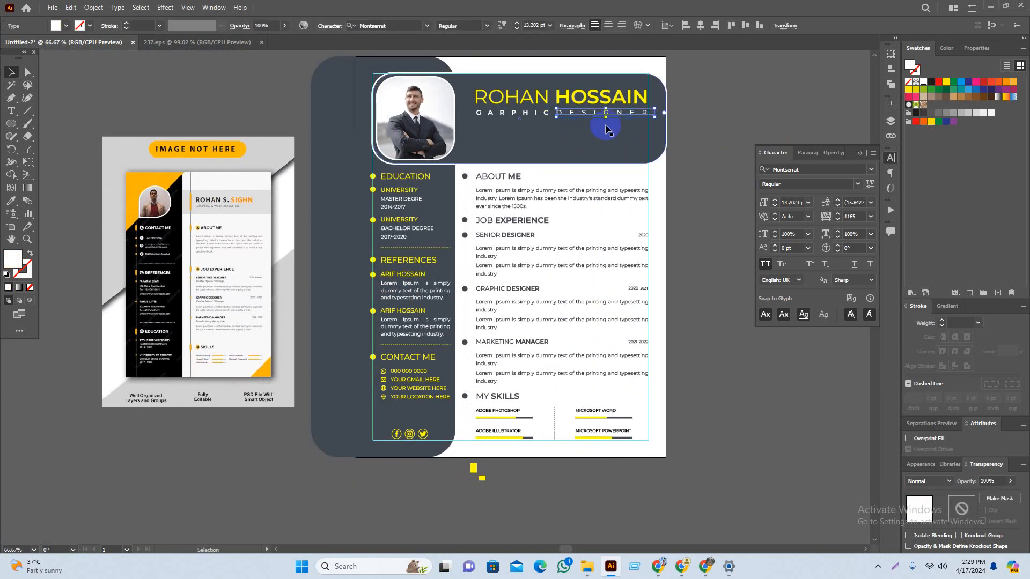
click(699, 106)
drag(702, 109, 698, 118)
scroll(617, 126, up, 1)
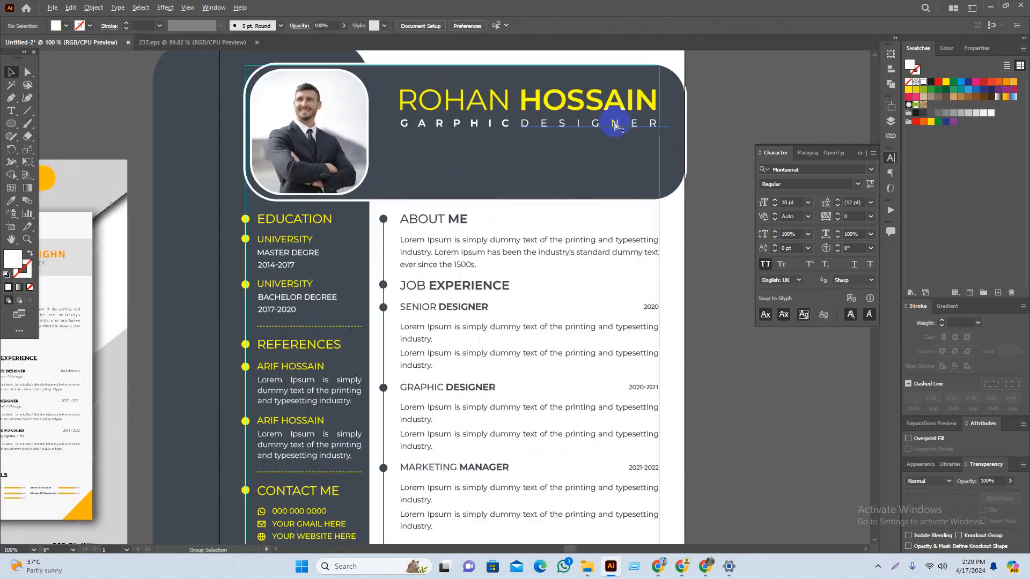
click(615, 125)
drag(474, 123, 474, 124)
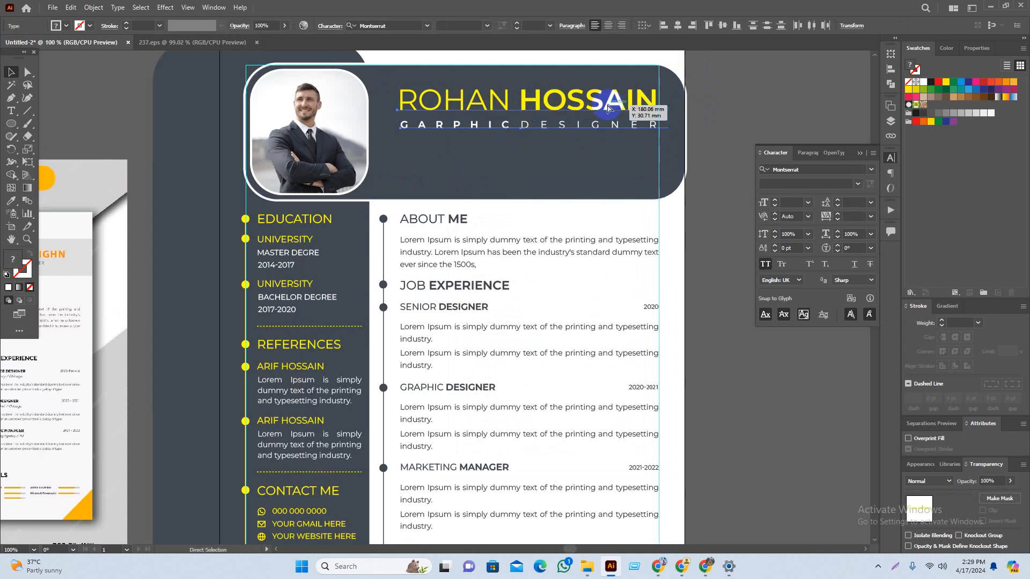
click(618, 112)
drag(593, 109, 593, 119)
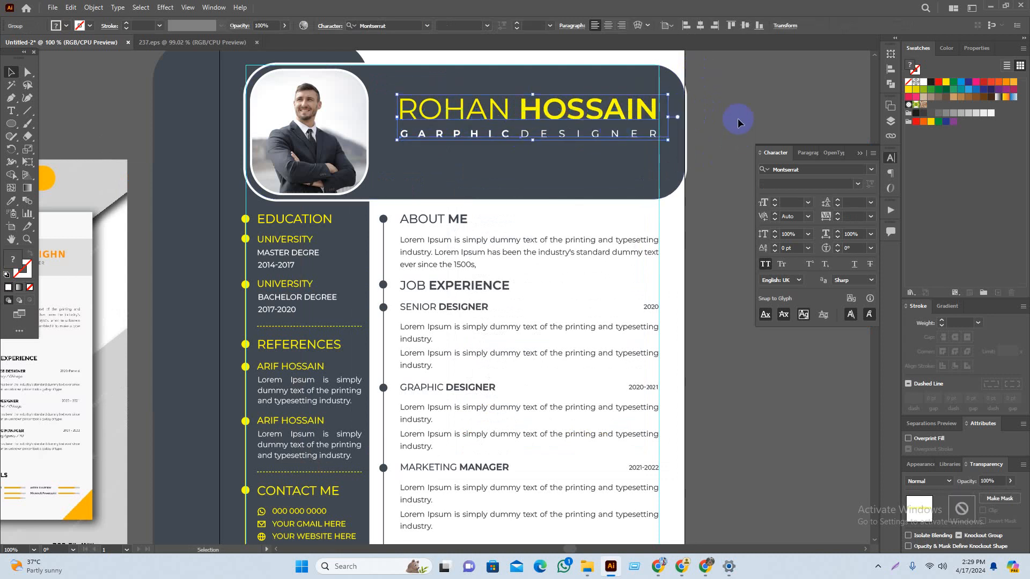
click(737, 119)
scroll(721, 130, up, 1)
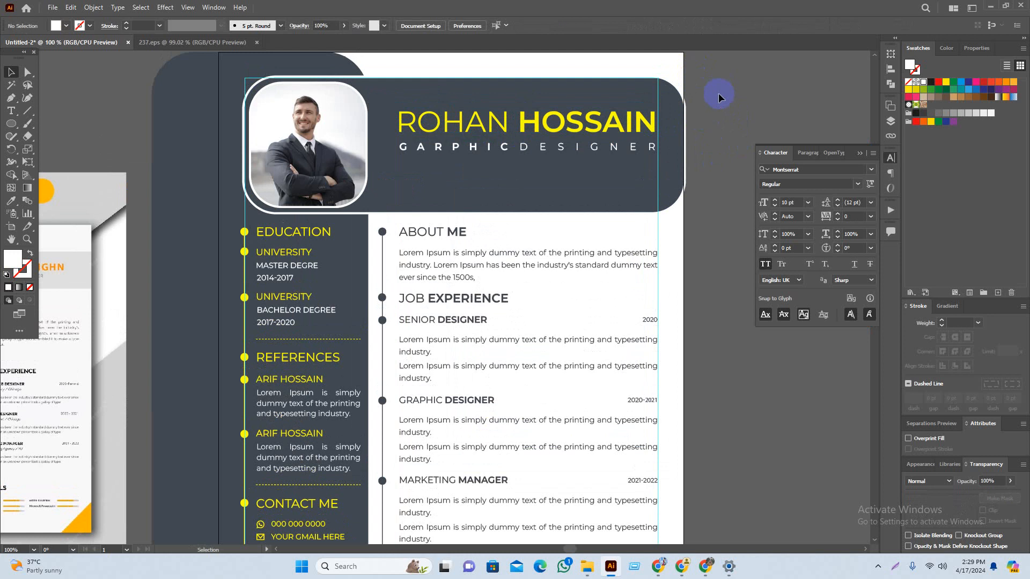
Step: After comparing with the reference, move the name and title down about 5 mm and widen the group leftward
drag(728, 119, 781, 115)
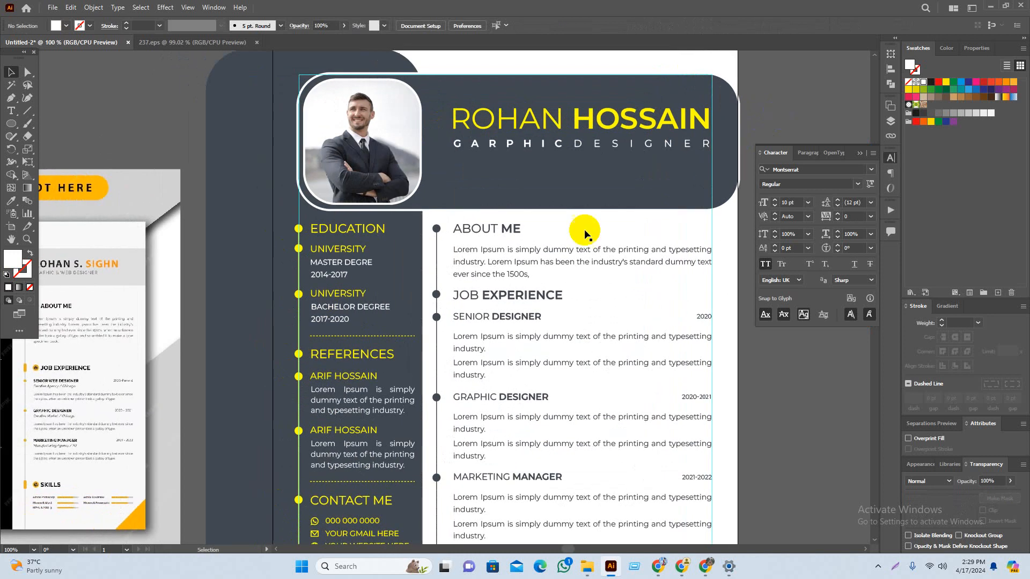
mouse_move(422, 284)
mouse_down()
mouse_move(689, 222)
mouse_move(483, 236)
mouse_move(405, 260)
mouse_move(428, 285)
mouse_up()
drag(817, 410, 756, 431)
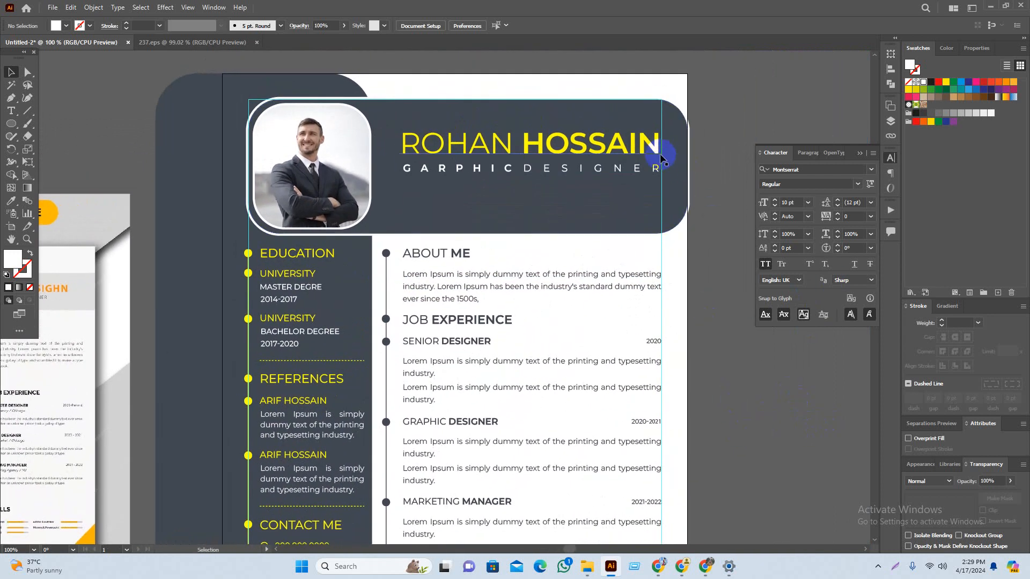
scroll(657, 113, up, 2)
drag(528, 171, 527, 196)
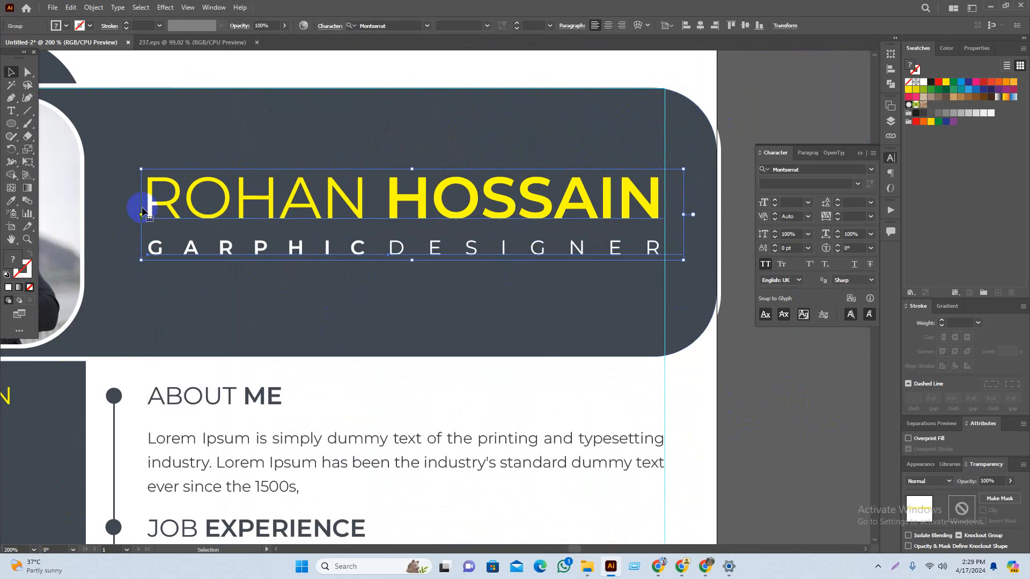
drag(139, 217, 120, 221)
shift+click(620, 336)
click(706, 379)
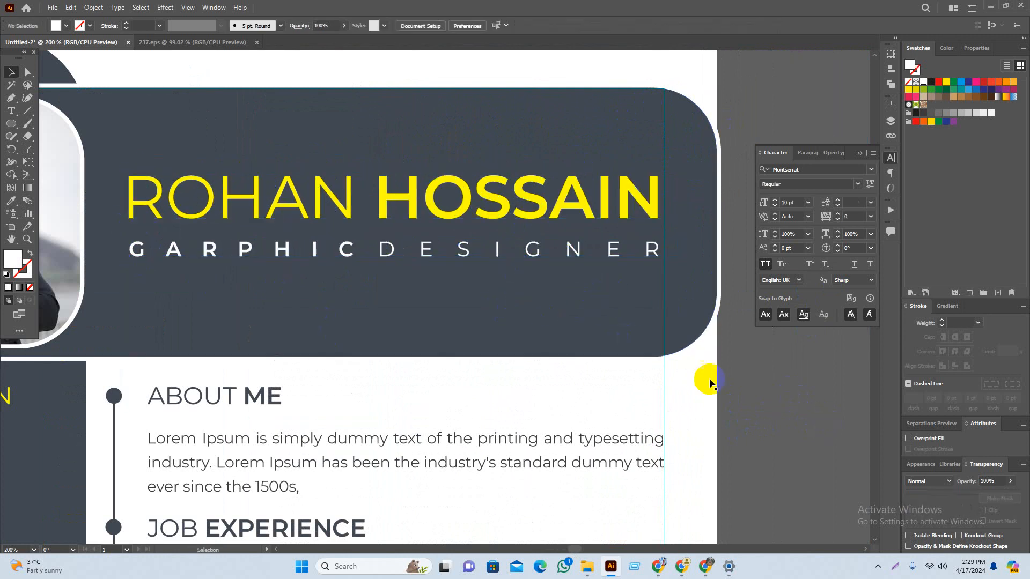
drag(562, 212, 569, 211)
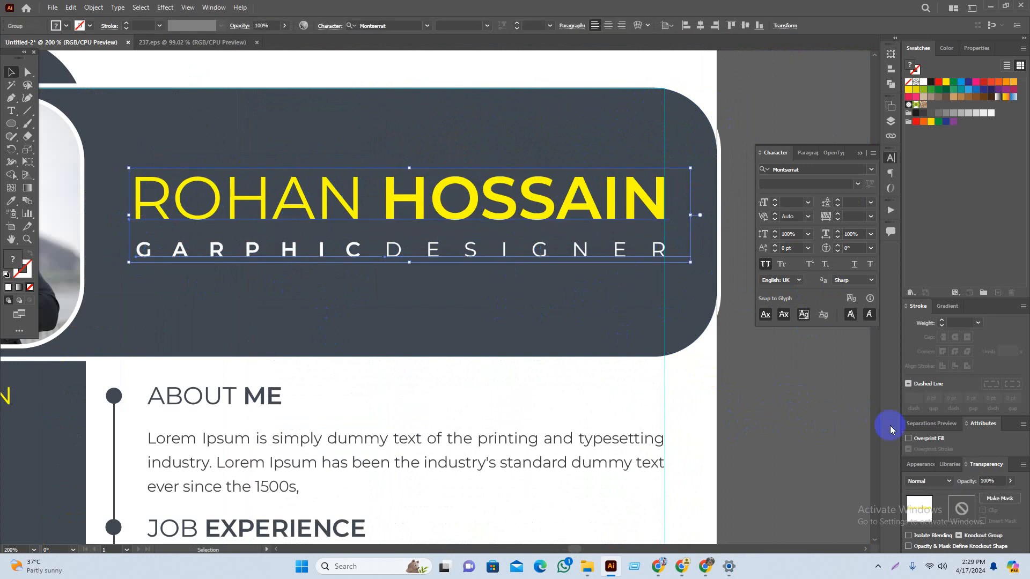
scroll(802, 409, left, 1)
scroll(793, 357, down, 1)
click(802, 388)
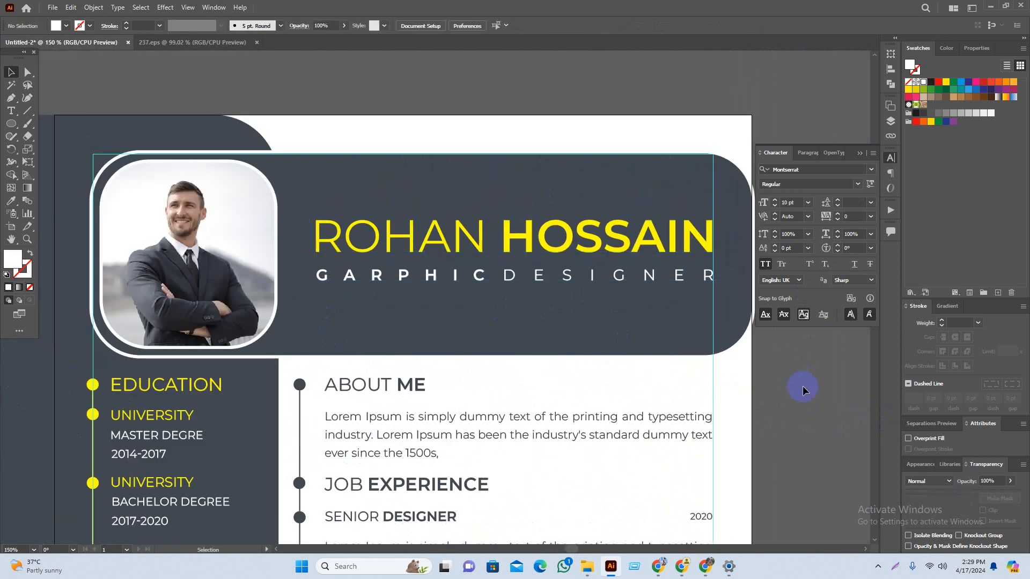
Step: Vertically centre the name and title group on the dark header rectangle as key object
click(624, 236)
shift+click(604, 291)
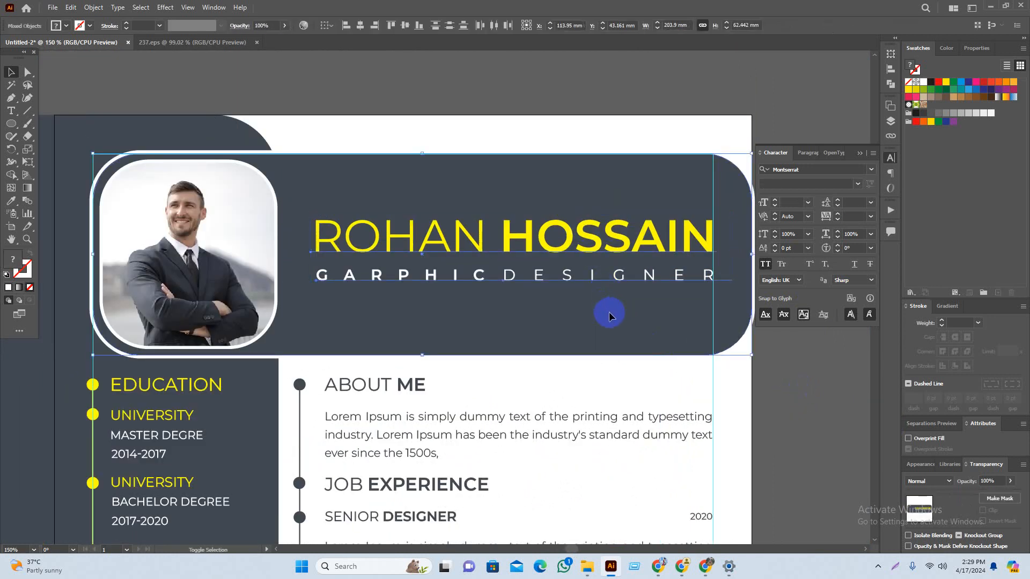
click(584, 313)
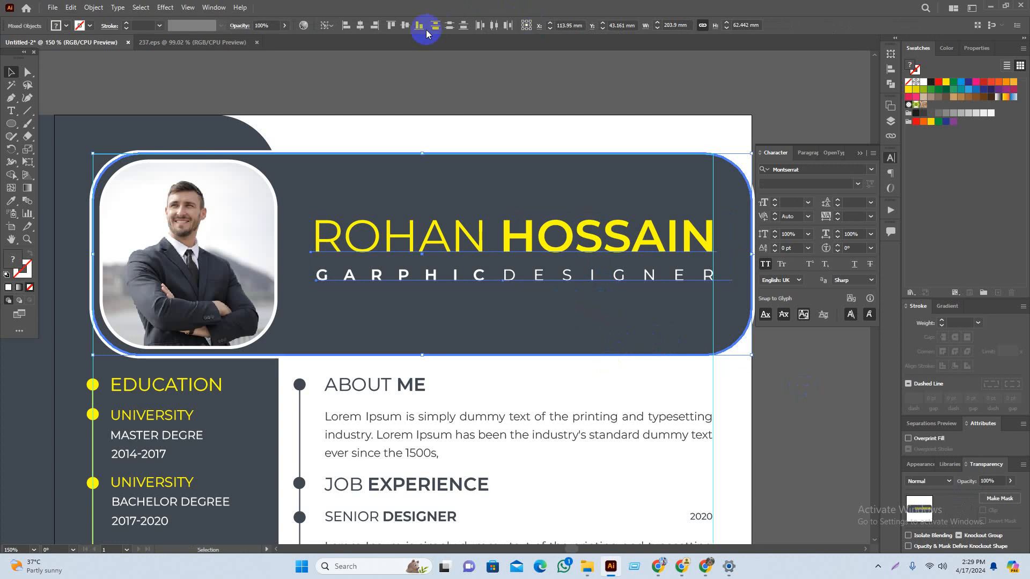
click(448, 27)
click(797, 410)
drag(800, 419, 713, 322)
scroll(729, 359, down, 2)
drag(756, 391, 738, 335)
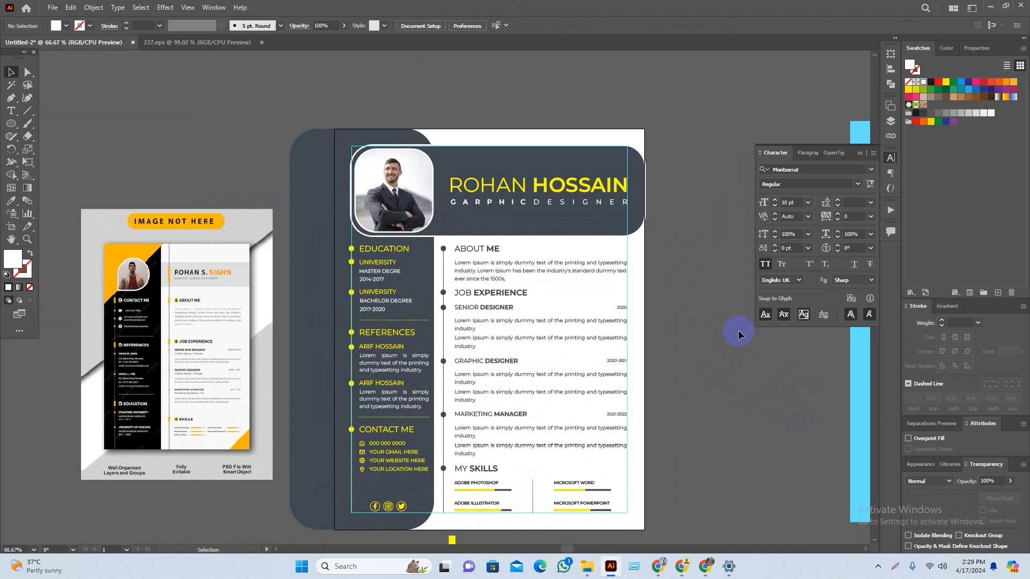
Step: Select the ABOUT ME heading and title text, undoing an accidental move of the header
scroll(439, 247, up, 4)
click(487, 285)
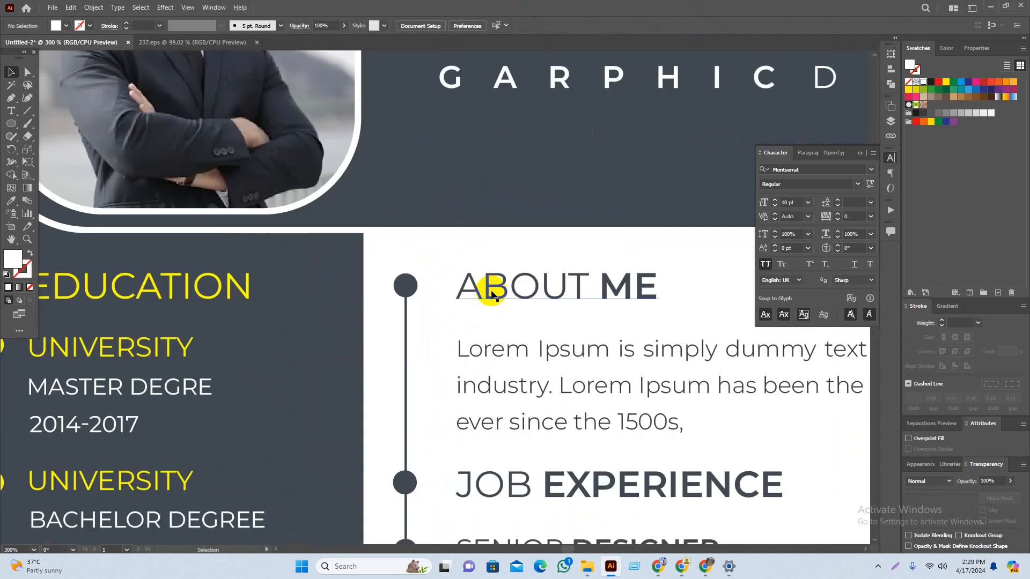
drag(478, 113, 476, 210)
key(ctrl+z)
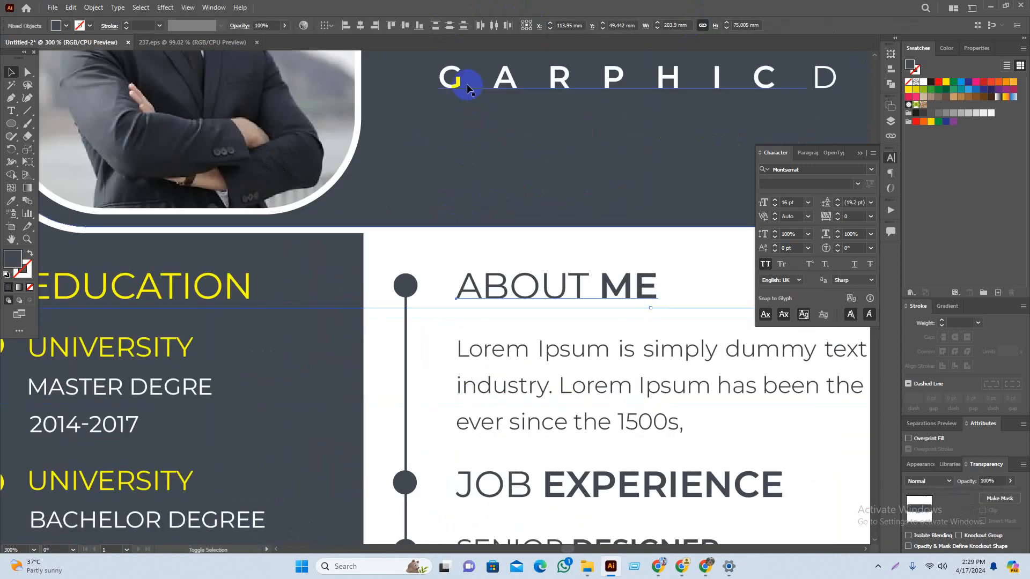
shift+click(467, 85)
drag(595, 190, 485, 348)
scroll(488, 345, down, 2)
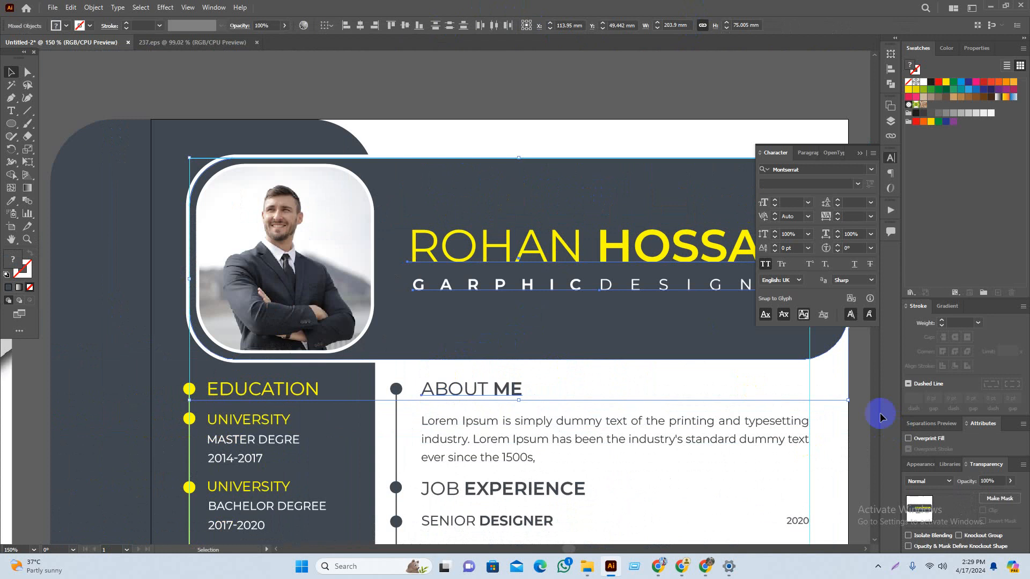
click(859, 413)
drag(857, 413, 790, 417)
Step: Drag the name group's left handle outward to widen it slightly, then zoom out to the whole resume
click(351, 262)
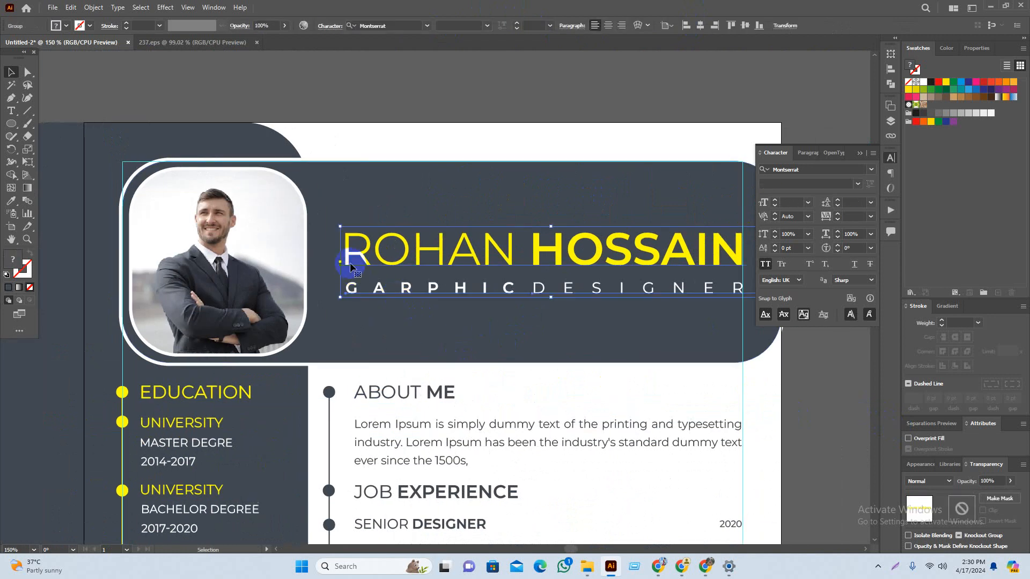
drag(338, 261, 348, 263)
click(531, 131)
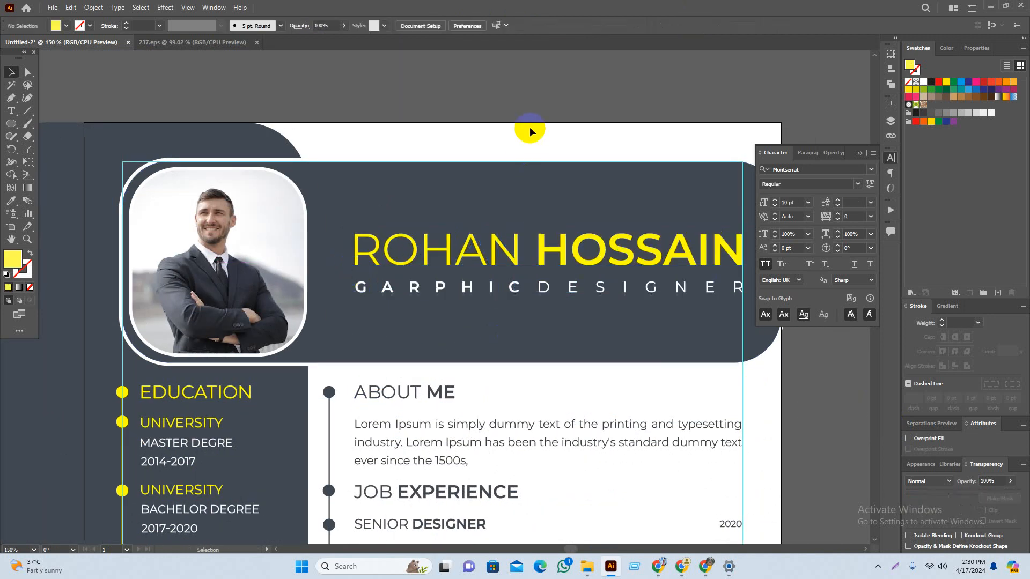
scroll(532, 134, down, 1)
scroll(566, 169, up, 1)
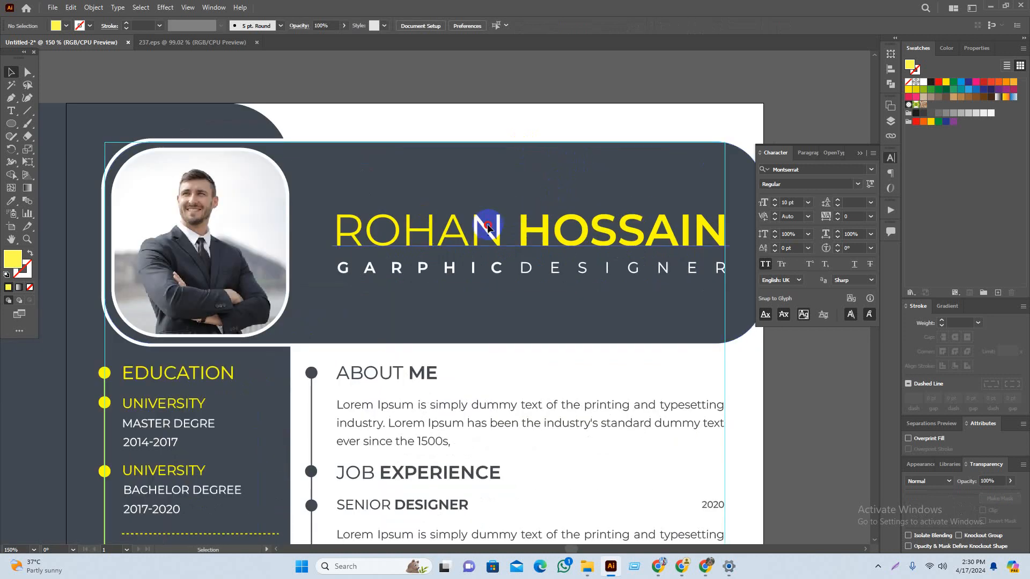
click(488, 224)
drag(554, 244, 499, 242)
click(288, 244)
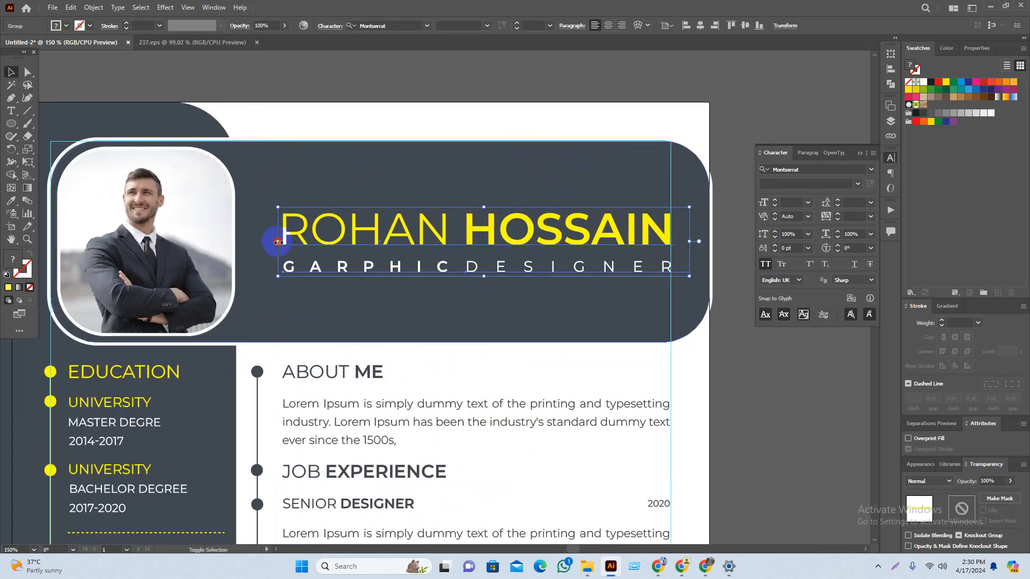
drag(278, 242, 274, 241)
click(731, 460)
drag(728, 429, 773, 368)
scroll(733, 429, down, 1)
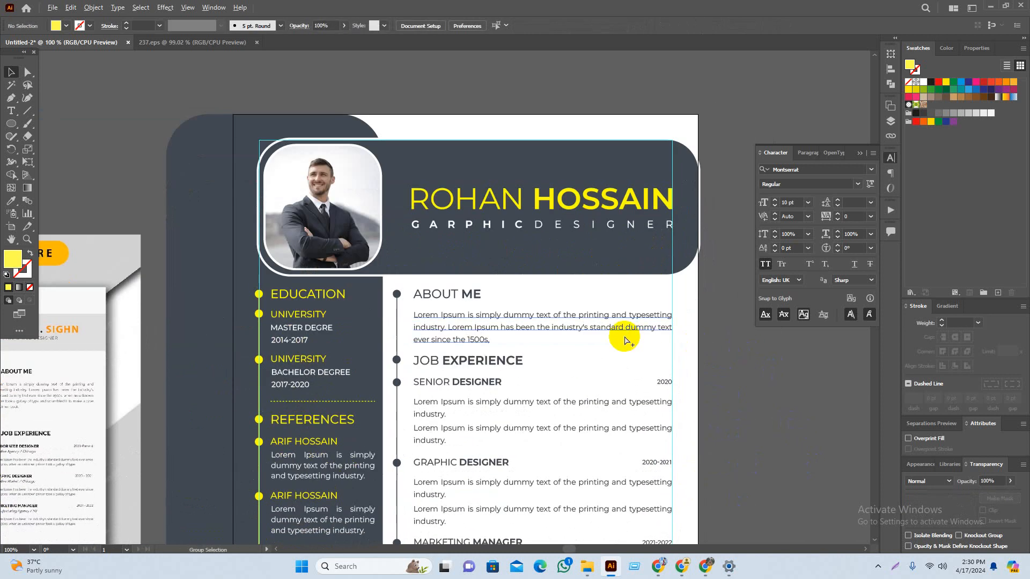
scroll(622, 338, down, 1)
scroll(681, 413, down, 3)
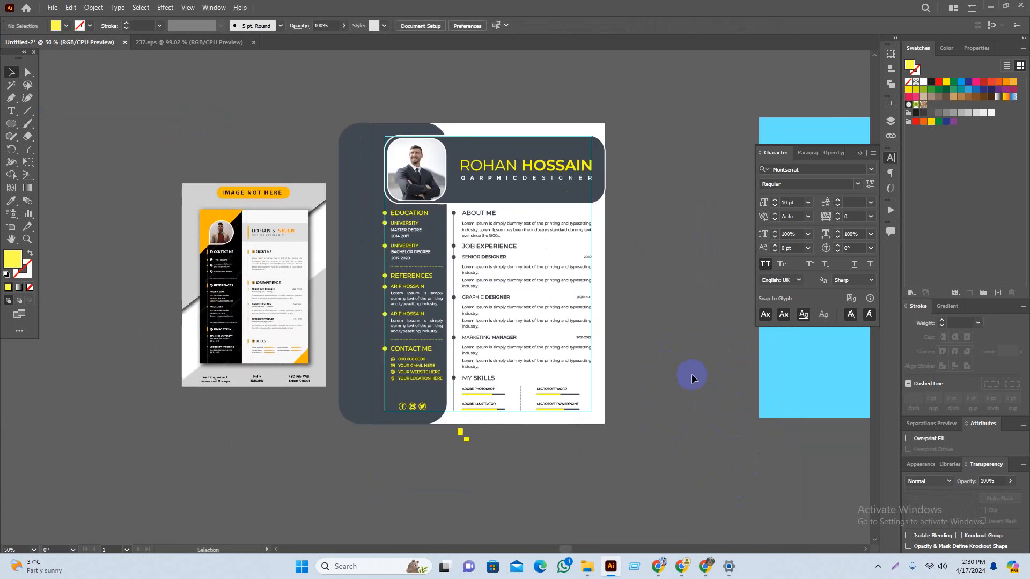
click(188, 8)
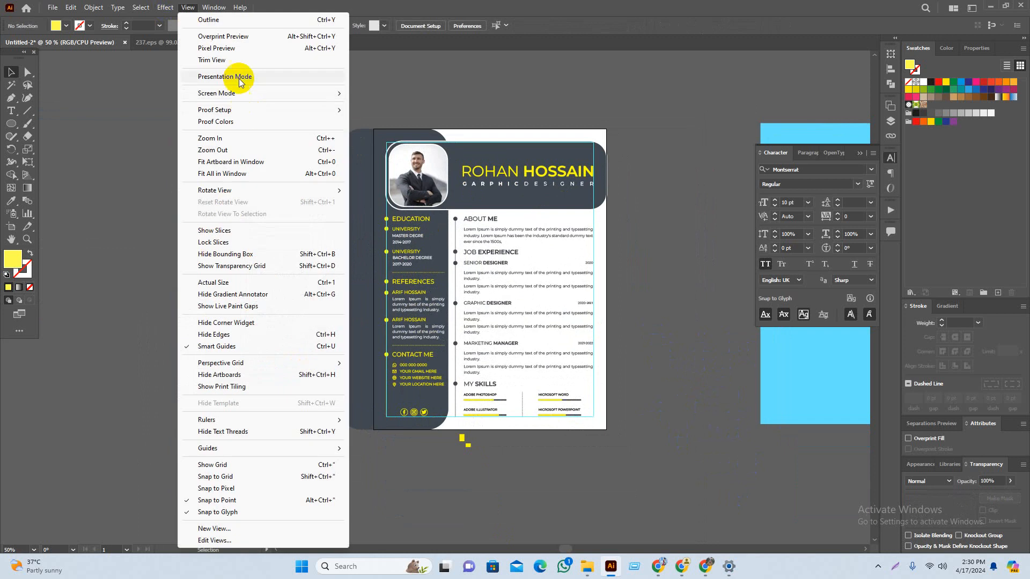
click(239, 78)
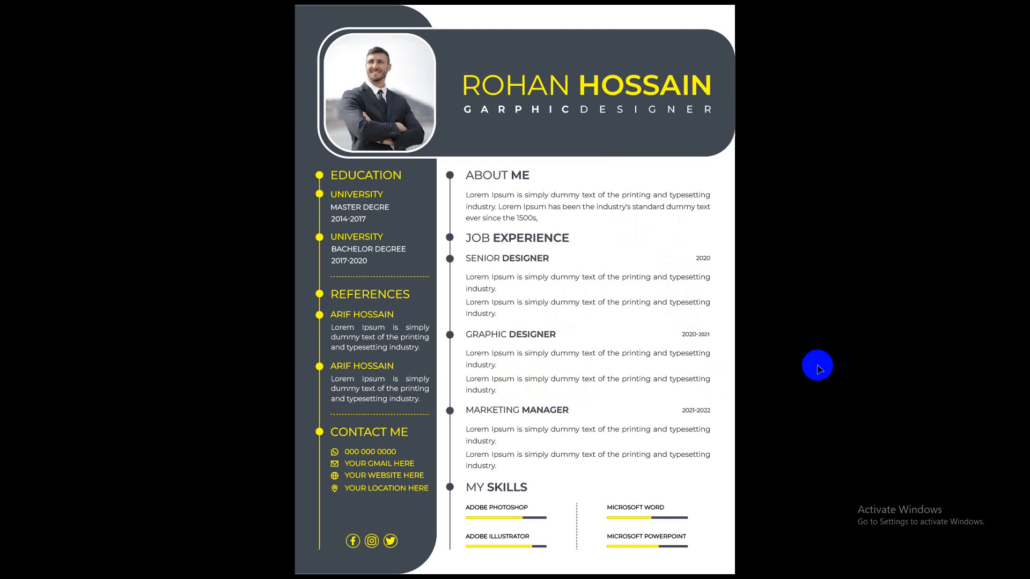
key(Escape)
drag(786, 463, 836, 429)
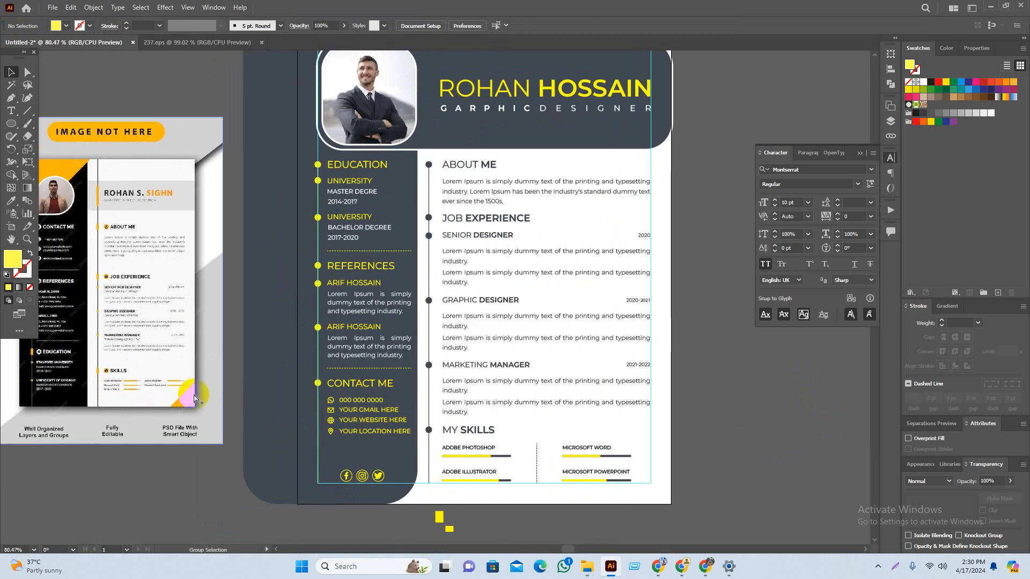
Step: Delete the reference resume image beside the artboard
drag(165, 409, 259, 425)
drag(225, 521, 245, 514)
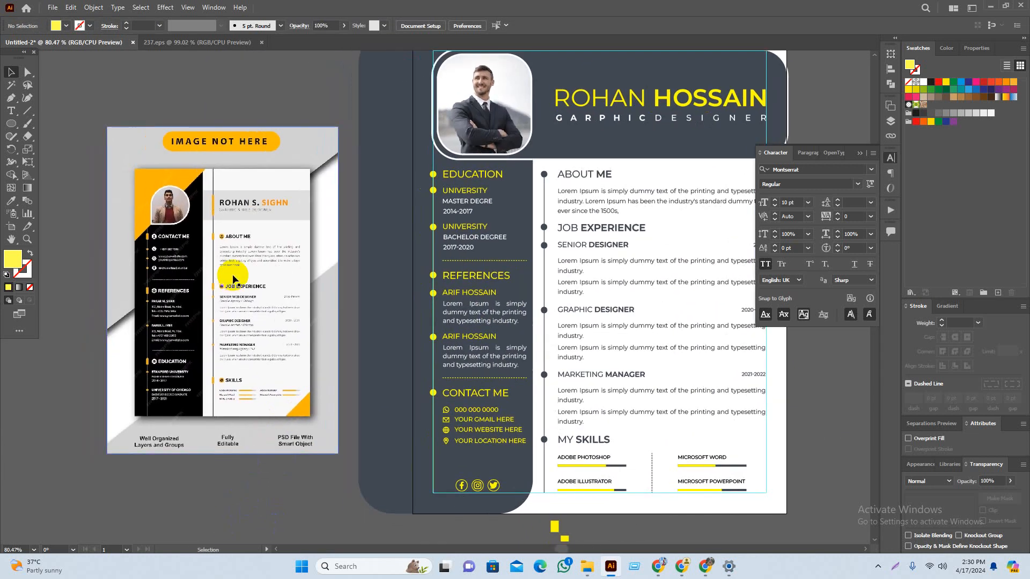
drag(276, 400, 235, 344)
key(Delete)
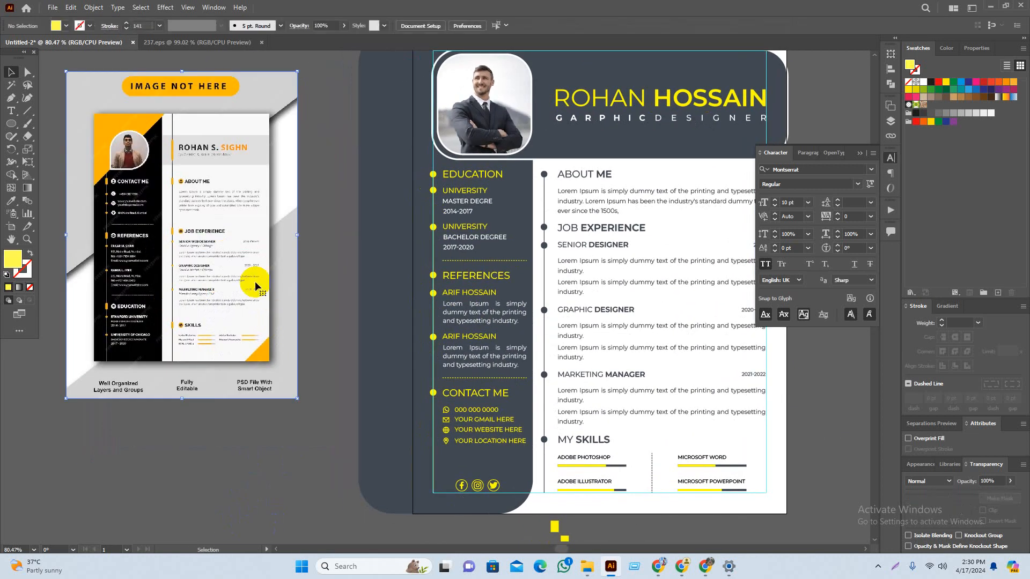
Step: Select the Rectangle tool and bring the artboard and cyan shapes back into view
drag(255, 281, 188, 349)
drag(291, 290, 245, 313)
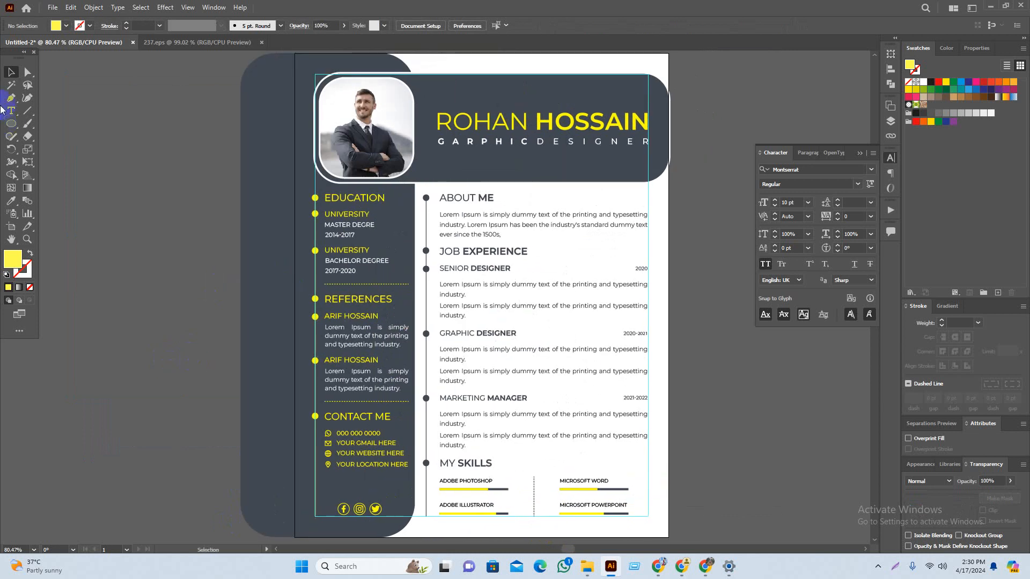
drag(9, 124, 49, 125)
scroll(390, 278, down, 1)
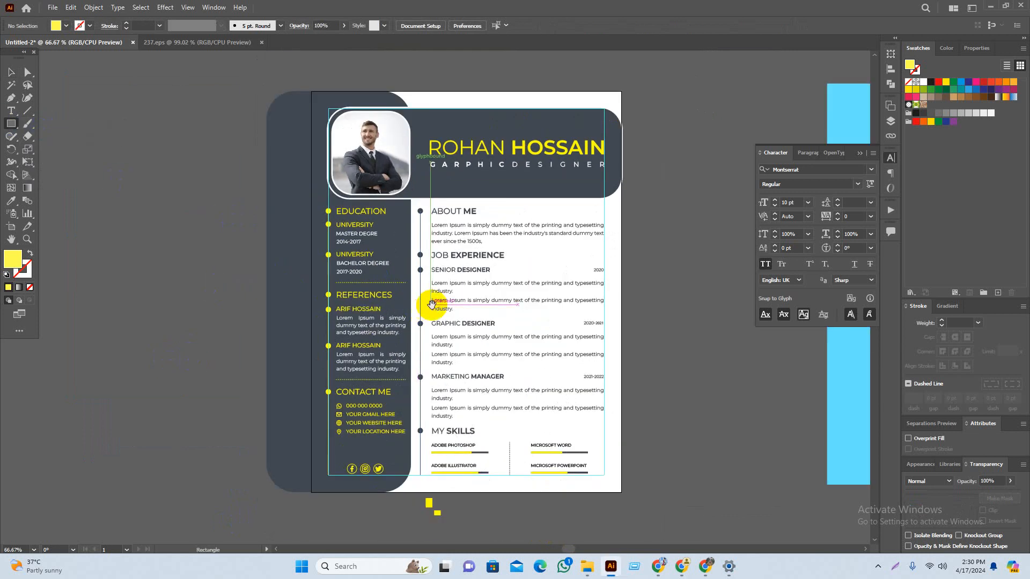
drag(491, 288, 446, 292)
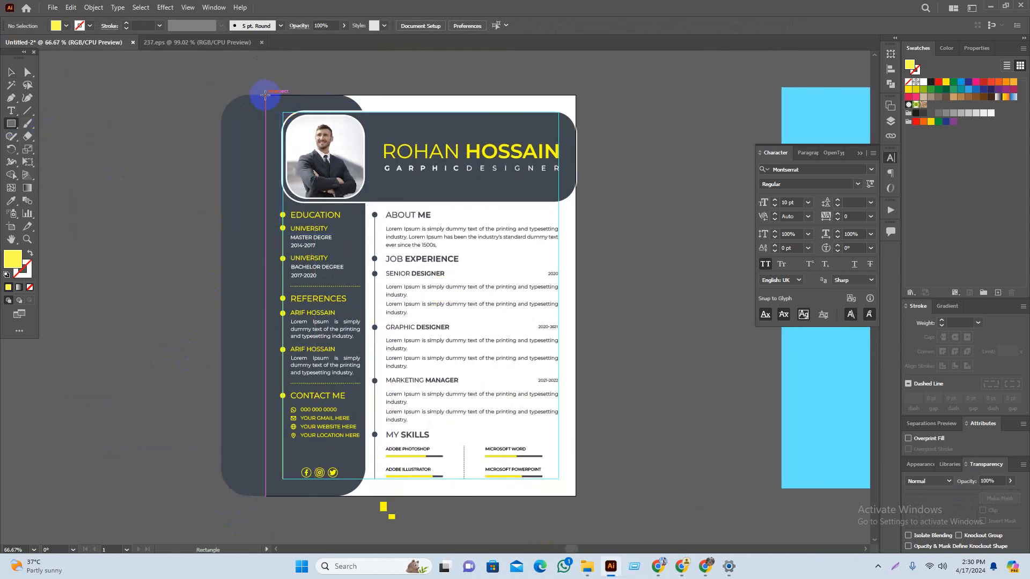
Step: Cut and paste the cyan rectangle and align it exactly to the artboard
key(v)
click(792, 443)
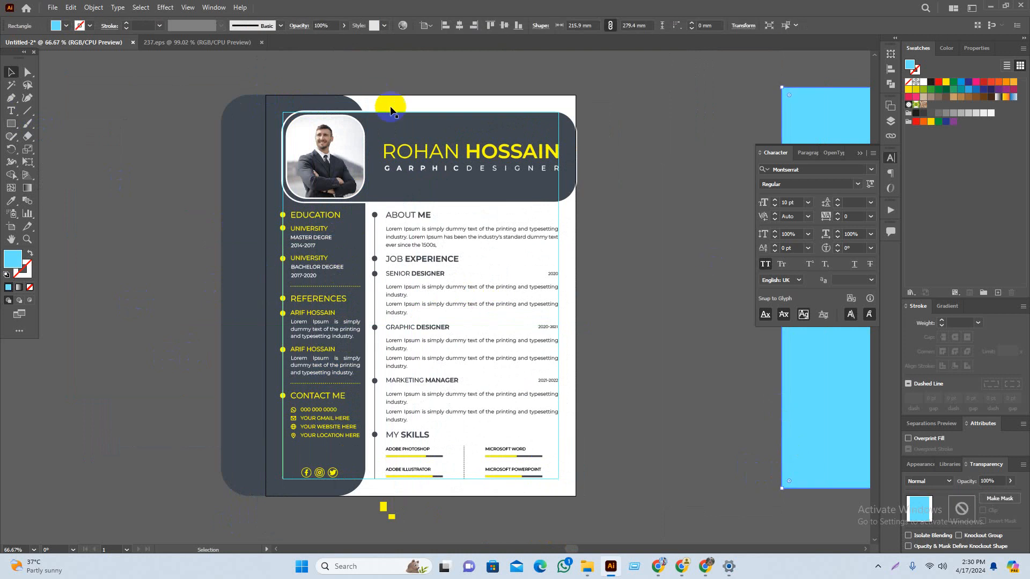
key(ctrl+x)
key(ctrl+v)
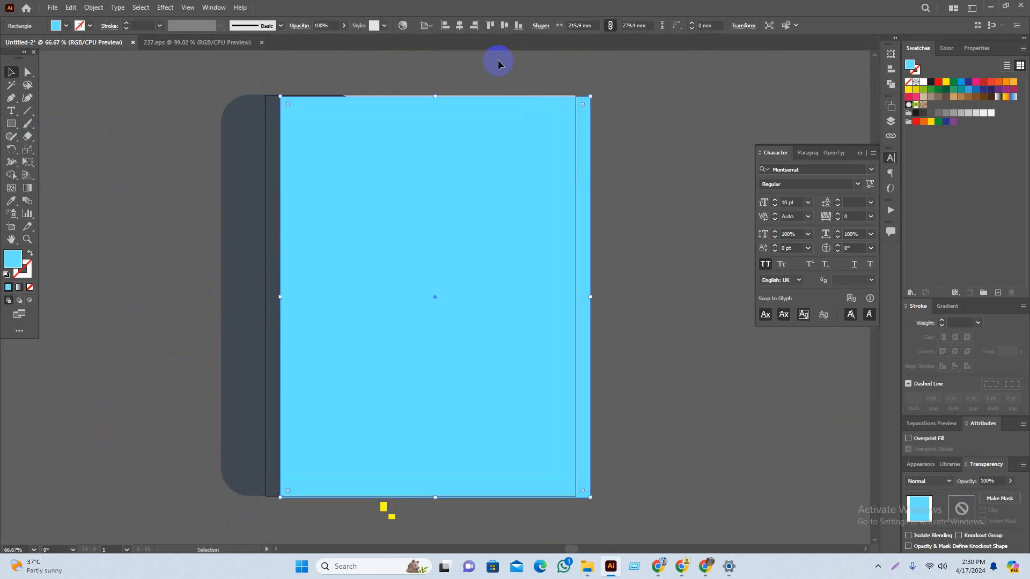
click(459, 25)
click(490, 25)
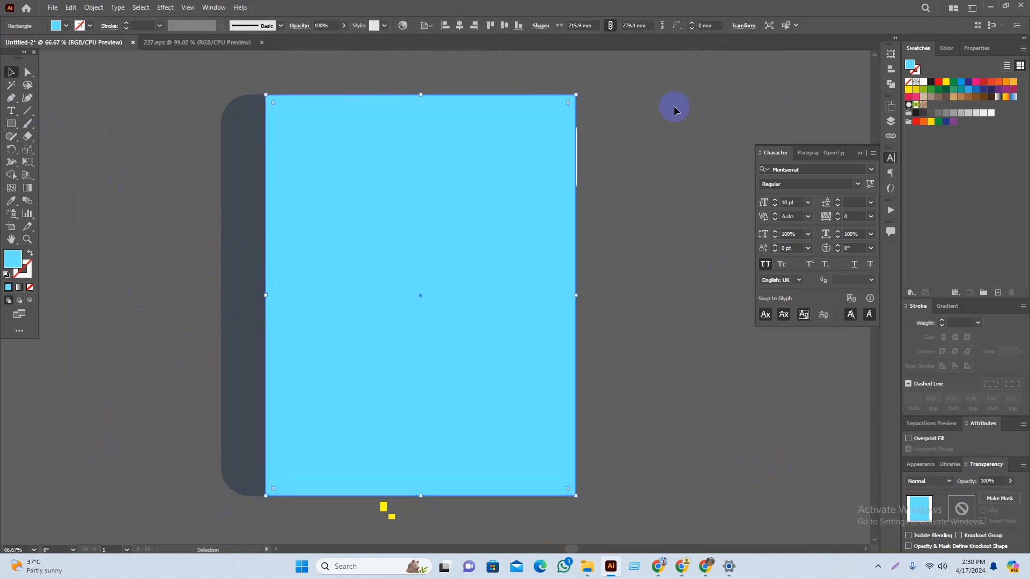
Step: Try clipping the resume art to the cyan rectangle, then undo it
drag(656, 87, 207, 453)
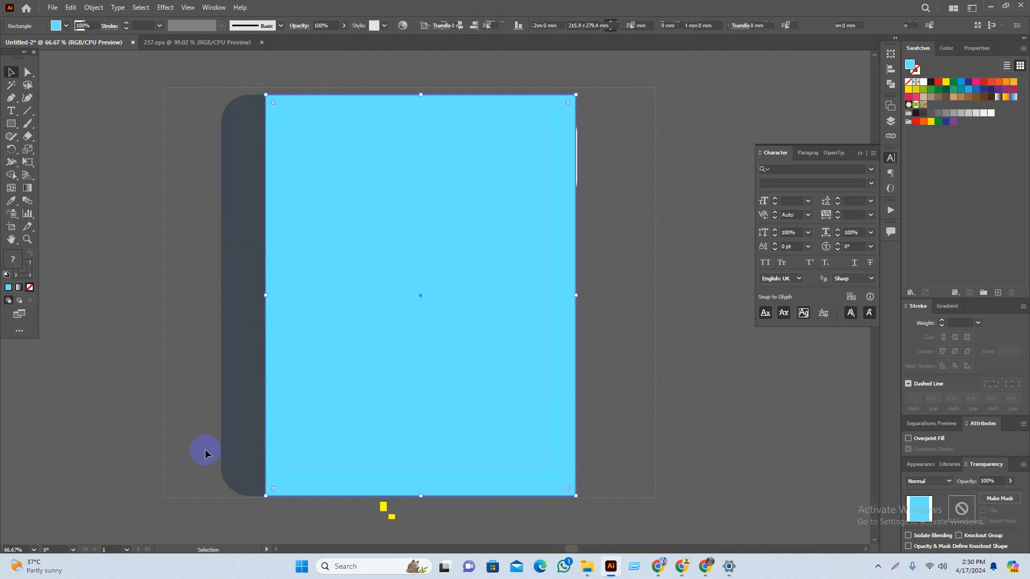
key(ctrl+7)
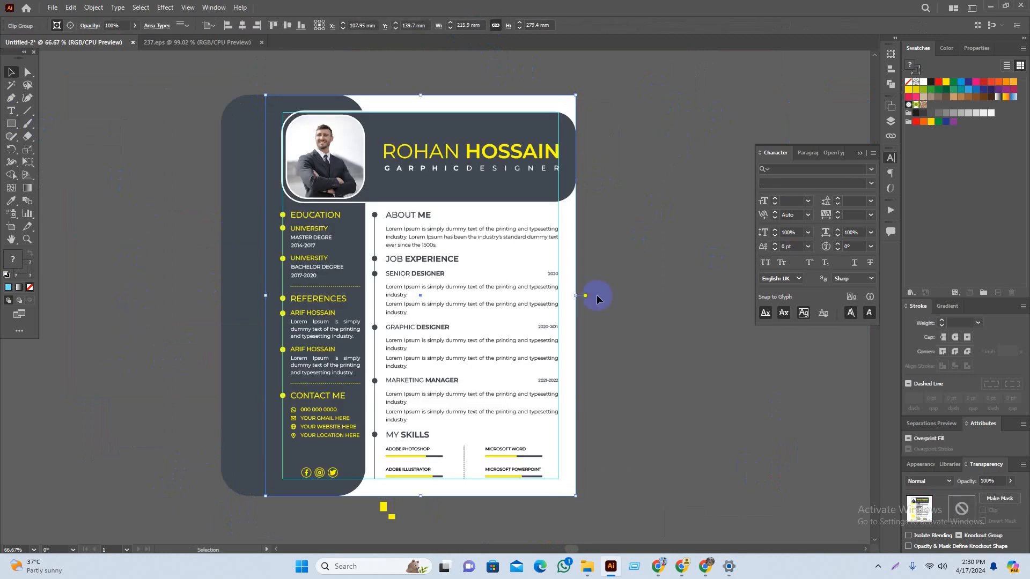
key(ctrl+z)
click(175, 345)
drag(227, 310, 198, 329)
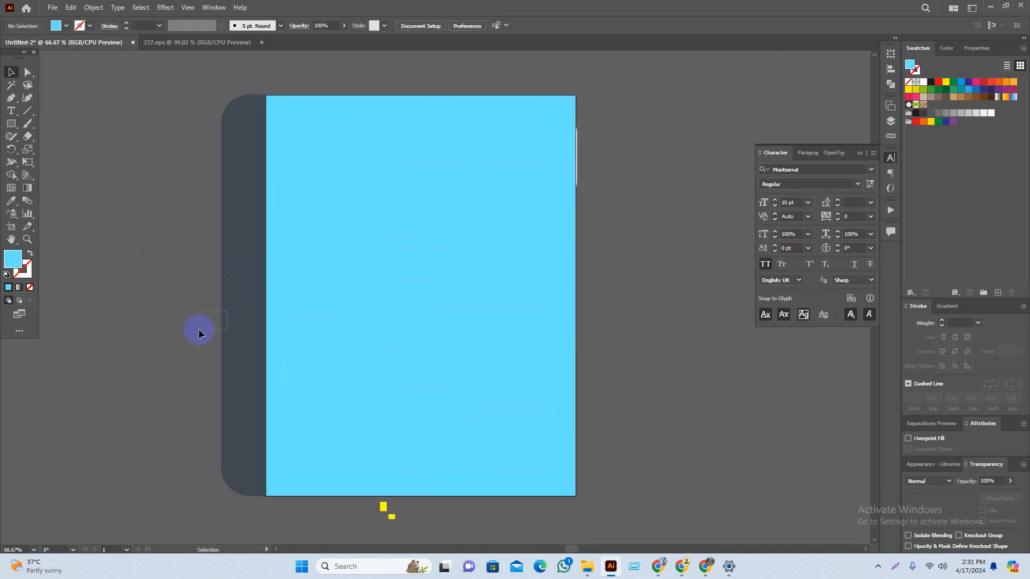
Step: Unlock all objects and clip the whole resume to the cyan artboard-sized rectangle
key(ctrl+alt+2)
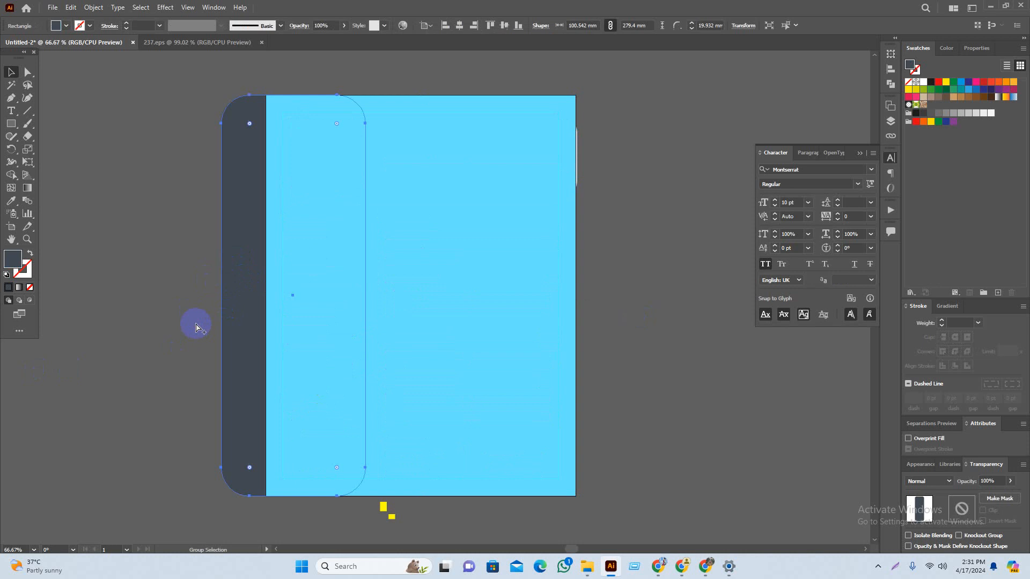
click(177, 361)
drag(177, 361, 159, 386)
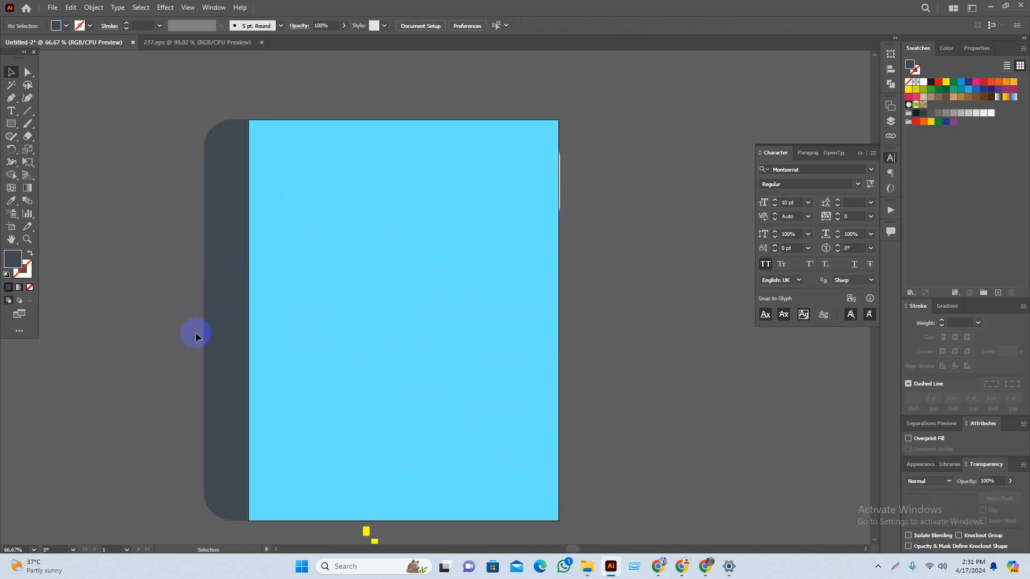
click(219, 324)
click(147, 349)
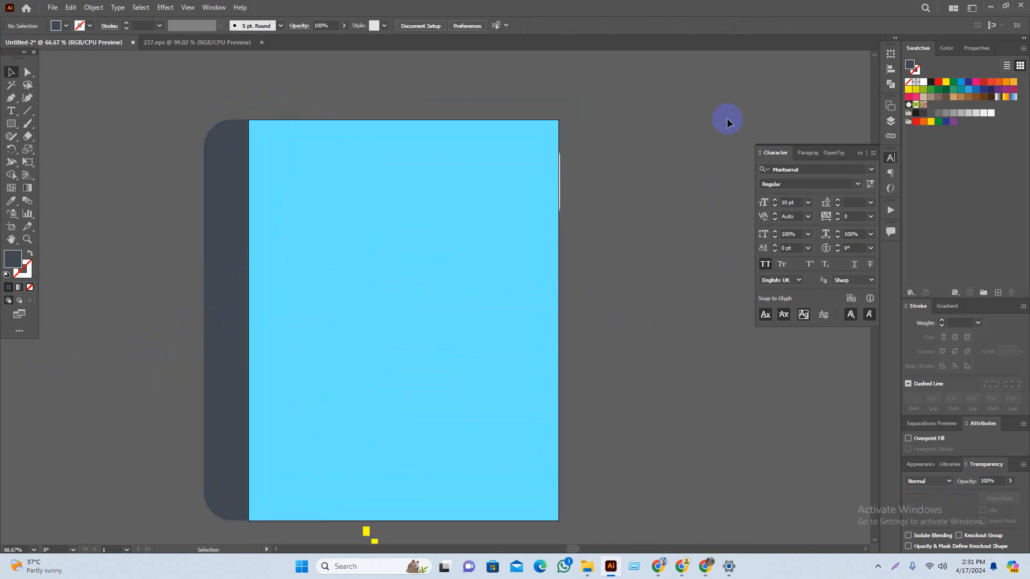
drag(713, 104, 180, 494)
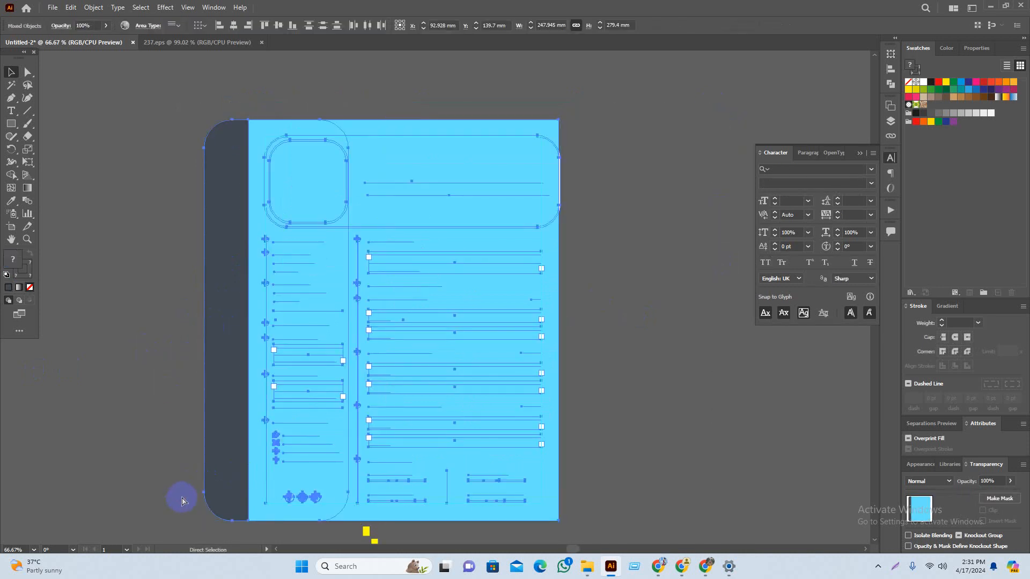
click(171, 399)
scroll(156, 389, down, 2)
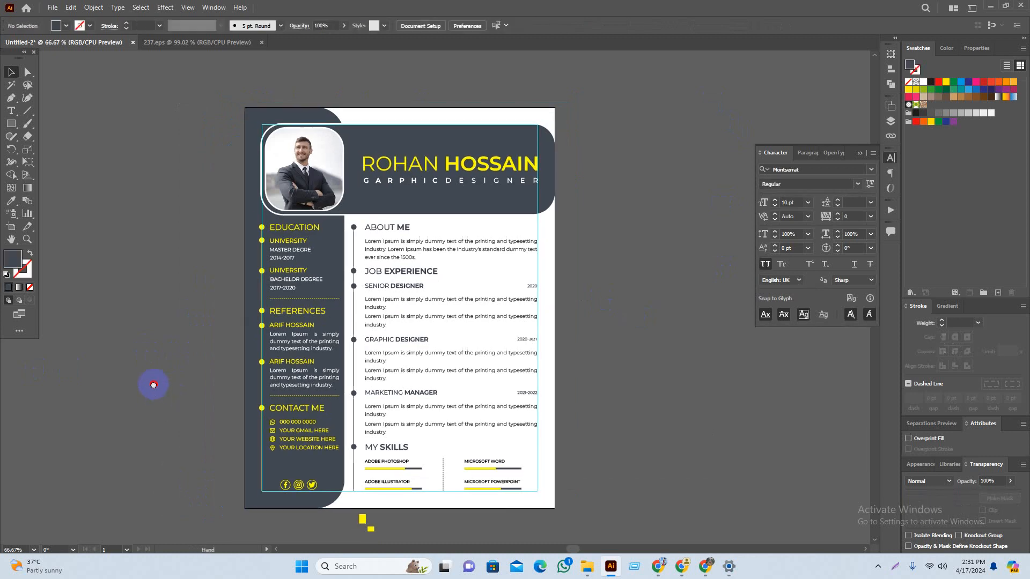
Step: Delete the two stray yellow squares below the artboard
scroll(649, 328, down, 2)
scroll(649, 328, right, 1)
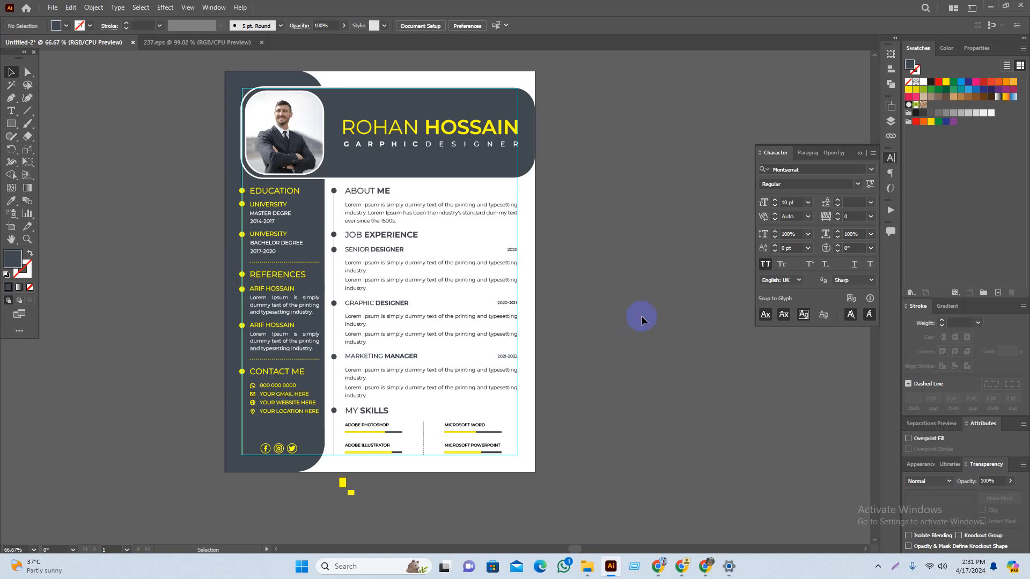
drag(594, 433, 626, 409)
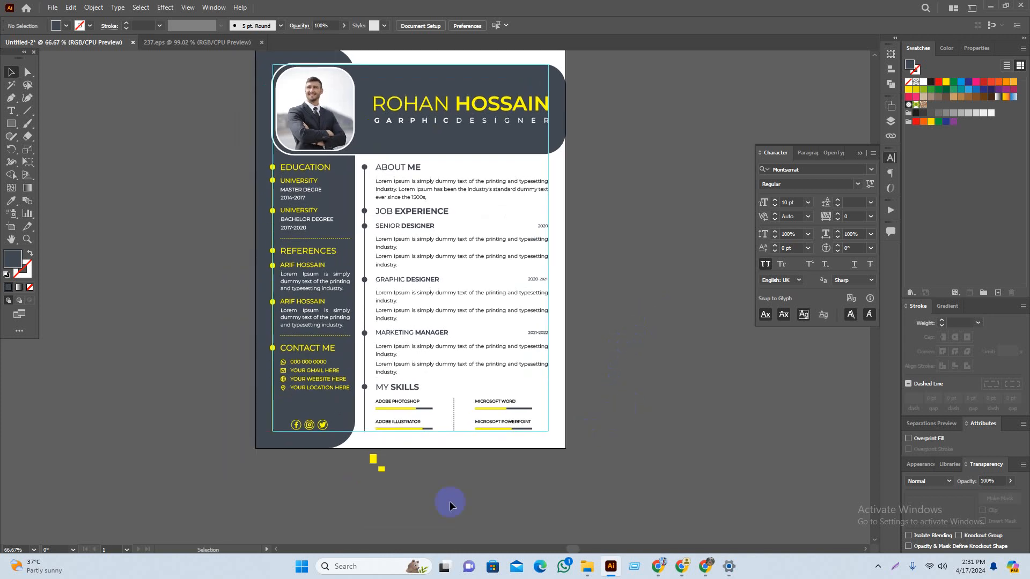
drag(333, 489, 334, 488)
key(Delete)
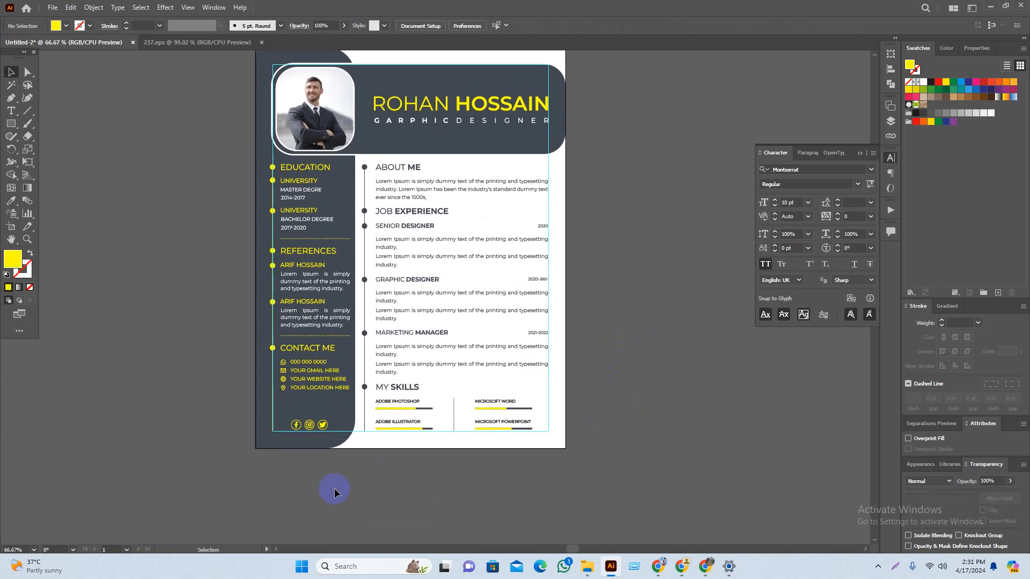
scroll(690, 252, up, 4)
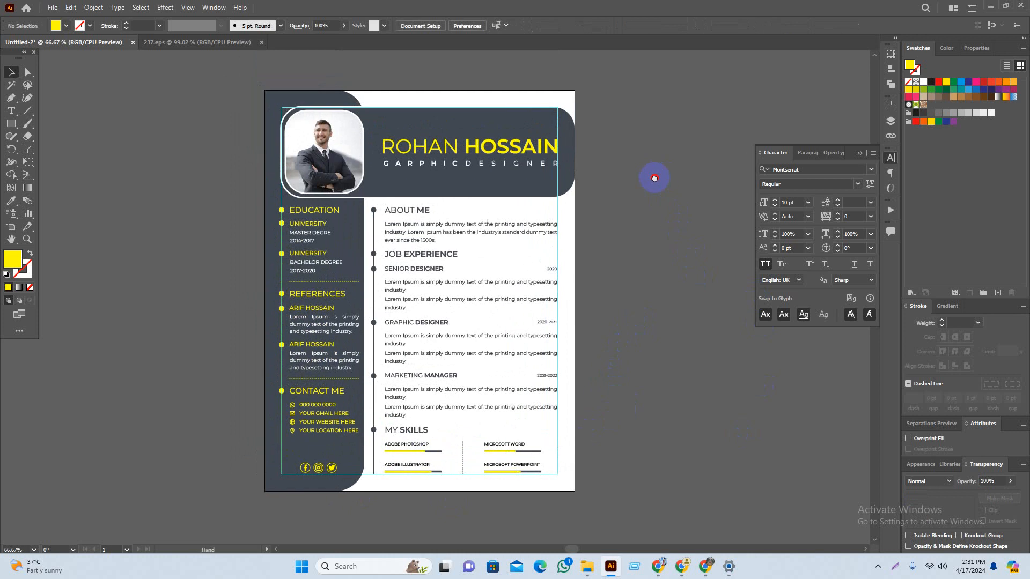
scroll(656, 311, down, 1)
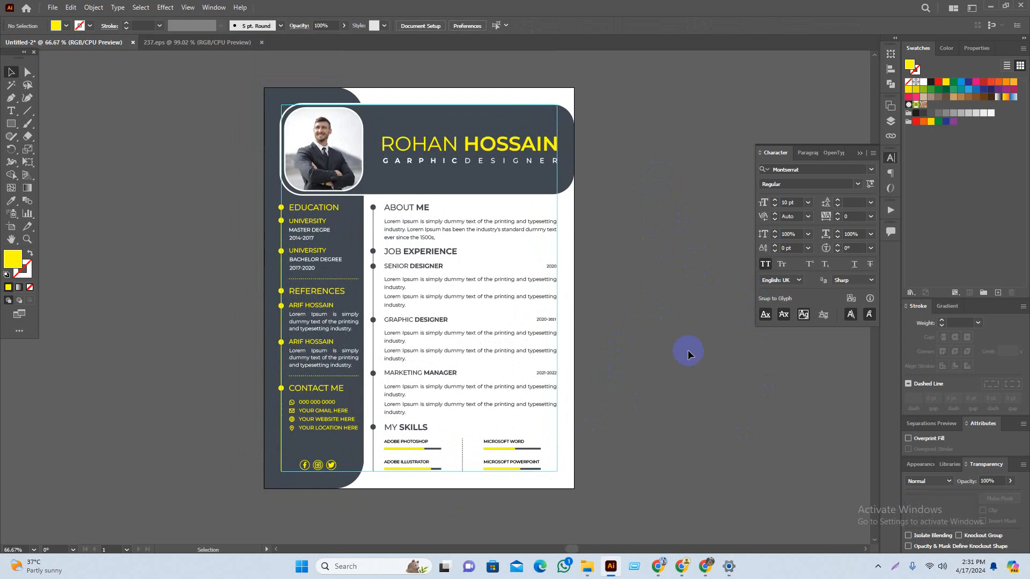
Step: Drag the clipped design to check it moves as one, then put it back on the artboard
click(642, 160)
drag(659, 201, 652, 202)
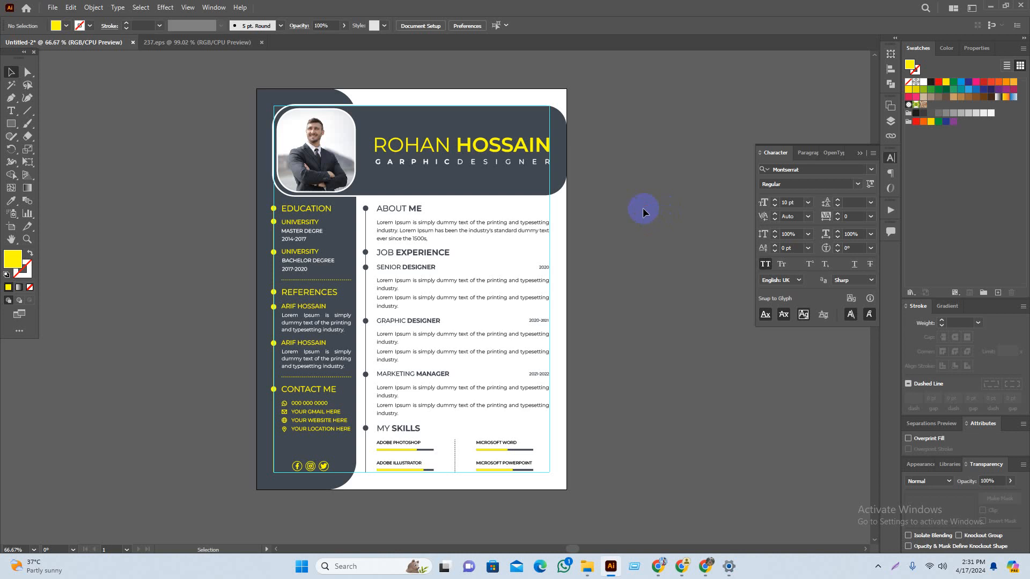
drag(582, 308, 603, 308)
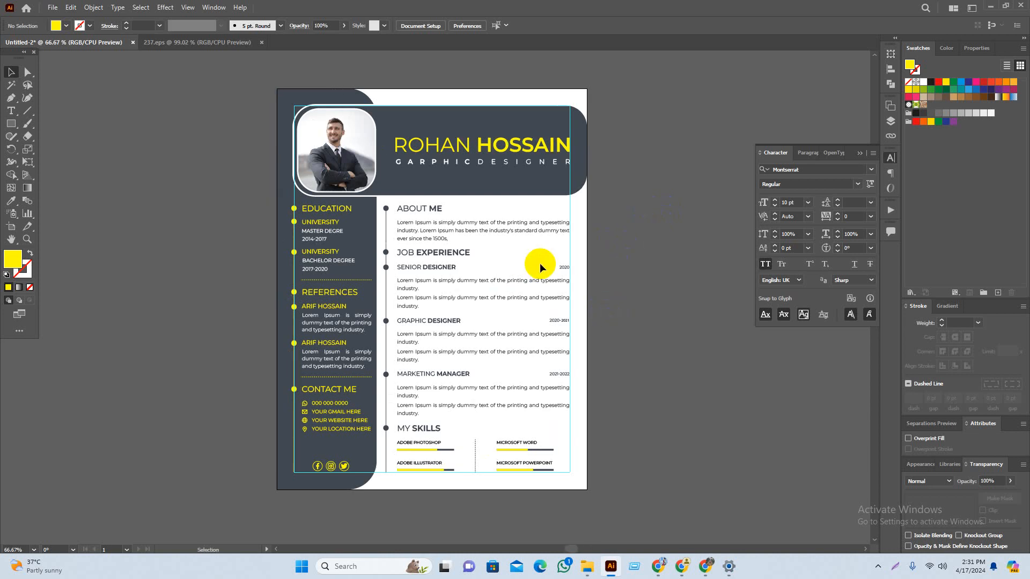
drag(545, 256, 540, 265)
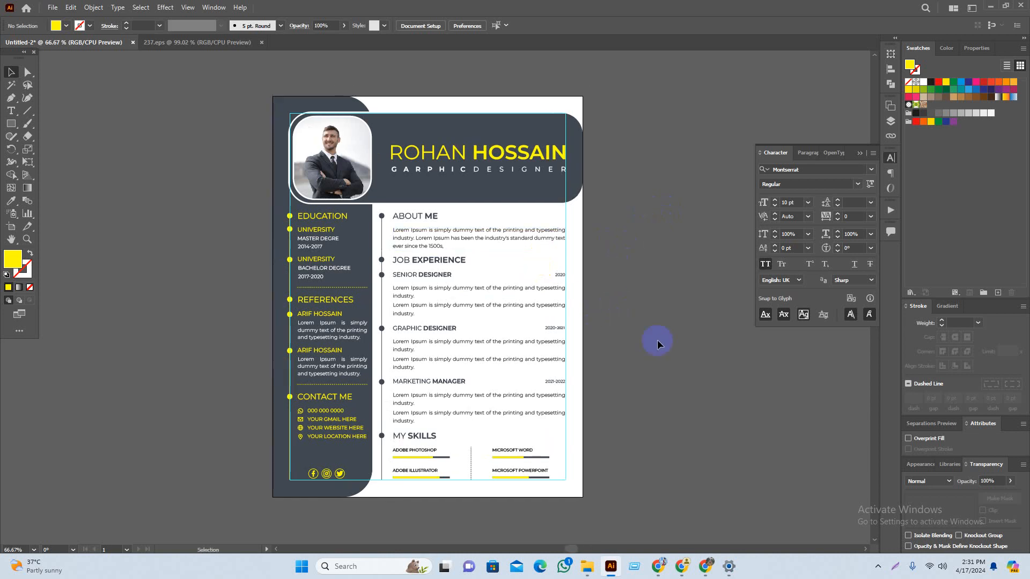
drag(625, 295, 612, 292)
drag(558, 129, 377, 194)
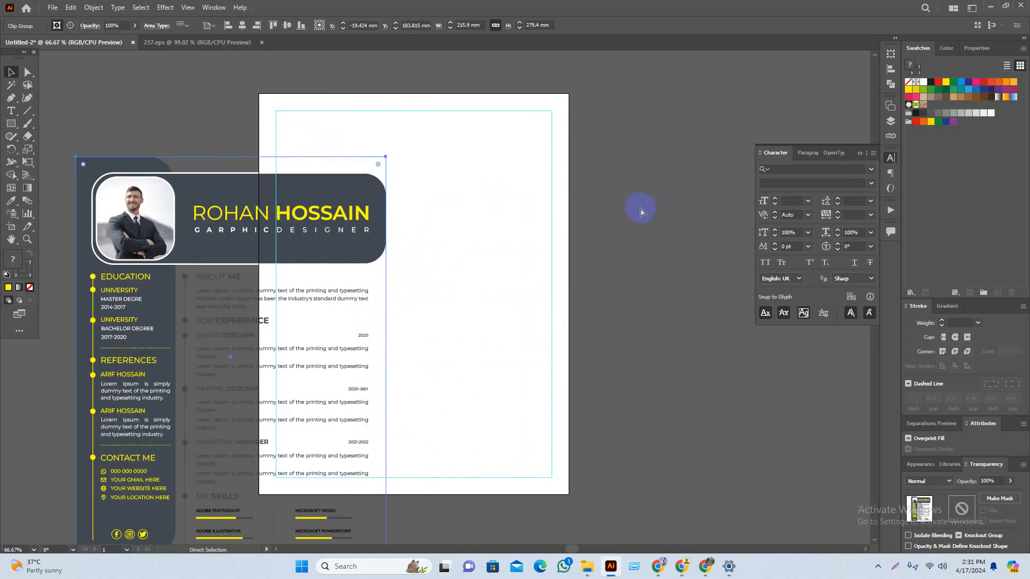
key(ctrl+z)
click(687, 243)
drag(687, 244, 659, 239)
Step: Draw a rectangle covering the whole artboard and give it a light grey fill
click(10, 123)
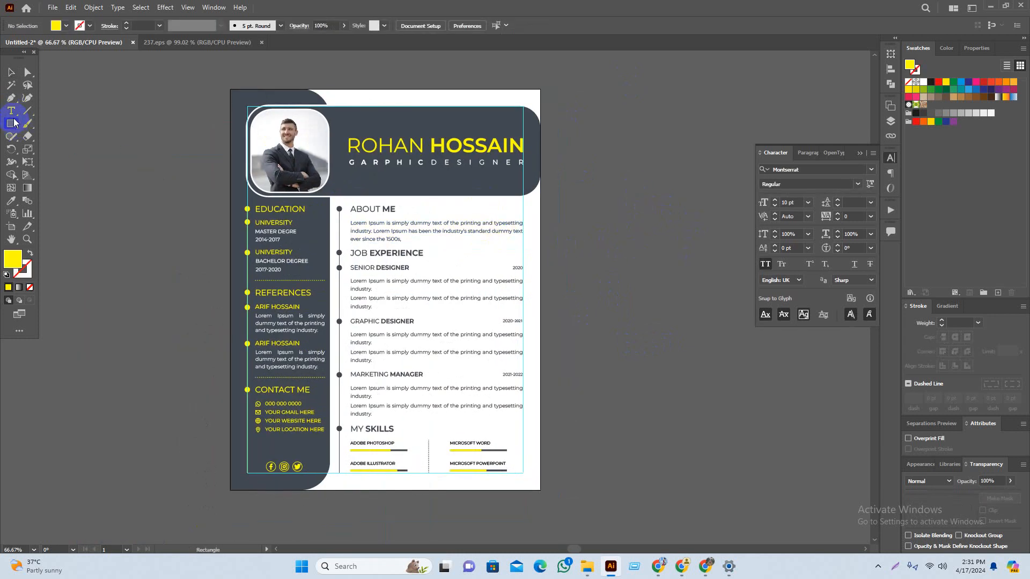
drag(234, 96, 538, 490)
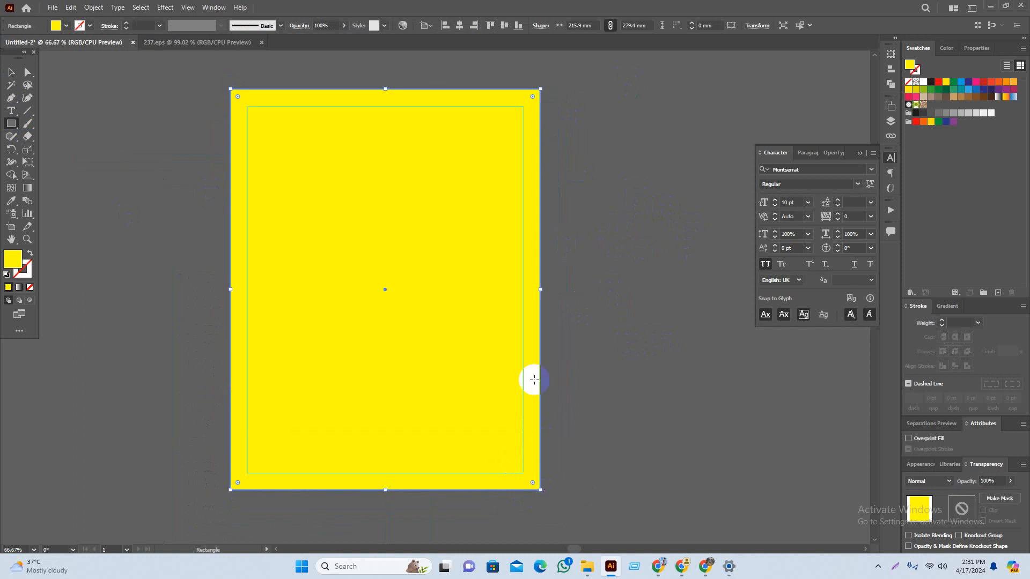
key(v)
click(992, 116)
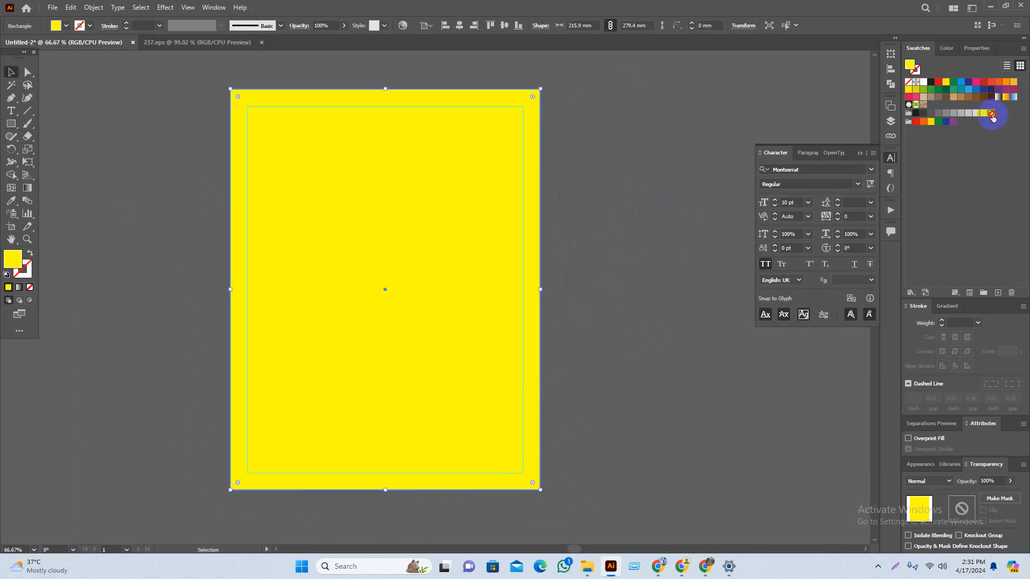
click(983, 115)
click(606, 198)
click(410, 236)
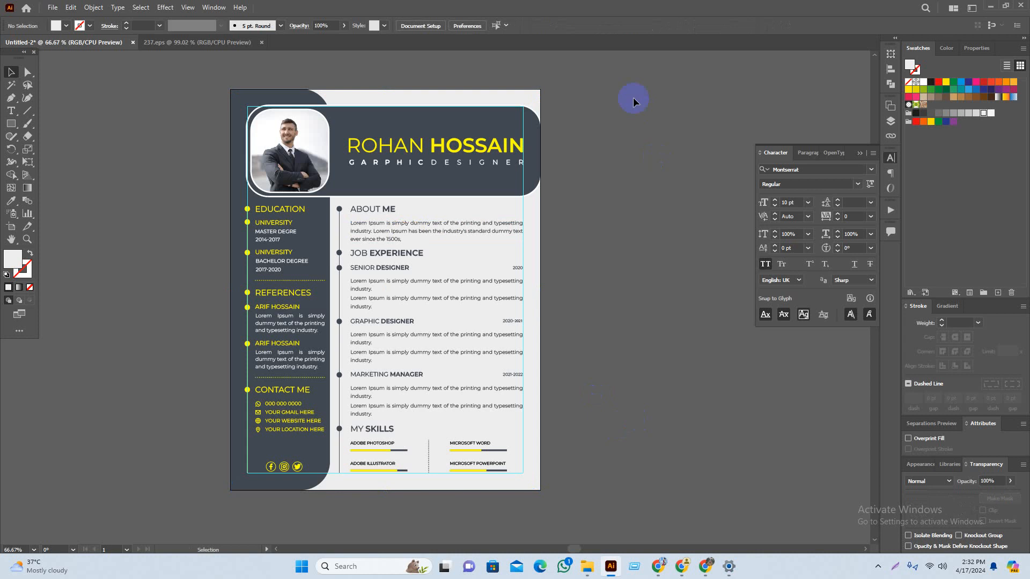
Step: Select all the resume artwork, align it to centre, and group it
drag(633, 98, 228, 469)
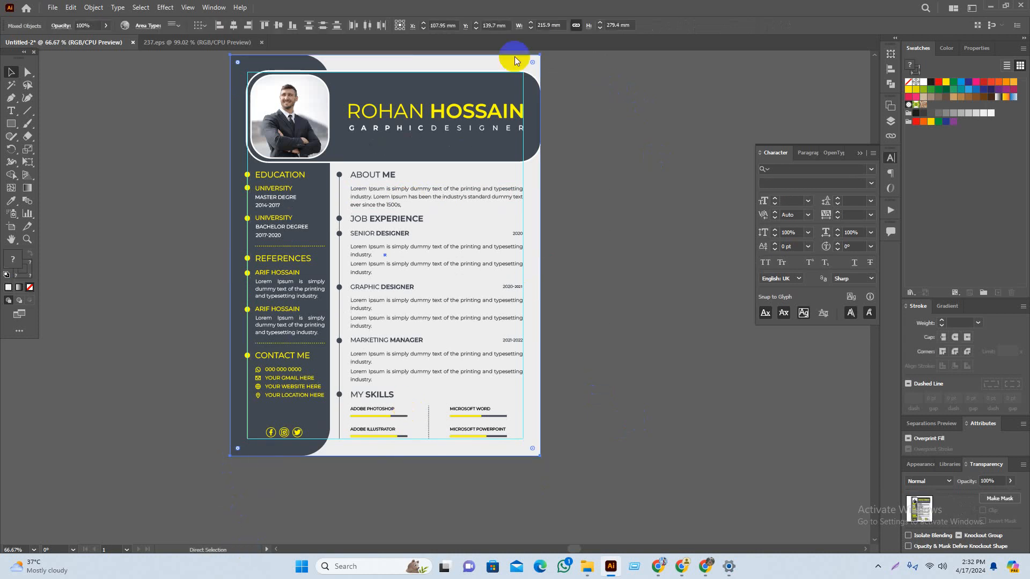
click(235, 26)
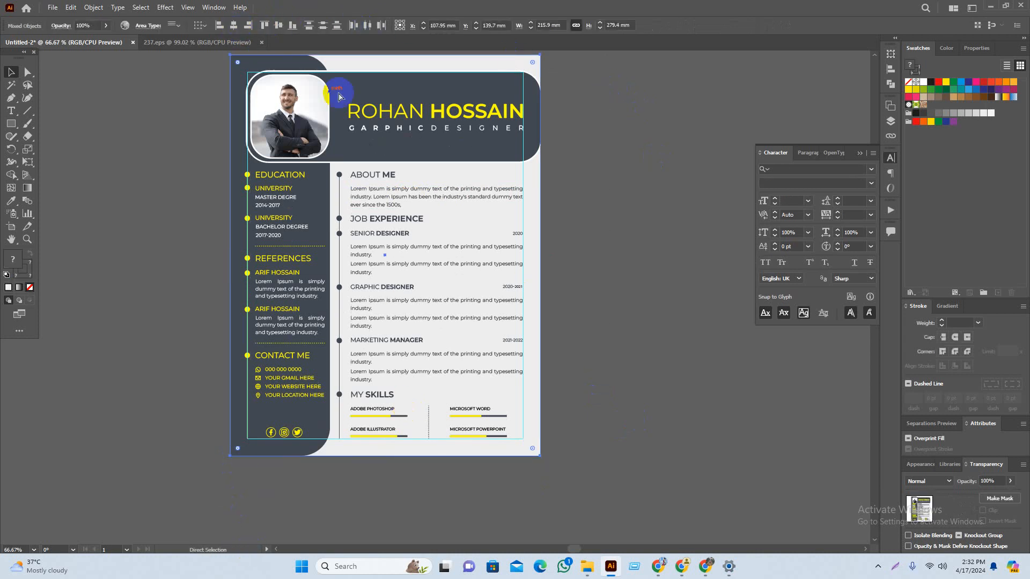
key(ctrl+g)
Step: Test-move the grouped resume, undo the move, and recentre the view on the artboard
click(594, 304)
drag(594, 304, 617, 320)
drag(466, 285, 292, 291)
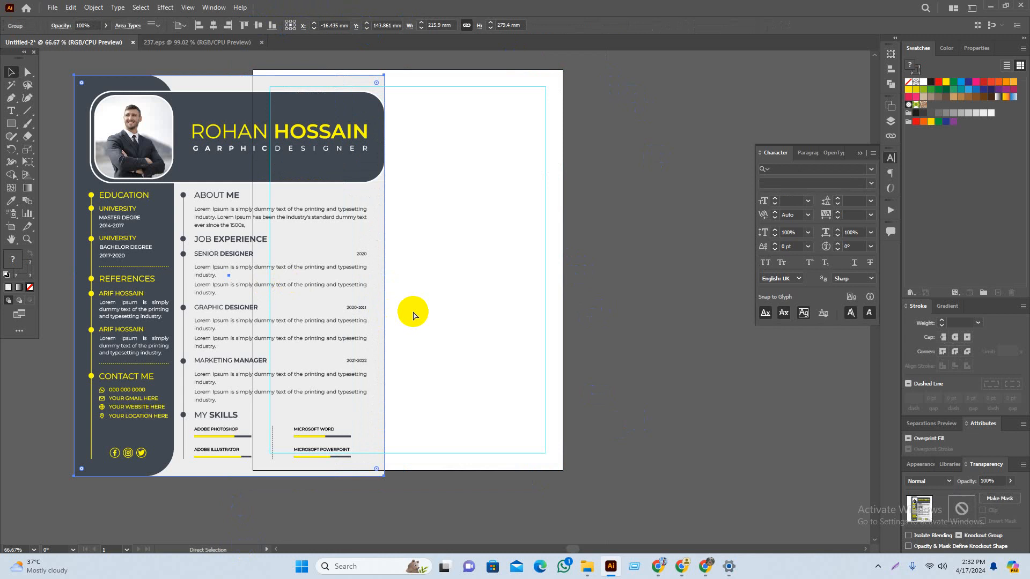
key(ctrl+z)
click(694, 345)
drag(620, 349, 676, 391)
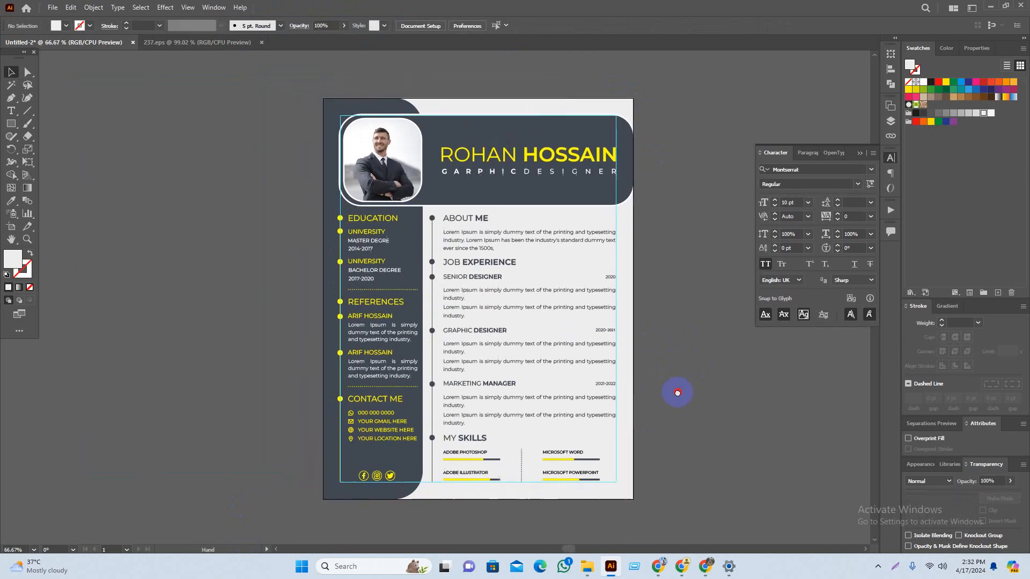
scroll(554, 451, down, 1)
drag(725, 500, 707, 490)
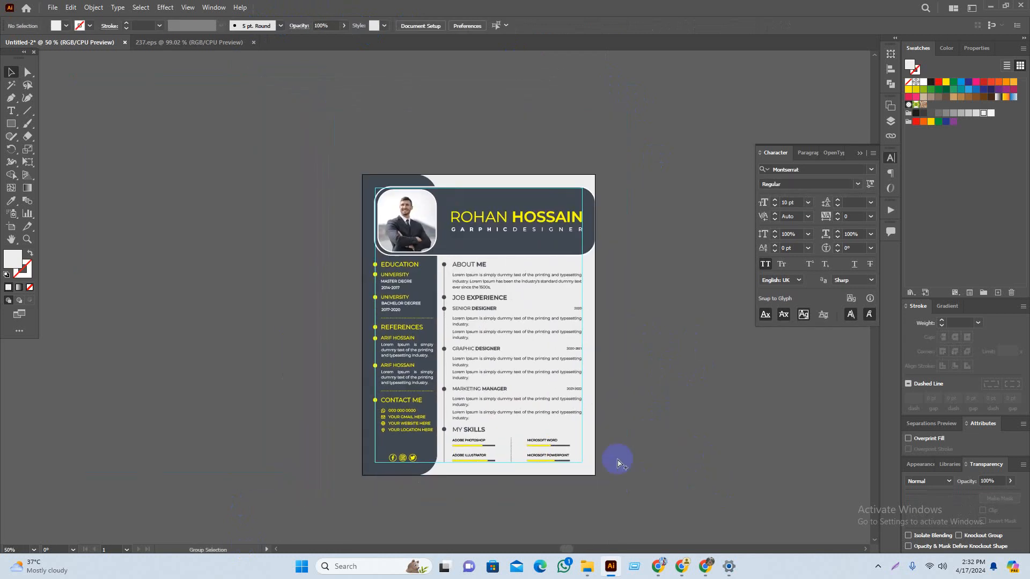
scroll(542, 391, up, 1)
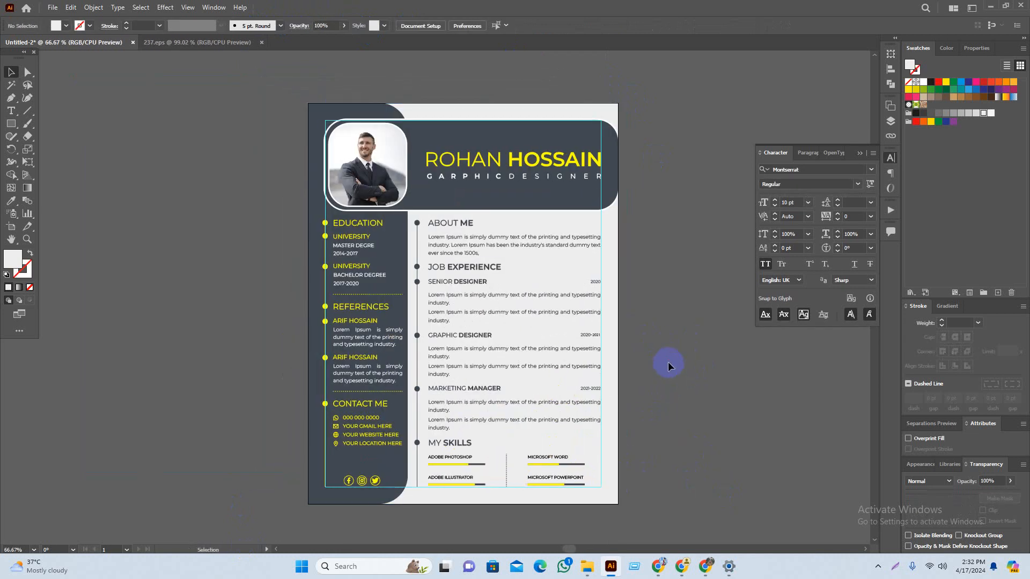
drag(662, 362, 672, 365)
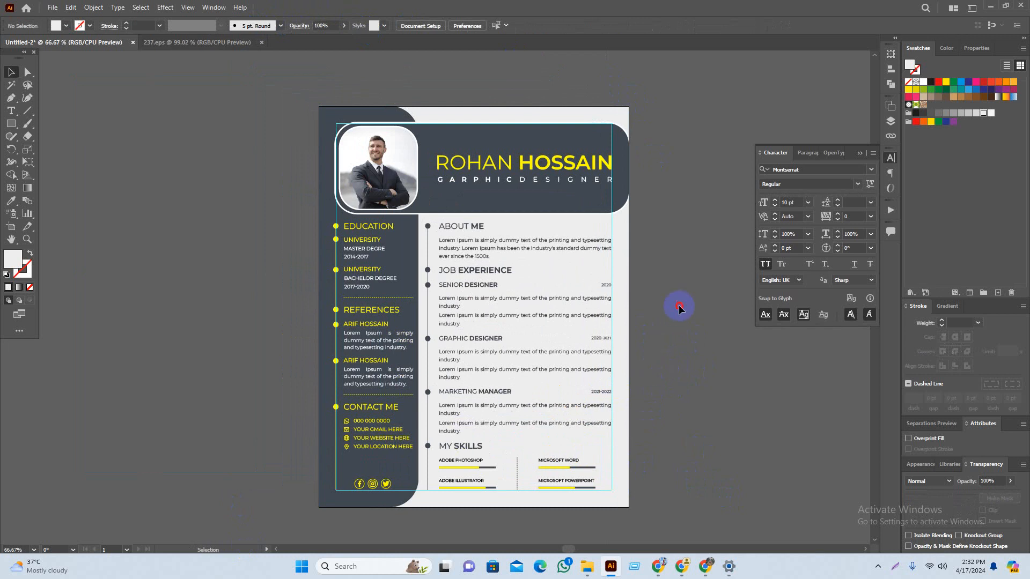
Step: Save the resume to the Desktop as 'cv design' with default Illustrator options
key(ctrl+s)
click(45, 123)
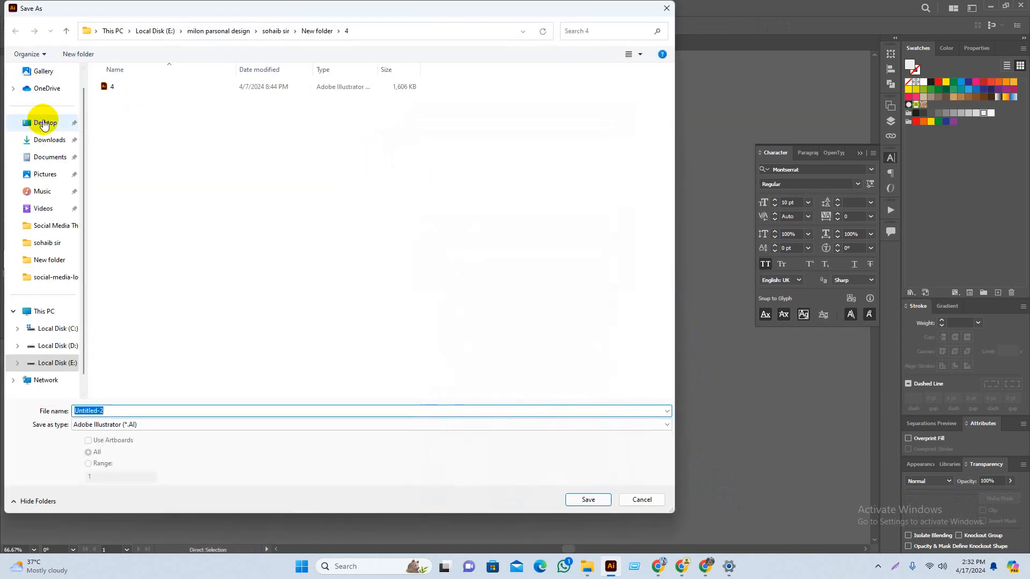
click(177, 404)
key(BackSpace)
text(cv )
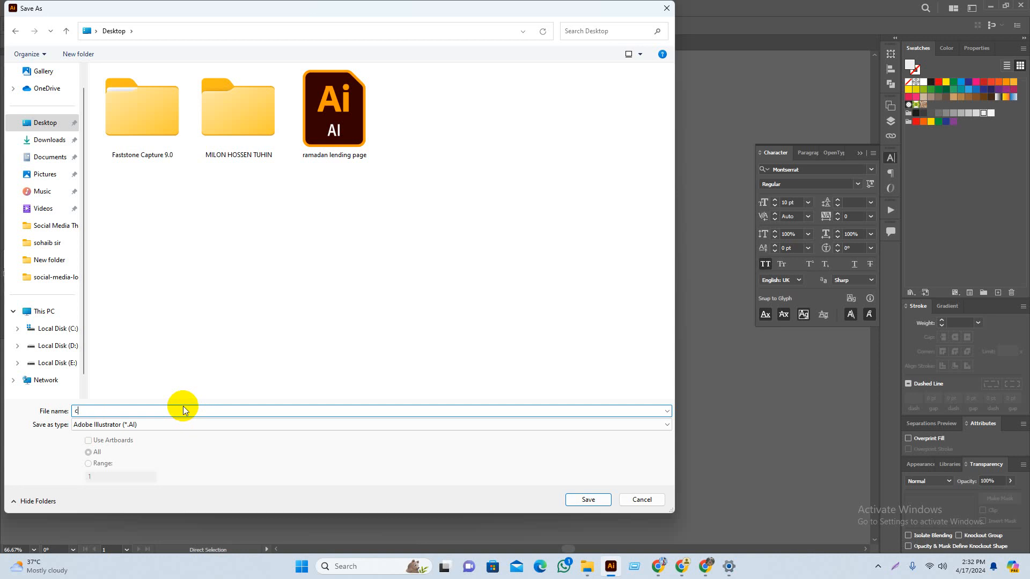
text(design)
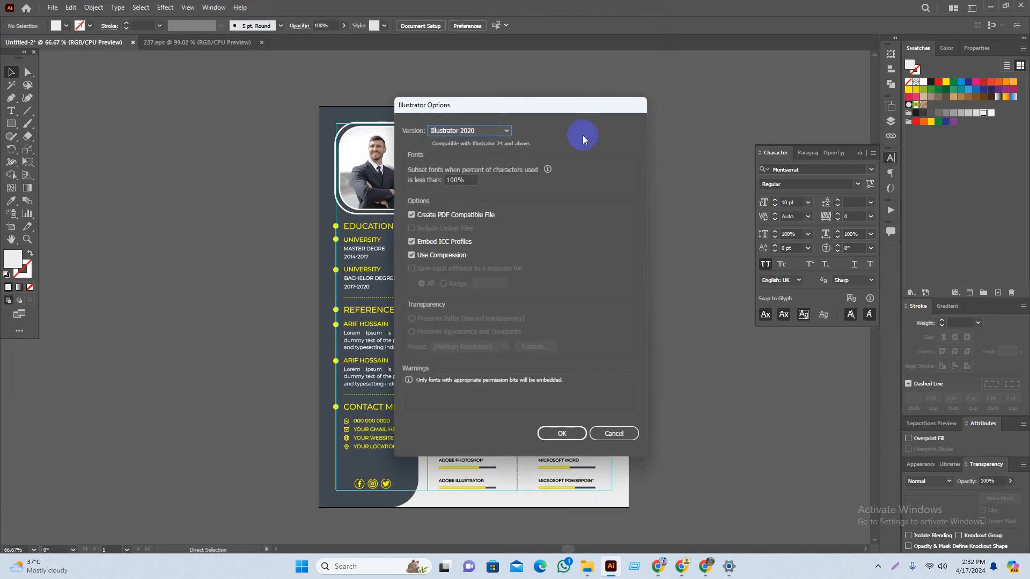
click(562, 433)
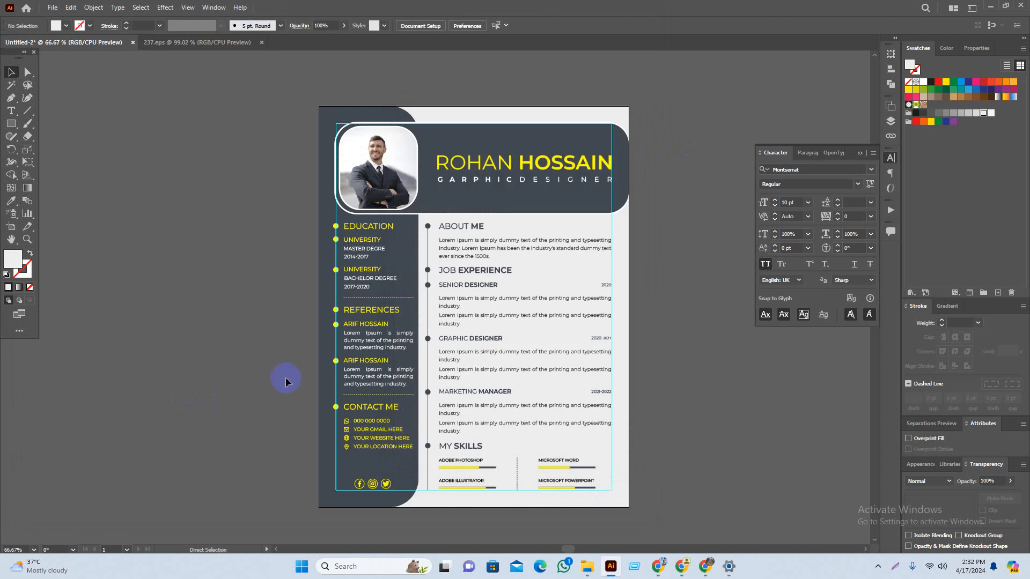
drag(264, 316, 261, 314)
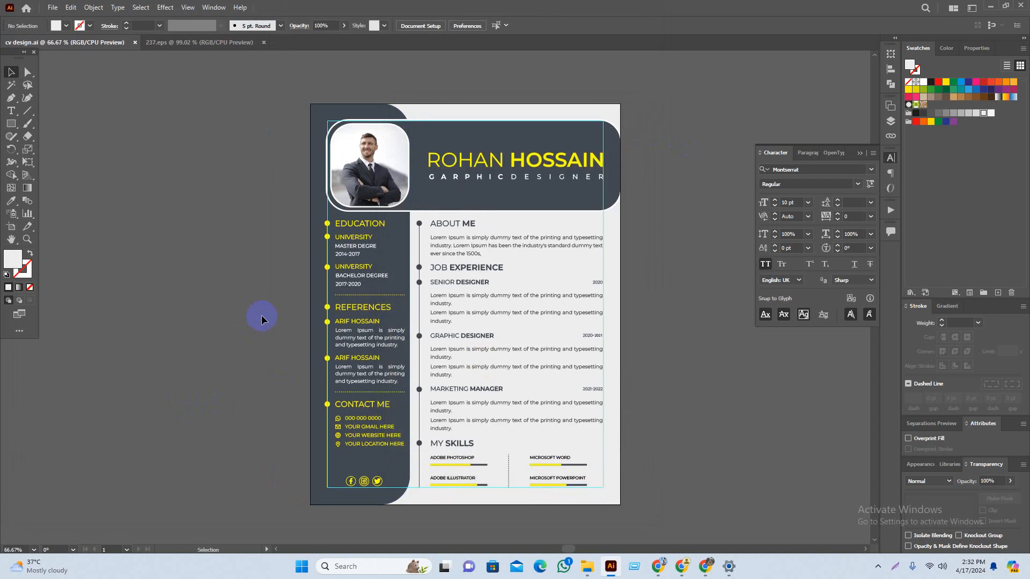
Step: In Save for Web (Legacy), set the export format to JPEG at Maximum quality
click(52, 8)
mouse_move(122, 217)
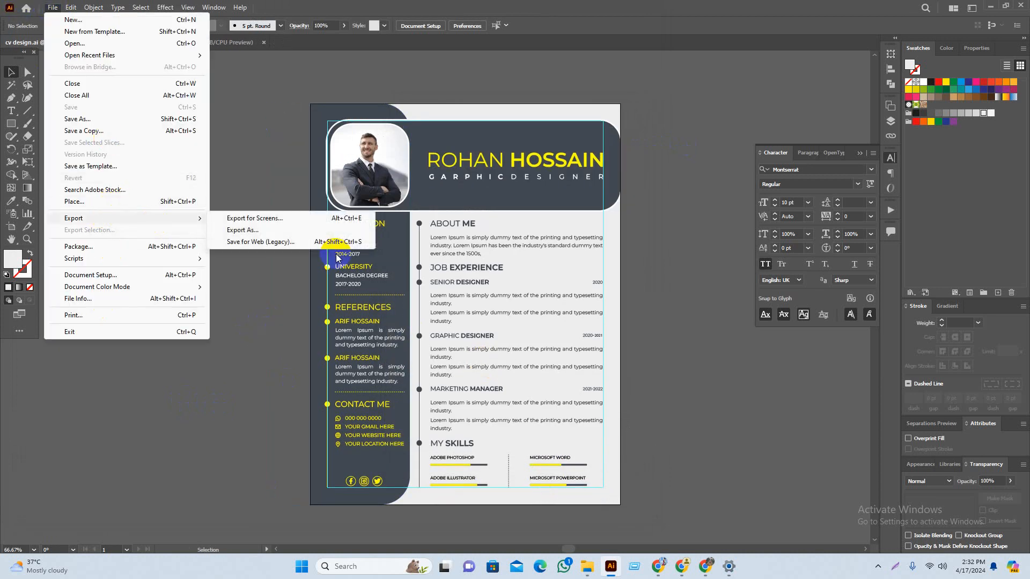
click(301, 245)
click(981, 528)
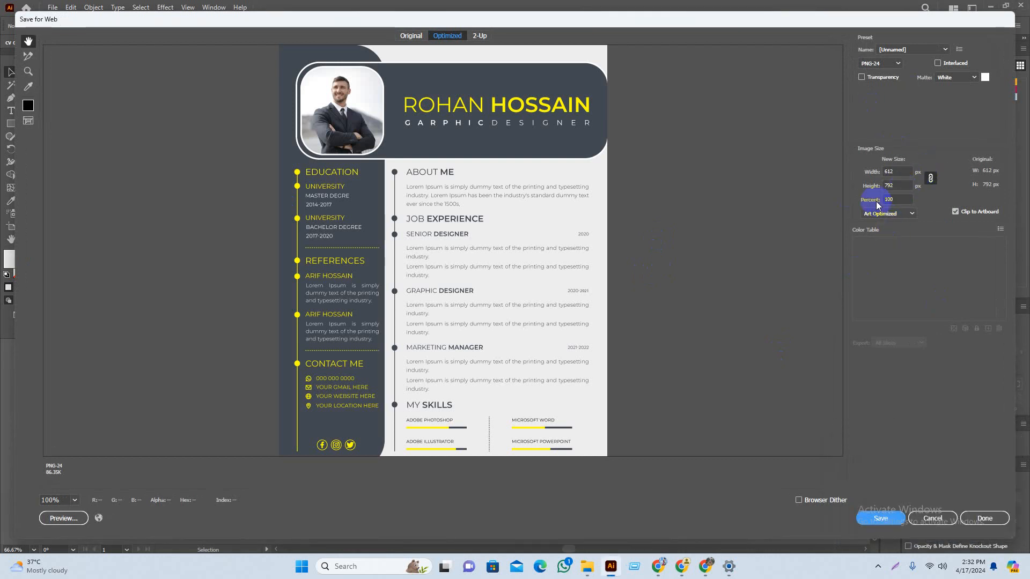
click(877, 64)
click(884, 88)
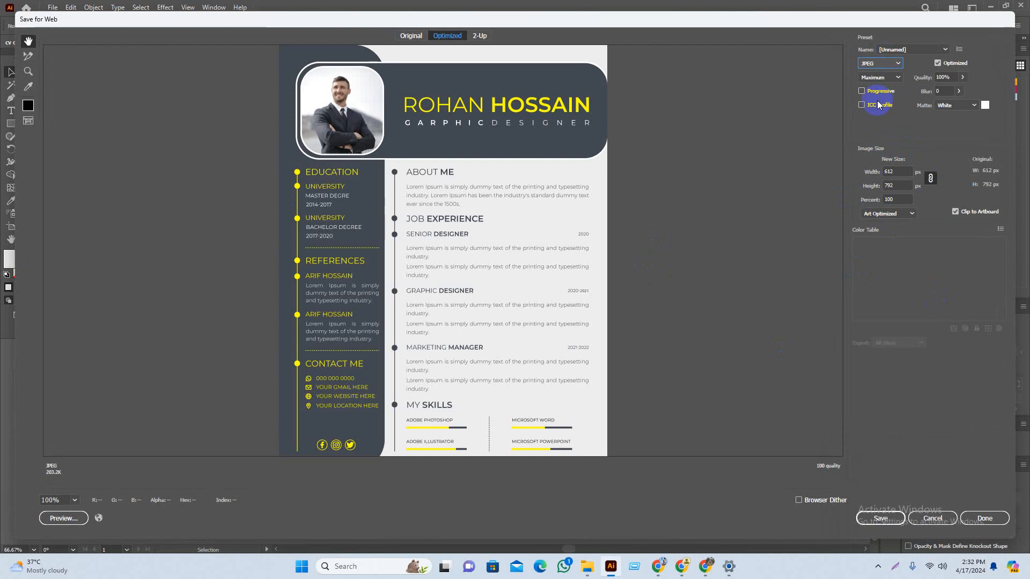
click(893, 82)
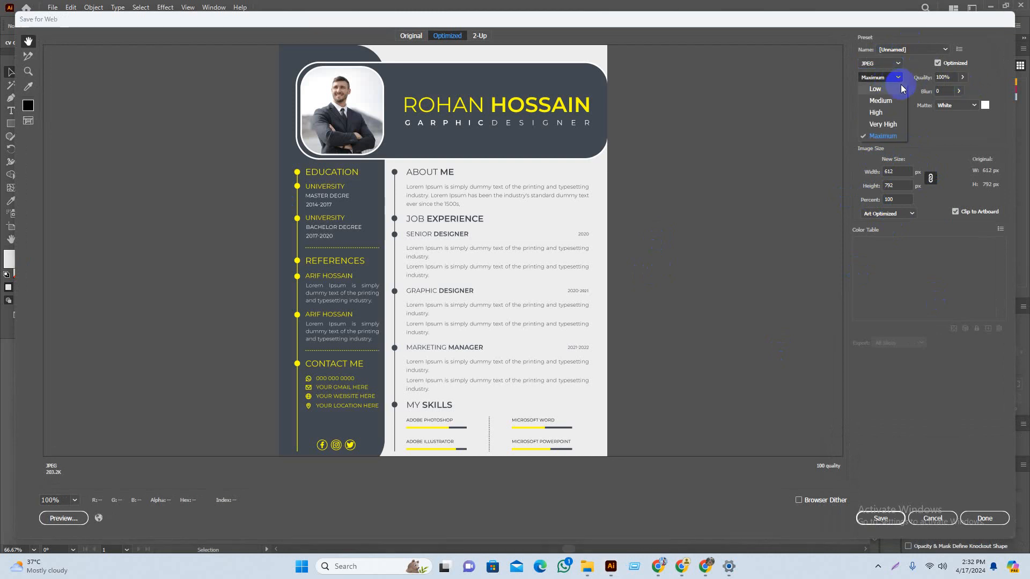
click(883, 144)
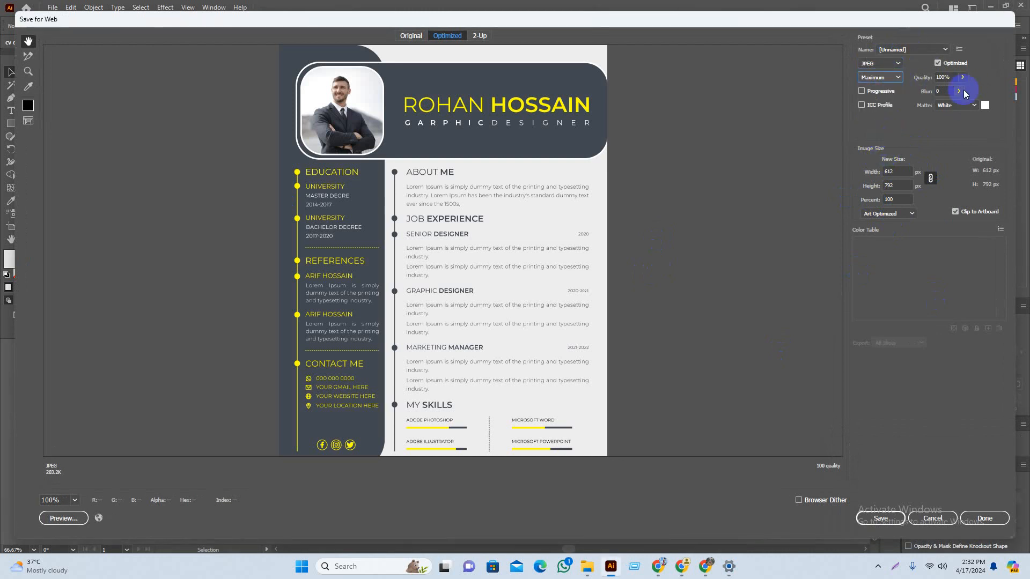
Step: Save the optimized JPEG to the Desktop as cv-design
click(887, 514)
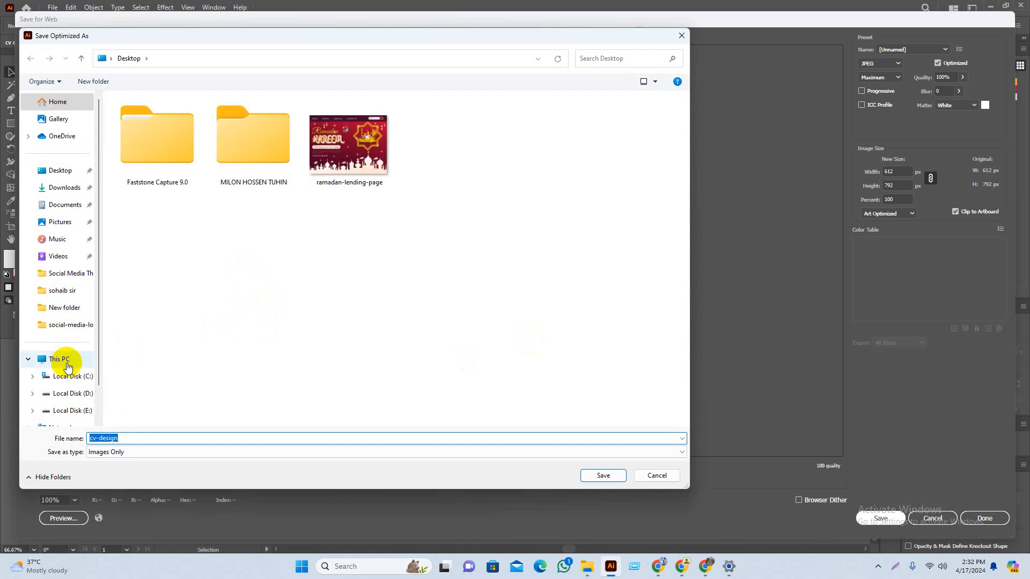
click(63, 171)
click(236, 441)
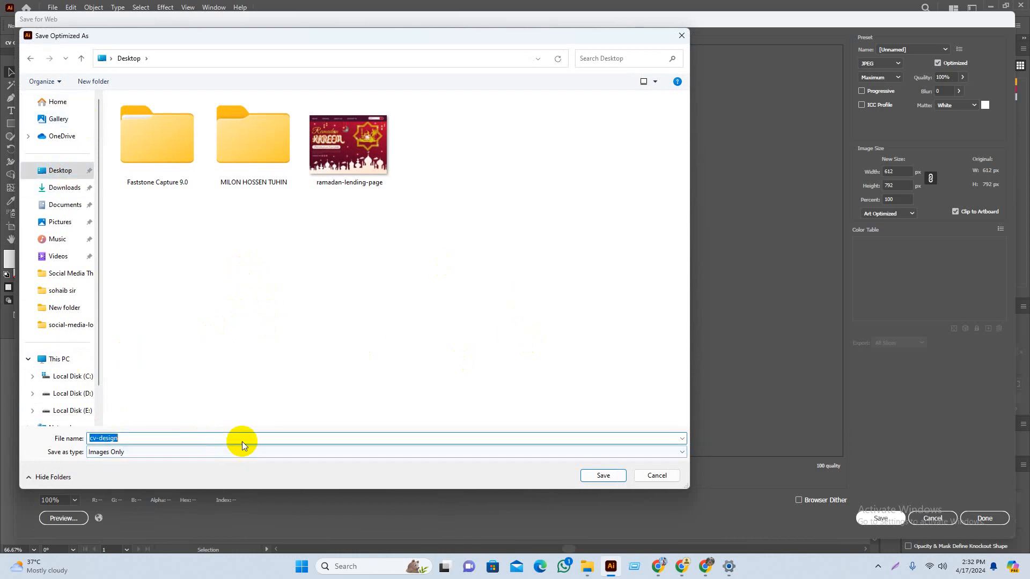
click(603, 475)
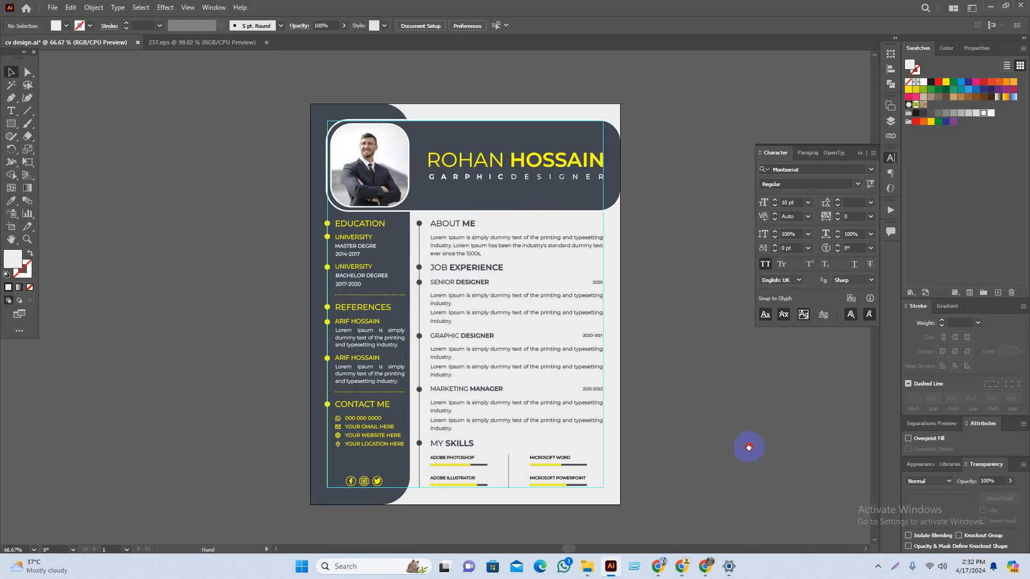
drag(749, 447, 717, 426)
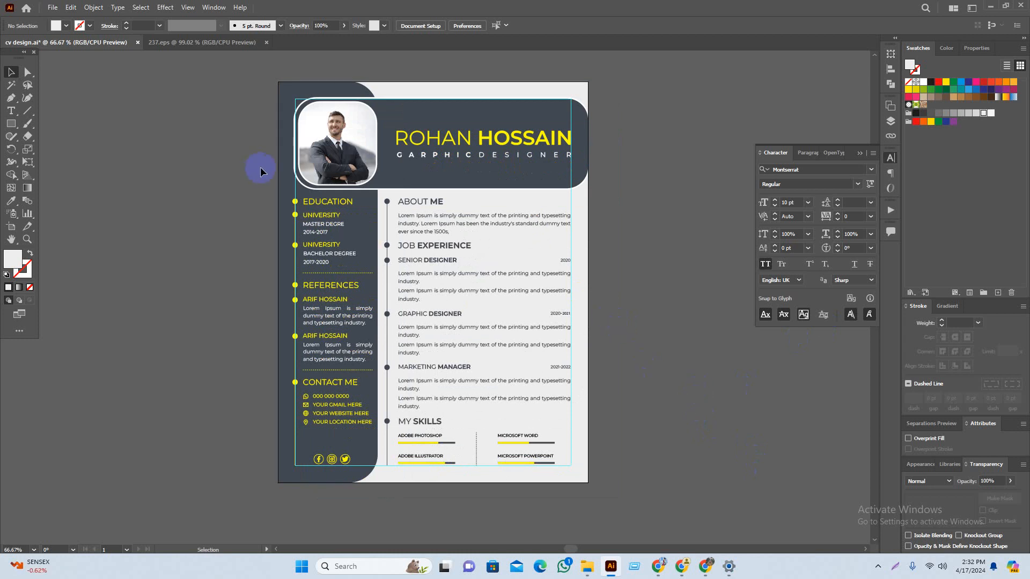
Step: Close the Windows Settings window, save cv design.ai, and collapse the Character panel
click(728, 566)
click(654, 29)
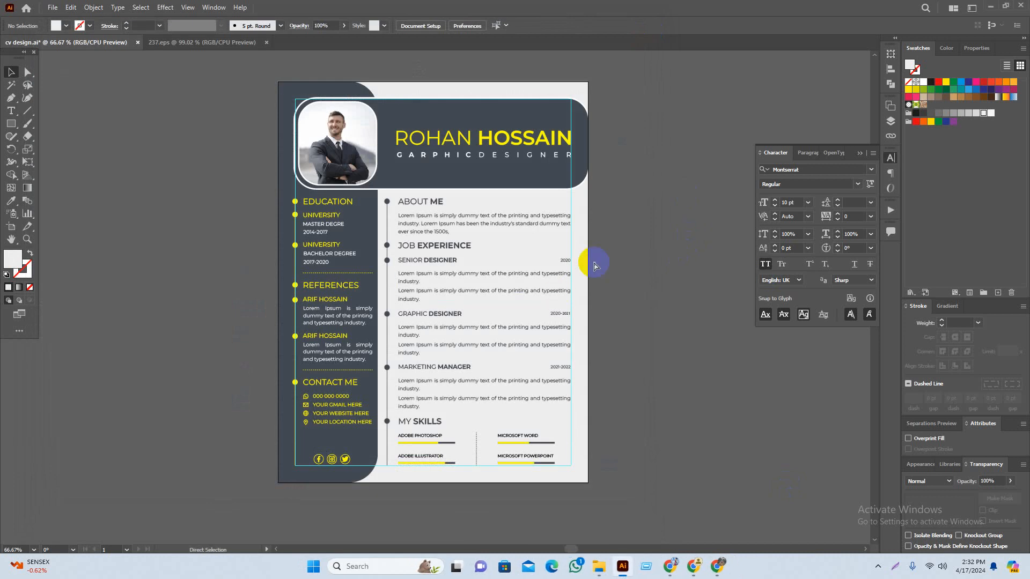
key(ctrl+s)
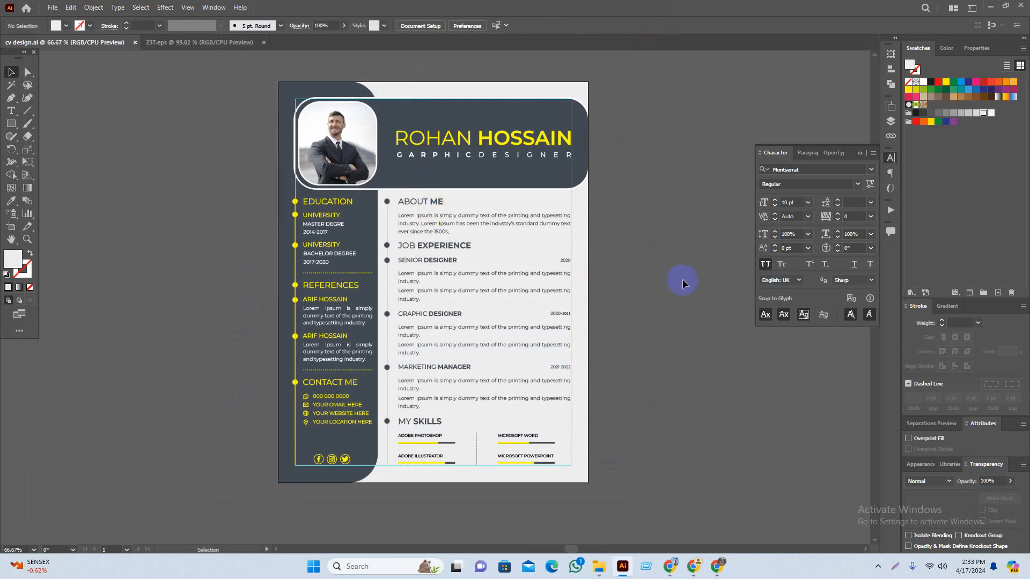
click(859, 154)
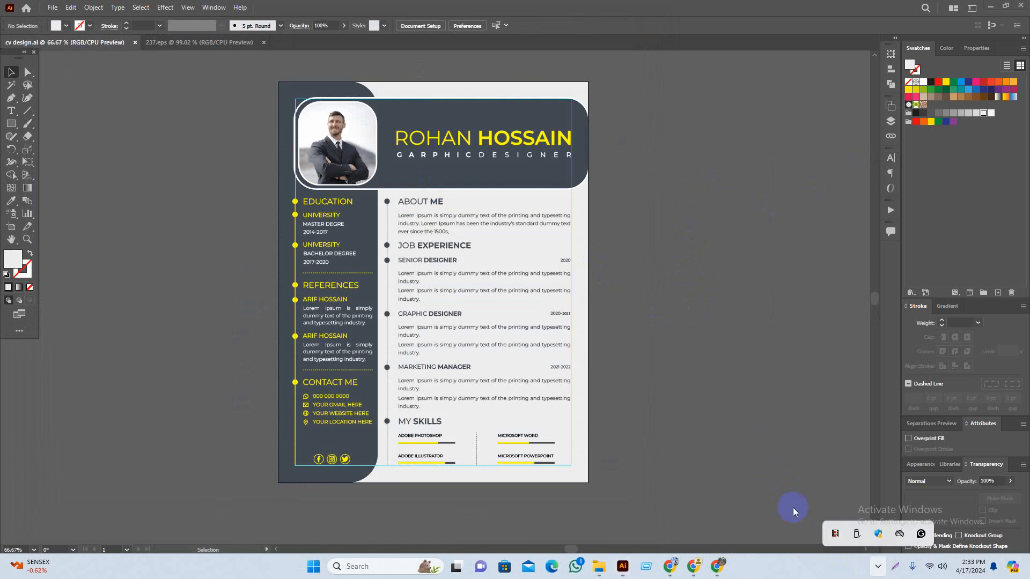
Step: Test-move the resume group off the artboard, then undo it and deselect
click(459, 219)
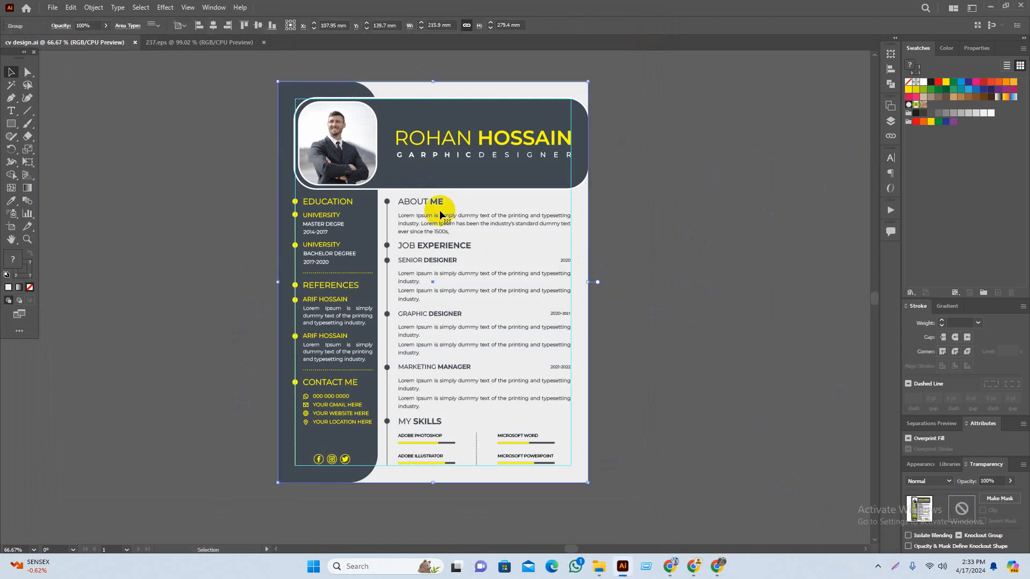
click(696, 316)
drag(471, 325, 322, 337)
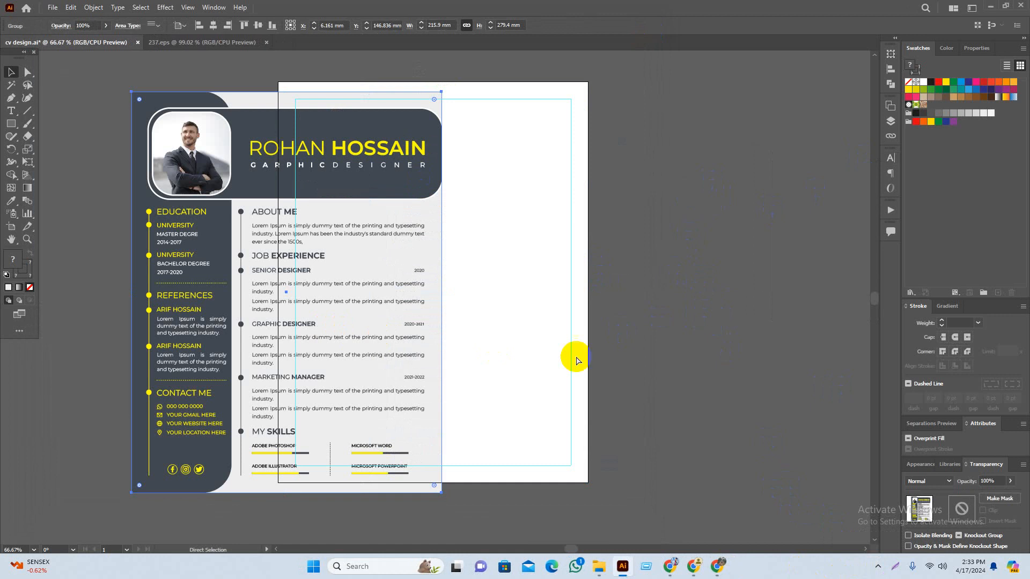
key(ctrl+z)
click(717, 368)
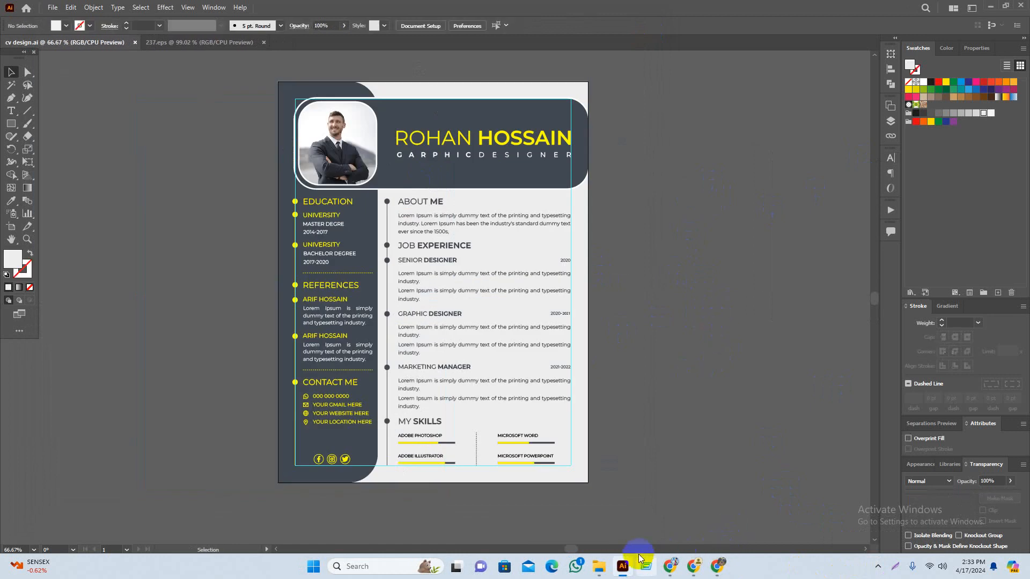